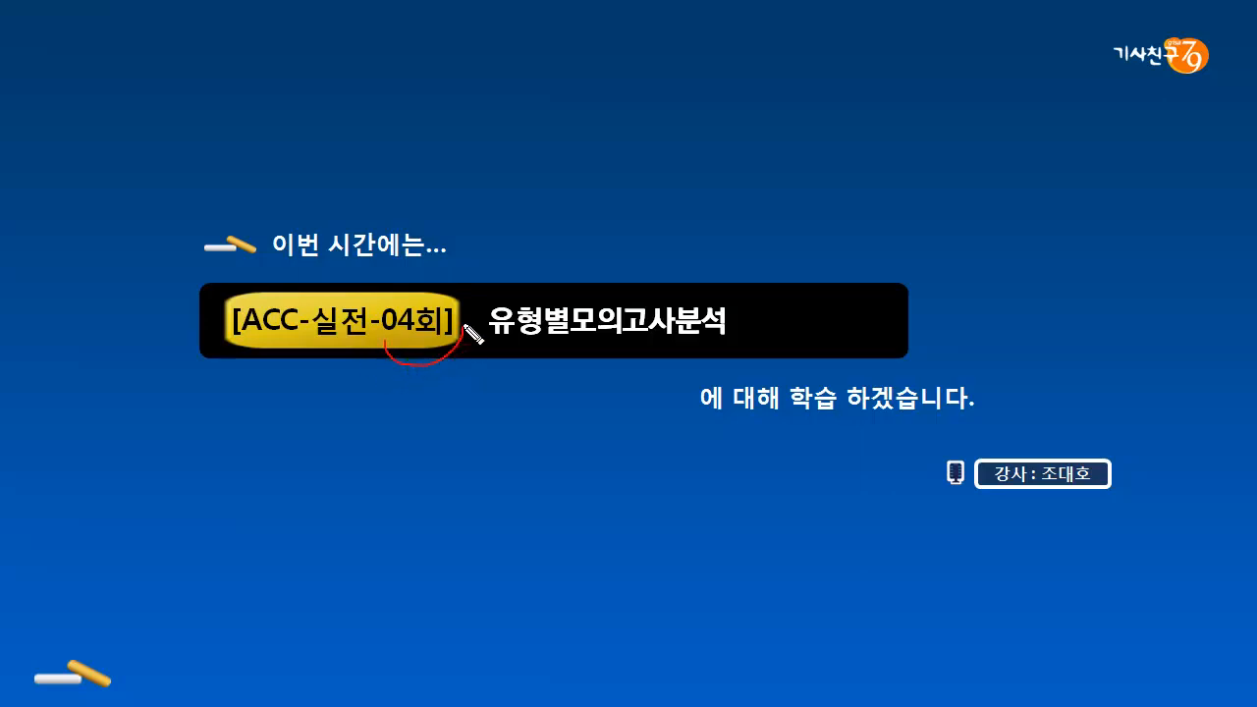
left_click_drag(503, 357, 666, 355)
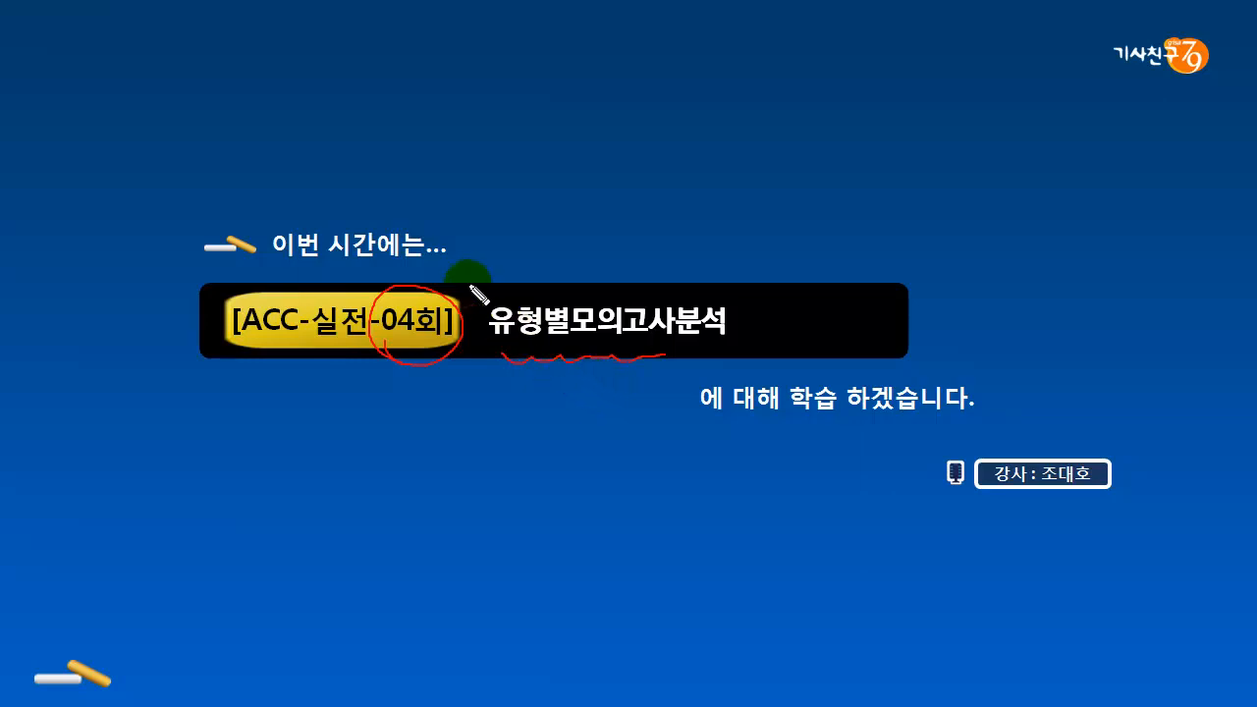
mouse_move(458, 258)
left_mouse_down()
mouse_move(481, 233)
mouse_move(478, 267)
left_mouse_up()
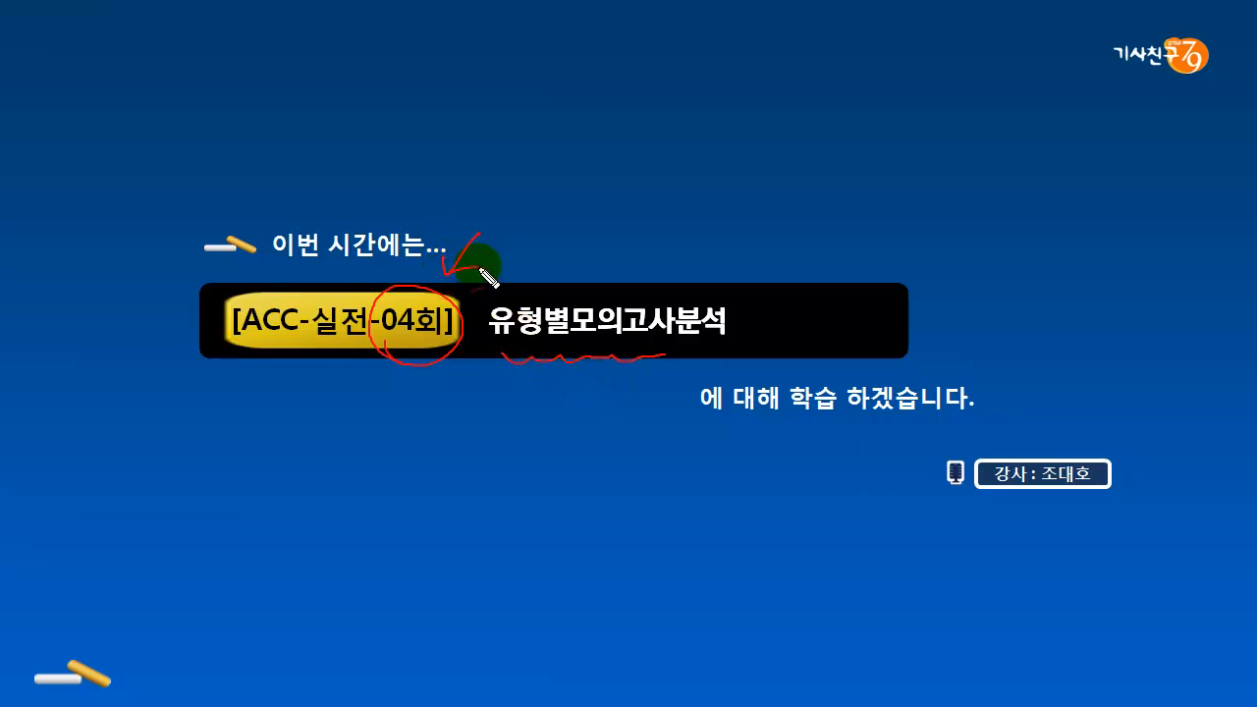
mouse_move(486, 160)
left_mouse_down()
mouse_move(486, 179)
mouse_move(543, 169)
mouse_move(603, 193)
mouse_move(662, 186)
mouse_move(668, 168)
mouse_move(640, 188)
left_mouse_up()
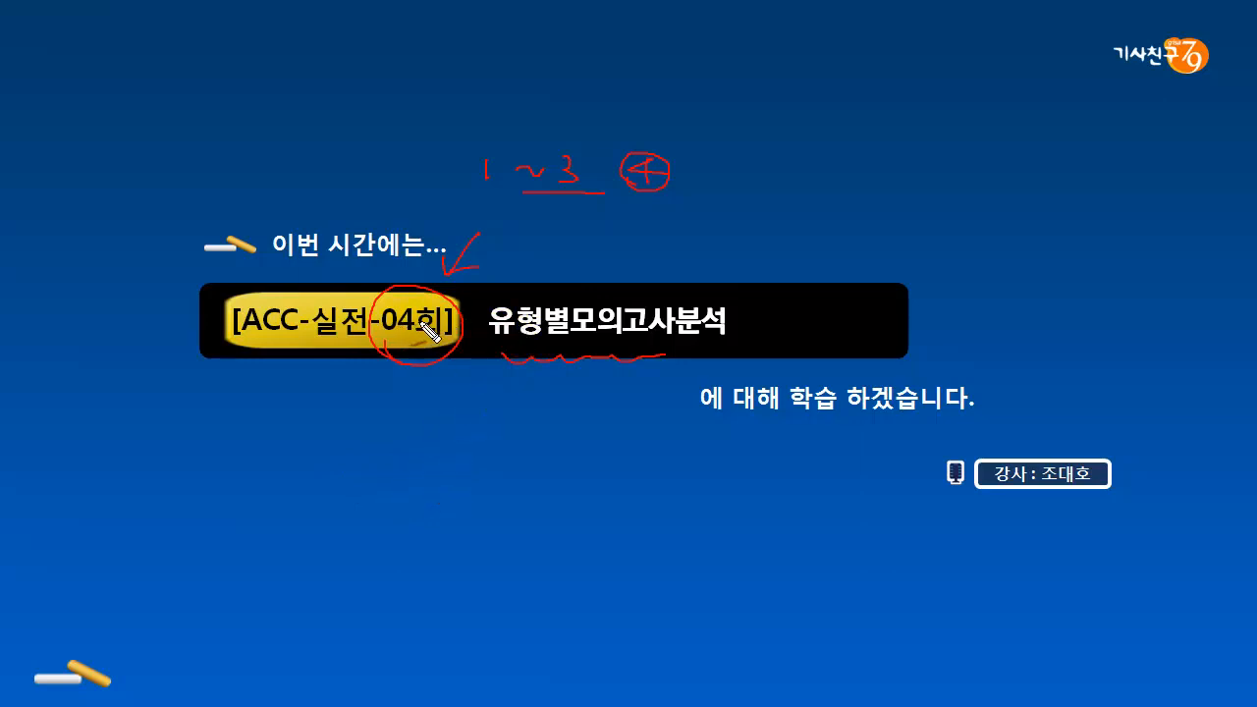
key("Escape")
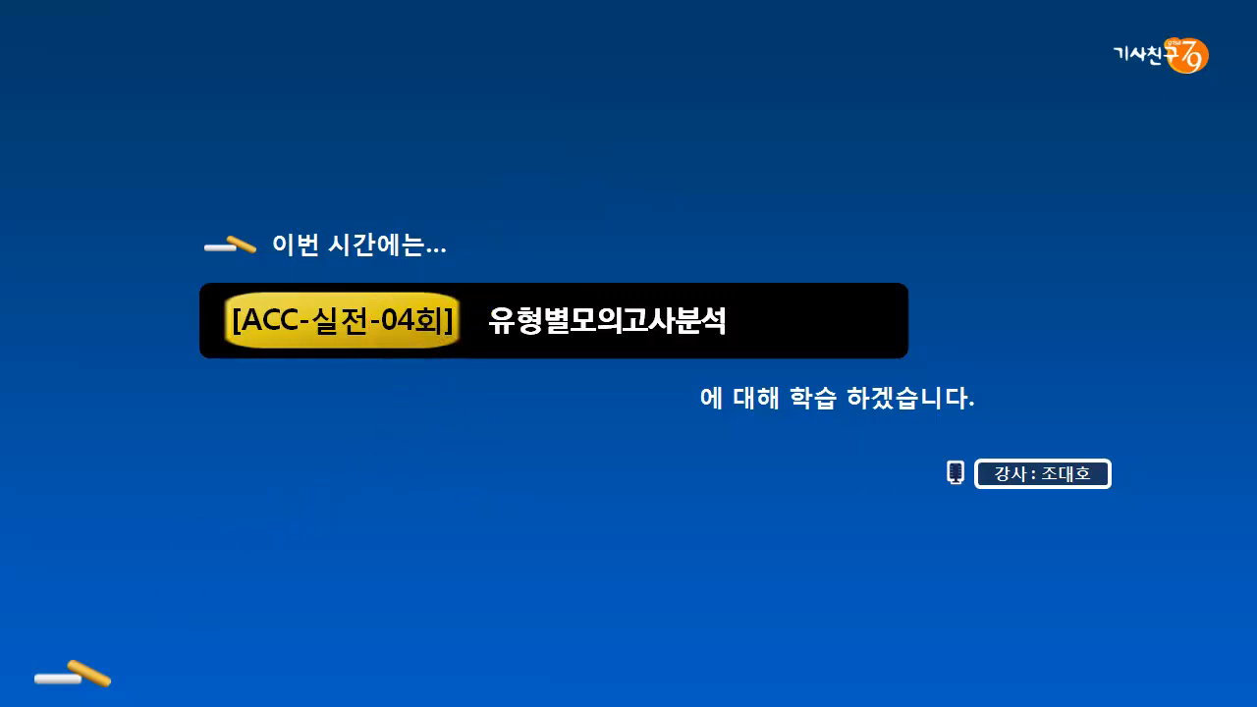
key("Escape")
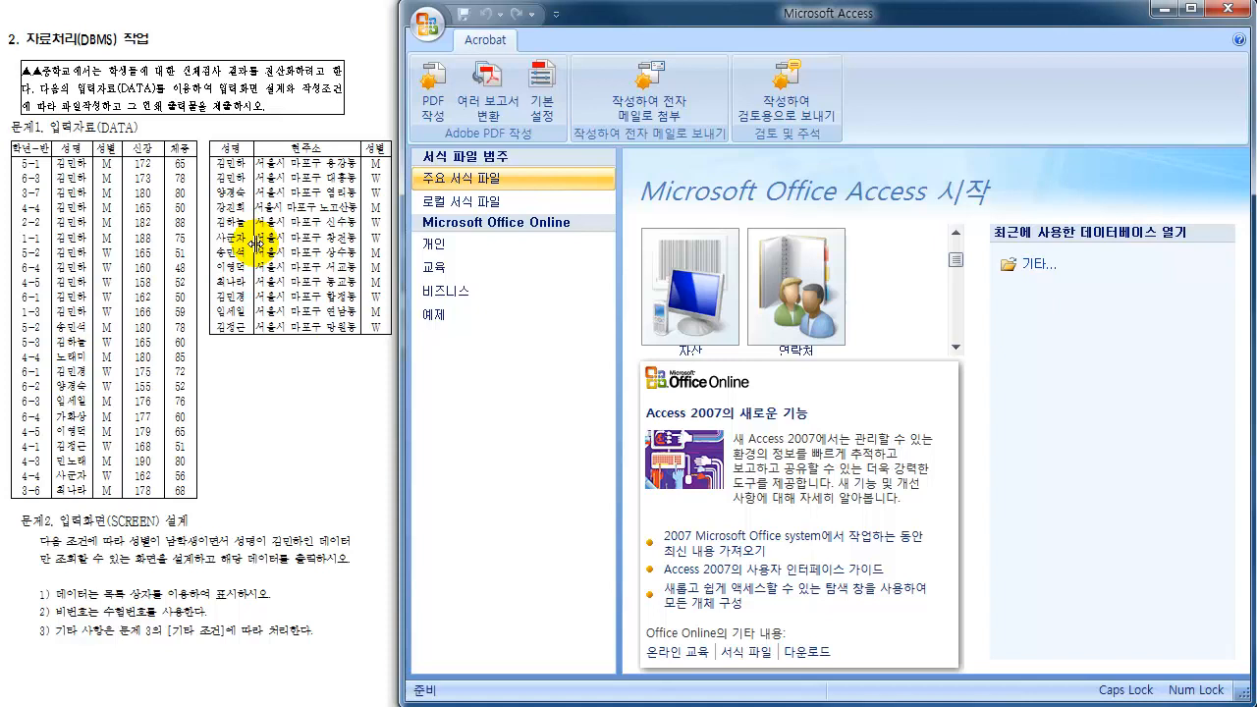
Step: Start a new blank database from the getting-started templates
left_click(957, 233)
left_click(958, 235)
left_click(959, 234)
left_click(958, 235)
left_click(959, 235)
left_click(959, 234)
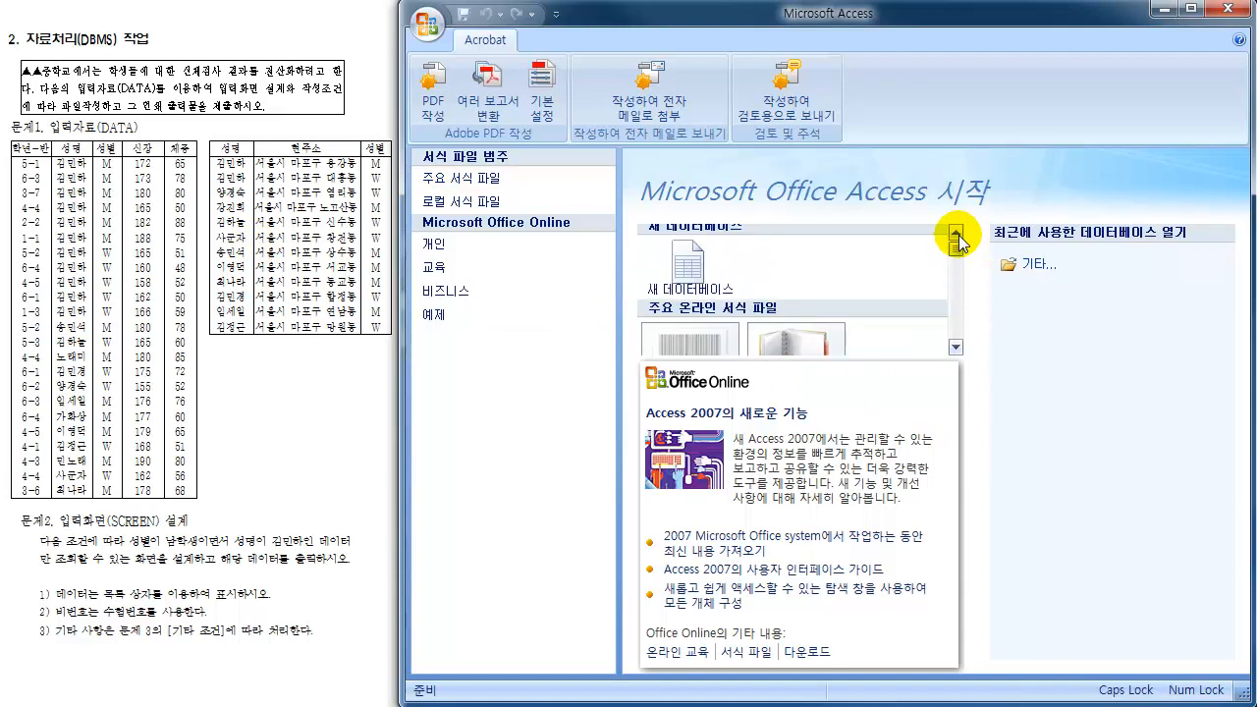
left_click(683, 275)
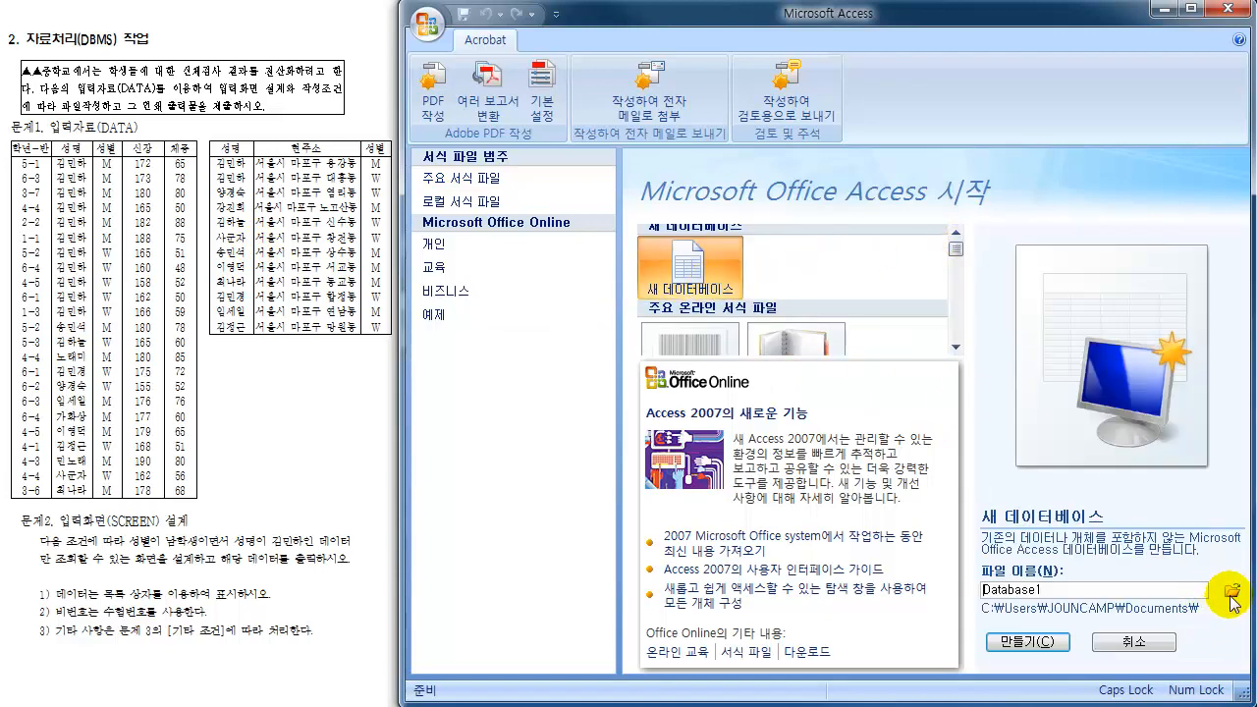
Step: Choose the folder C:\사무자동화 실기\실전모의고사\모의고사 04회 as the location for the new database
left_click(1231, 591)
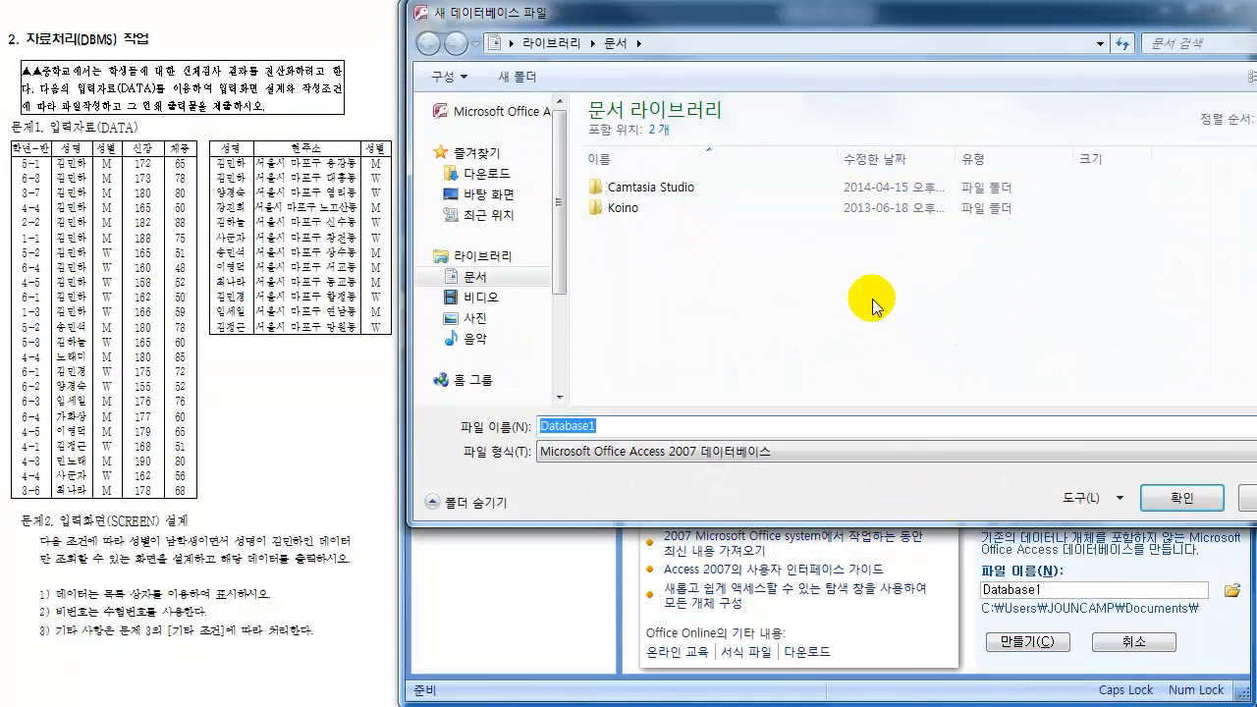
scroll(535, 334, "down", 2)
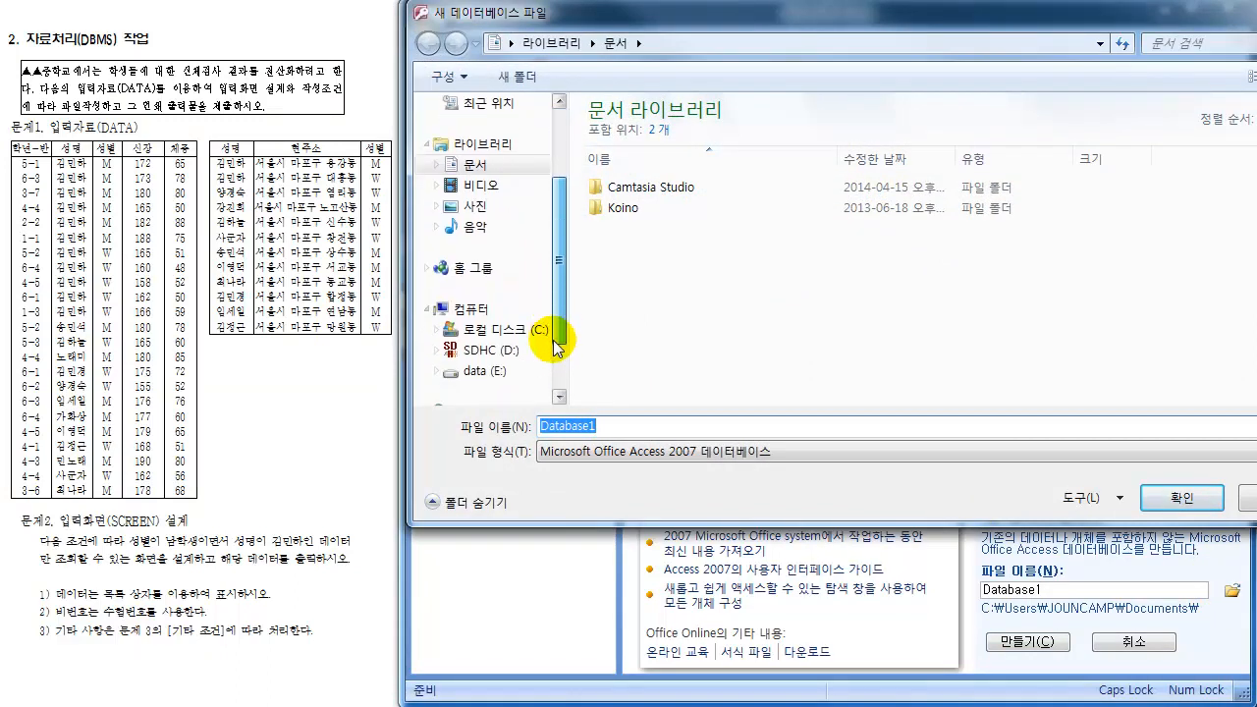
left_click(505, 331)
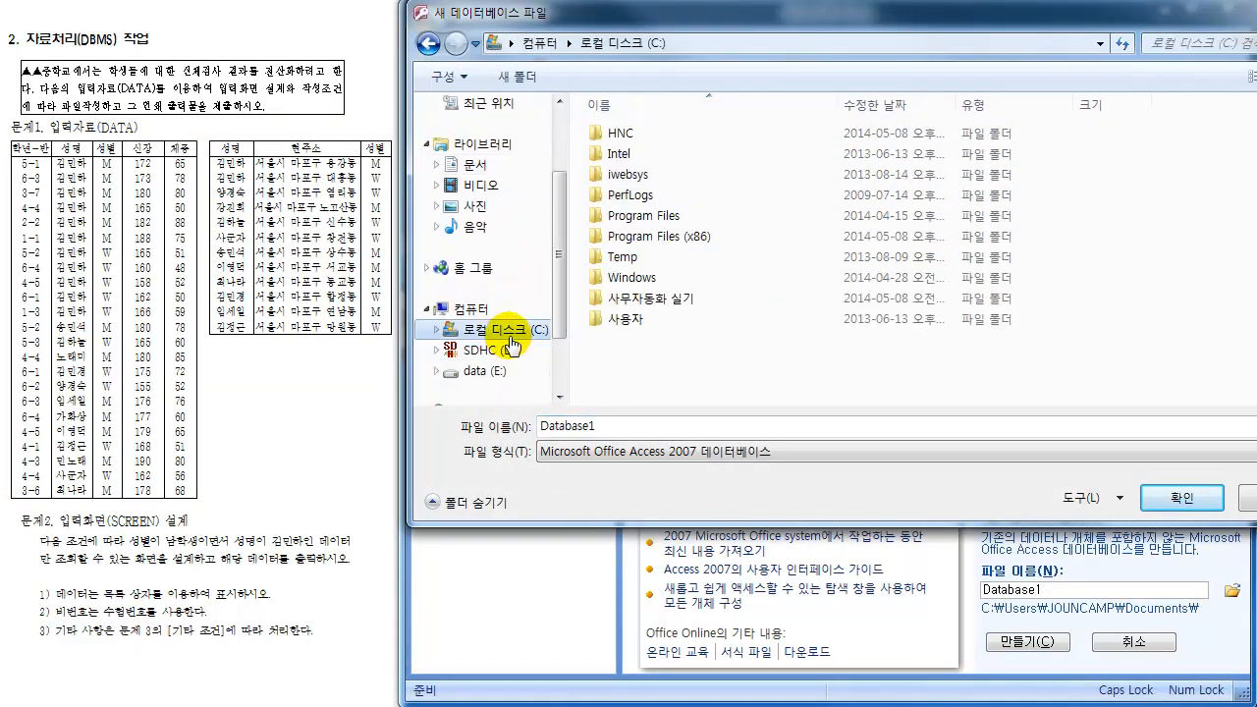
left_click(675, 307)
double_click(676, 300)
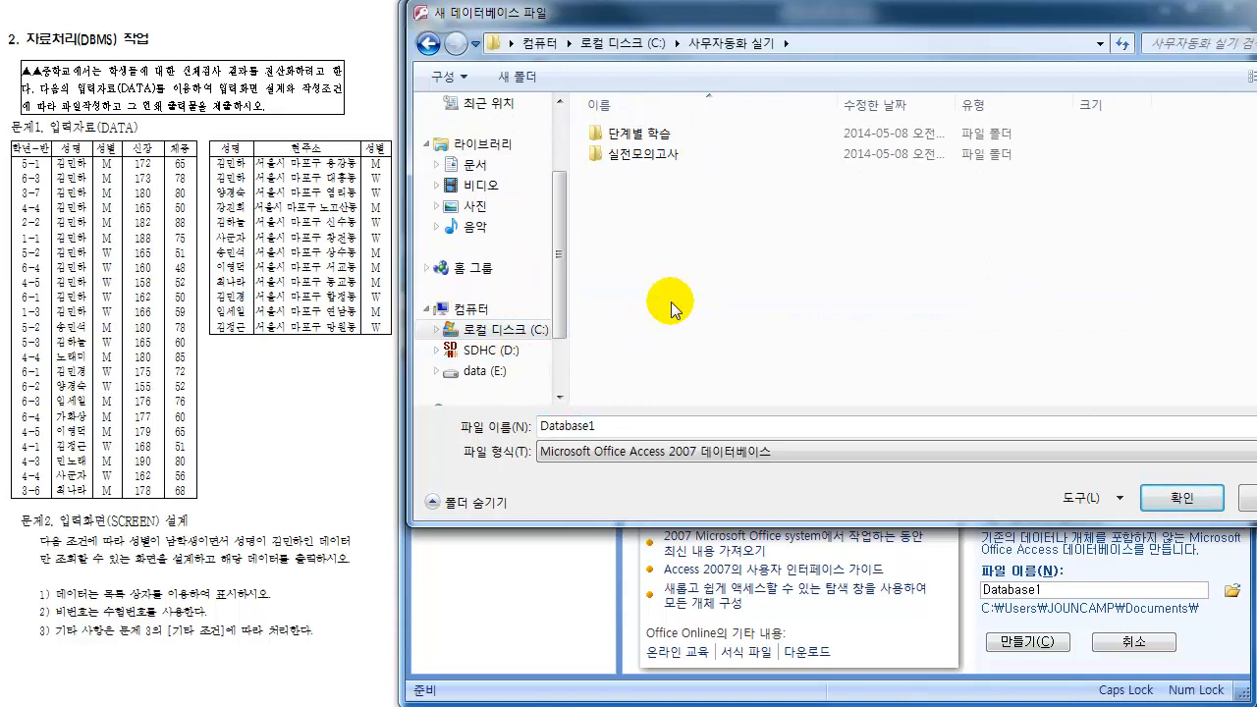
double_click(664, 157)
double_click(657, 195)
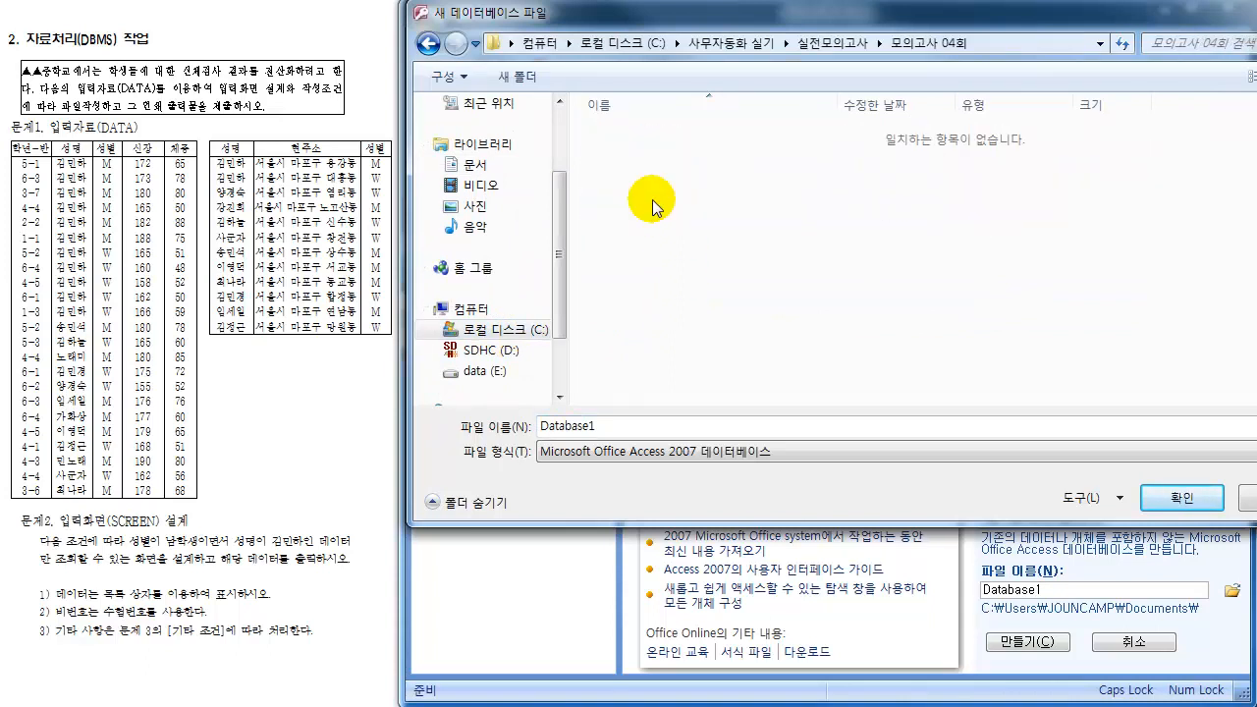
Step: Name the database file 액세스 04회 and create it
double_click(610, 426)
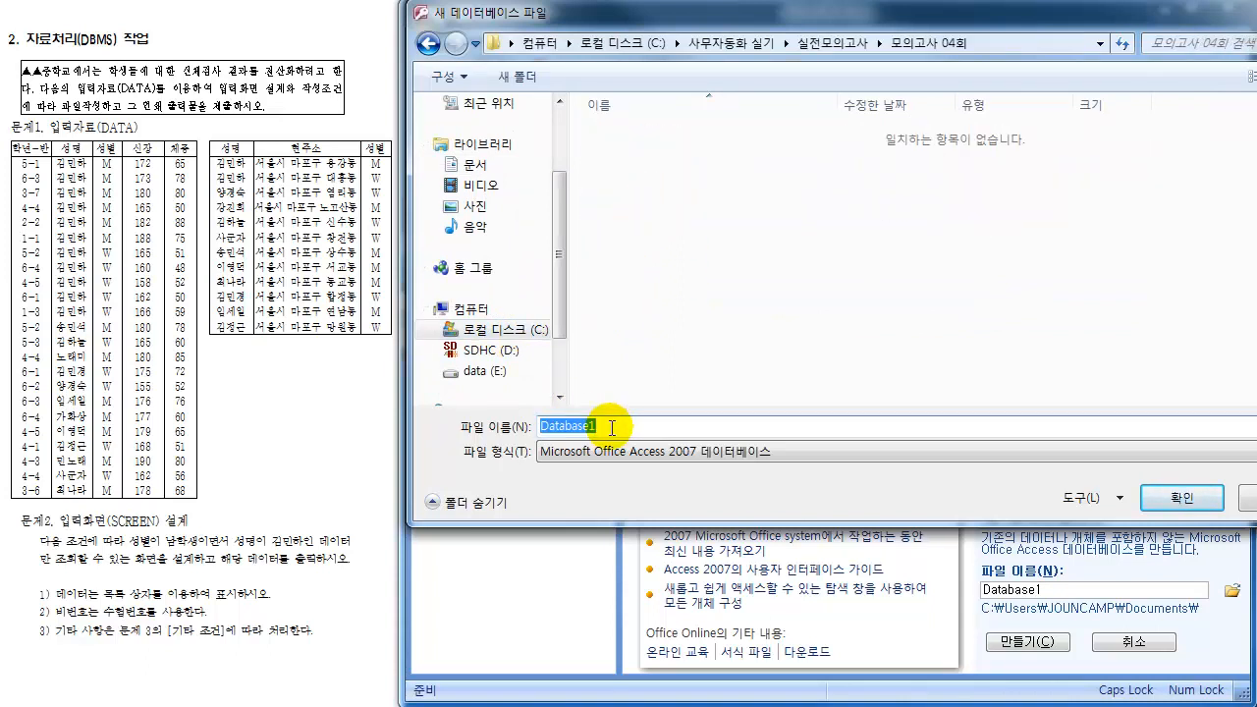
type("DO")
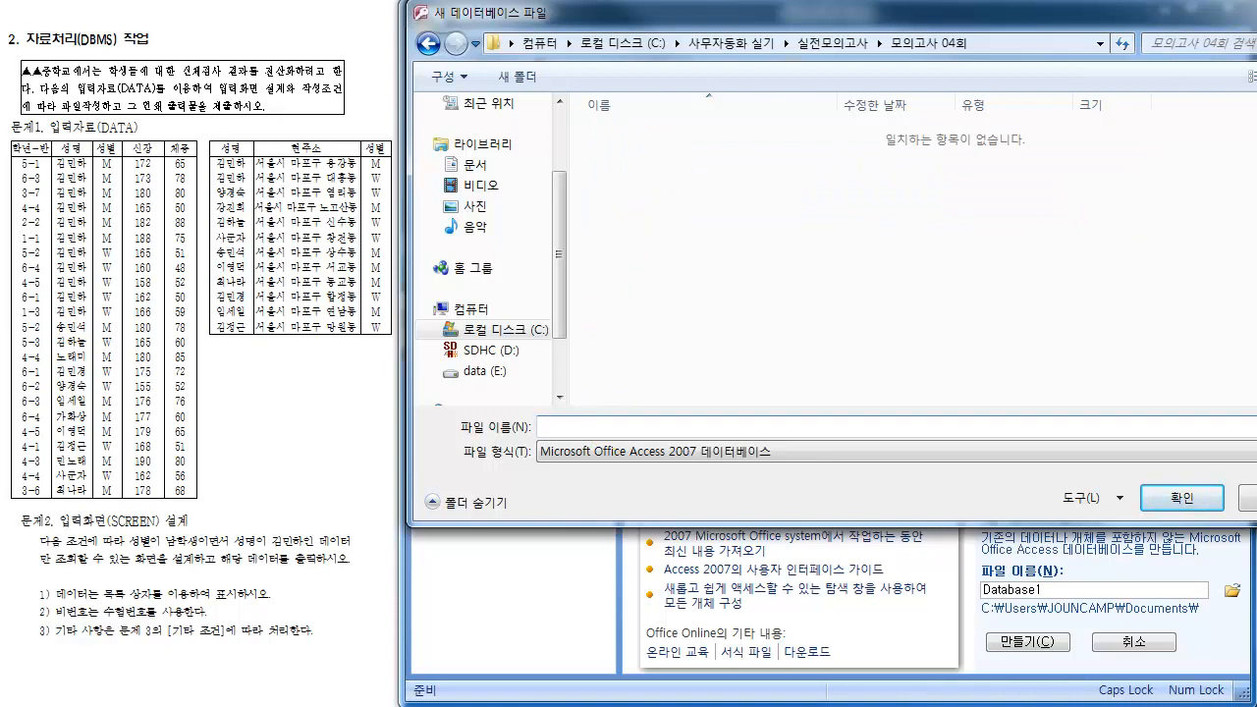
type("액세스 04회")
left_click(1182, 499)
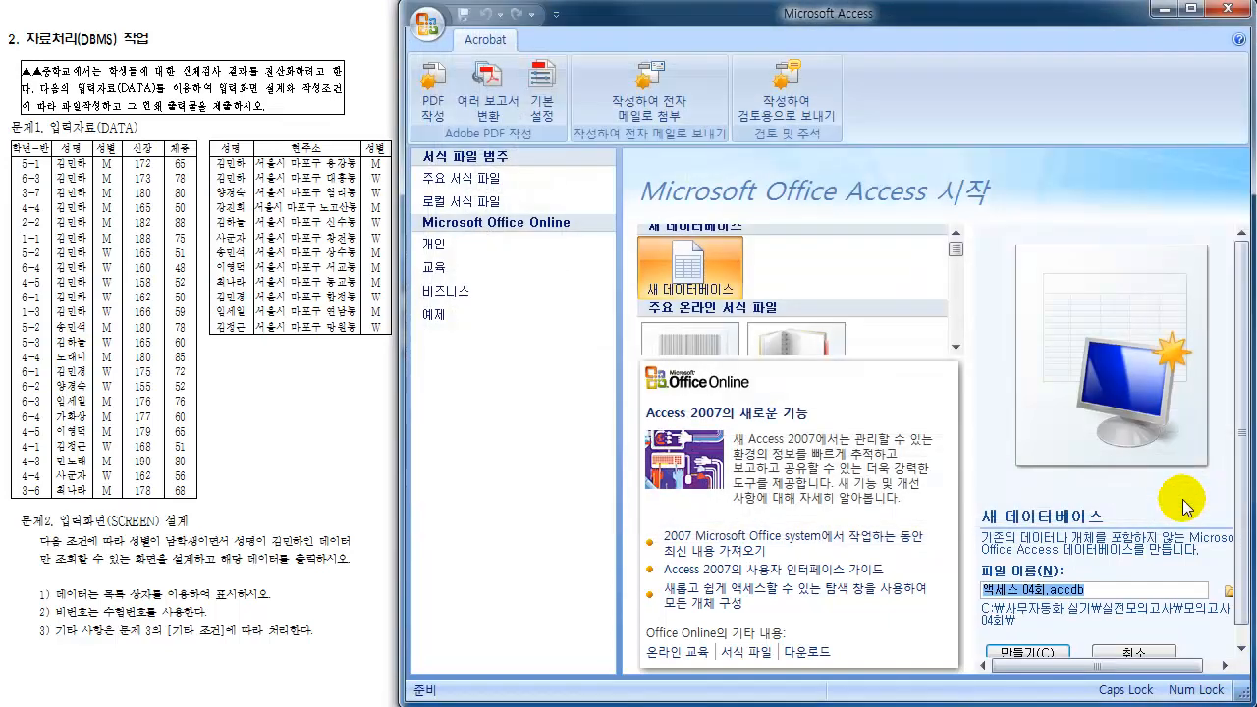
left_click(1038, 656)
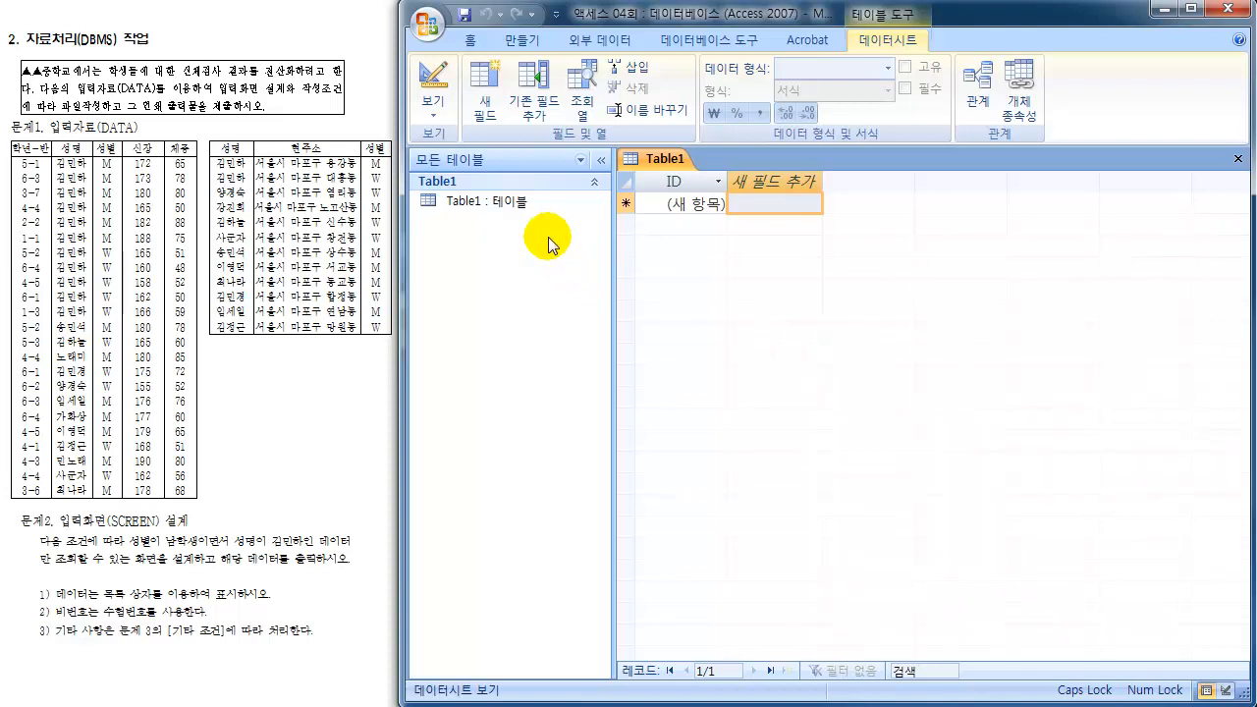
Step: Open the new table in Design view, saving it as Table1, and remove the primary key from its ID field
left_click(432, 87)
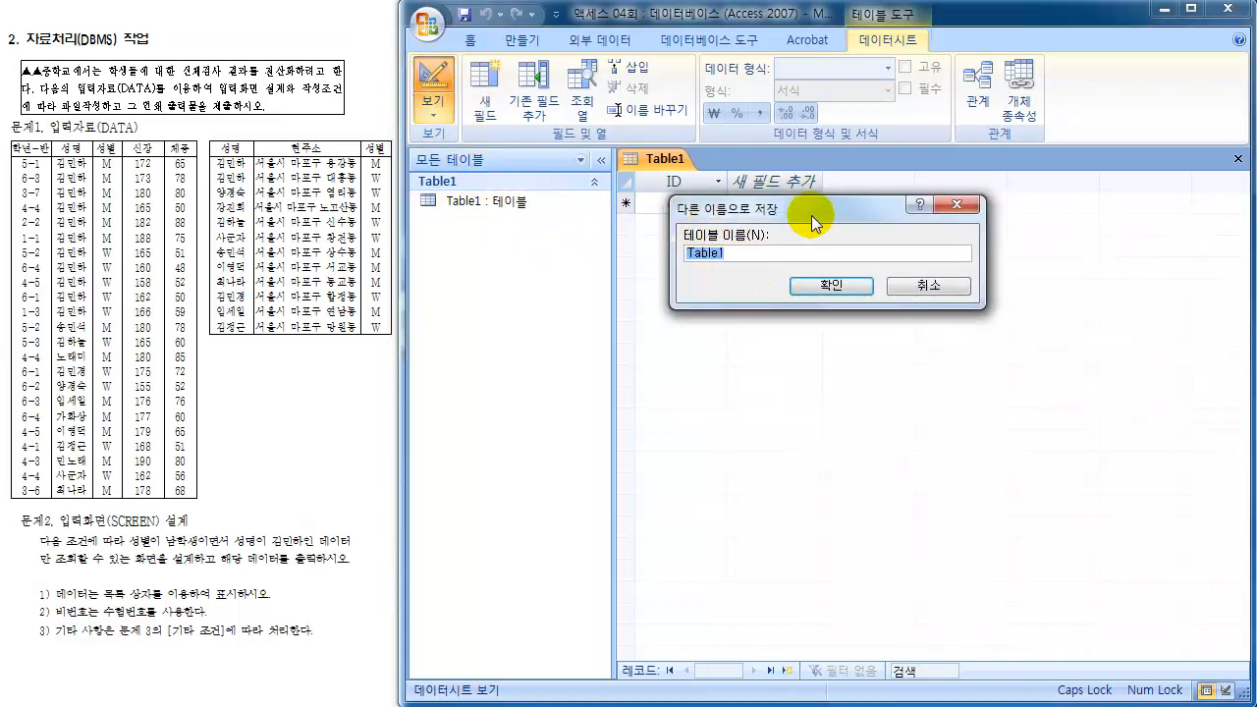
left_click_drag(811, 215, 588, 270)
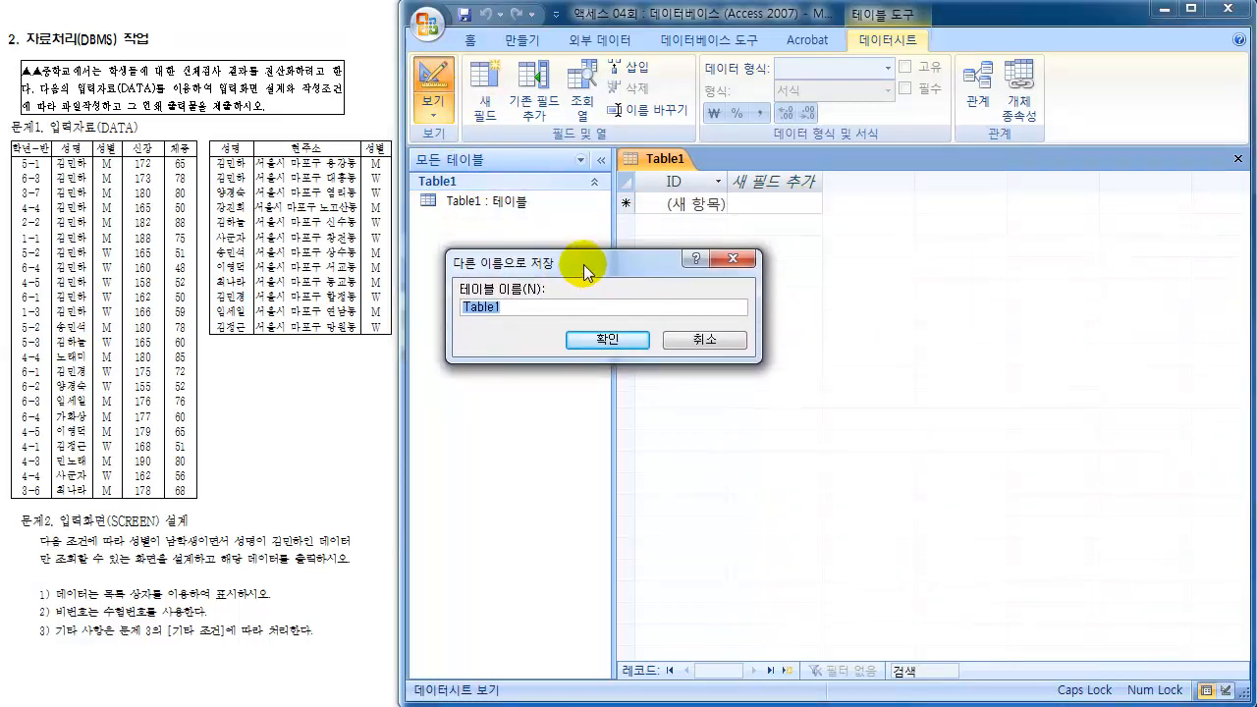
left_click(608, 341)
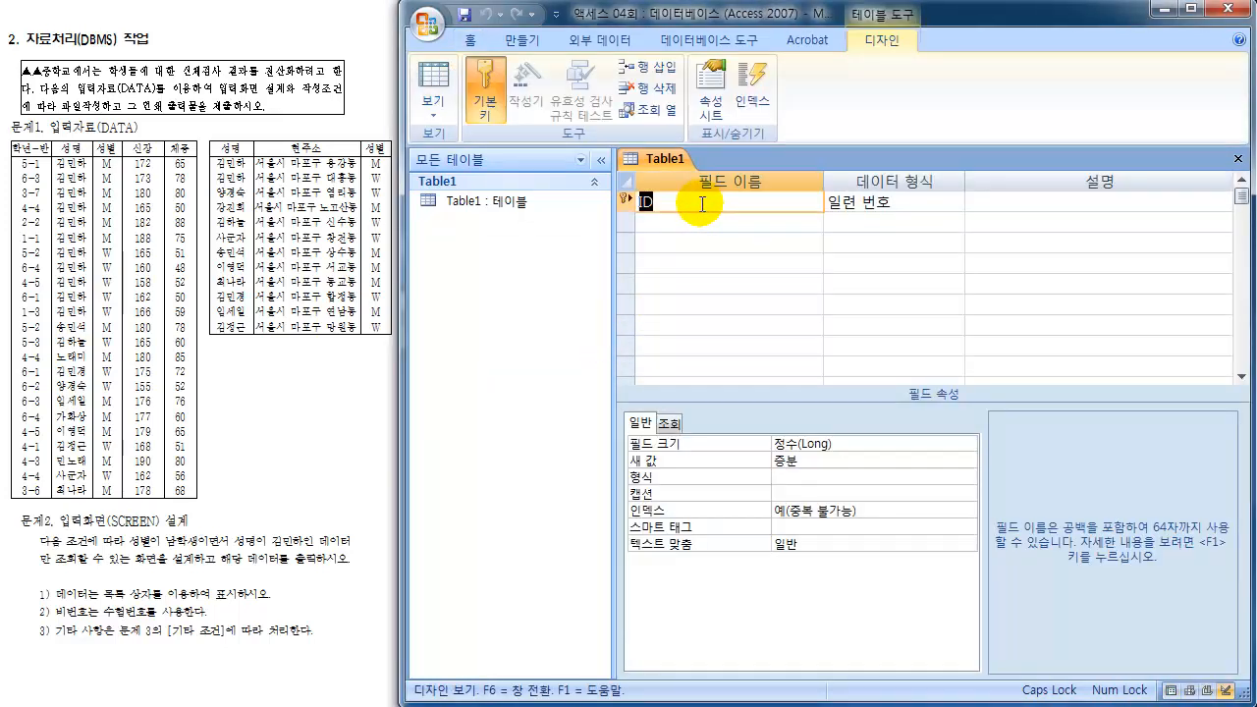
left_click(484, 93)
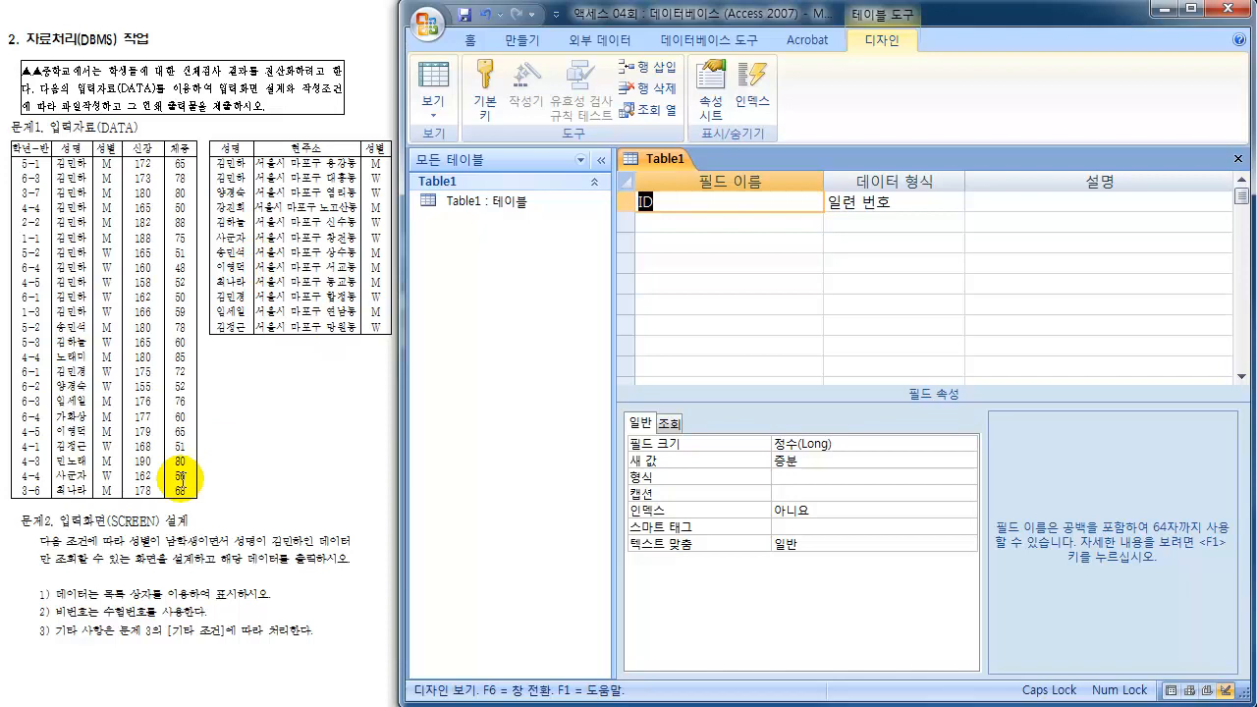
Step: Rename the ID field as 학년-반 and add the fields 성명, 성별, 신장 and 체중 below it
type("년-ㅂ")
key("Down")
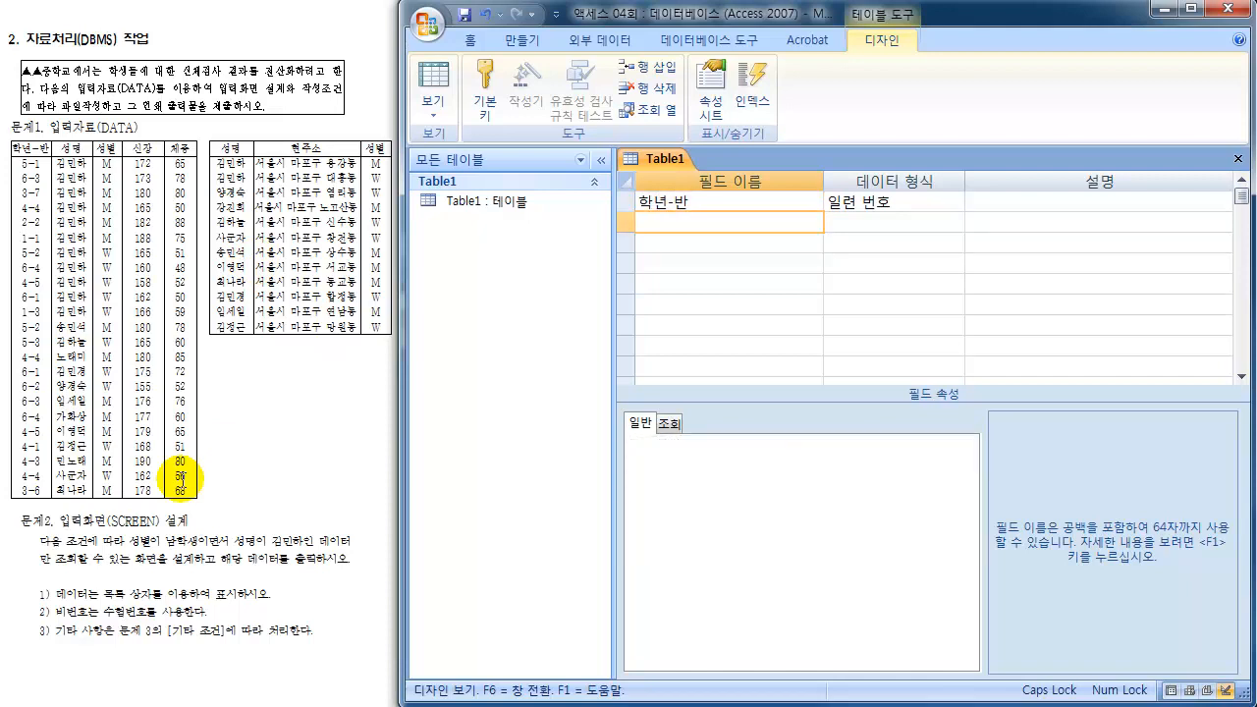
type("성명")
key("Down")
type("성별")
key("Down")
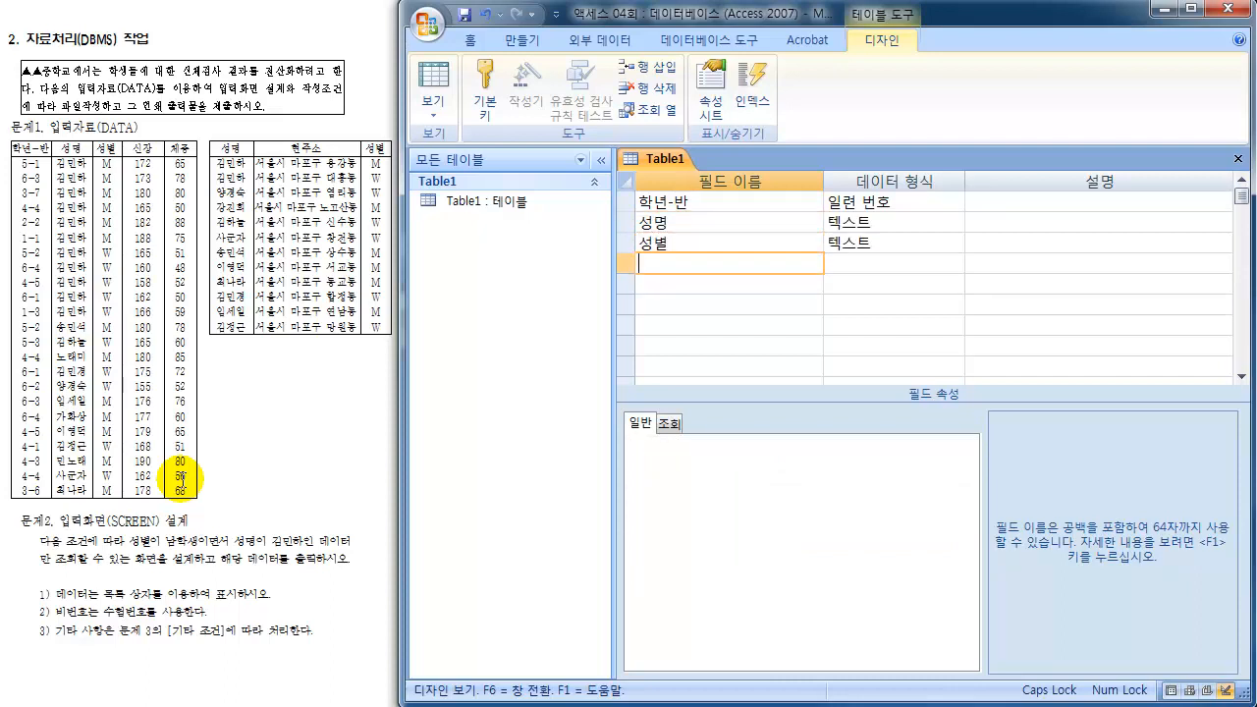
type("신장")
key("Down")
type("체중")
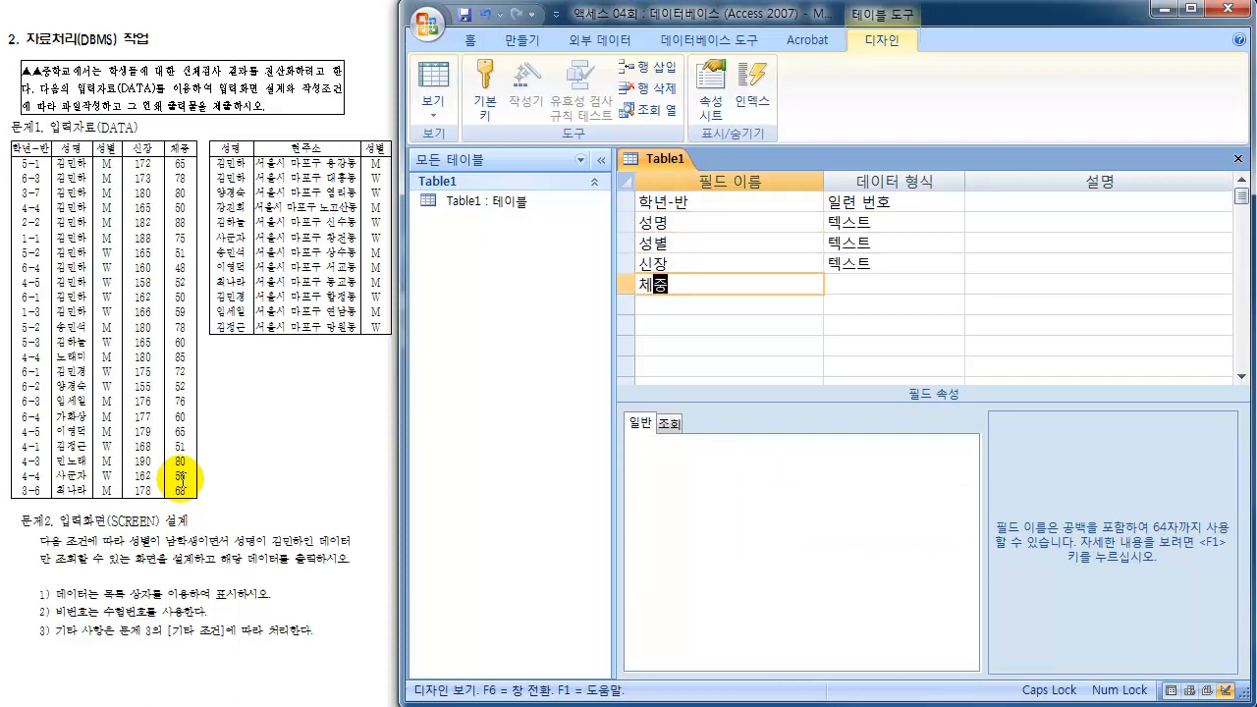
key("Down")
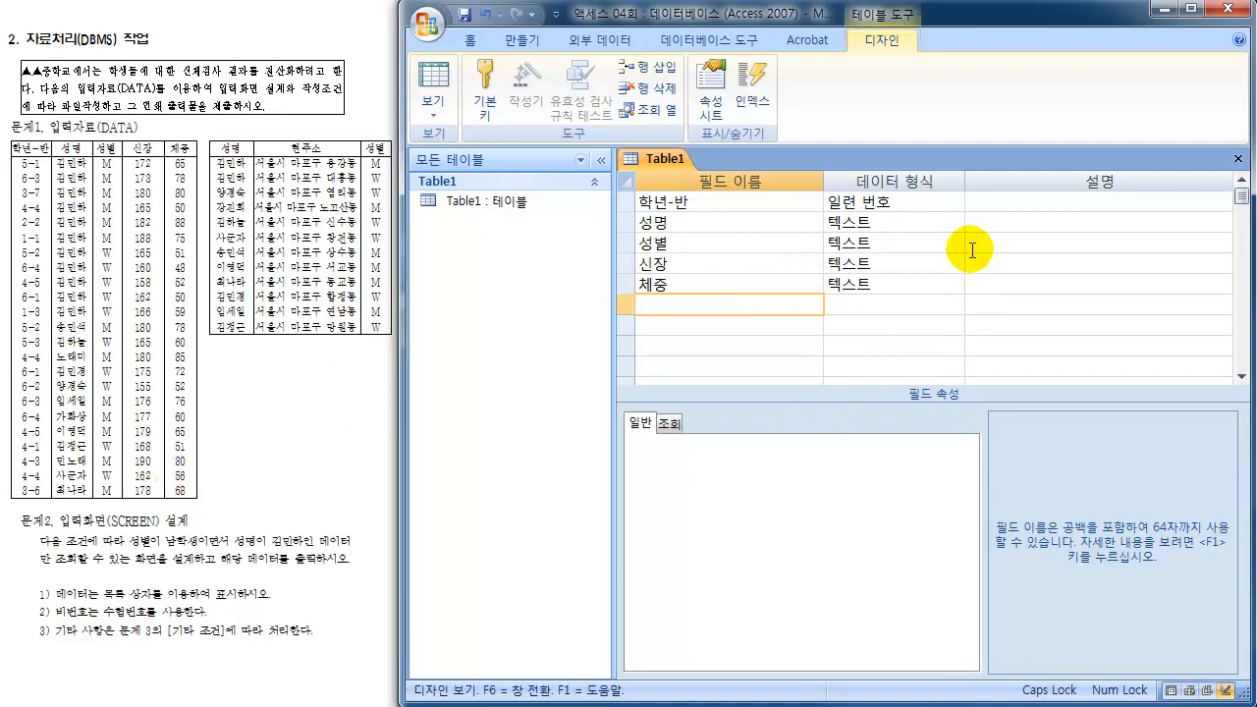
Step: Set the data type of the 학년-반 field to 텍스트
left_click(908, 199)
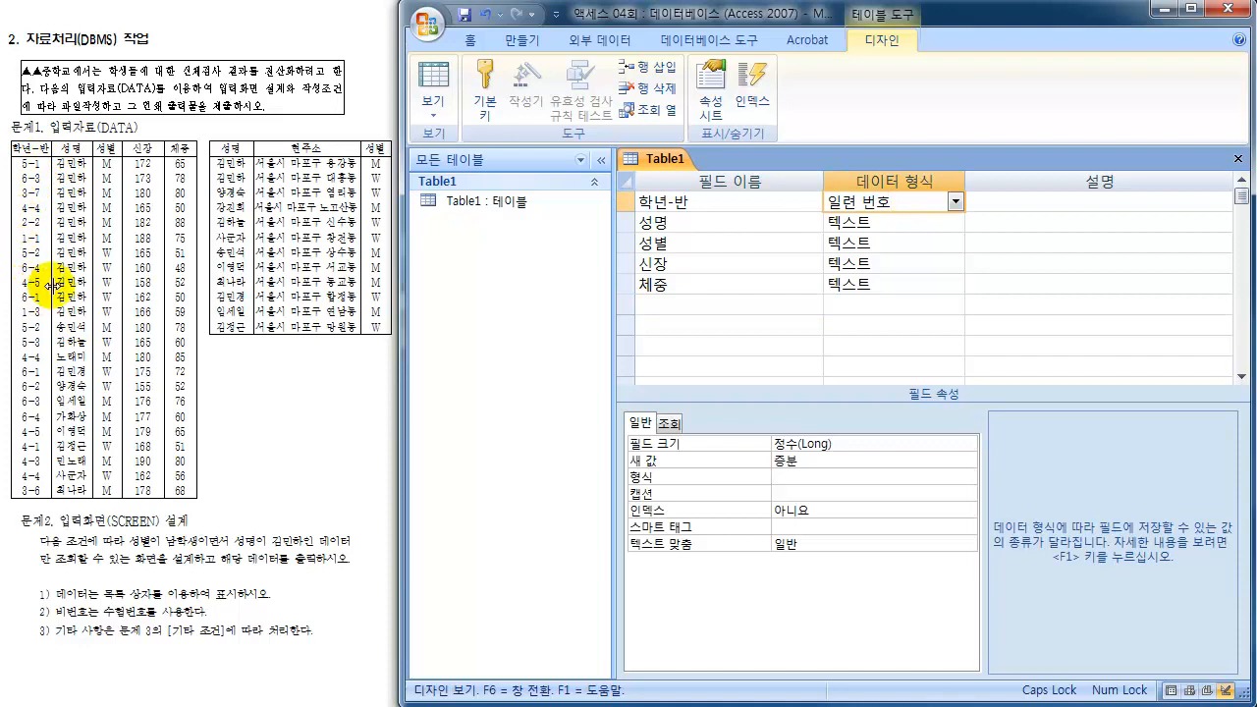
left_click(955, 201)
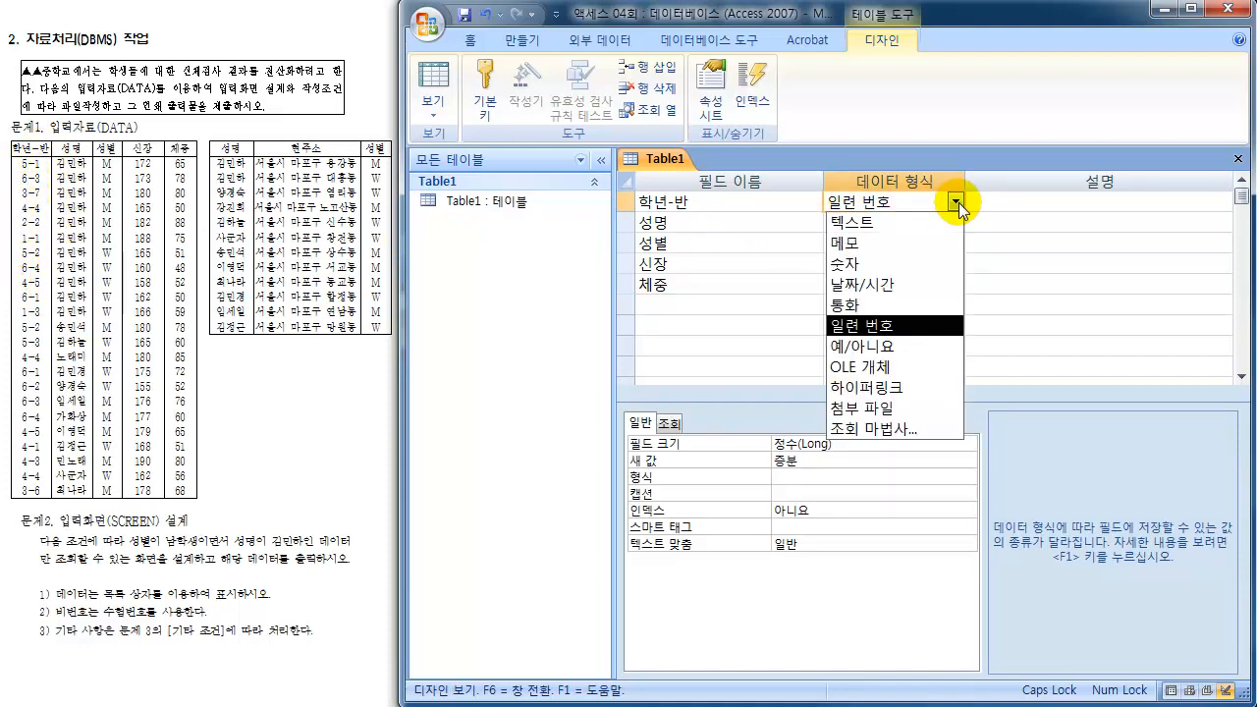
left_click(879, 225)
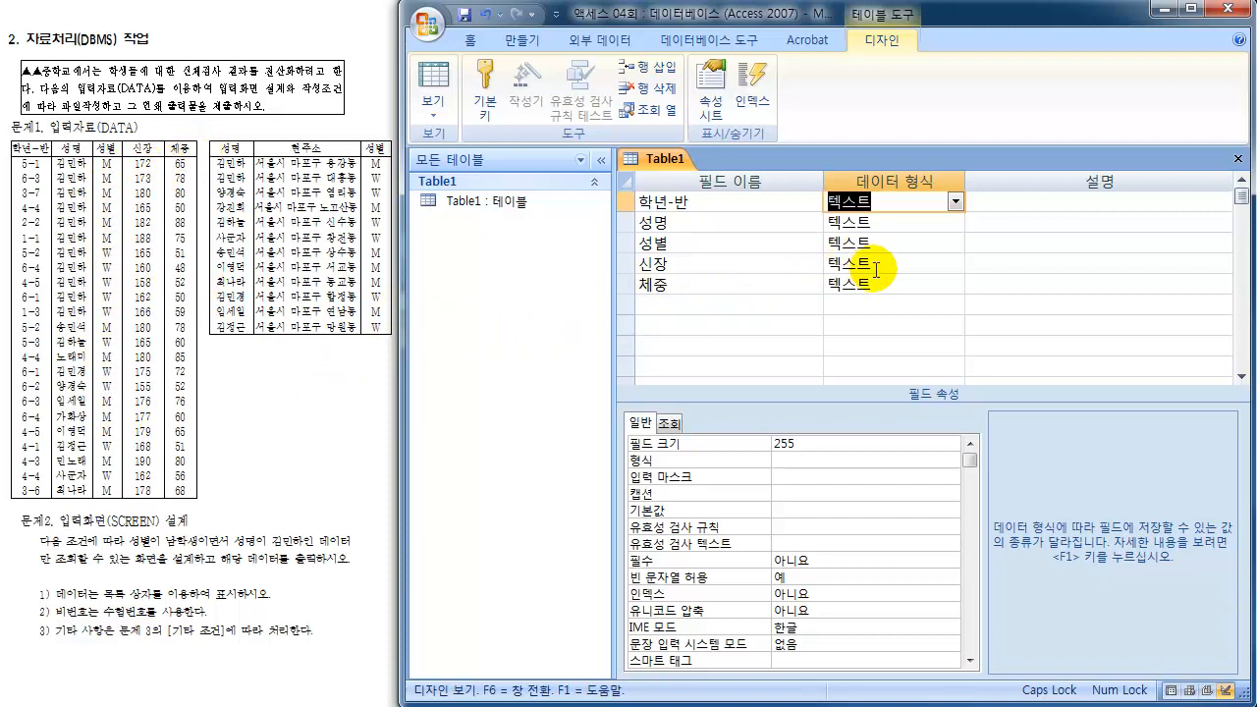
Step: Set the data type of the 신장 and 체중 fields to 숫자
left_click(923, 263)
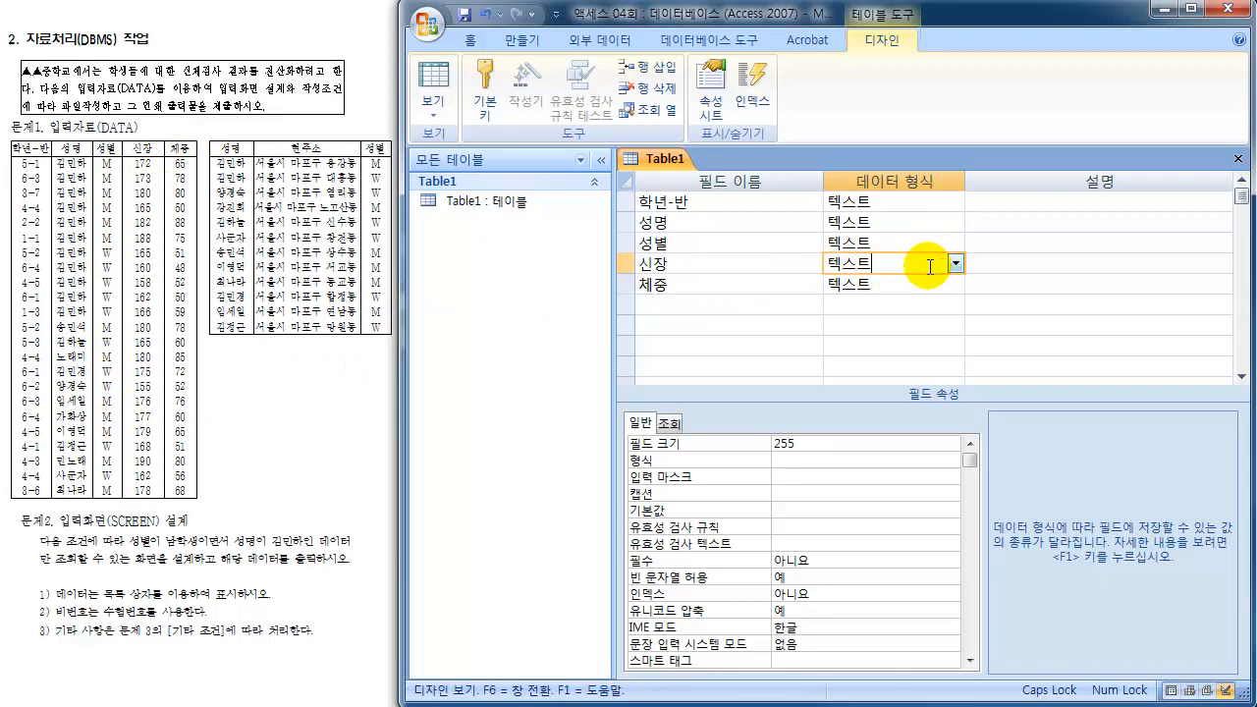
left_click(955, 264)
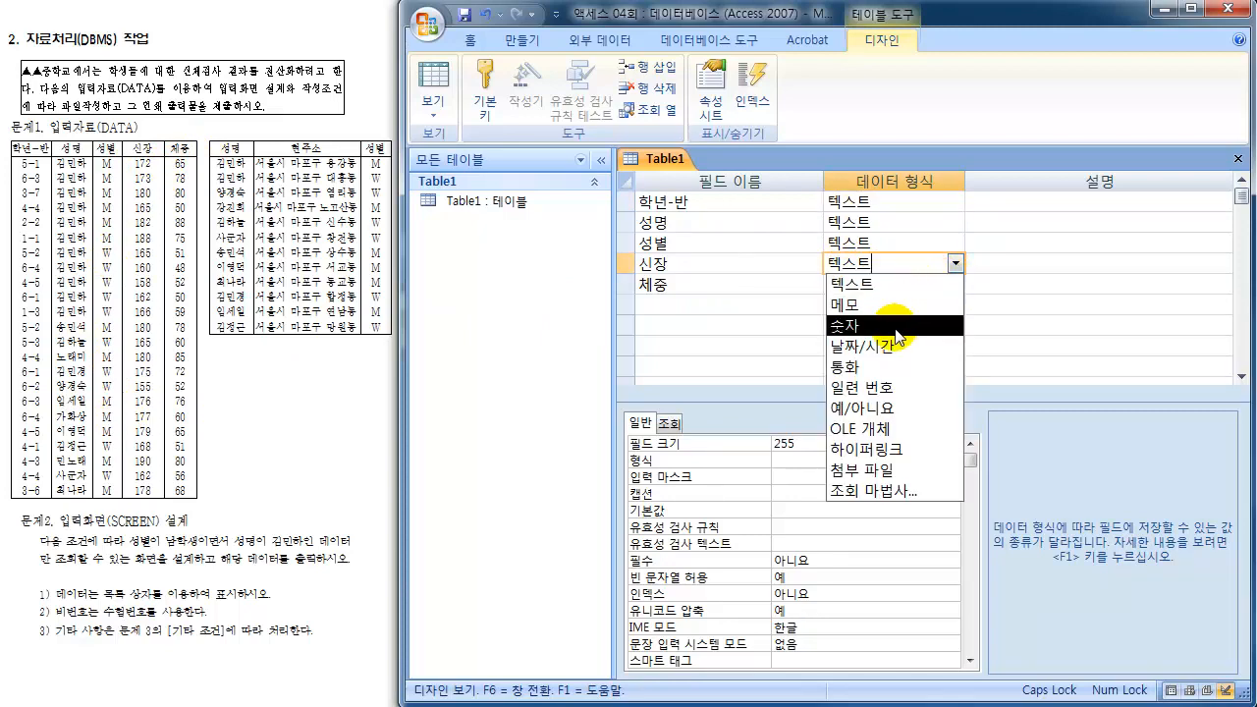
left_click(896, 336)
left_click(903, 284)
left_click(955, 285)
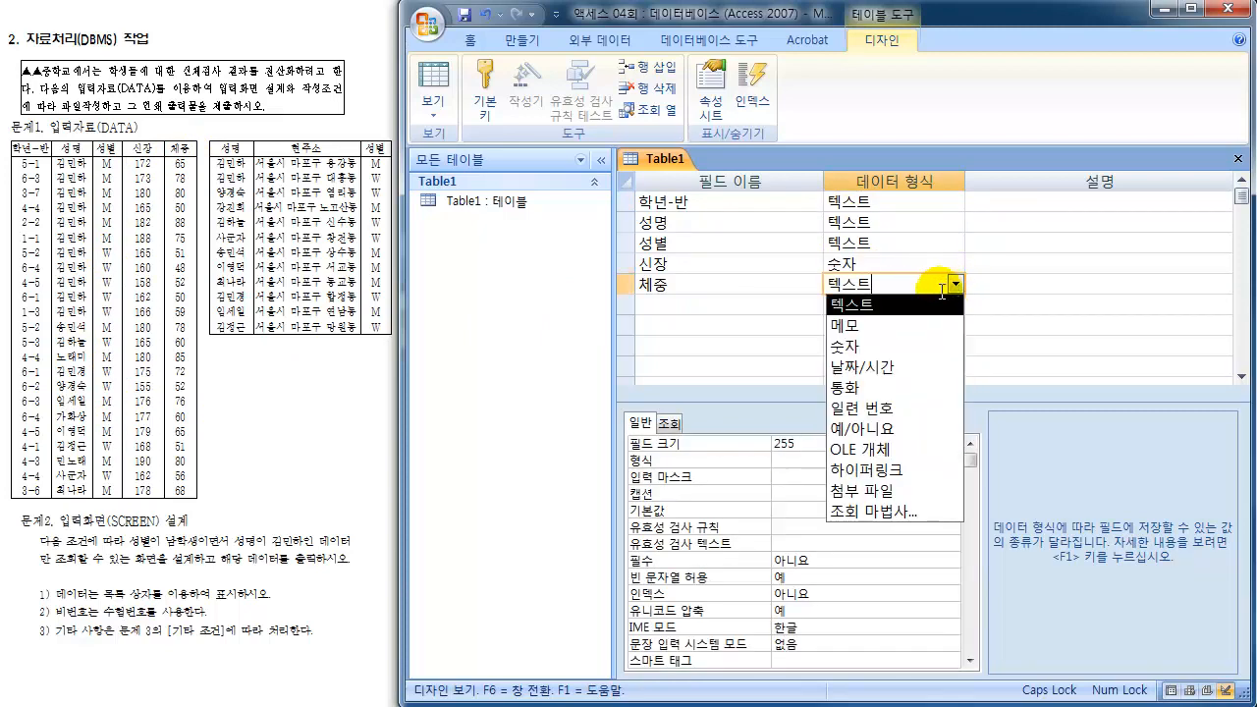
left_click(850, 345)
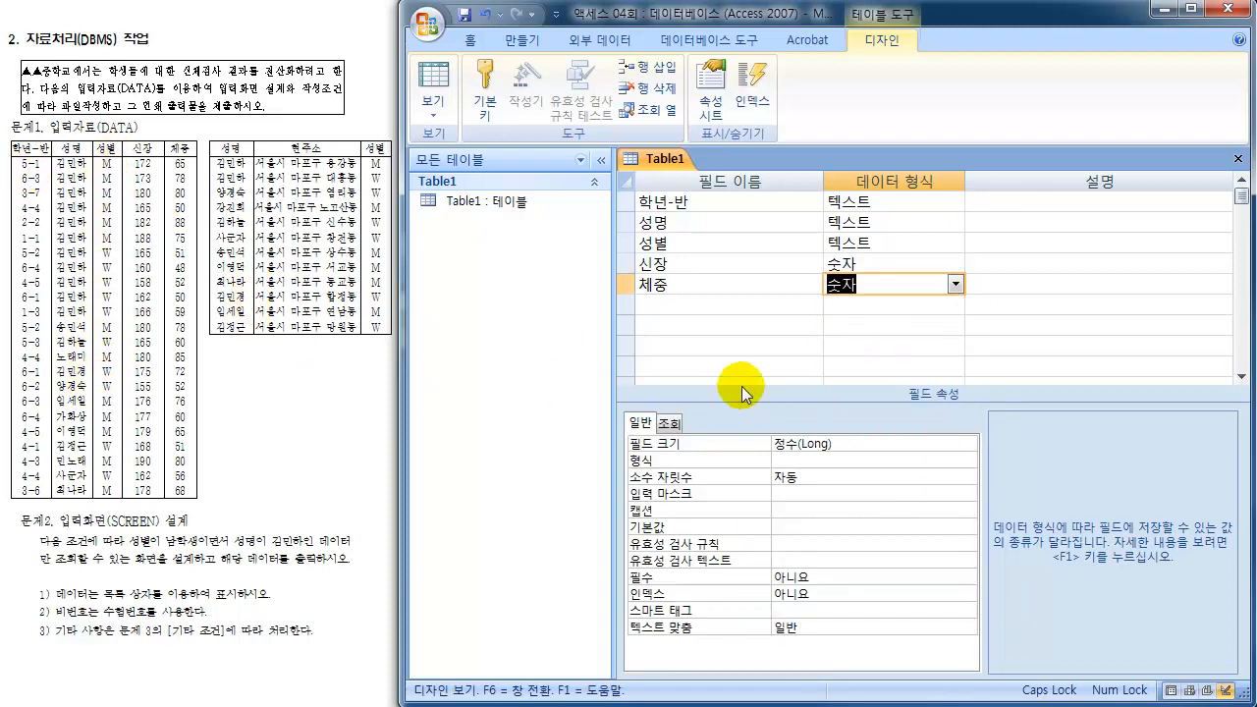
Step: Set the IME mode of the 성별 field to 현재 상태 유지
left_click(676, 241)
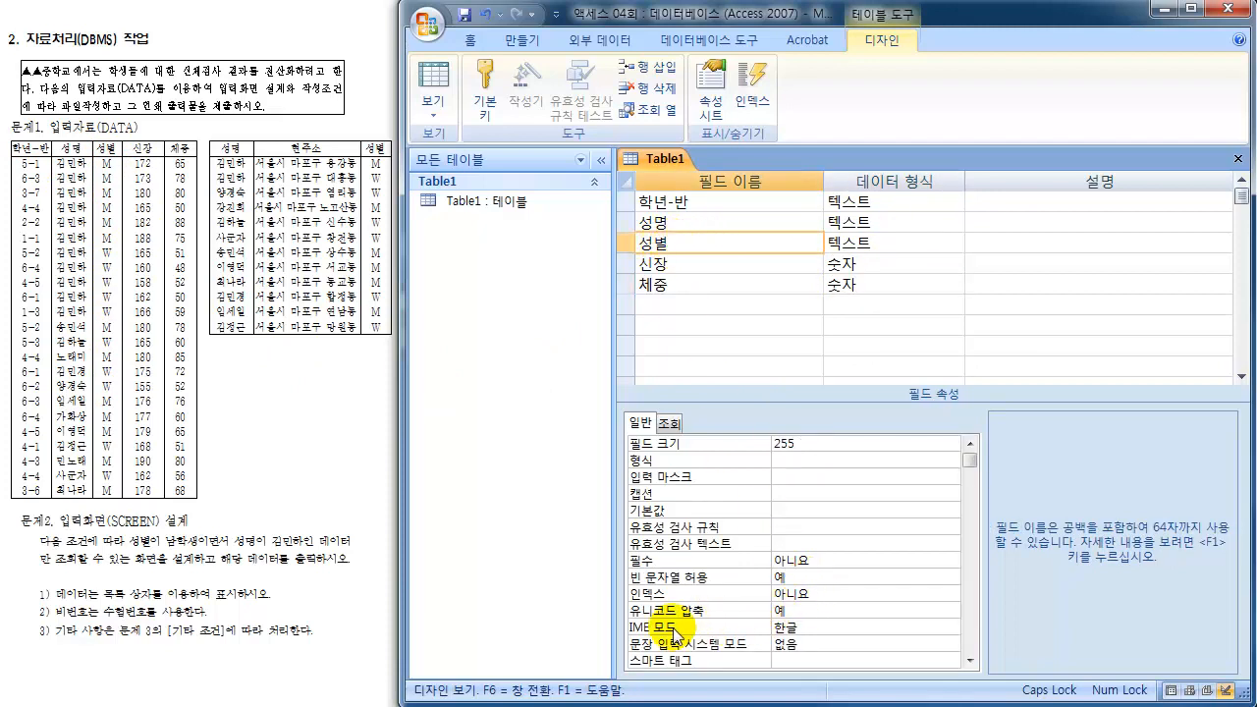
left_click(884, 628)
left_click(950, 627)
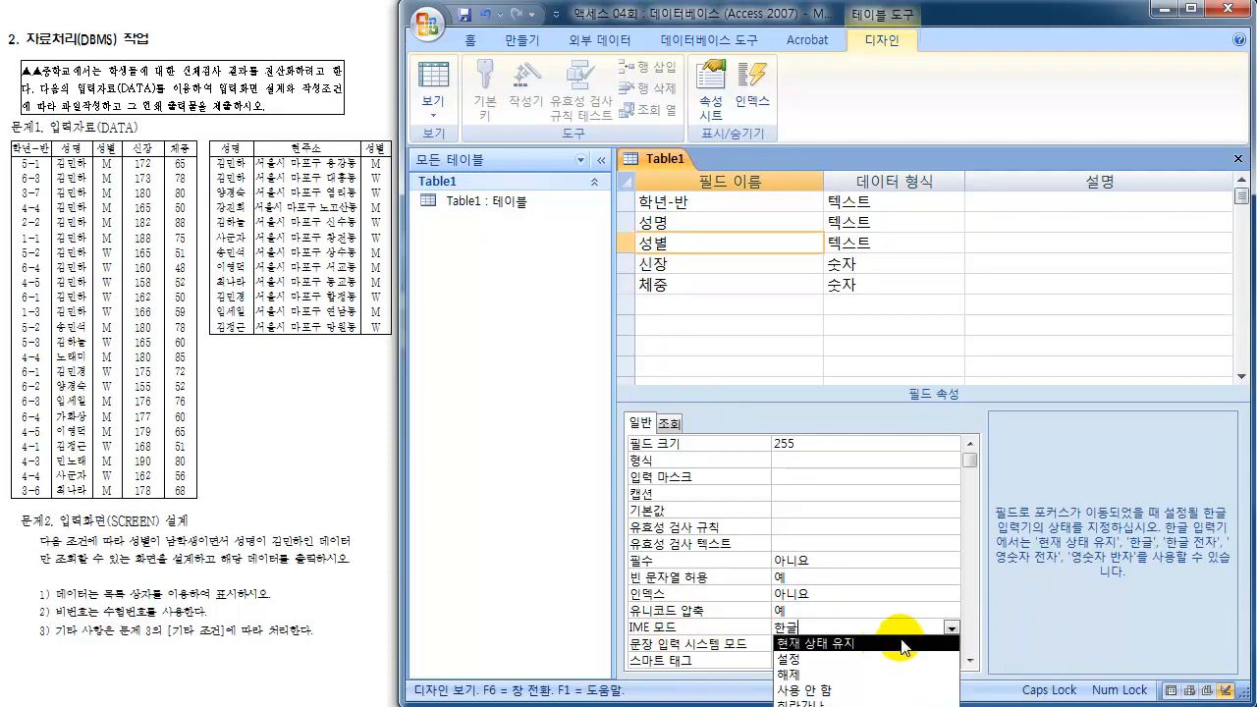
left_click(883, 648)
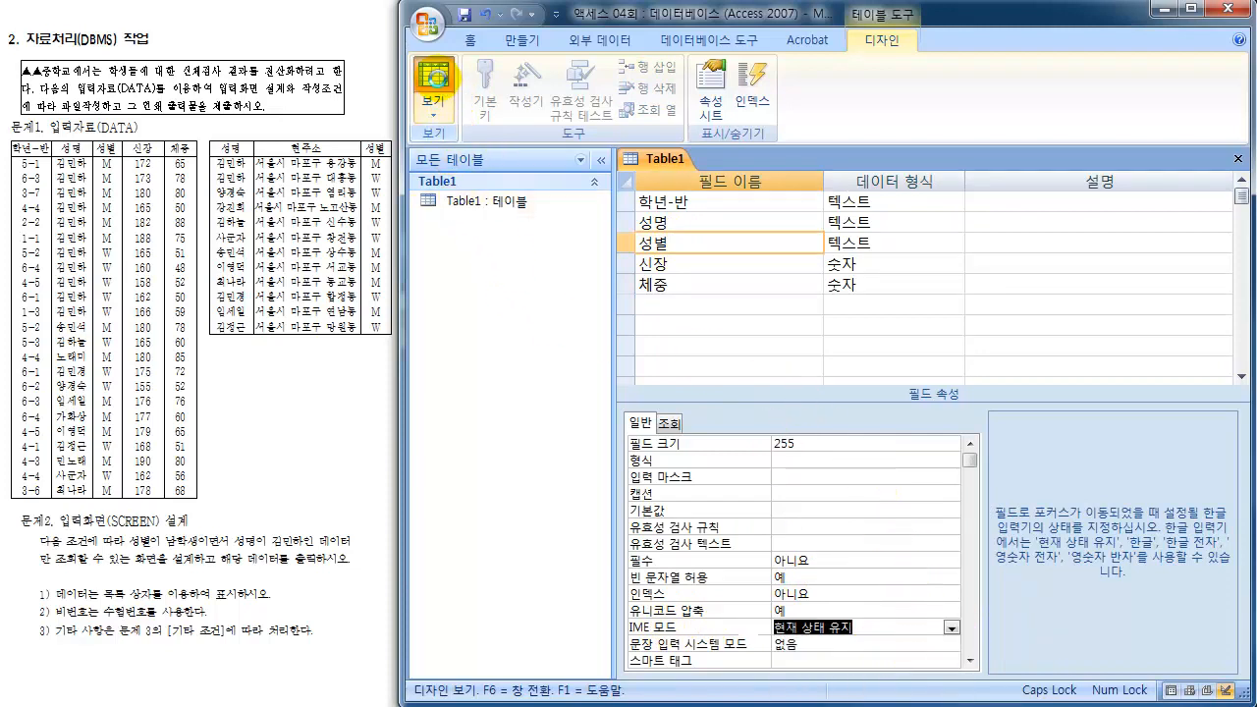
Step: Save Table1's design and switch it to datasheet view
left_click(433, 76)
left_click_drag(450, 334, 588, 263)
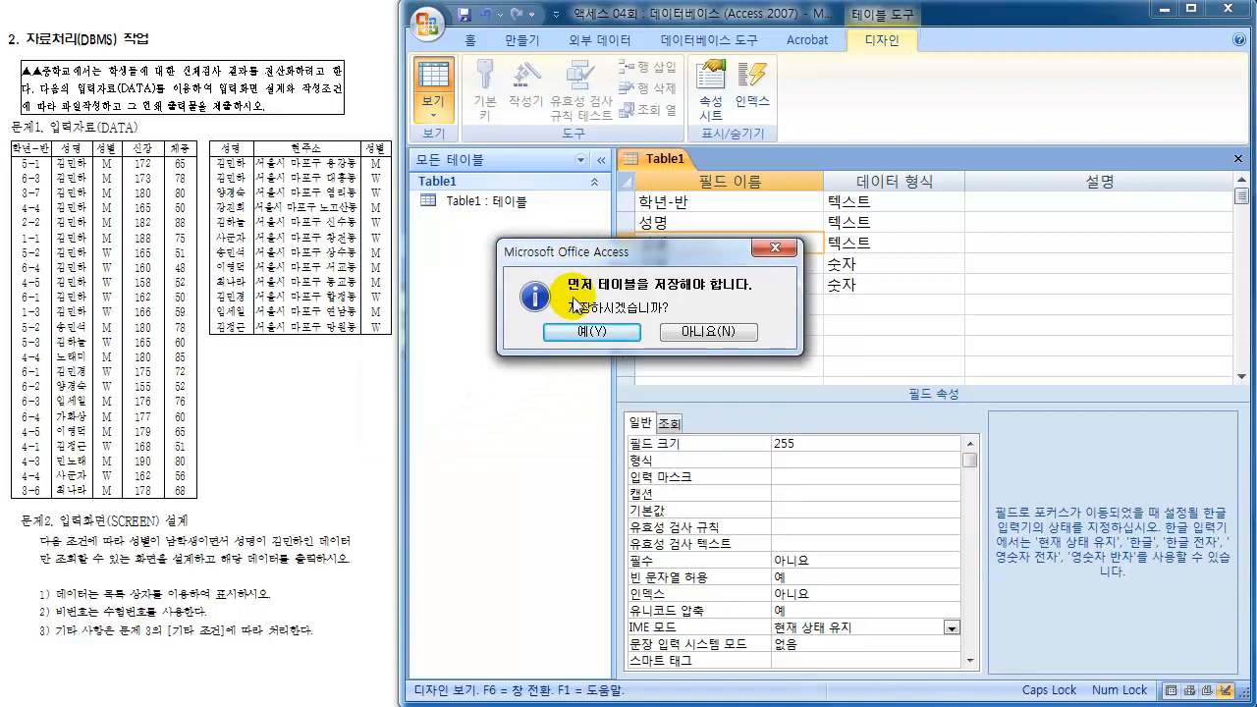
left_click(591, 331)
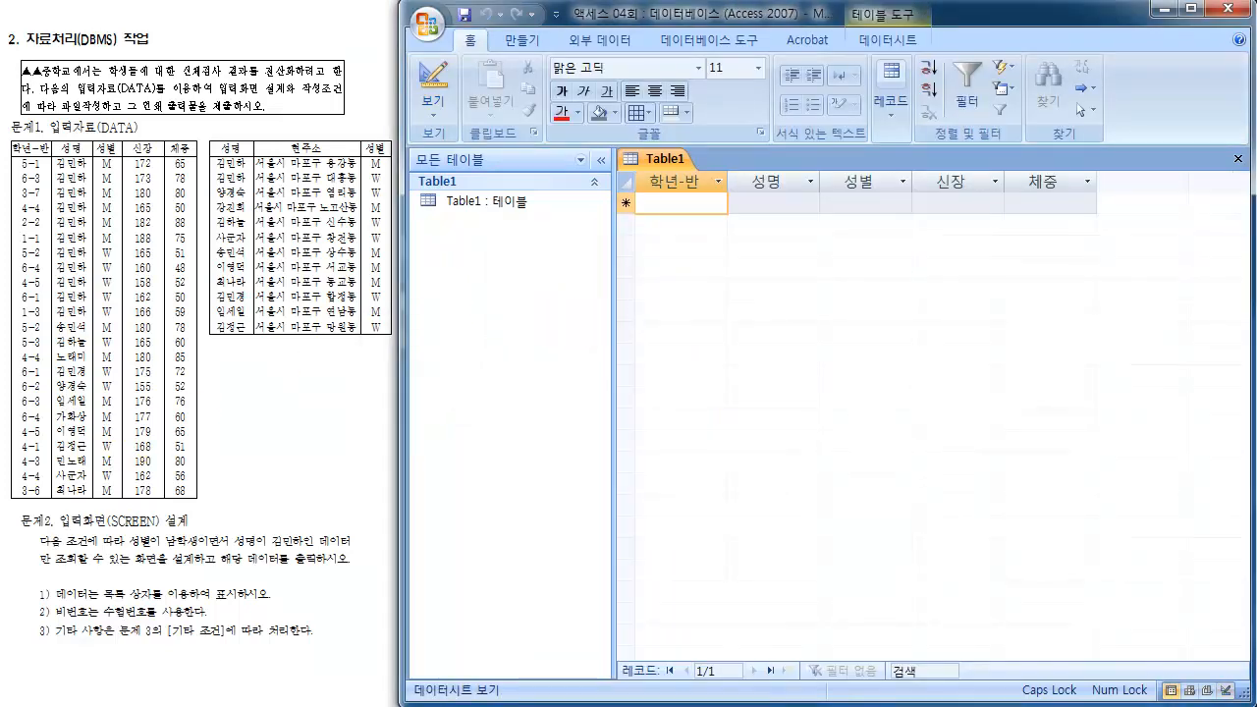
Step: Enter 5-1, 6-3, 3-7, 4-4, 2-2 and 1-1 as the 학년-반 values of the first six records
type("5-1")
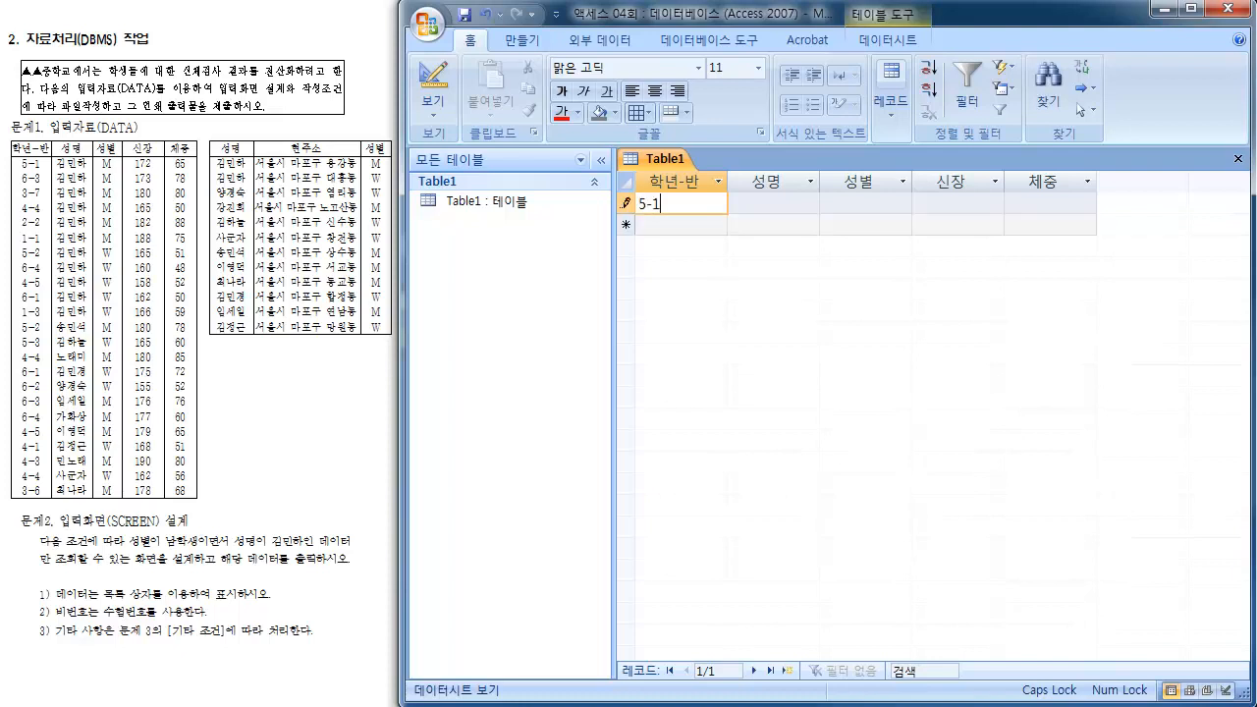
key("Down")
type("6-3")
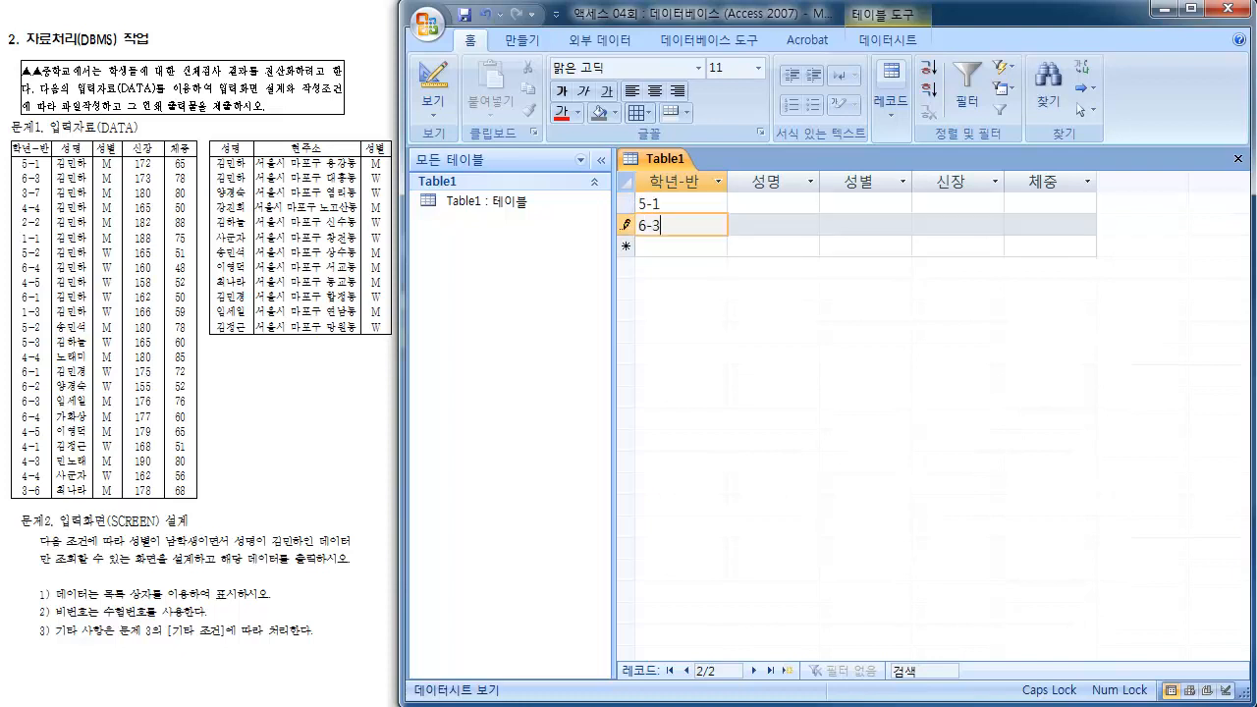
key("Down")
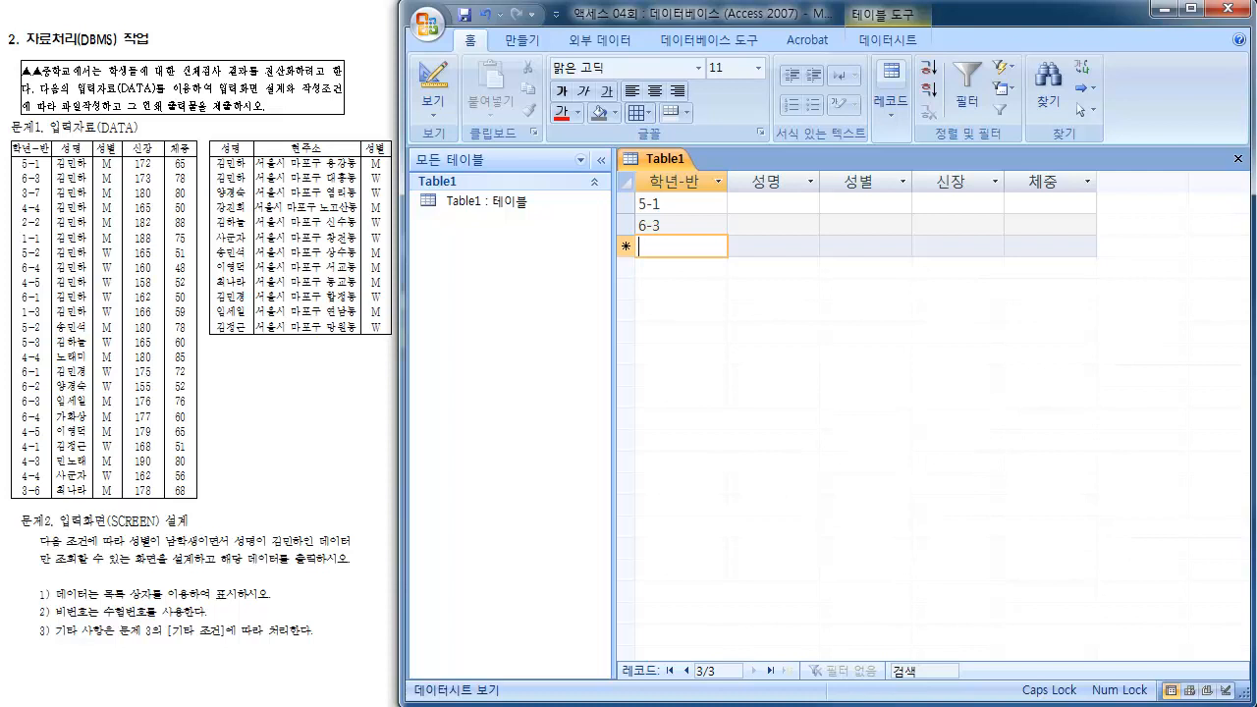
type("3-7")
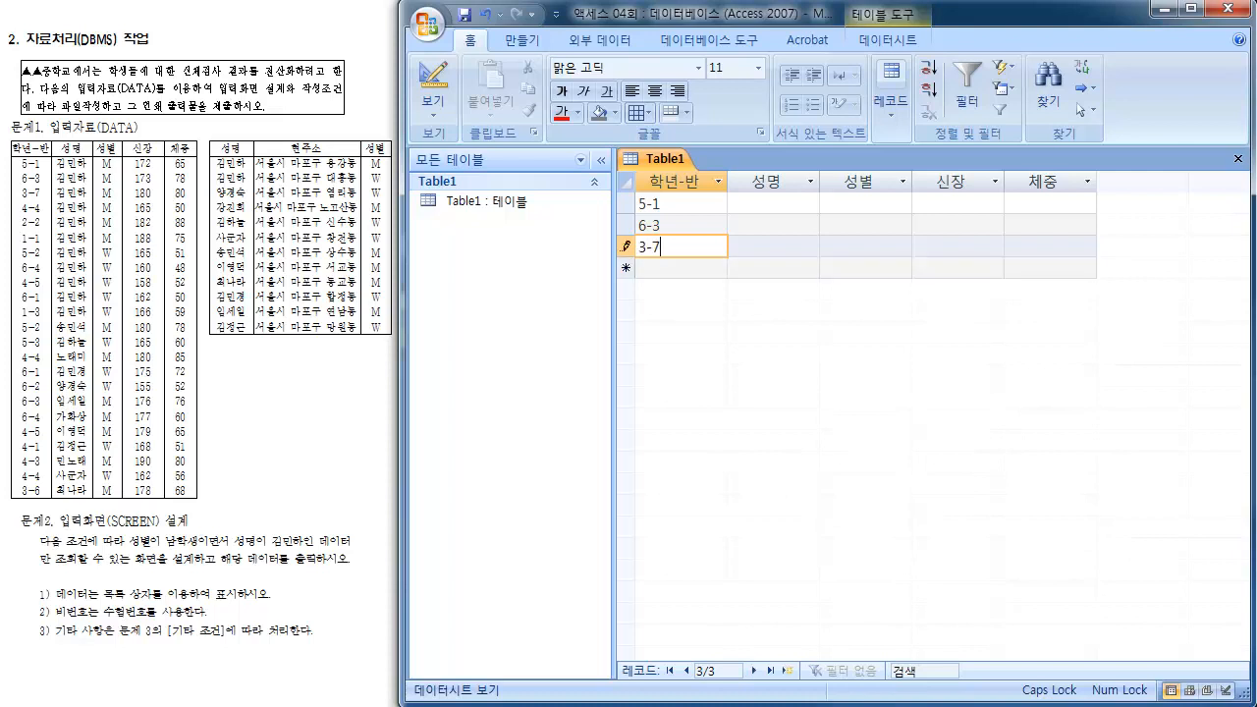
key("Down")
type("4-4")
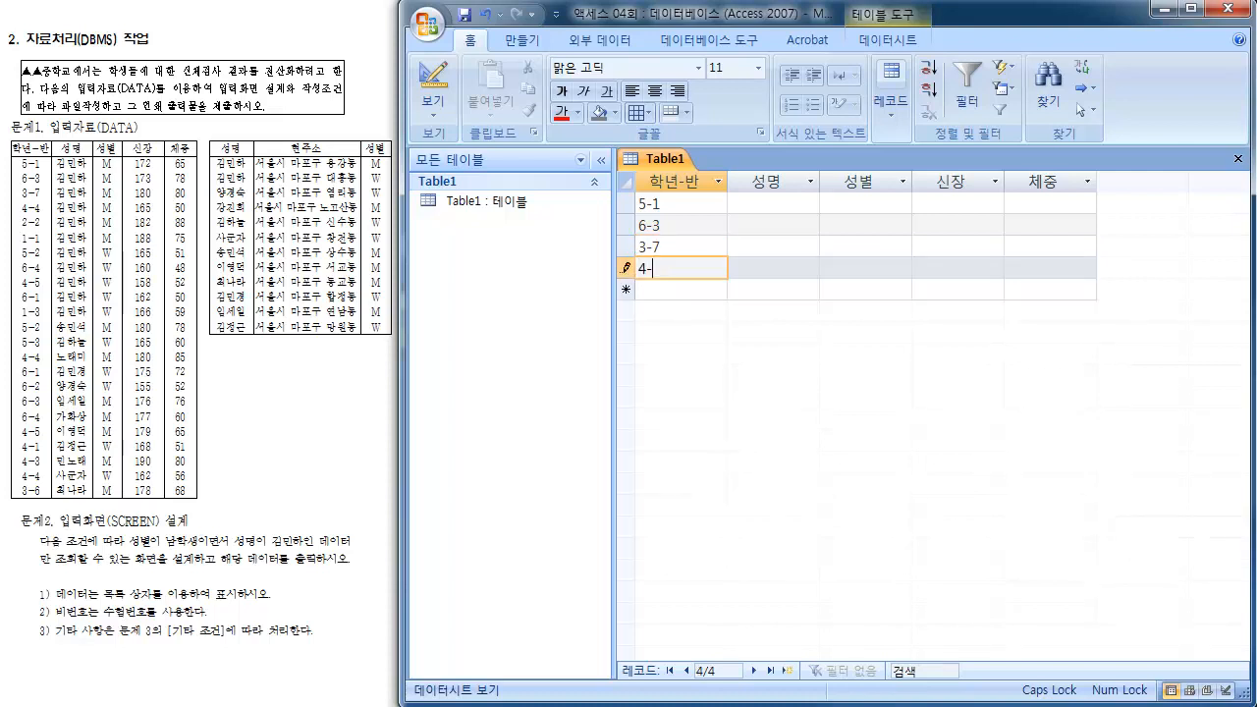
key("Down")
type("2-2")
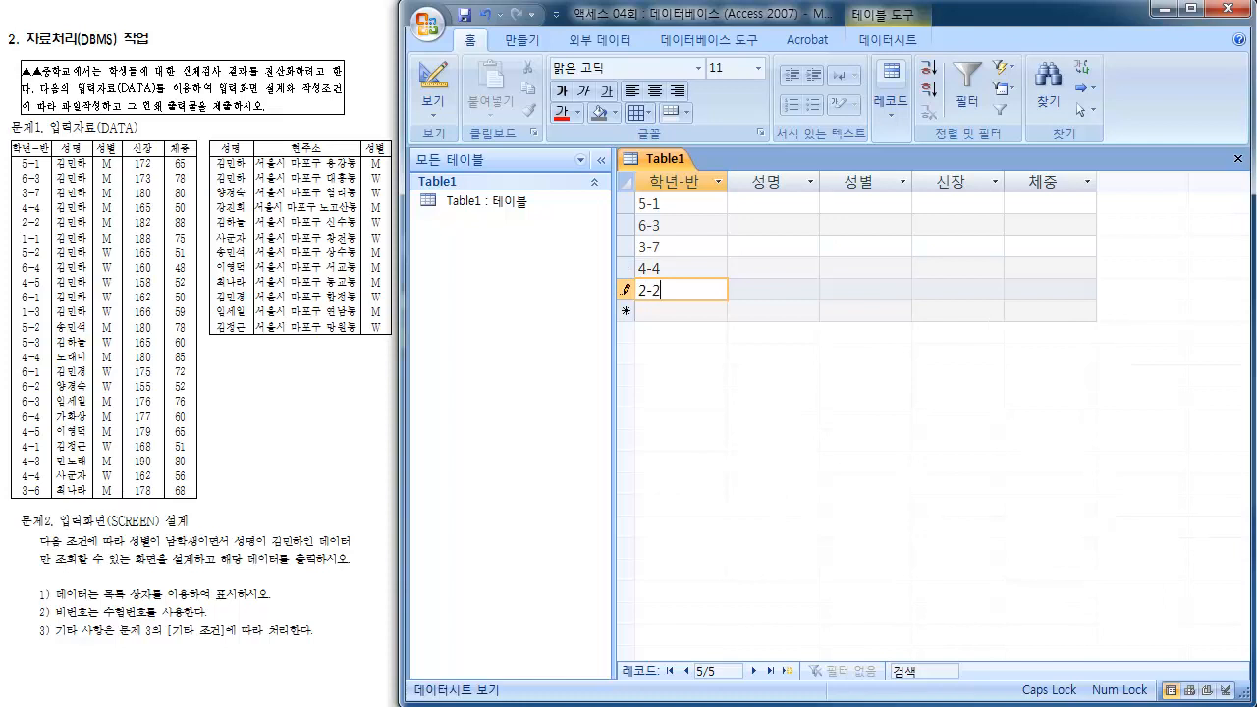
key("Down")
type("1-1")
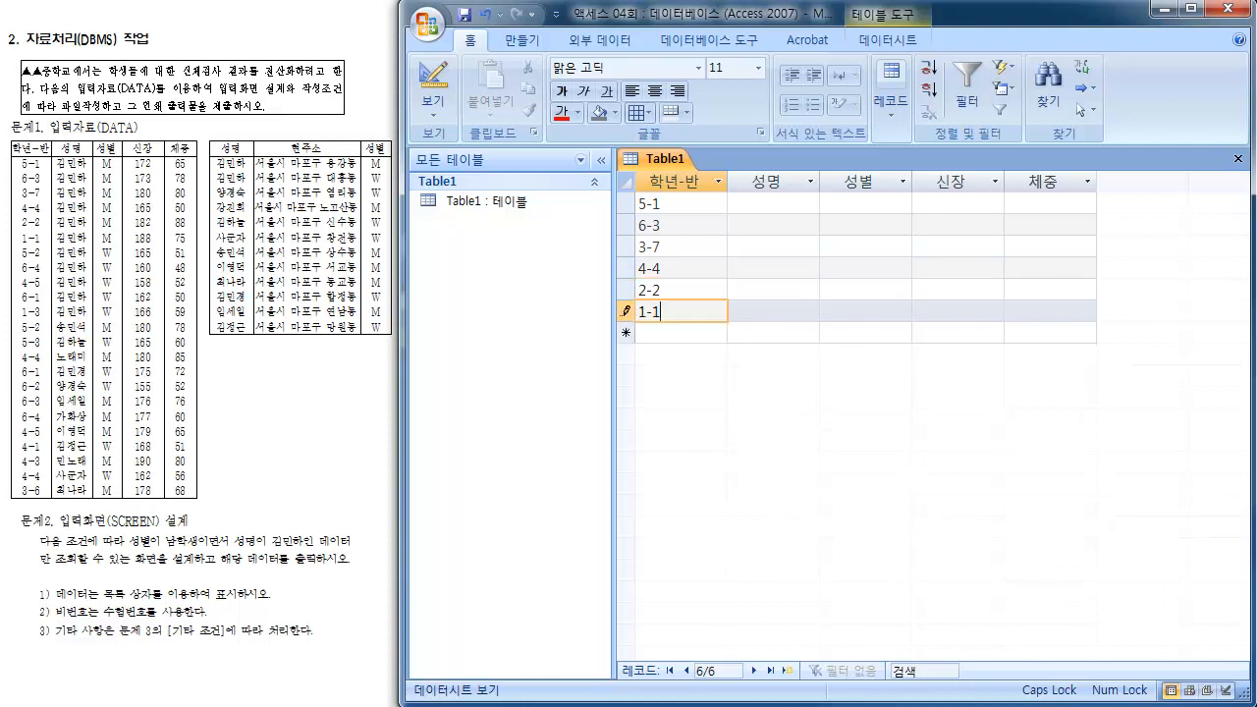
key("Down")
Step: Enter 5-2, 6-4, 4-5, 6-1 and 1-3 as the 학년-반 values of records 7 to 11
type("5-2")
key("Down")
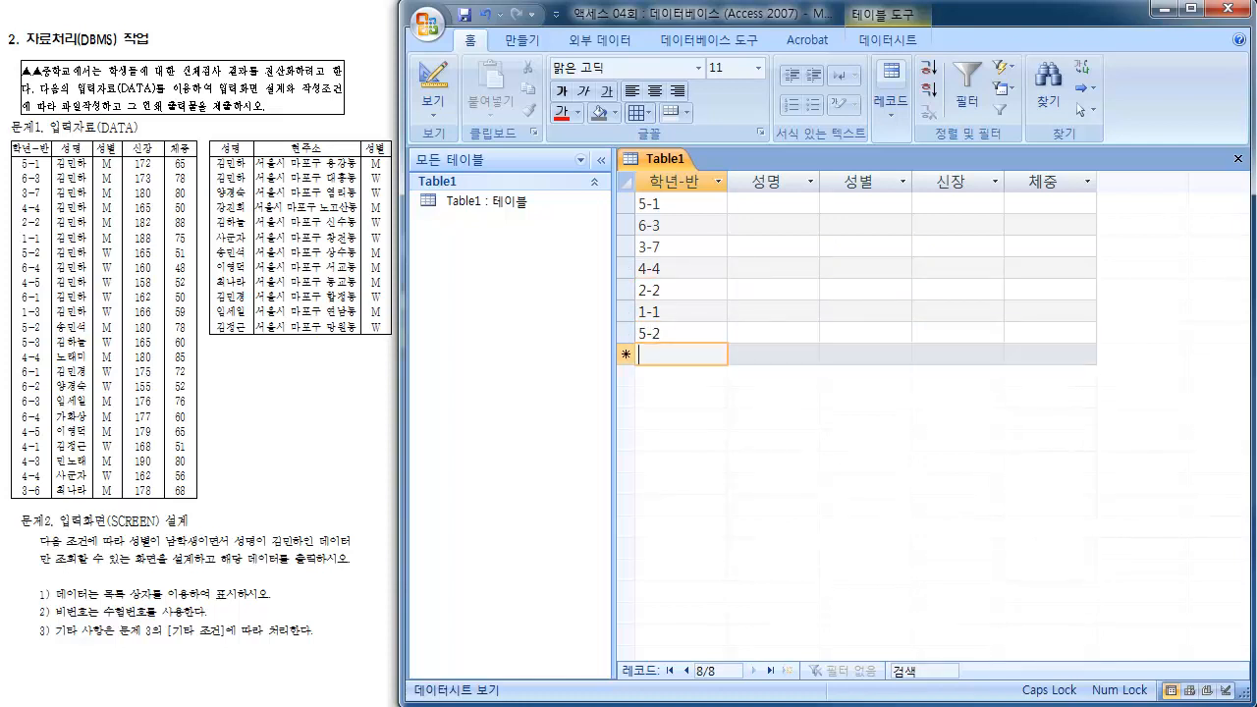
type("6-4")
key("Down")
type("45")
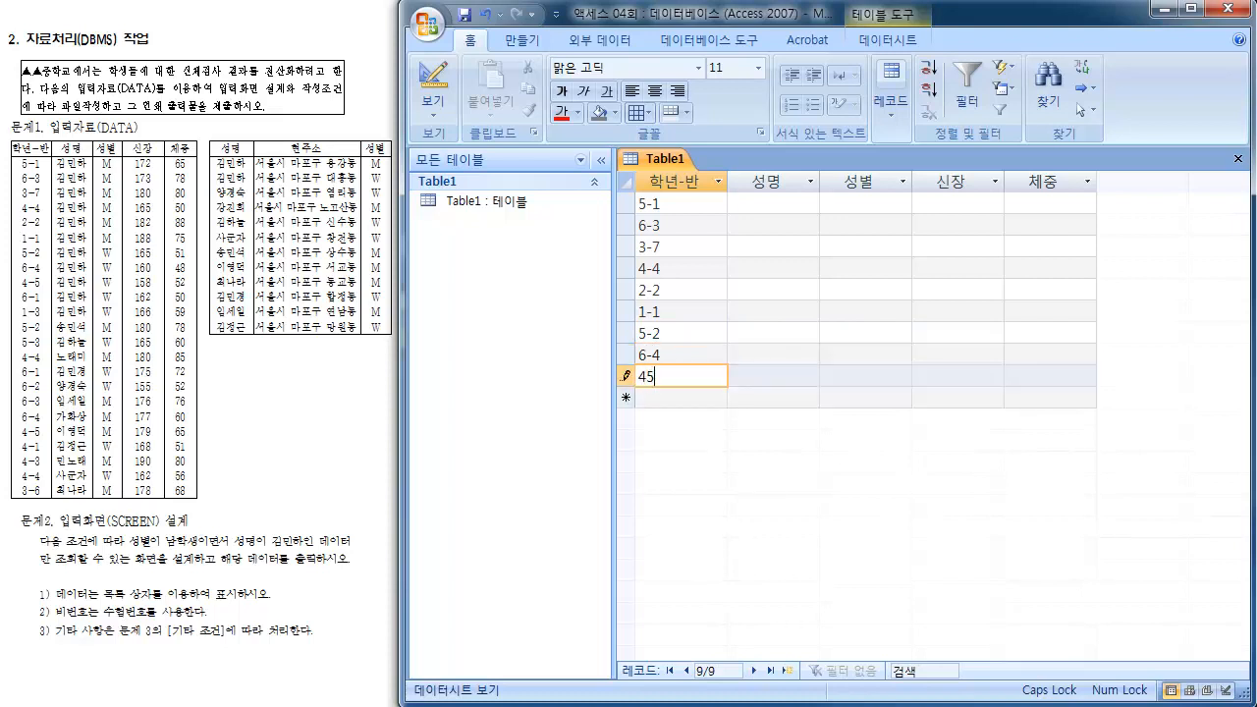
key("BackSpace")
type("-5")
key("Down")
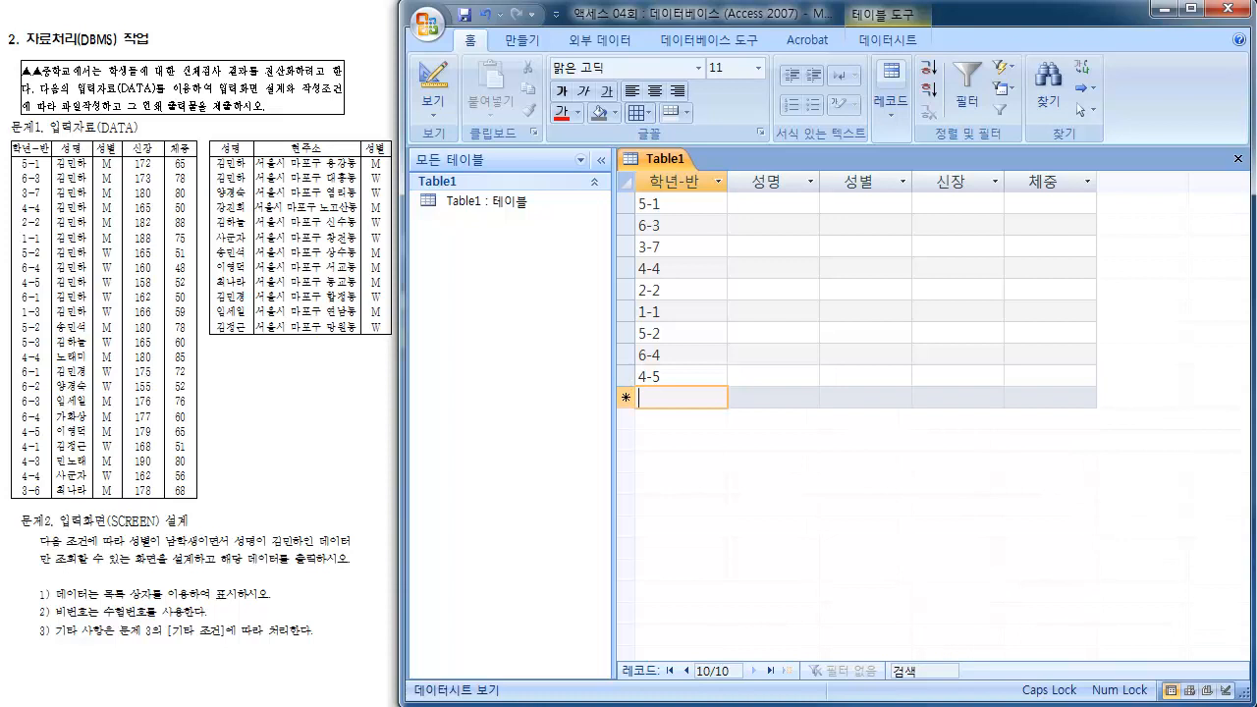
type("6-1")
key("Down")
type("1-3")
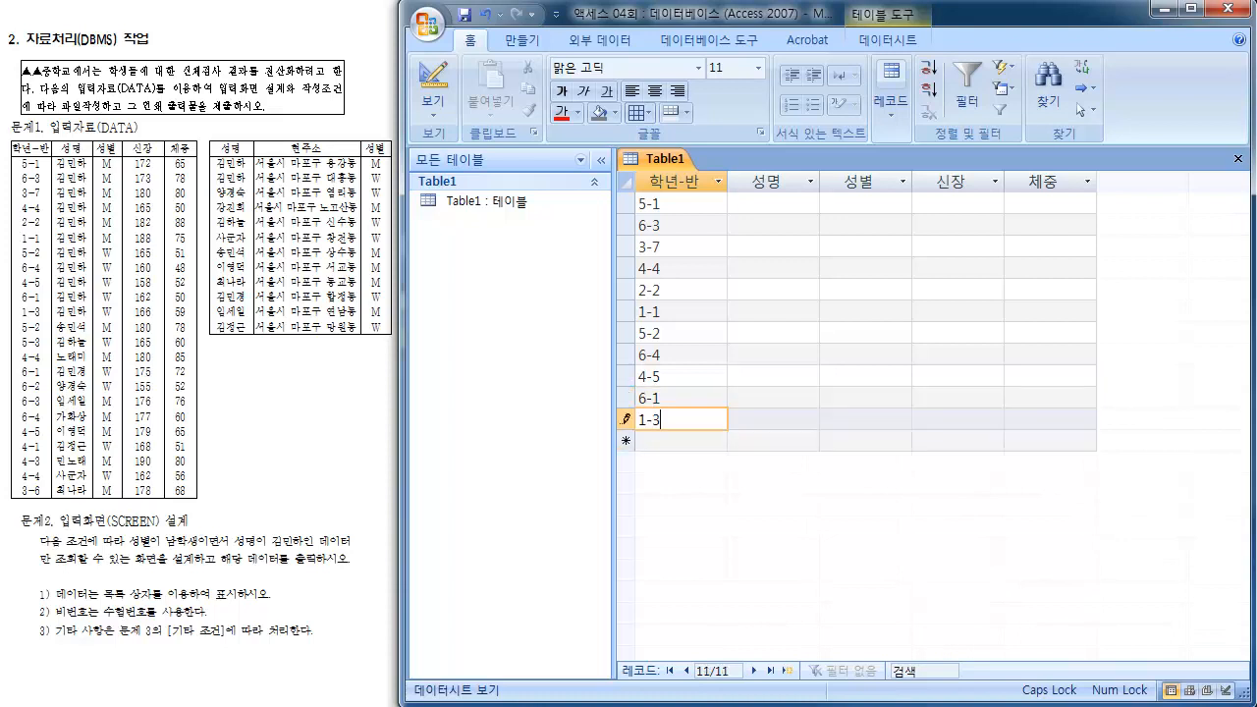
key("Down")
Step: Enter 5-2, 5-3, 4-4, 6-1 and 6-2 as the 학년-반 values of records 12 to 16
type("5-2")
key("Down")
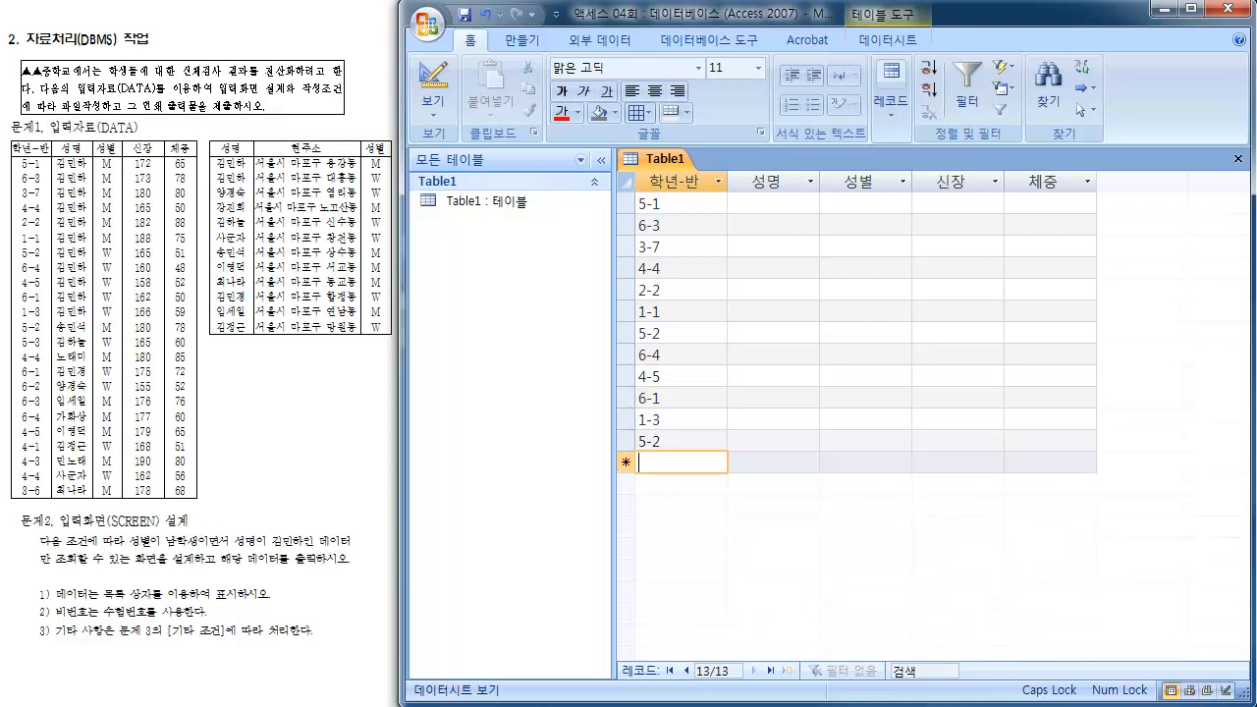
type("5-3")
key("Down")
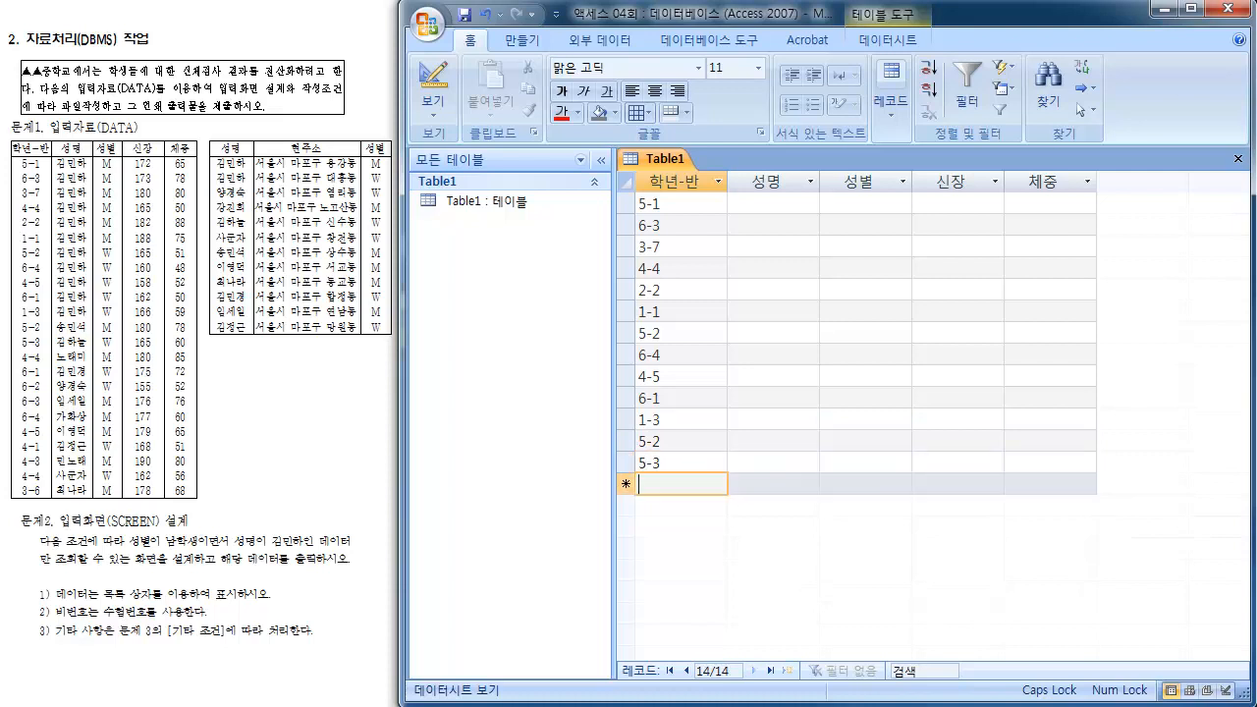
type("4-4")
key("Down")
type("6-")
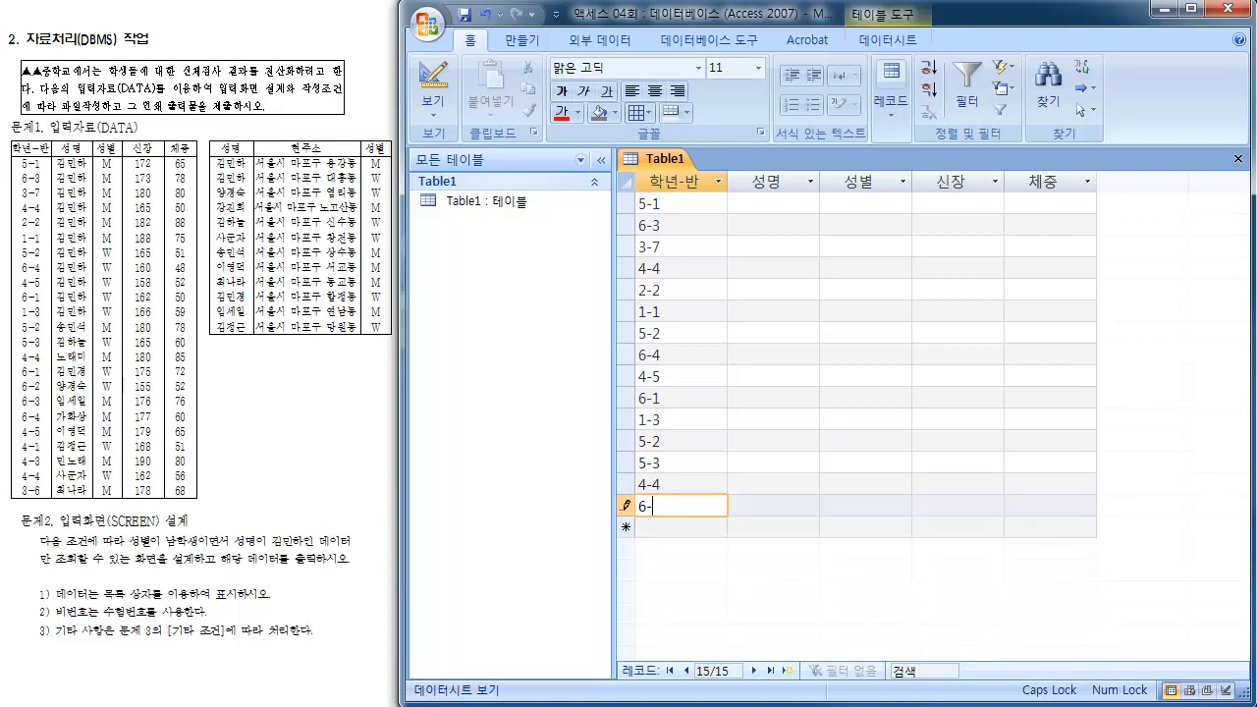
type("1")
key("Down")
type("6-2")
key("Down")
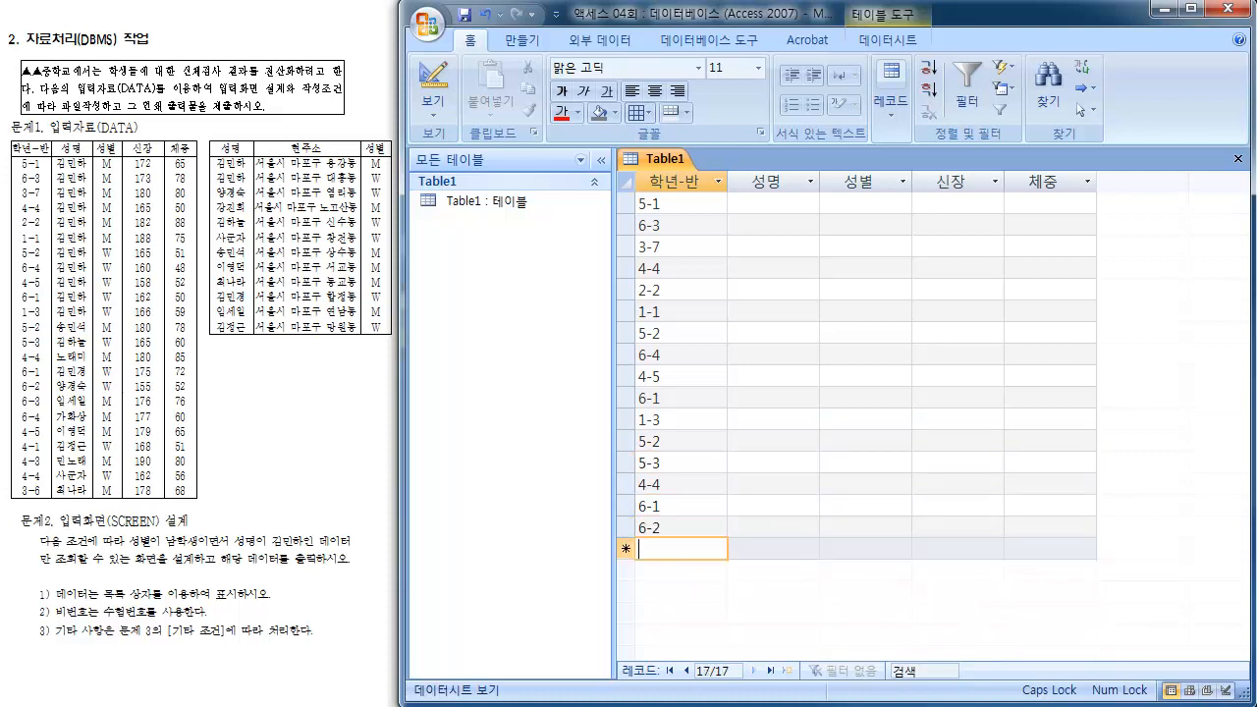
Step: Enter 6-3, 6-4, 4-5, 4-1, 4-3, 4-4 and 3-6 as the 학년-반 values of records 17 to 23
type("6-3")
key("Down")
type("6-4")
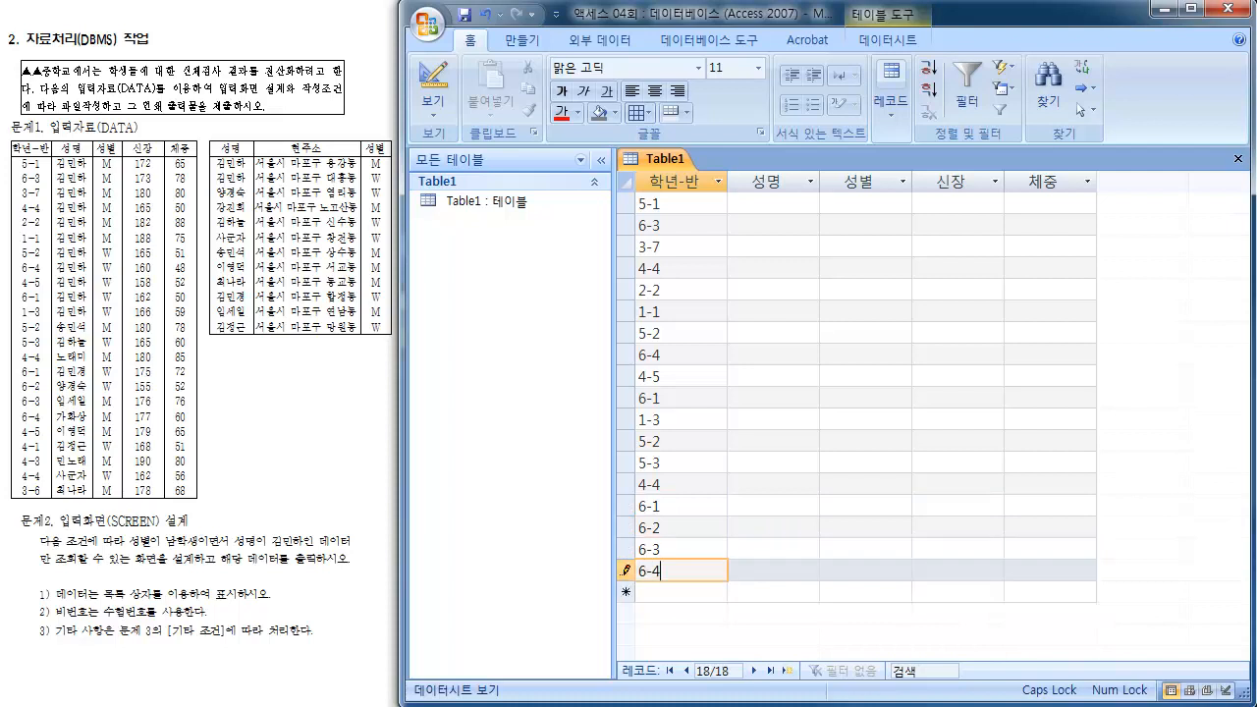
key("Down")
type("4-5")
key("Down")
type("4")
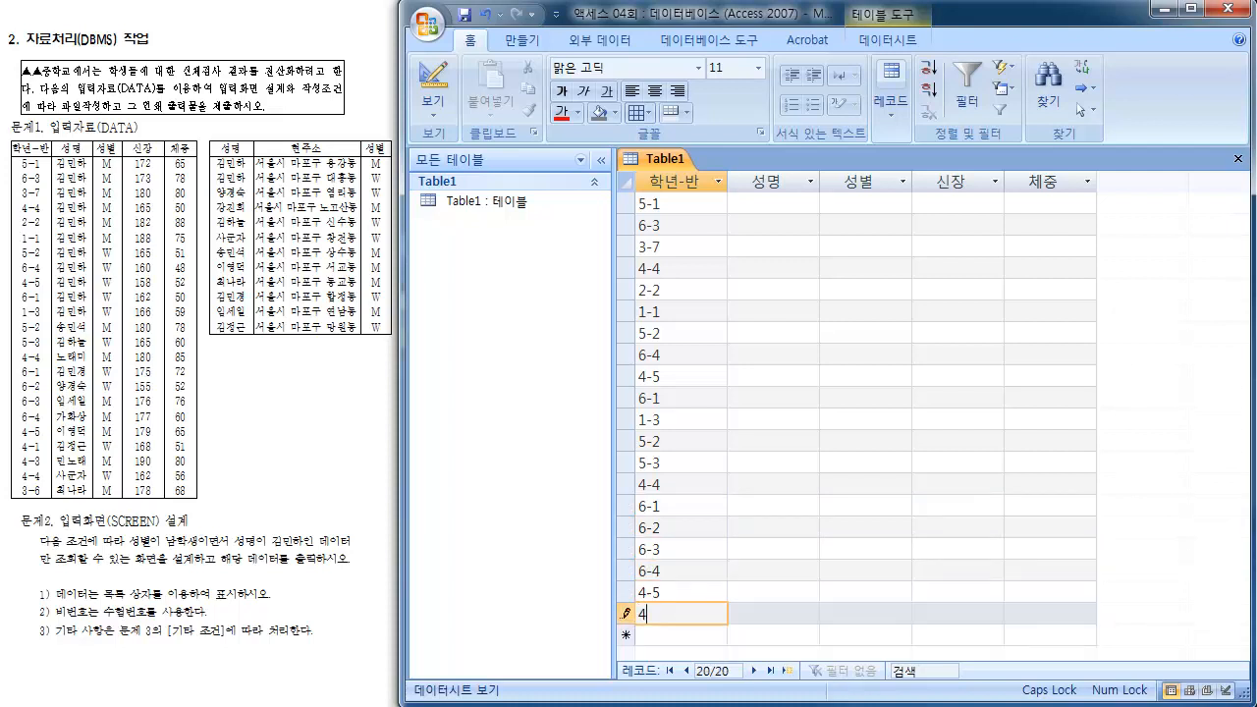
type("-1")
key("Down")
type("4-3")
key("Down")
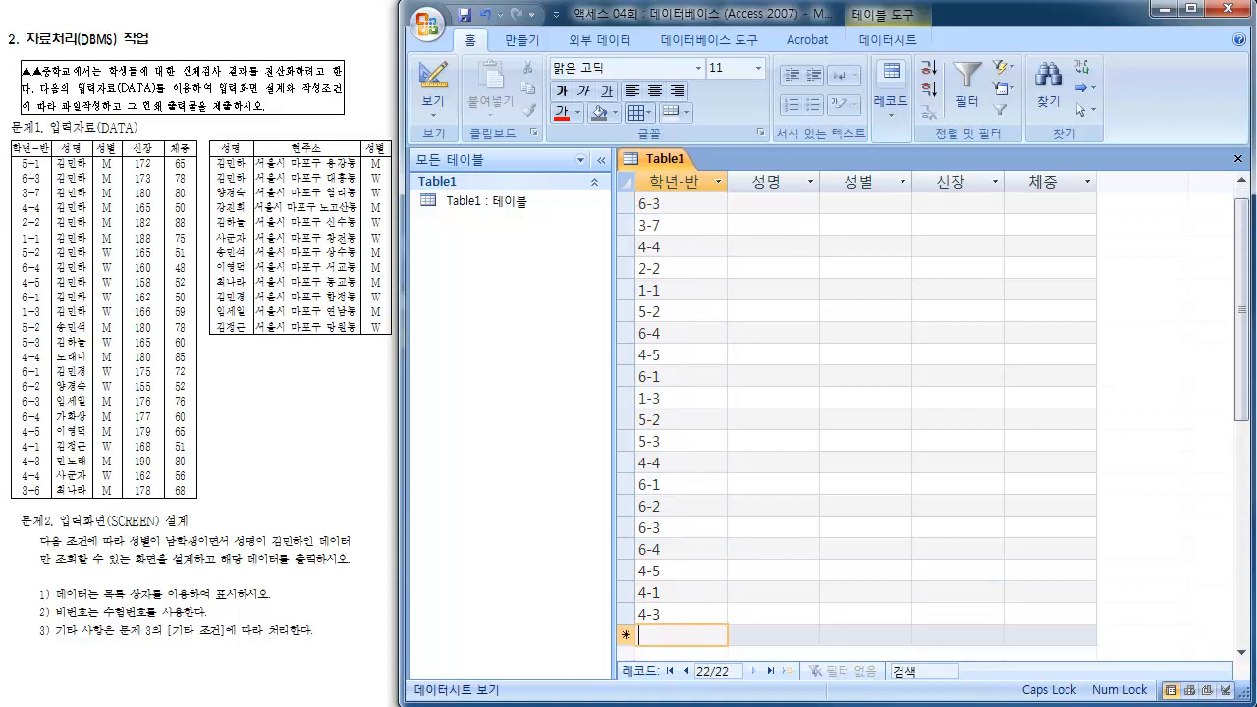
type("4-4")
key("Down")
type("3-")
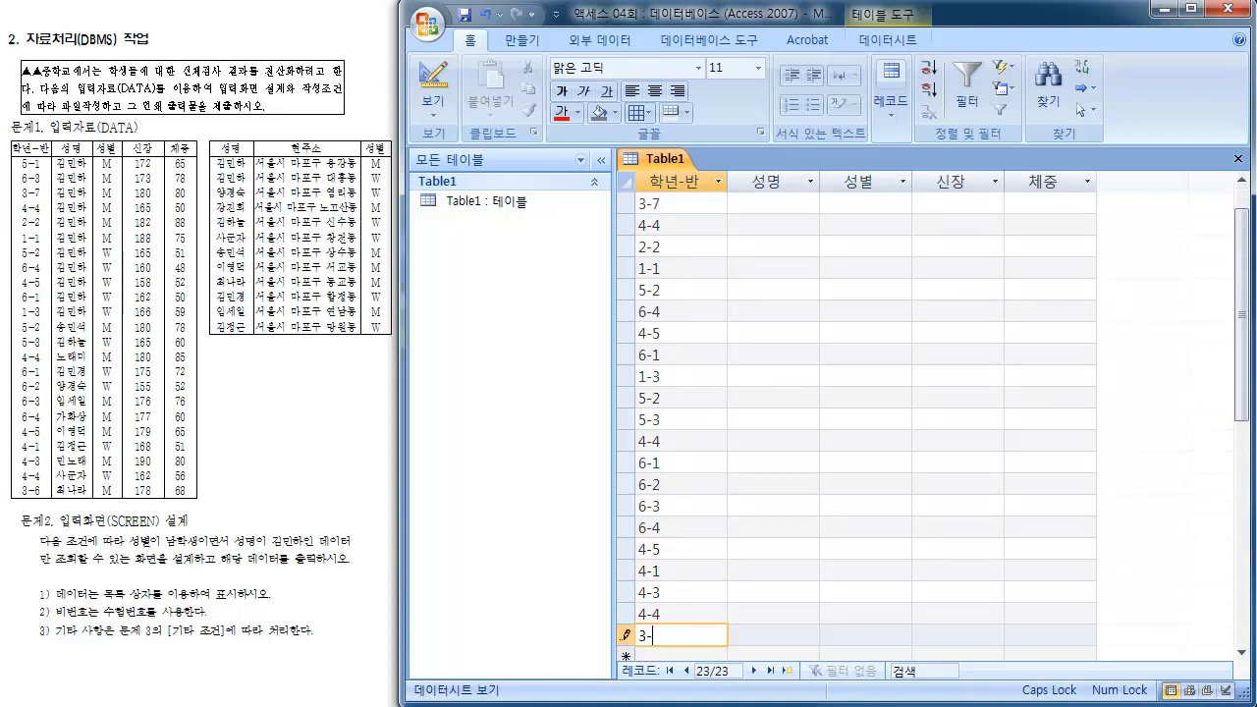
type("6")
Step: Enter the student's full name from the exam data in the 성명 field of the first record
key("Tab")
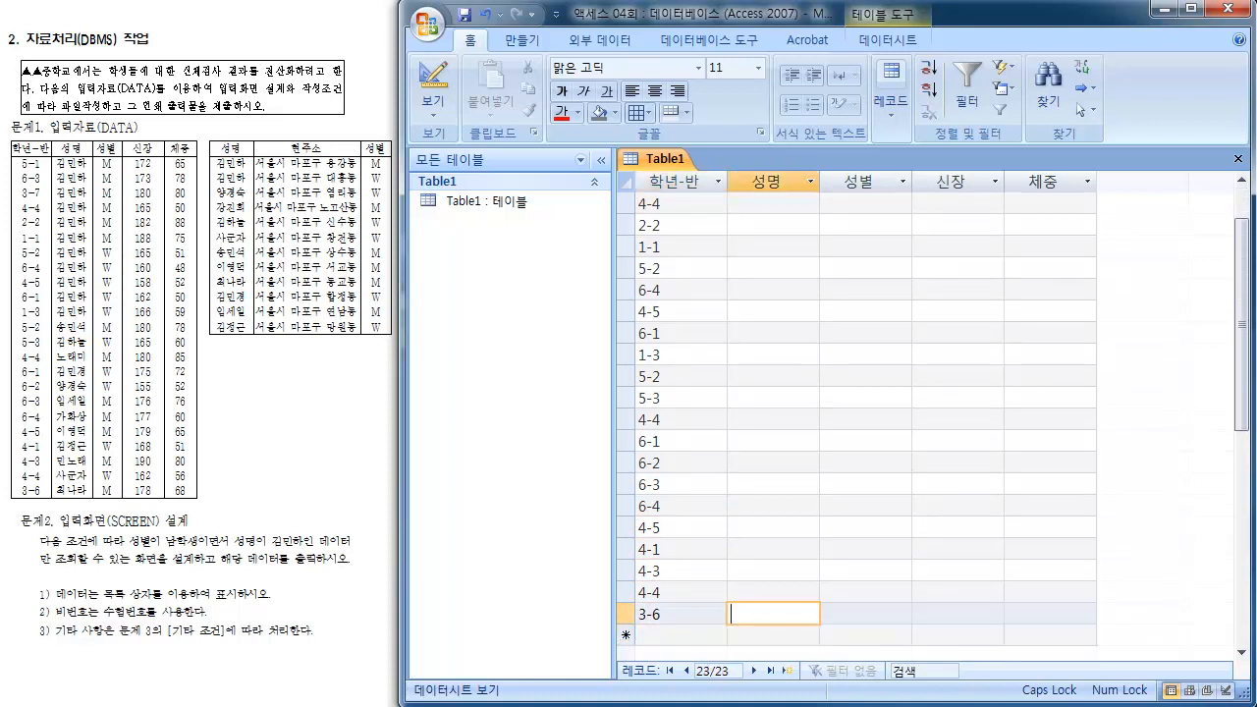
key("Up")
key("Up")
key("Up")
key("Up")
key("Up")
key("Up")
key("Up")
key("Up")
key("Up")
key("Up")
key("Up")
key("Up")
key("Up")
key("Up")
key("Up")
key("Up")
key("Up")
key("Up")
key("Up")
key("Up")
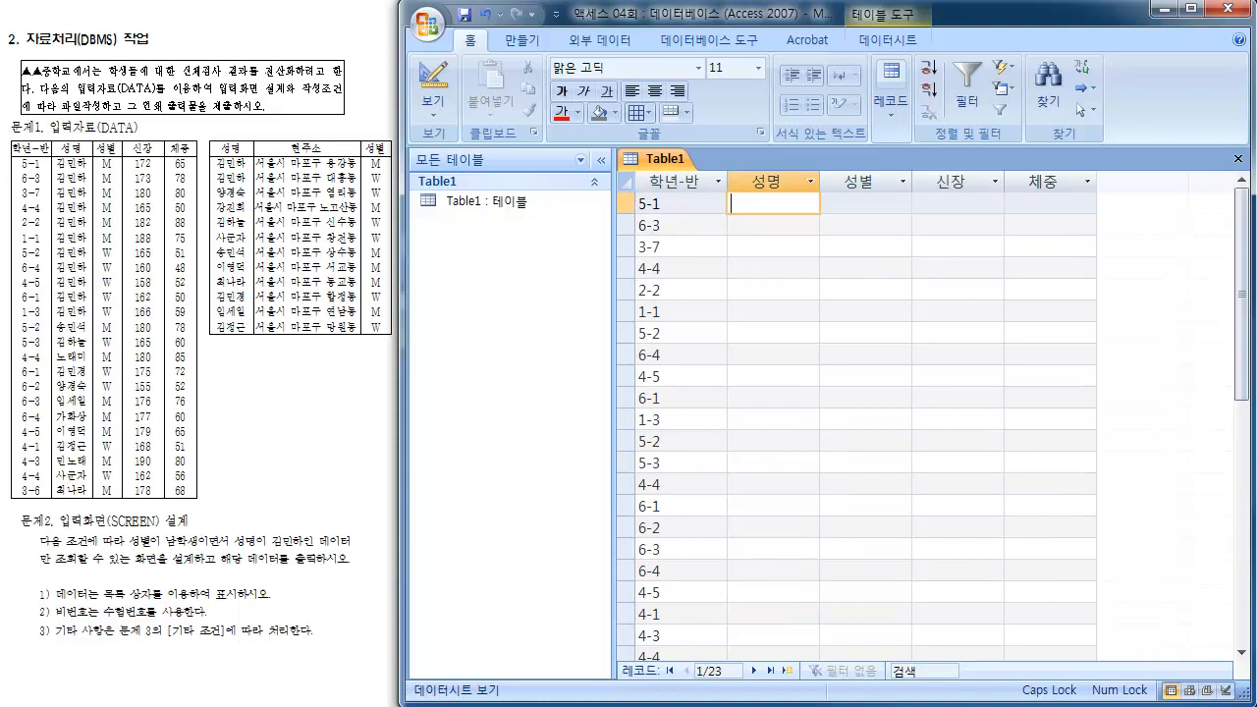
type("김")
type("ㅁㅣㄴ하")
key("Down")
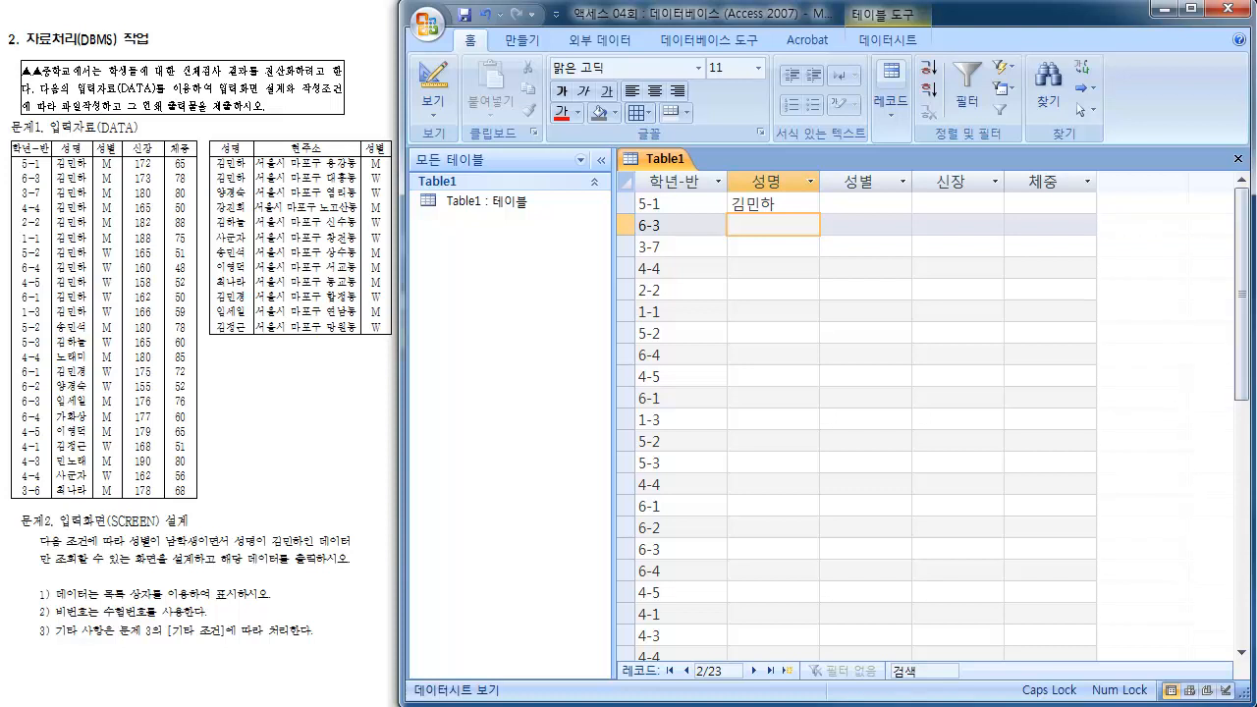
Step: Copy the first record's 성명 value and paste it into the 성명 field of records 2 to 7
key("Up")
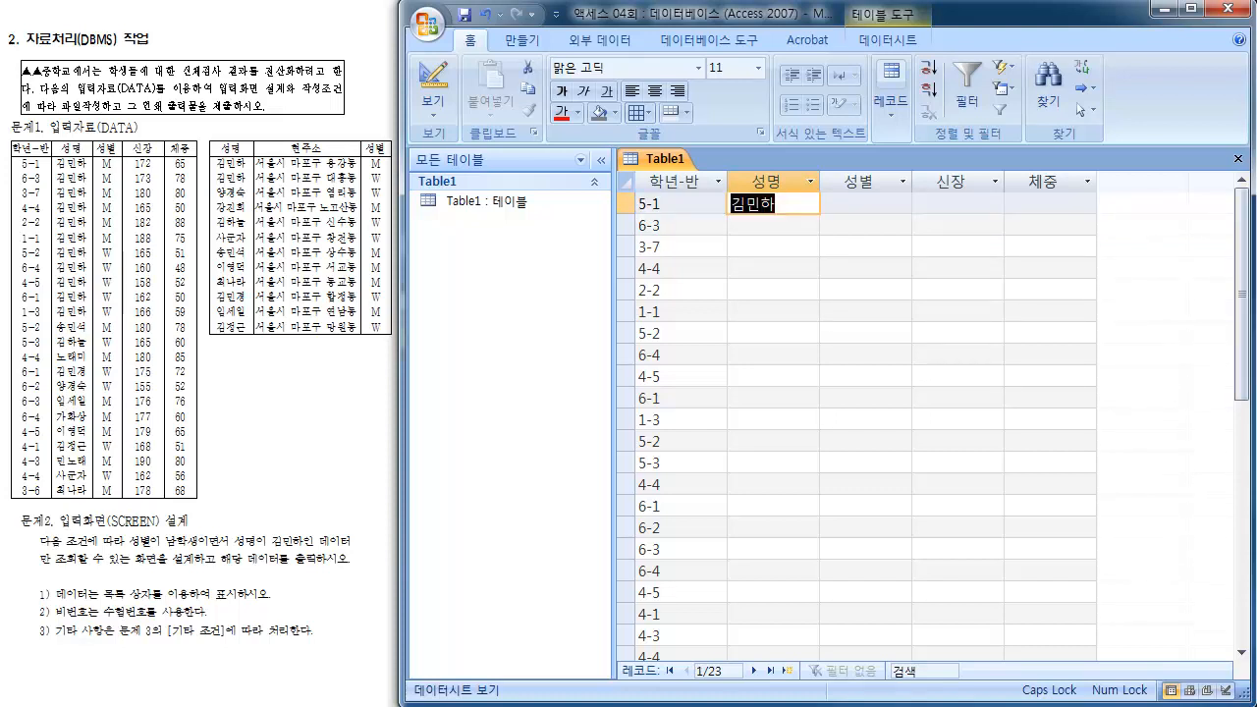
key("ctrl+c")
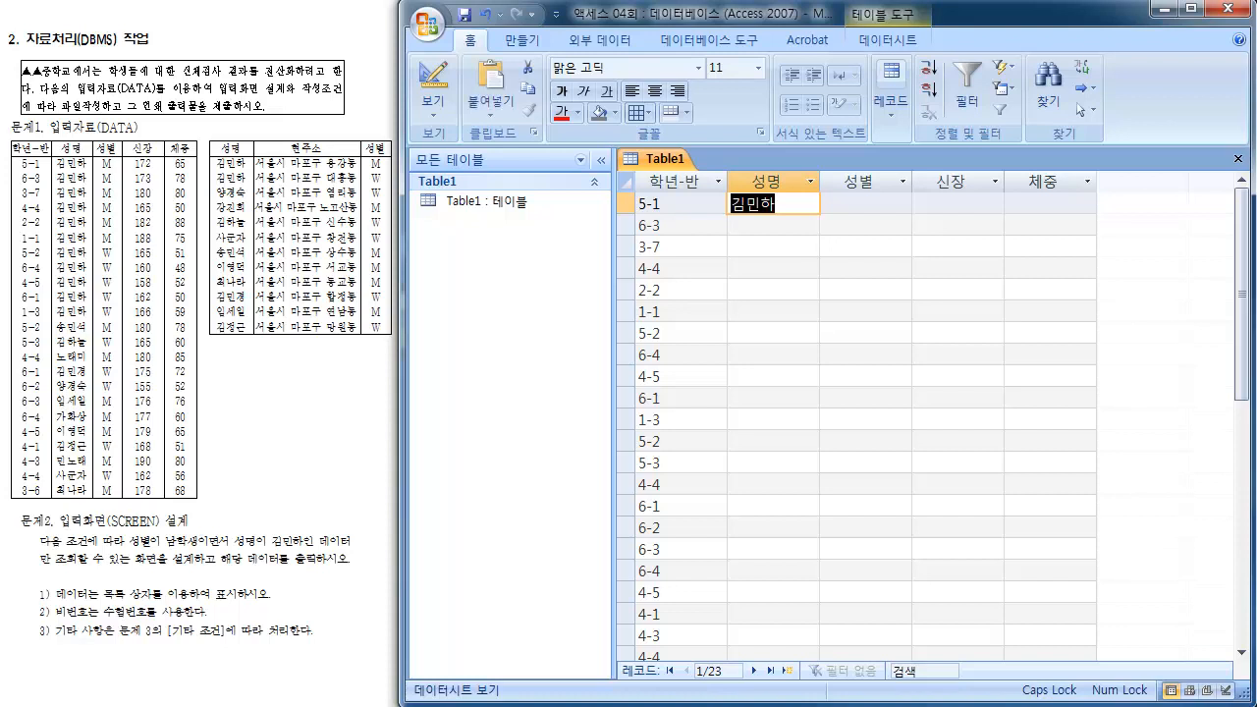
key("Down")
key("ctrl+v")
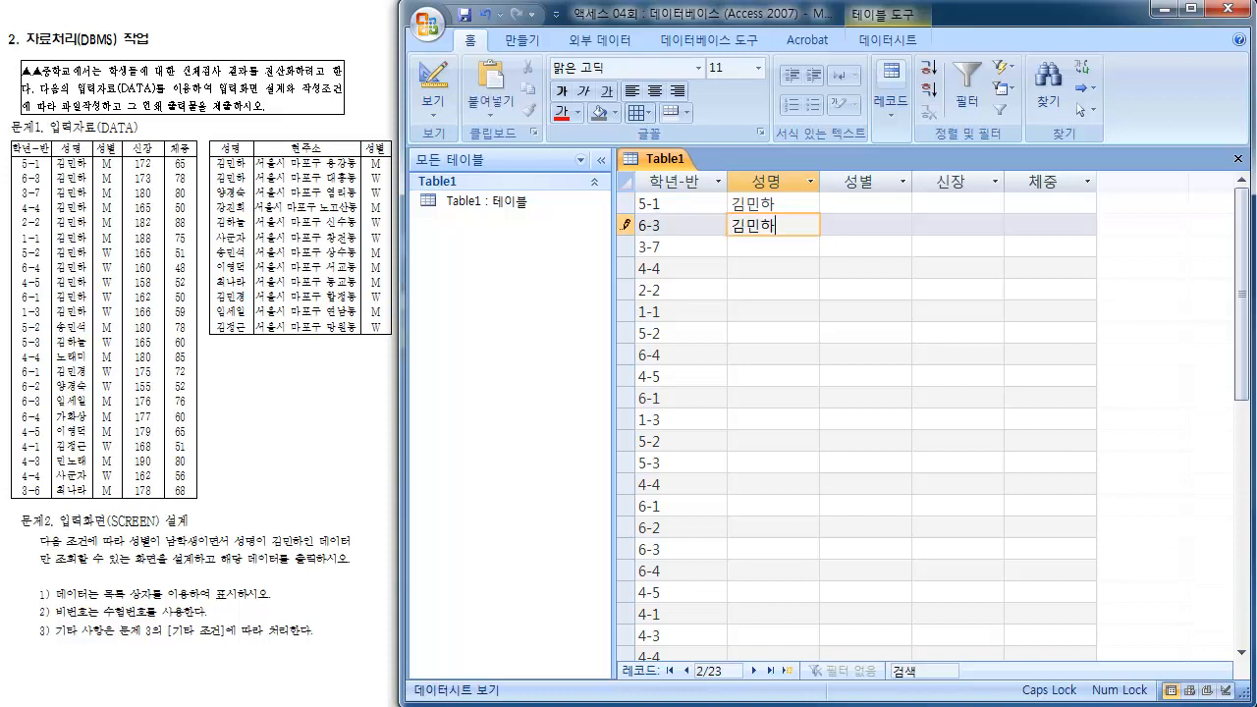
key("Down")
key("ctrl+v")
key("Down")
key("ctrl+v")
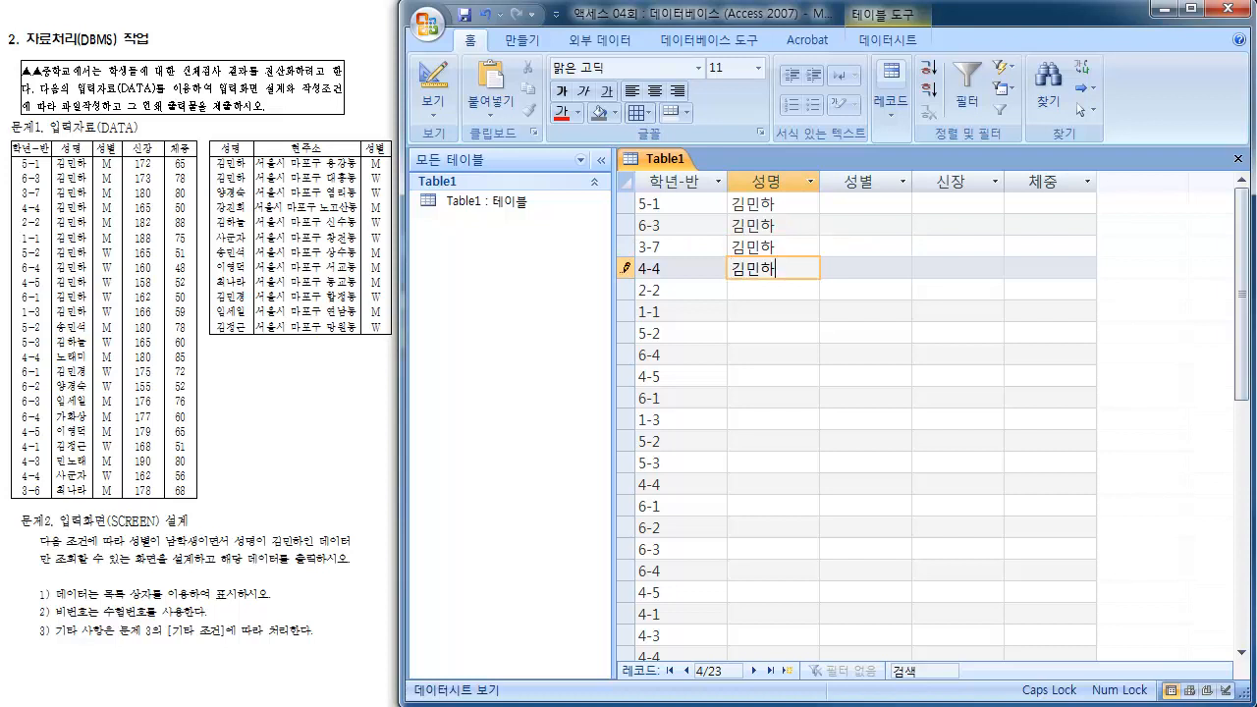
key("Down")
key("ctrl+v")
key("Down")
key("ctrl+v")
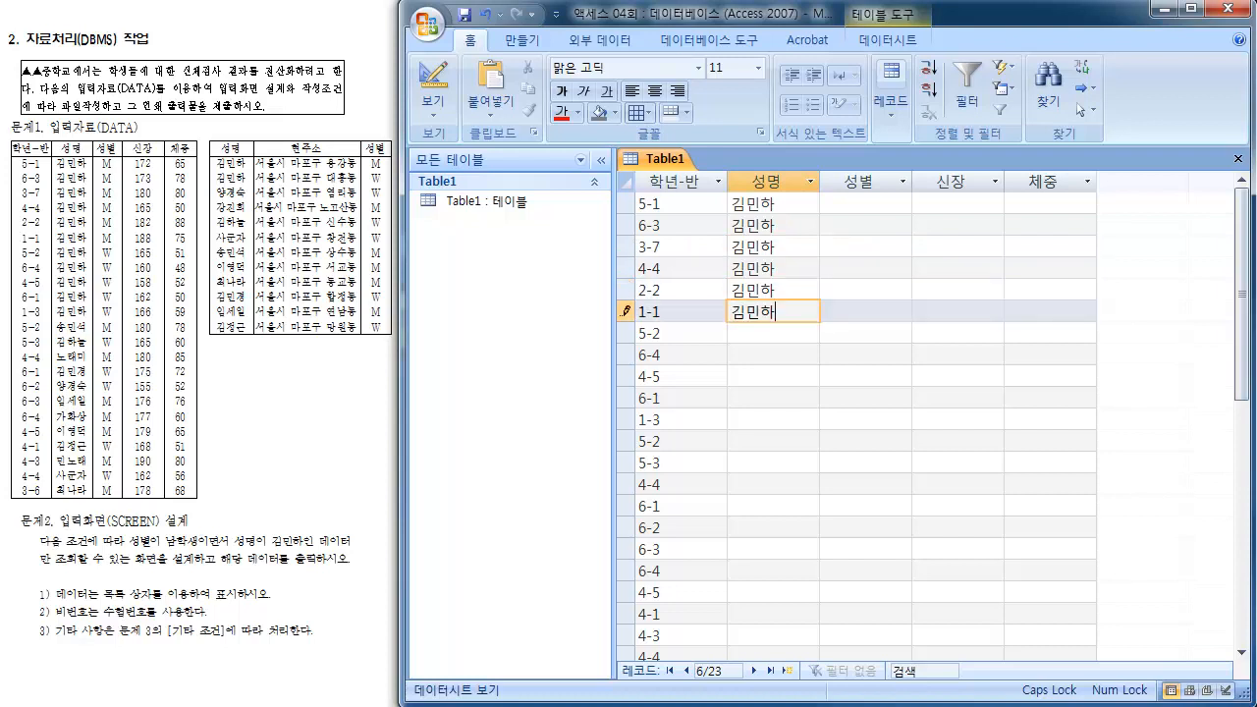
key("Down")
key("ctrl+v")
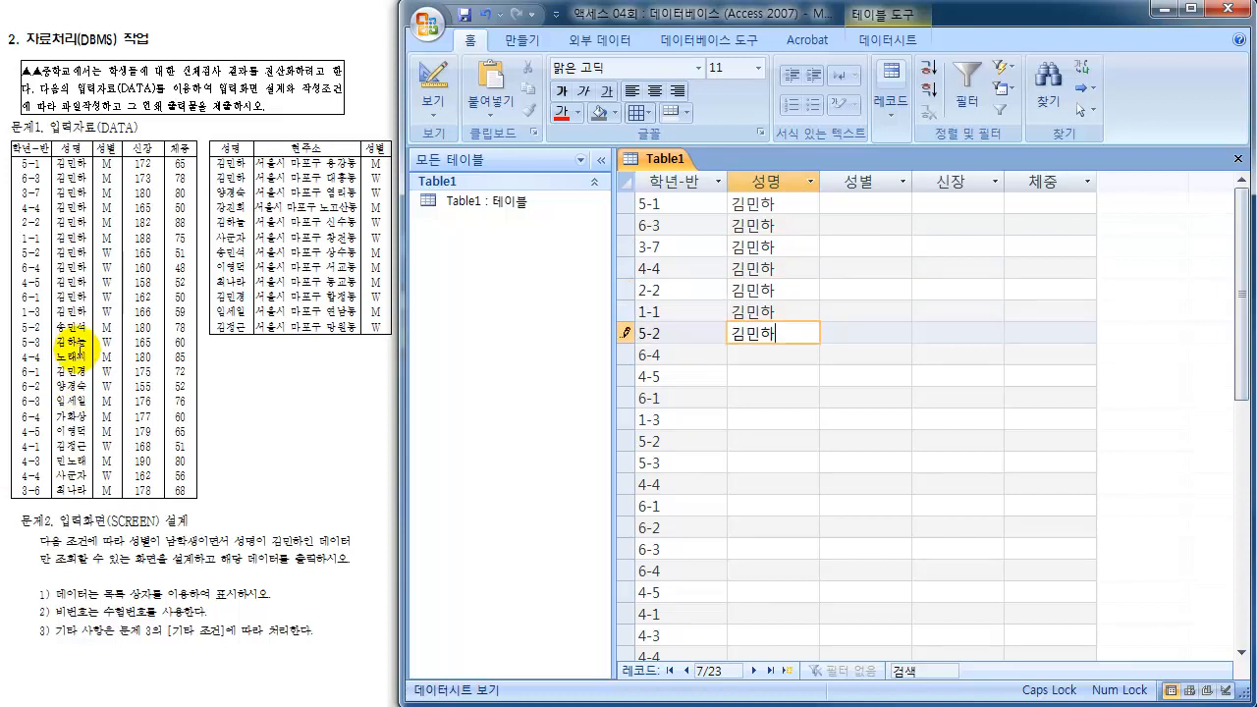
Step: Fill the 성명 field of records 8 to 11 by repeating the value from the record above
left_click(78, 164)
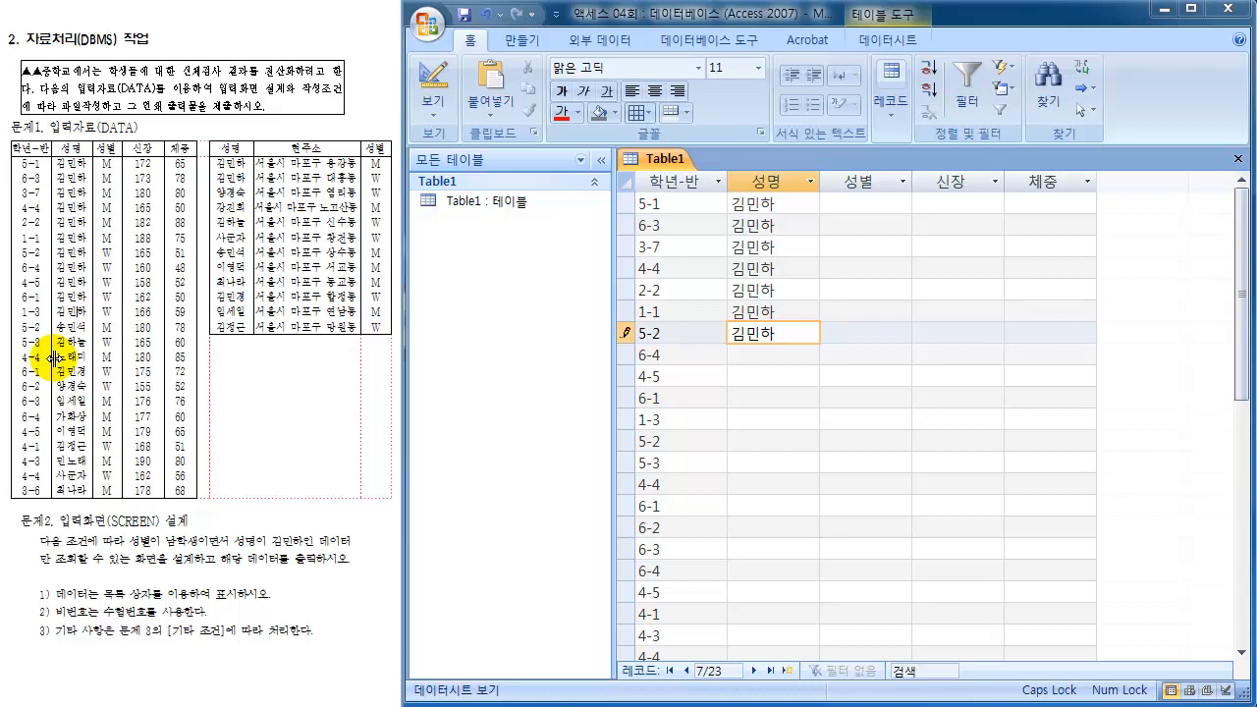
left_click(758, 361)
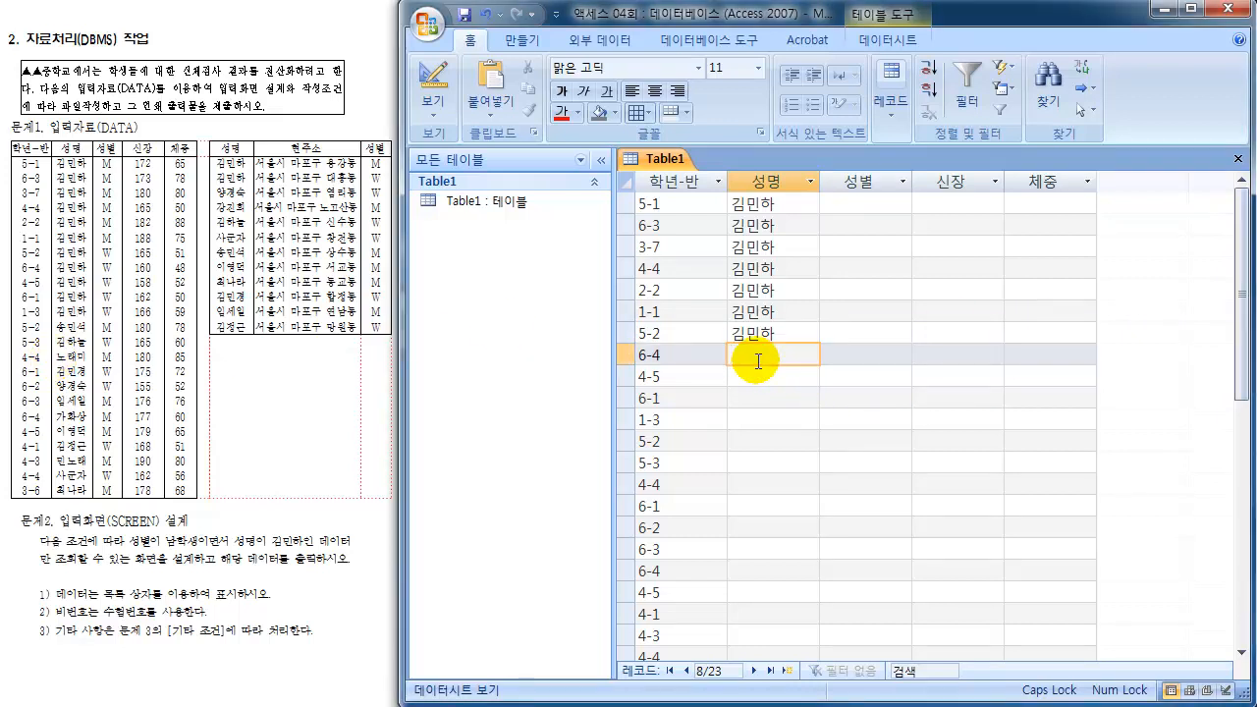
key("ctrl+apostrophe")
key("Down")
key("ctrl+apostrophe")
key("Down")
key("ctrl+apostrophe")
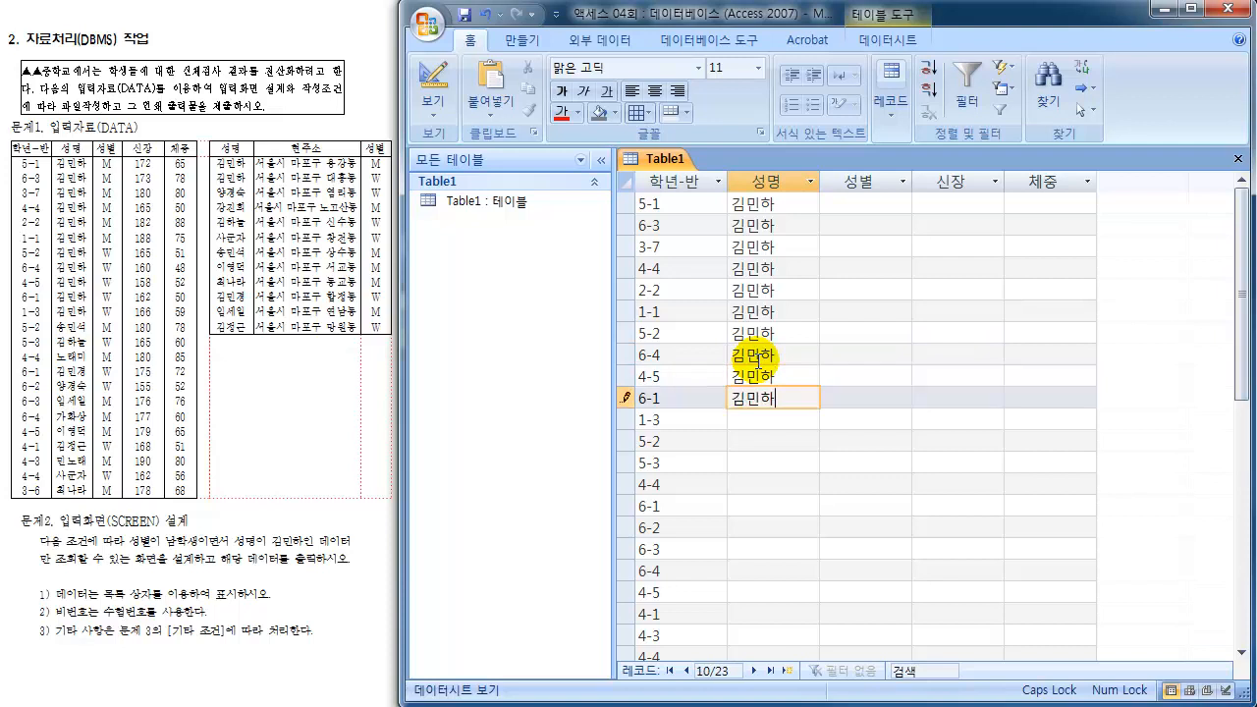
key("Down")
key("ctrl+apostrophe")
key("Down")
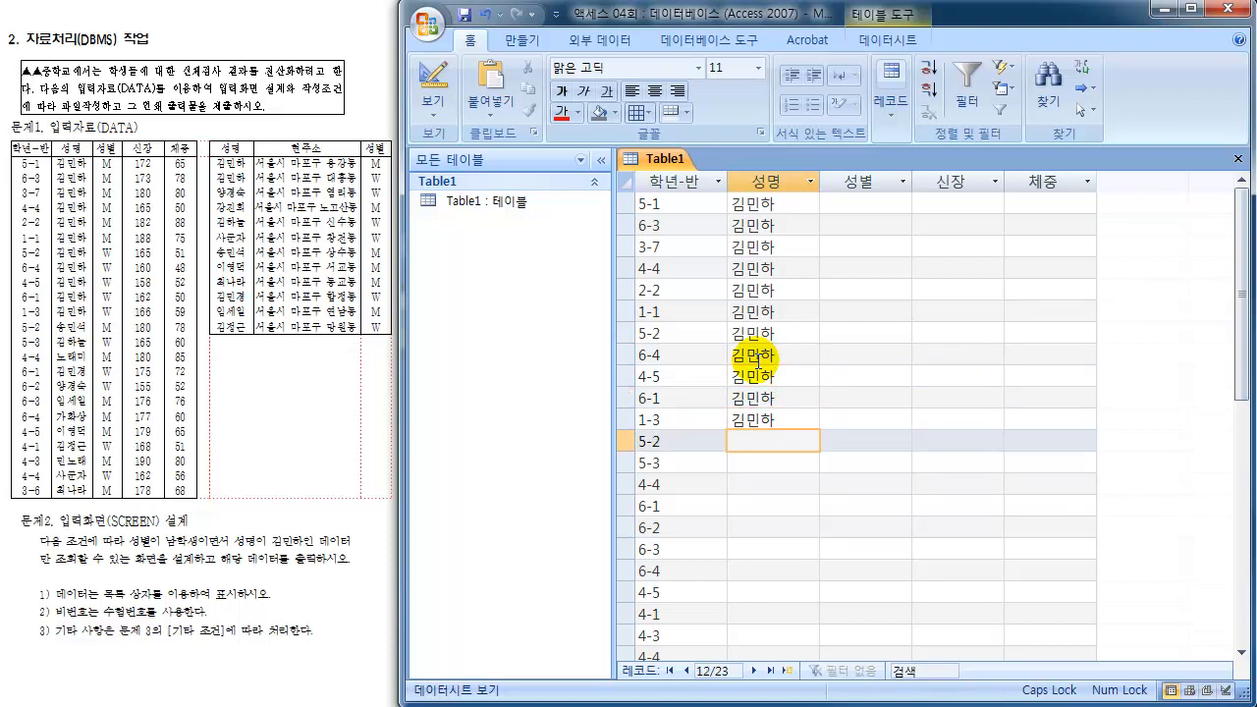
Step: Enter the students' full names from the exam data in the 성명 field of records 12 to 15
type("송민석")
key("Down")
type("김하늘")
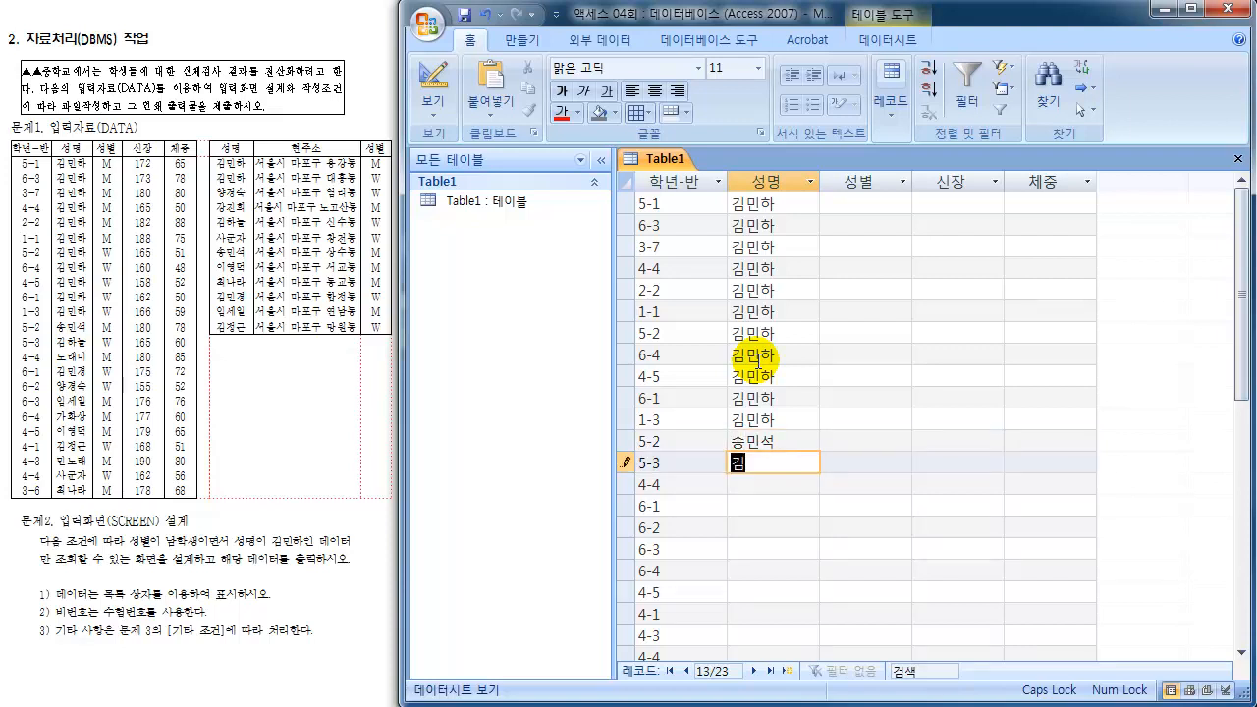
key("Down")
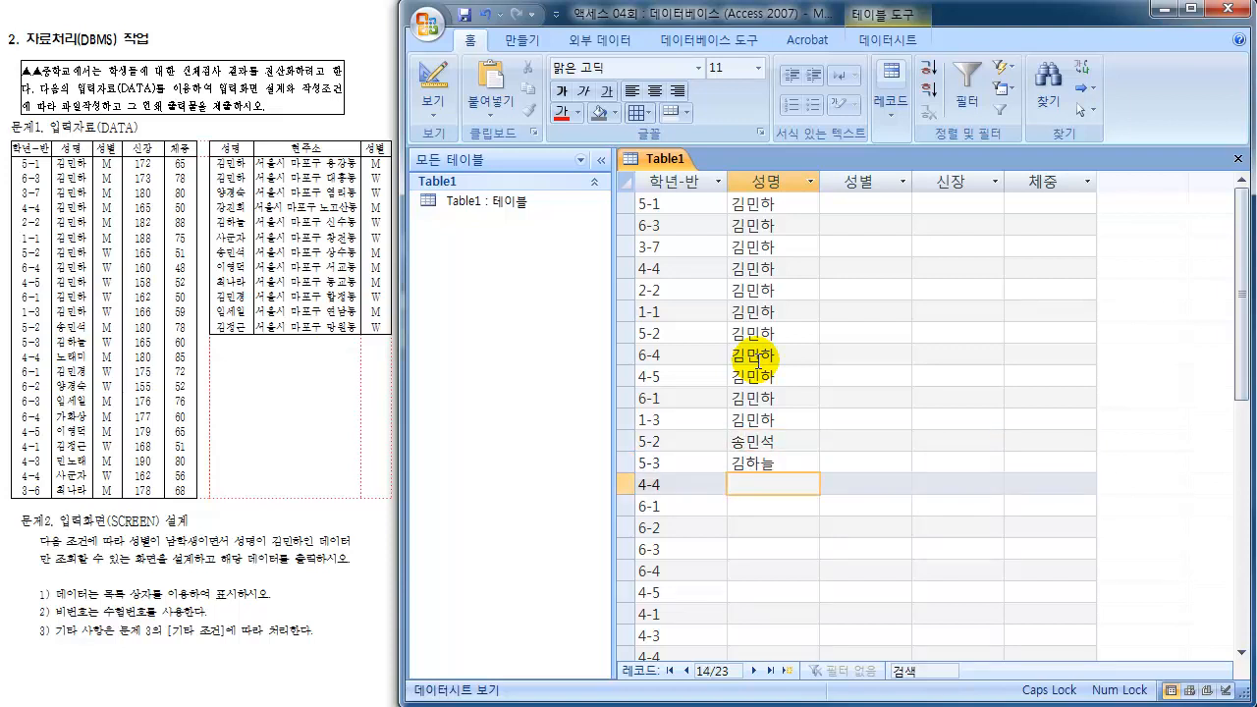
type("노래미")
key("Down")
type("김미녀")
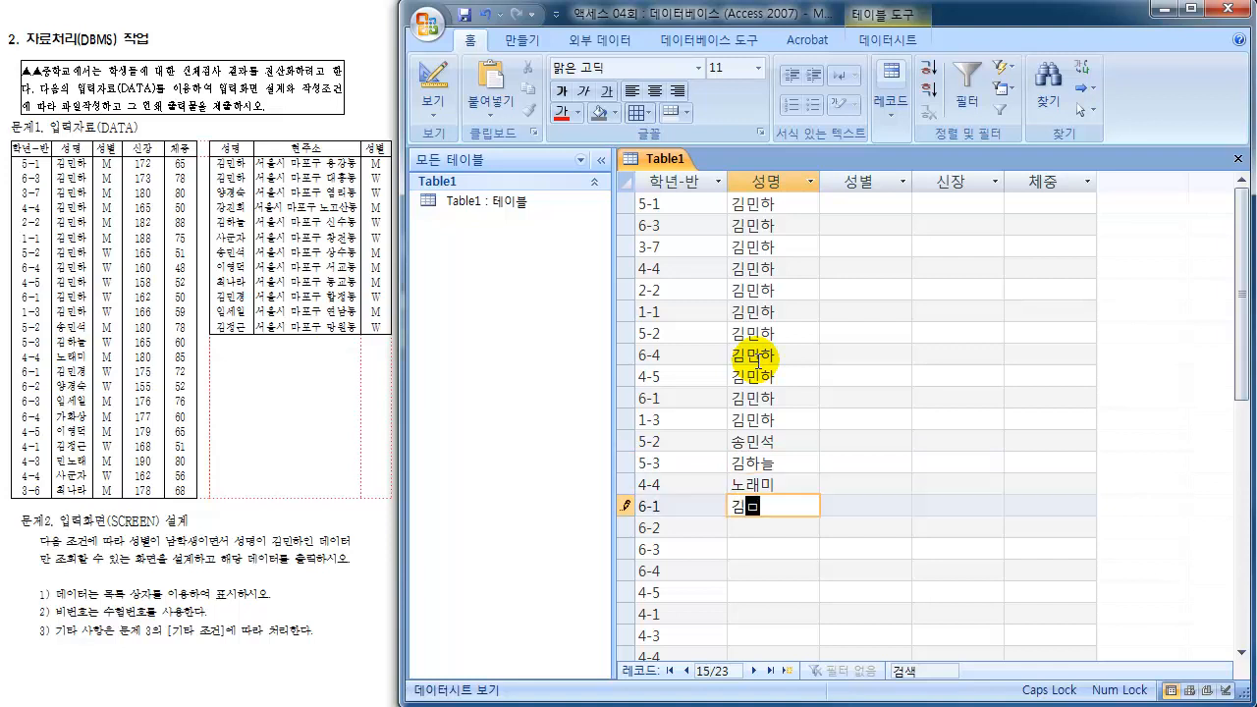
key("BackSpace")
key("BackSpace")
key("BackSpace")
key("BackSpace")
type("김민경")
key("Down")
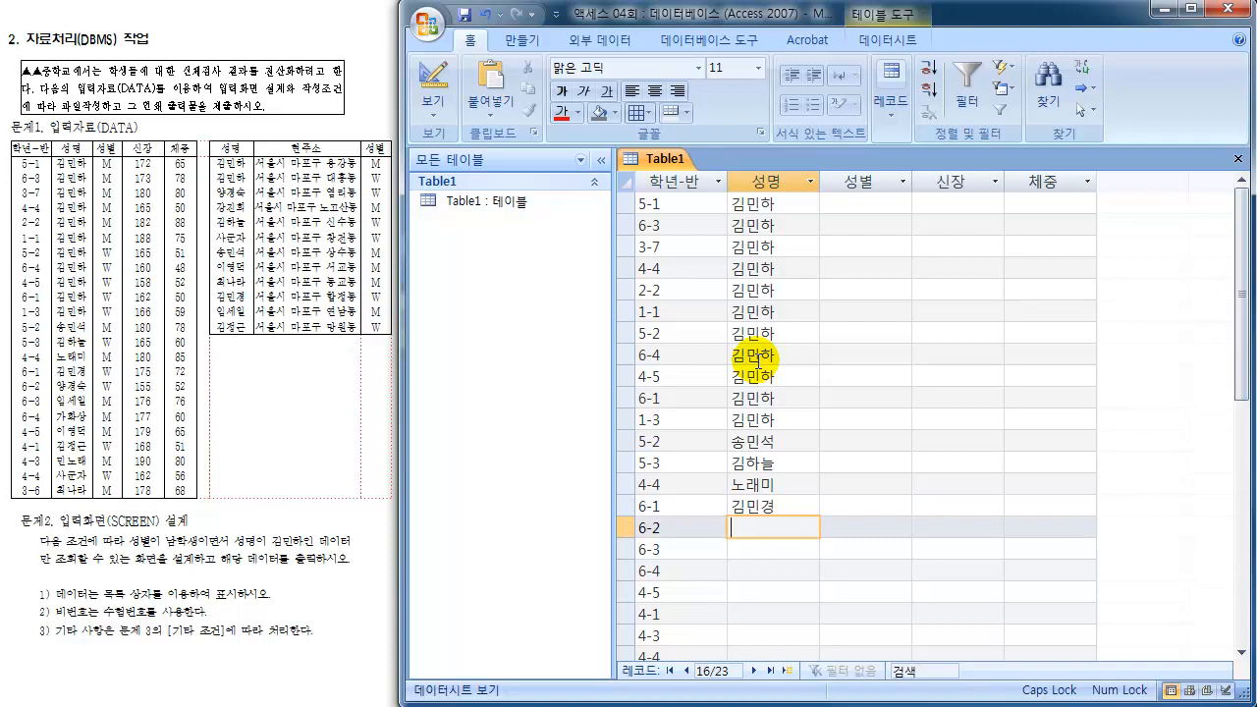
Step: Enter the students' full names from the exam data in the 성명 field of records 16 to 19
type("양경숙")
key("Down")
type("임")
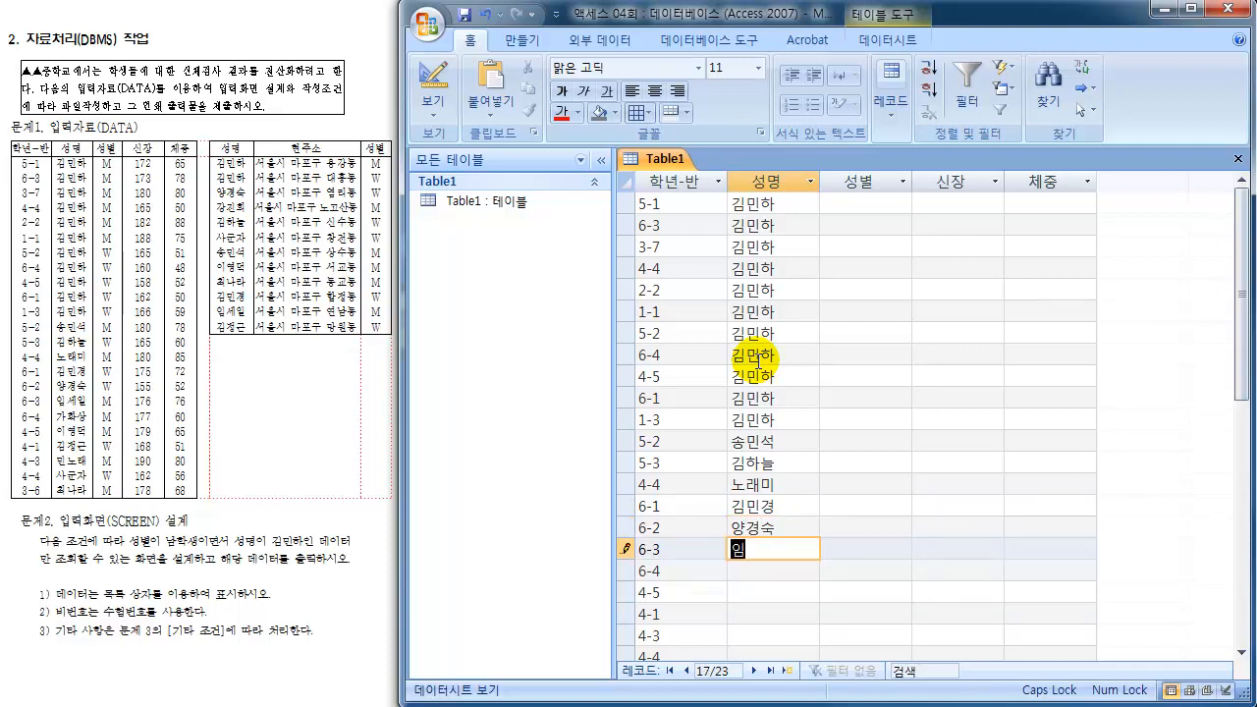
type("세이ㄹ")
key("Down")
type("가화사")
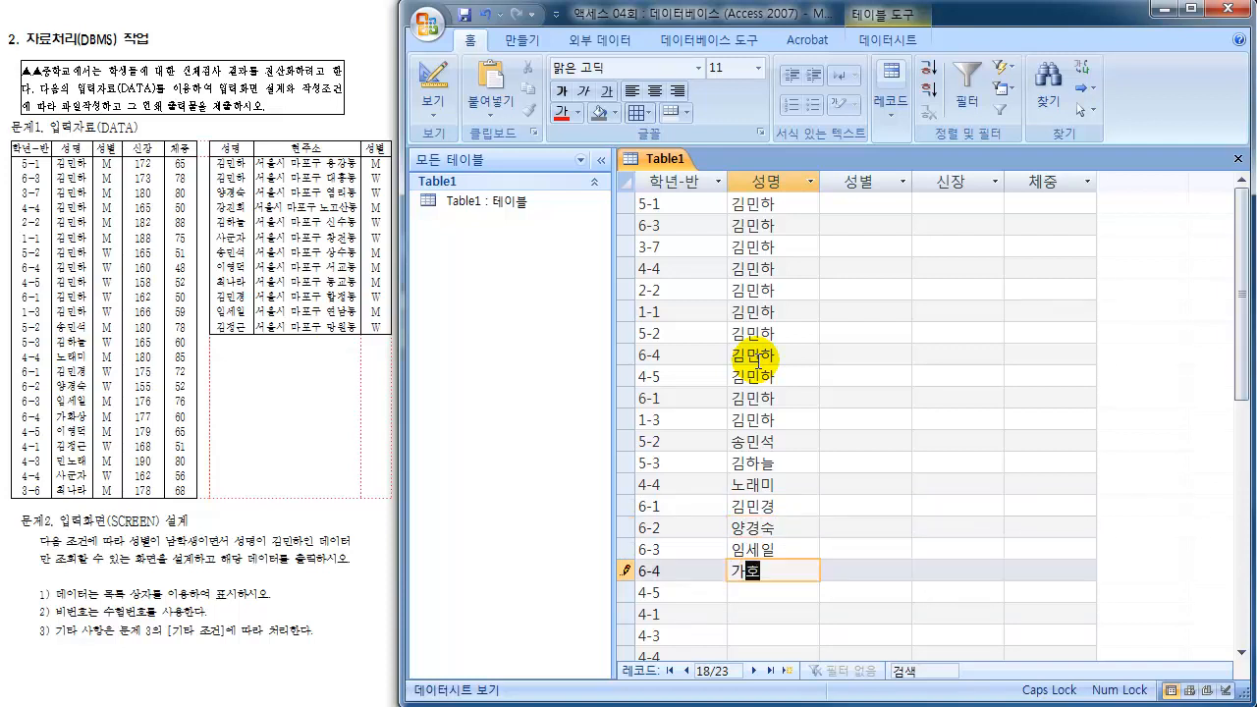
type("ㅇ")
key("Down")
type("이")
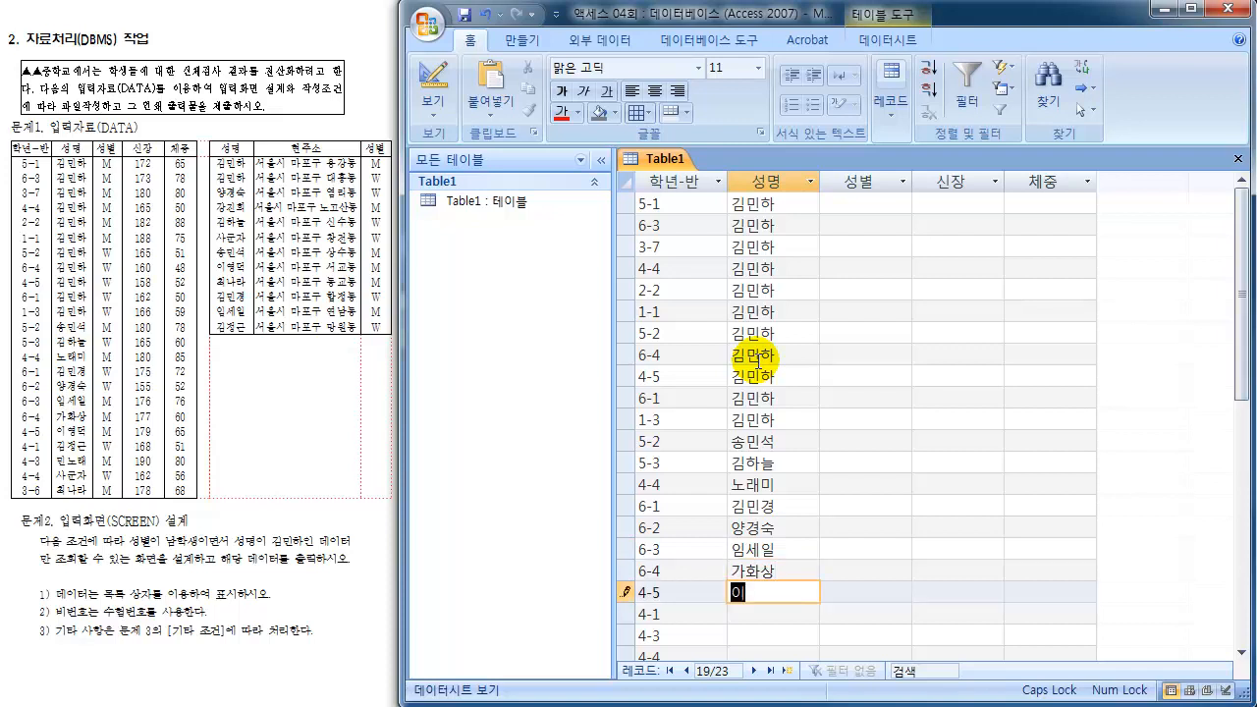
type("영덕")
key("Down")
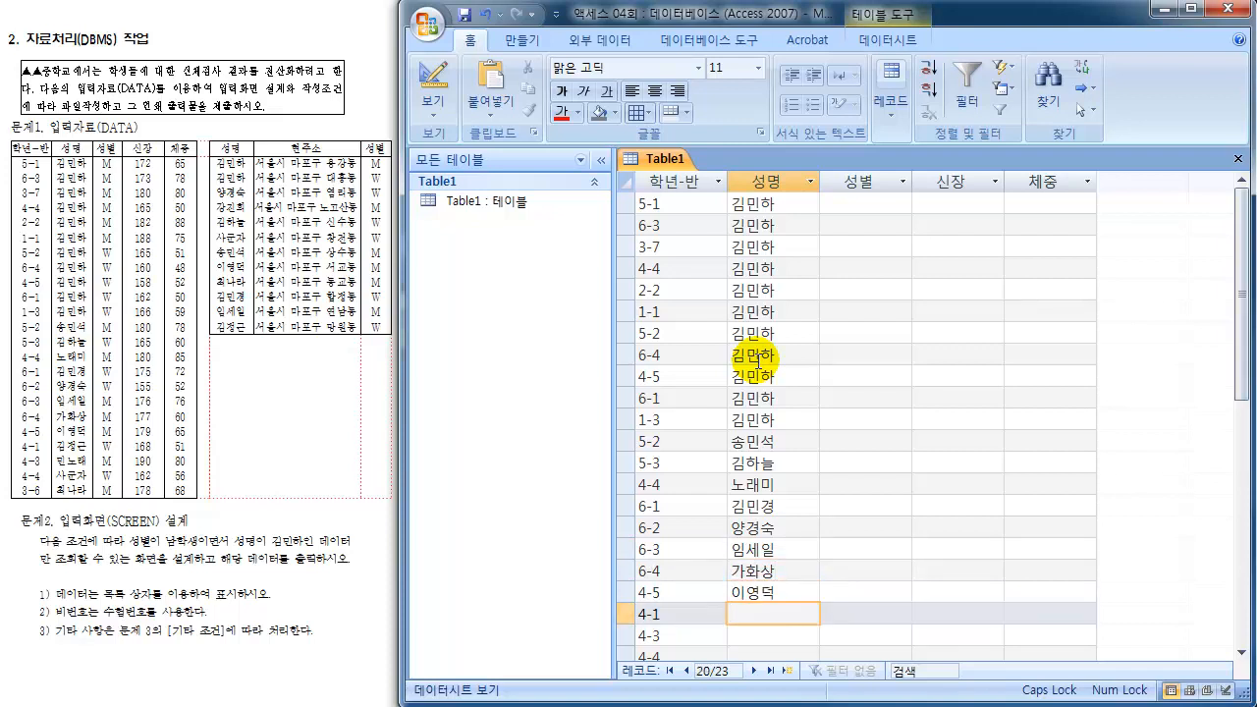
Step: Enter the students' full names from the exam data in the 성명 field of records 20 to 23
type("김정근")
key("Down")
type("민노")
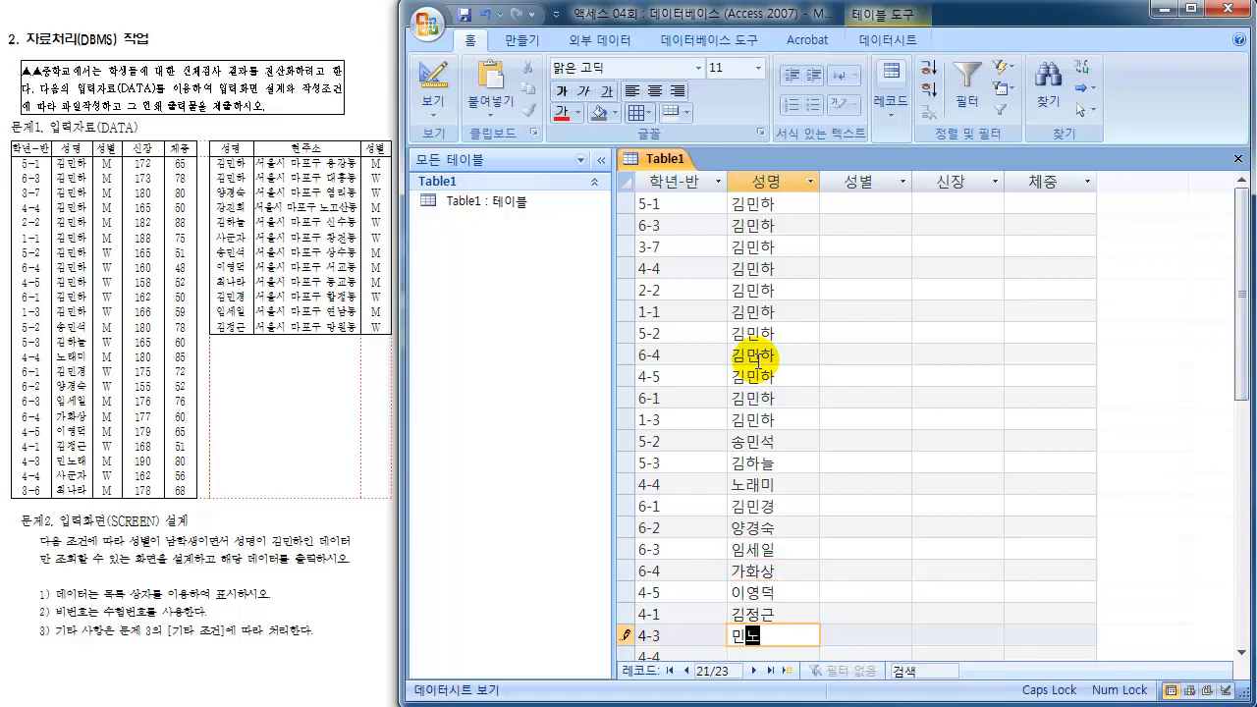
type("래")
key("Down")
type("사균")
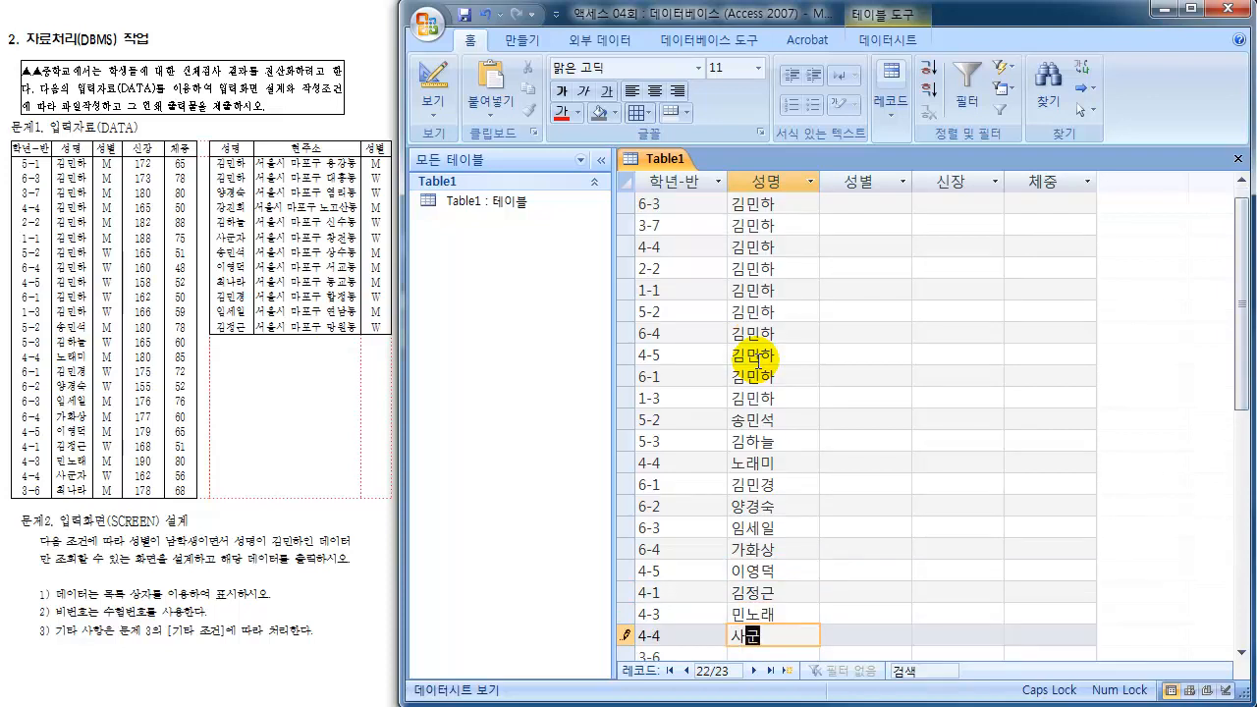
type("자")
key("Down")
type("최나라")
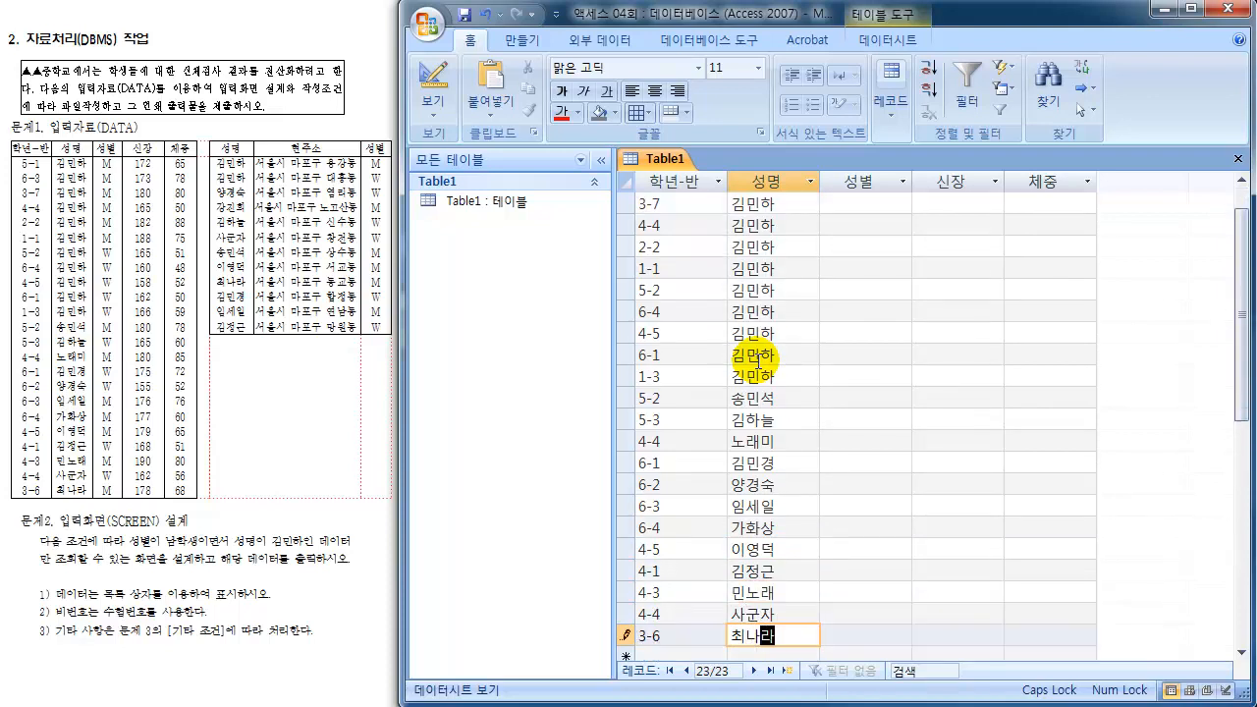
key("Down")
Step: Enter M as the 성별 value of records 1 to 6
key("Right")
key("Up")
key("Up")
key("Up")
key("Up")
key("Up")
key("Up")
key("Up")
key("Up")
key("Up")
key("Up")
key("Up")
key("Up")
key("Up")
key("Up")
key("Up")
key("Up")
key("Up")
key("Up")
key("Up")
key("Up")
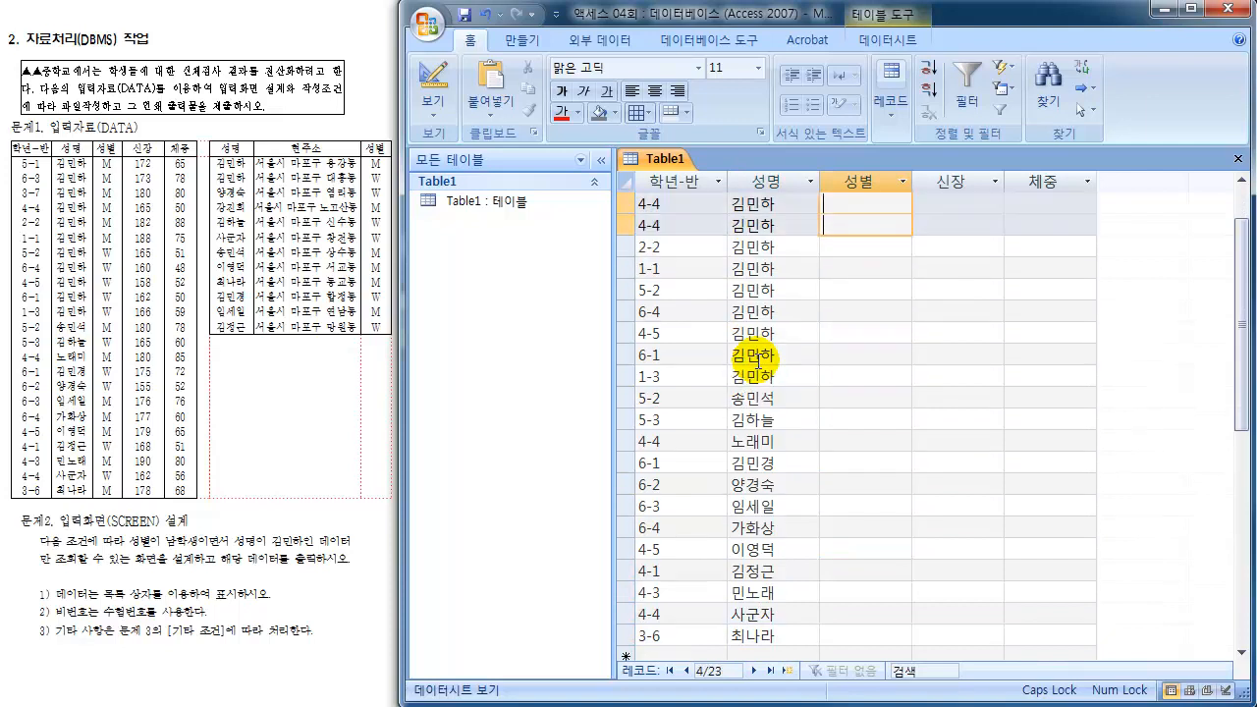
key("Up")
key("Up")
key("Up")
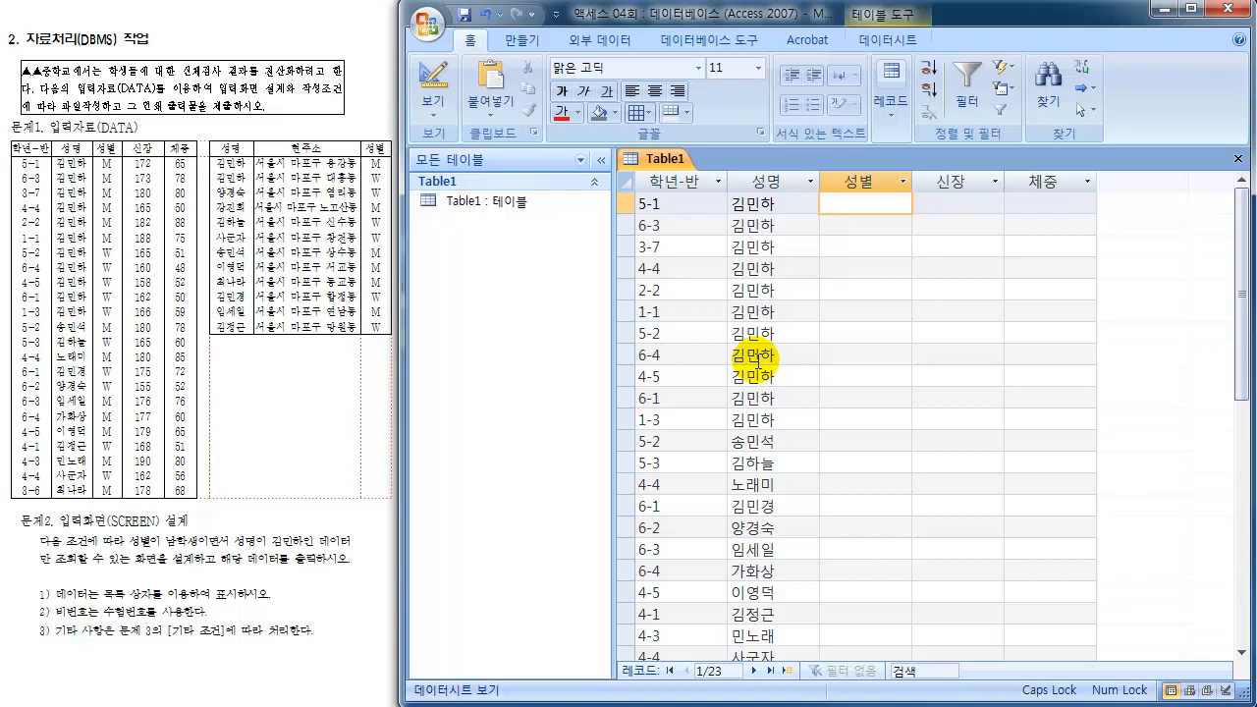
type("M")
key("Down")
type("M")
key("Down")
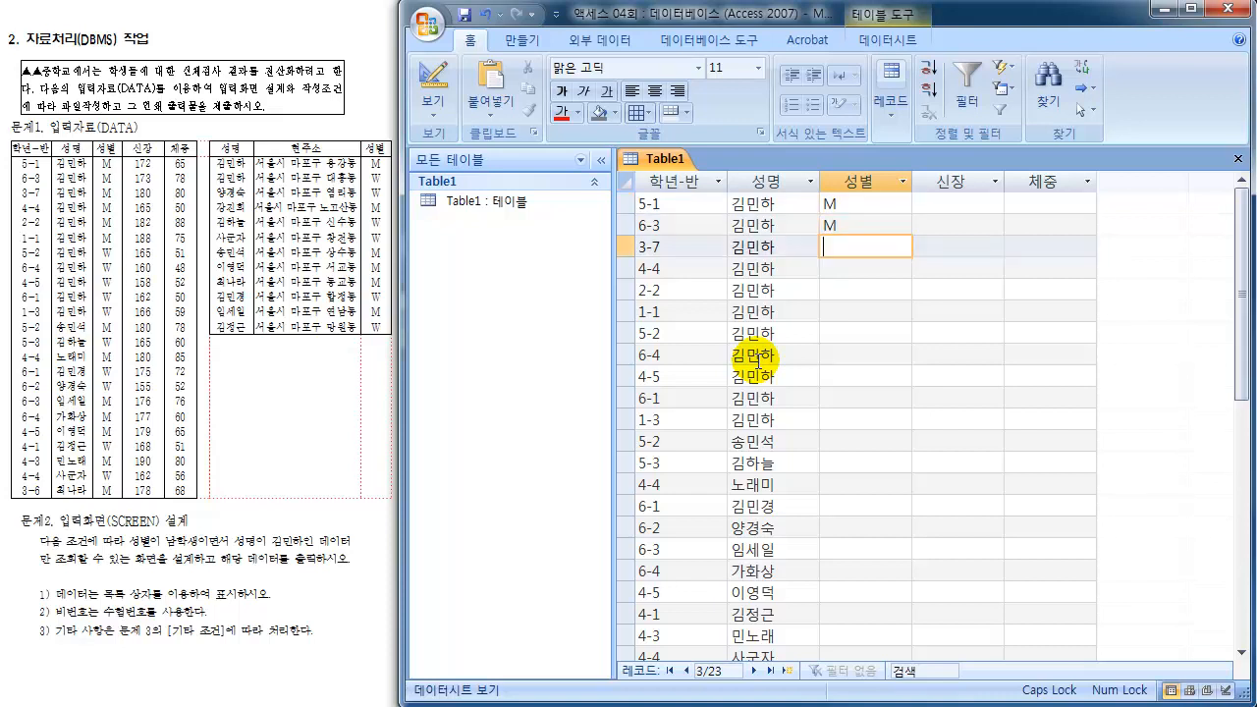
type("M")
key("Down")
type("M")
key("Down")
type("M")
key("Down")
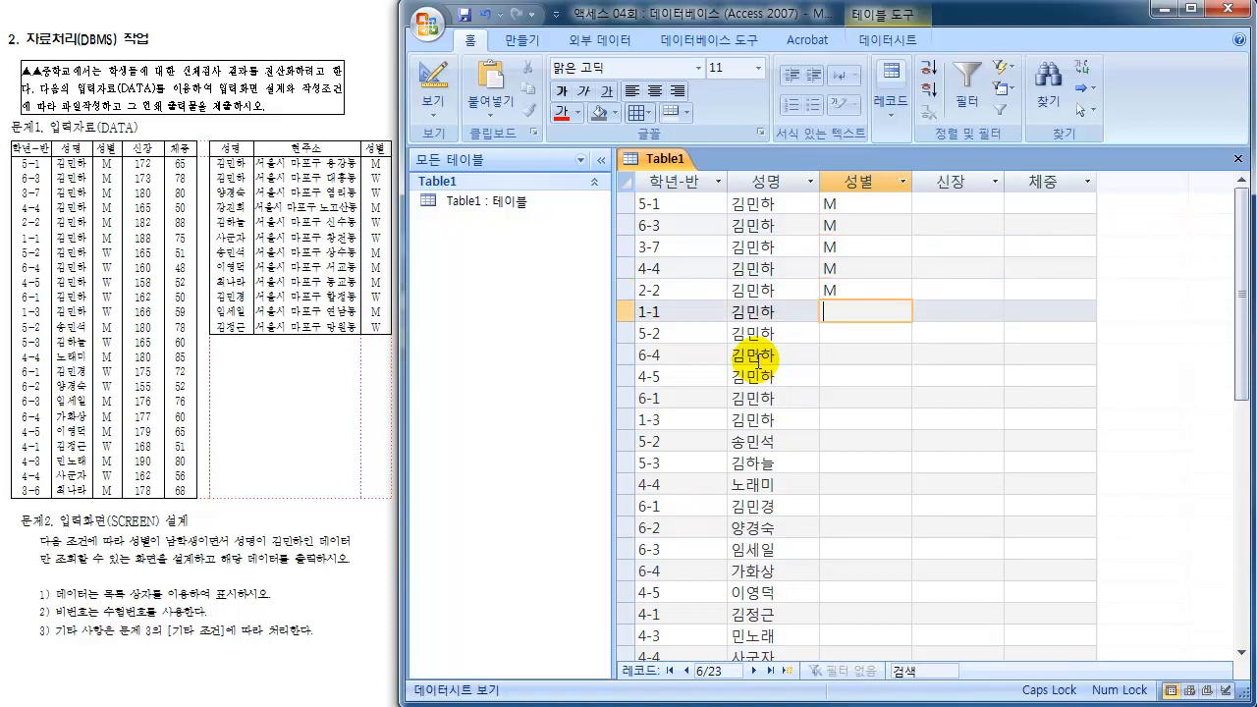
type("M")
key("Down")
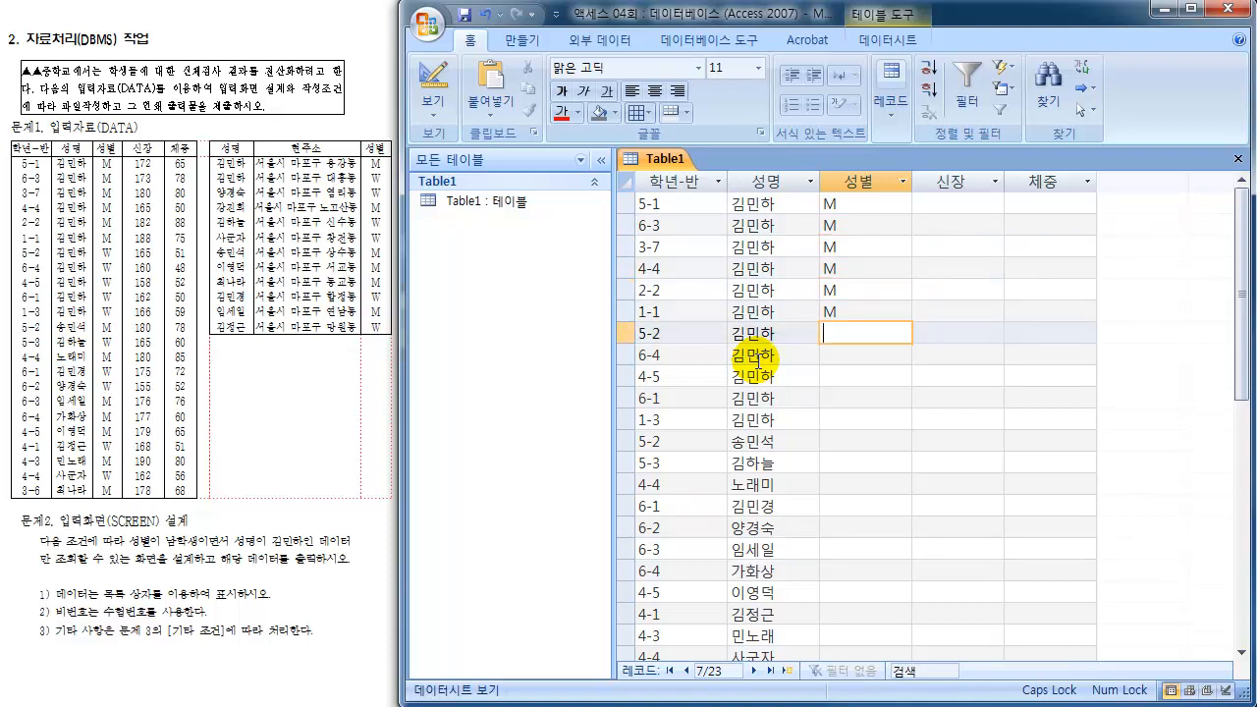
Step: Enter W as the 성별 value of records 7 to 11
type("W")
key("Down")
type("W")
key("Down")
type("W")
key("Down")
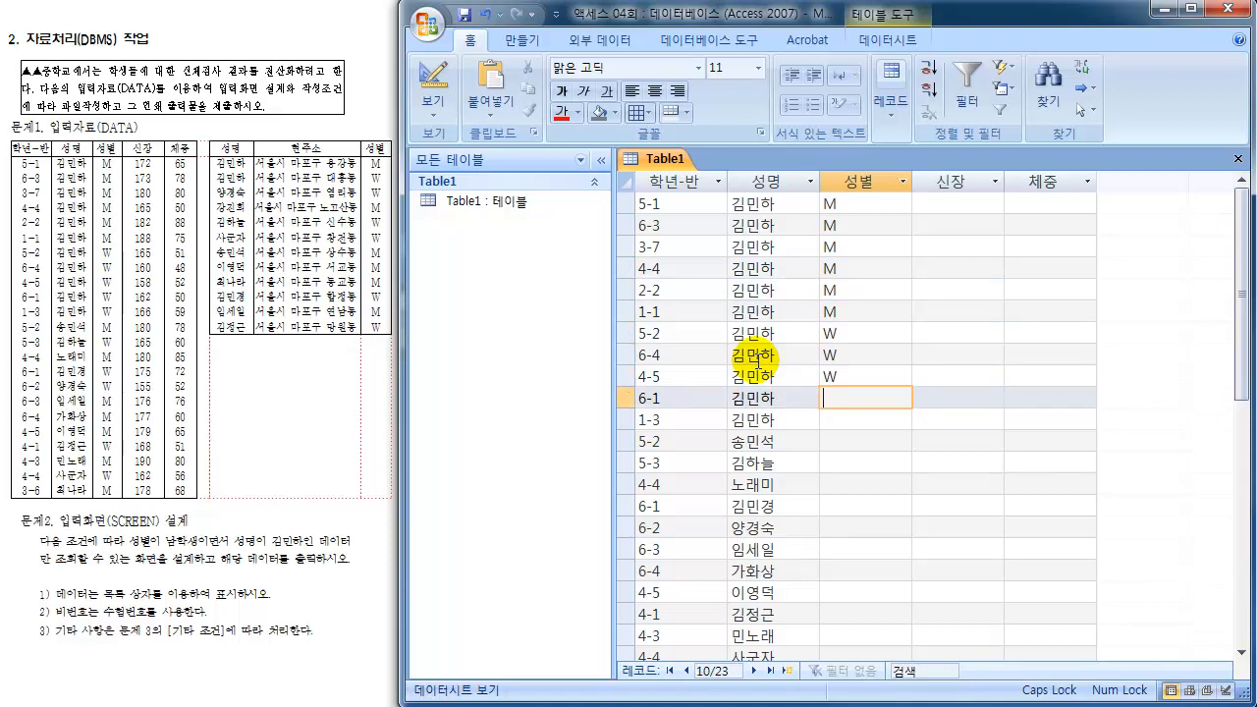
type("W")
key("Down")
type("W")
key("Down")
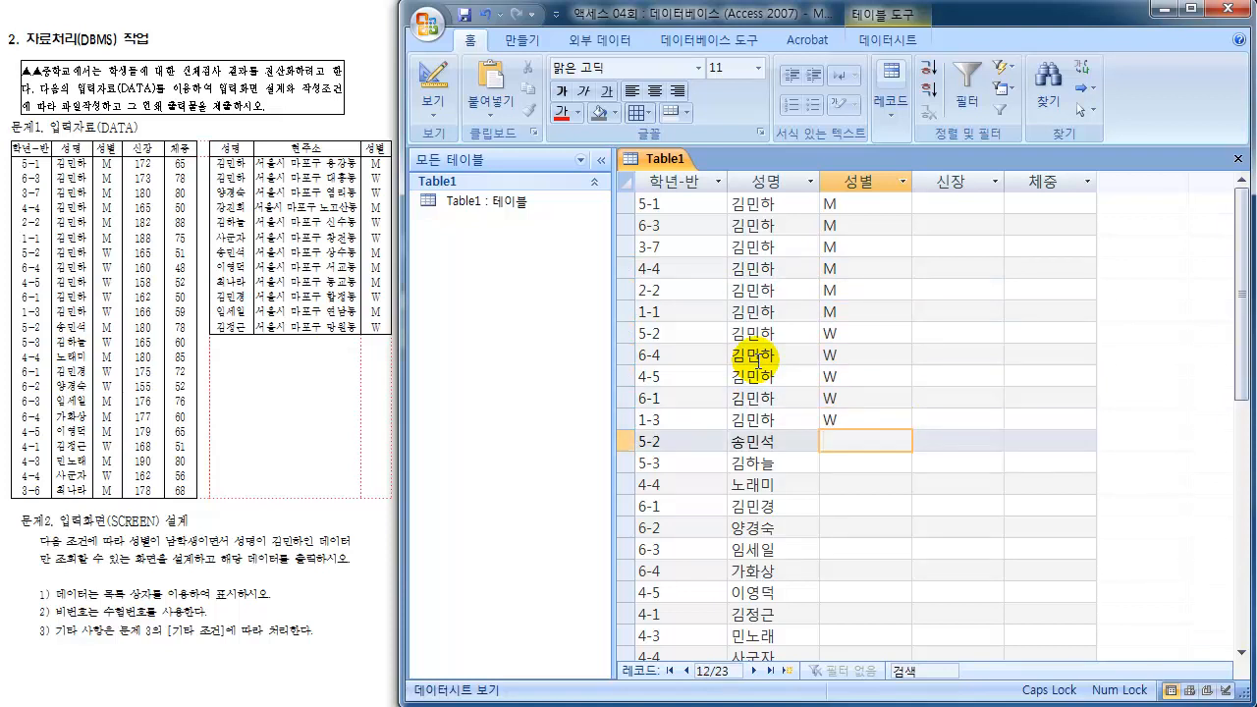
Step: Enter M, W, M, W and W as the 성별 values of records 12 to 16
type("M")
key("Down")
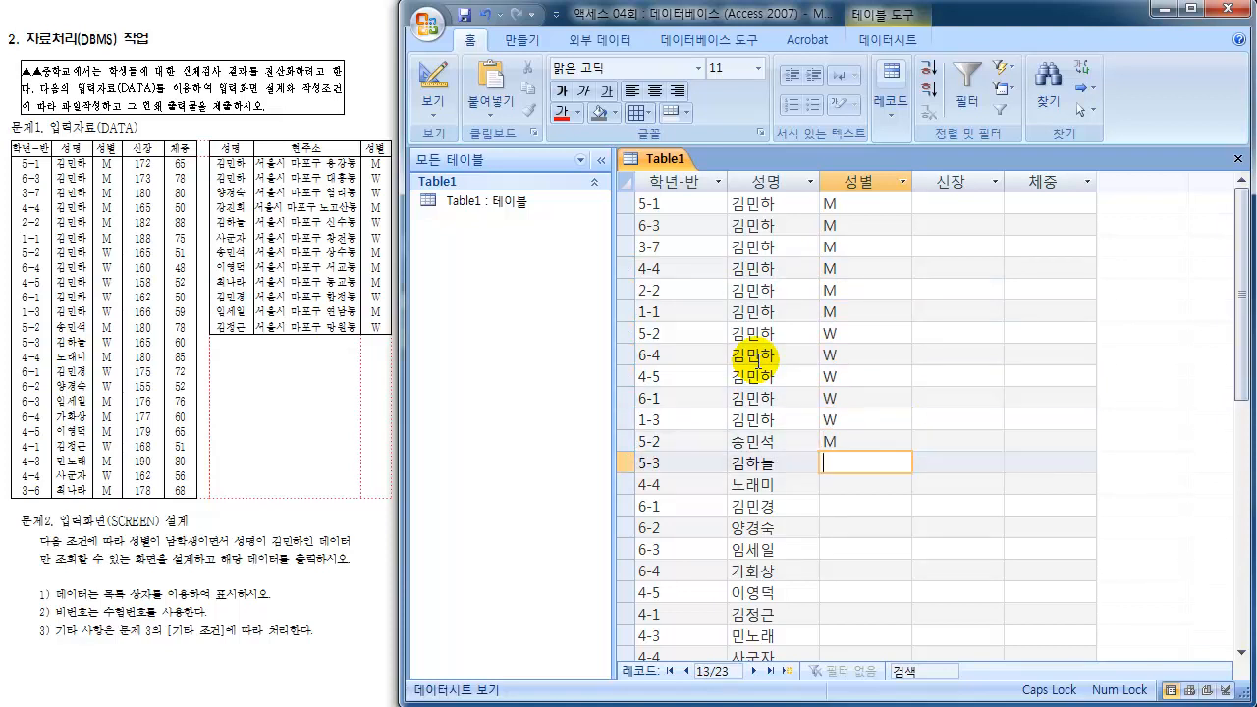
type("W")
key("Down")
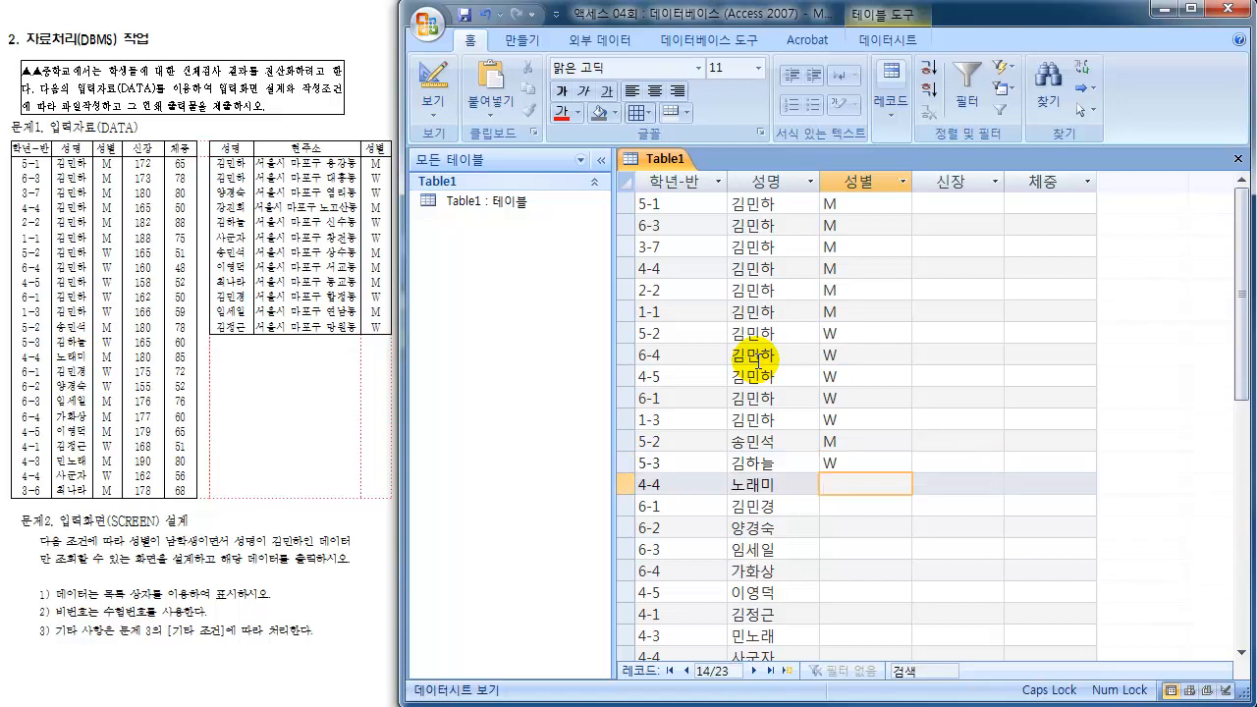
type("M")
key("Down")
type("W")
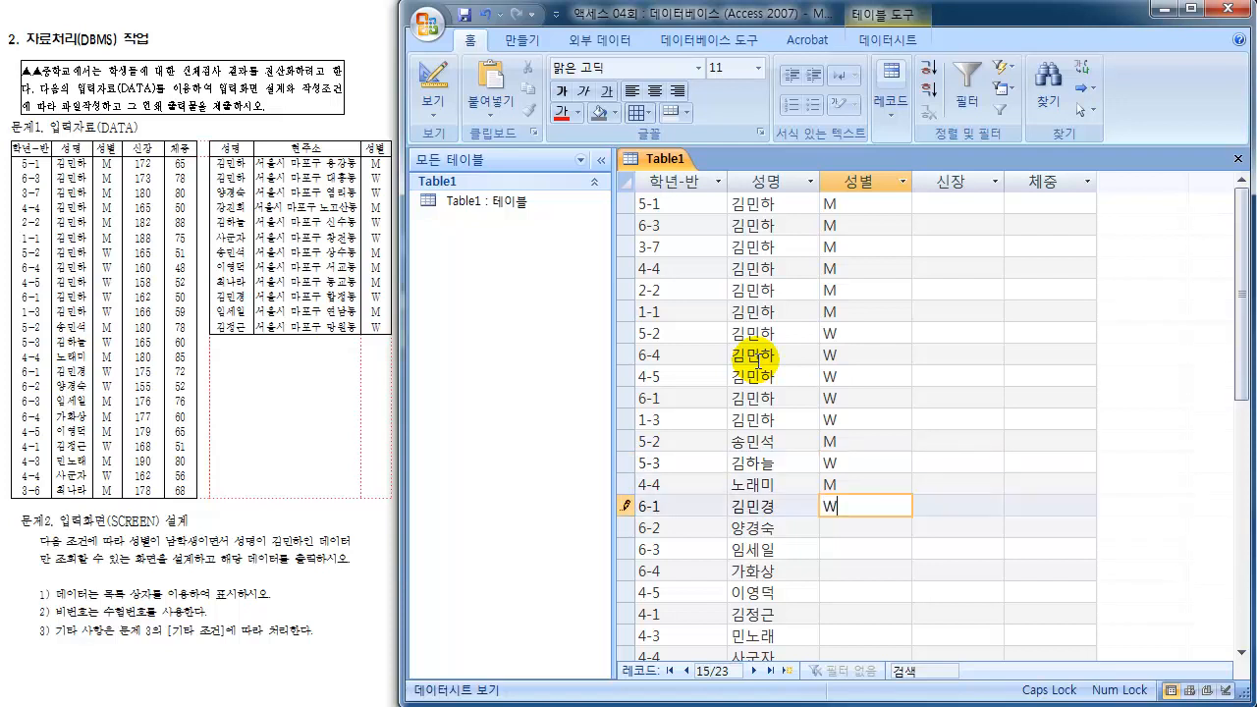
key("Down")
type("W")
key("Down")
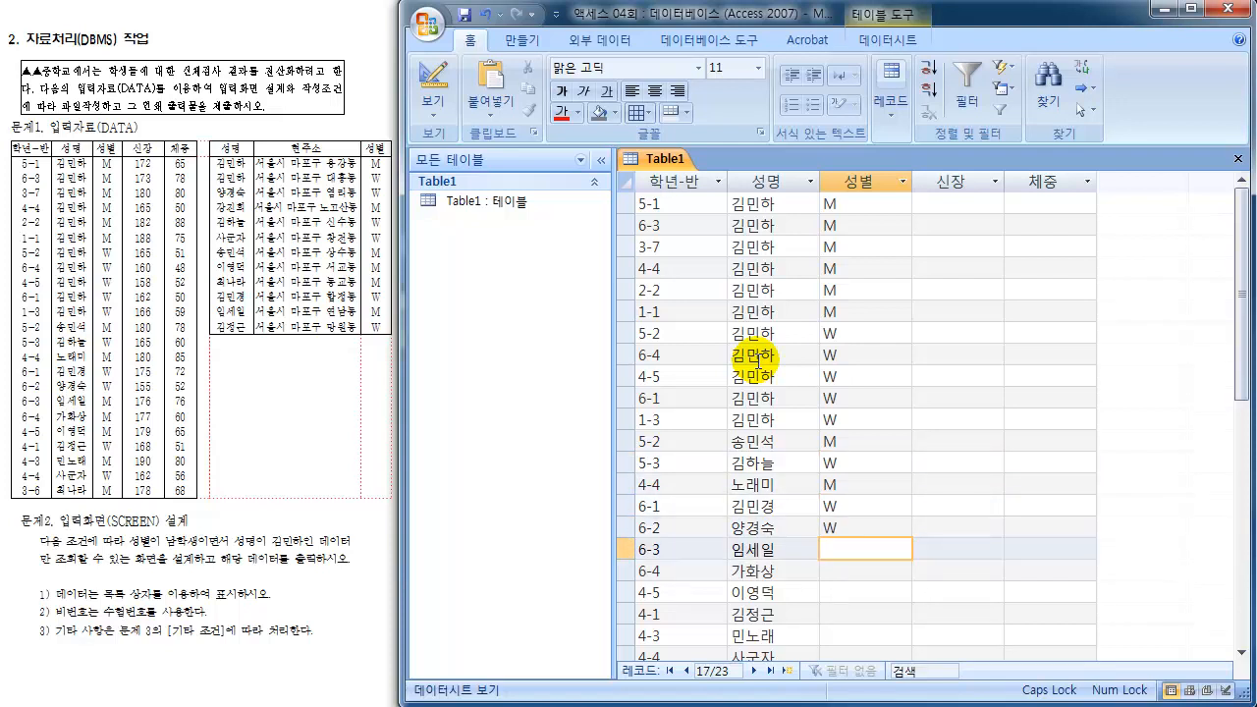
Step: Enter M, M, M, W, M, W and M as the 성별 values of records 17 to 23
type("M")
key("Down")
type("M")
key("Down")
type("M")
key("Down")
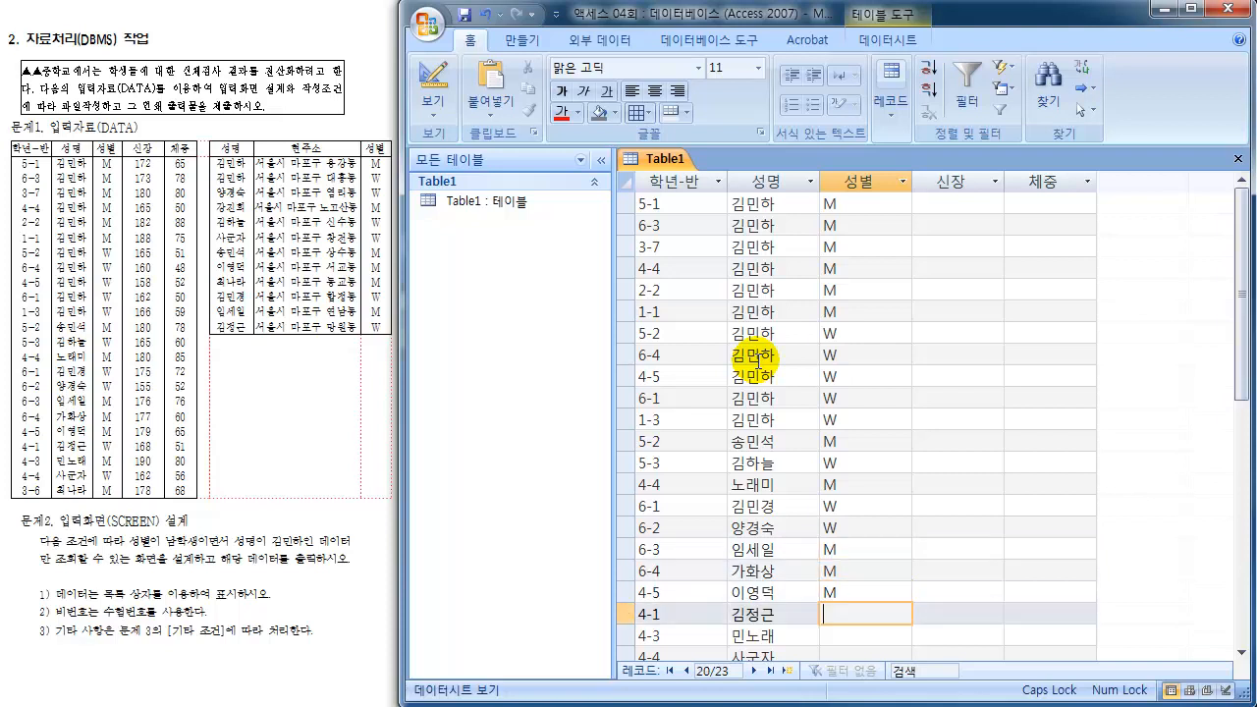
type("W")
key("Down")
type("M")
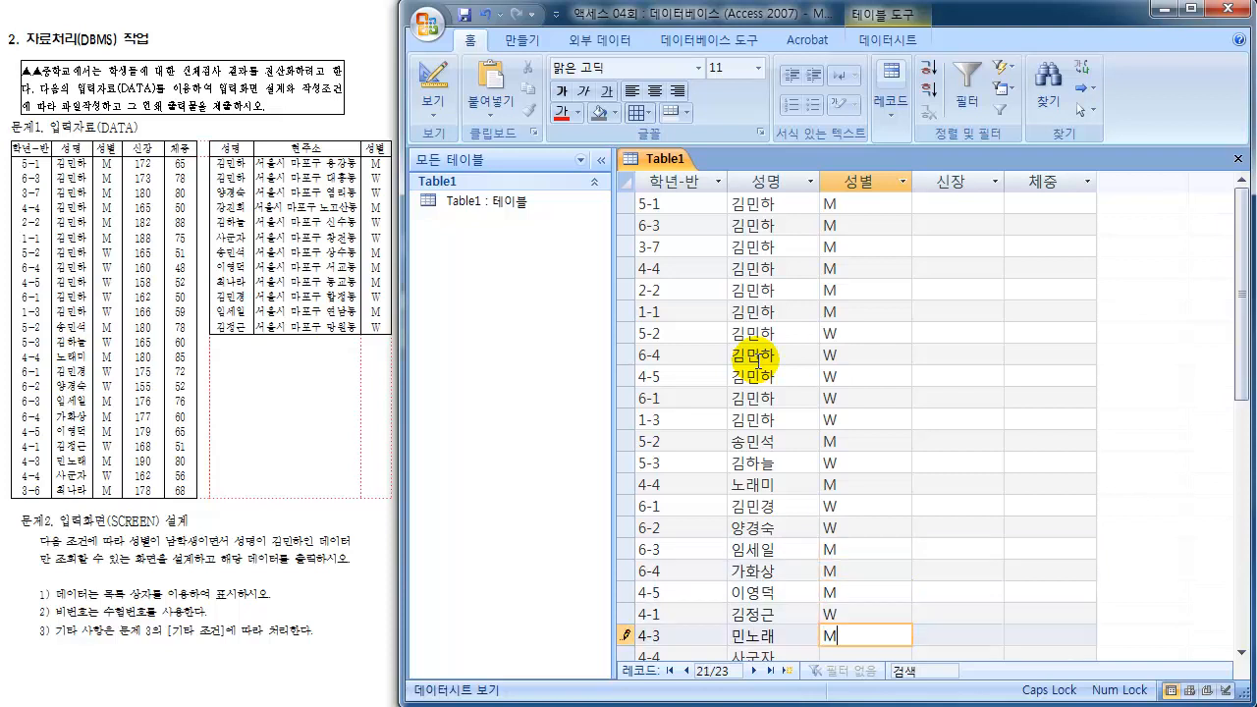
key("Down")
type("W")
type("M")
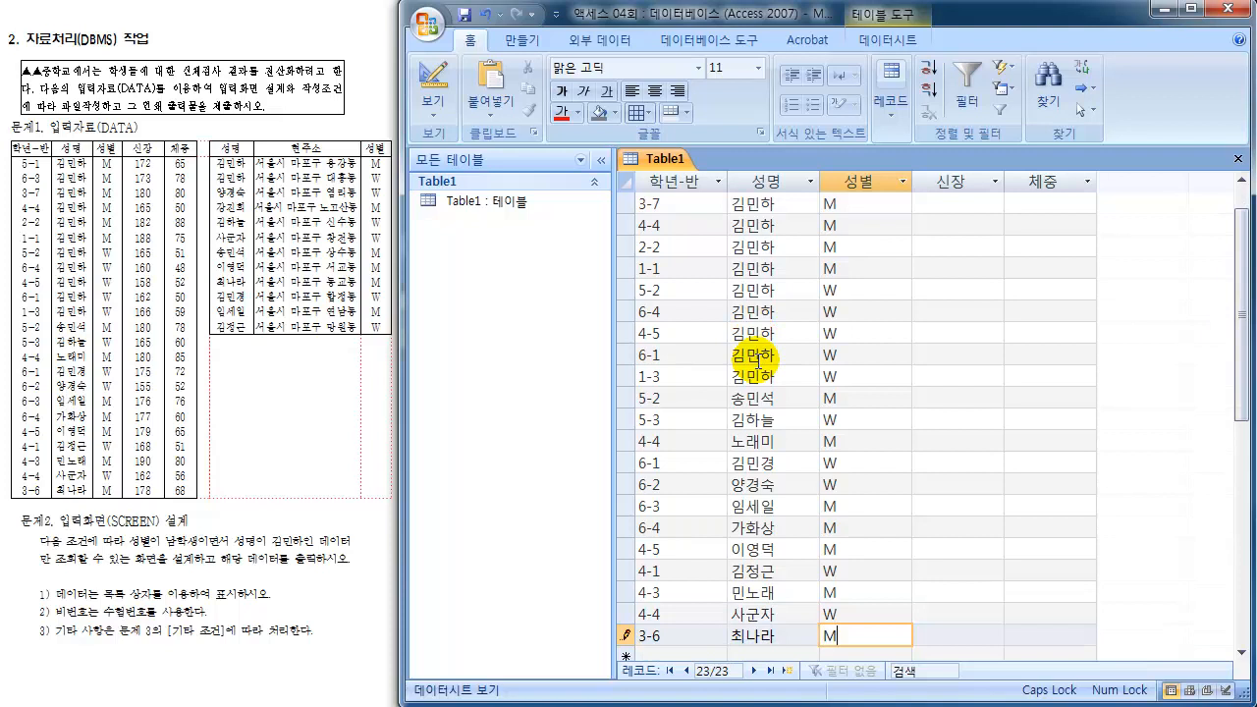
key("Down")
Step: Enter 172, 173, 180 and 165 as the 신장 values of records 1 to 4
key("Tab")
key("Up")
key("Up")
key("Up")
key("Up")
key("Up")
key("Up")
key("Up")
key("Up")
key("Up")
key("Up")
key("Up")
key("Up")
key("Up")
key("Up")
key("Up")
key("Up")
key("Up")
key("Up")
key("Up")
key("Up")
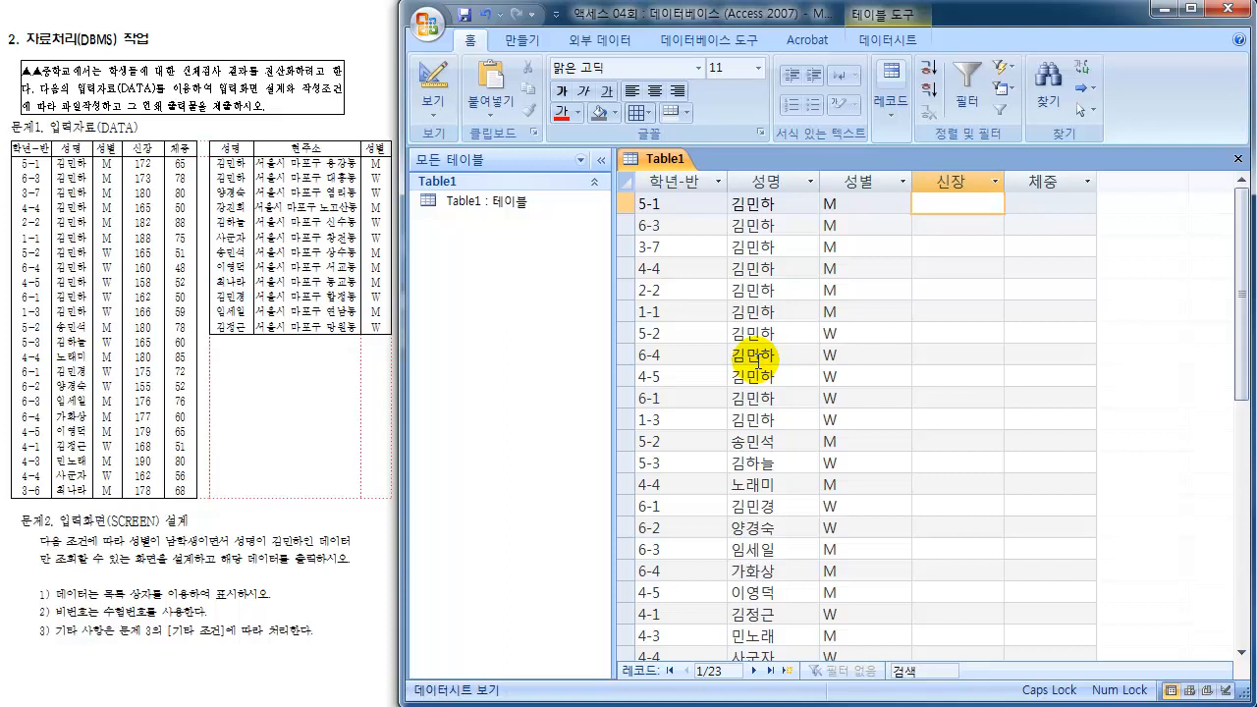
type("172")
key("Down")
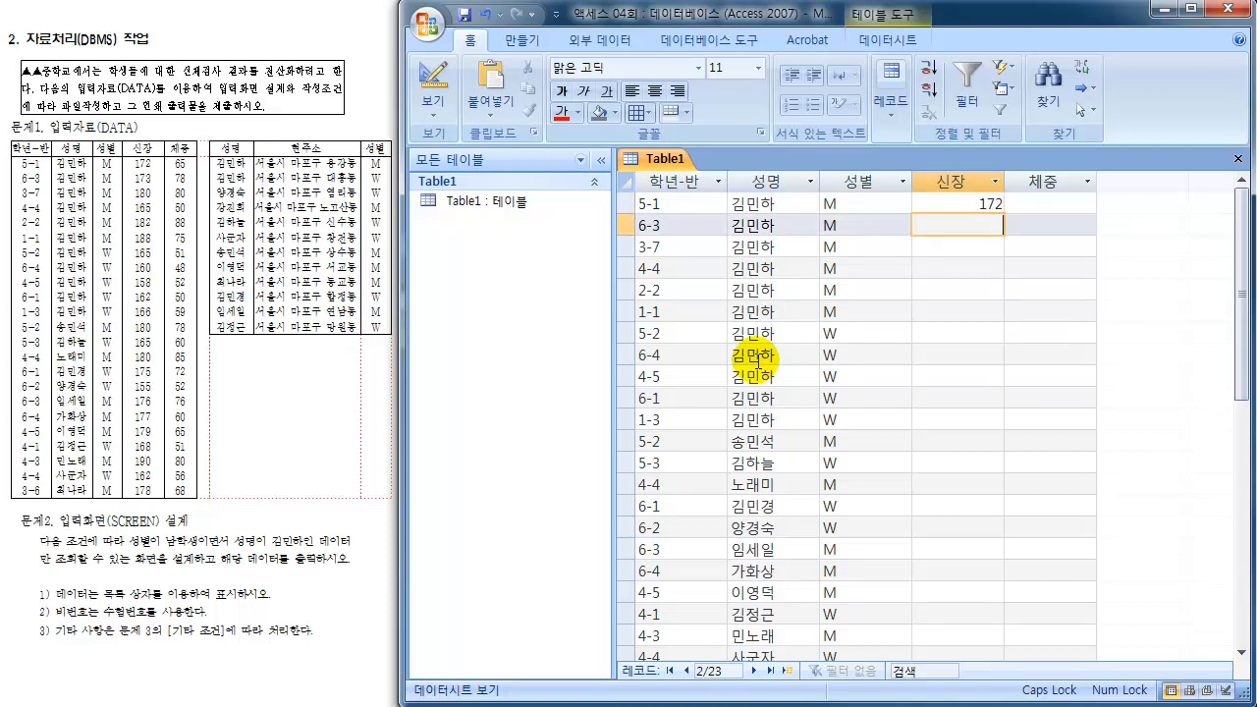
type("173")
key("Down")
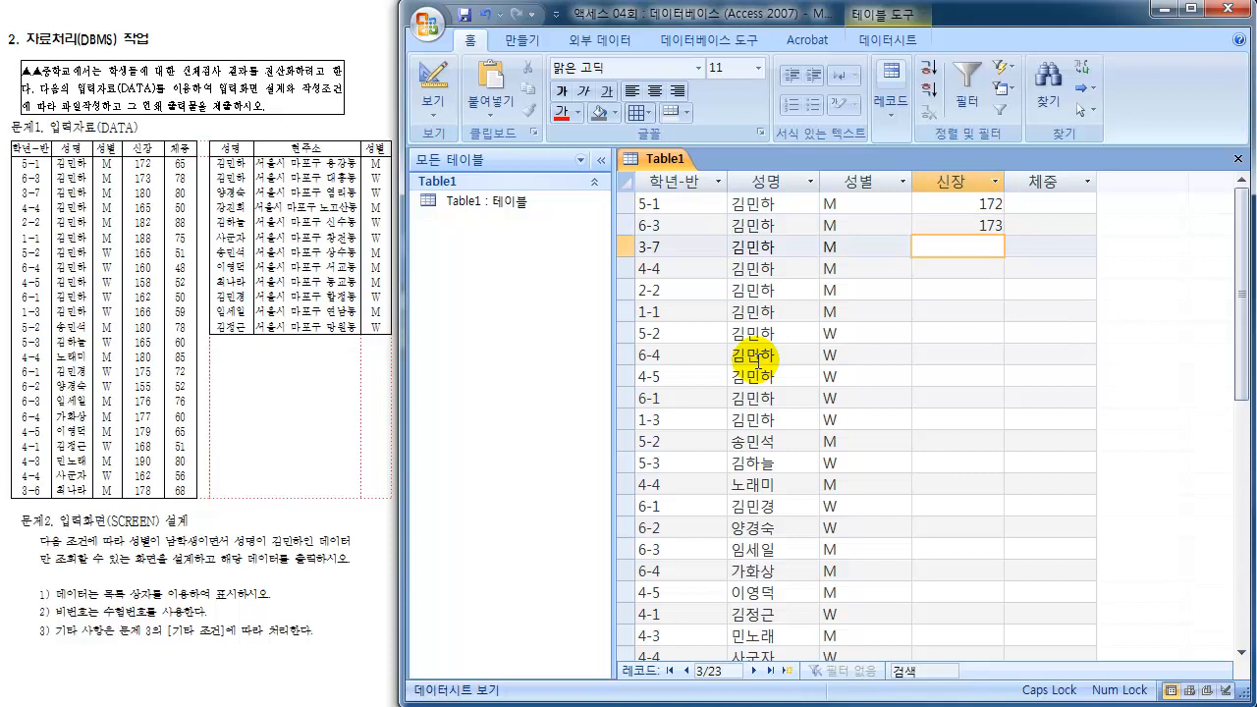
type("180")
key("Down")
type("165")
key("Down")
Step: Enter 182, 188, 165 and 160 as the 신장 values of records 5 to 8
type("1")
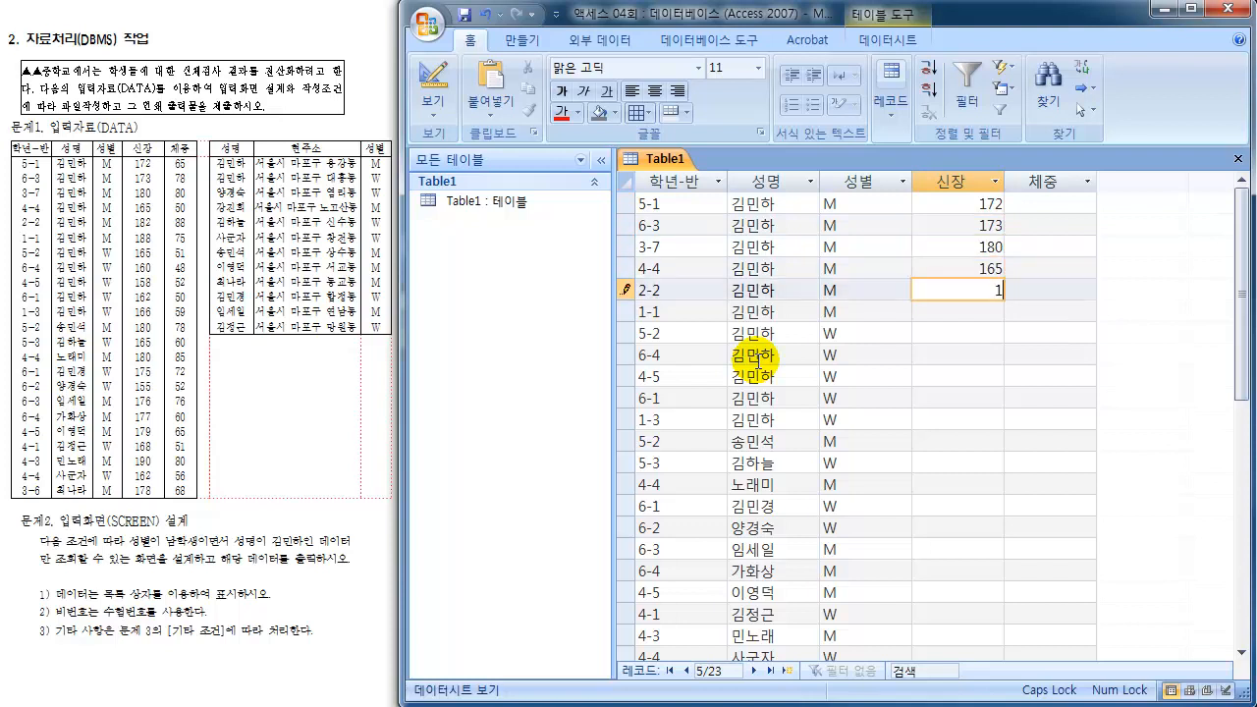
type("82")
key("Down")
type("188")
key("Down")
type("165")
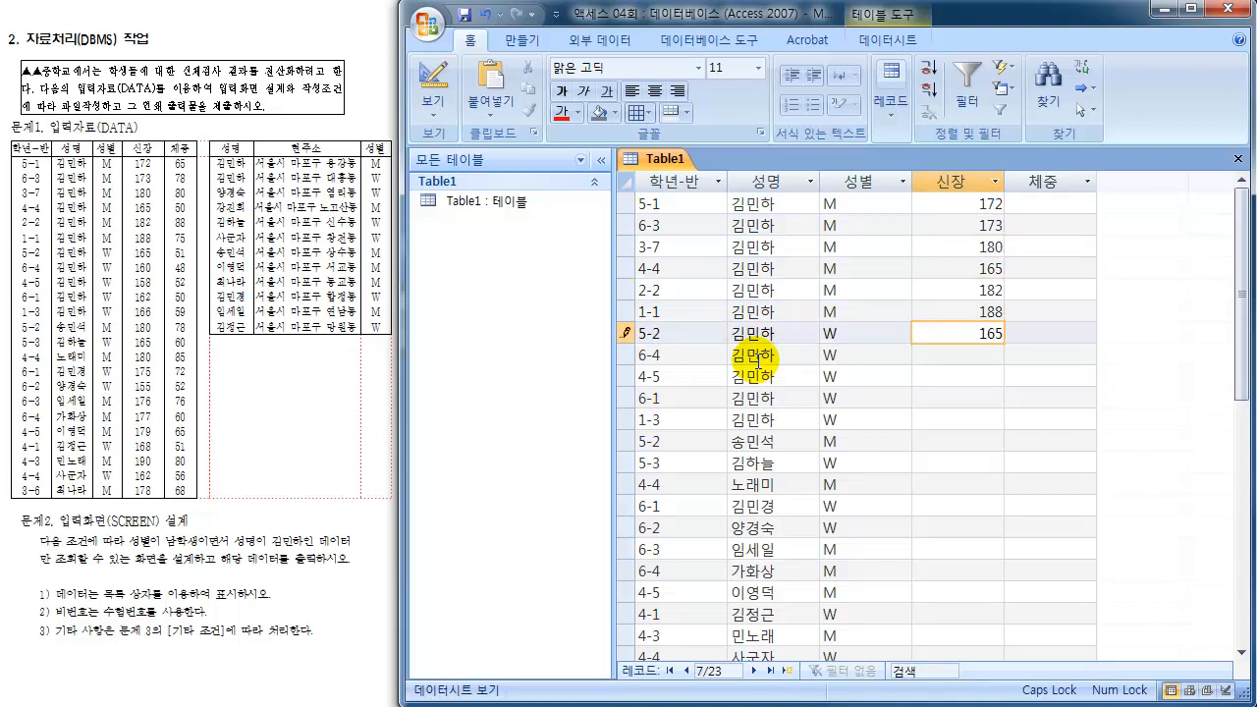
key("Down")
type("160")
key("Down")
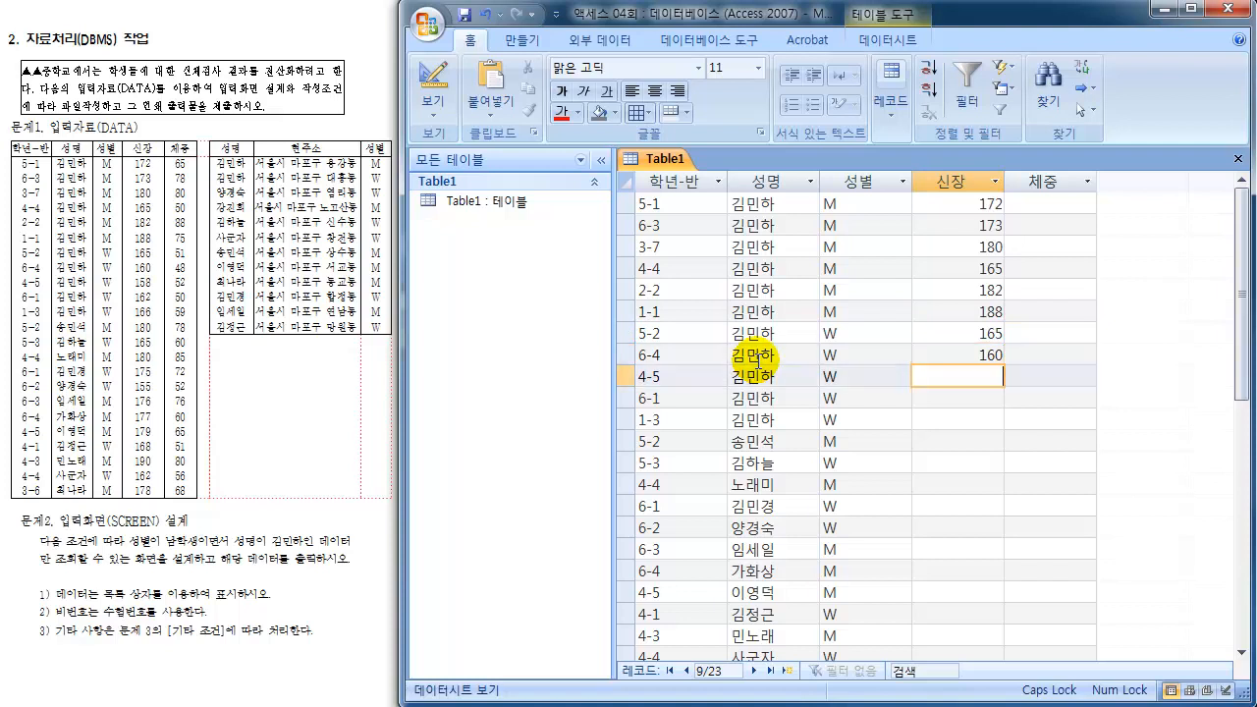
Step: Enter 158, 162, 166, 180 and 165 as the 신장 values of records 9 to 13
type("158")
key("Down")
type("162")
key("Down")
type("166")
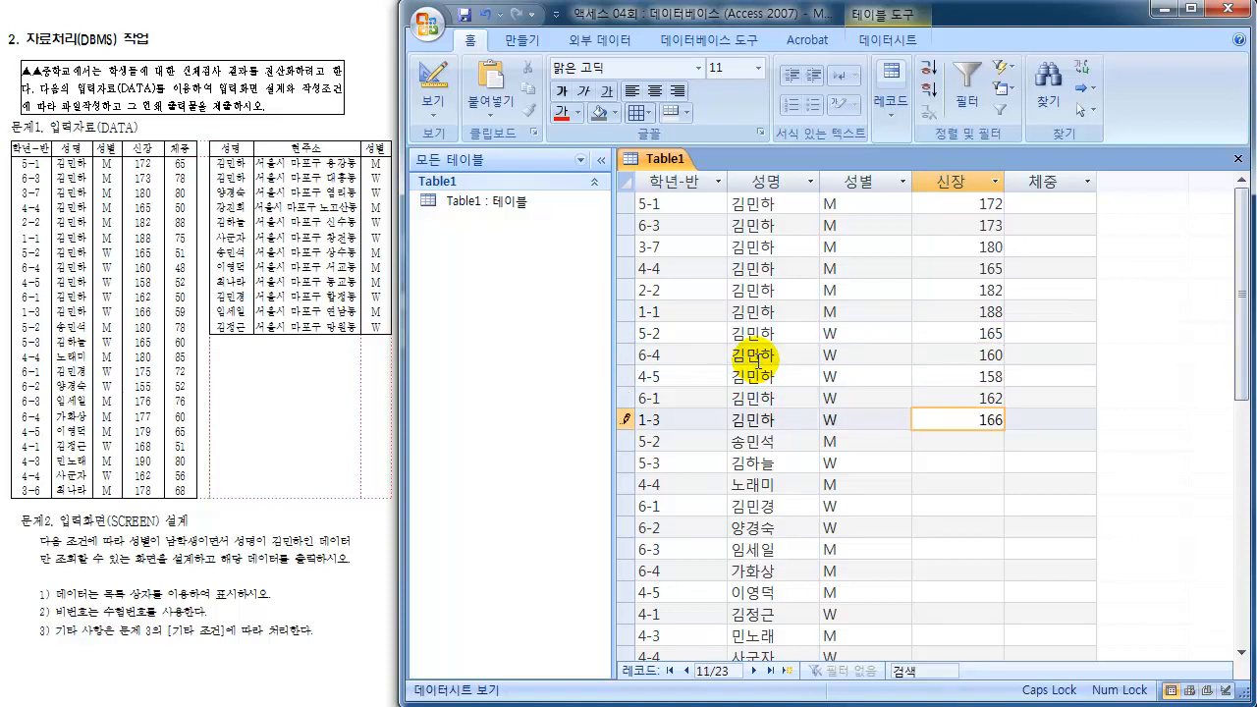
key("Down")
type("180")
key("Down")
type("165")
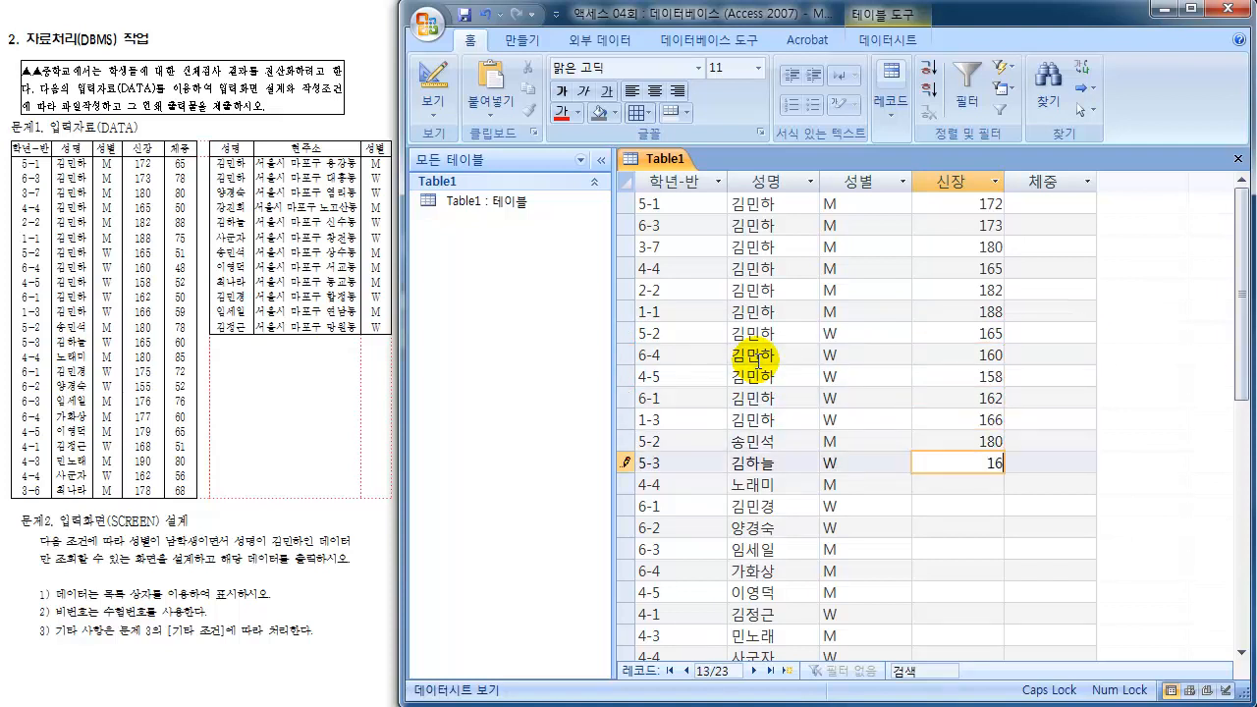
key("Down")
Step: Enter 180, 175, 155 and 176 as the 신장 values of records 14 to 17
type("180")
key("Down")
type("175")
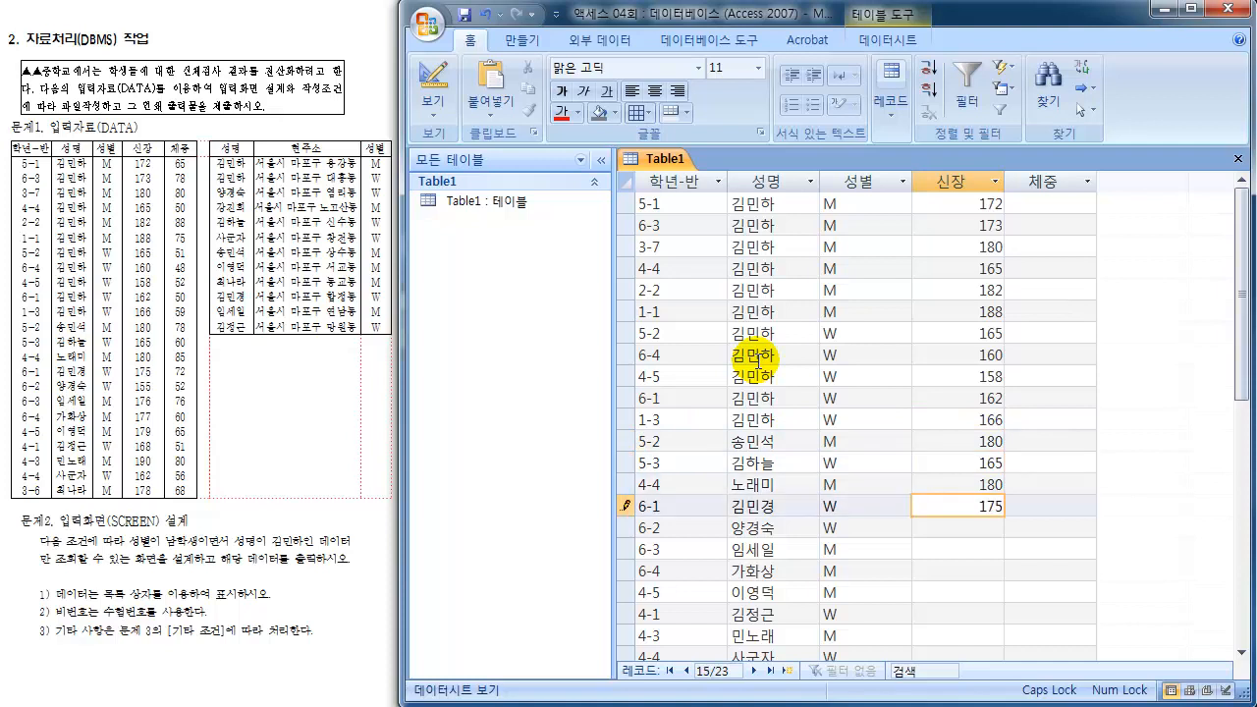
key("Down")
type("155")
key("Down")
type("176")
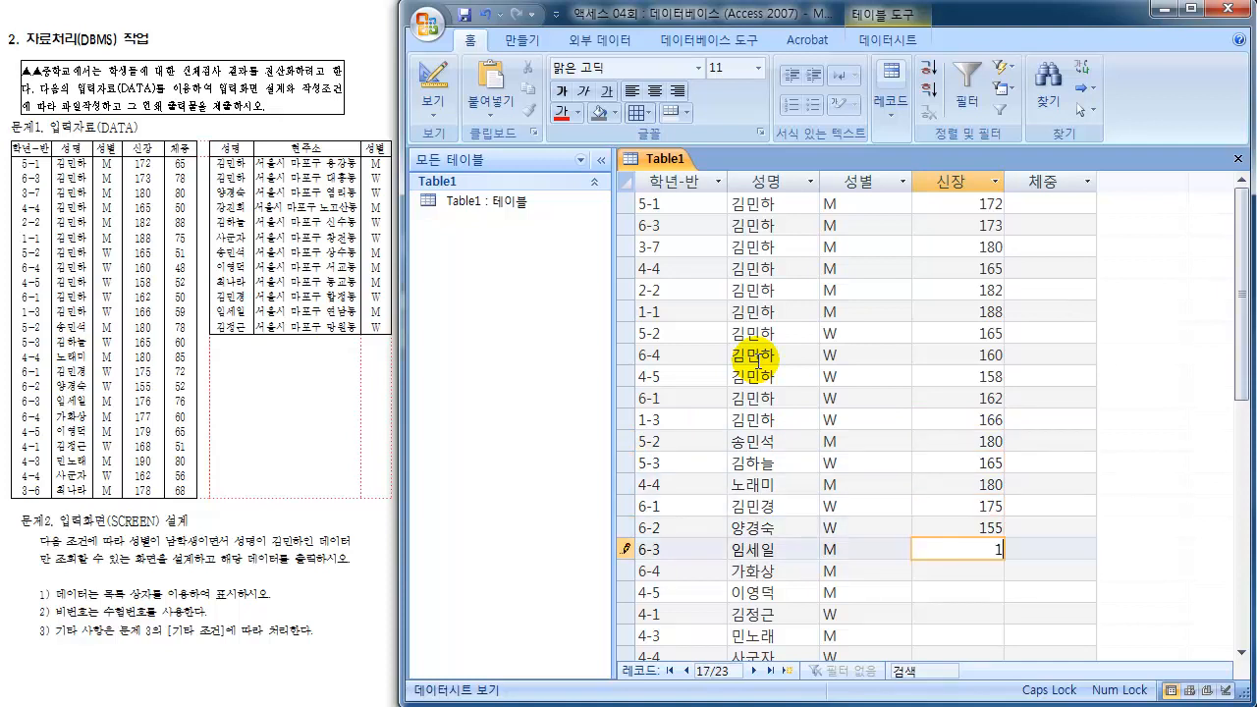
Step: Enter 177, 179 and 168 as the 신장 values of records 18 to 20
key("Down")
type("177")
key("Down")
type("1")
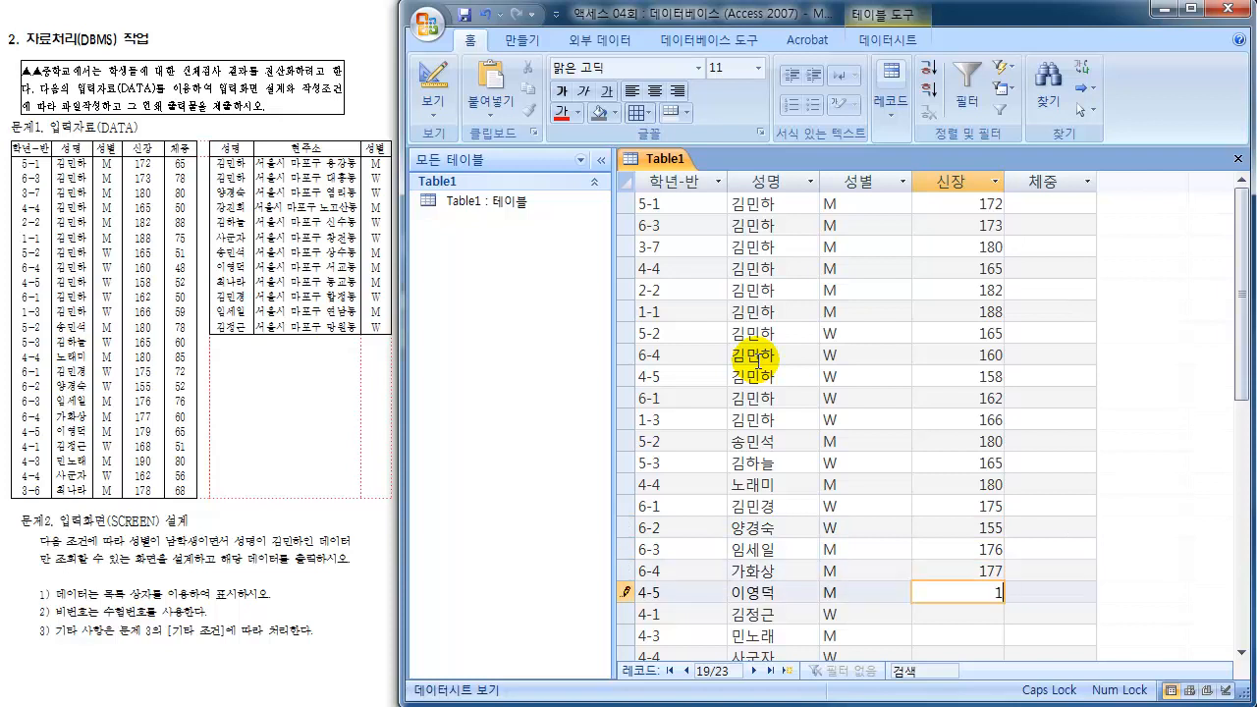
type("79")
key("Down")
type("168")
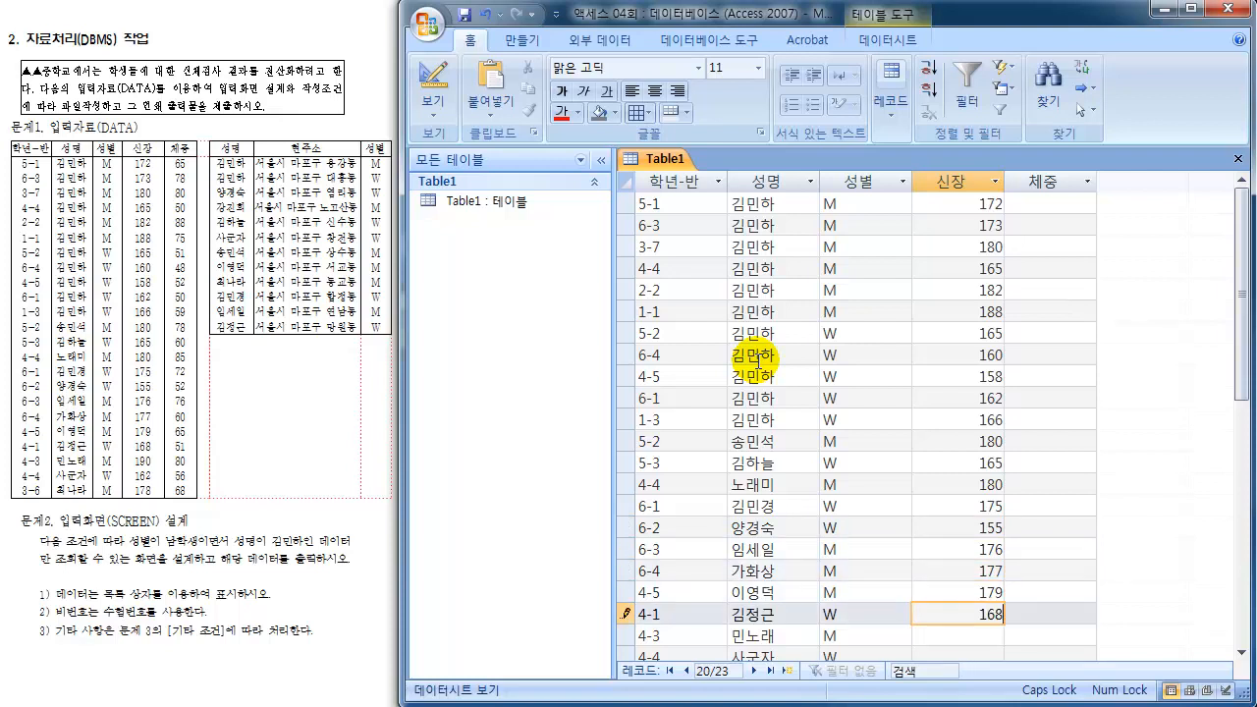
Step: Enter 190, 162 and 178 as the 신장 values of records 21 to 23
key("Down")
type("190")
key("Down")
type("162")
key("Down")
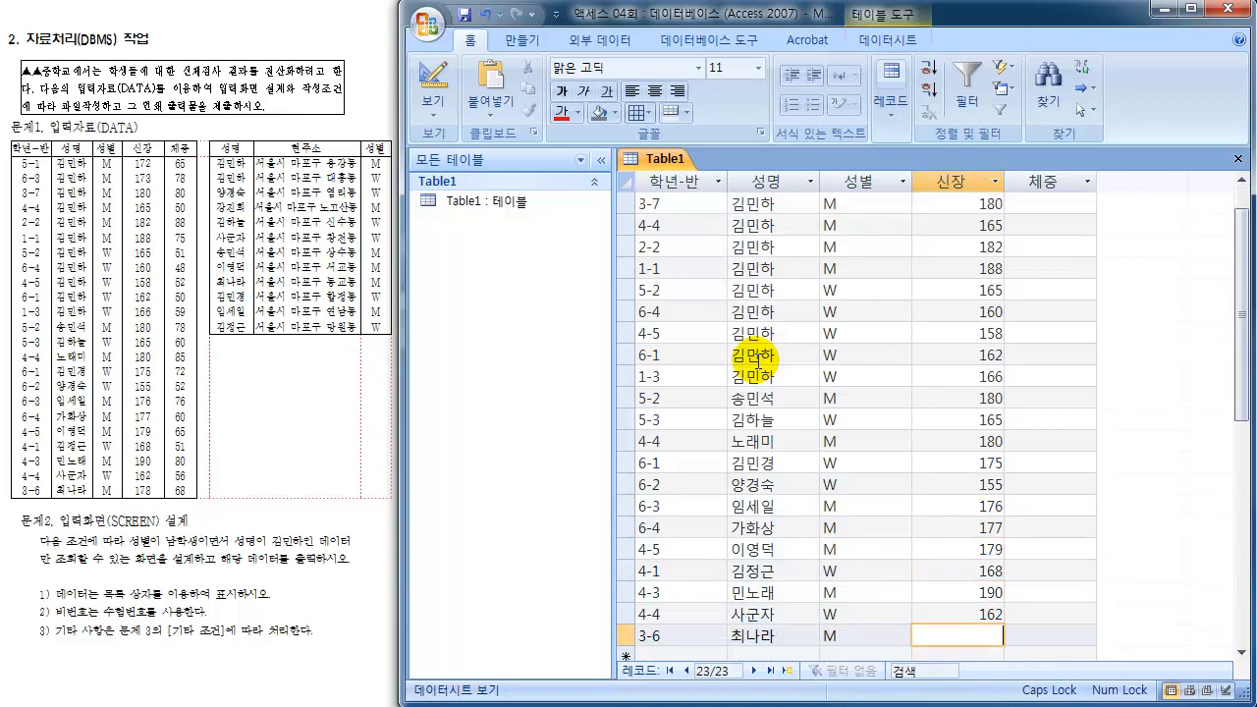
type("178")
key("Down")
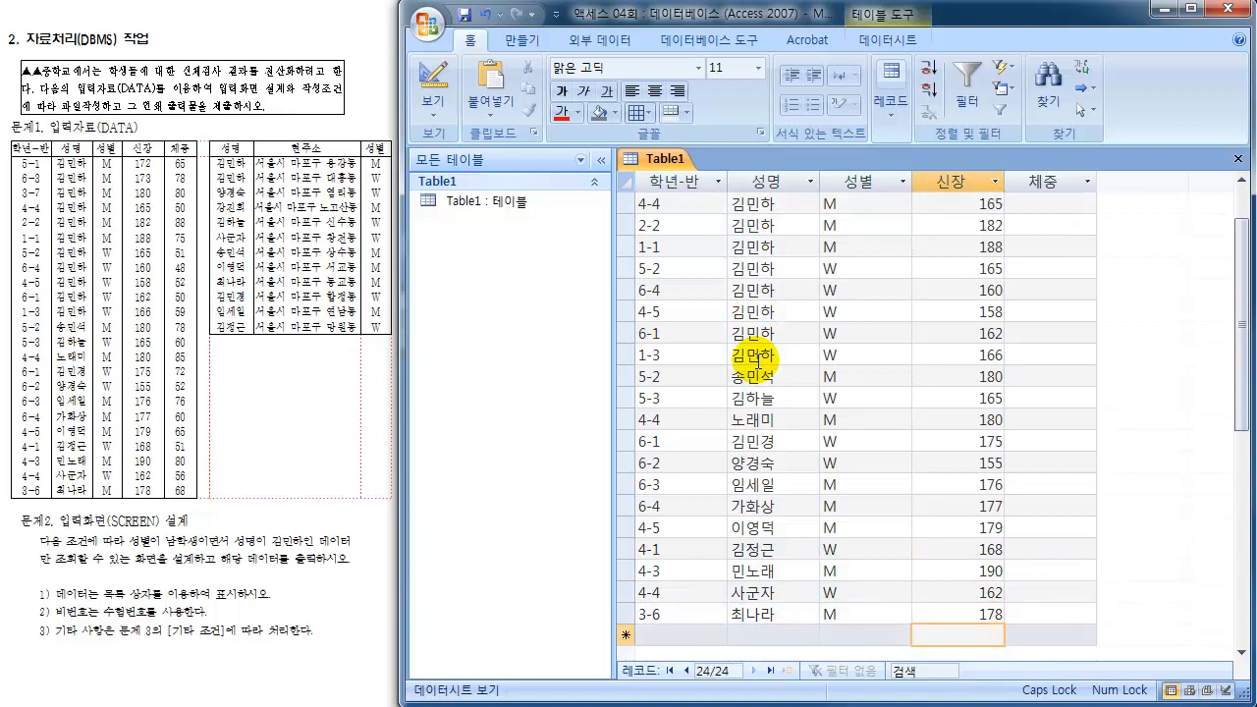
Step: Enter 65, 78, 80, 50 and 88 as the 체중 values of records 1 to 5
key("Tab")
key("Up")
key("Up")
key("Up")
key("Up")
key("Up")
key("Up")
key("Up")
key("Up")
key("Up")
key("Up")
key("Up")
key("Up")
key("Up")
key("Up")
key("Up")
key("Up")
key("Up")
key("Up")
key("Up")
key("Up")
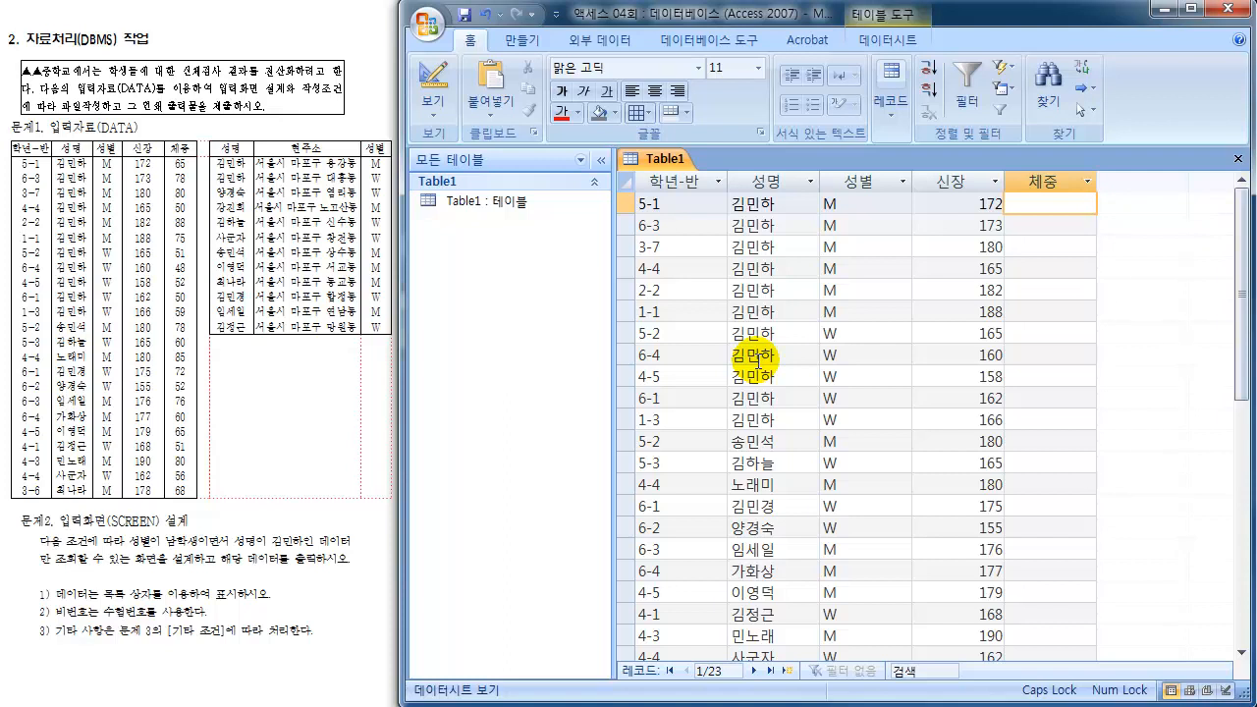
type("65")
key("Down")
type("78")
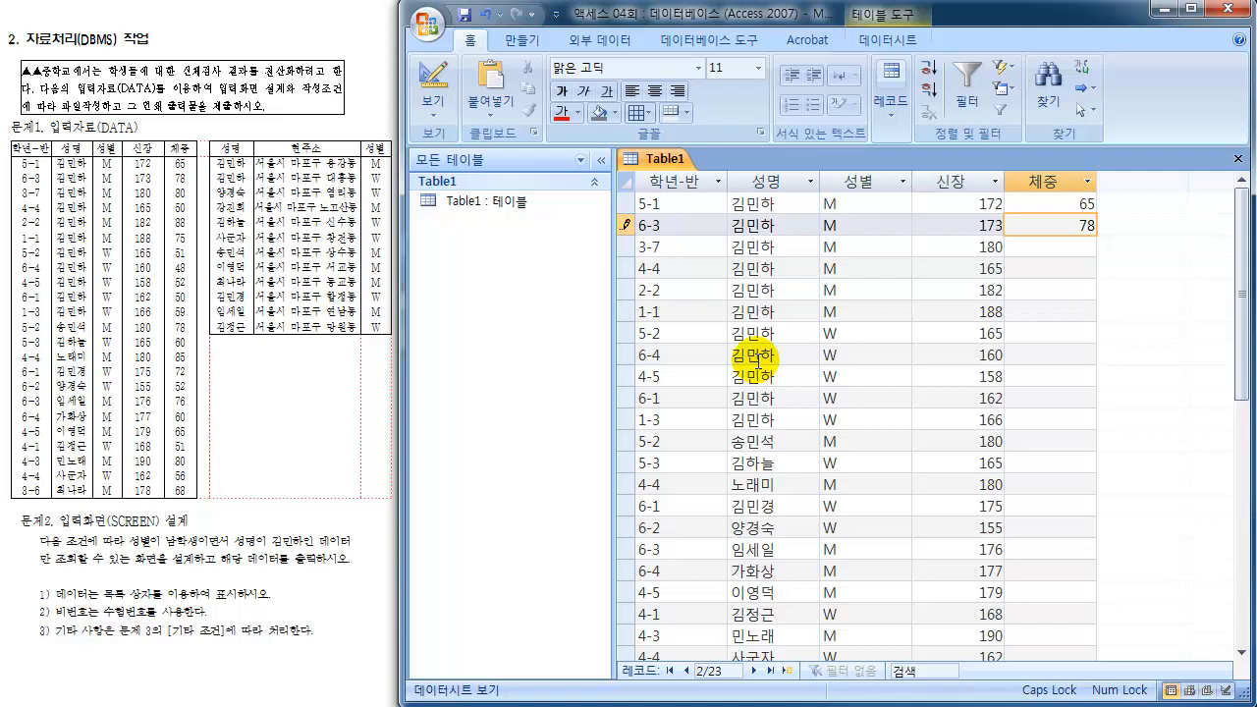
key("Down")
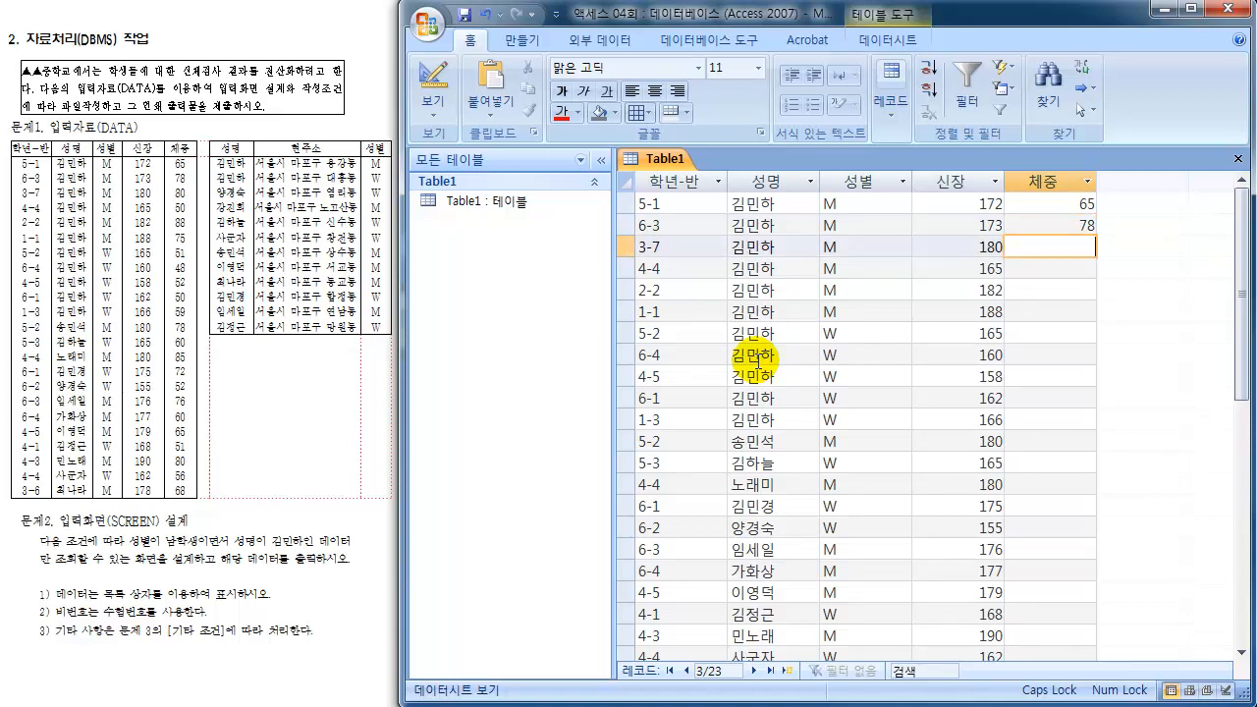
type("80")
key("Down")
type("50")
key("Down")
type("88")
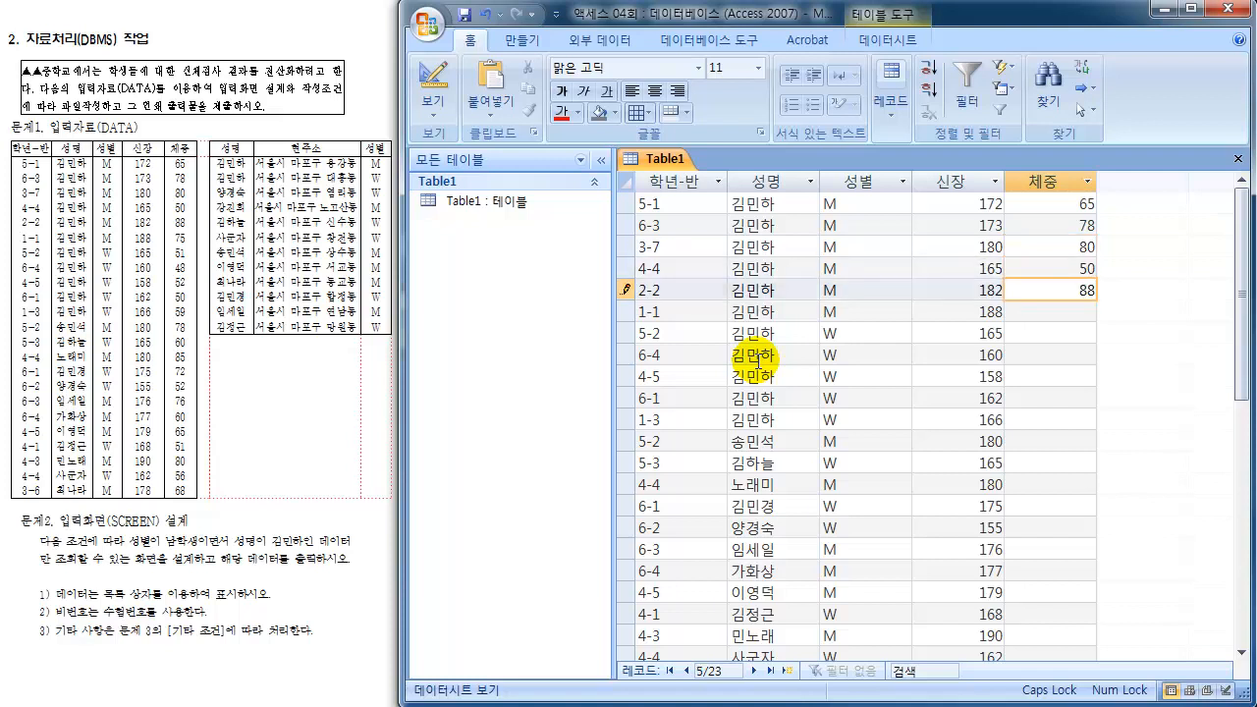
Step: Enter 75, 51 and 48 as the 체중 values of records 6 to 8
key("Down")
type("75")
key("Down")
type("51")
key("Down")
type("48")
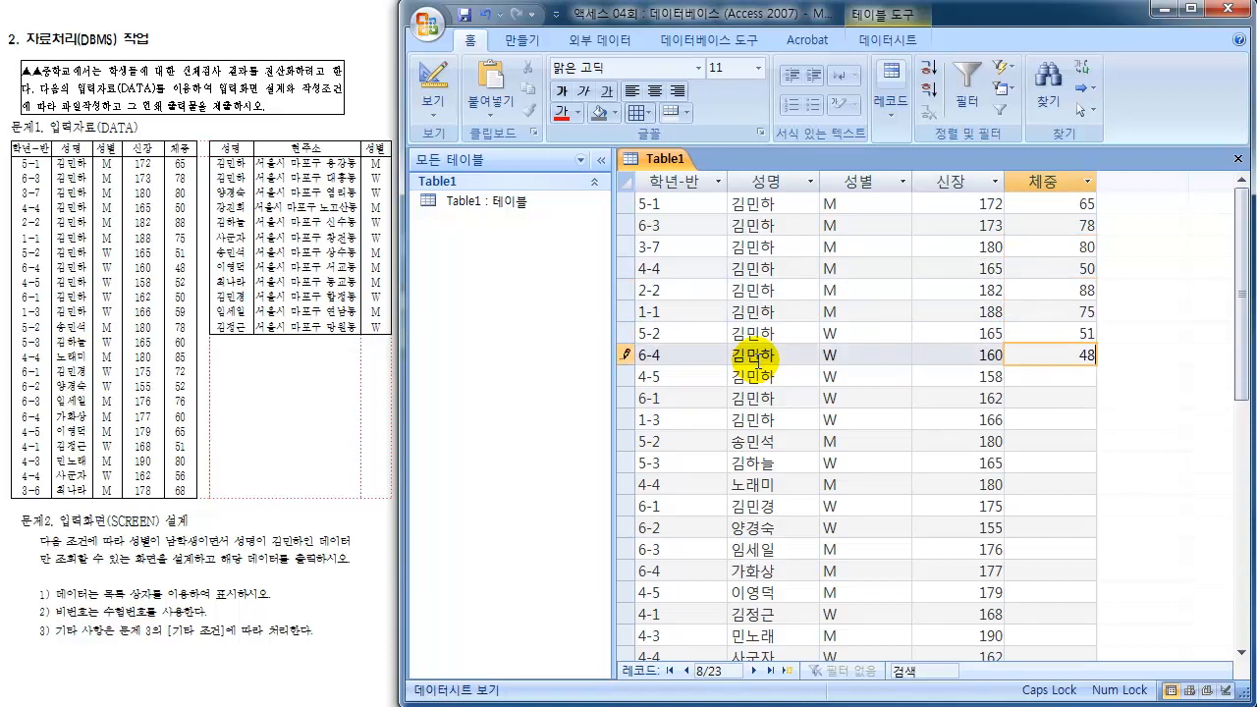
Step: Enter 52, 50, 59, 78 and 60 as the 체중 values of records 9 to 13
key("Down")
type("52")
key("Down")
type("50")
key("Down")
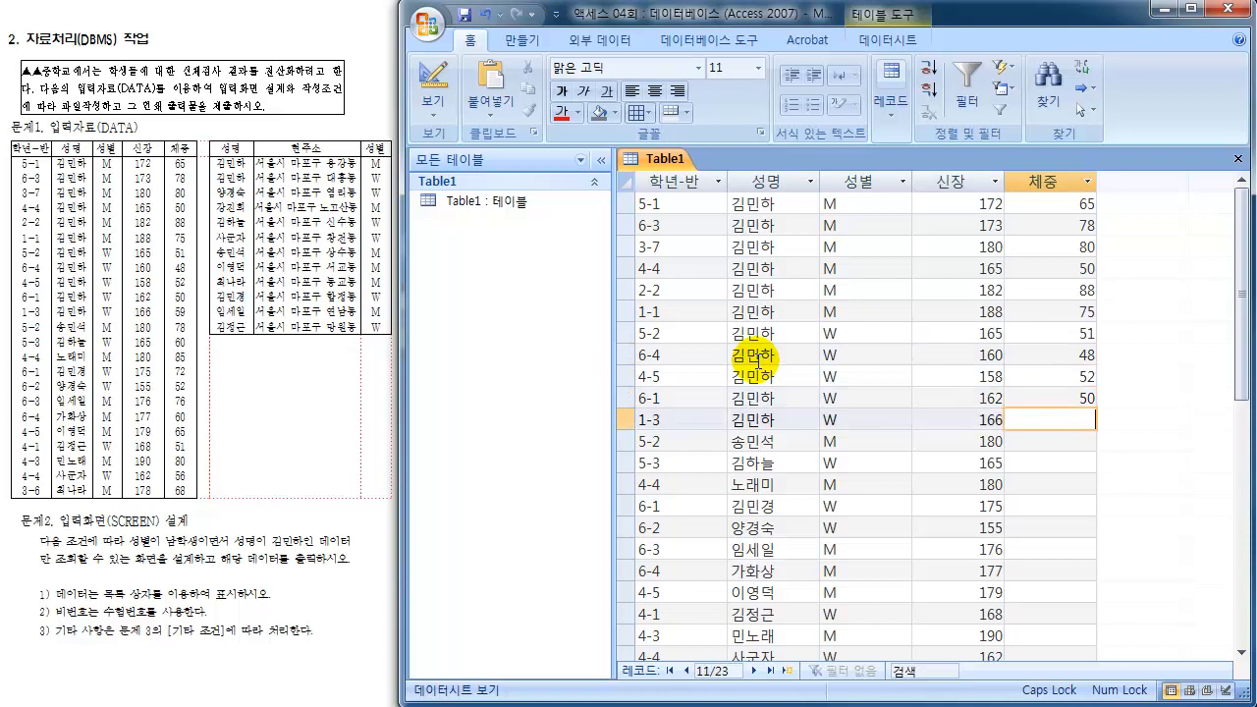
type("59")
key("Down")
type("78")
key("Down")
type("60")
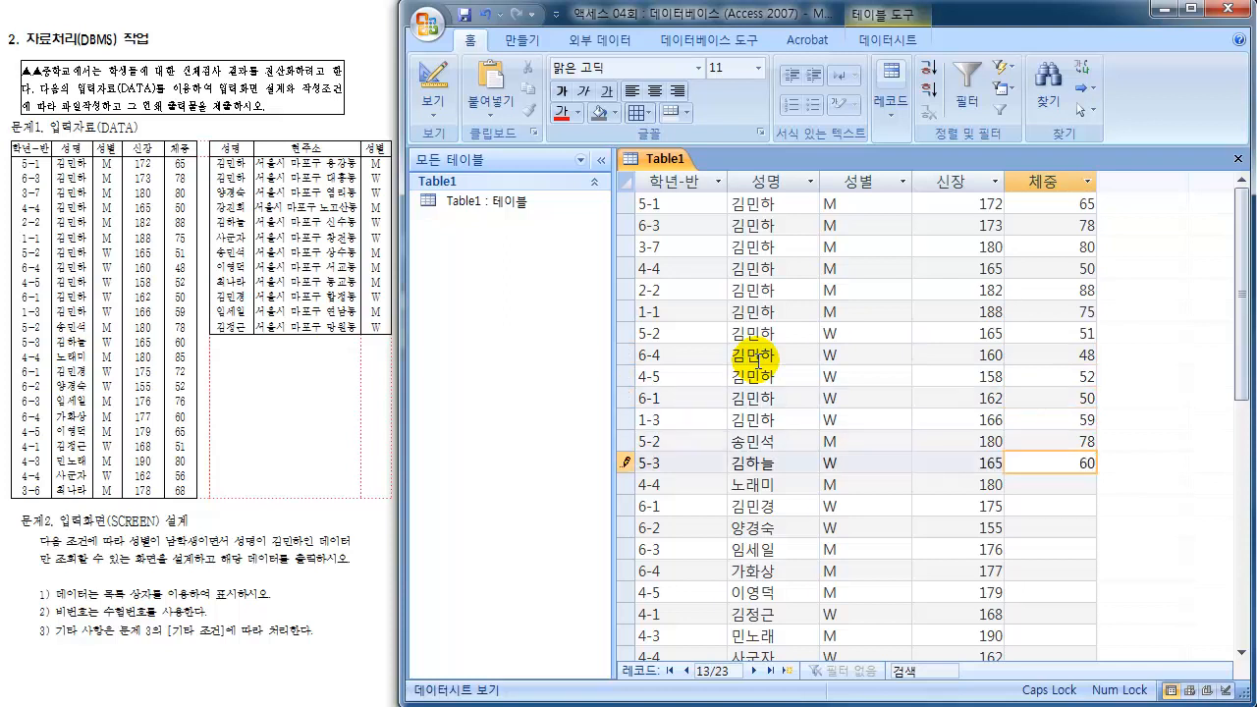
Step: Enter 85, 72, 52 and 76 as the 체중 values of records 14 to 17
key("Down")
type("85")
key("Down")
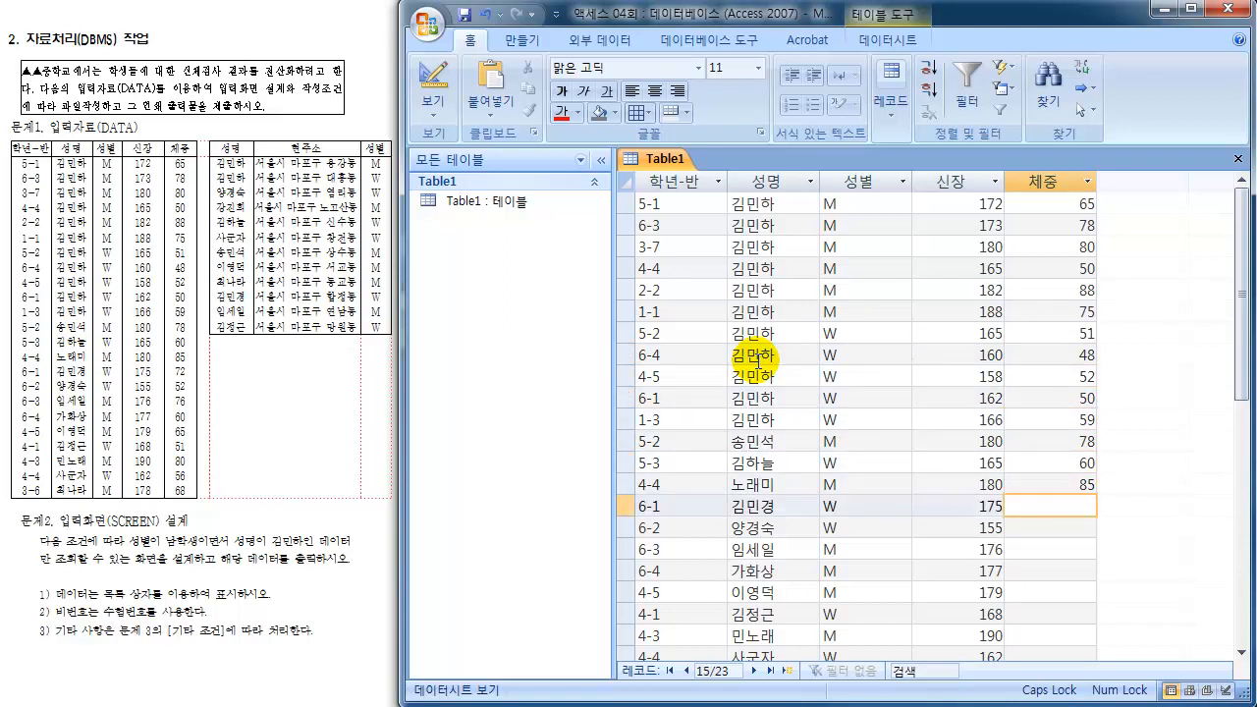
type("72")
key("Down")
type("52")
key("Down")
type("76")
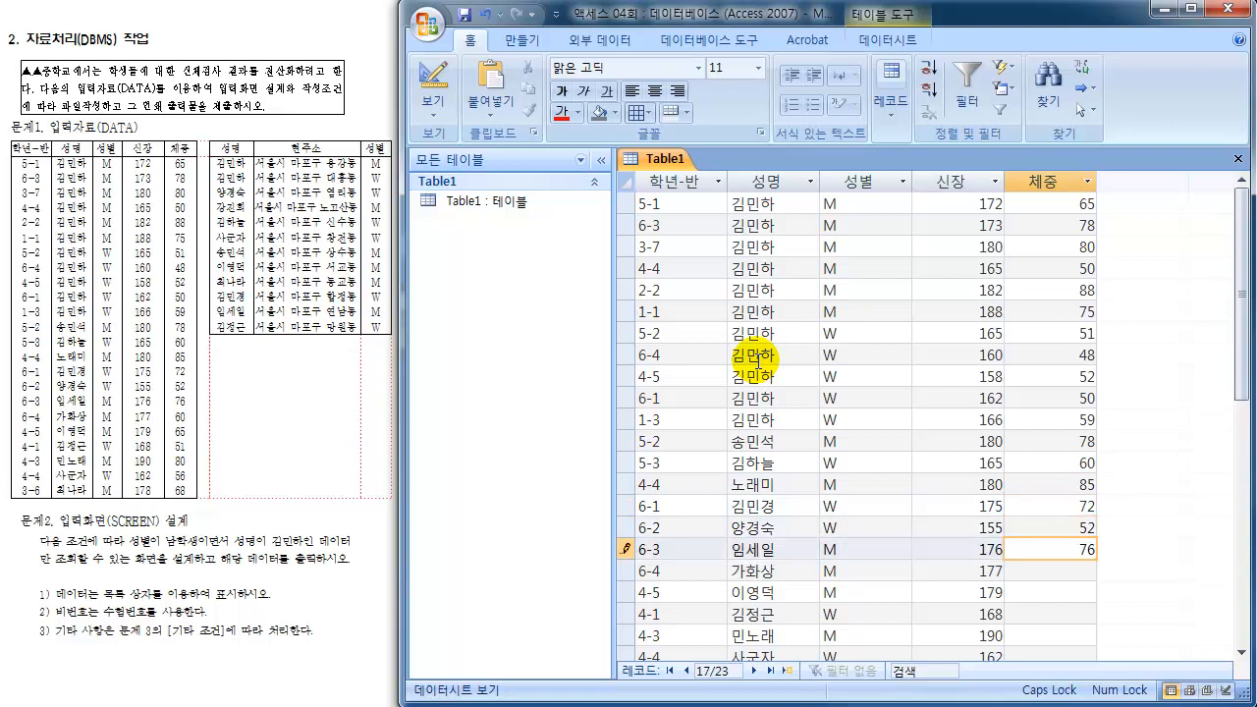
Step: Enter 60, 65 and 51 as the 체중 values of records 18 to 20
key("Down")
type("60")
key("Down")
type("65")
key("Down")
type("5")
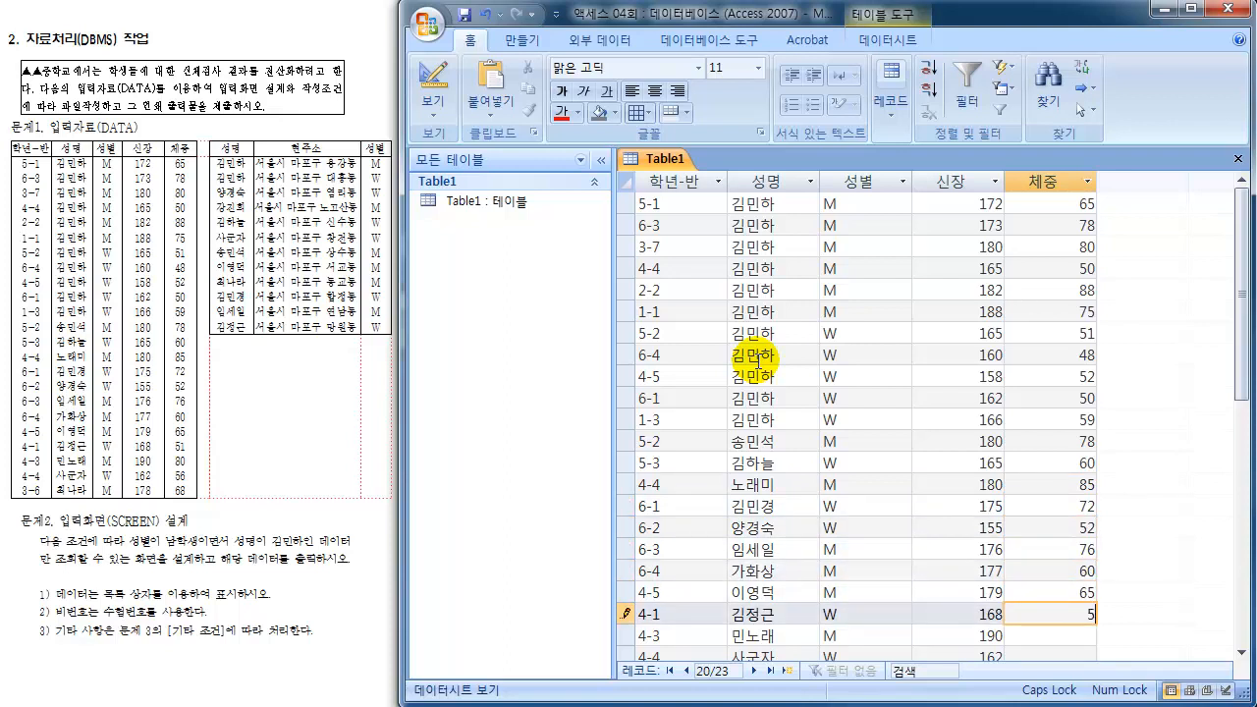
type("1")
Step: Enter 80, 56 and 68 as the 체중 values of records 21 to 23, correcting any mistyped entries
key("Down")
type("8056")
key("Down")
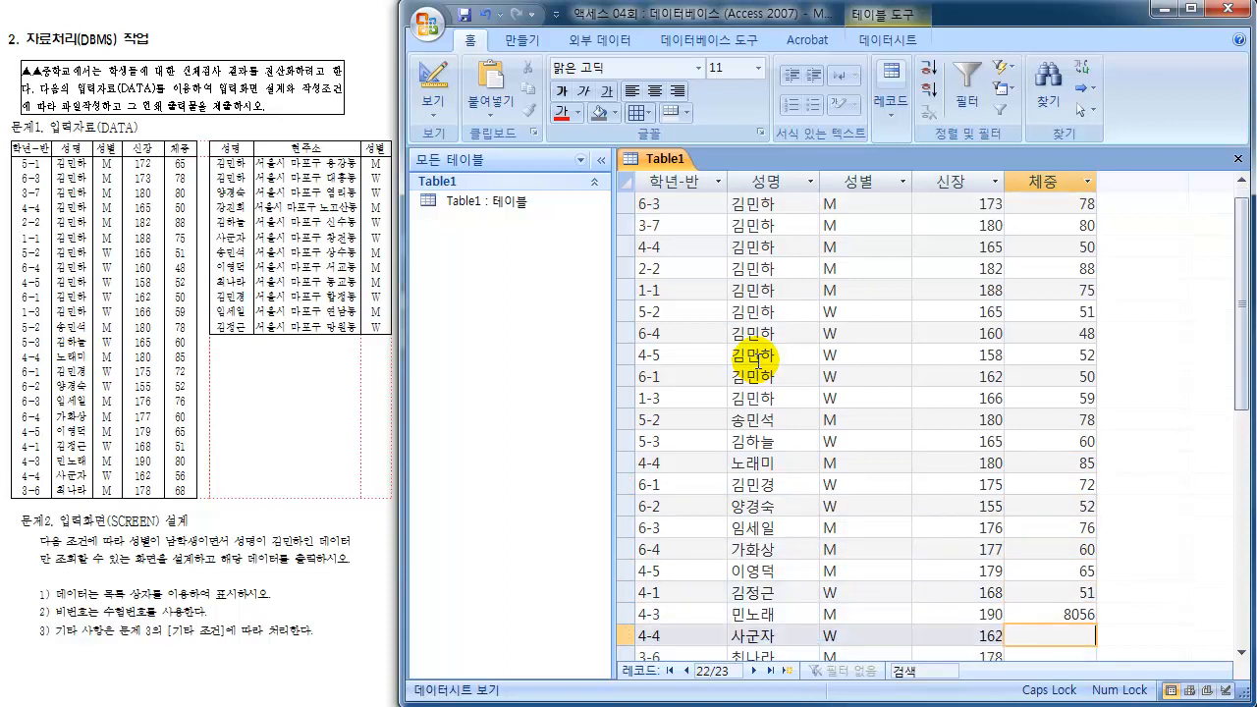
type("68")
key("Up")
type("80")
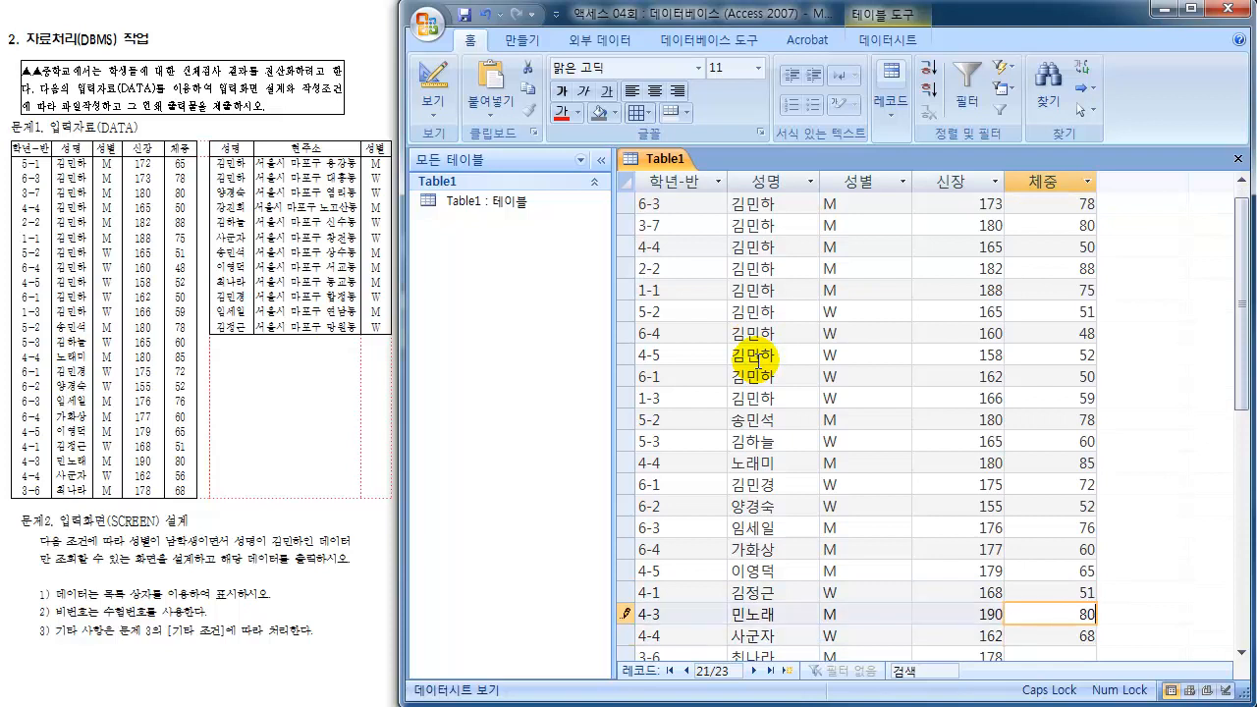
key("Down")
type("56")
key("Down")
type("68")
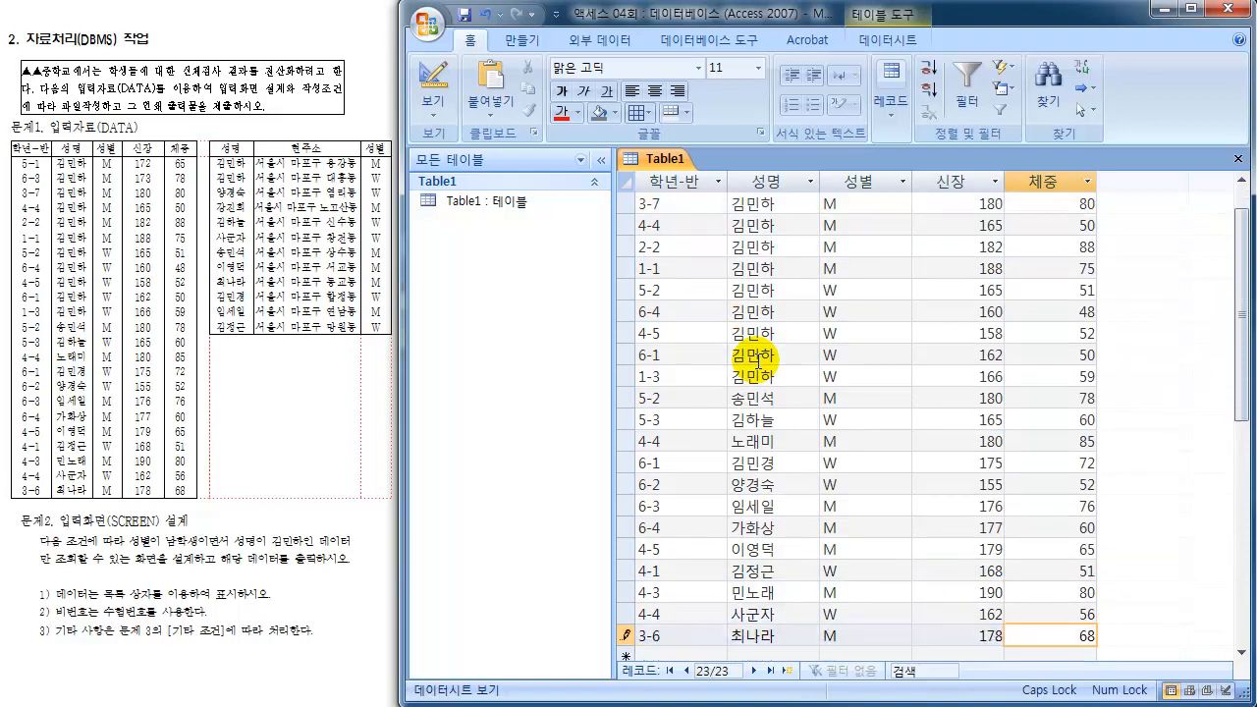
key("Down")
Step: Review the 체중 values of Table1 from the last record back up to the first
key("Up")
key("Up")
key("Up")
key("Up")
key("Up")
key("Up")
key("Up")
key("Up")
key("Up")
key("Up")
key("Up")
key("Up")
key("Up")
key("Up")
key("Up")
key("Up")
key("Up")
key("Up")
key("Up")
key("Up")
key("Up")
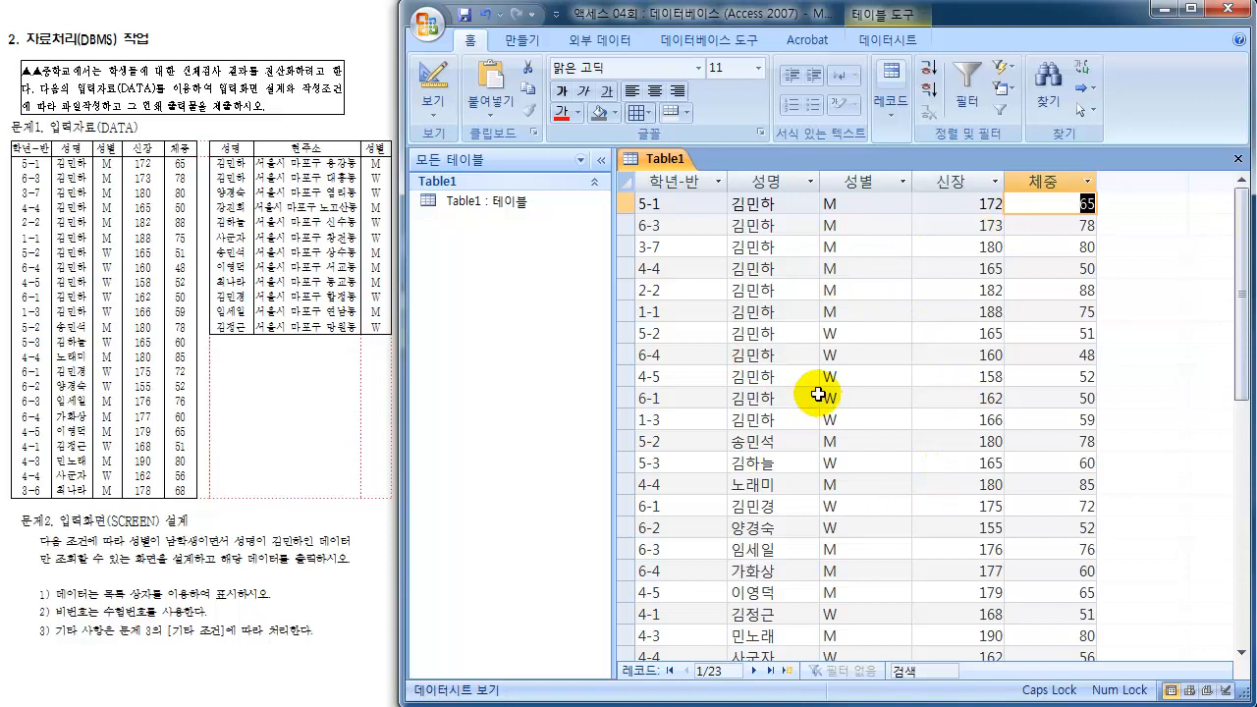
Step: Close Table1 and create a second table in design view
left_click(1237, 158)
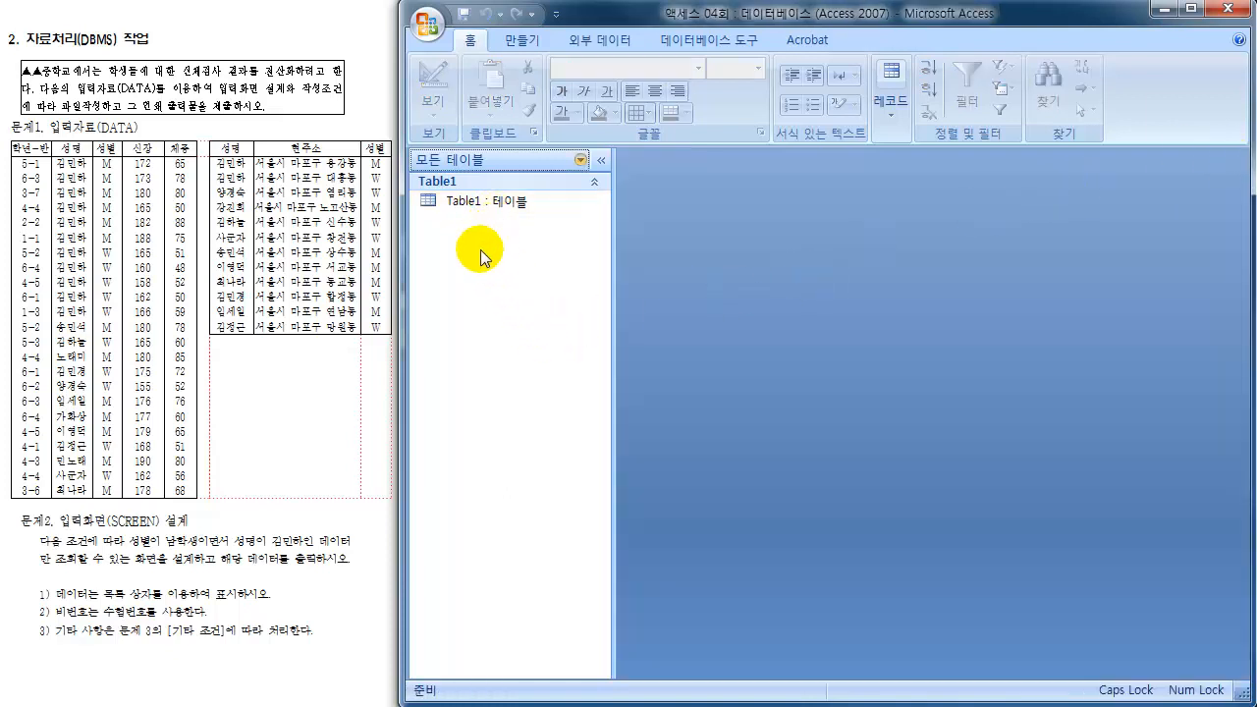
left_click(521, 40)
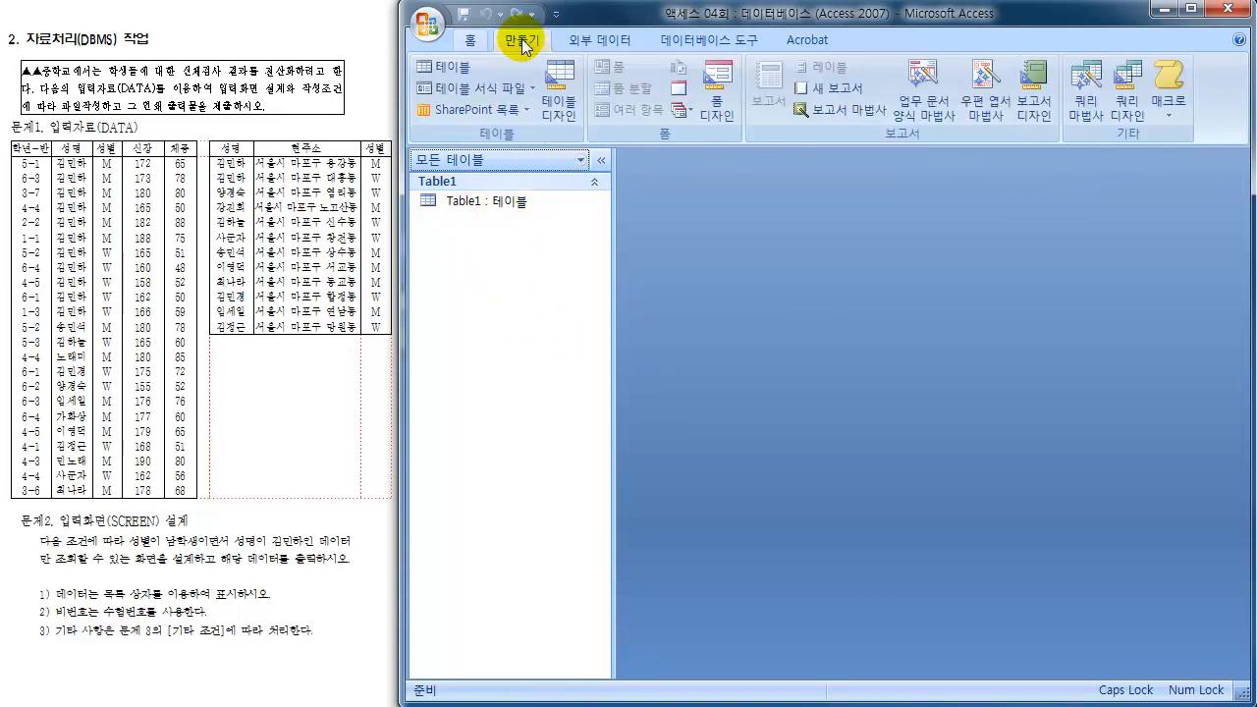
left_click(560, 98)
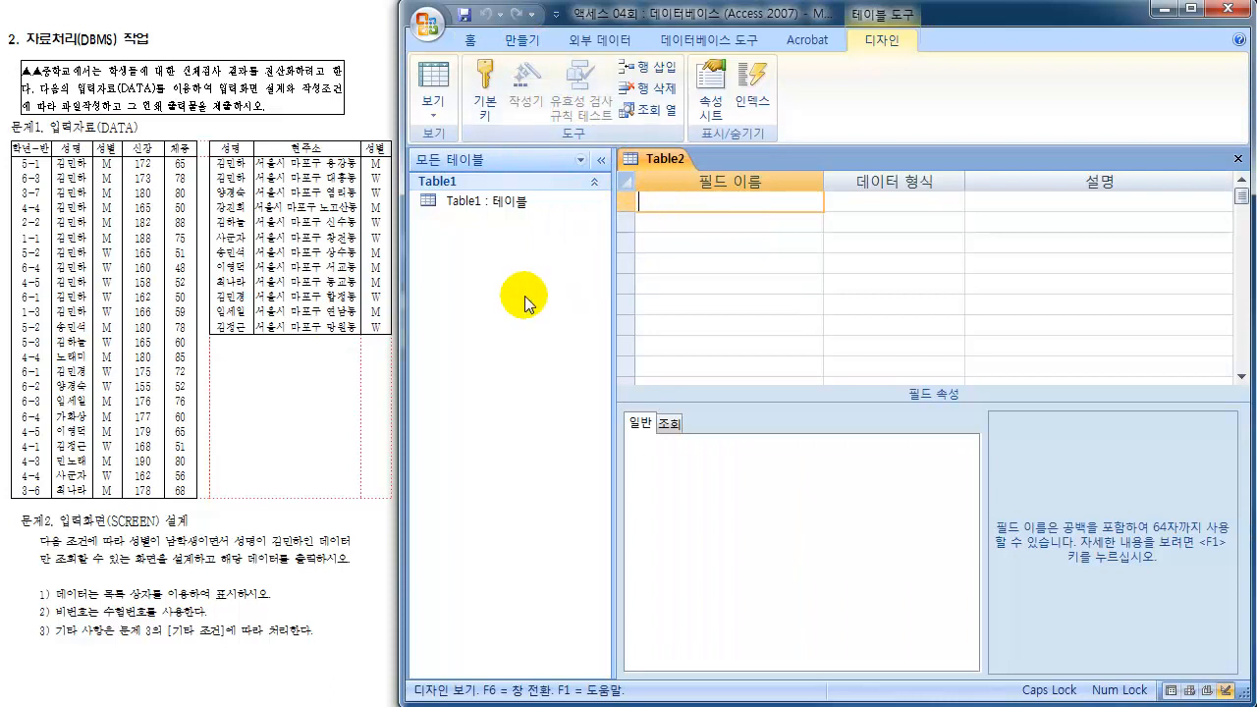
type("TJD")
key("BackSpace")
key("BackSpace")
key("BackSpace")
Step: Define the fields 성명, 현주소 and 성별 in the new table with the 텍스트 data type
key("Hangul")
type("서ㅇ명")
key("Down")
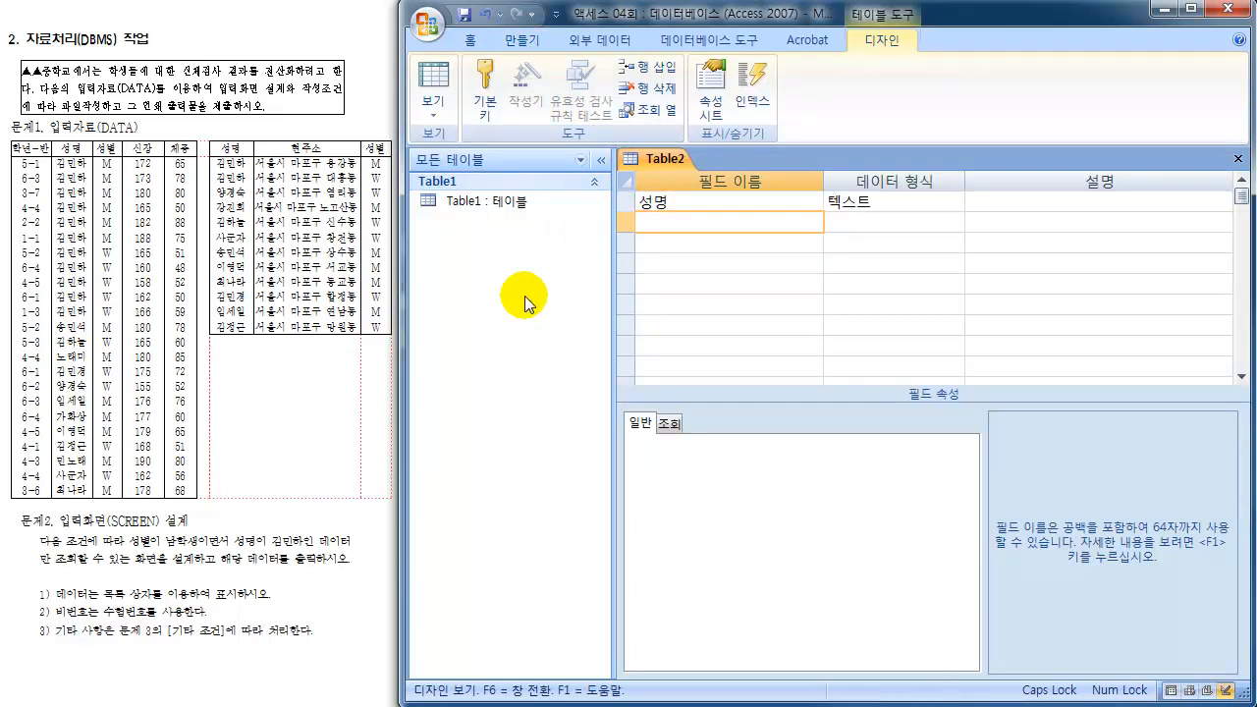
type("현주소")
key("Down")
type("ㅅ")
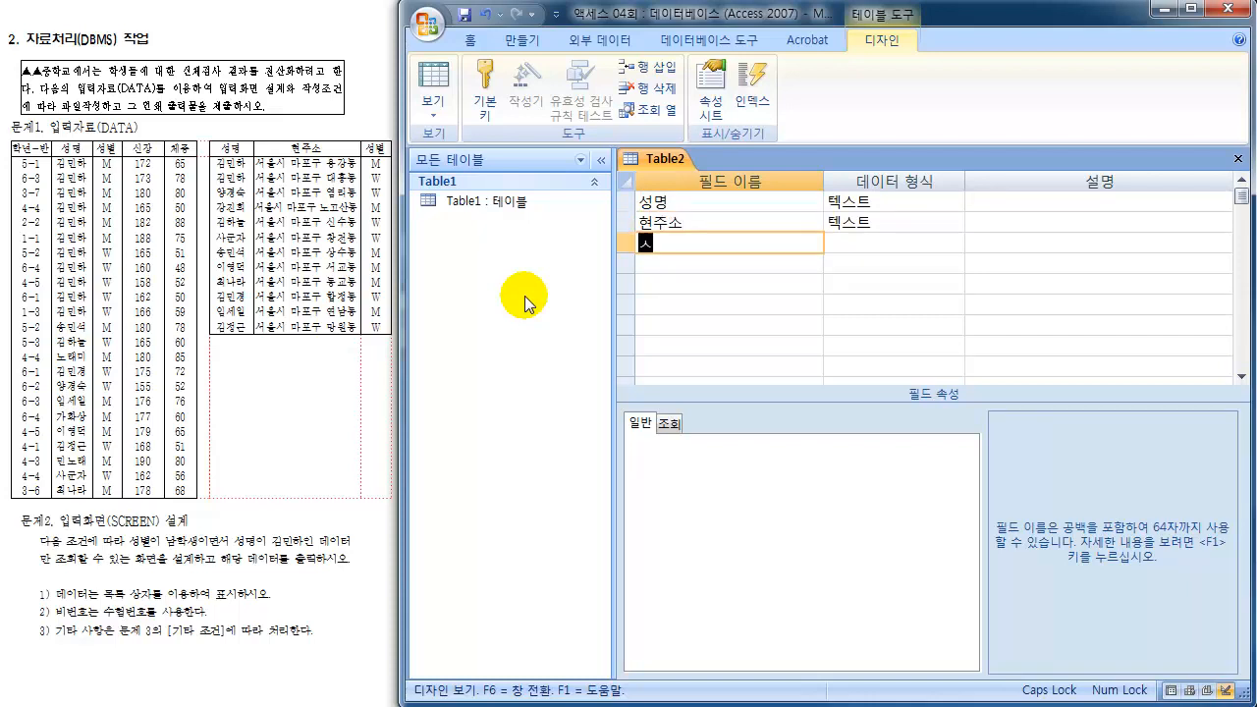
type("ㅓㅇ별")
key("Down")
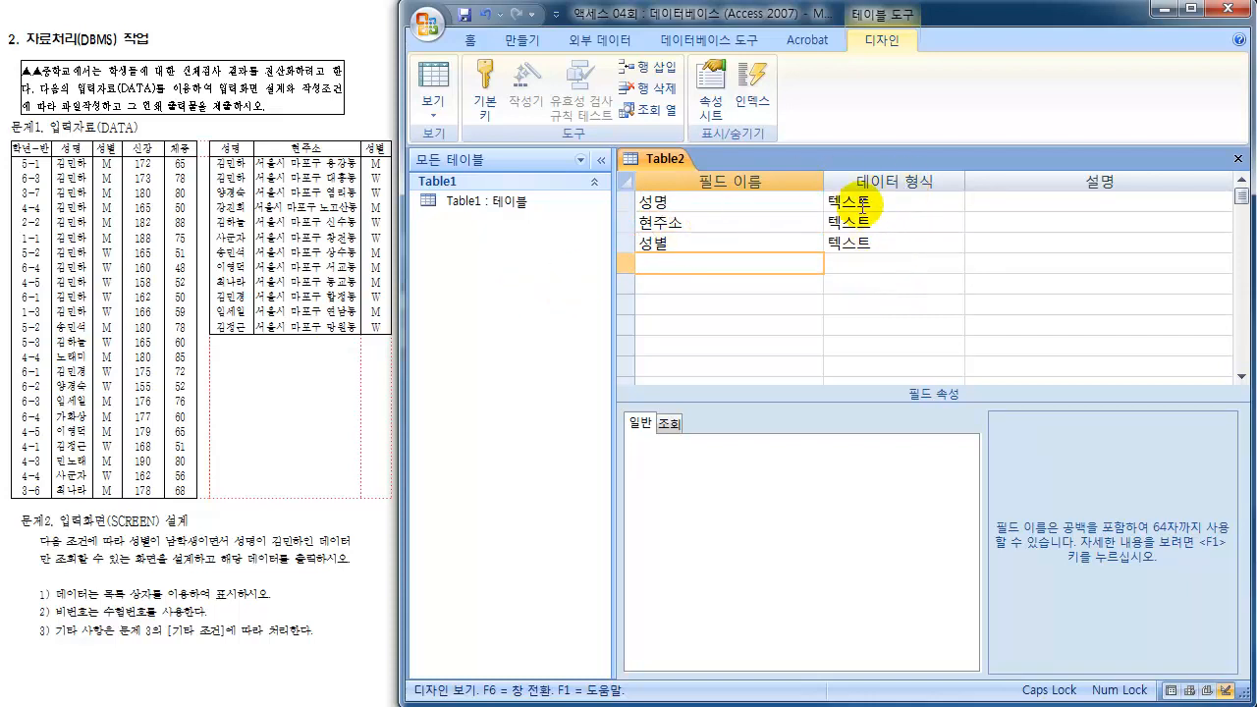
Step: Set the IME 모드 property of the 성별 field to 현재 상태 유지
left_click(720, 245)
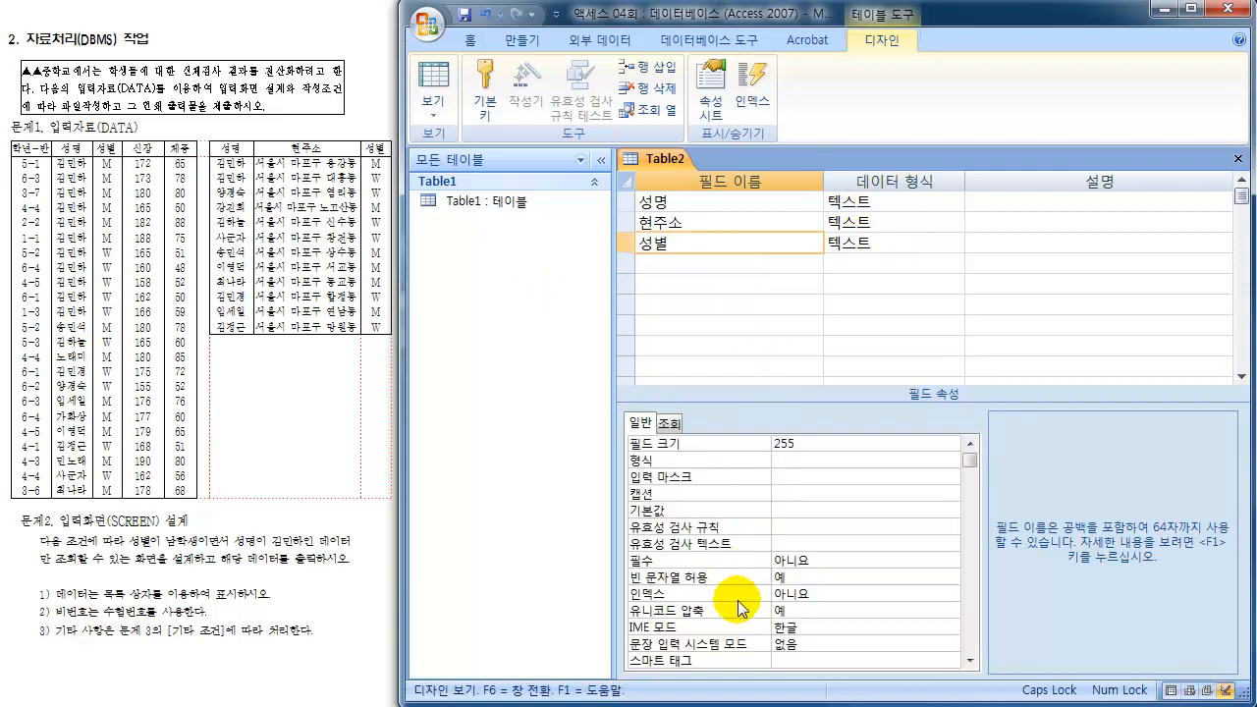
left_click(940, 631)
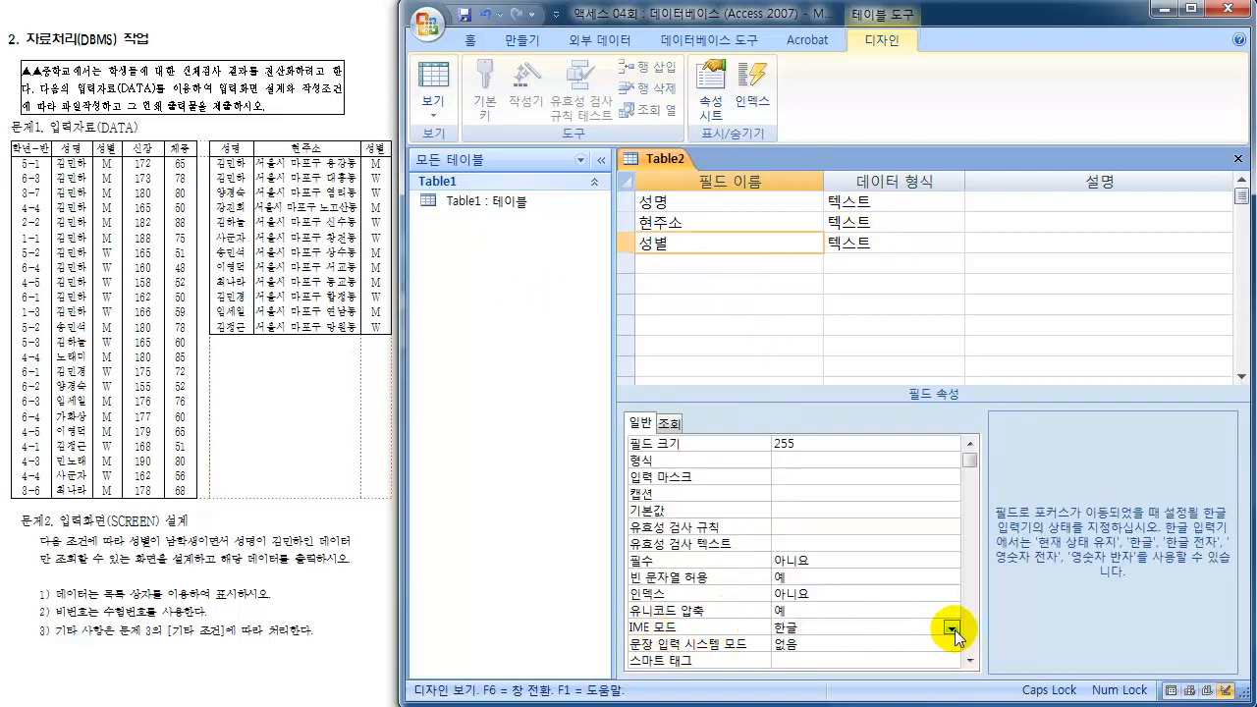
left_click(952, 628)
left_click(882, 645)
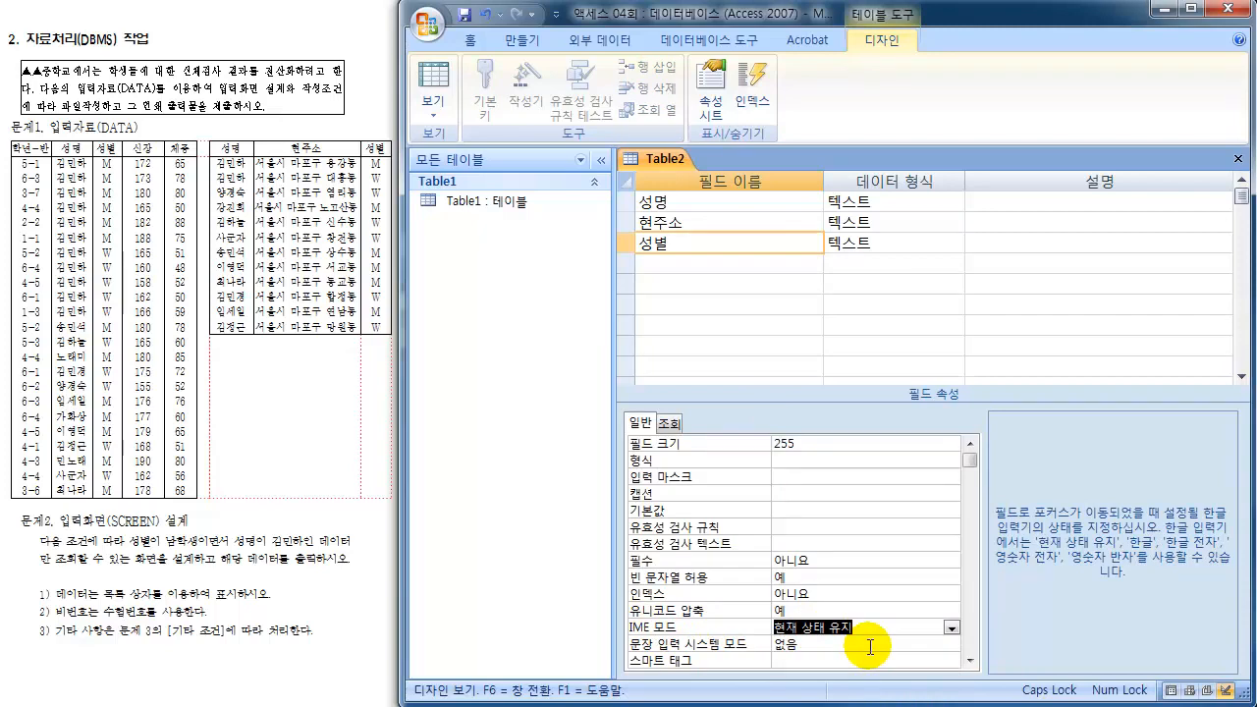
Step: Save the table as Table2 without a primary key and switch it to datasheet view
left_click(438, 84)
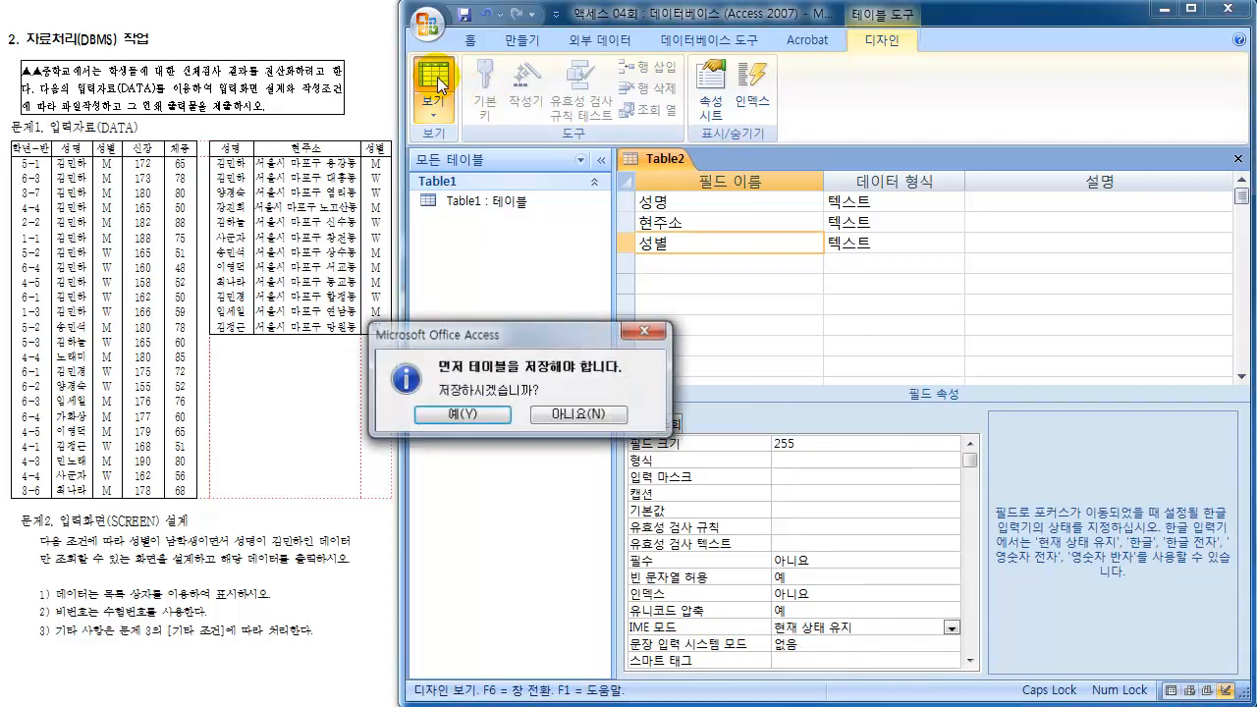
left_click(518, 363)
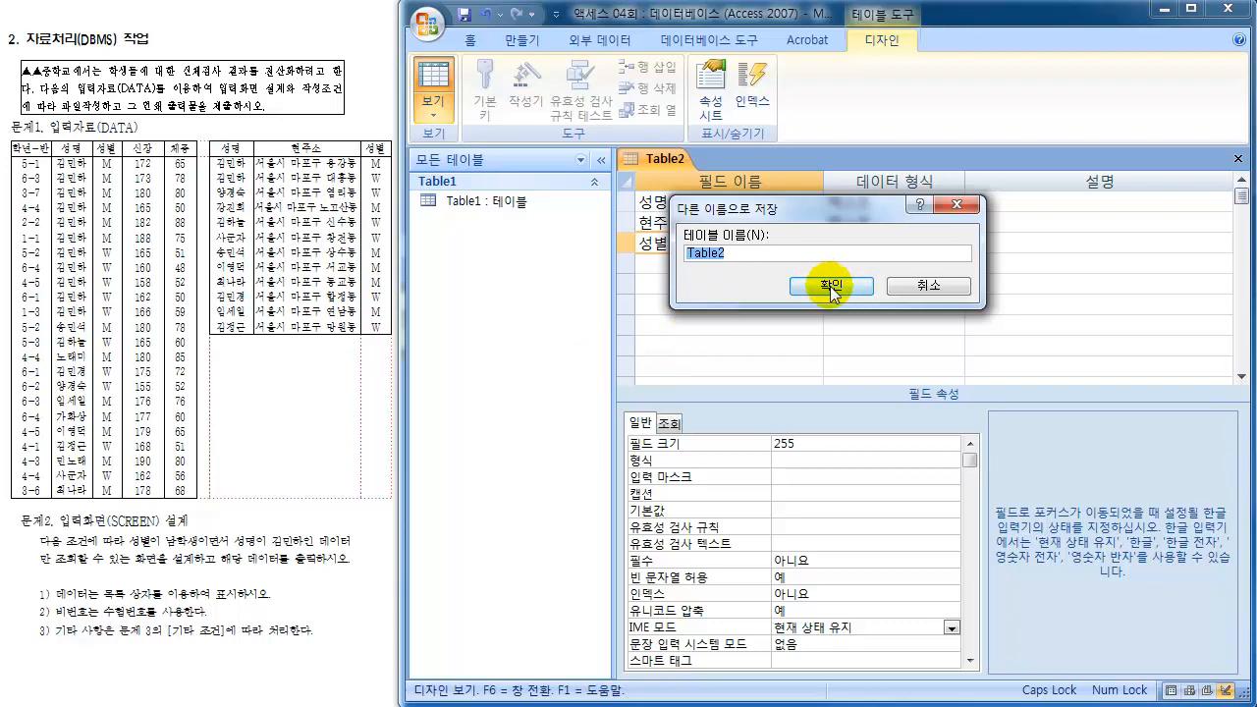
left_click(830, 286)
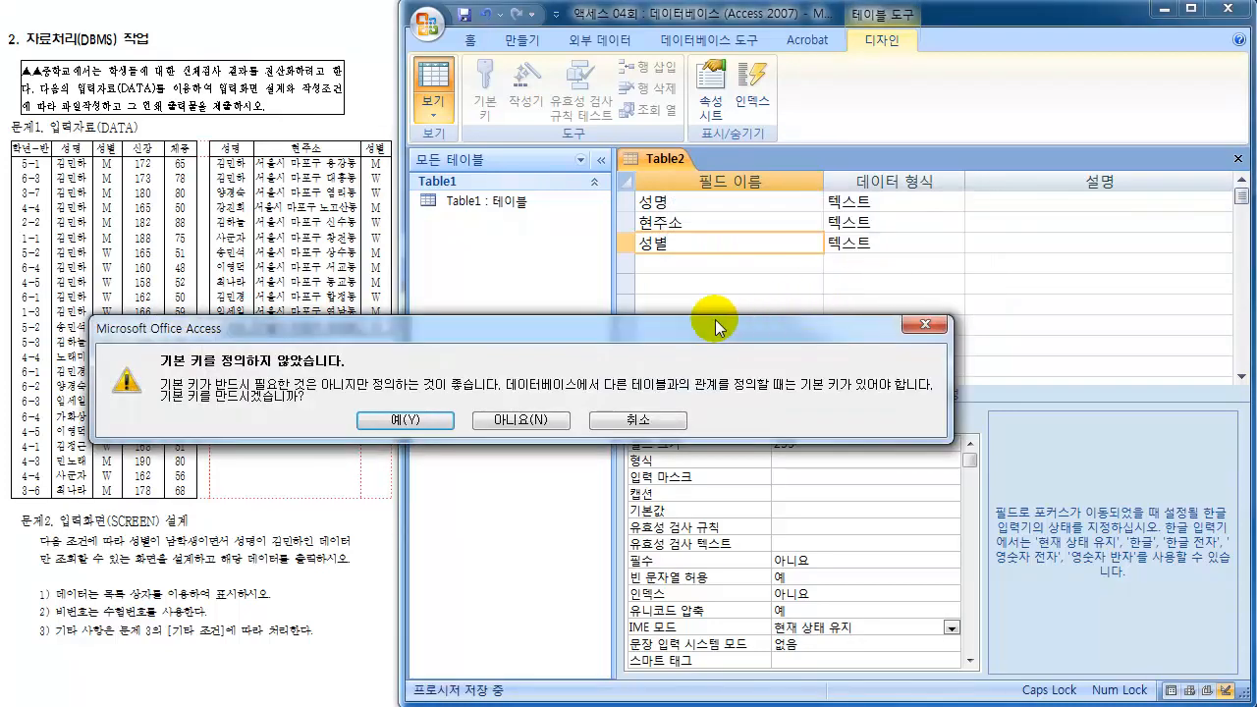
left_click_drag(666, 336, 873, 230)
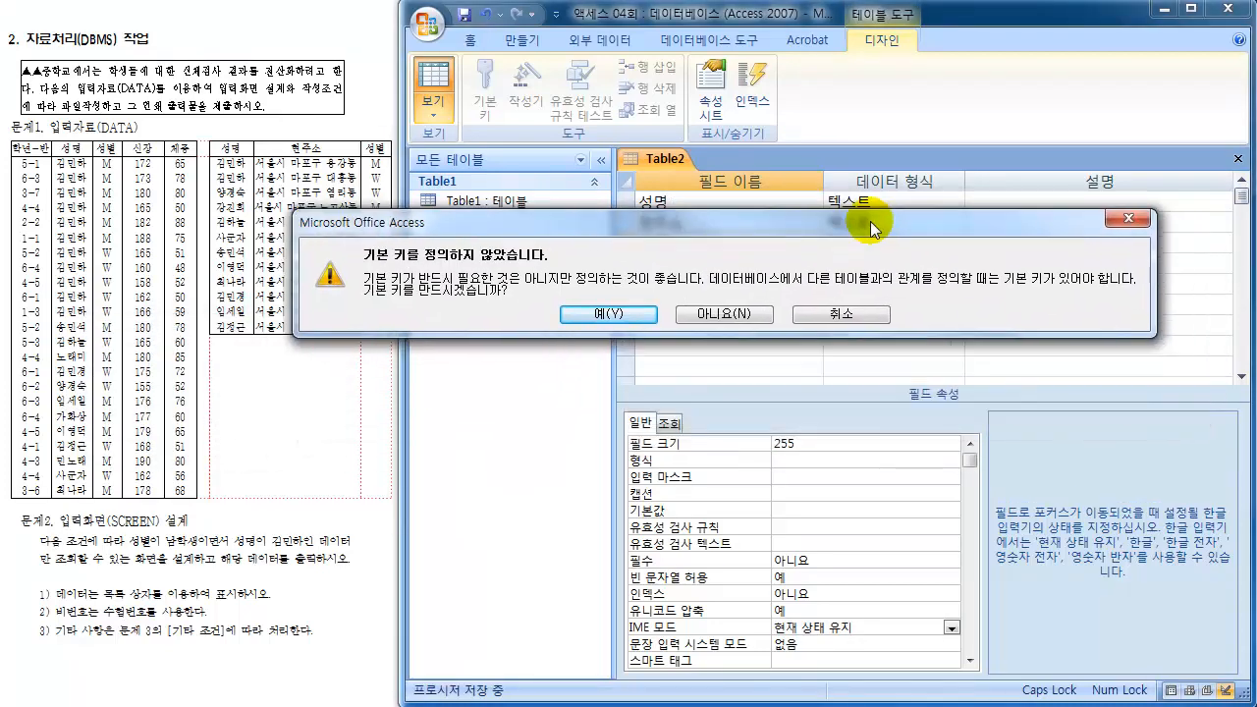
left_click(727, 316)
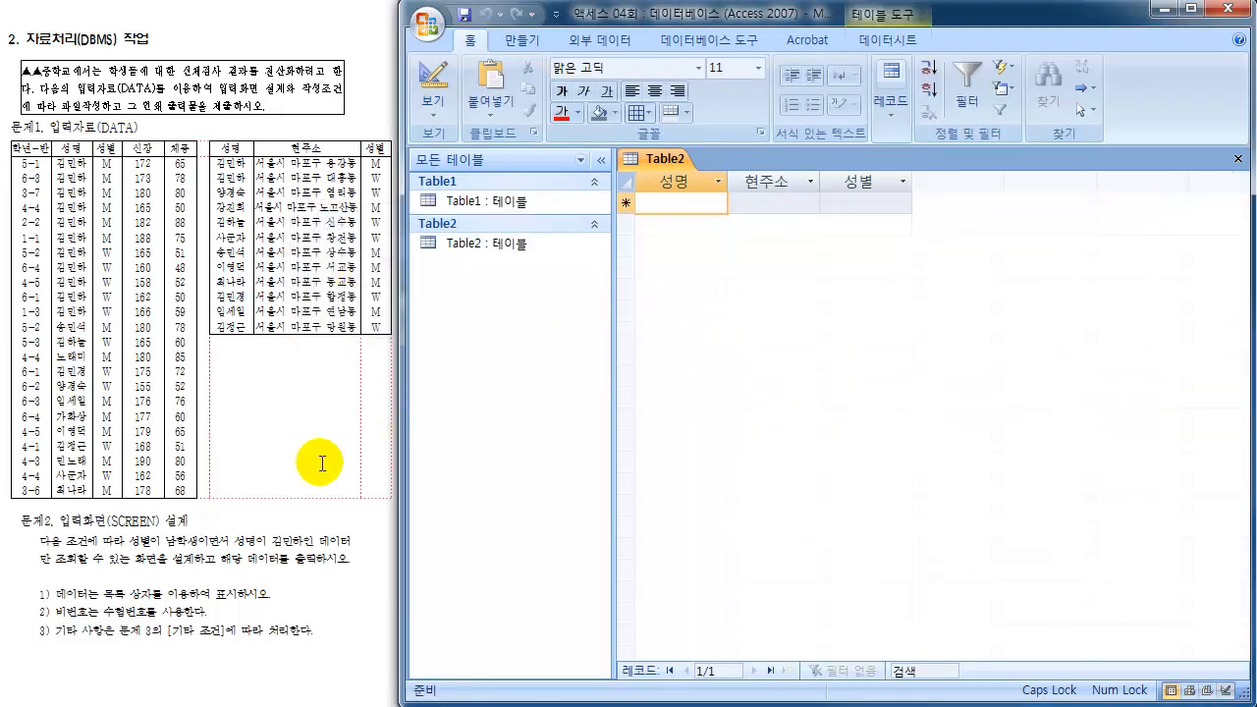
Step: Enter the first three student names from the exam's address list as the 성명 values of records 1 to 3 in Table2
type("김민하")
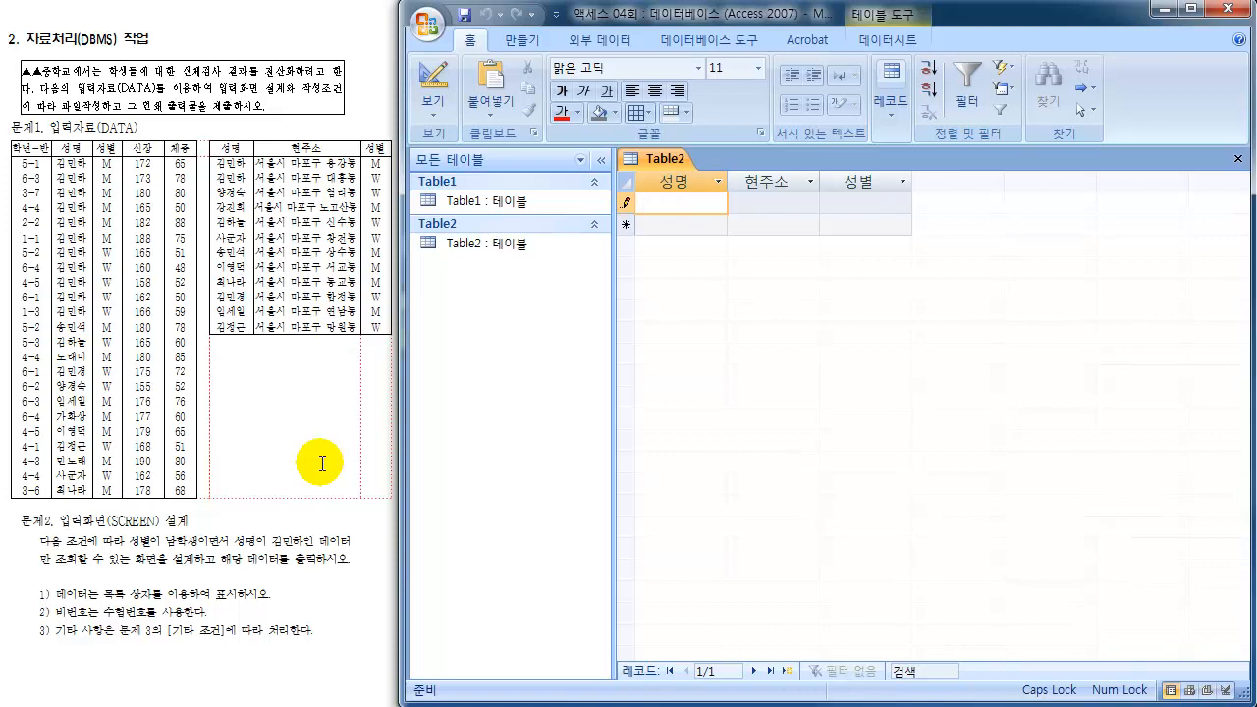
key("Down")
type("김민하")
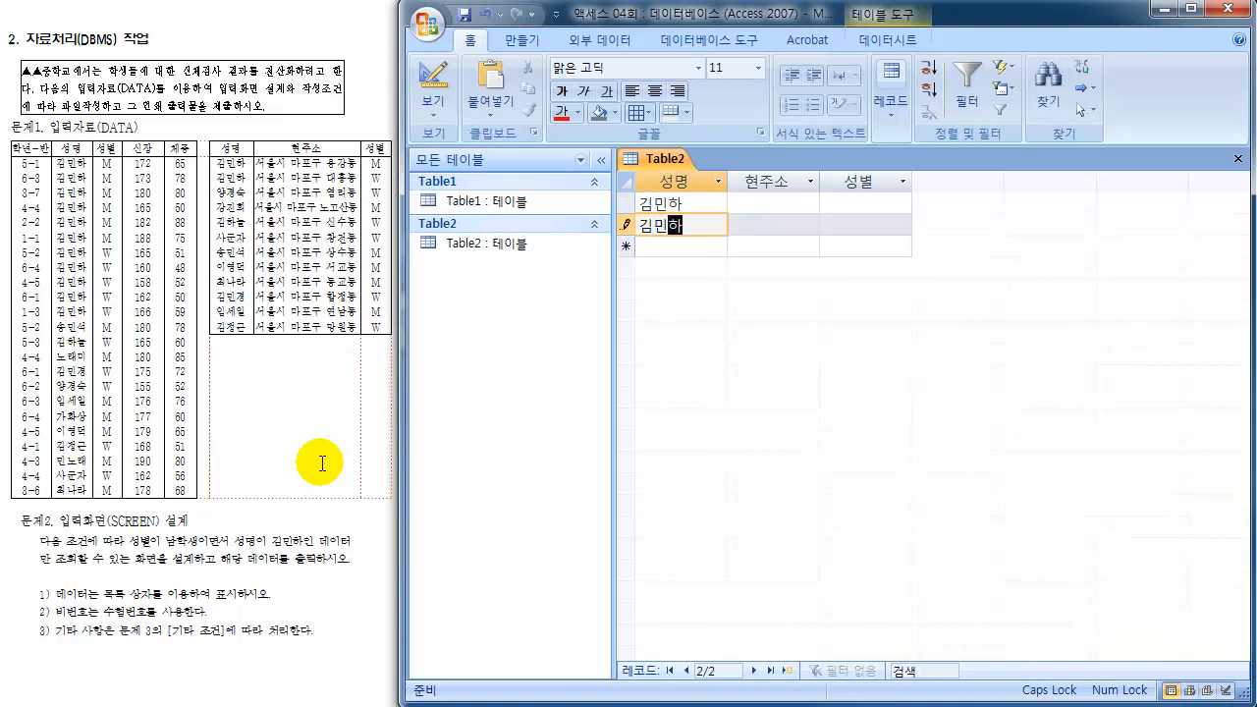
key("Down")
type("ㅇ양경숙")
key("Down")
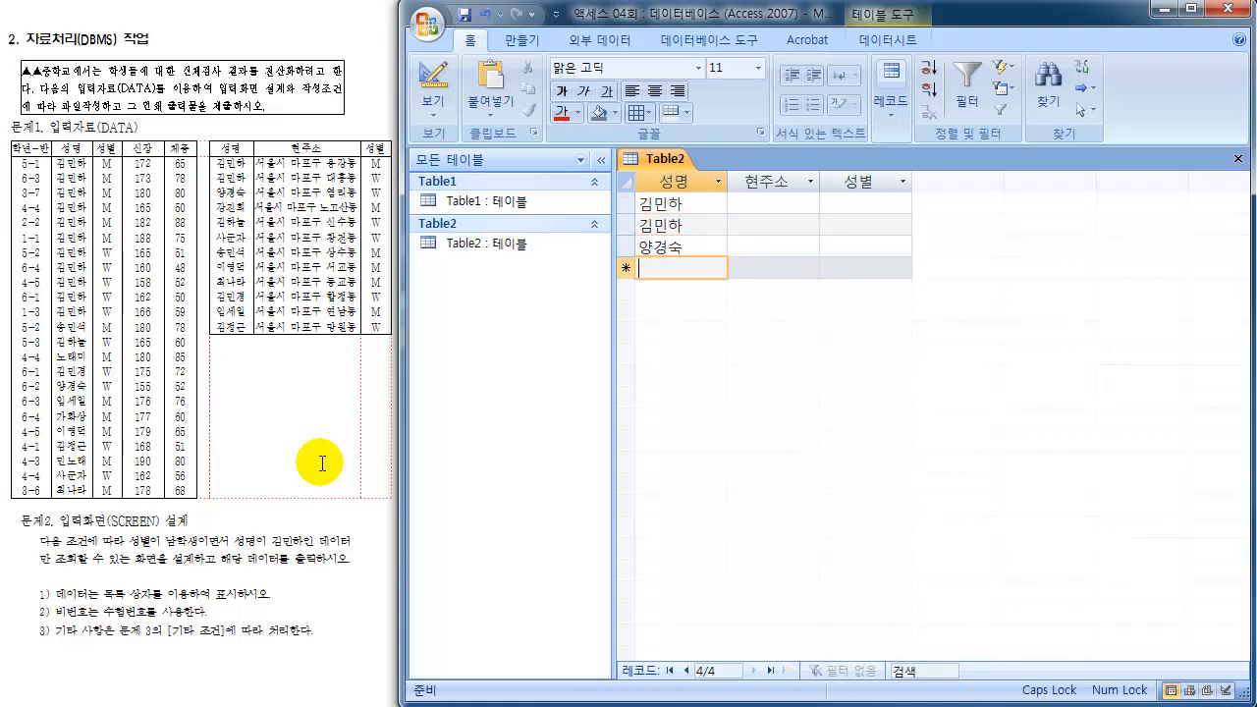
Step: Enter the fourth to sixth student names from the exam's address list as the 성명 values of records 4 to 6 in Table2
type("강진희")
key("Down")
type("김")
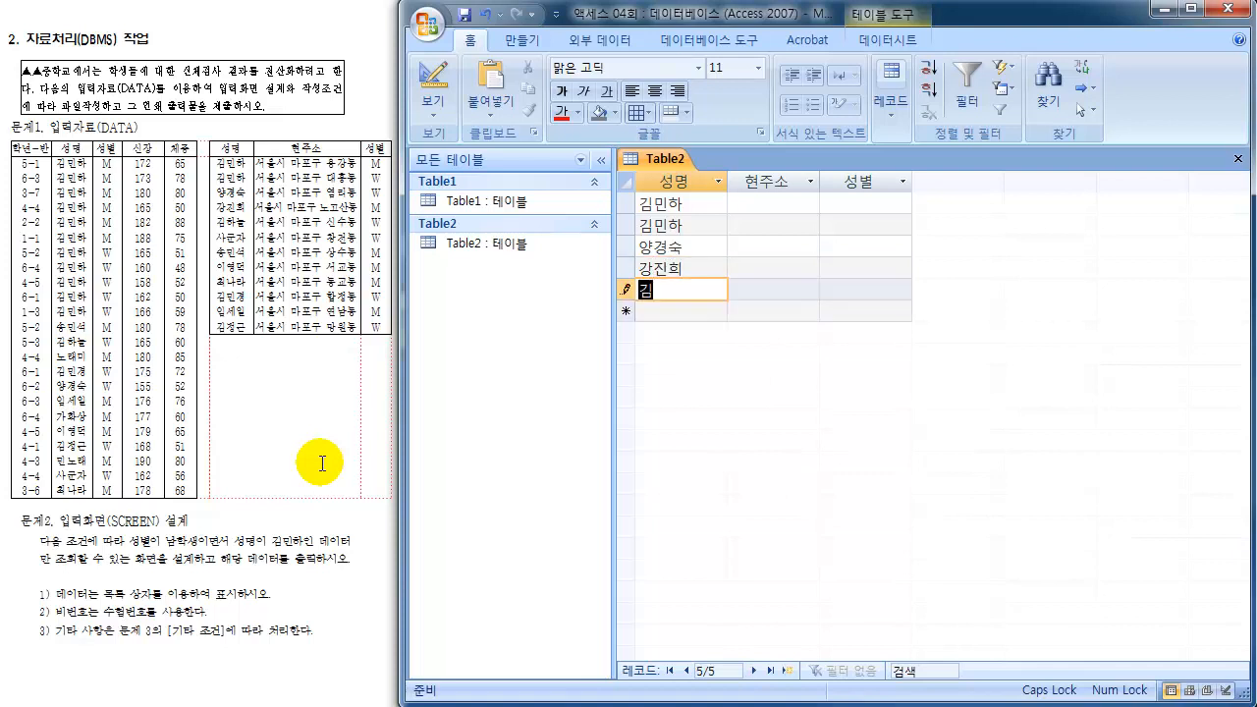
type("하ㄴ늘")
key("Down")
type("사군자")
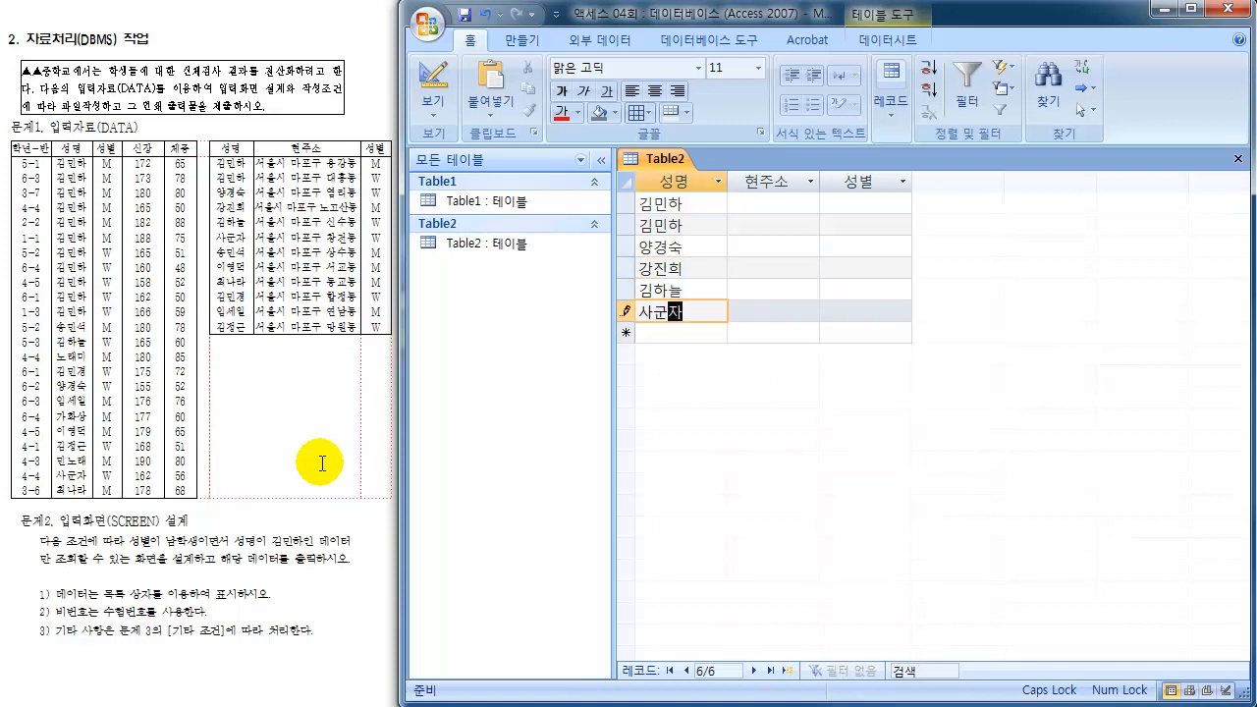
key("Down")
Step: Enter the seventh to ninth student names from the address list as the 성명 values of records 7 to 9
type("소송민석")
key("Down")
type("이영더")
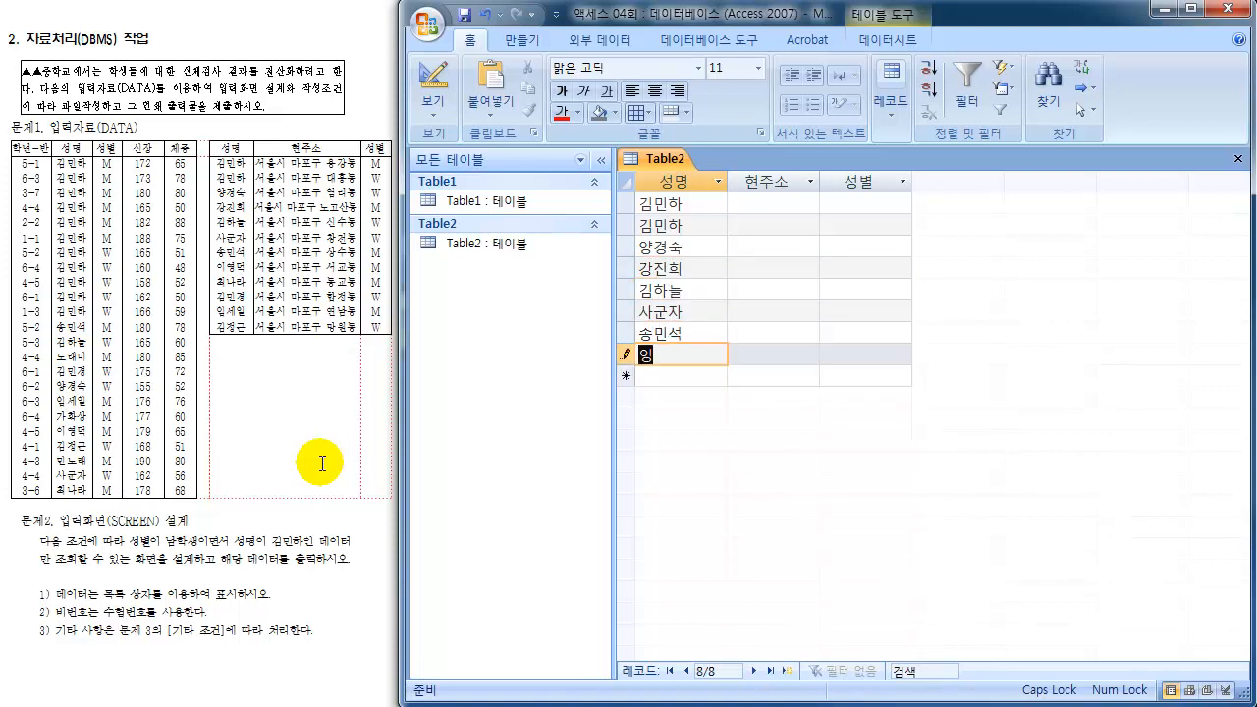
type("덕")
key("Down")
type("최나라")
key("Down")
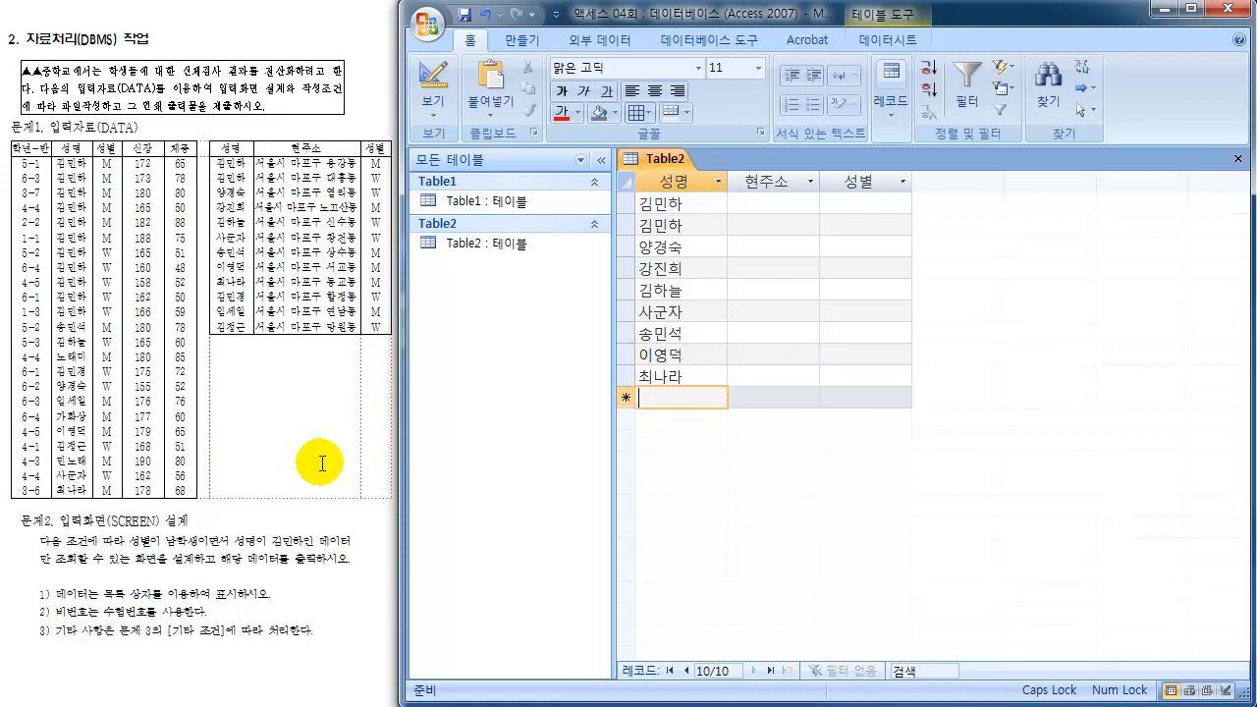
Step: Enter the tenth student's name from the address list as the 성명 value of record 10
type("김ㅣㄴ")
key("BackSpace")
key("BackSpace")
key("BackSpace")
key("BackSpace")
type("김")
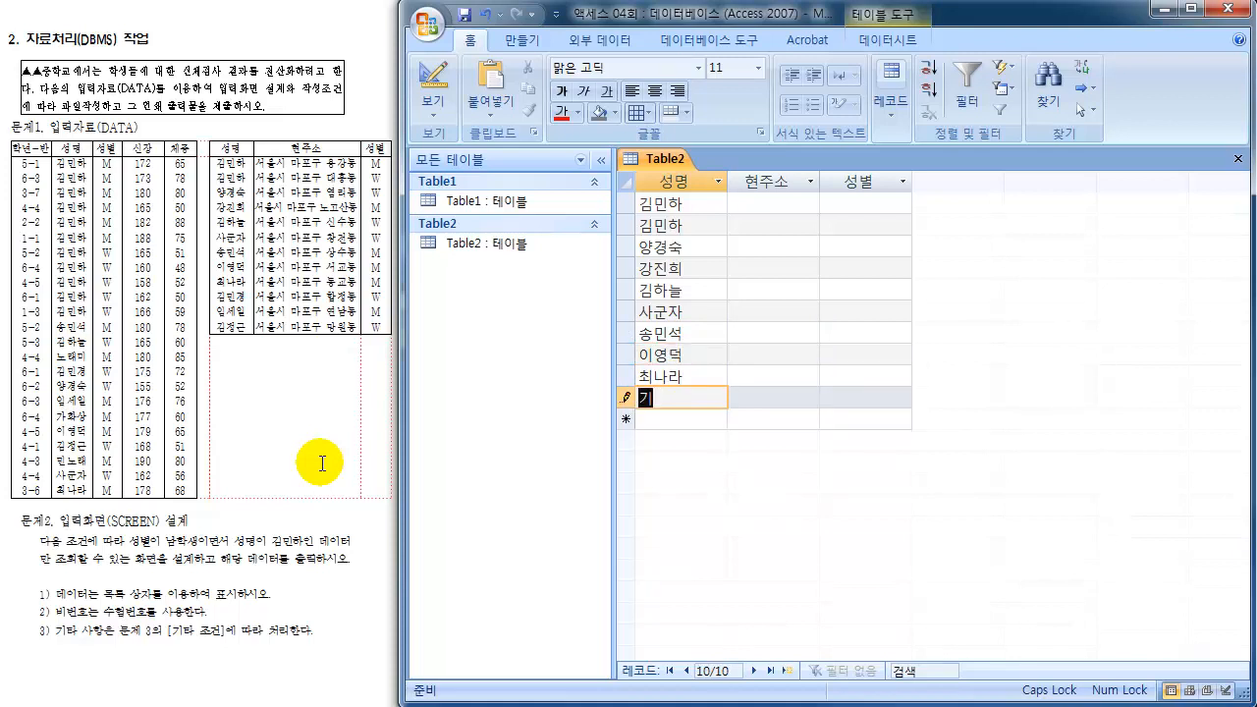
type("민경")
key("Down")
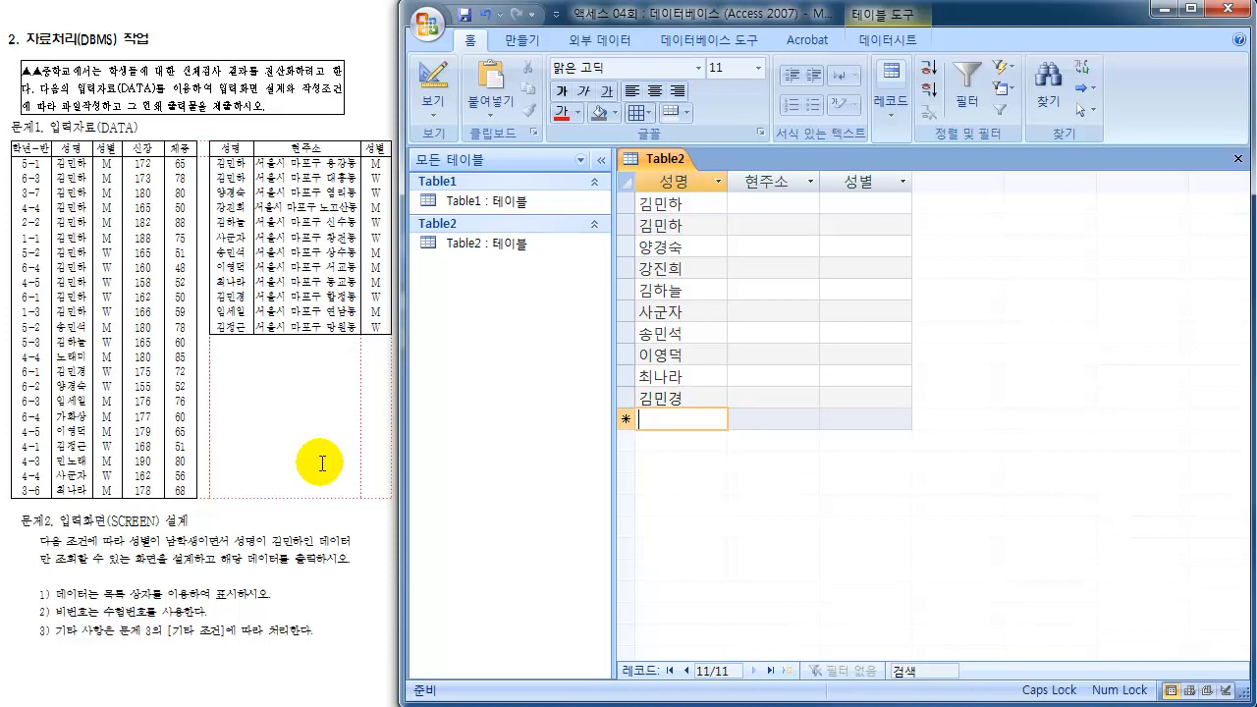
Step: Enter the last two student names from the address list as the 성명 values of records 11 and 12
type("임세일")
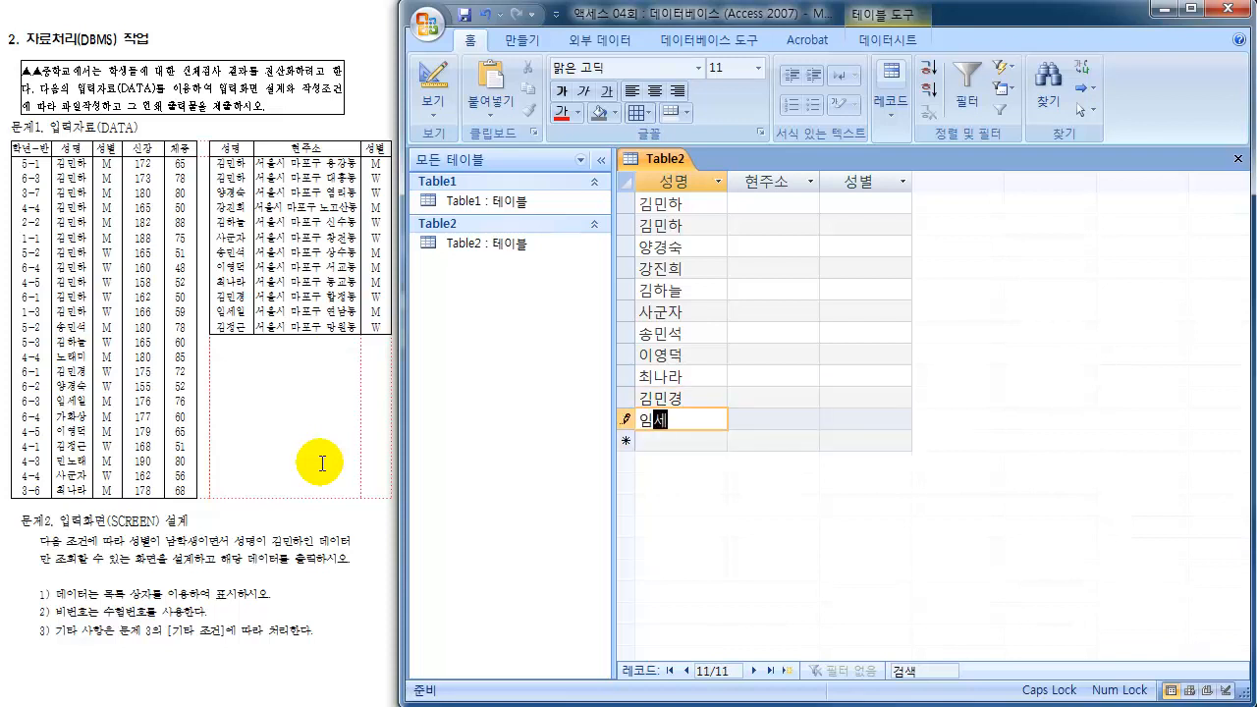
key("Down")
type("ㅈ")
key("BackSpace")
type("김정근")
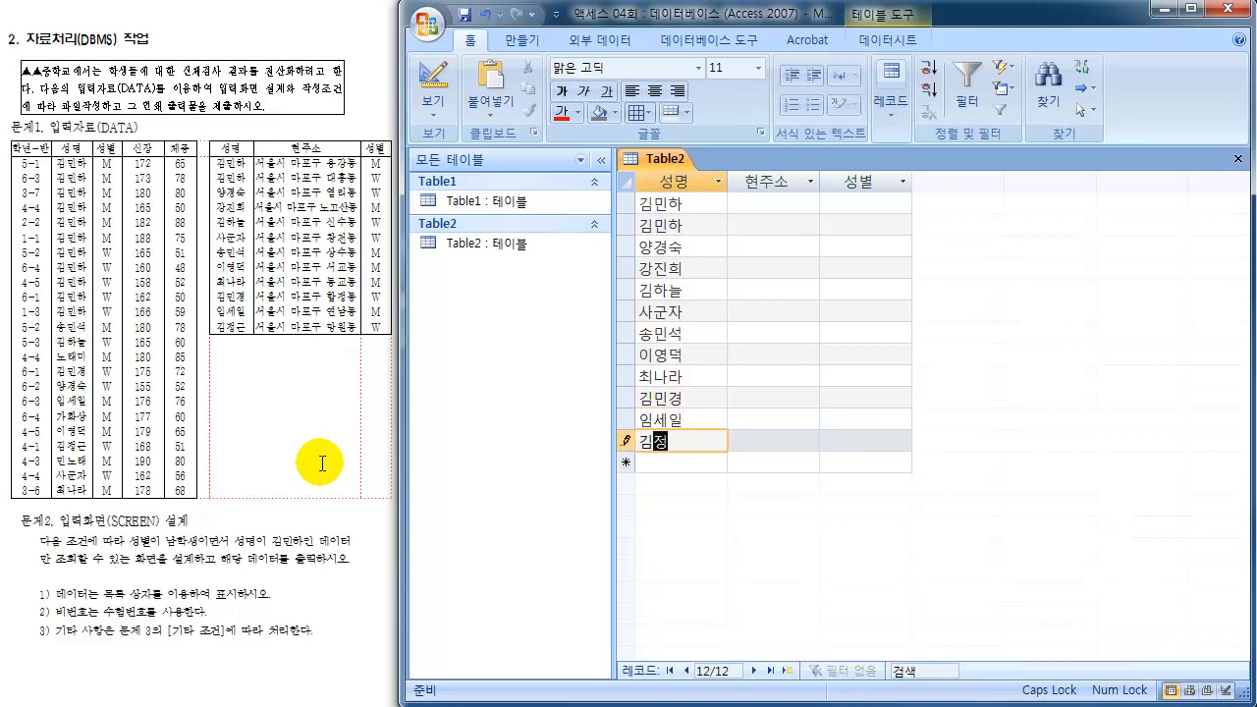
key("Down")
Step: Enter the first student's full address from the exam's list as the 현주소 value of record 1
key("Tab")
key("Up")
key("Up")
key("Up")
key("Up")
key("Up")
key("Up")
key("Up")
key("Up")
key("Up")
key("Up")
key("Up")
key("Up")
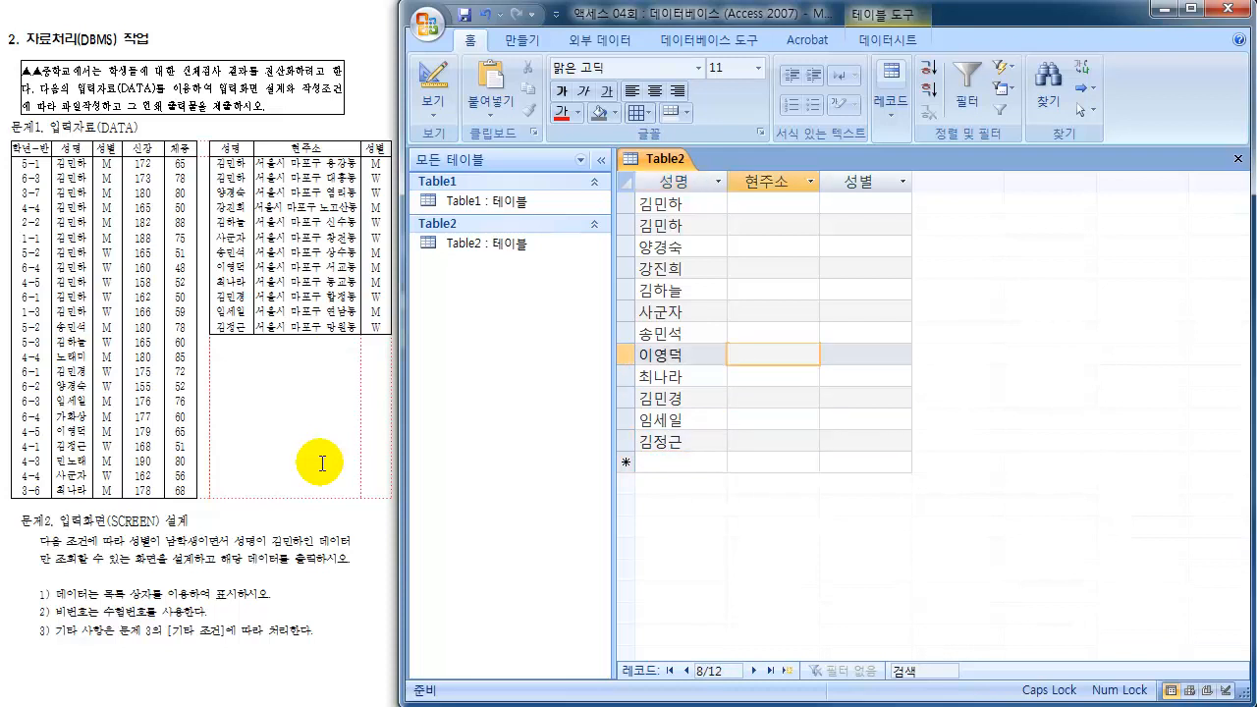
type("서울시 마")
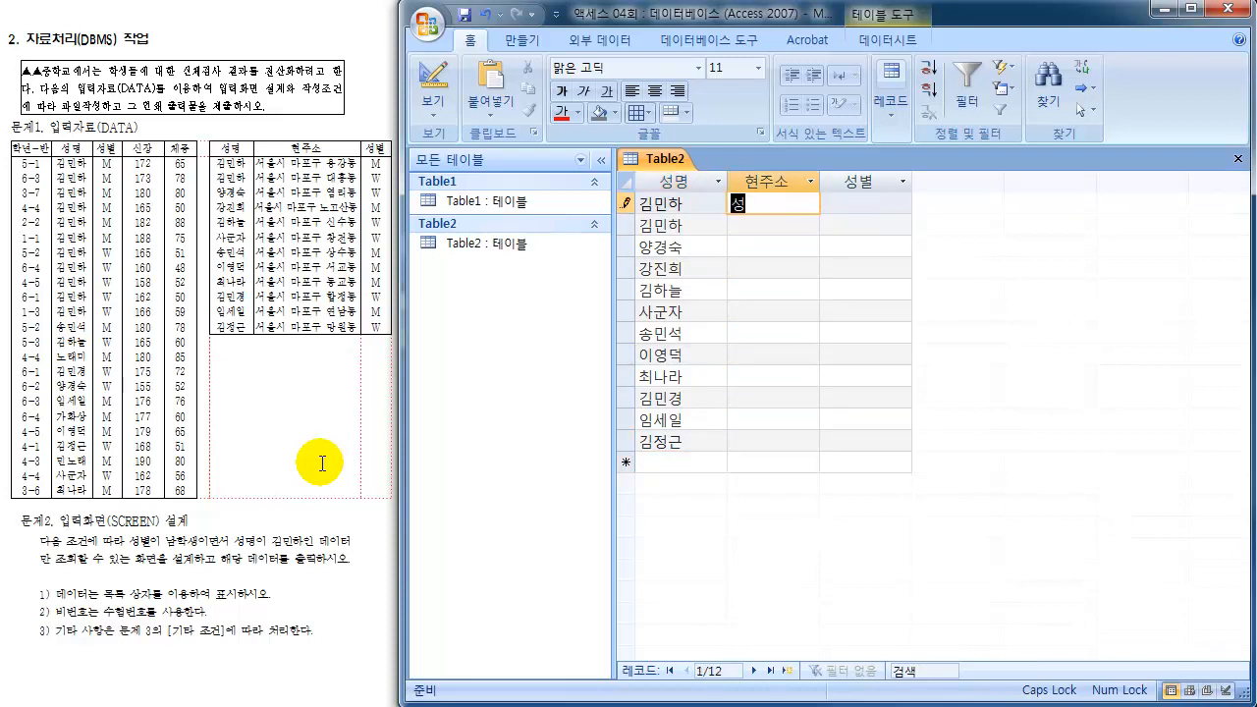
type("포구 용")
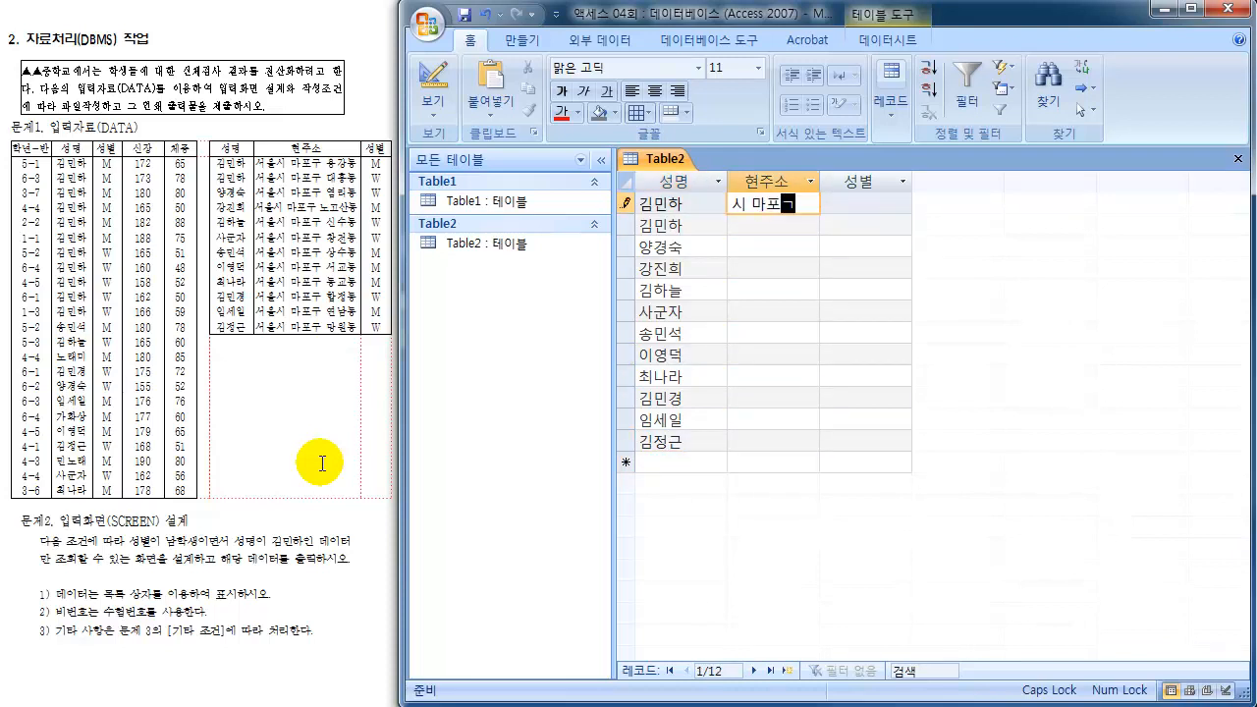
type("강동")
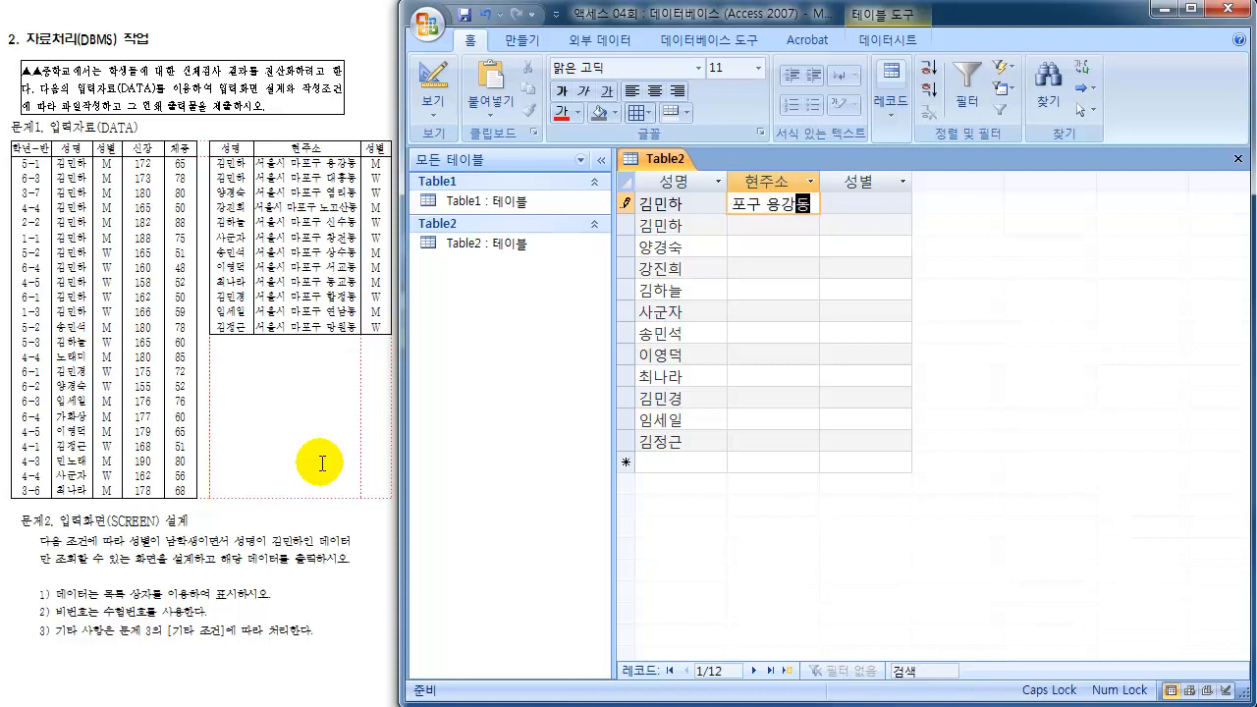
key("Down")
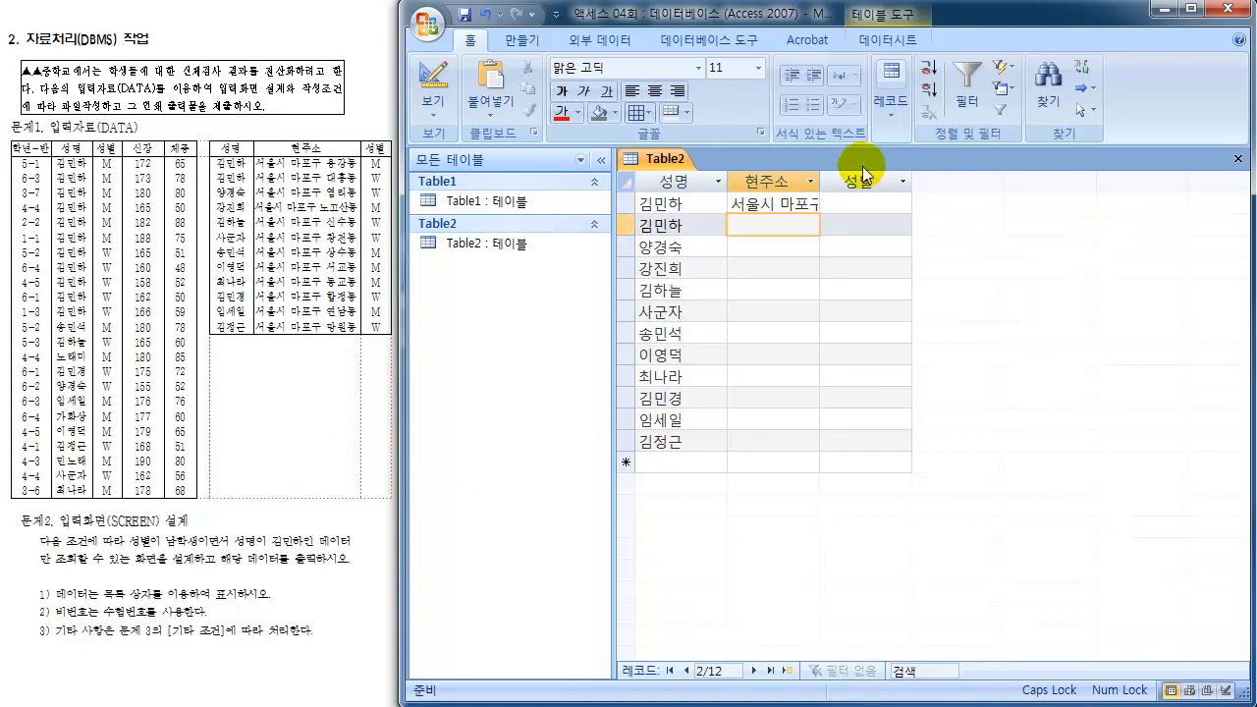
Step: Widen the 현주소 column to fit the full address and copy the city and district part of record 1's address
left_click_drag(819, 178, 921, 177)
left_click(831, 203)
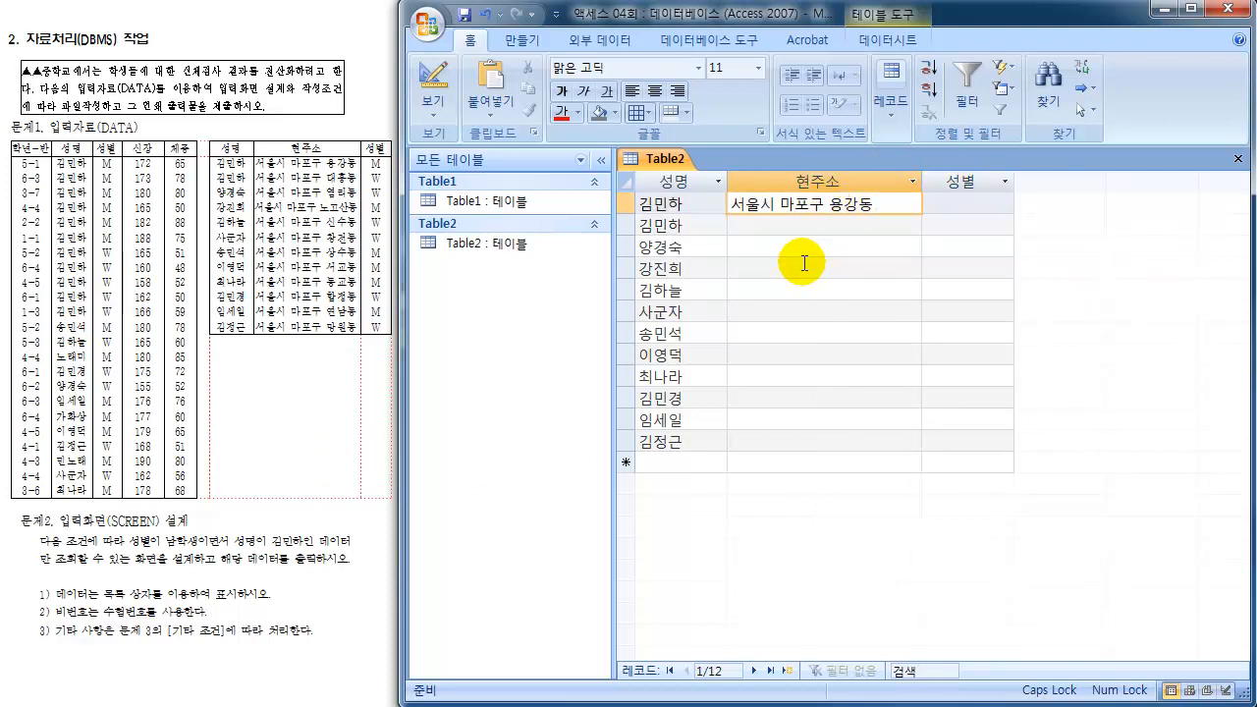
key("shift+Home")
key("ctrl+c")
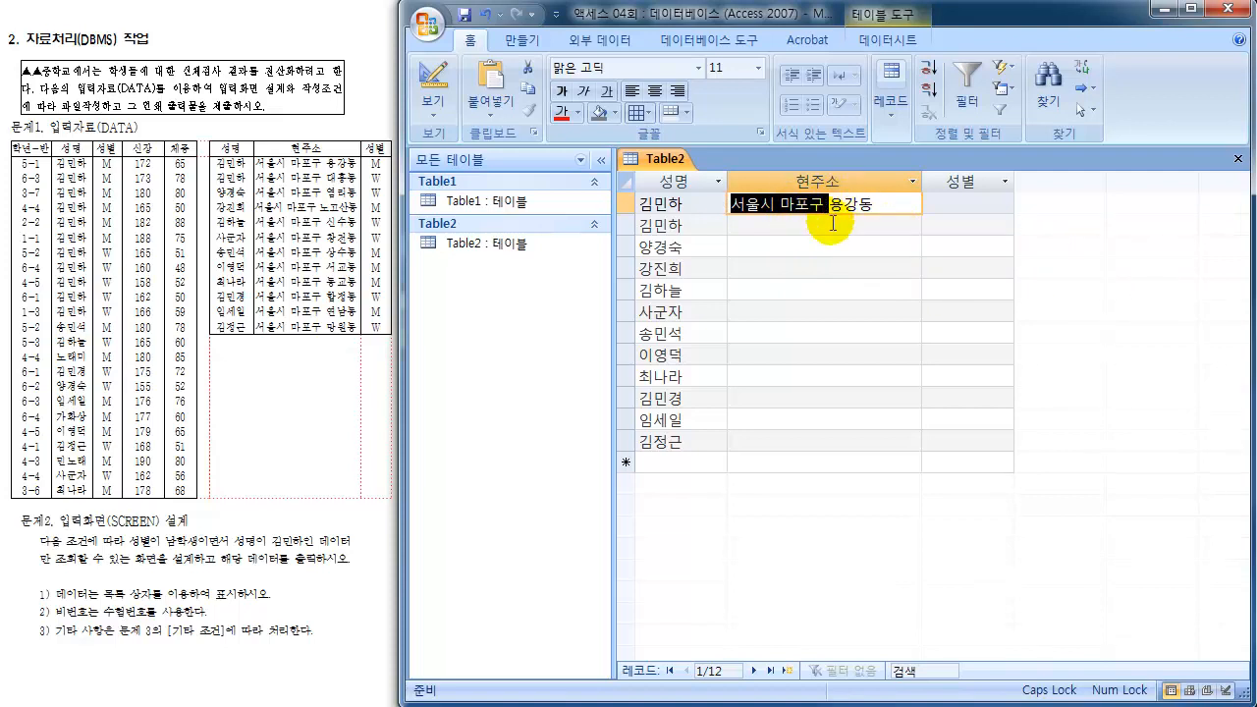
Step: Fill the 현주소 values of records 2 and 3 with the copied city and district plus each student's neighbourhood from the exam list
left_click(738, 224)
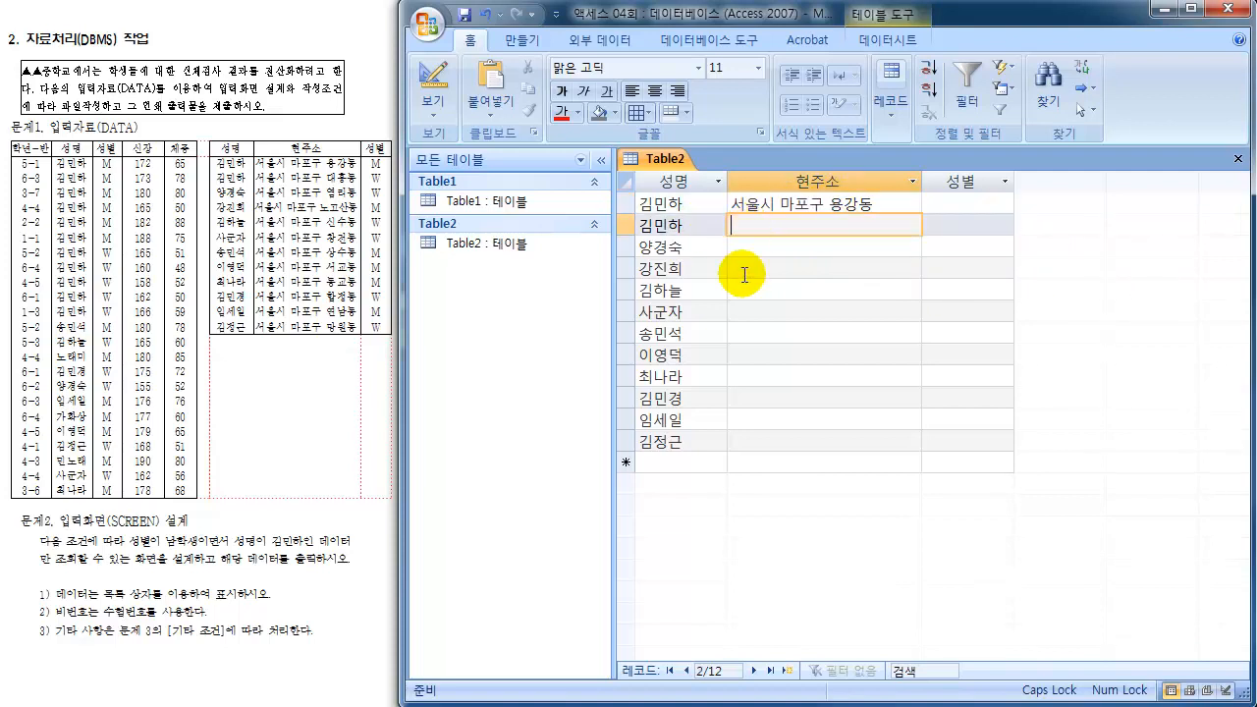
key("ctrl+v")
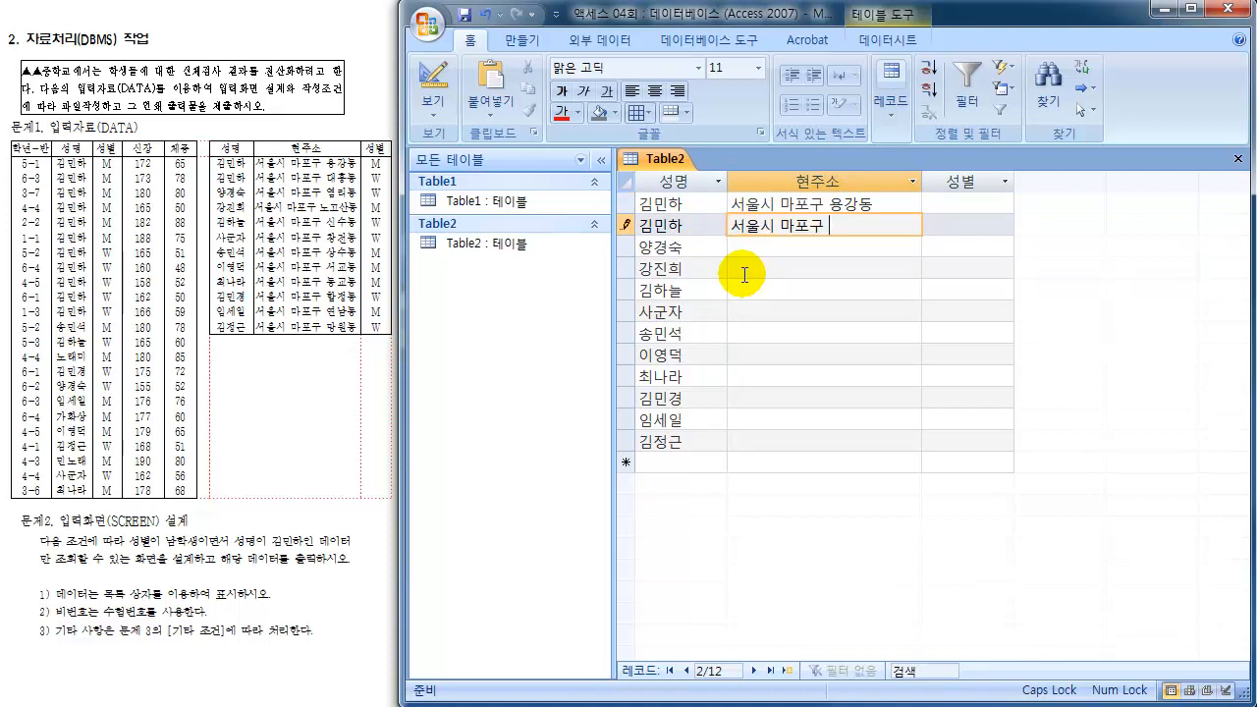
type("대흥동")
key("Down")
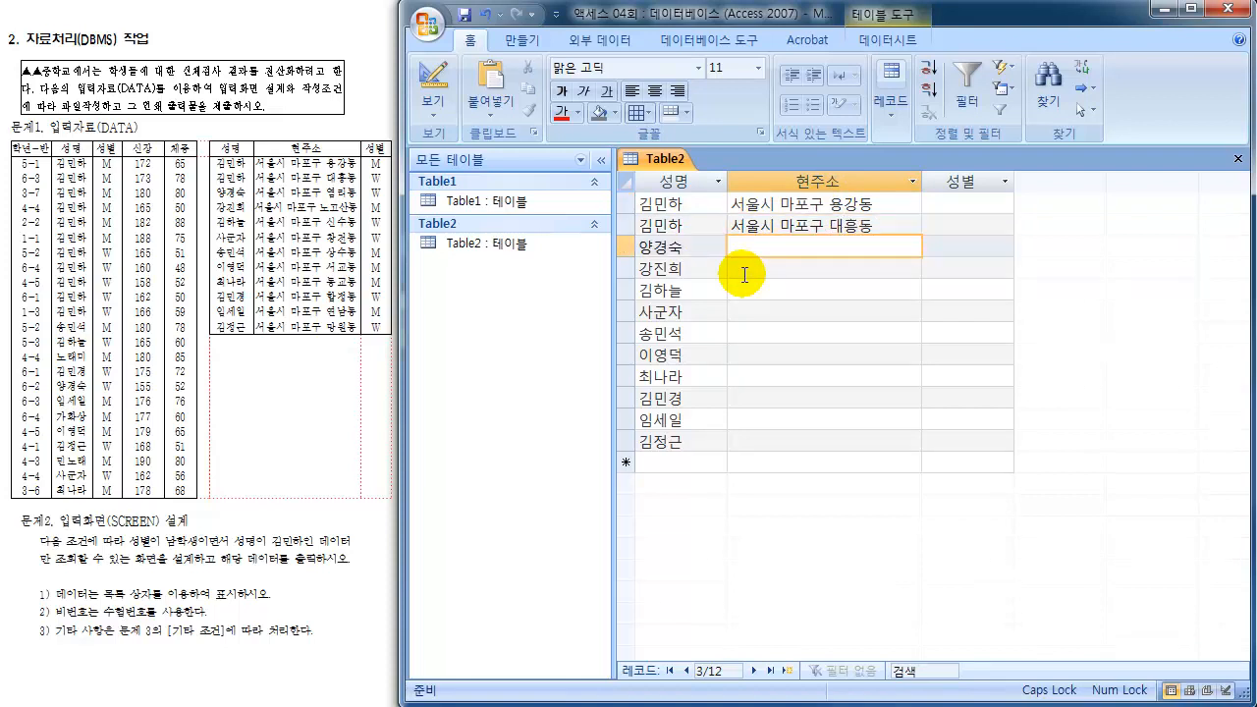
key("ctrl+v")
type("염리동")
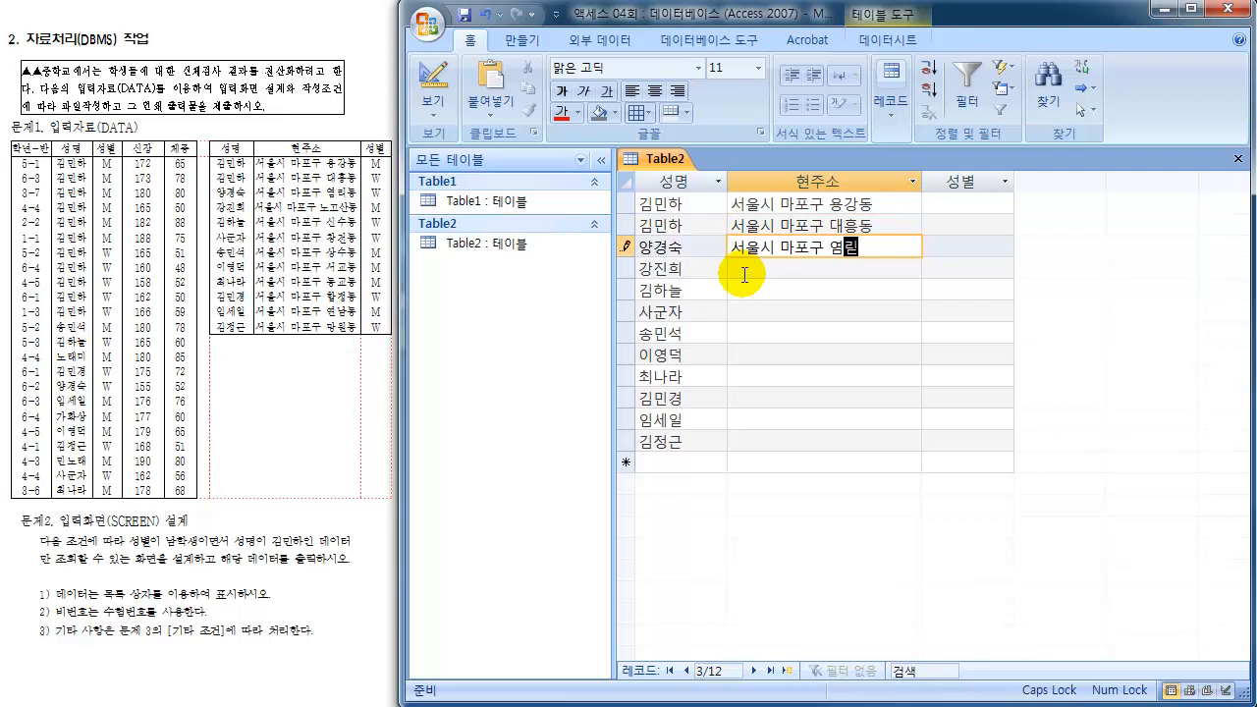
key("Down")
Step: Fill the 현주소 values of records 4 and 5 with the copied city and district plus the listed neighbourhoods
key("ctrl+v")
type("노고산동")
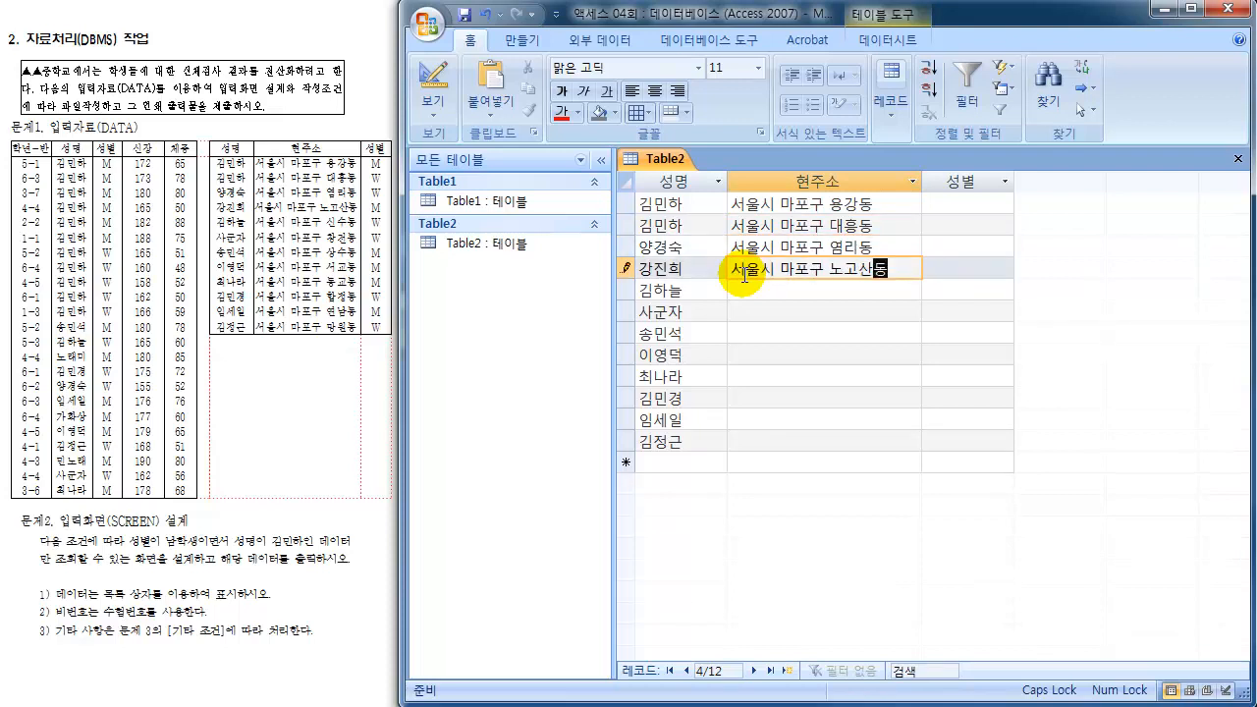
key("Down")
key("ctrl+v")
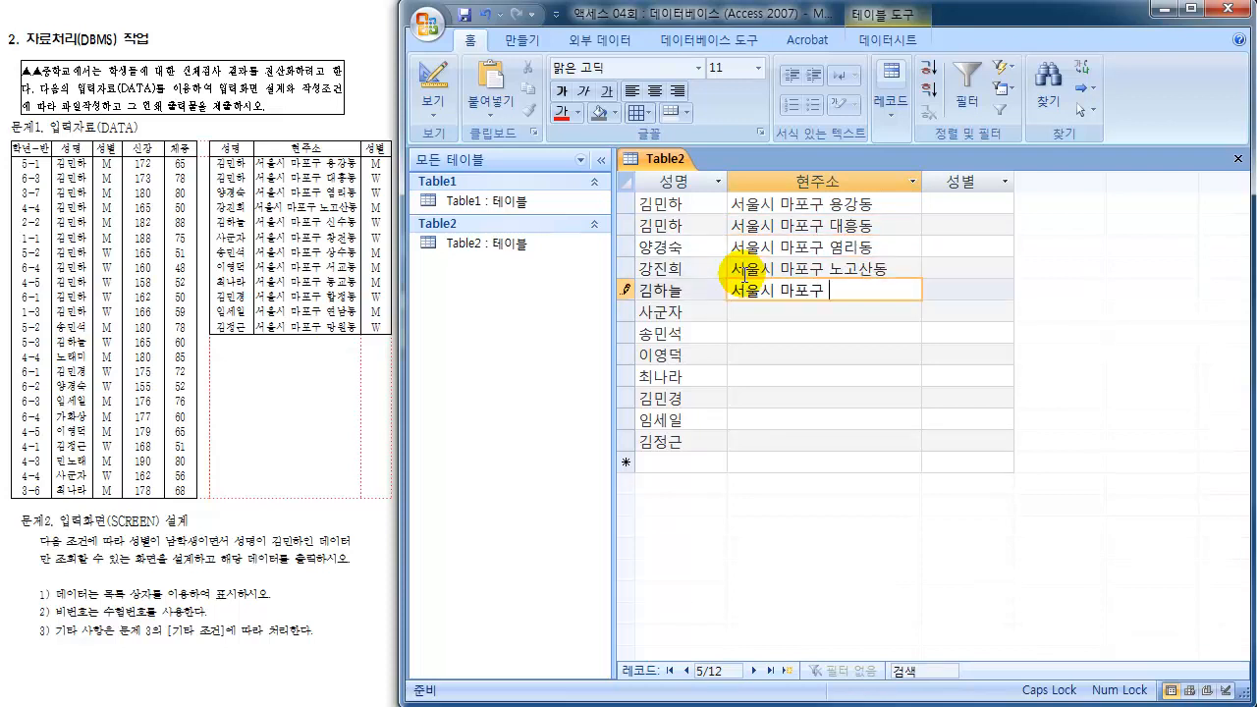
type("신수동")
key("Down")
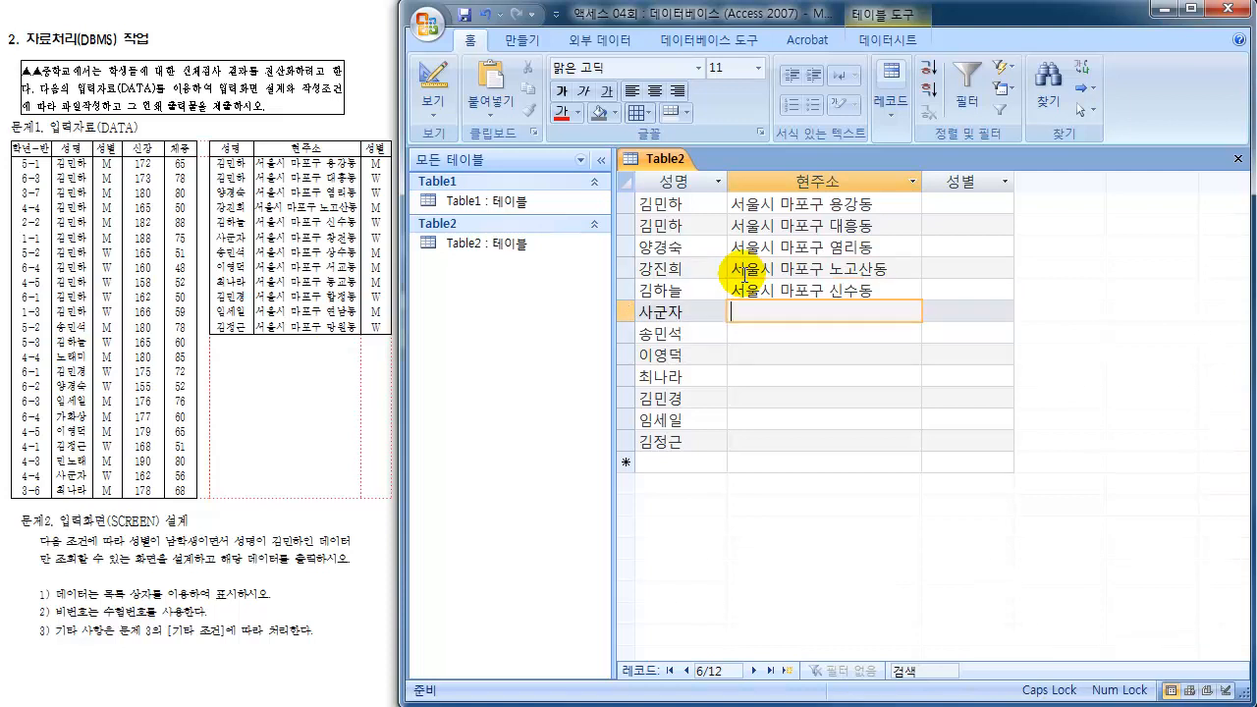
Step: Fill the 현주소 value of record 6 with the copied city and district, correcting the neighbourhood name to match the exam list
key("ctrl+v")
type("창전ㄷ")
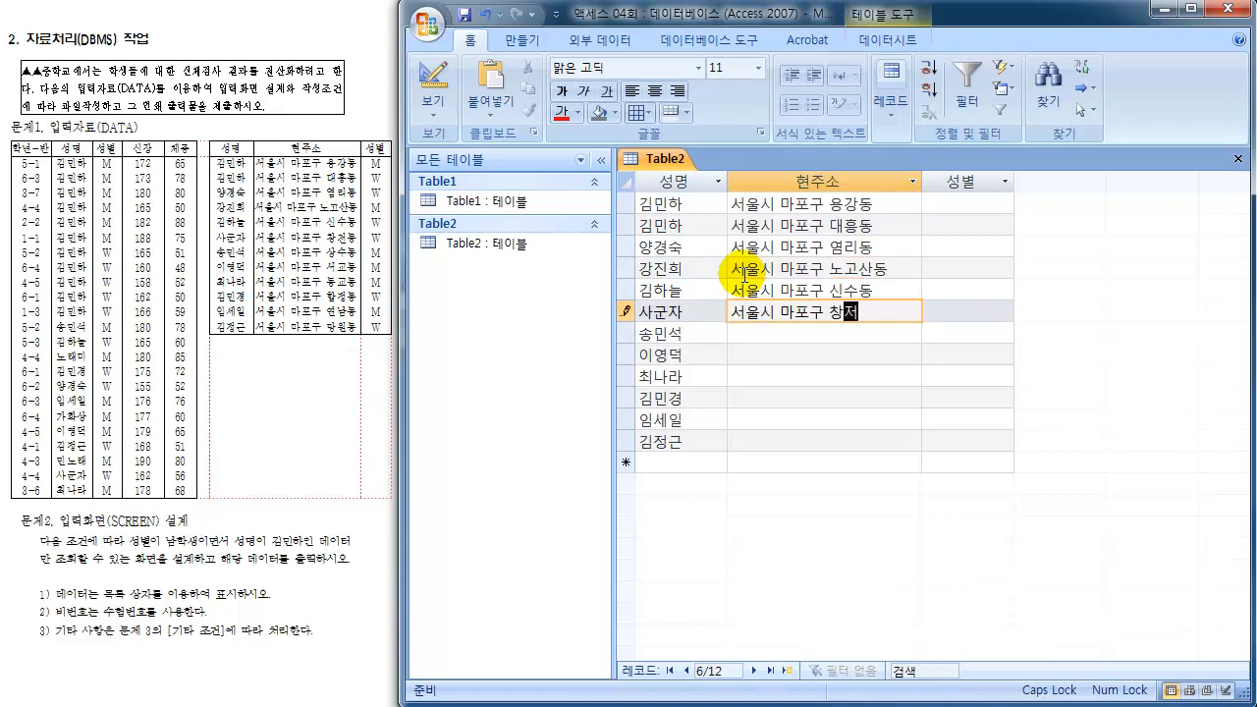
key("BackSpace")
key("BackSpace")
key("BackSpace")
key("BackSpace")
type("천동")
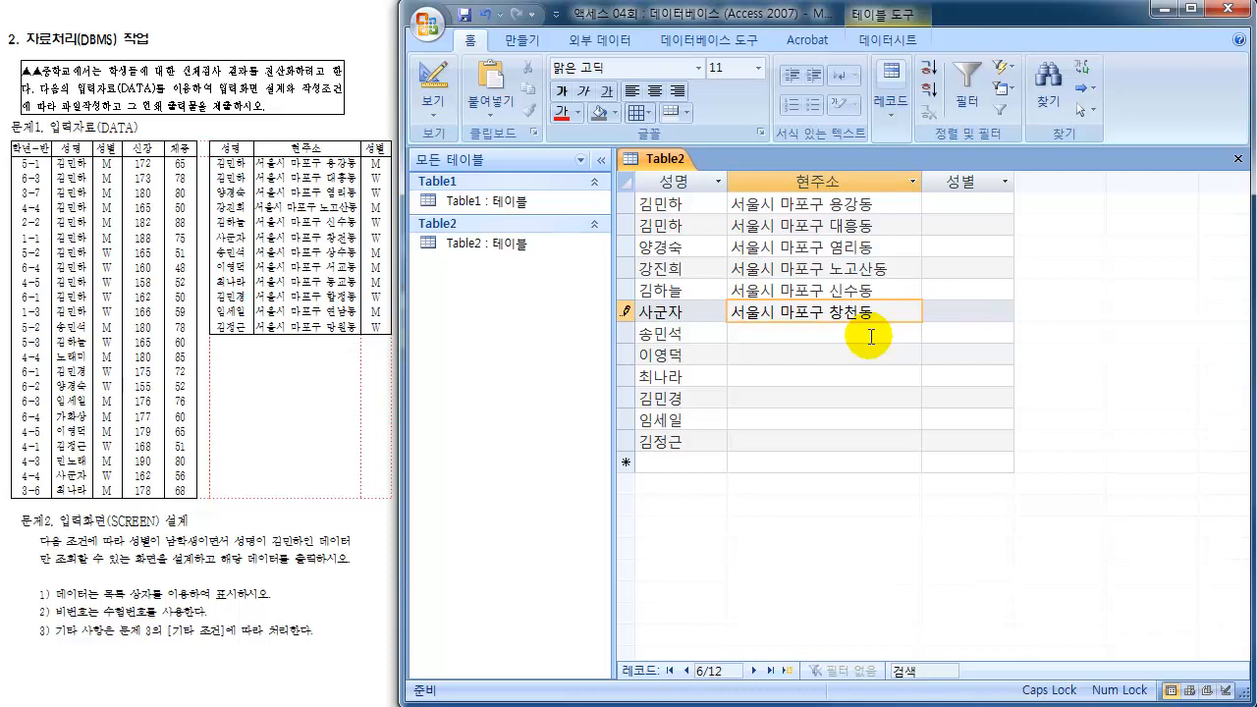
key("BackSpace")
type("ㅊ")
left_click(871, 337)
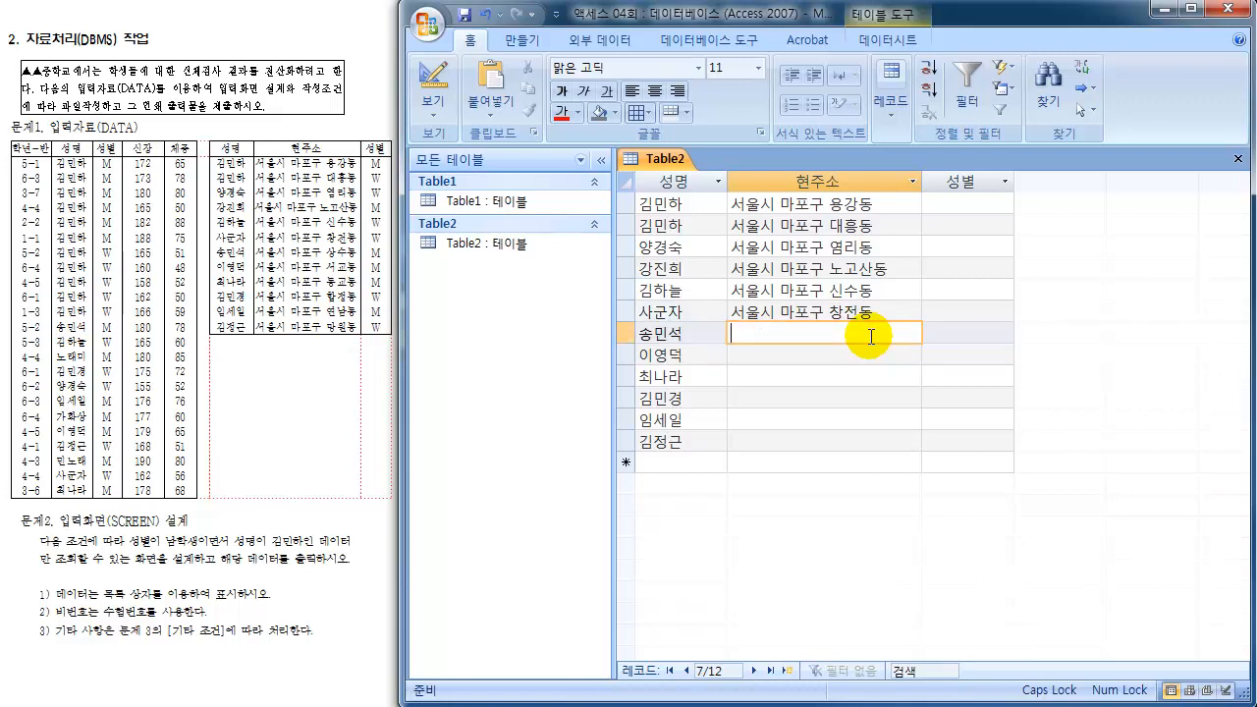
Step: Fill the 현주소 values of records 7 and 8 with the copied city and district plus the listed neighbourhoods
key("ctrl+v")
type("상수동")
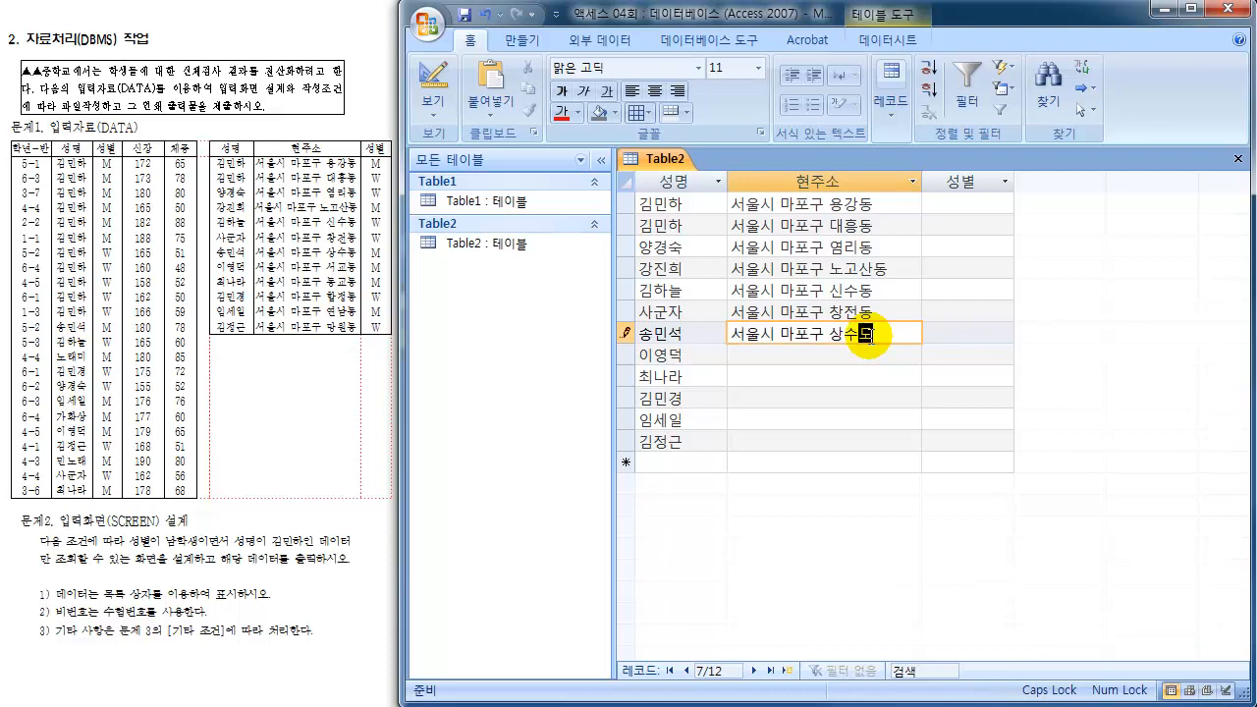
key("Down")
key("ctrl+v")
type("서교동")
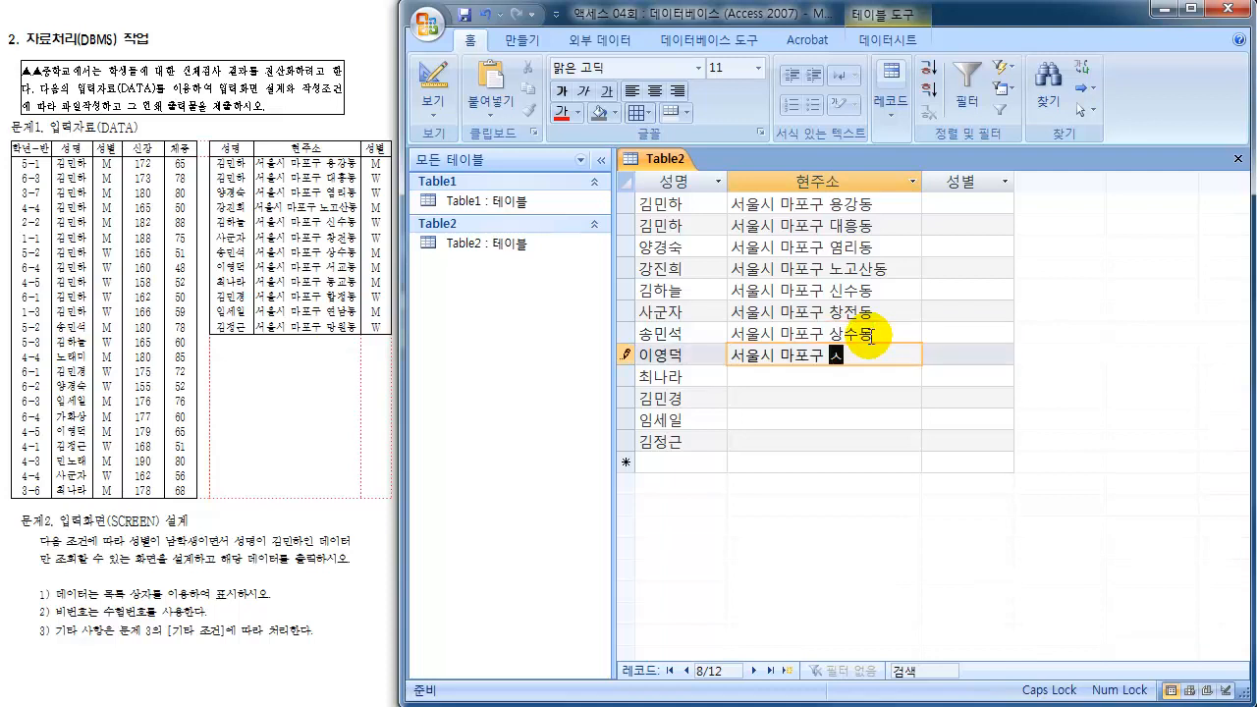
key("Down")
Step: Complete the 현주소 value of record 9 with the copied city and district plus the neighbourhood, checking it on the enlarged exam sheet
key("ctrl+v")
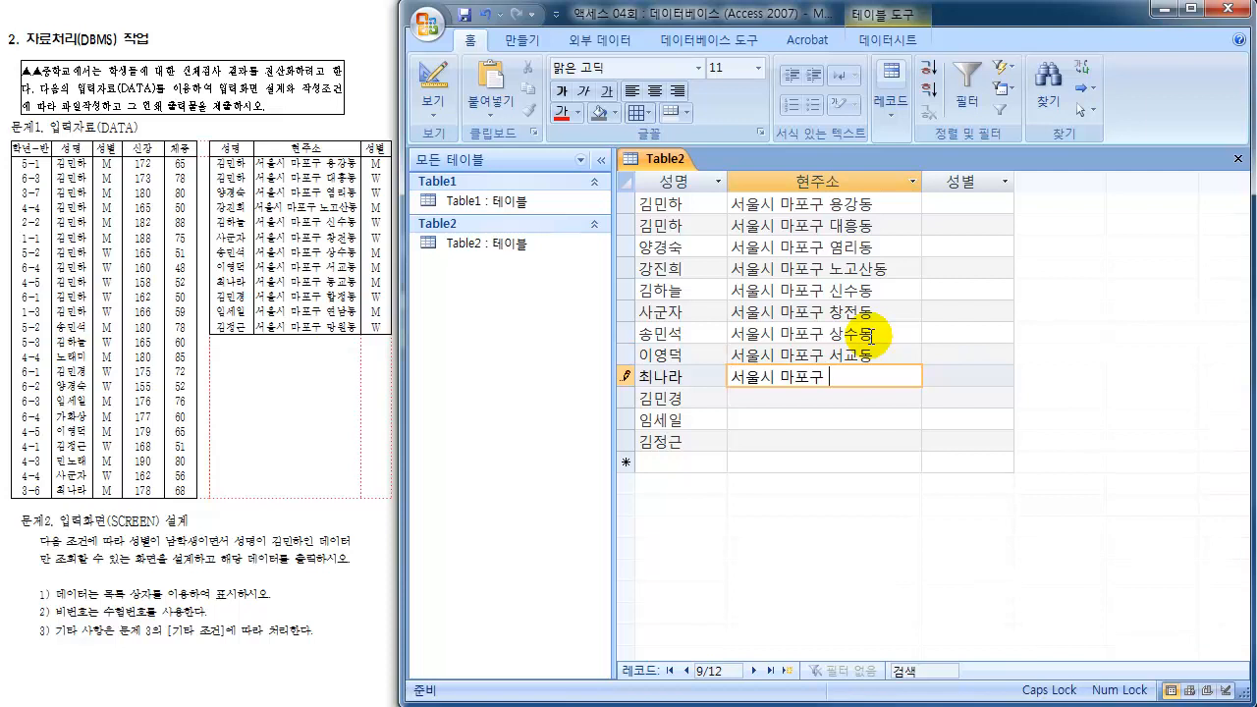
left_click(327, 282)
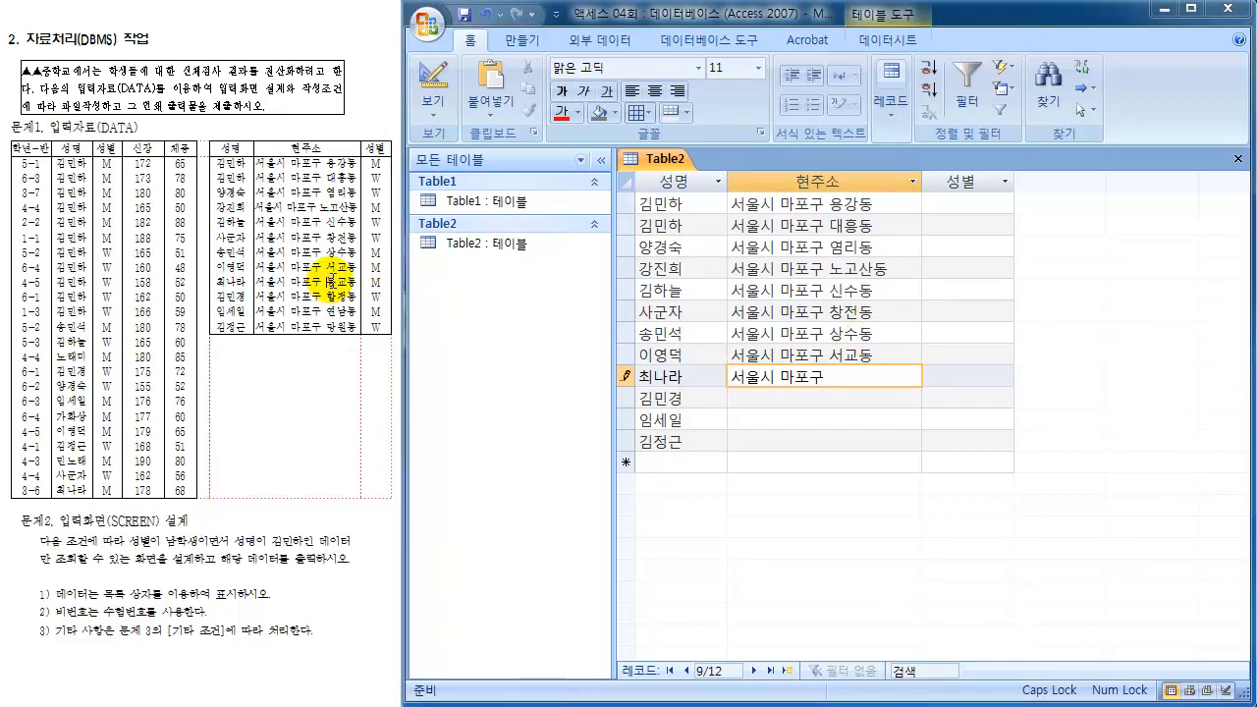
scroll(327, 282, "up", 3)
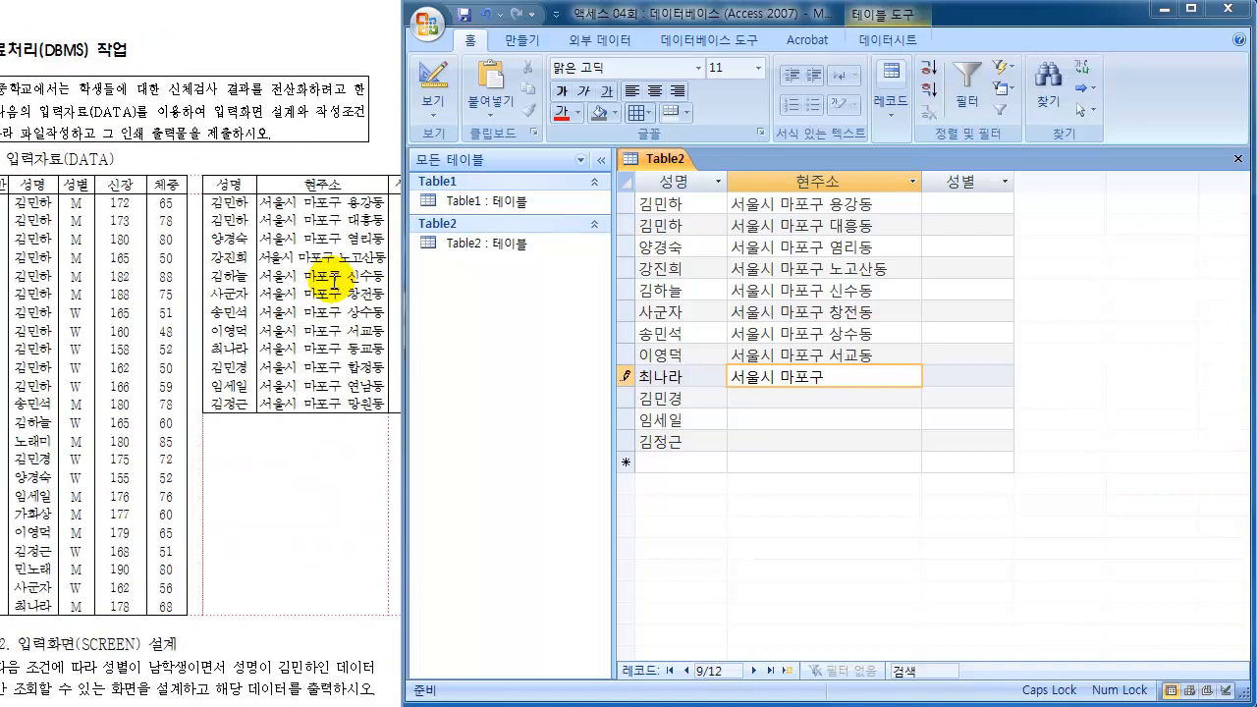
scroll(200, 393, "right", 4)
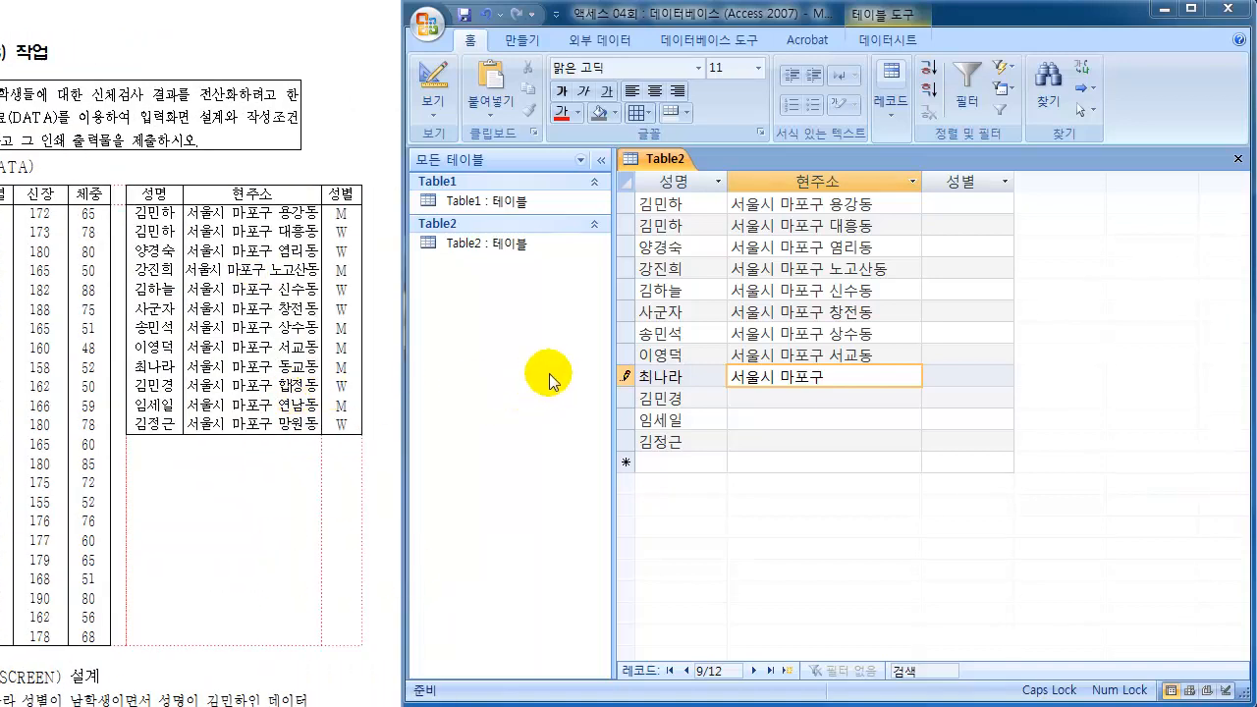
left_click(847, 376)
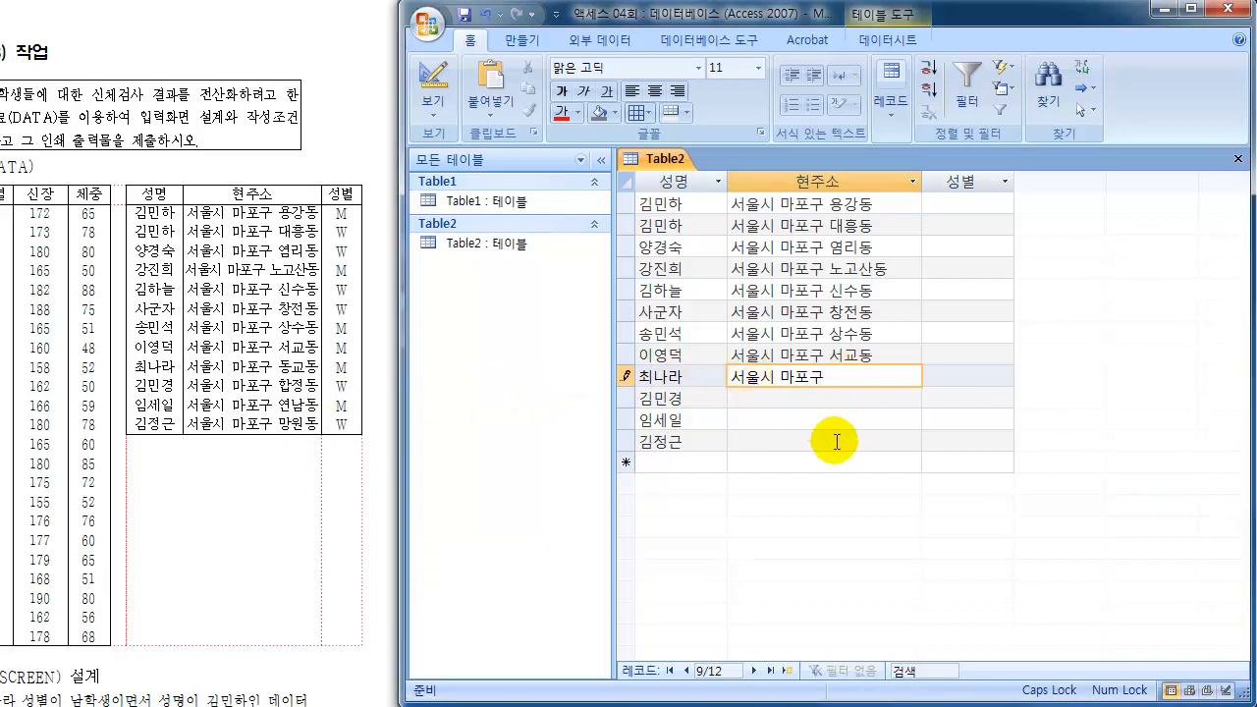
type("동교동")
key("Down")
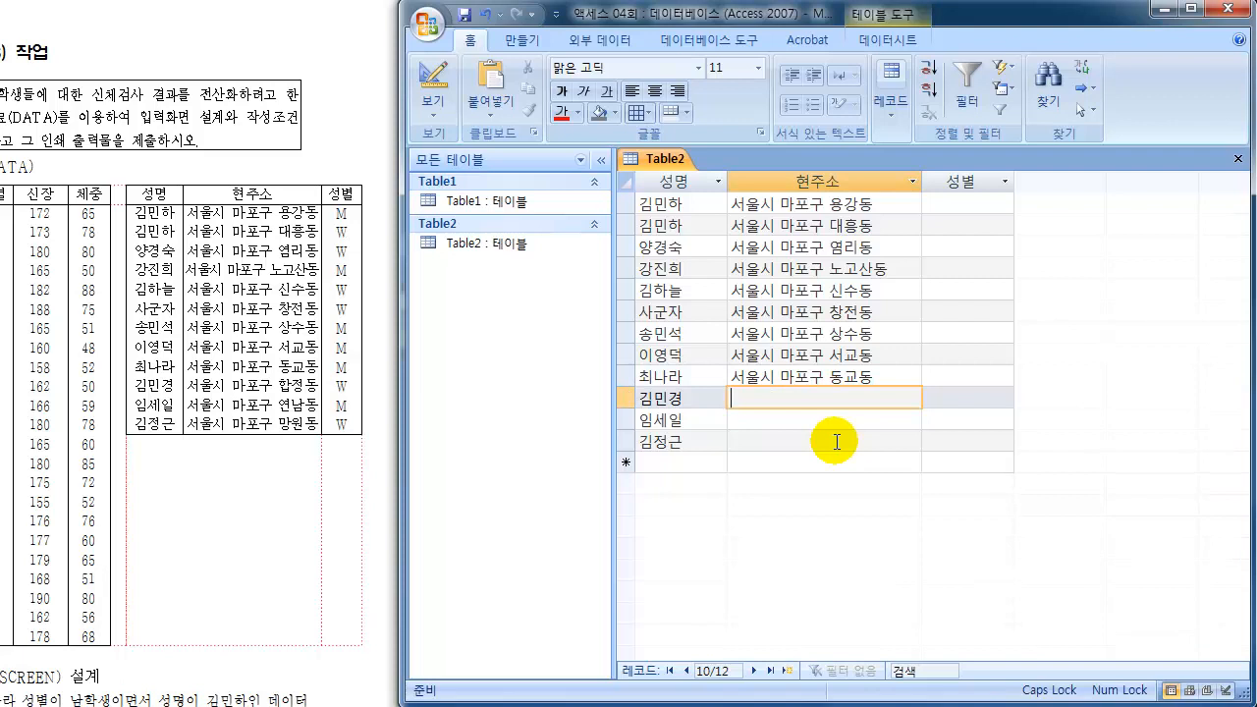
Step: Fill the 현주소 values of records 10 and 11 with the same city and district plus the listed neighbourhoods
type("서울시 마포구")
type("합정동")
key("Down")
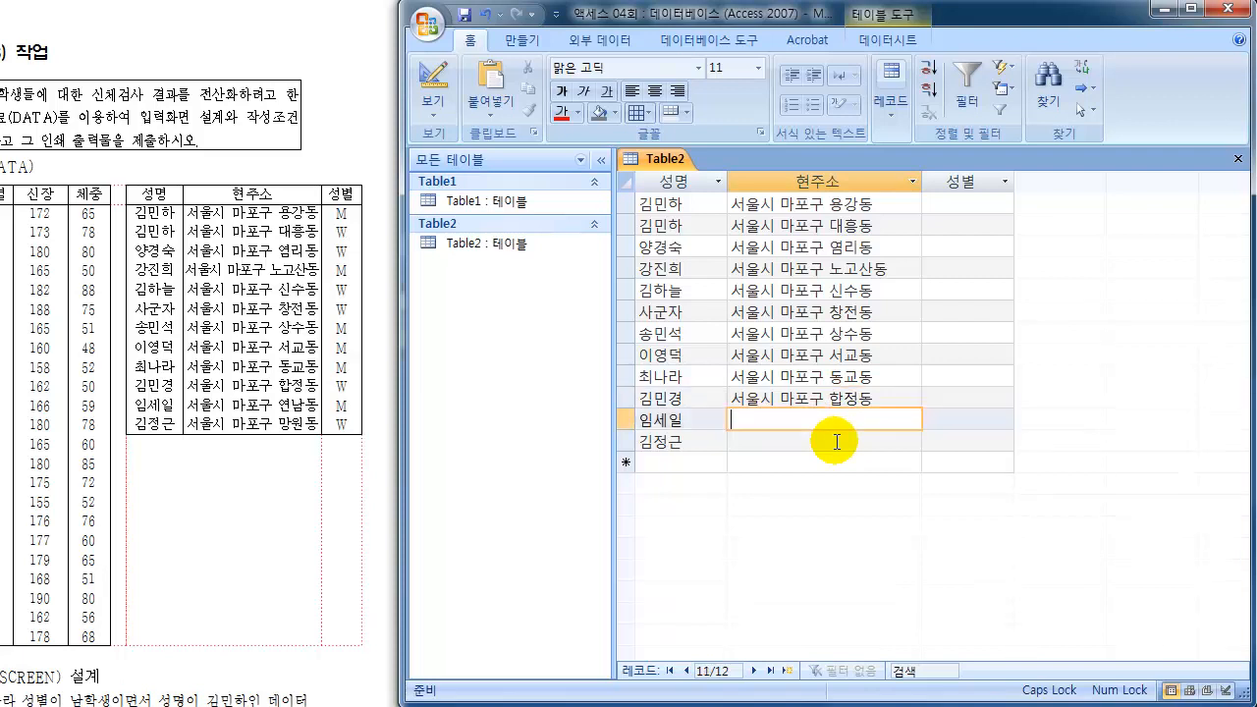
type("서울시 마포구")
type("연남도ㅇ")
key("Down")
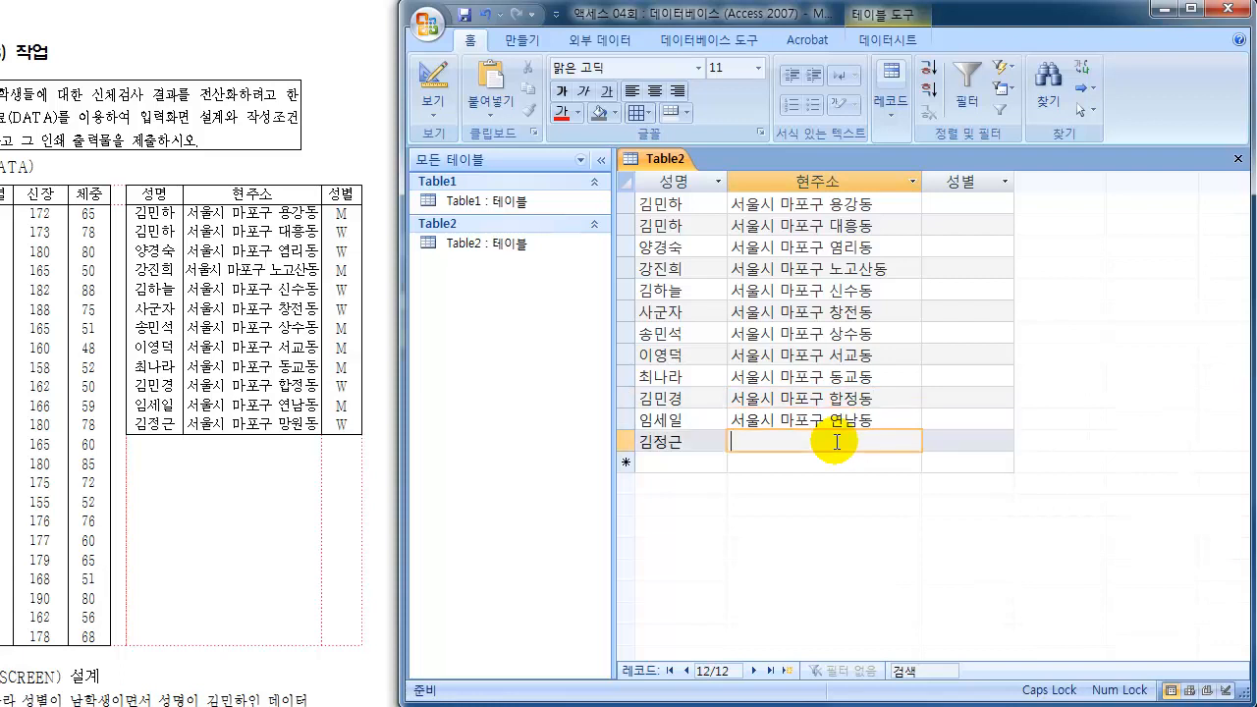
Step: Fill the 현주소 value of record 12 with the same city and district plus the last listed neighbourhood
type("서울시 마포구")
type("망원동")
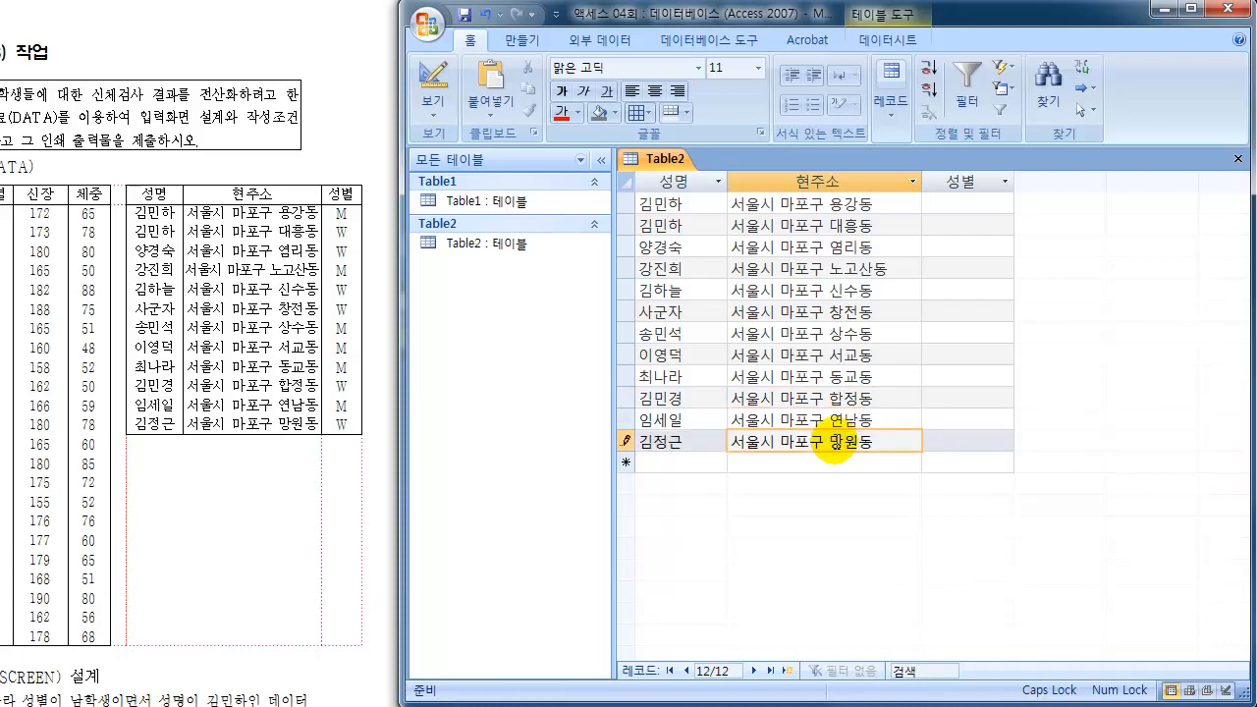
key("Down")
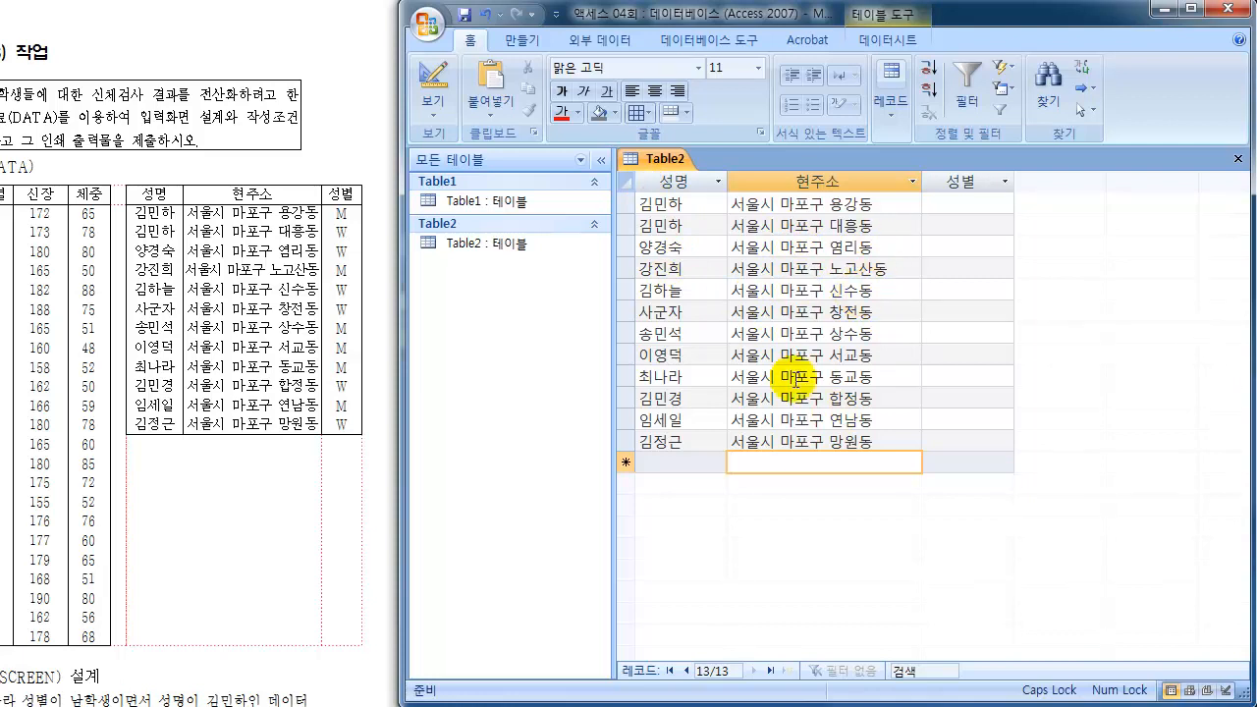
Step: Enter the 성별 values M, W, W, M, W, W for records 1 to 6 of Table2
left_click(965, 205)
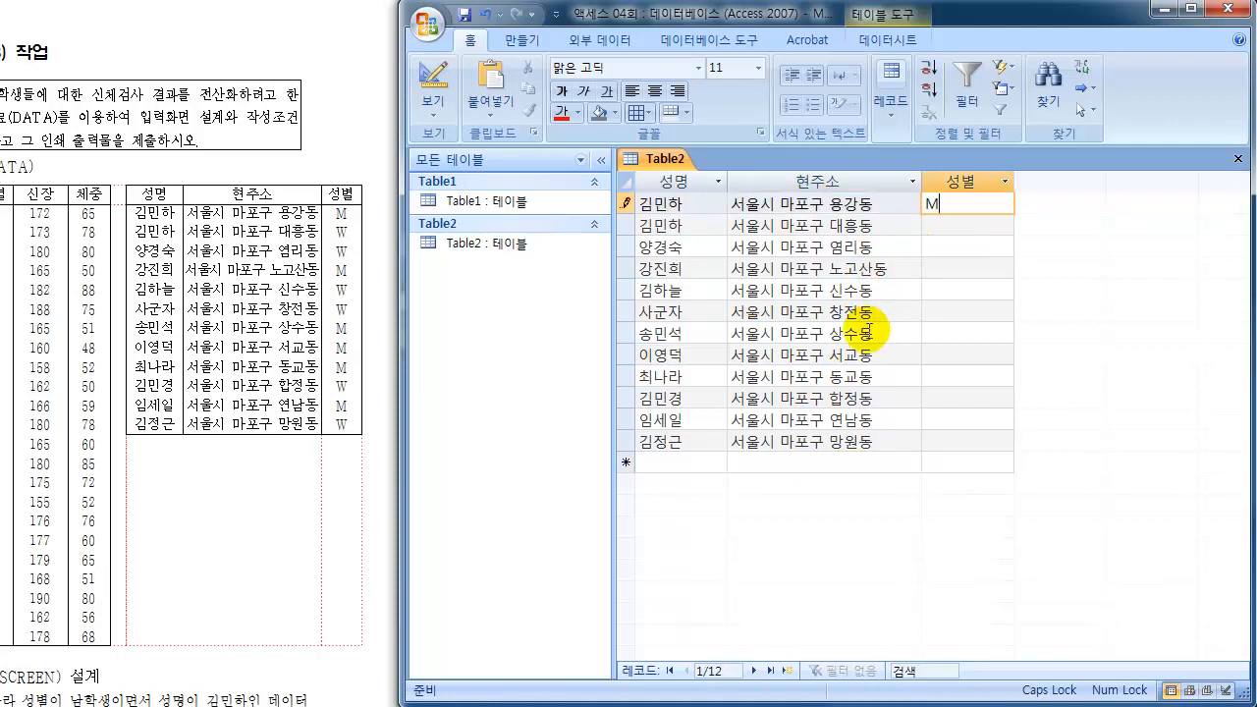
type("M")
key("Down")
type("W")
key("Down")
type("W")
key("Down")
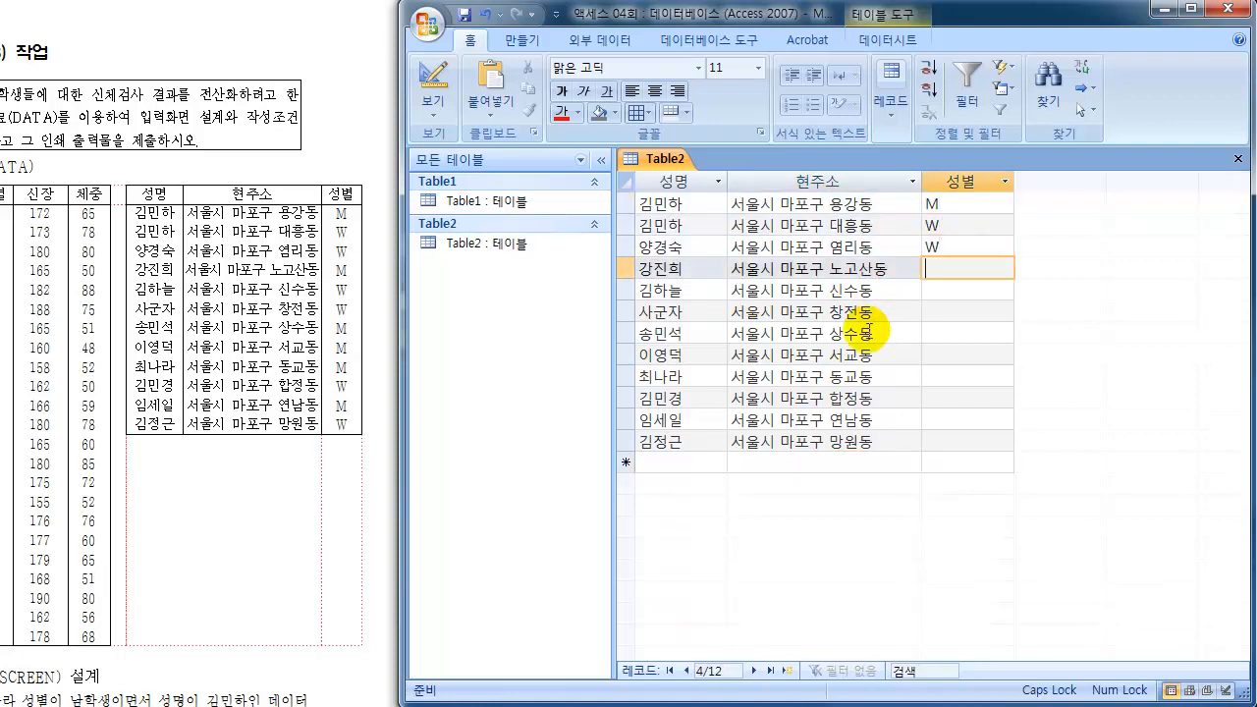
type("M")
key("Down")
type("W")
key("Down")
type("W")
key("Down")
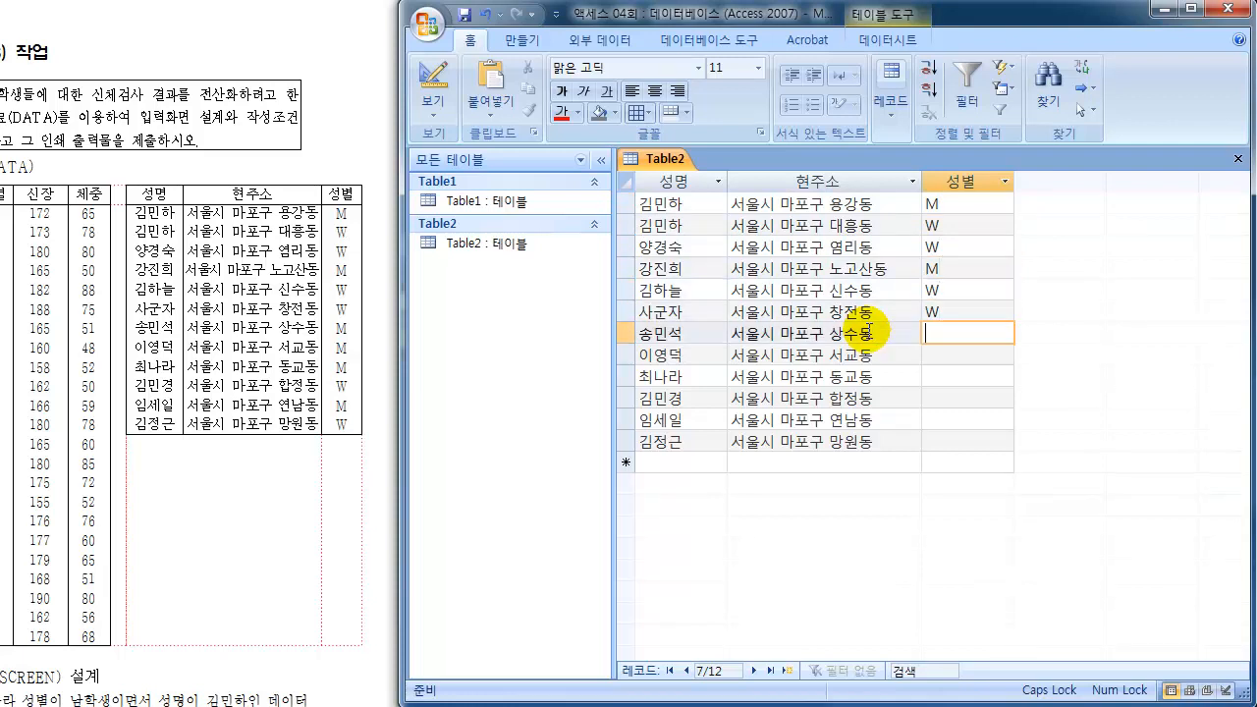
Step: Enter the 성별 values M, M, M, W, M, W for records 7 to 12 of Table2
type("M")
key("Down")
type("M")
key("Down")
type("M")
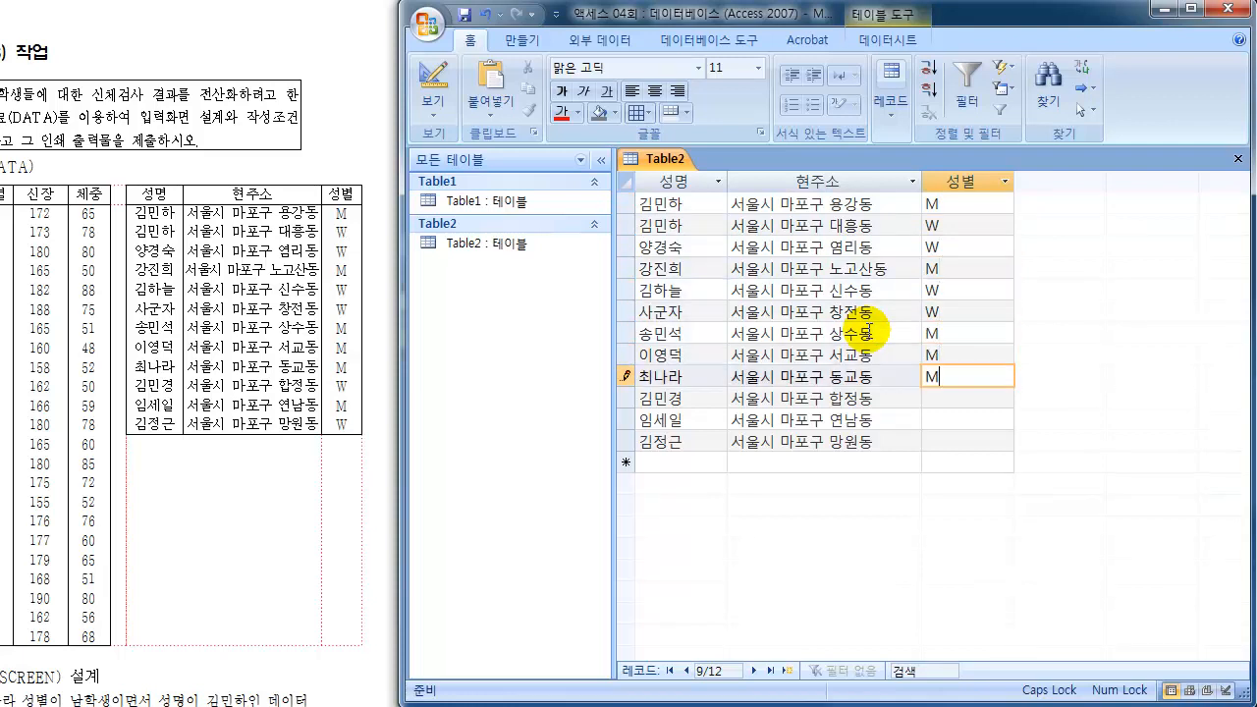
key("Down")
type("W")
key("Down")
type("M")
key("Down")
type("W")
key("Down")
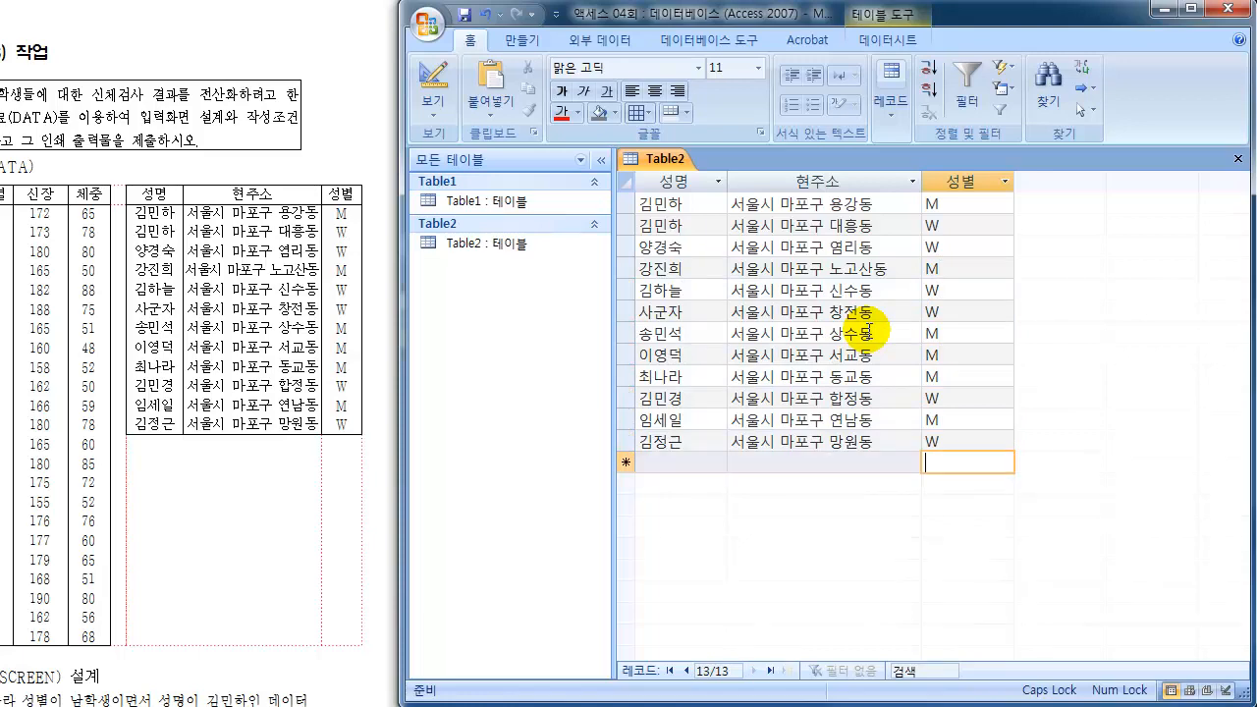
Step: Close Table2 and save its layout changes
left_click(224, 685)
scroll(224, 686, "down", 2)
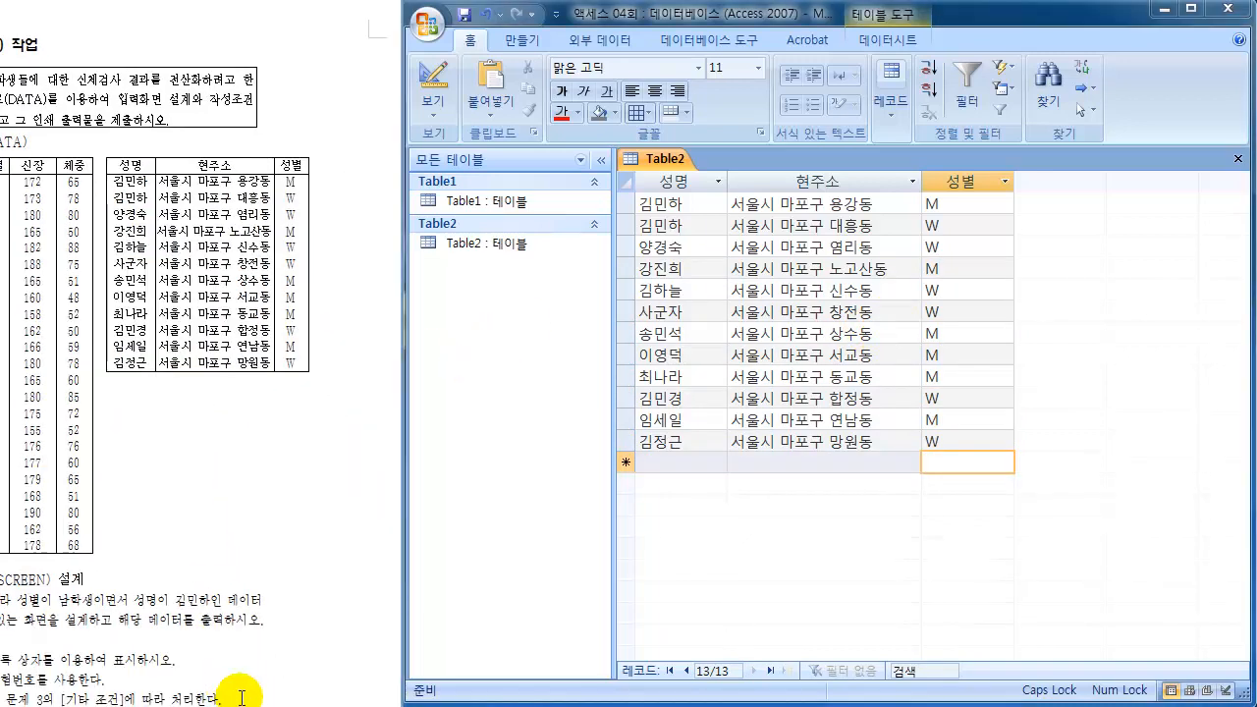
scroll(198, 363, "left", 3)
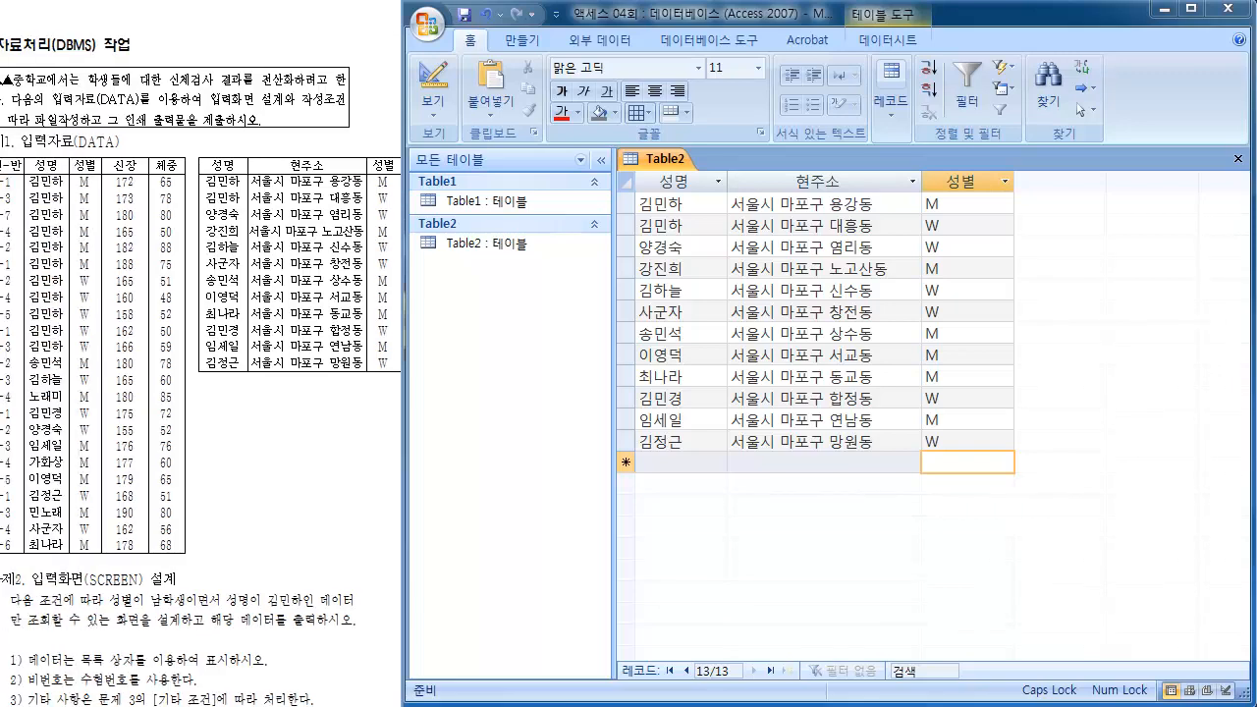
scroll(270, 643, "down", 1)
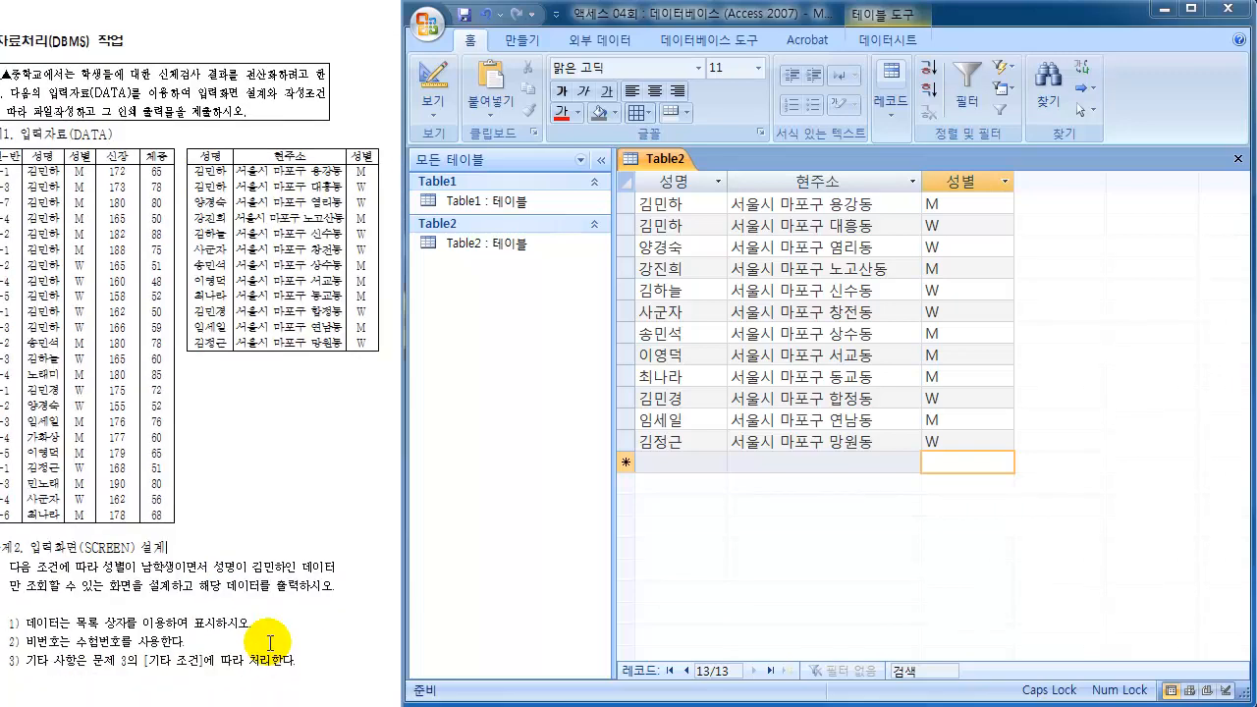
scroll(197, 353, "left", 2)
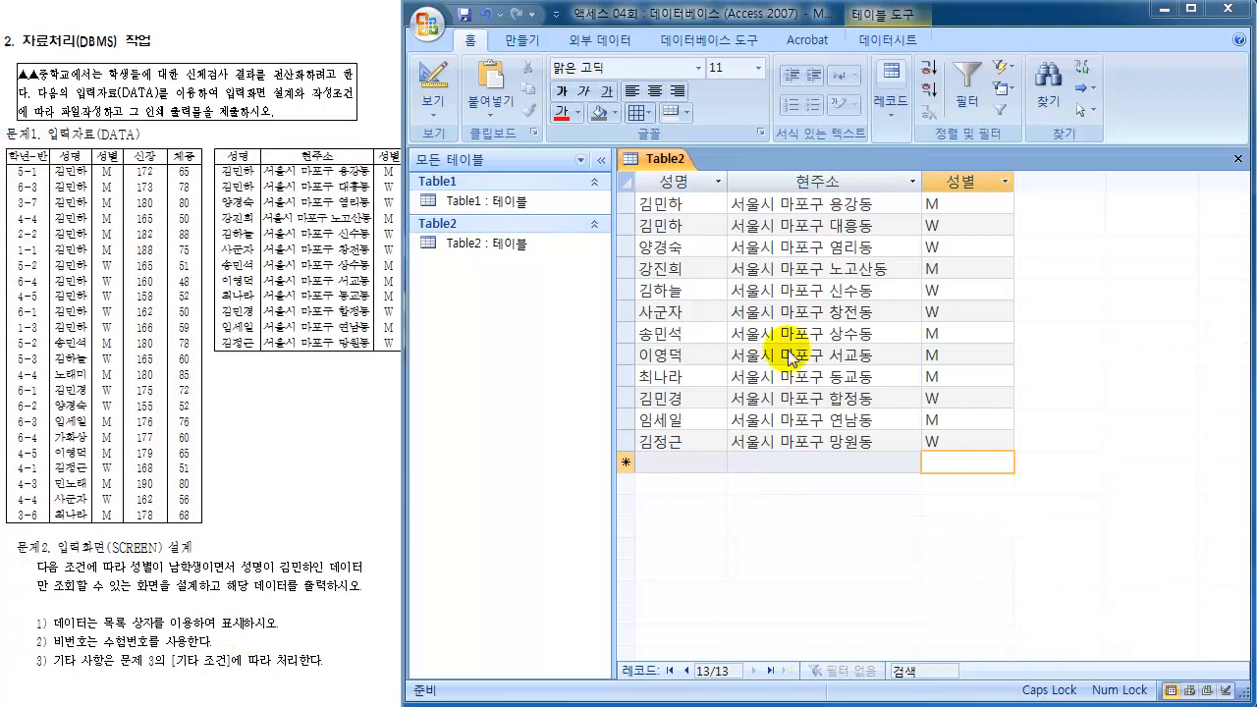
left_click(1236, 159)
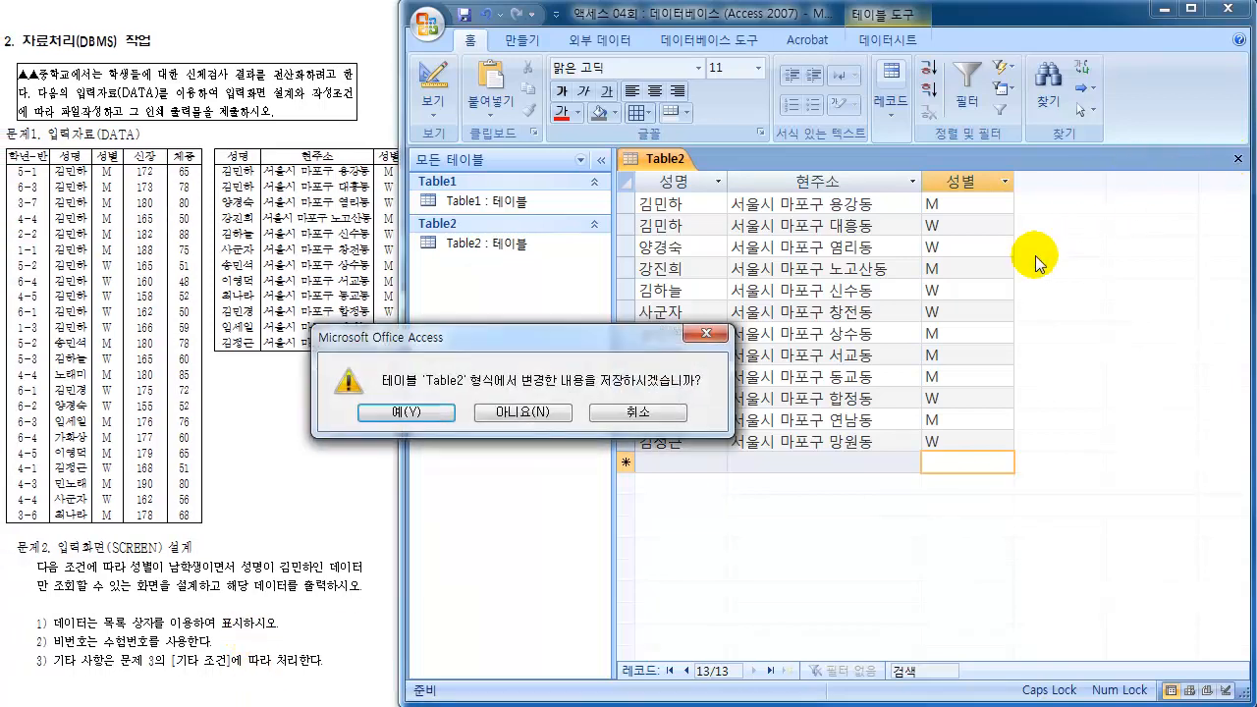
left_click_drag(581, 335, 657, 322)
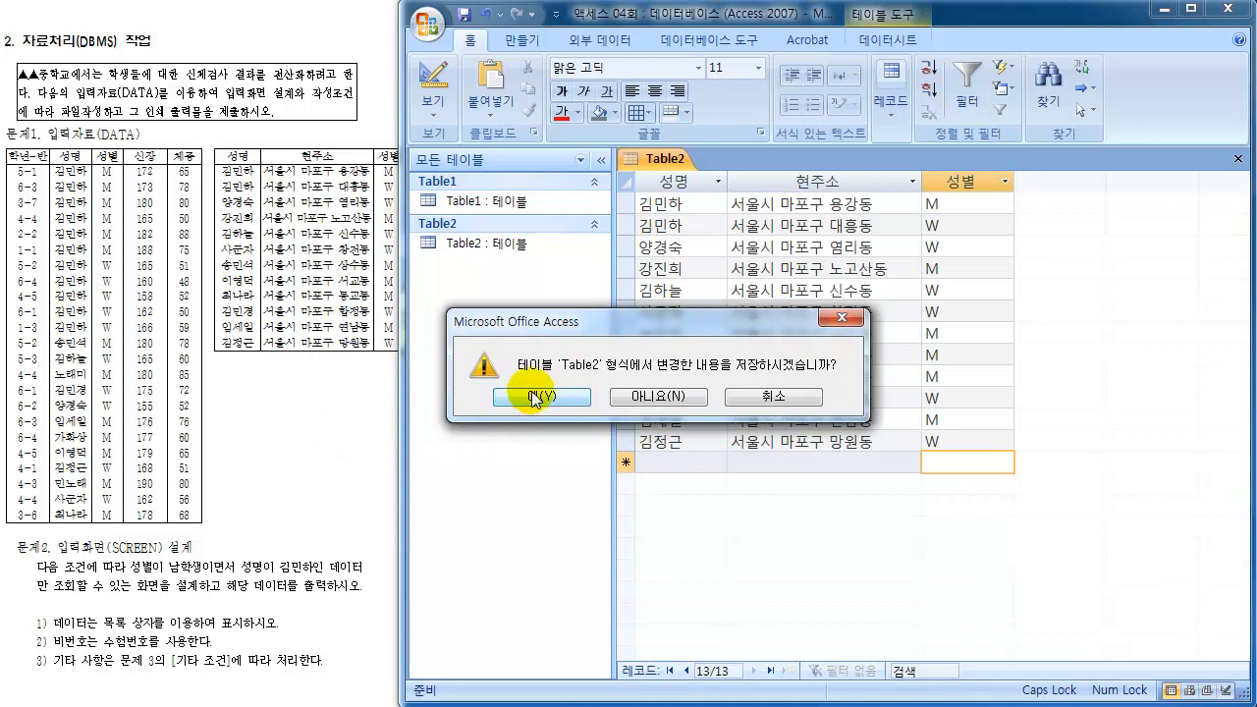
left_click(531, 393)
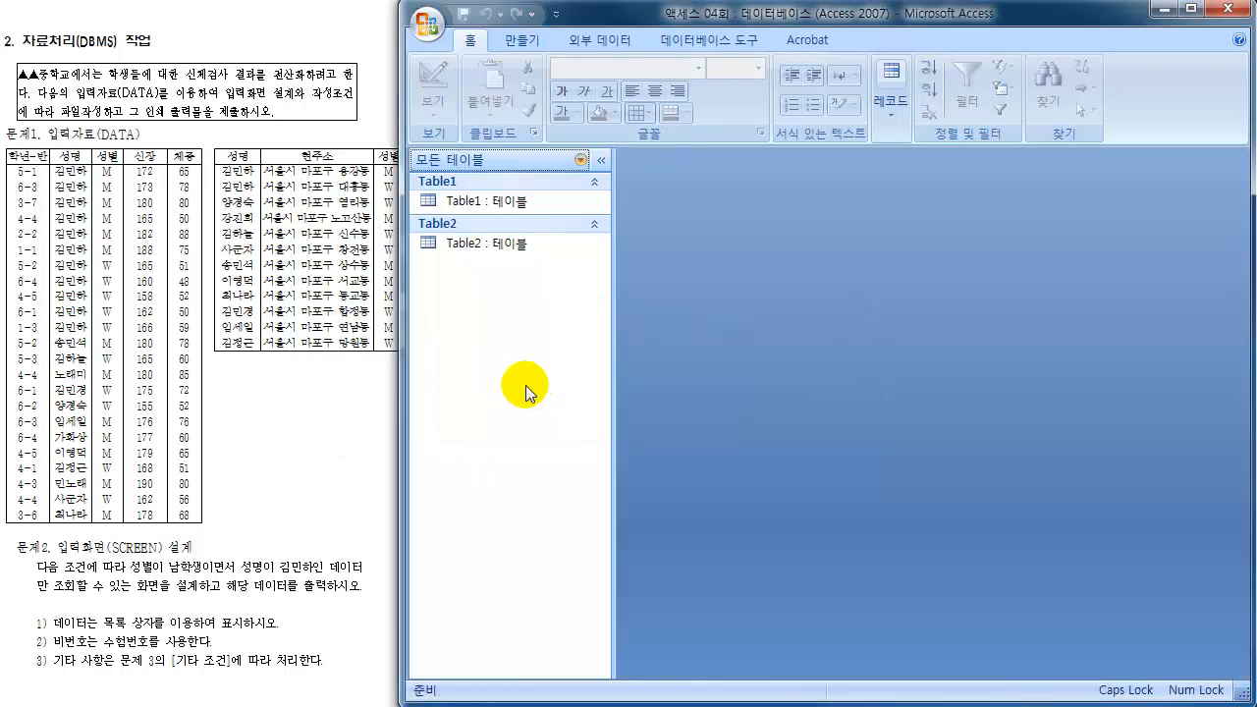
Step: Organize the database object list by object type (개체 유형)
left_click(467, 164)
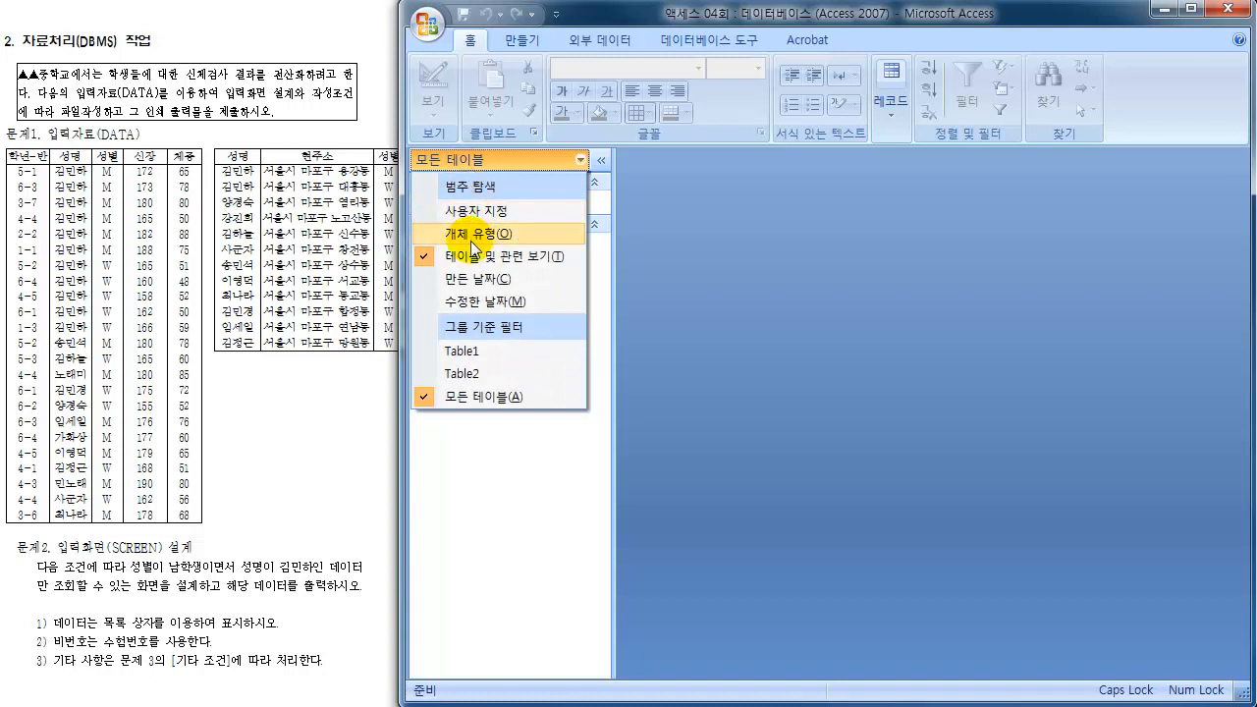
left_click(471, 240)
left_click(465, 224)
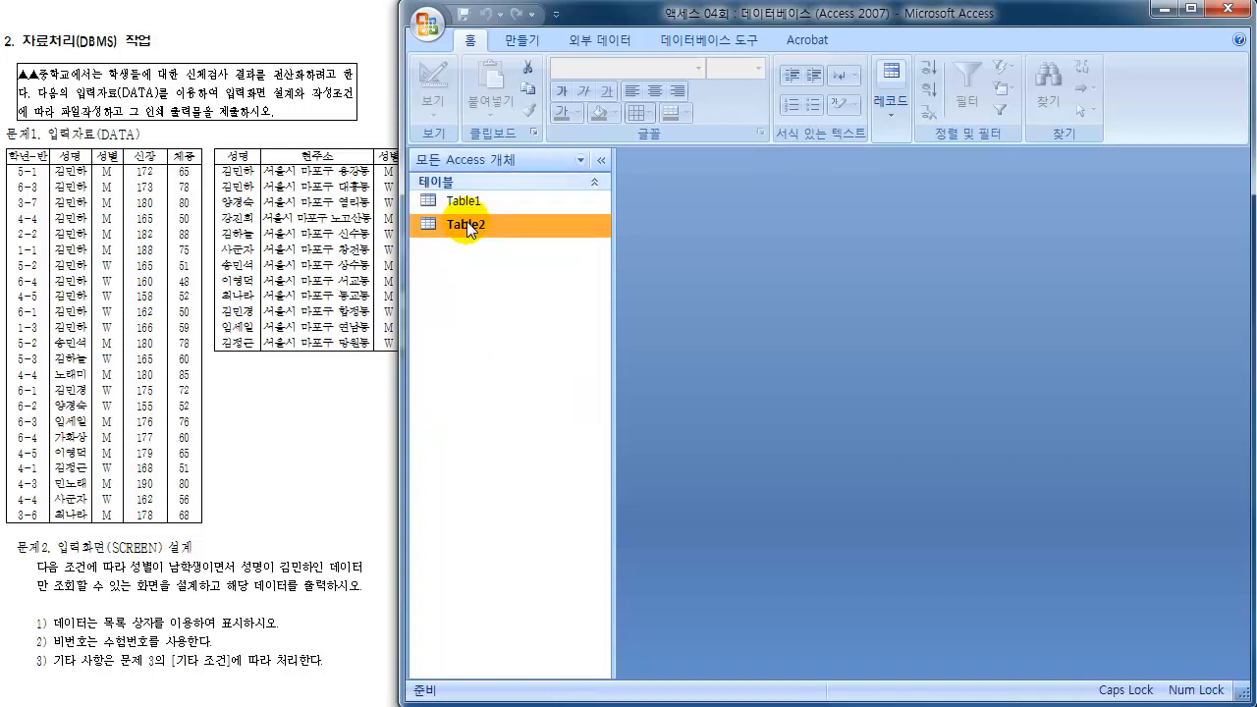
Step: Examine the 처리조건 of question 3 on the exam sheet for the grade filter, grouping, sorting and average requirements
left_click(254, 560)
scroll(256, 566, "down", 10)
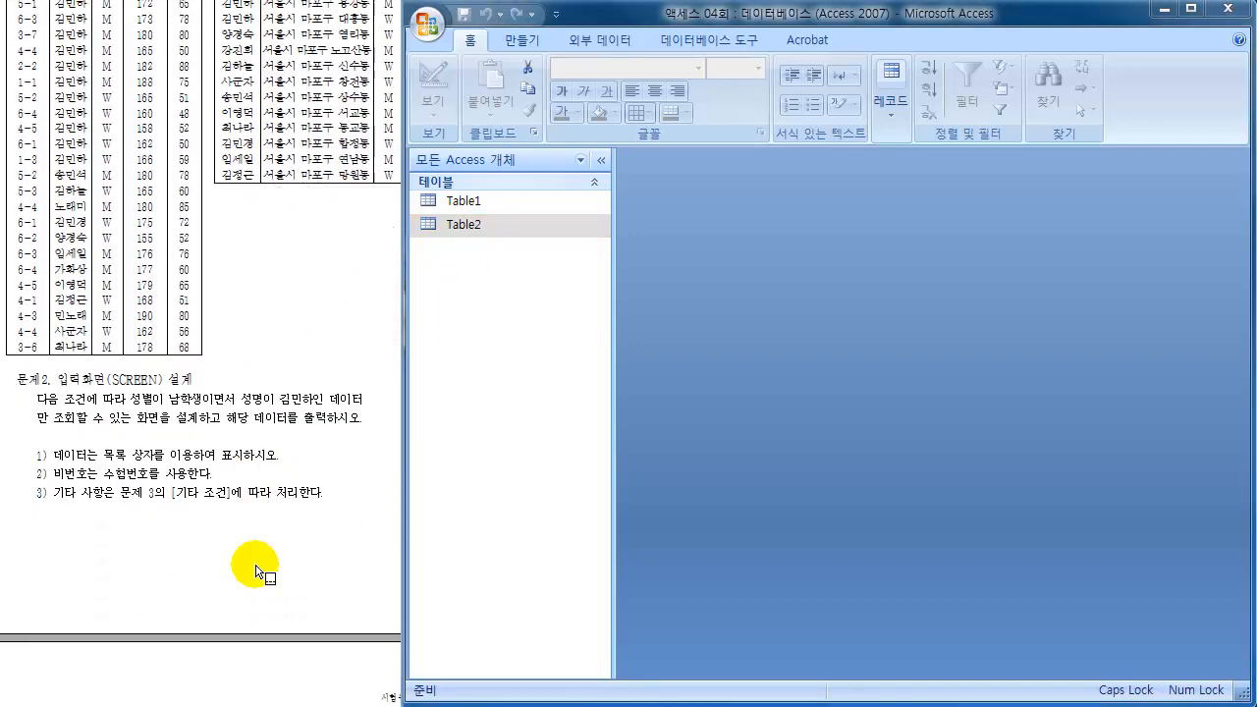
scroll(256, 566, "down", 6)
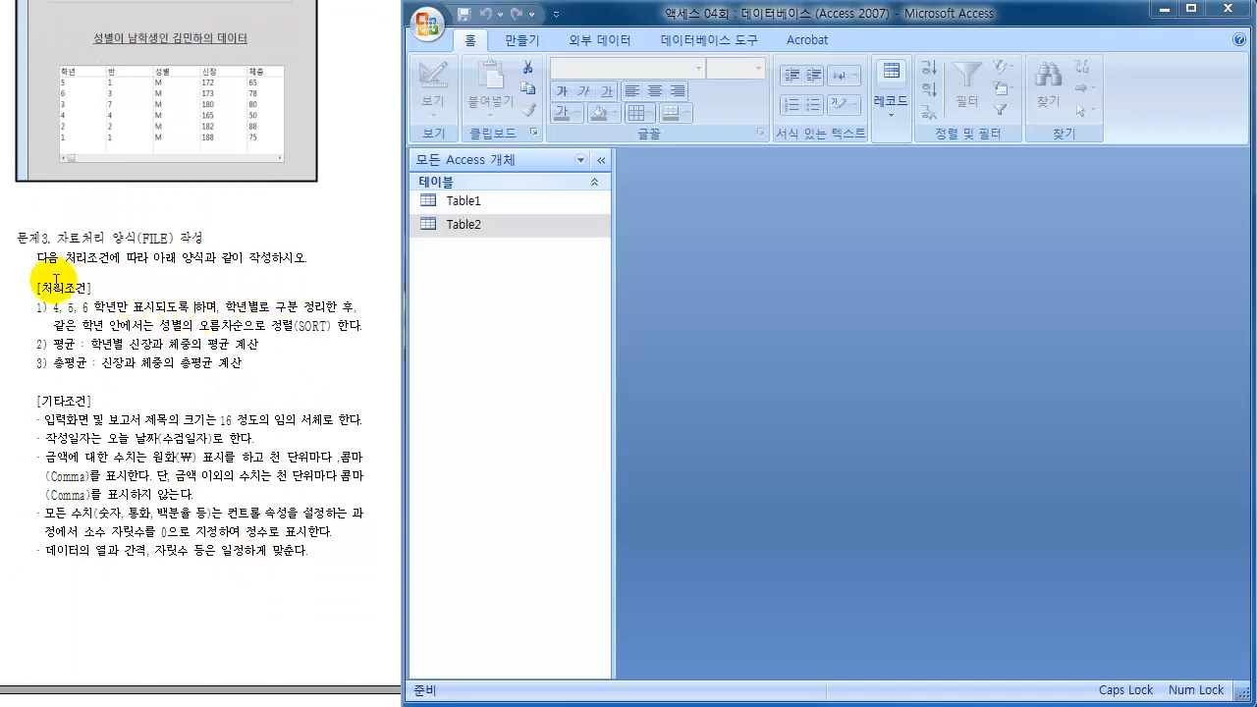
left_click_drag(35, 280, 285, 365)
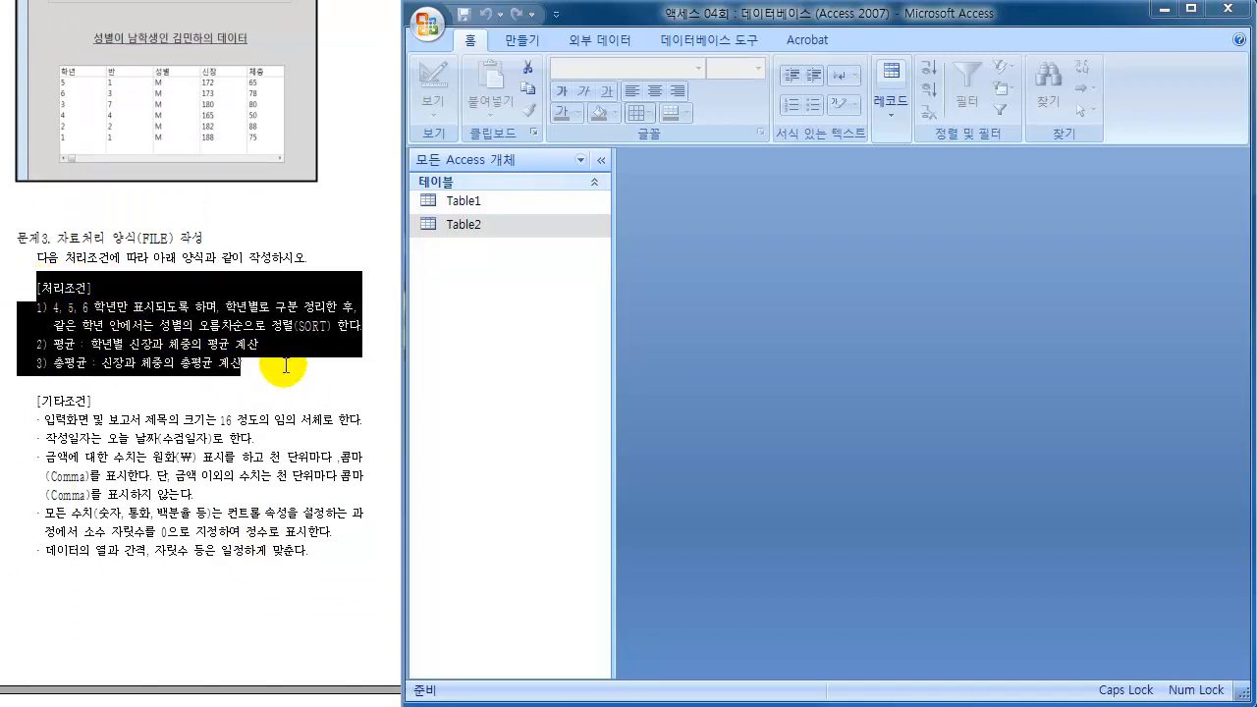
left_click(285, 372)
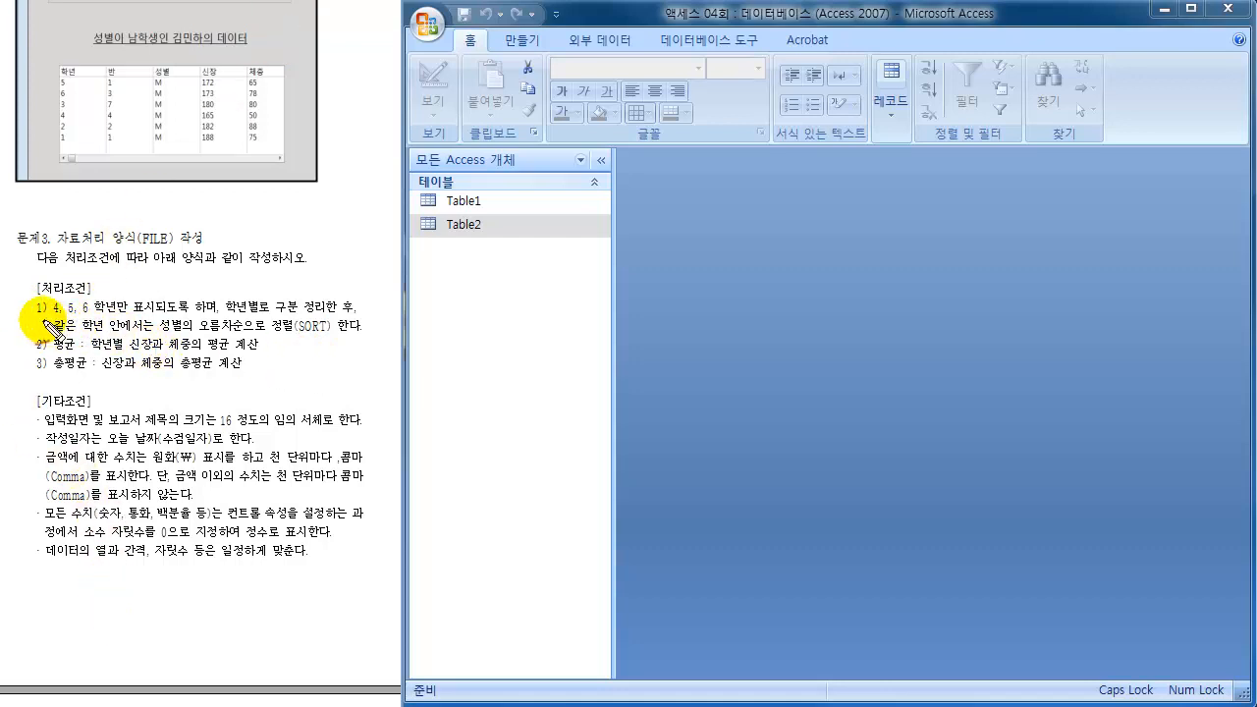
mouse_move(56, 286)
left_mouse_down()
mouse_move(35, 310)
mouse_move(351, 327)
left_mouse_up()
mouse_move(312, 273)
left_mouse_down()
mouse_move(298, 295)
mouse_move(342, 253)
mouse_move(372, 270)
left_mouse_up()
mouse_move(59, 336)
left_mouse_down()
mouse_move(39, 356)
mouse_move(13, 354)
mouse_move(47, 367)
left_mouse_up()
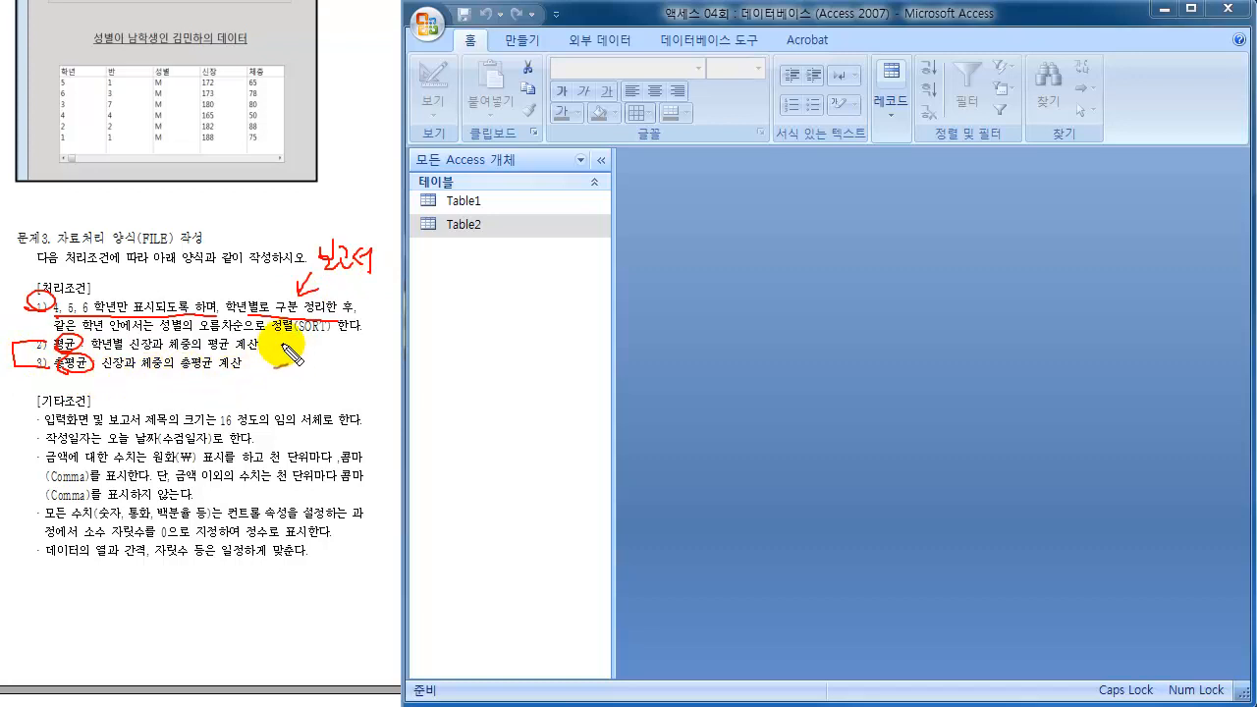
mouse_move(356, 289)
left_mouse_down()
mouse_move(313, 354)
mouse_move(251, 363)
mouse_move(271, 379)
left_mouse_up()
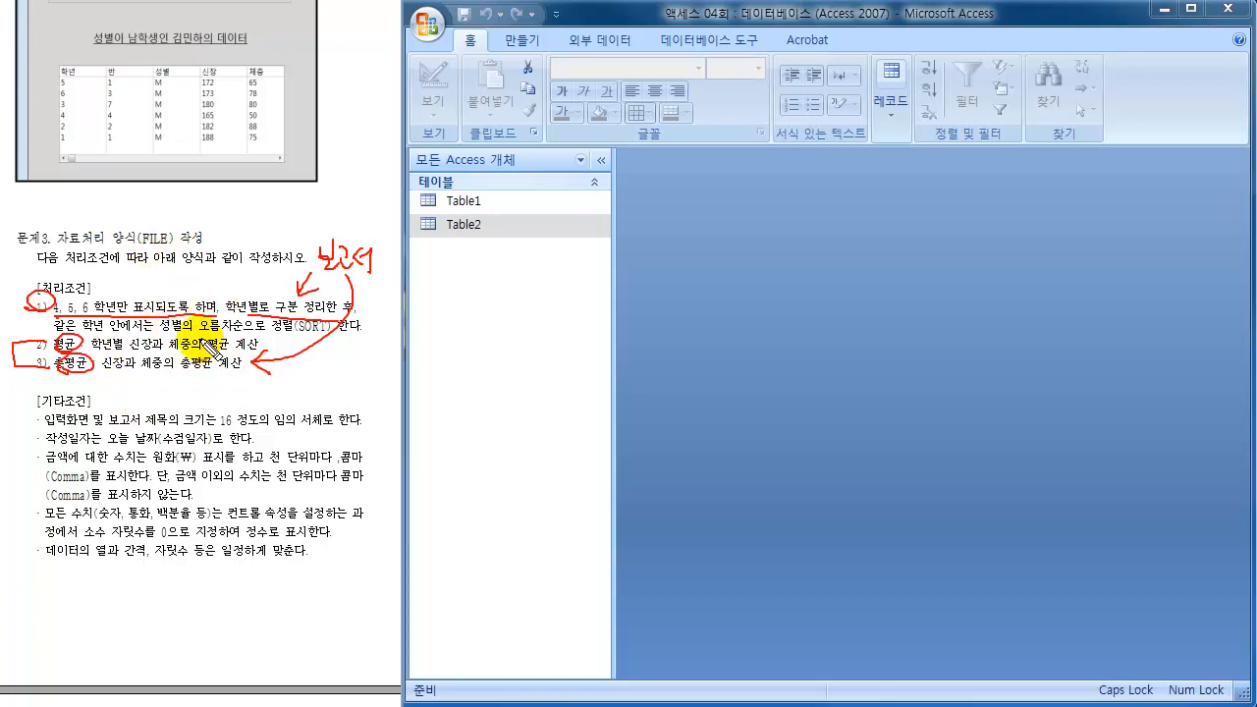
key("Escape")
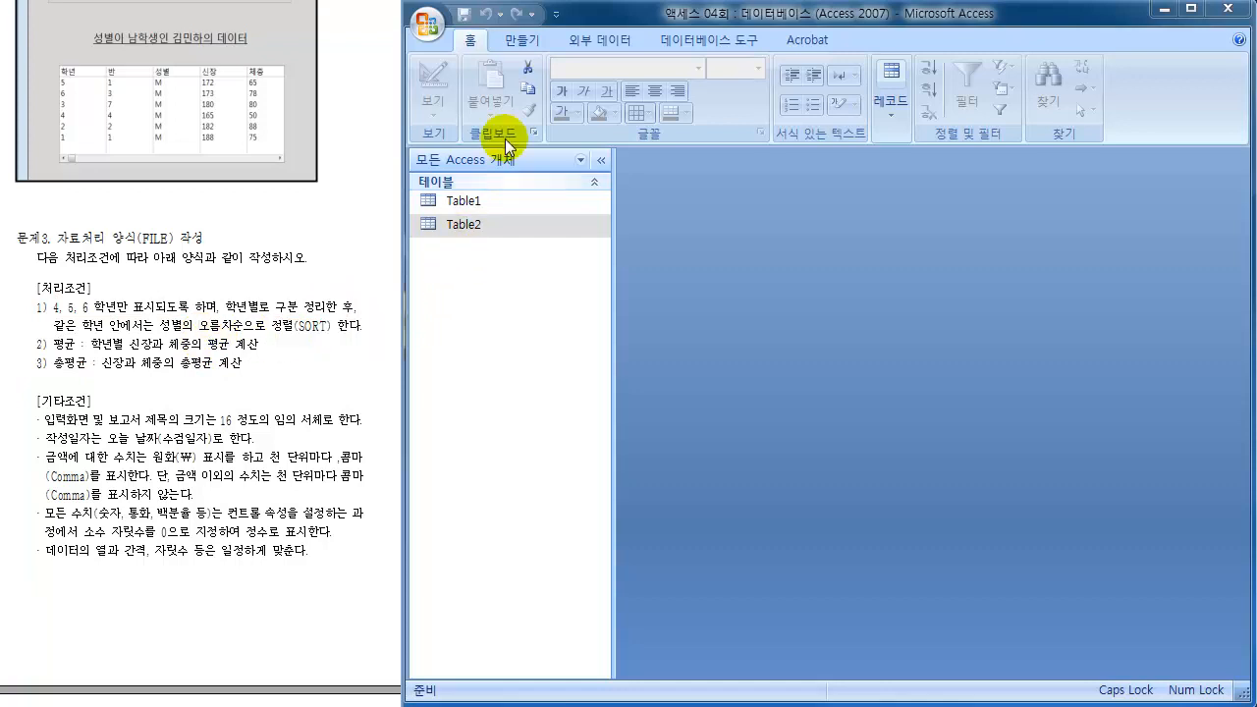
Step: Create a new query in design view and add Table1 and Table2 to it
left_click(519, 42)
left_click(526, 45)
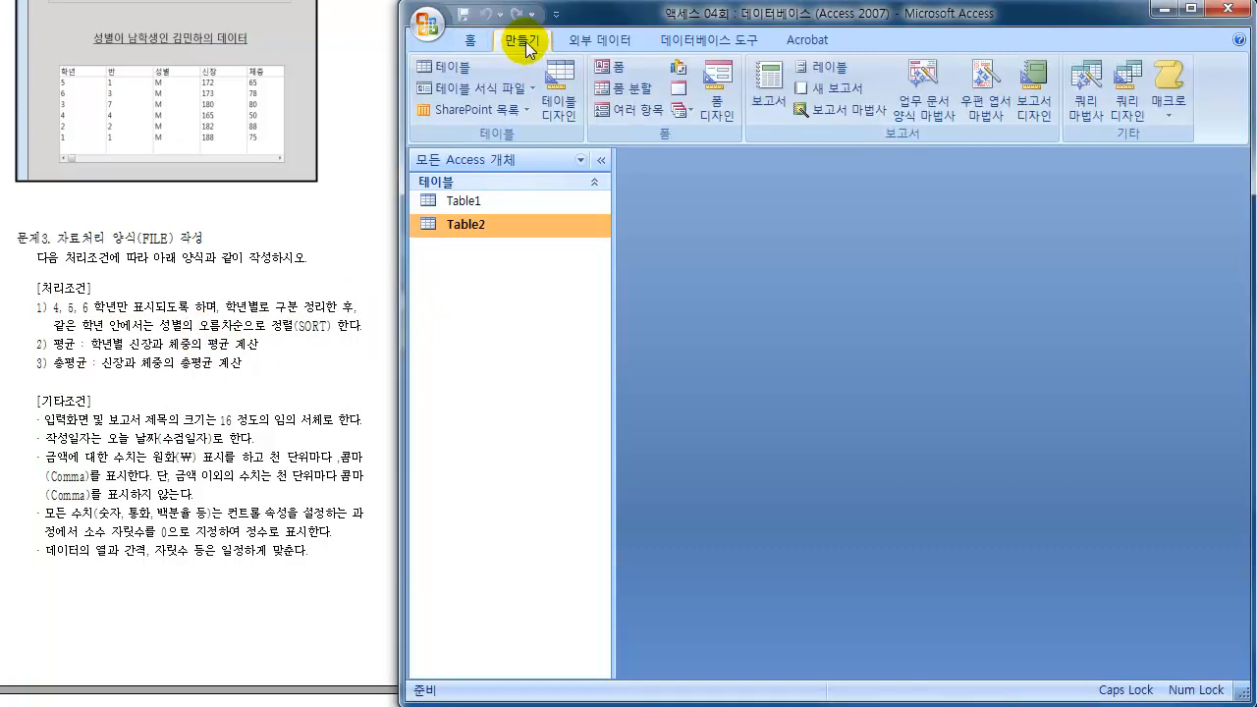
left_click(1135, 108)
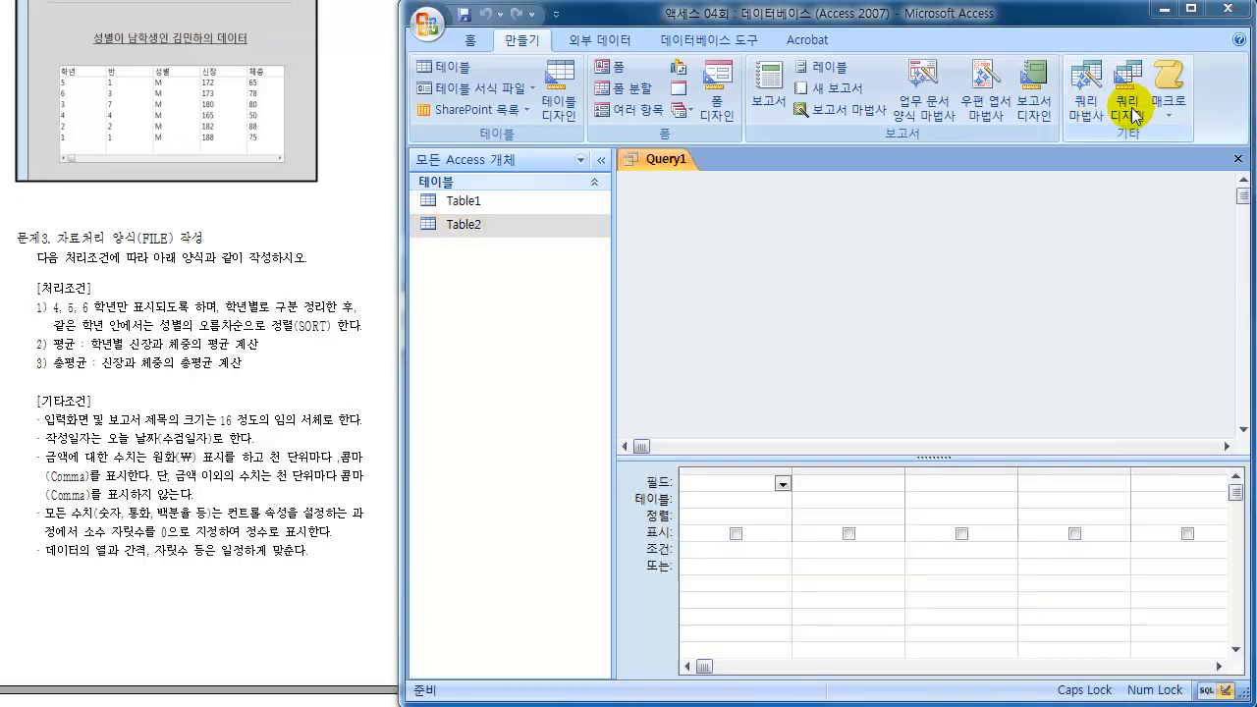
left_click_drag(750, 469, 341, 296)
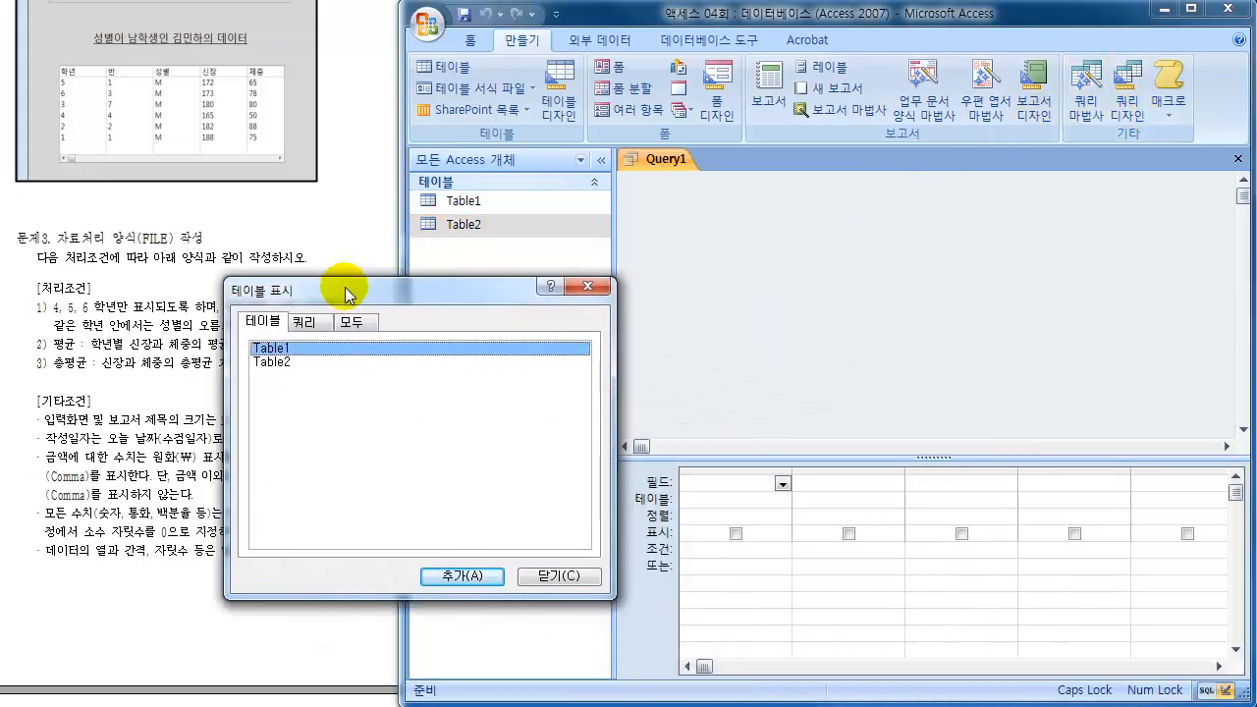
left_click(459, 577)
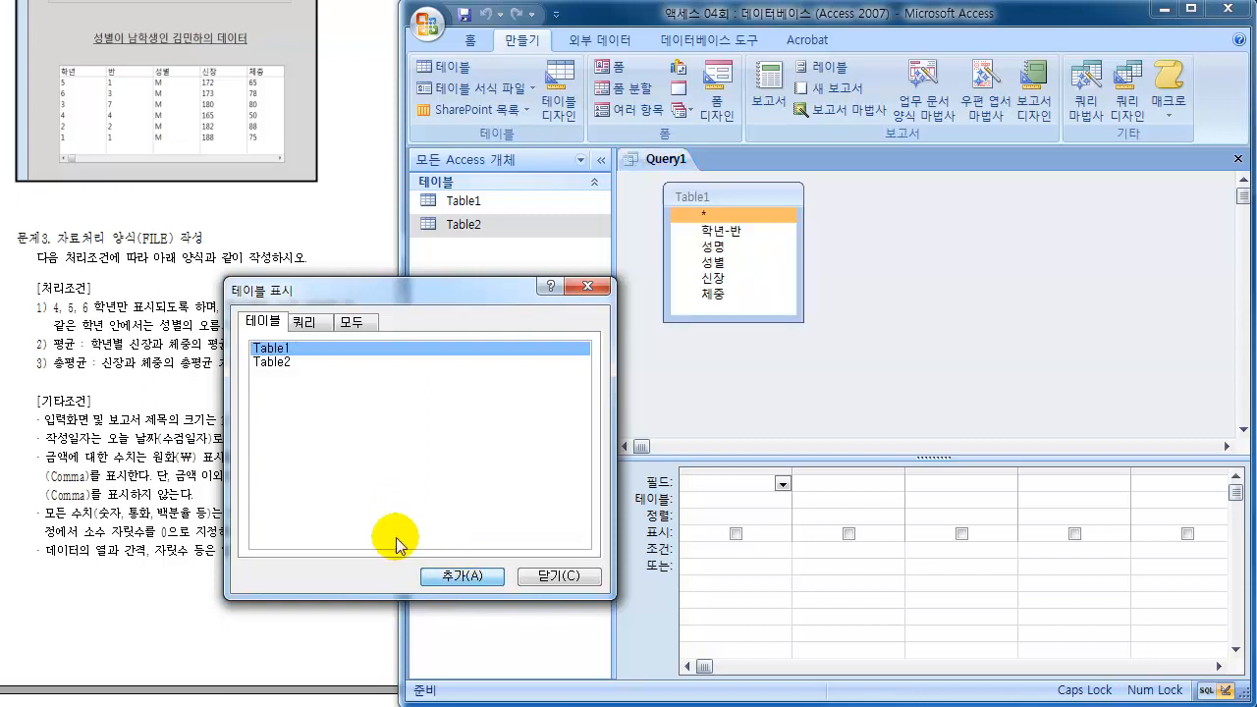
left_click(277, 365)
left_click(444, 577)
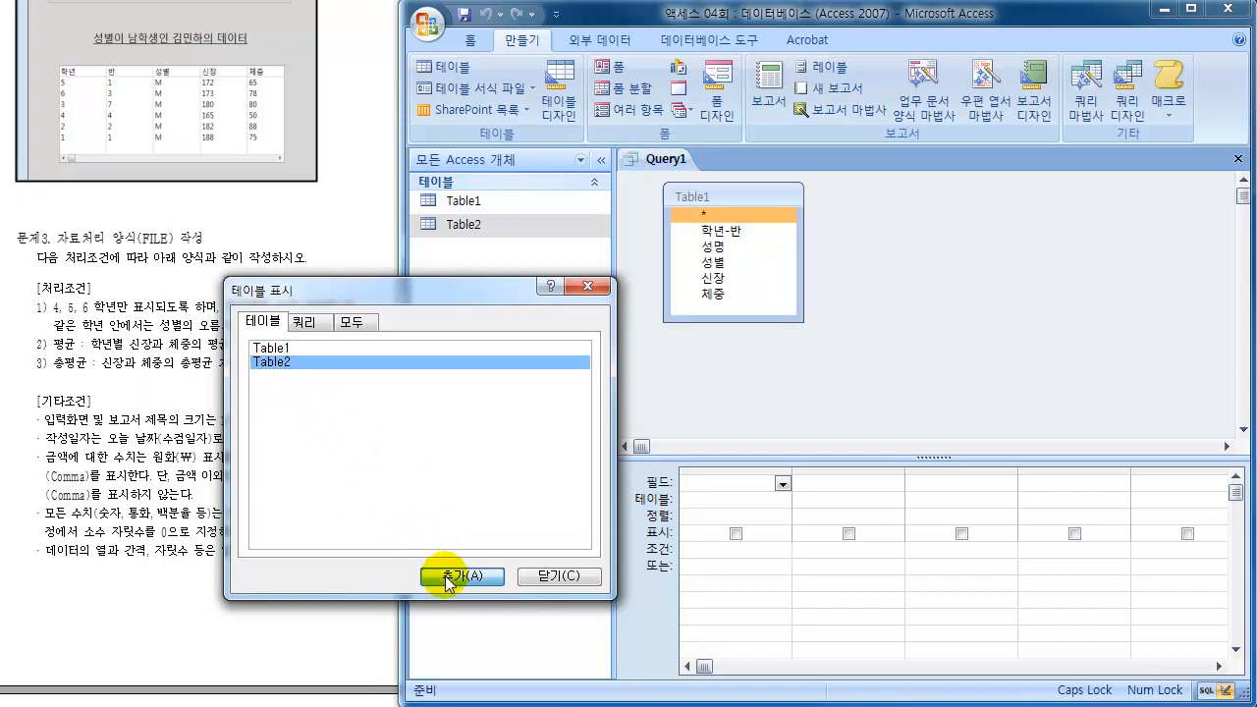
left_click(559, 578)
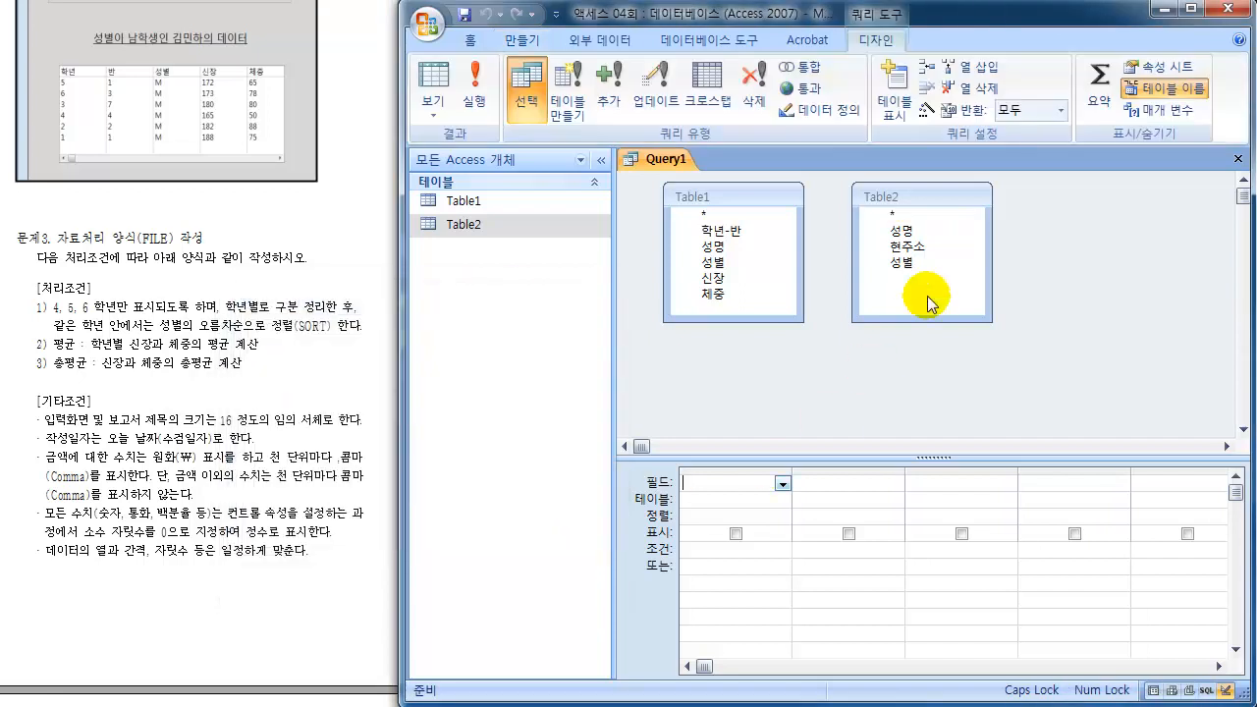
Step: Move Table2 farther from Table1 in the query and join the two tables on their 성명 fields
left_click_drag(940, 197, 1010, 194)
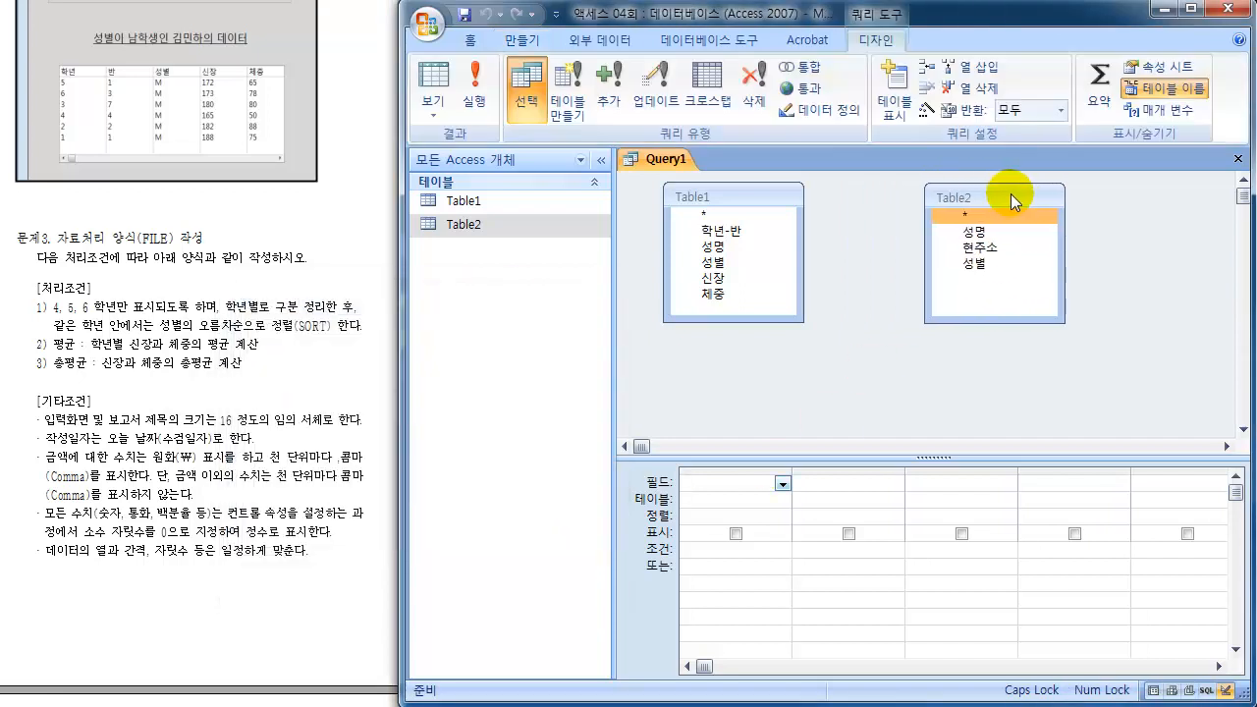
left_click(723, 246)
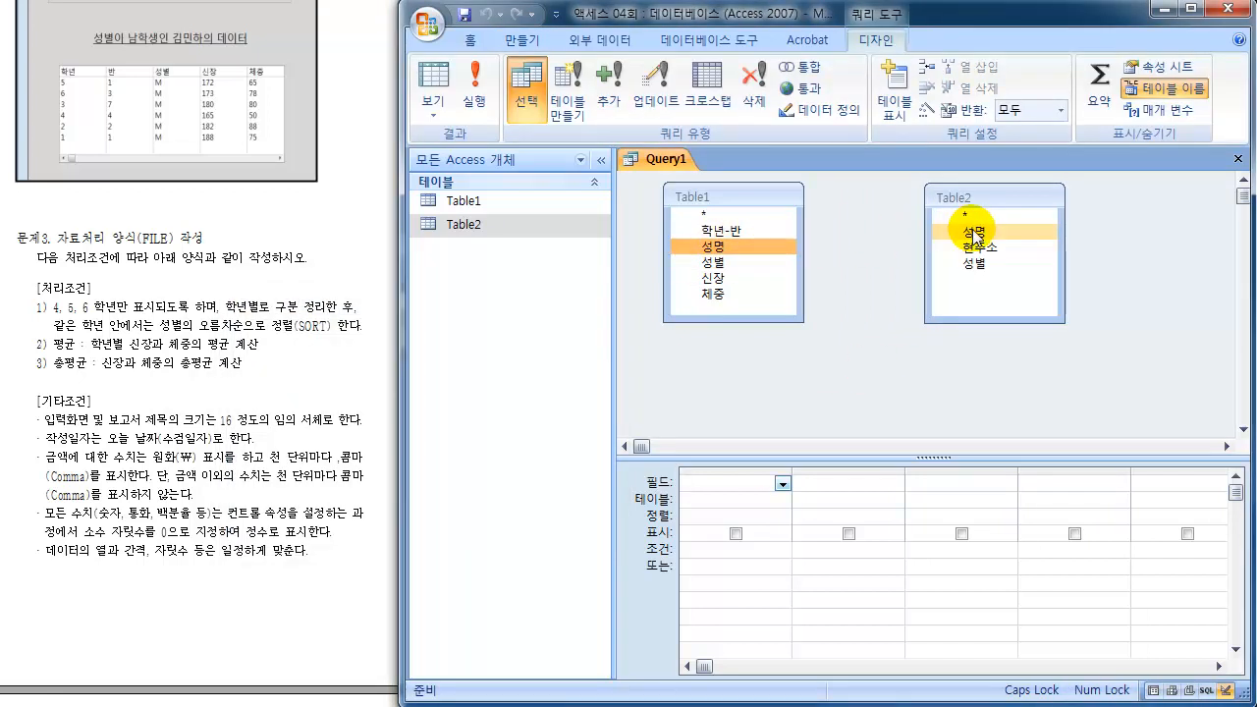
left_click(971, 235)
left_click(720, 250)
left_click_drag(717, 255, 976, 236)
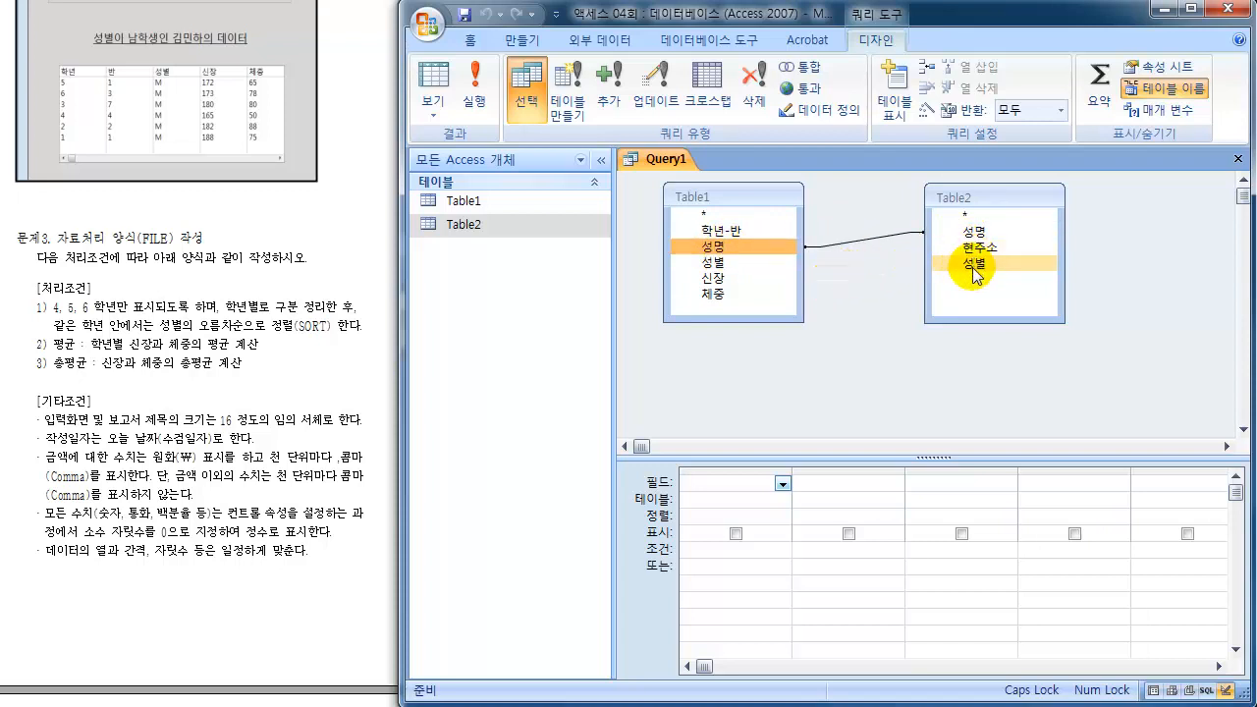
Step: Join Table1 and Table2 on their 성별 fields as well
left_click_drag(970, 263, 717, 273)
left_click(716, 267)
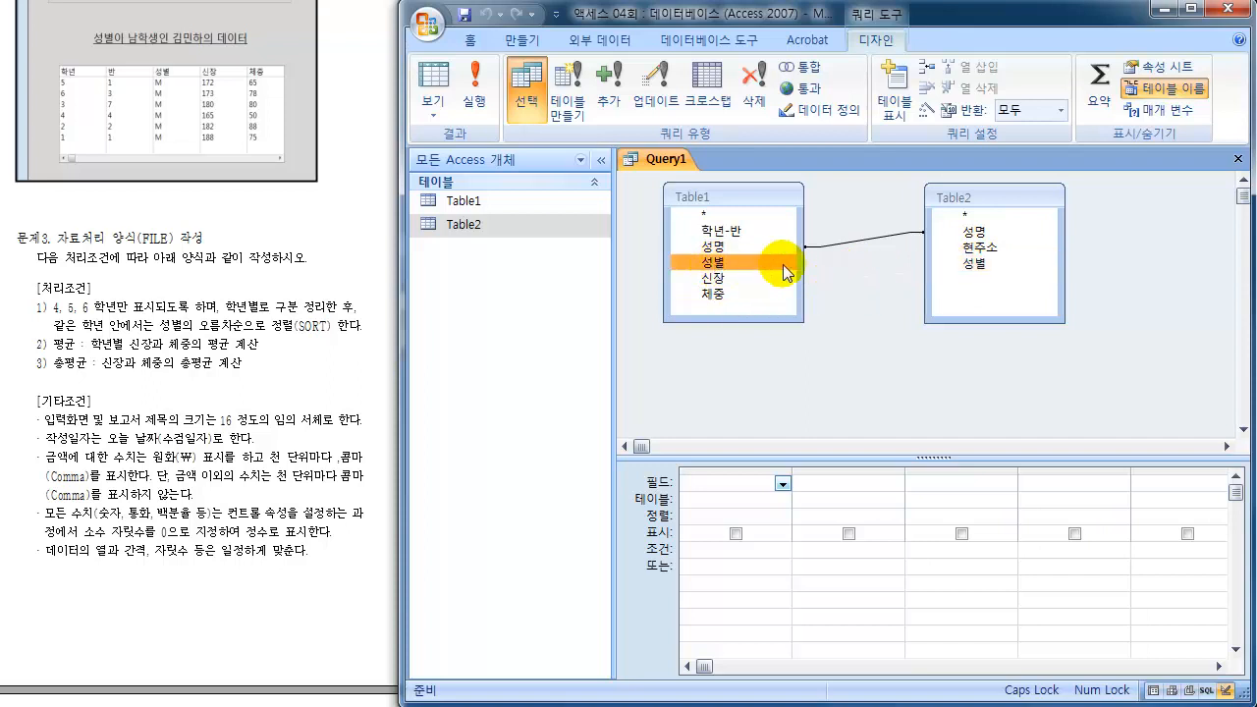
mouse_move(978, 278)
left_mouse_down()
mouse_move(716, 276)
mouse_move(842, 261)
mouse_move(976, 267)
left_mouse_up()
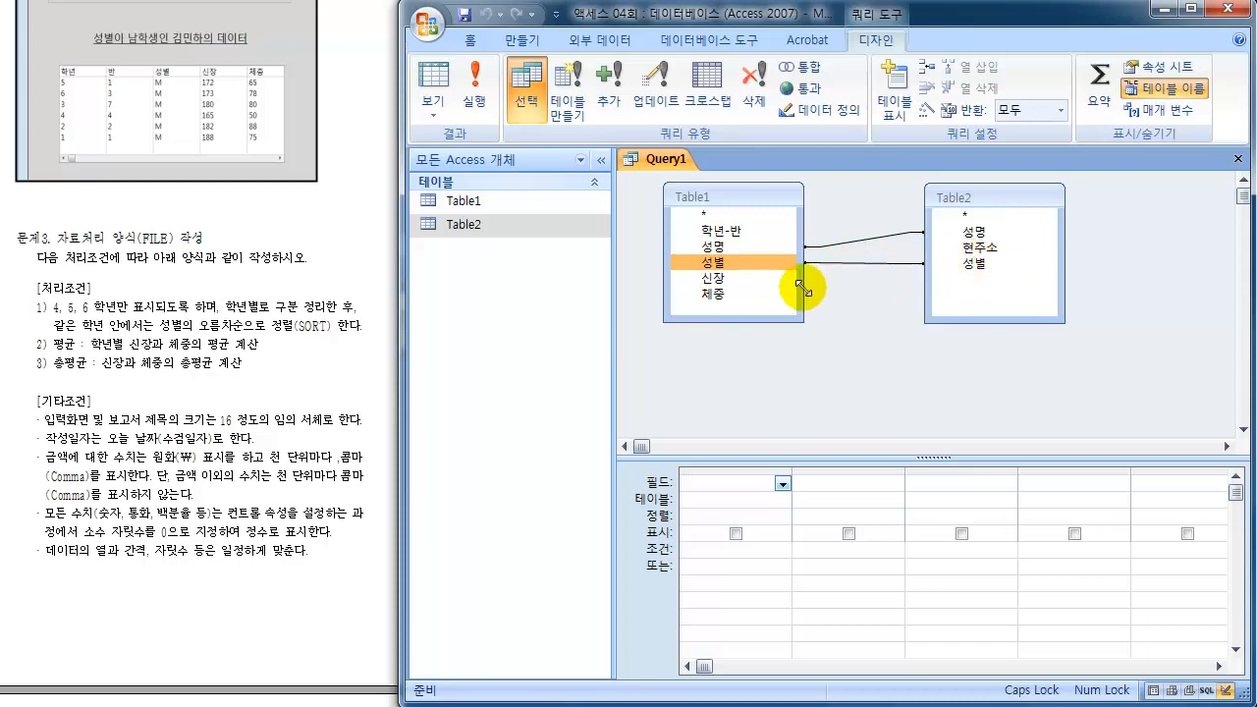
Step: Set the 성명 and 성별 joins to include all Table1 records and only the matching Table2 records
double_click(880, 246)
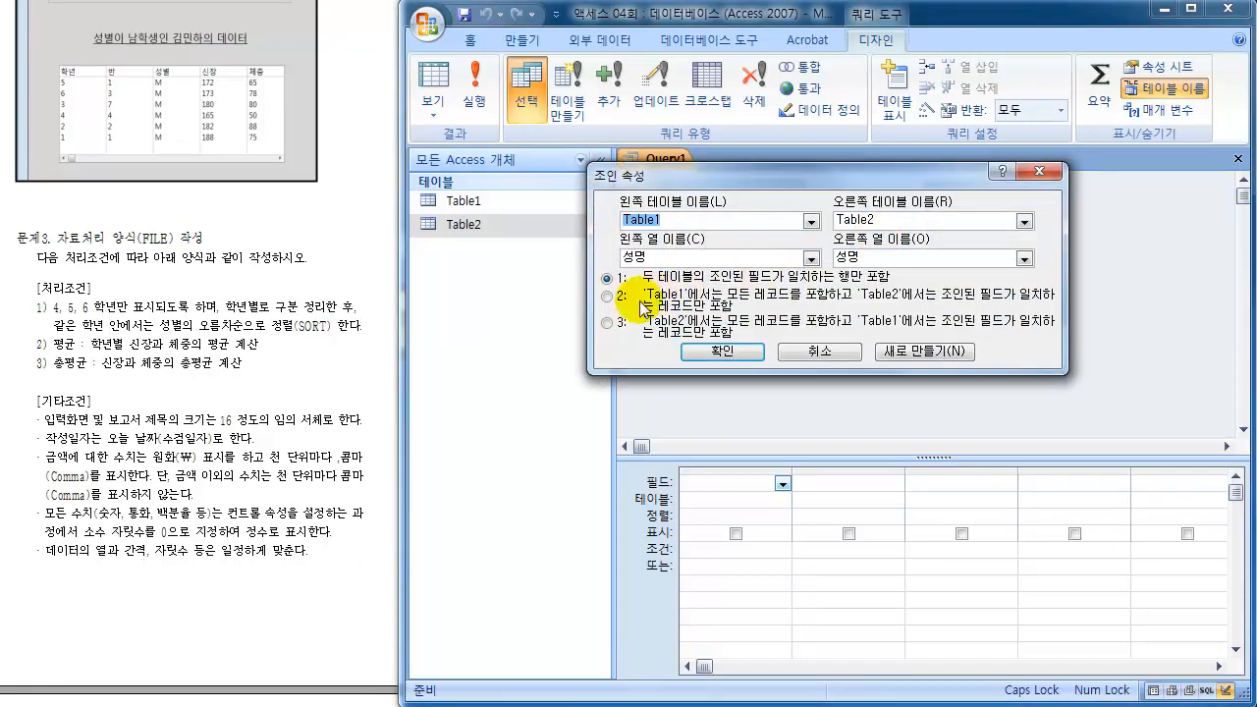
left_click(607, 295)
left_click(722, 351)
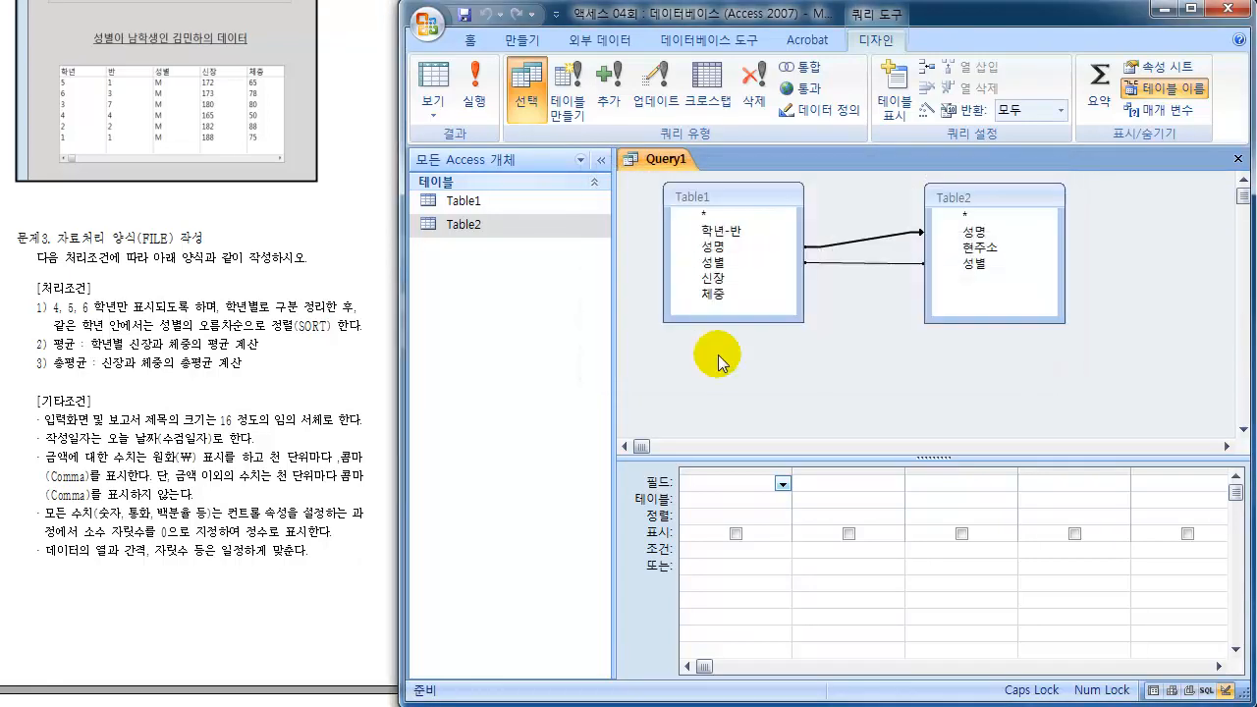
double_click(870, 264)
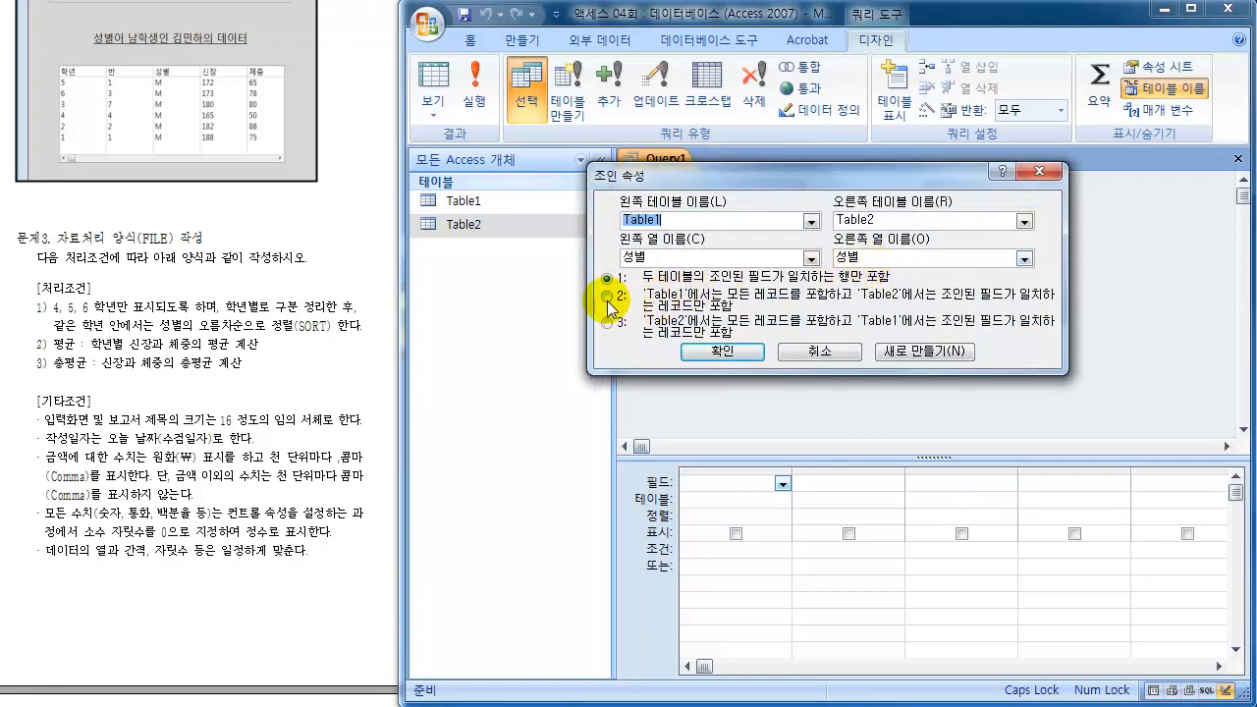
left_click(645, 311)
left_click(720, 351)
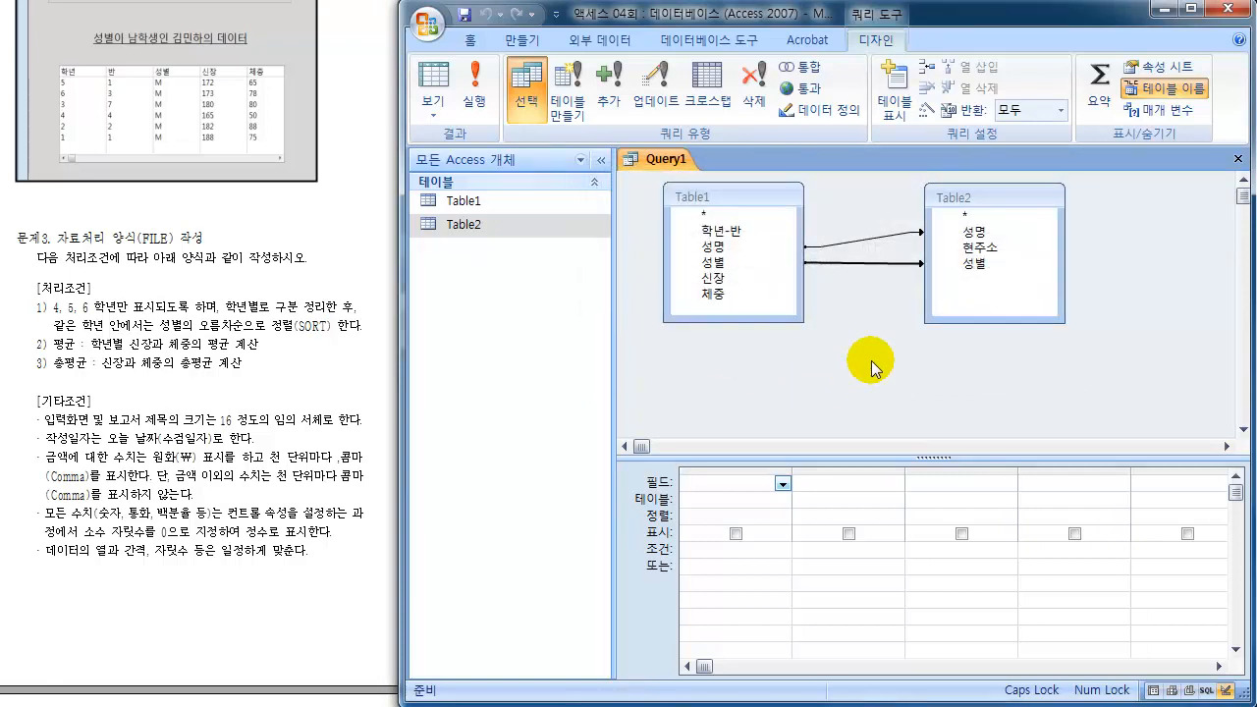
Step: Add all Table1 fields and the 현주소 field of Table2 to the query grid
left_click(706, 193)
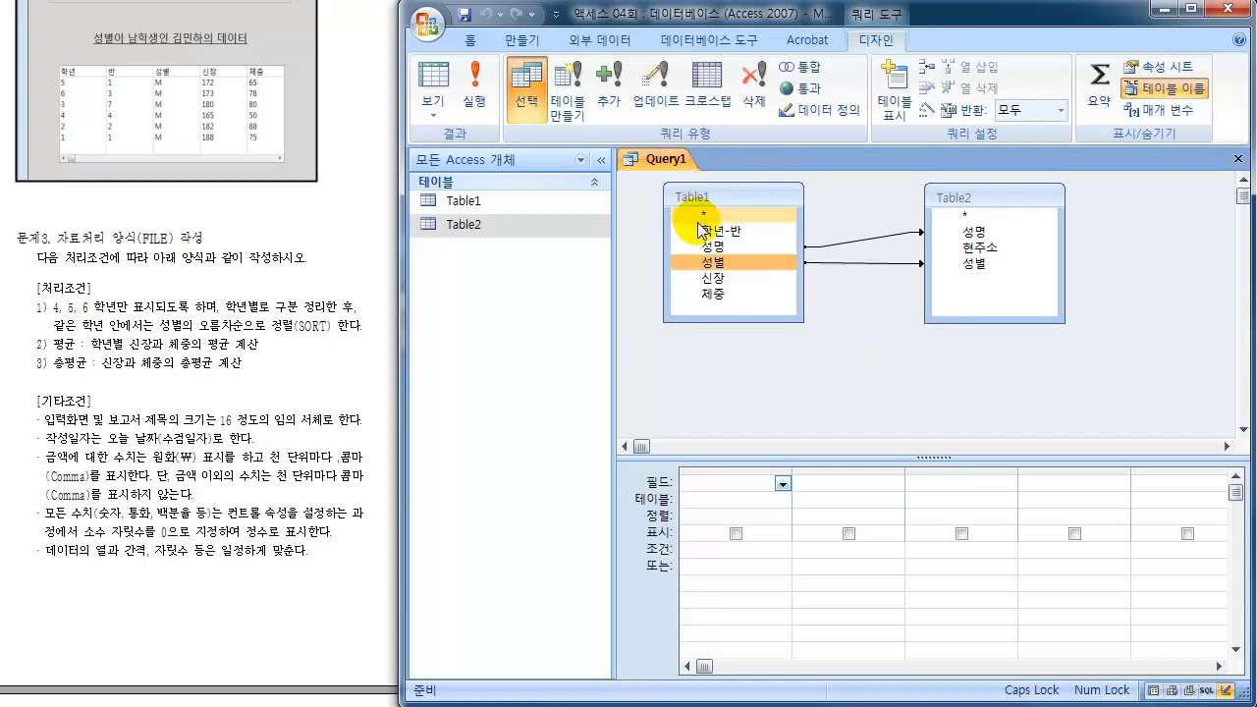
left_click(702, 215)
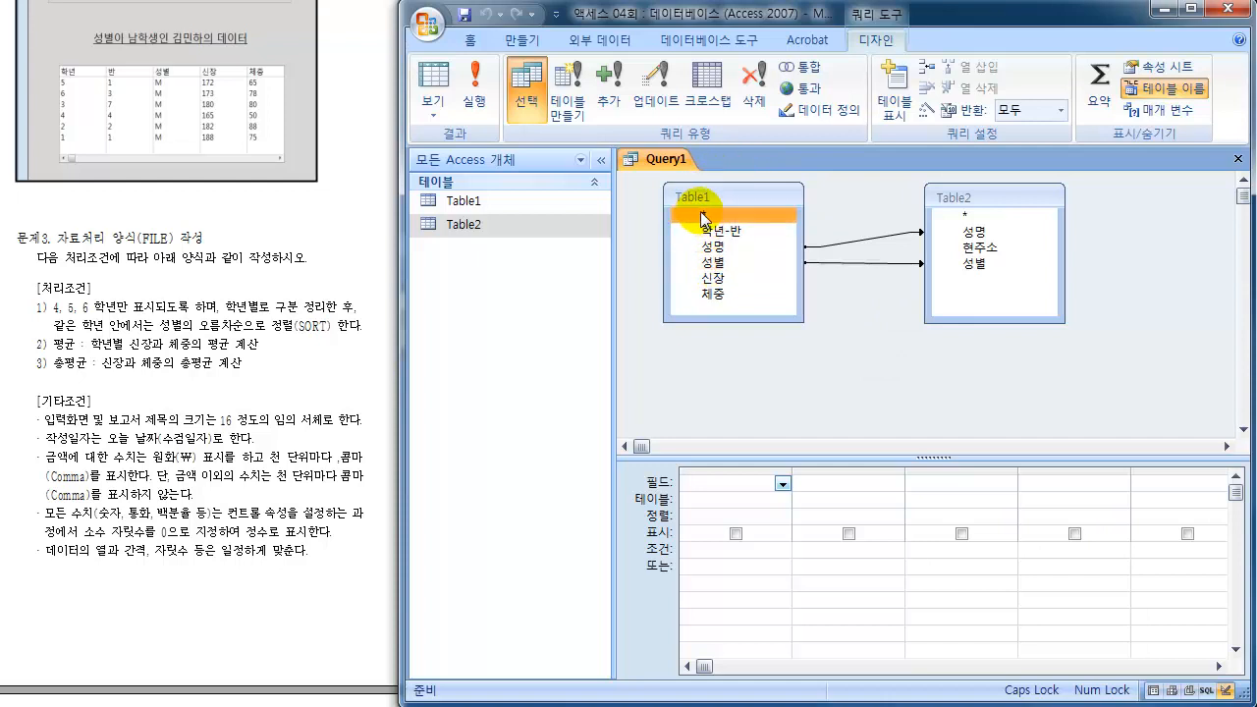
double_click(700, 212)
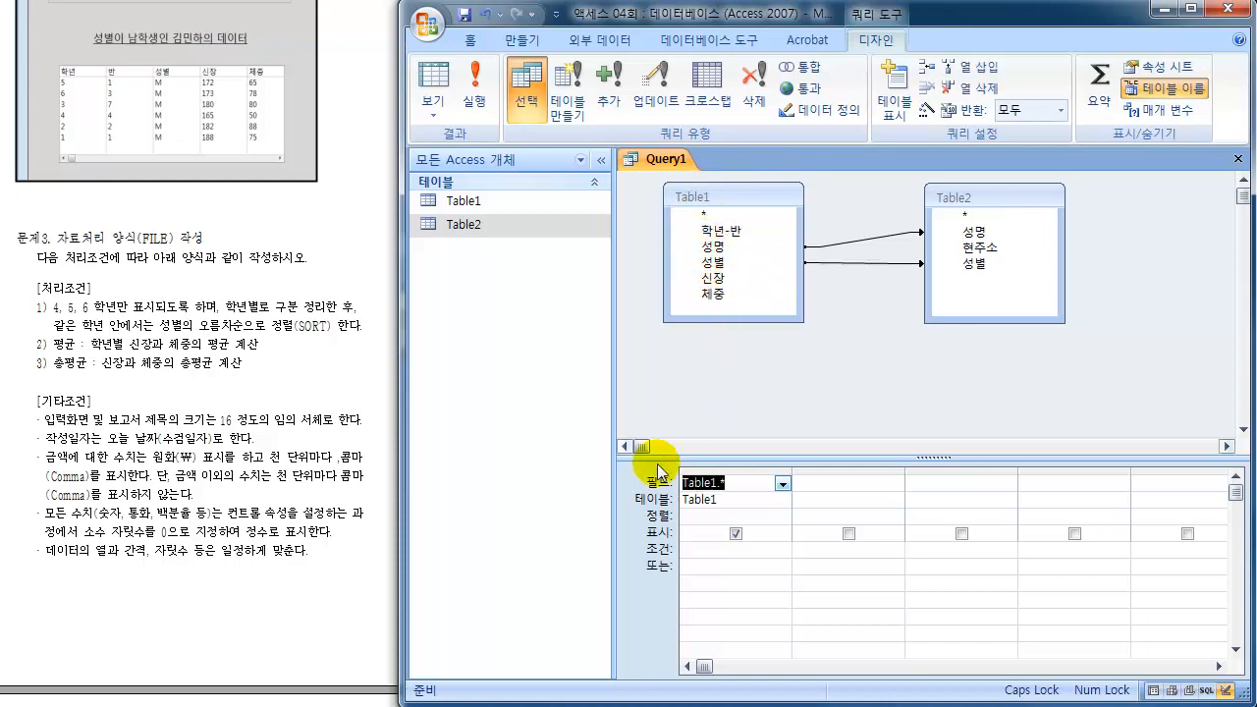
left_click(980, 200)
left_click(972, 234)
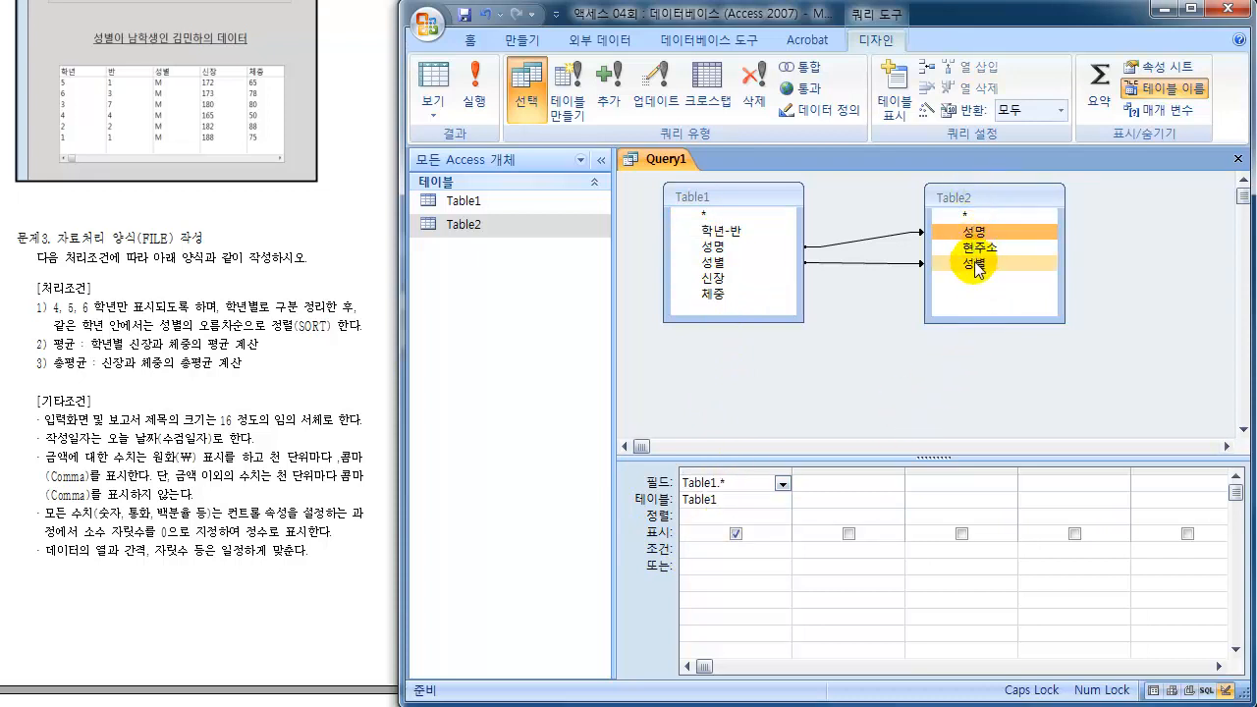
left_click(975, 266)
left_click(977, 249)
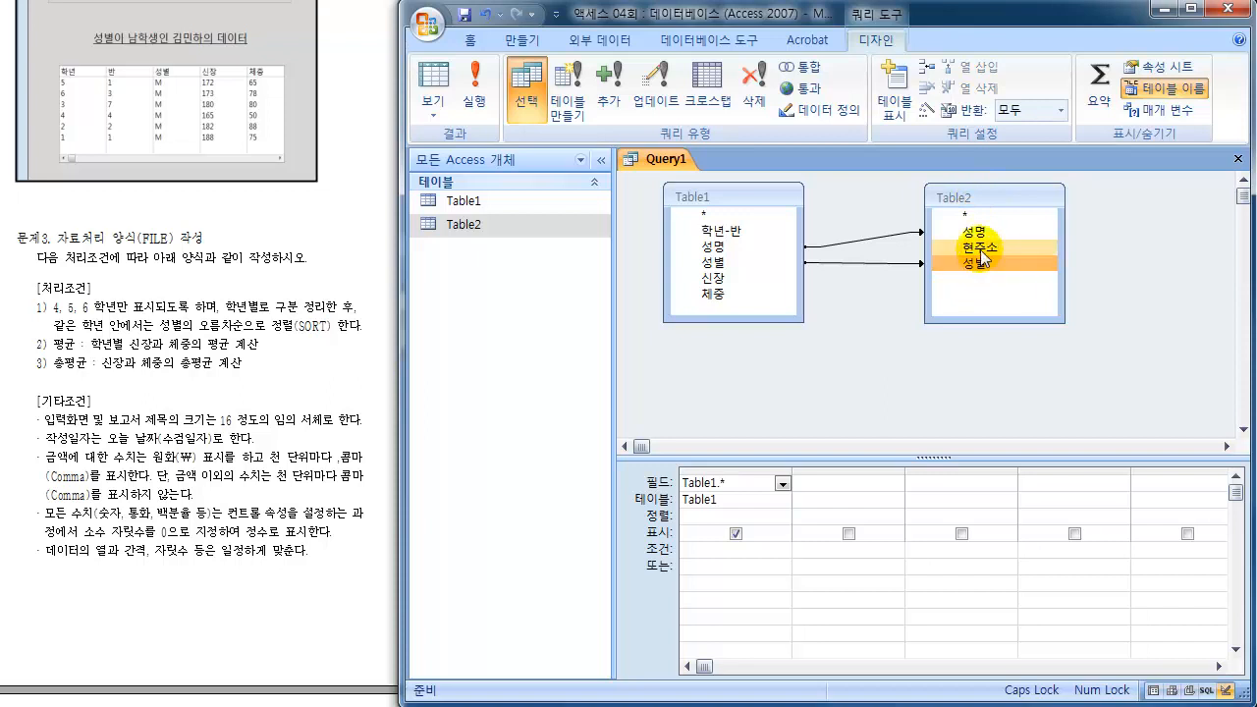
left_click_drag(982, 253, 815, 486)
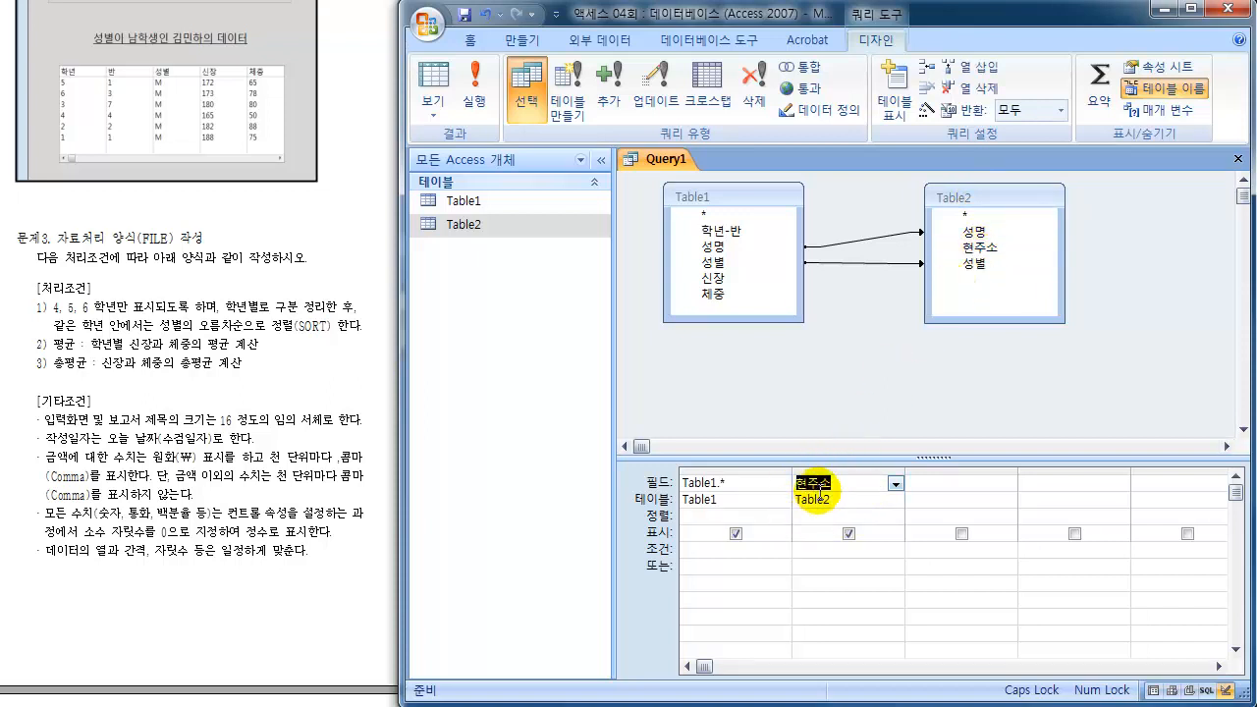
Step: Show the query in datasheet view, narrow the navigation pane, and examine the records for missing 현주소 values
left_click(434, 89)
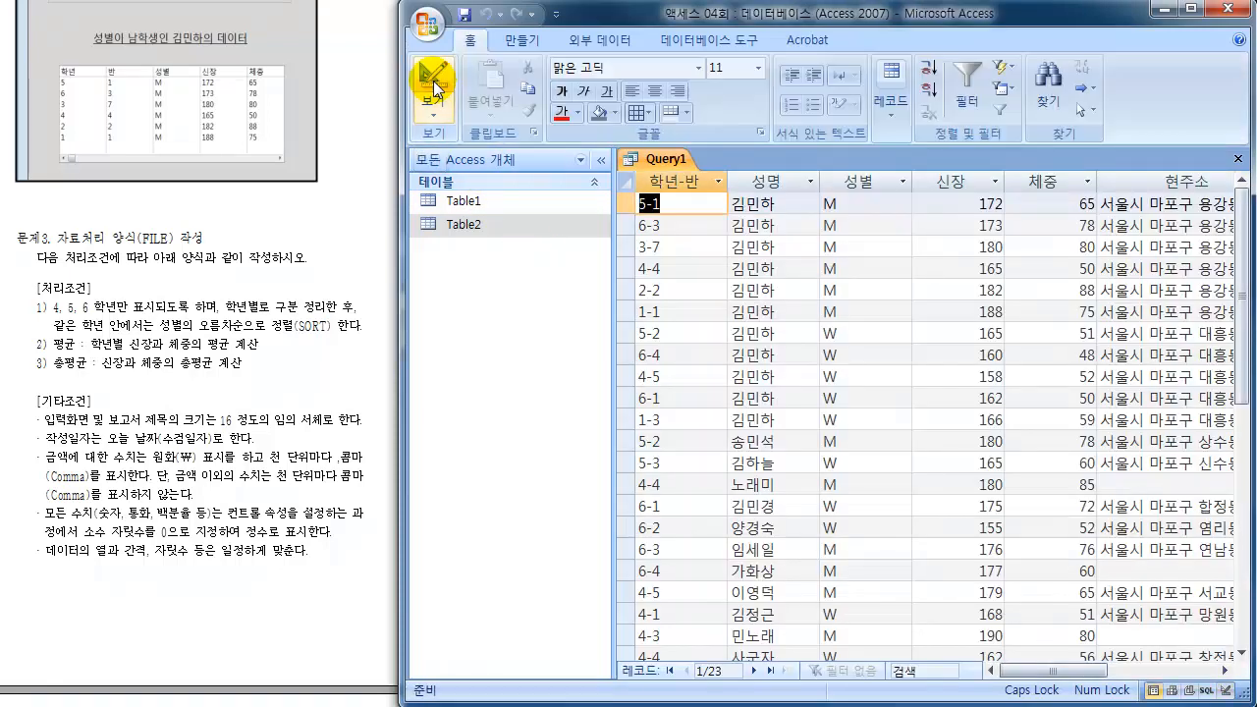
left_click_drag(611, 230, 538, 226)
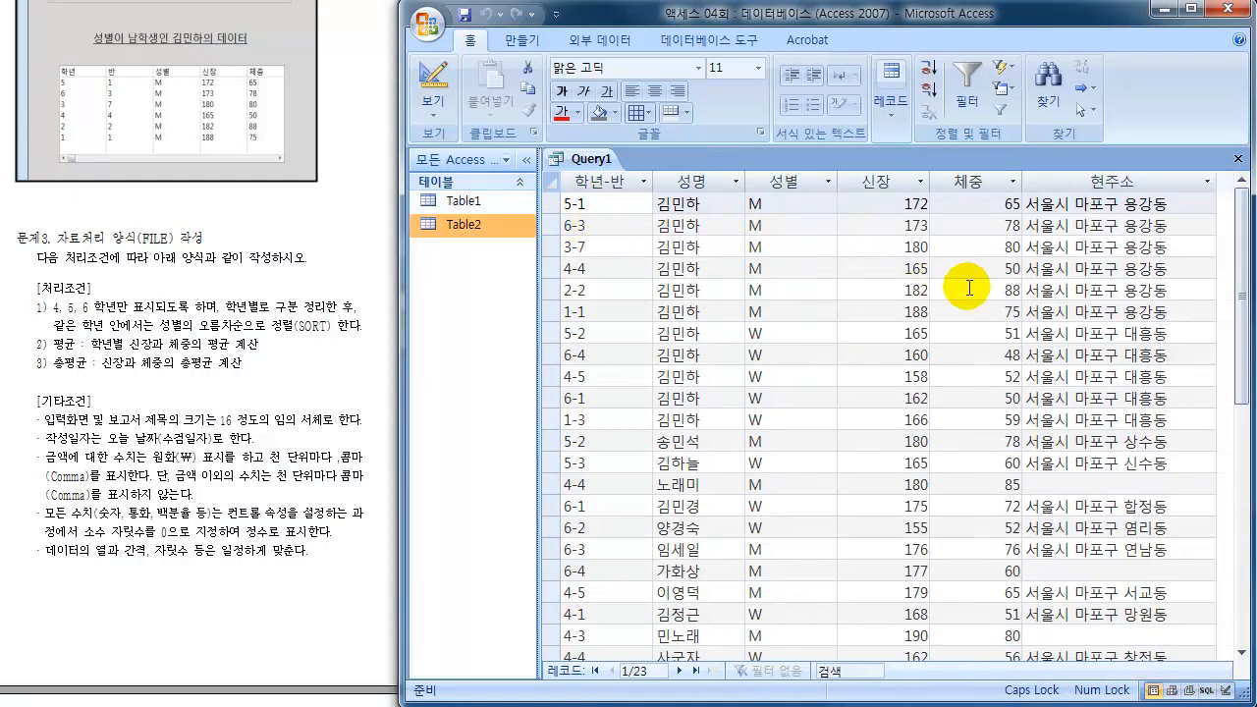
left_click_drag(1241, 317, 1242, 358)
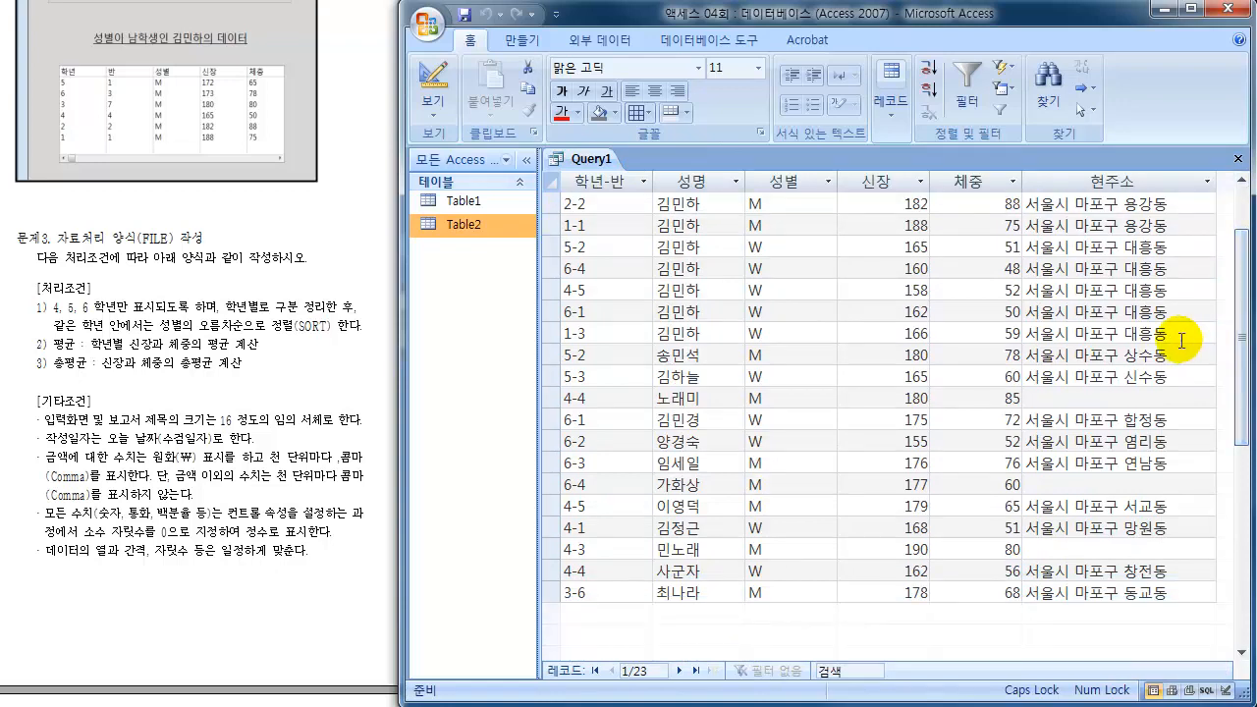
mouse_move(662, 406)
left_mouse_down()
mouse_move(662, 393)
mouse_move(666, 403)
left_mouse_up()
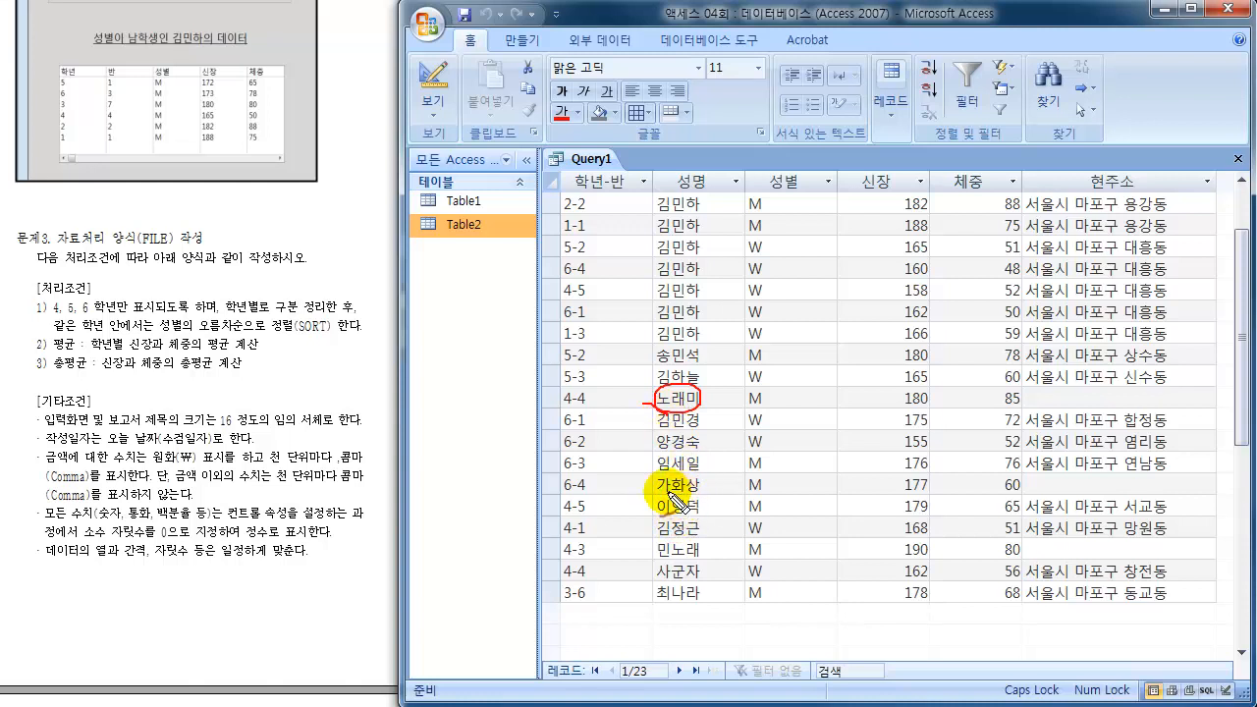
mouse_move(681, 497)
left_mouse_down()
mouse_move(707, 494)
mouse_move(676, 510)
left_mouse_up()
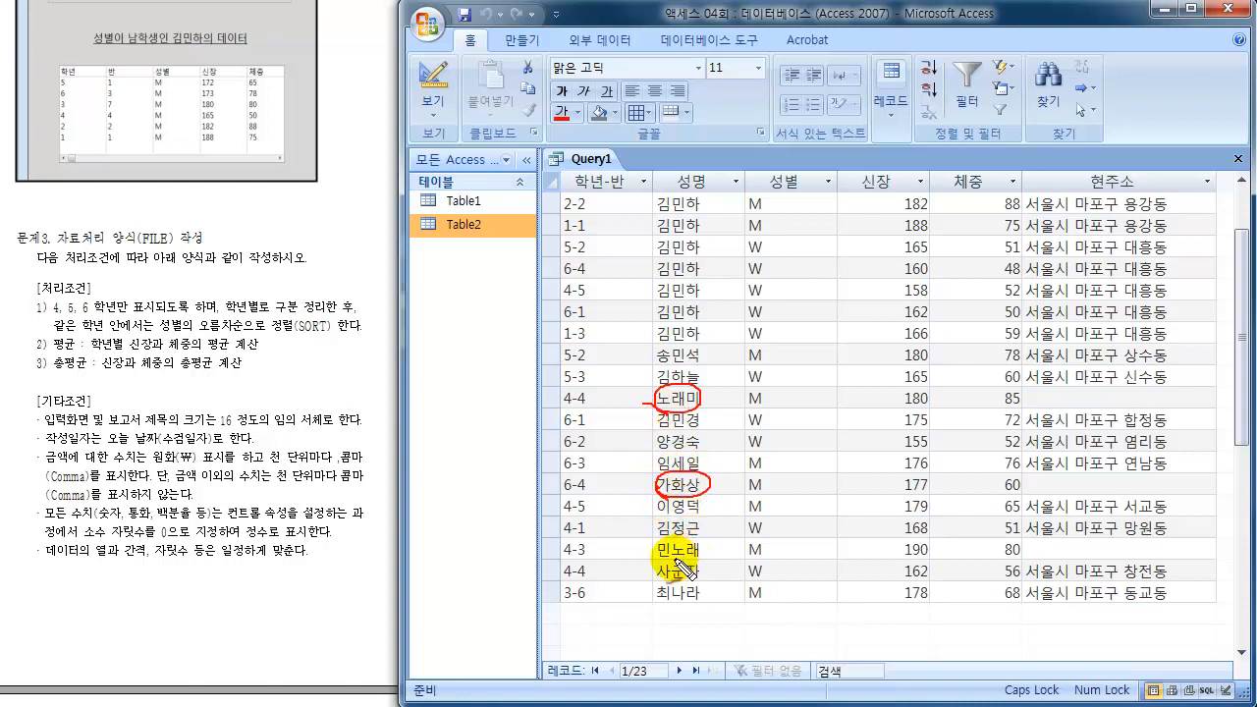
mouse_move(656, 555)
left_mouse_down()
mouse_move(692, 568)
mouse_move(656, 549)
left_mouse_up()
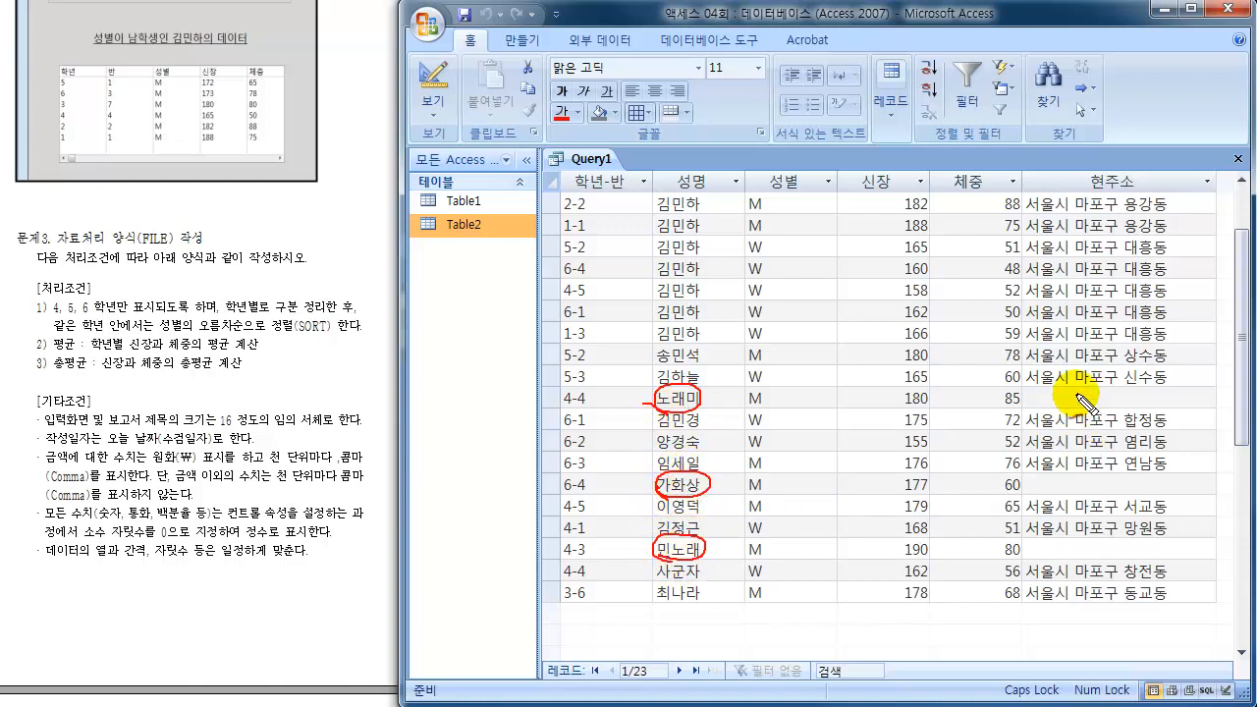
left_click_drag(1076, 393, 1092, 397)
left_click_drag(1064, 475, 1074, 485)
left_click_drag(1060, 558, 1088, 545)
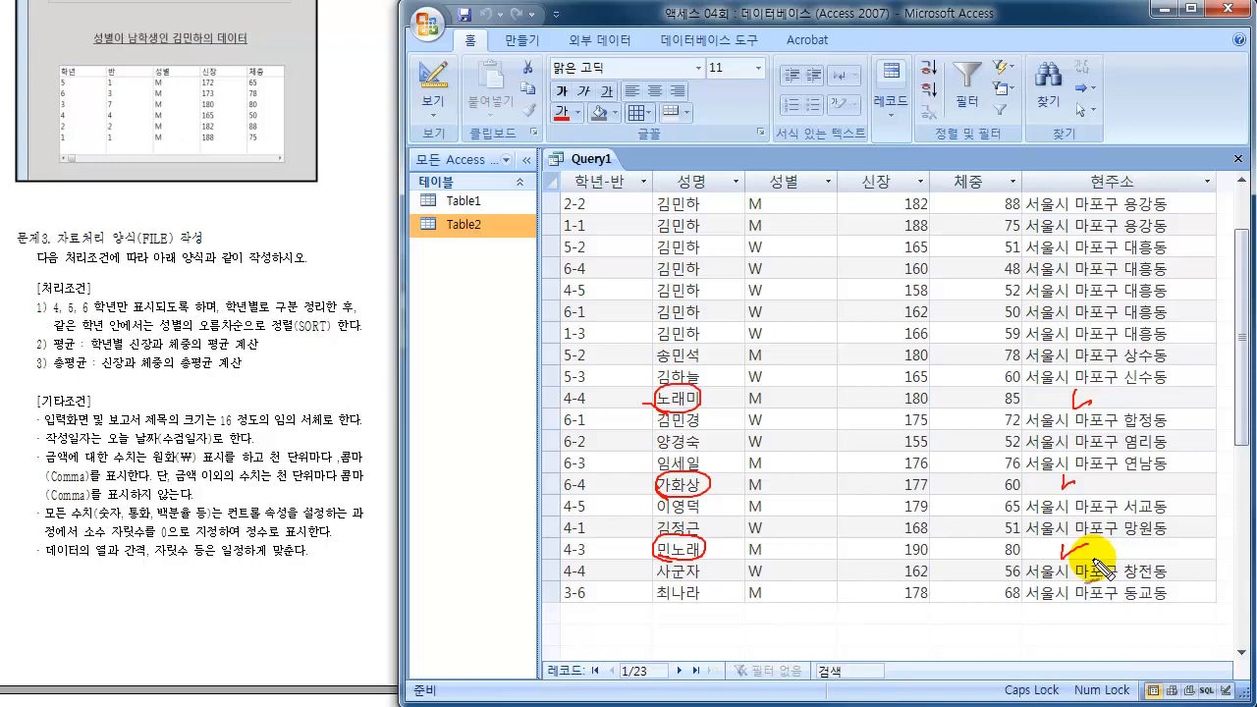
key("Escape")
Step: Compare the query records that lack a 현주소 with the names in the two data tables on the exam sheet
scroll(245, 349, "up", 4)
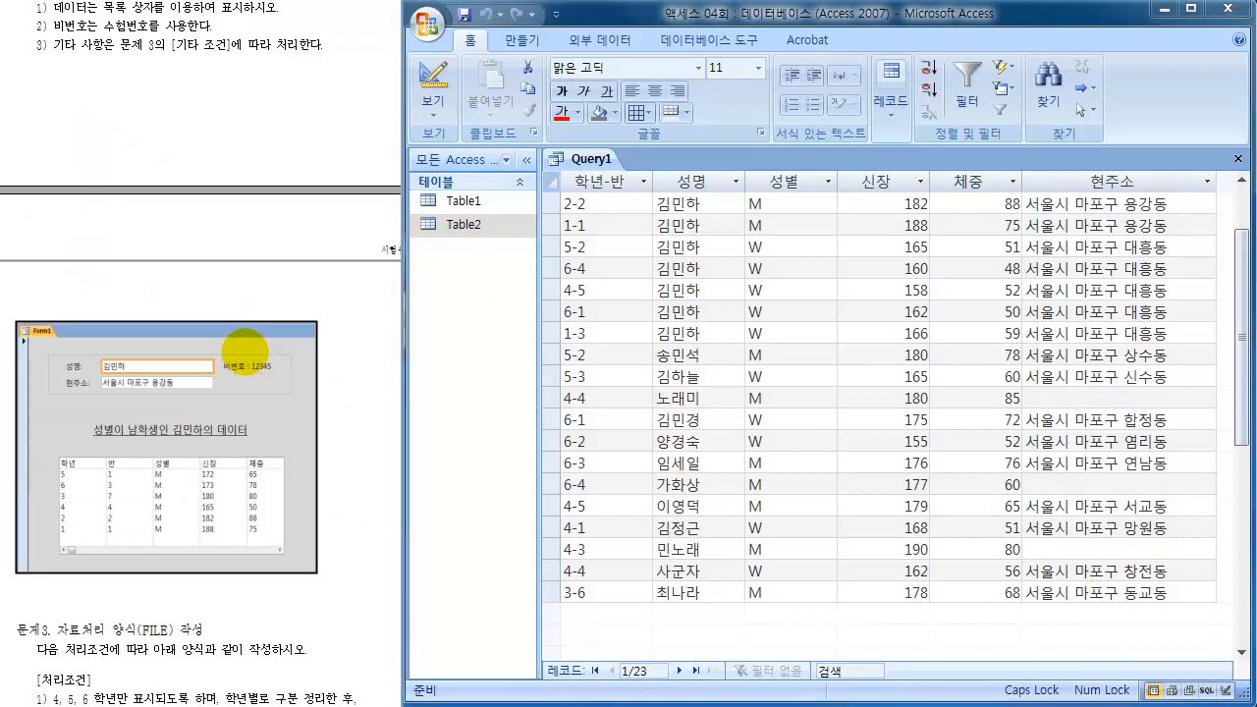
scroll(245, 348, "up", 10)
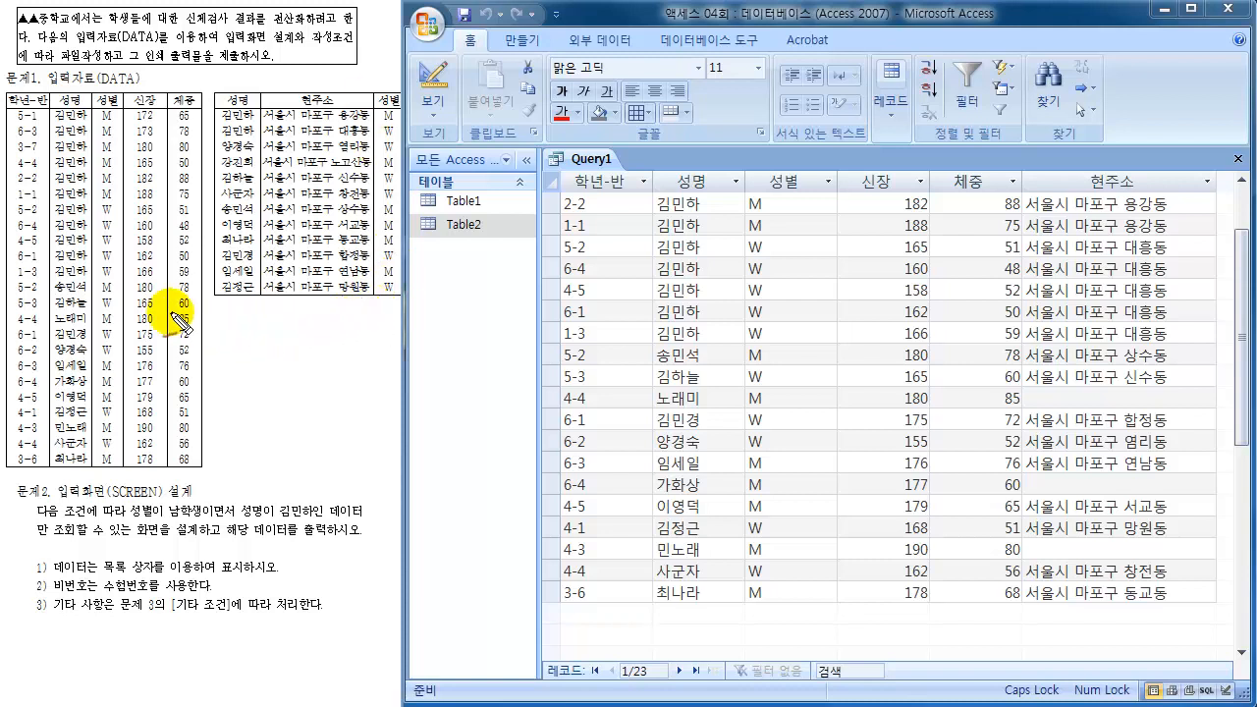
mouse_move(34, 325)
left_mouse_down()
mouse_move(92, 325)
mouse_move(51, 309)
mouse_move(71, 331)
left_mouse_up()
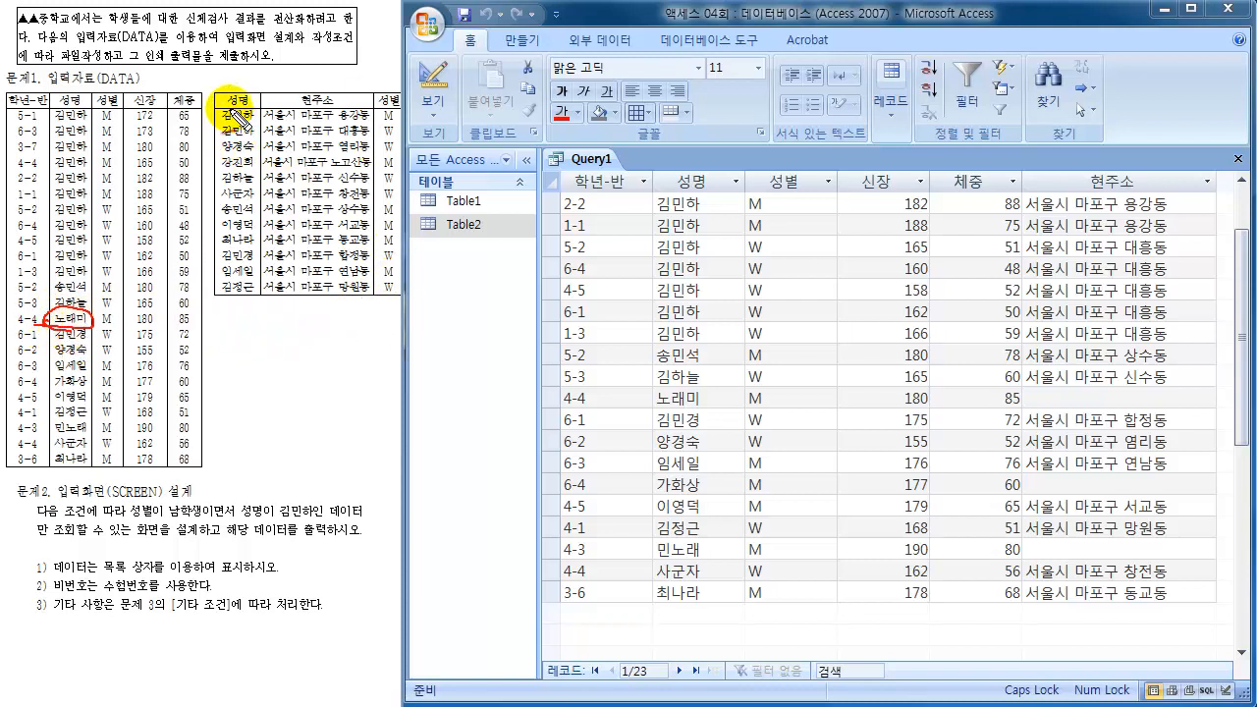
mouse_move(226, 106)
left_mouse_down()
mouse_move(206, 195)
mouse_move(235, 317)
left_mouse_up()
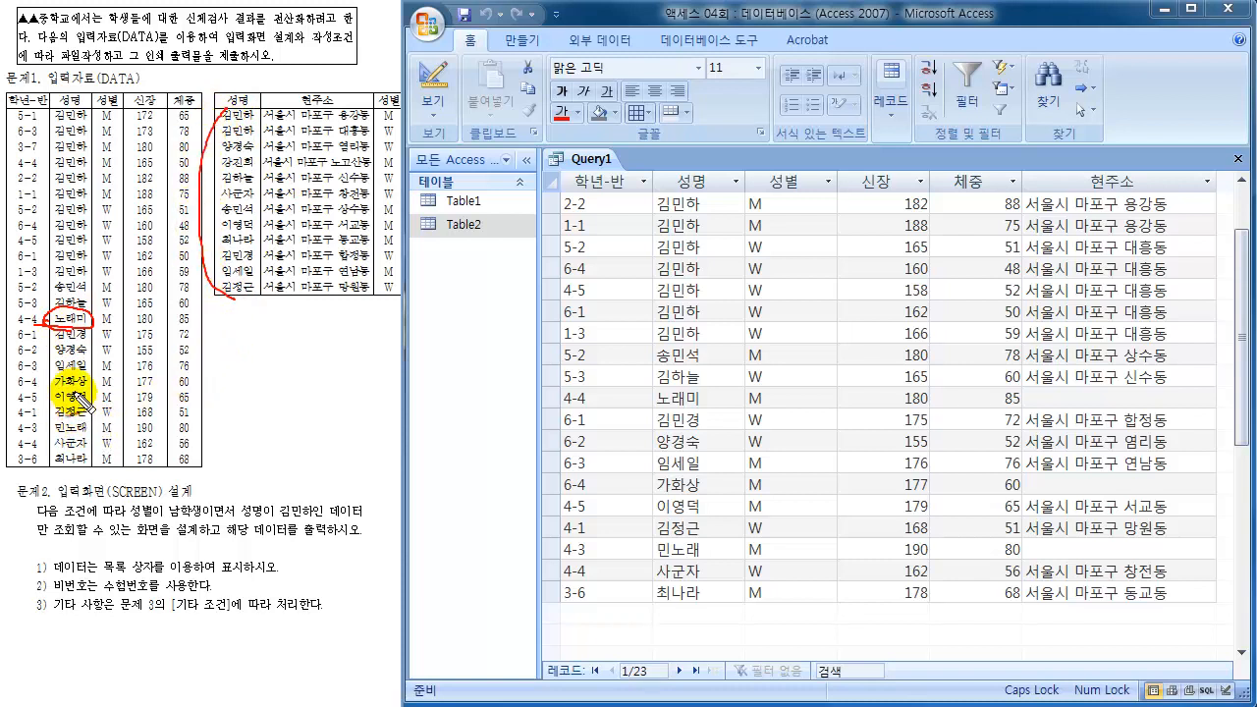
mouse_move(79, 383)
left_mouse_down()
mouse_move(59, 371)
mouse_move(47, 385)
mouse_move(77, 391)
mouse_move(90, 375)
left_mouse_up()
mouse_move(226, 107)
left_mouse_down()
mouse_move(204, 124)
mouse_move(236, 301)
left_mouse_up()
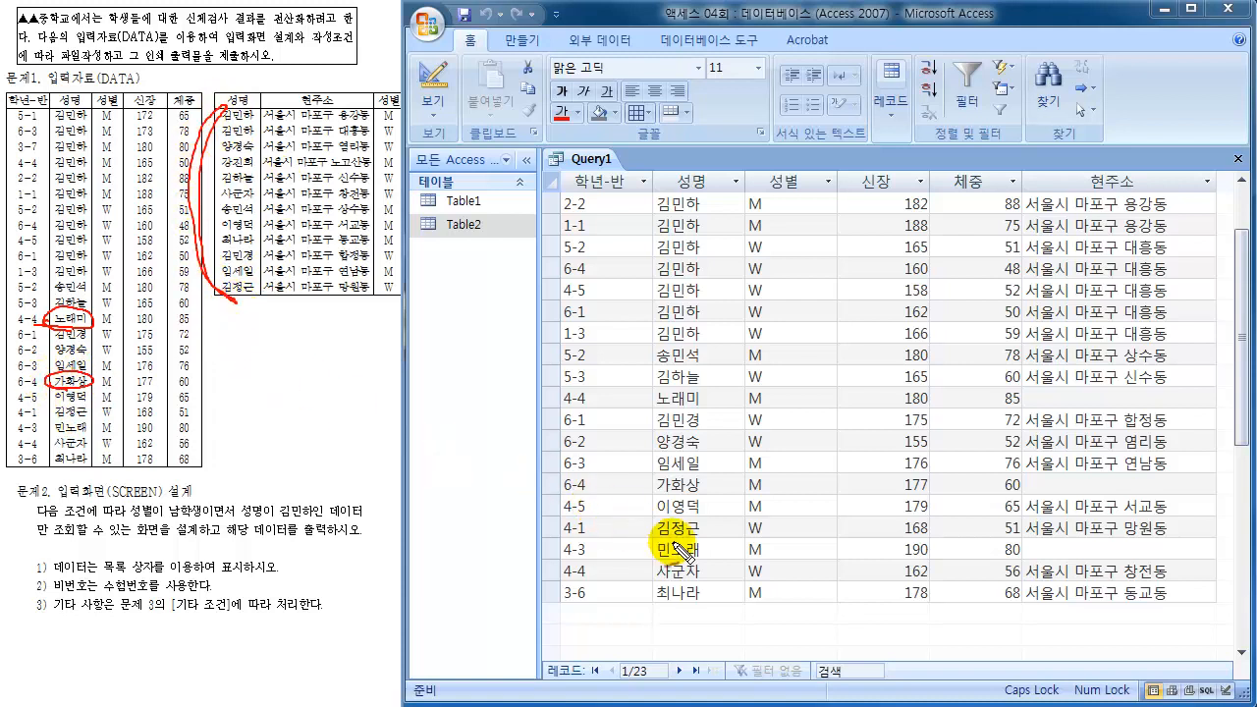
mouse_move(67, 434)
left_mouse_down()
mouse_move(90, 422)
mouse_move(64, 438)
left_mouse_up()
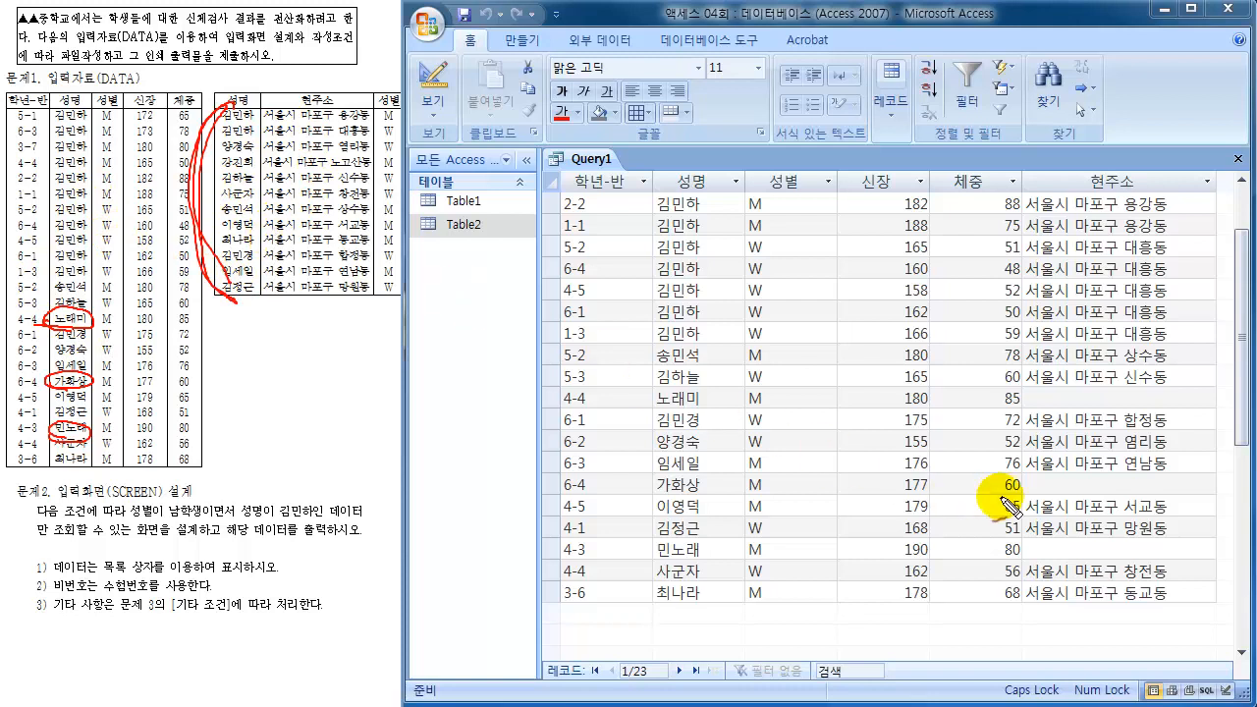
left_click_drag(1077, 387, 1092, 399)
left_click_drag(1065, 485, 1083, 479)
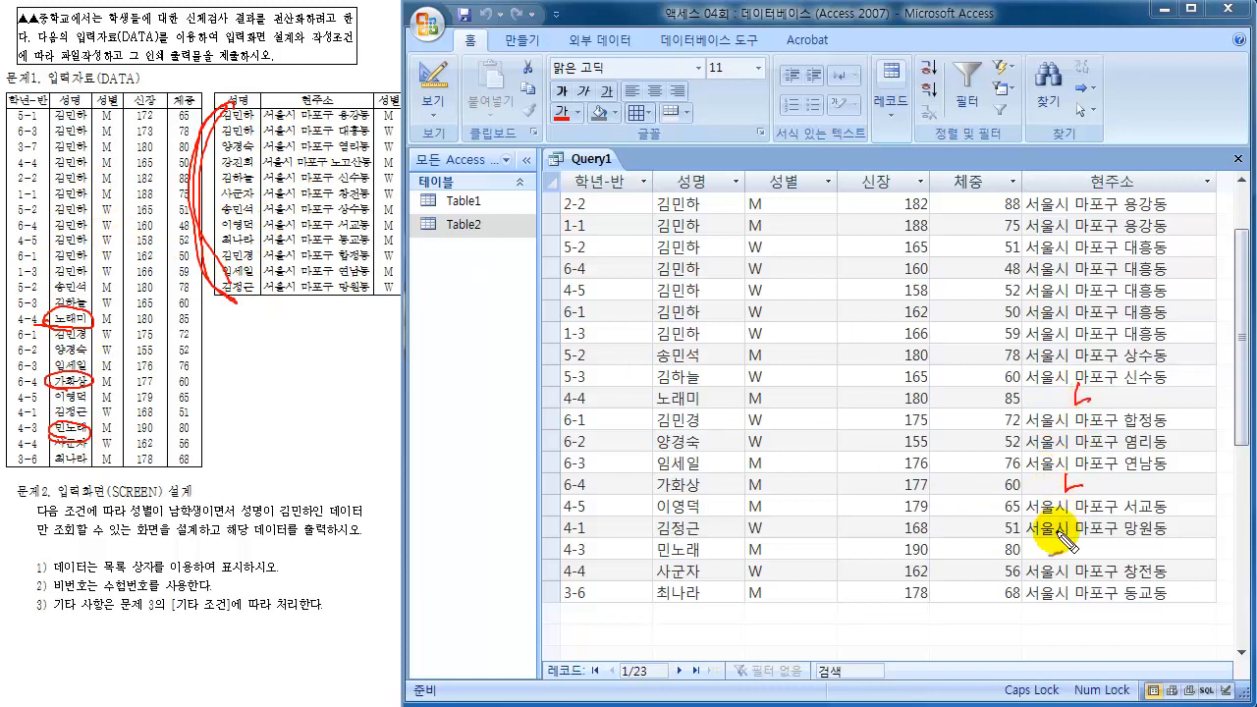
left_click_drag(1056, 554, 1090, 540)
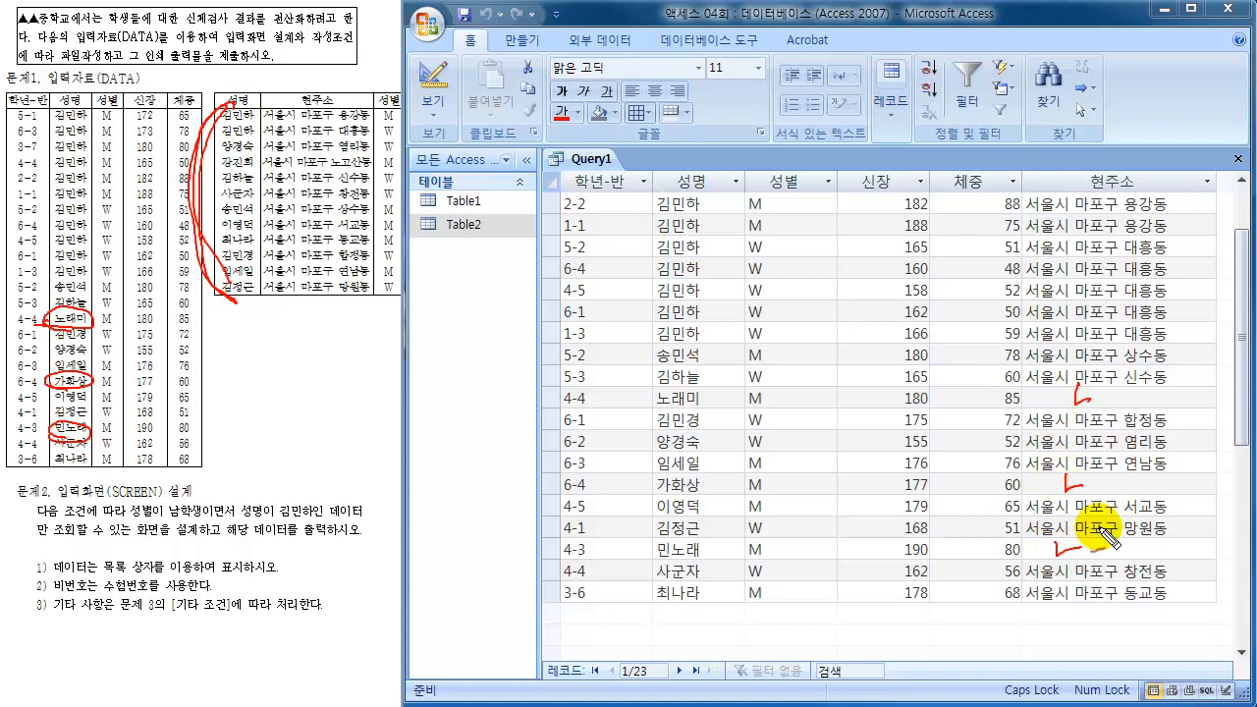
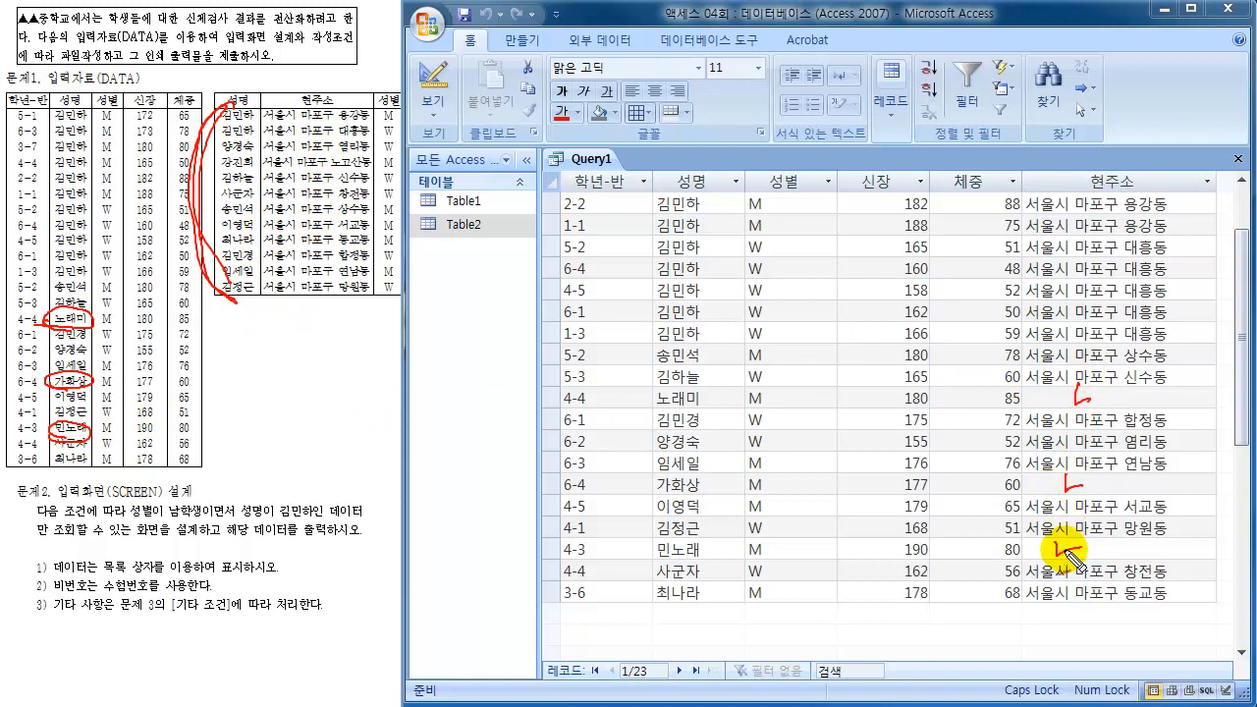
key("Escape")
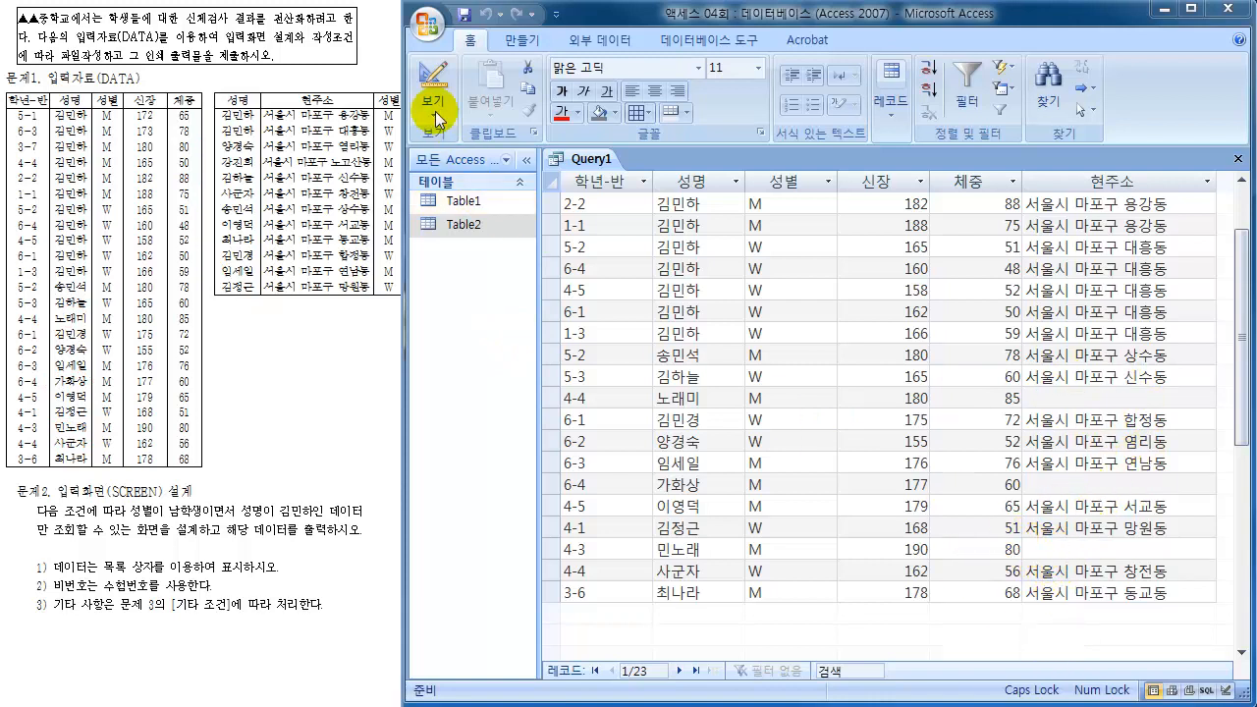
Step: In design view, set the 성명 and 성별 joins to include only rows where the joined fields match in both tables
left_click(435, 76)
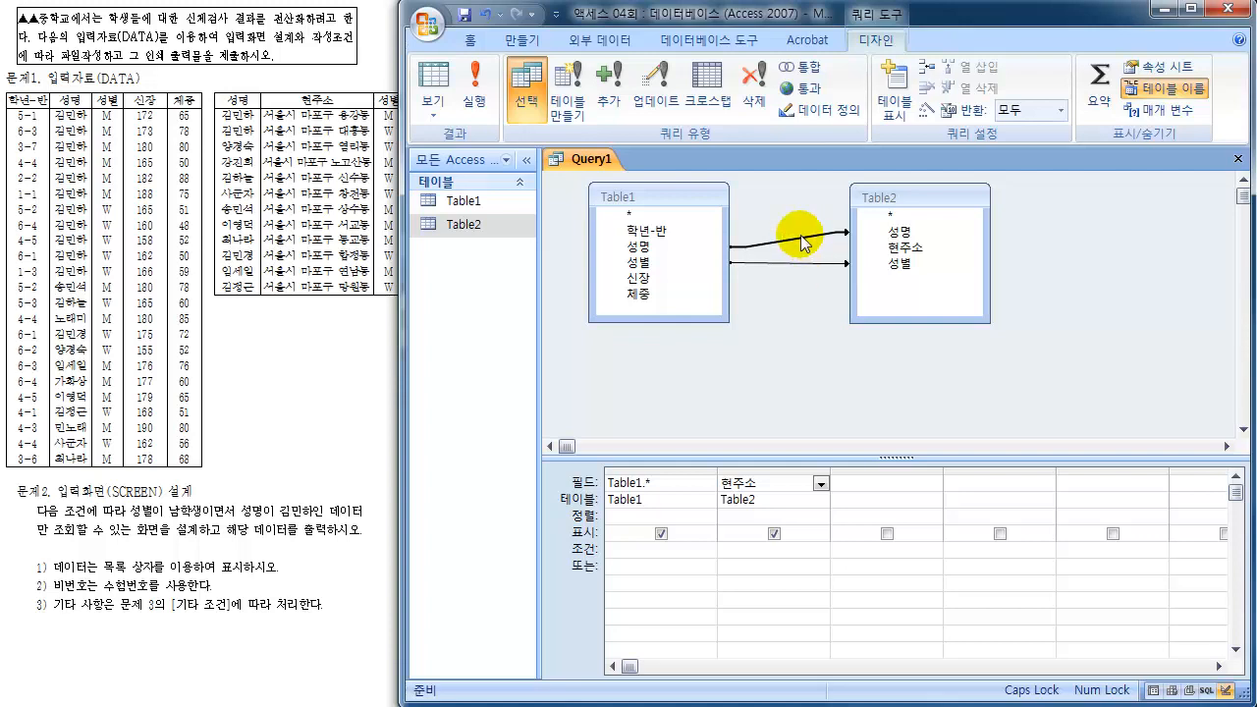
double_click(801, 246)
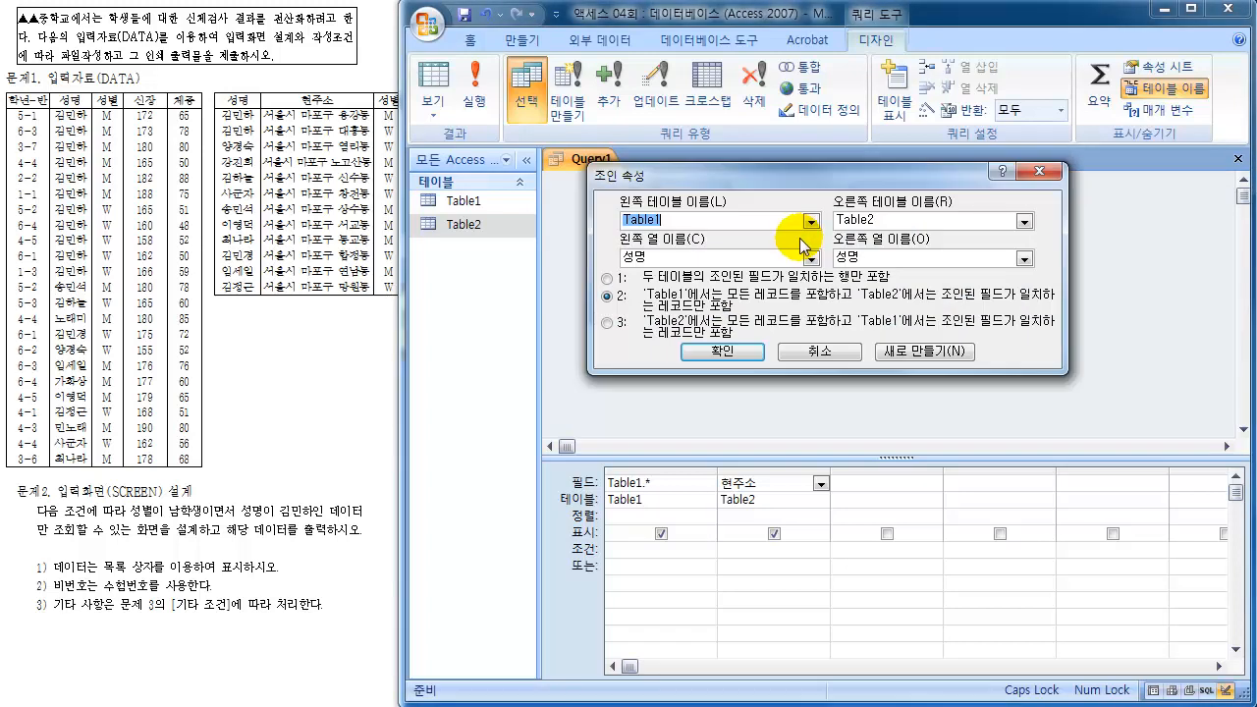
left_click(701, 355)
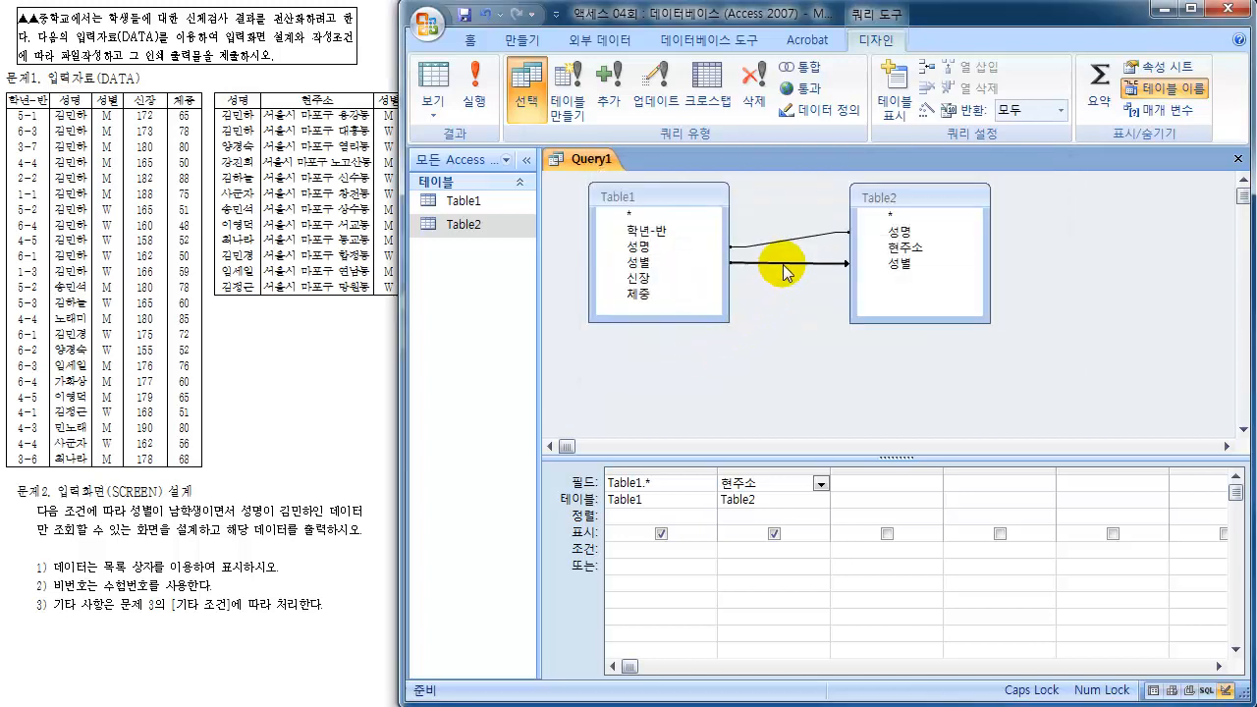
double_click(784, 264)
left_click(608, 280)
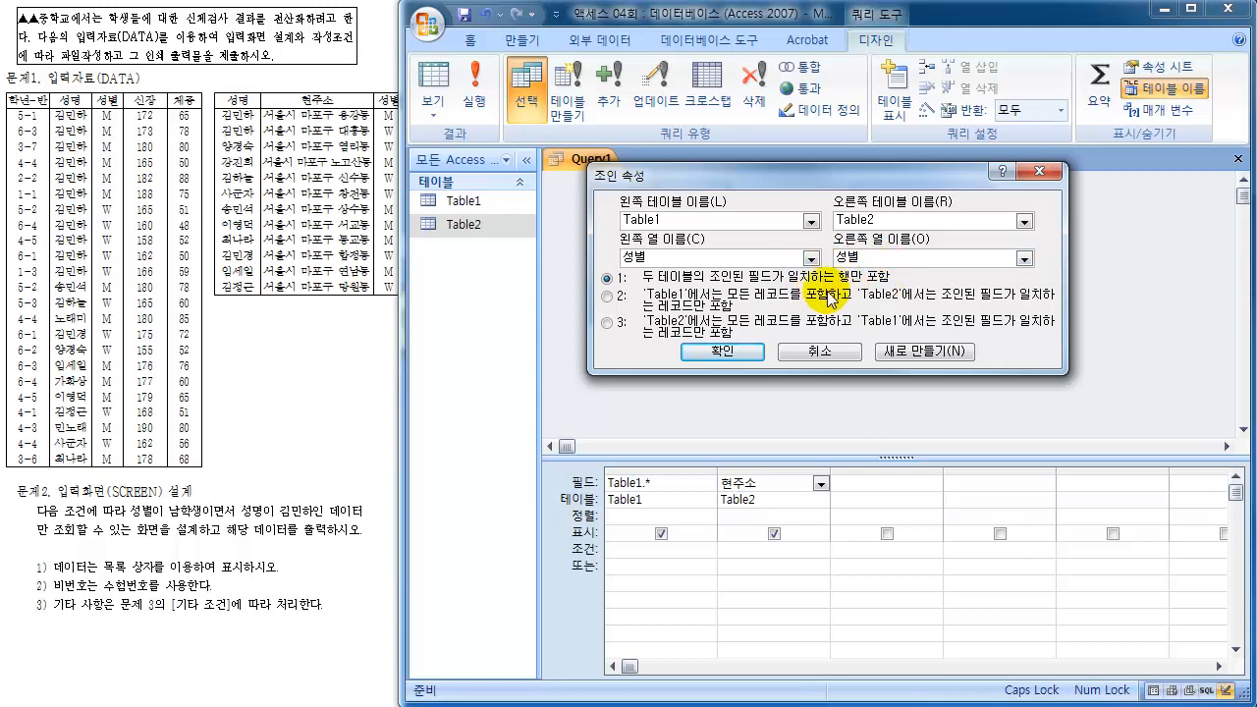
left_click(724, 352)
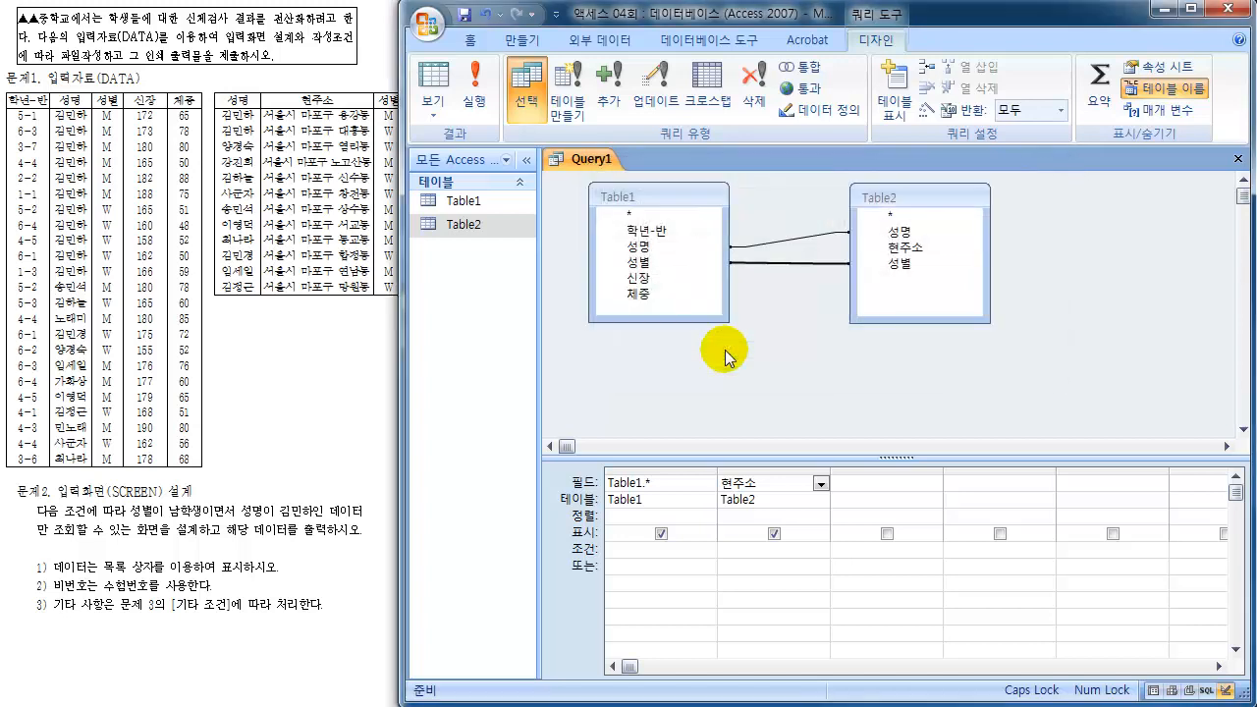
Step: Check the joined records in datasheet view and return to the query design
left_click(433, 93)
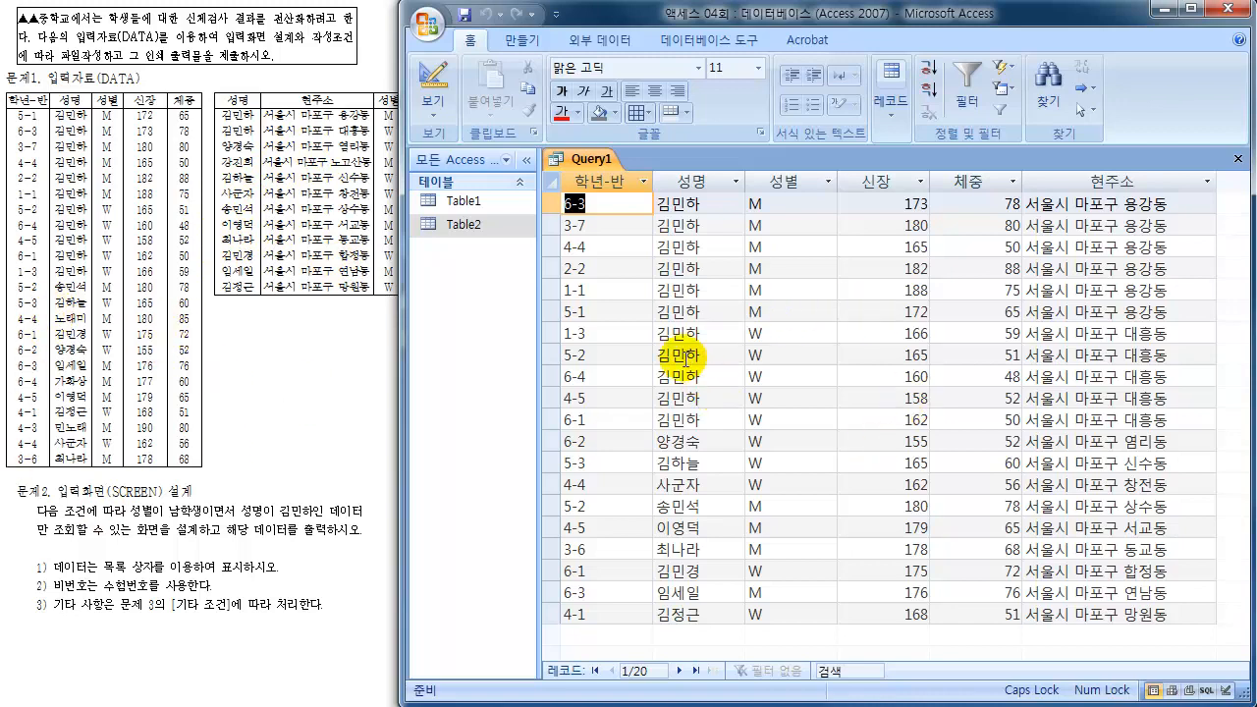
left_click(432, 74)
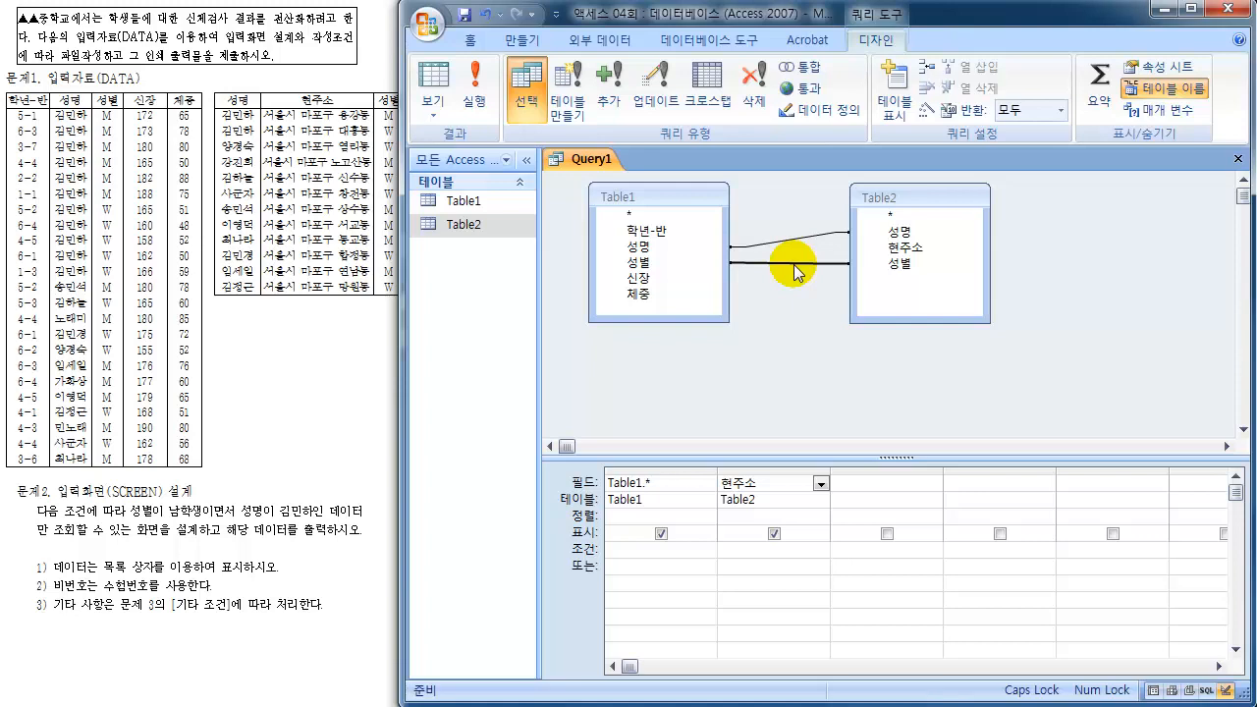
scroll(152, 542, "down", 3)
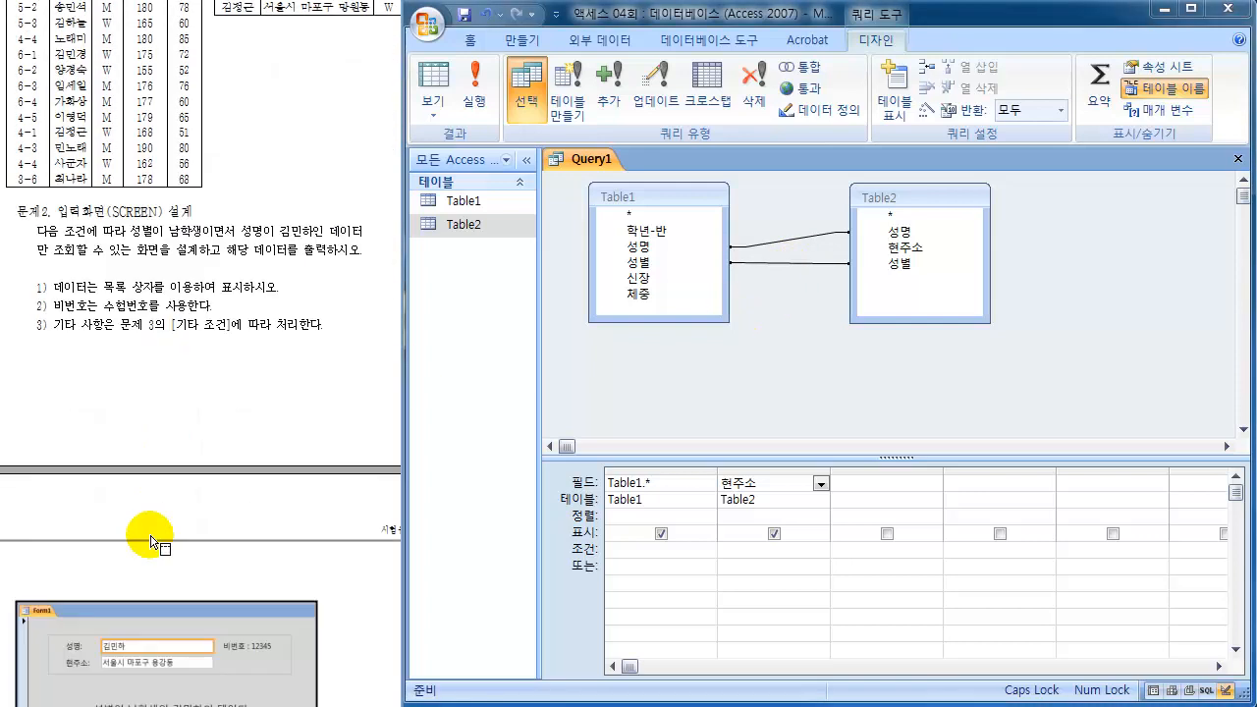
Step: Save the joined query as Query1, close it, and select it in the object list
scroll(153, 542, "down", 7)
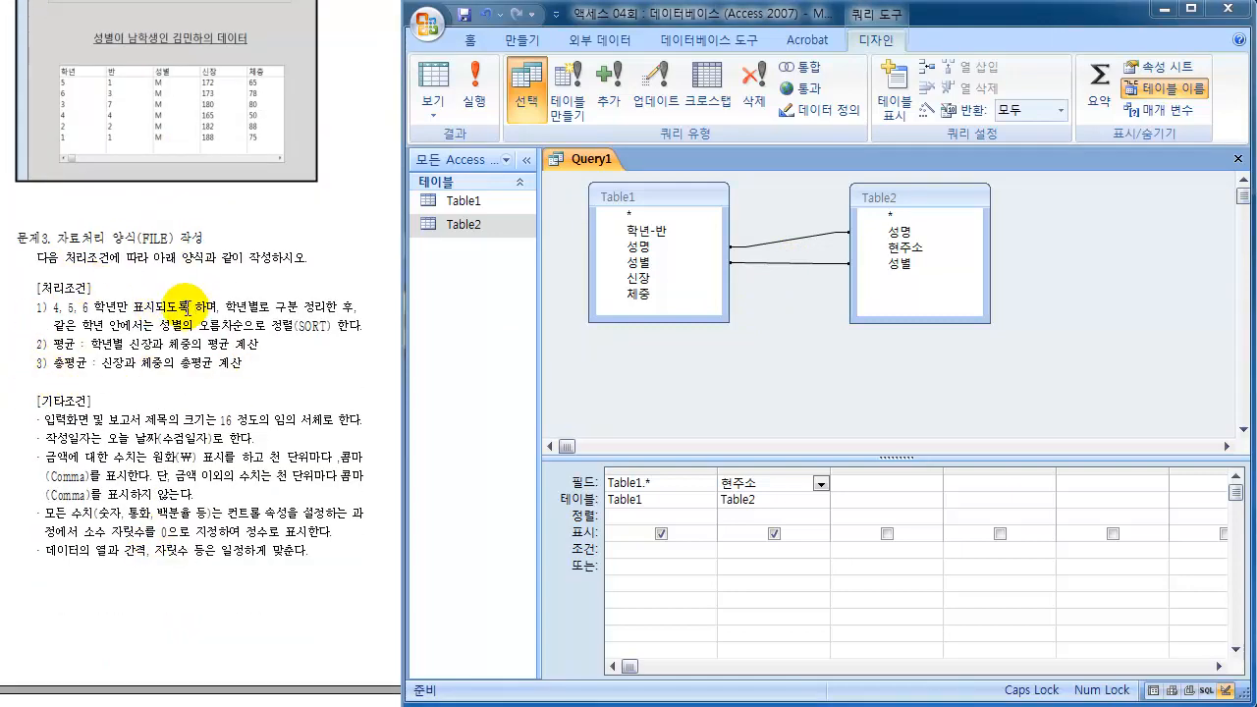
left_click(772, 373)
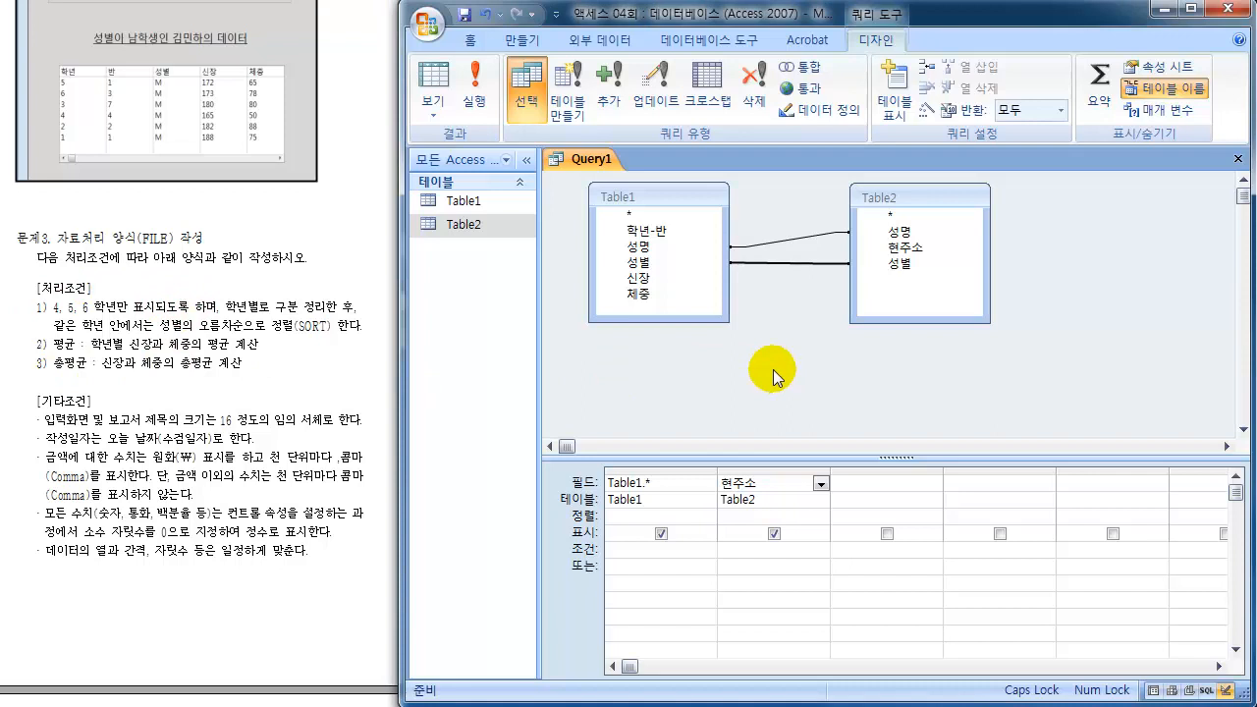
left_click(582, 157)
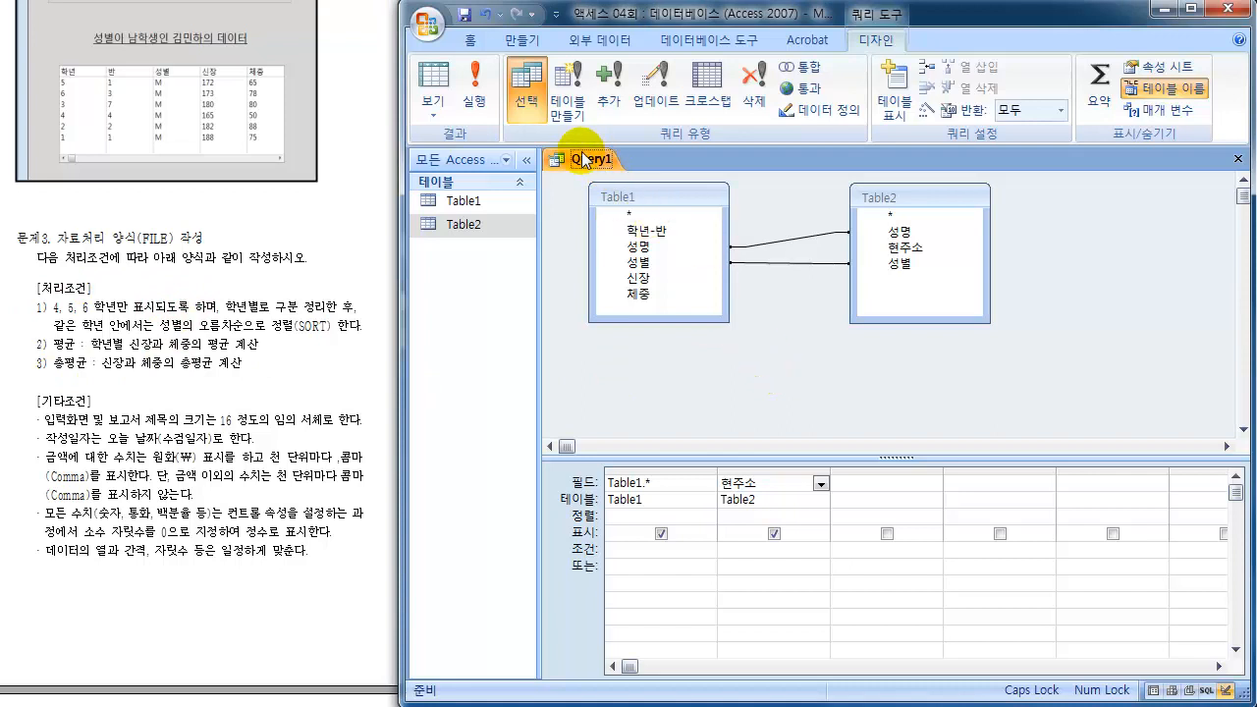
left_click(1240, 159)
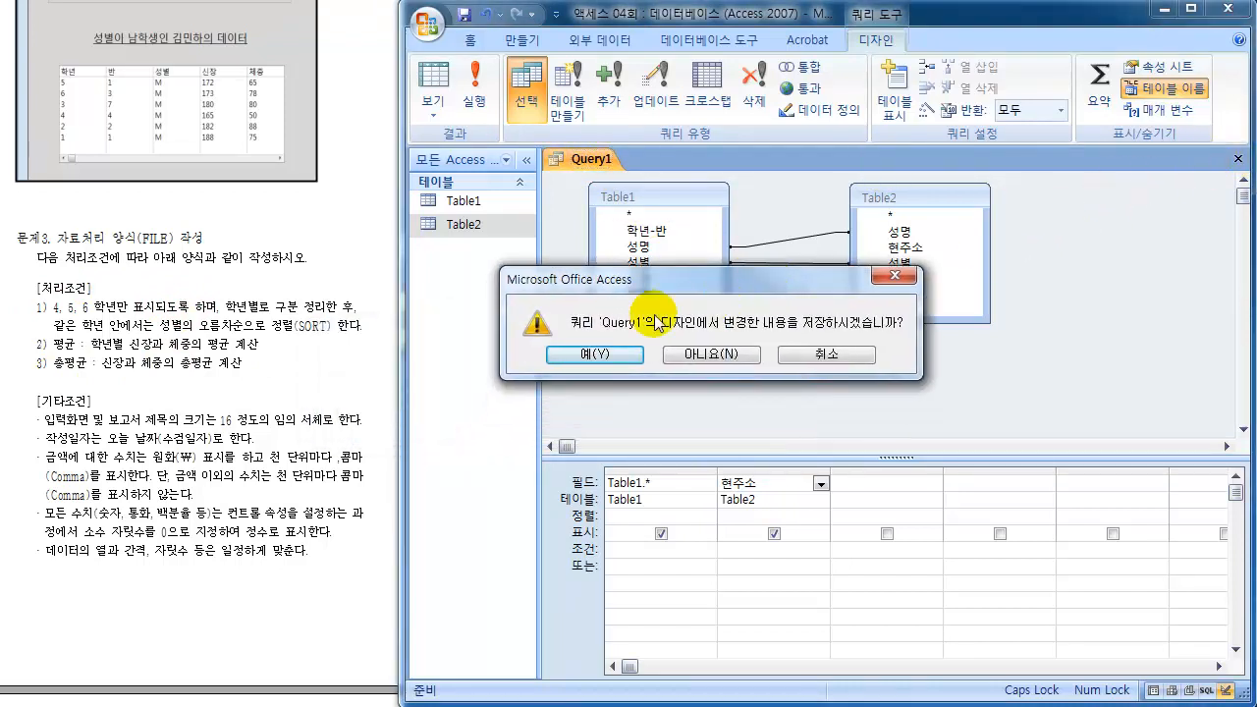
left_click(595, 354)
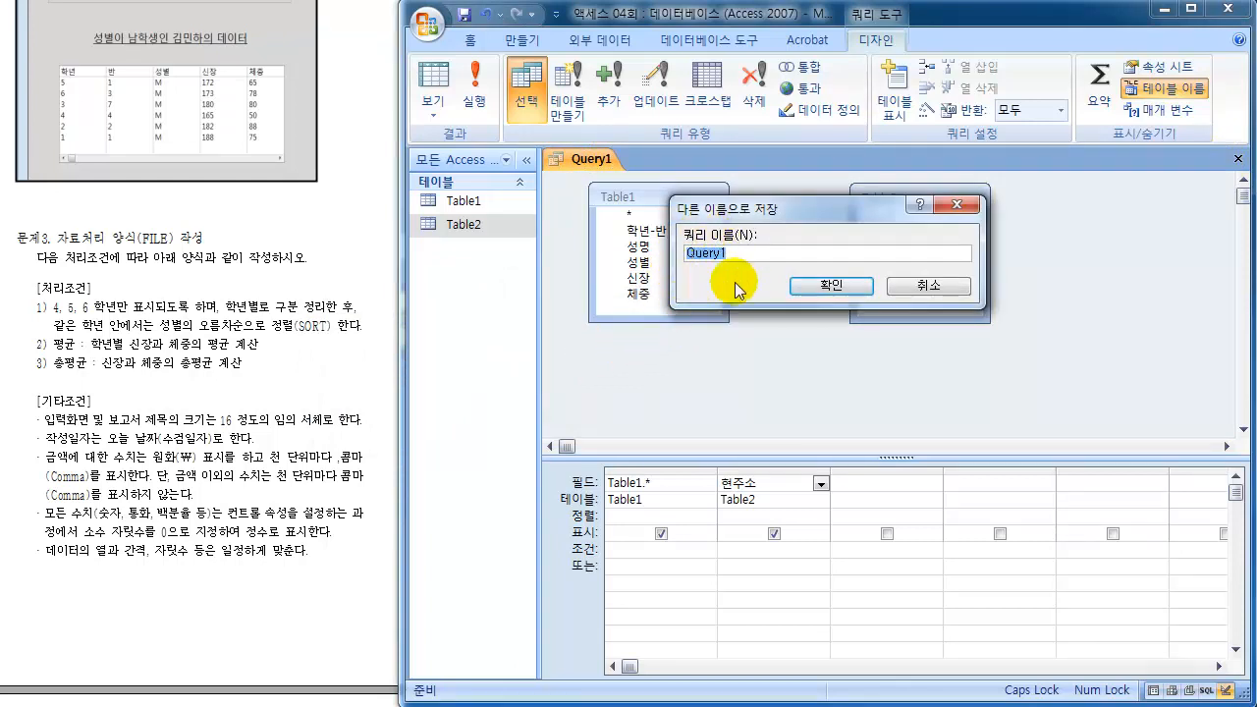
left_click(830, 287)
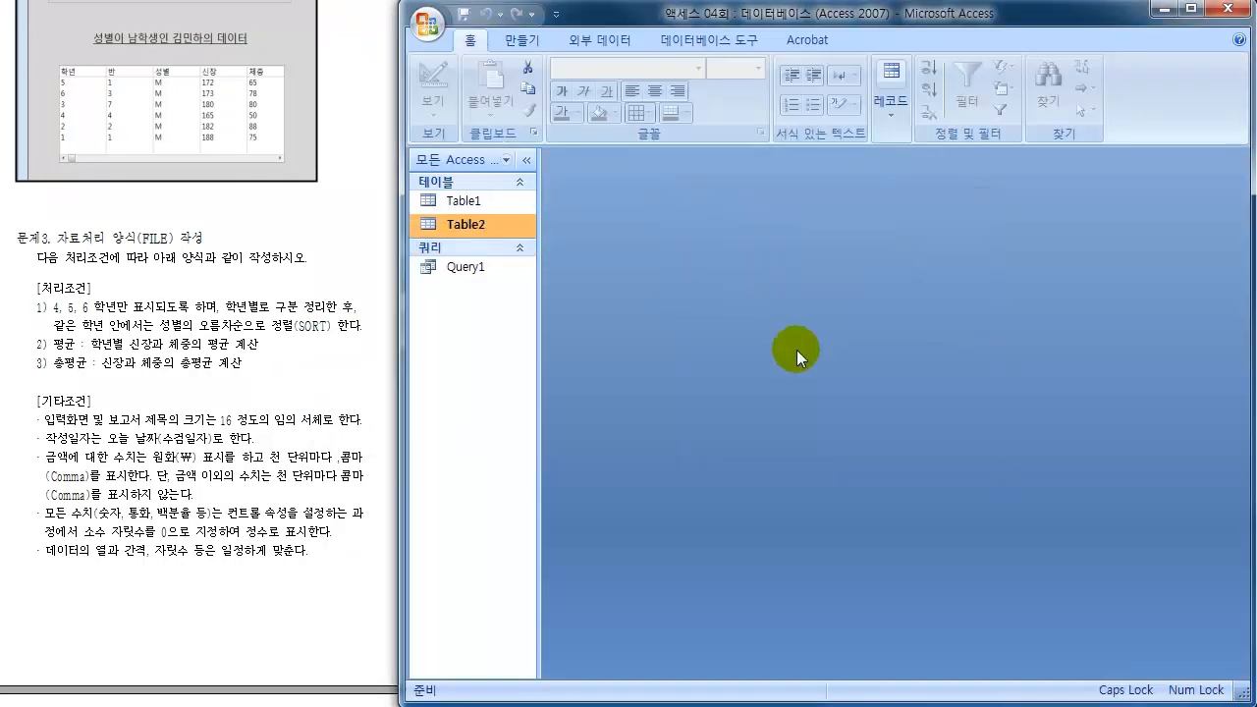
left_click(457, 268)
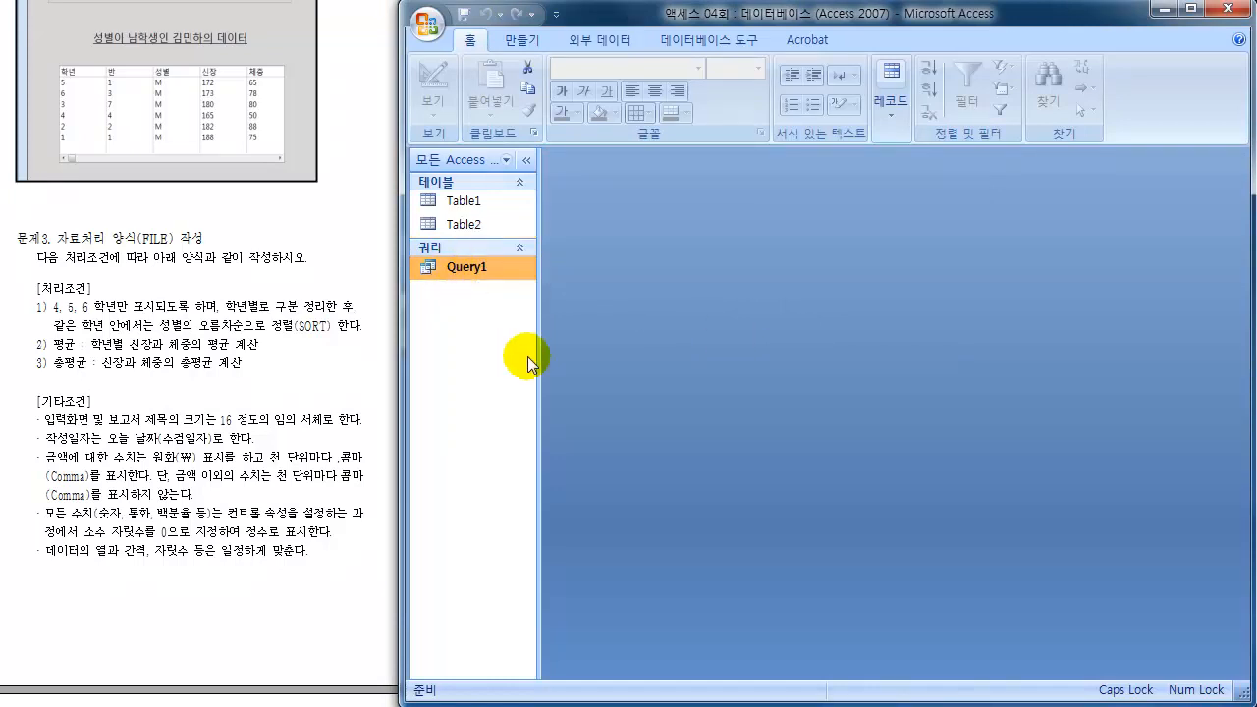
Step: Review the 문제2 input screen requirements and the sample form layout on the exam sheet
left_click(184, 401)
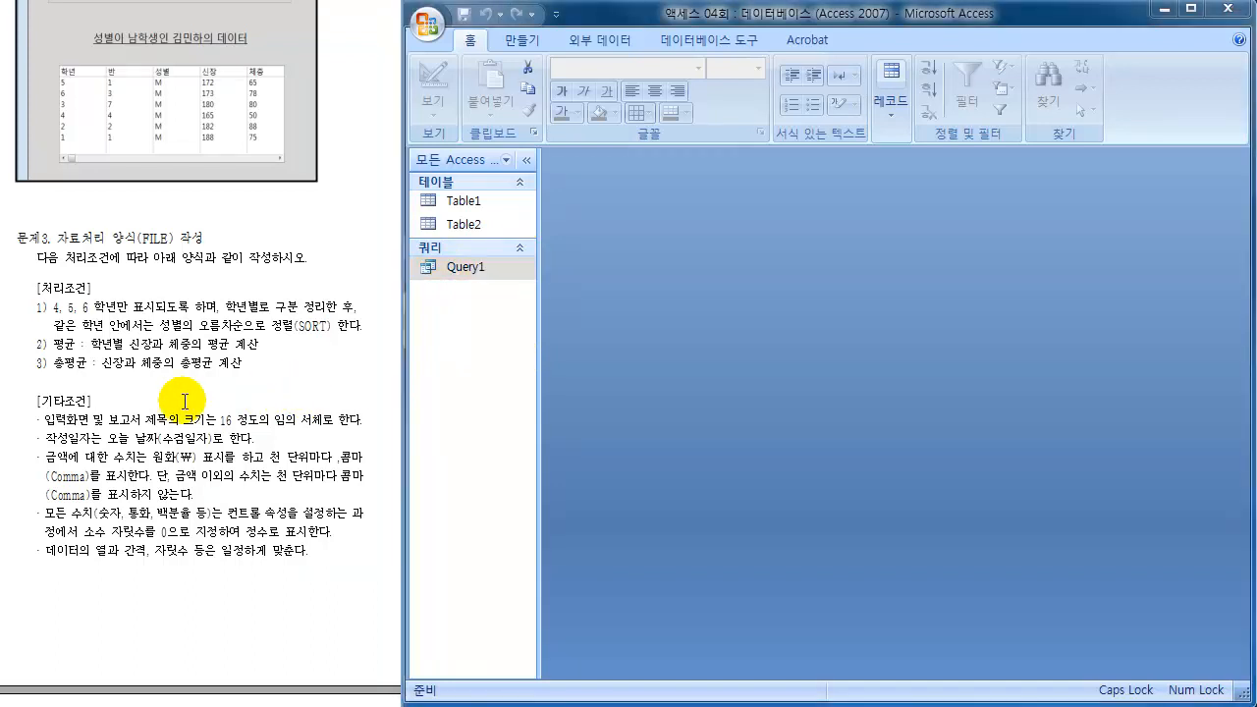
scroll(184, 401, "up", 3)
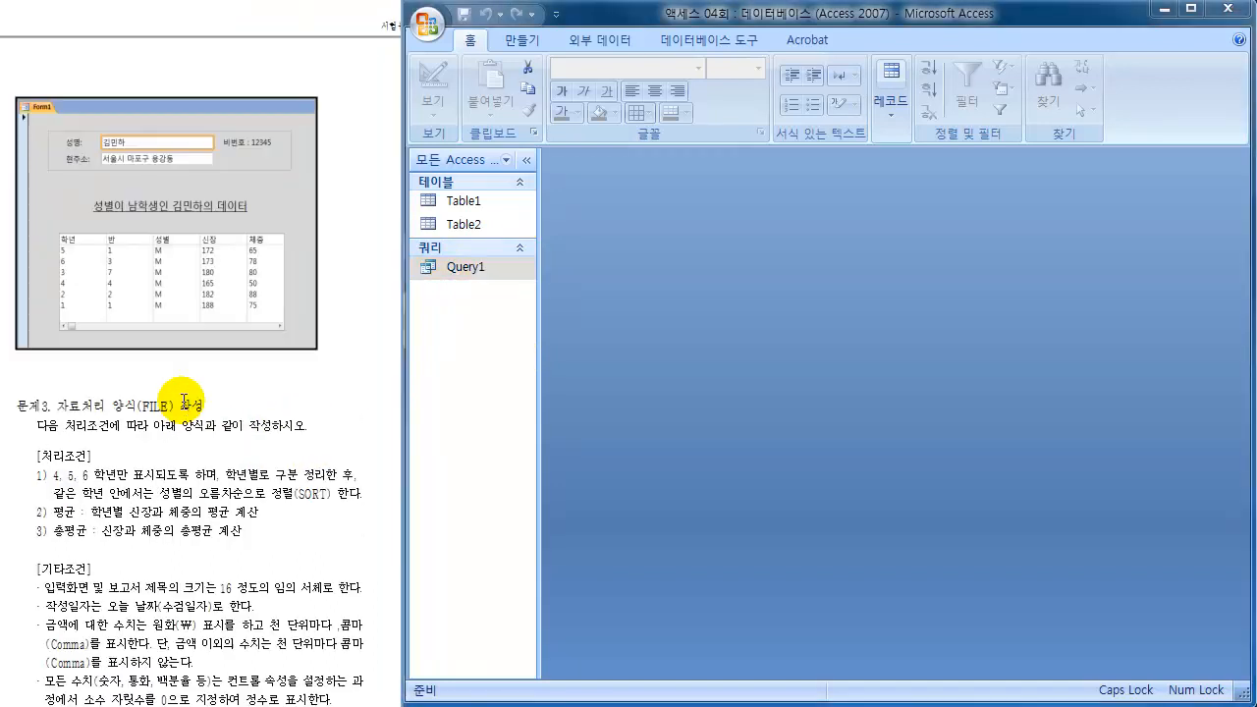
scroll(184, 401, "up", 2)
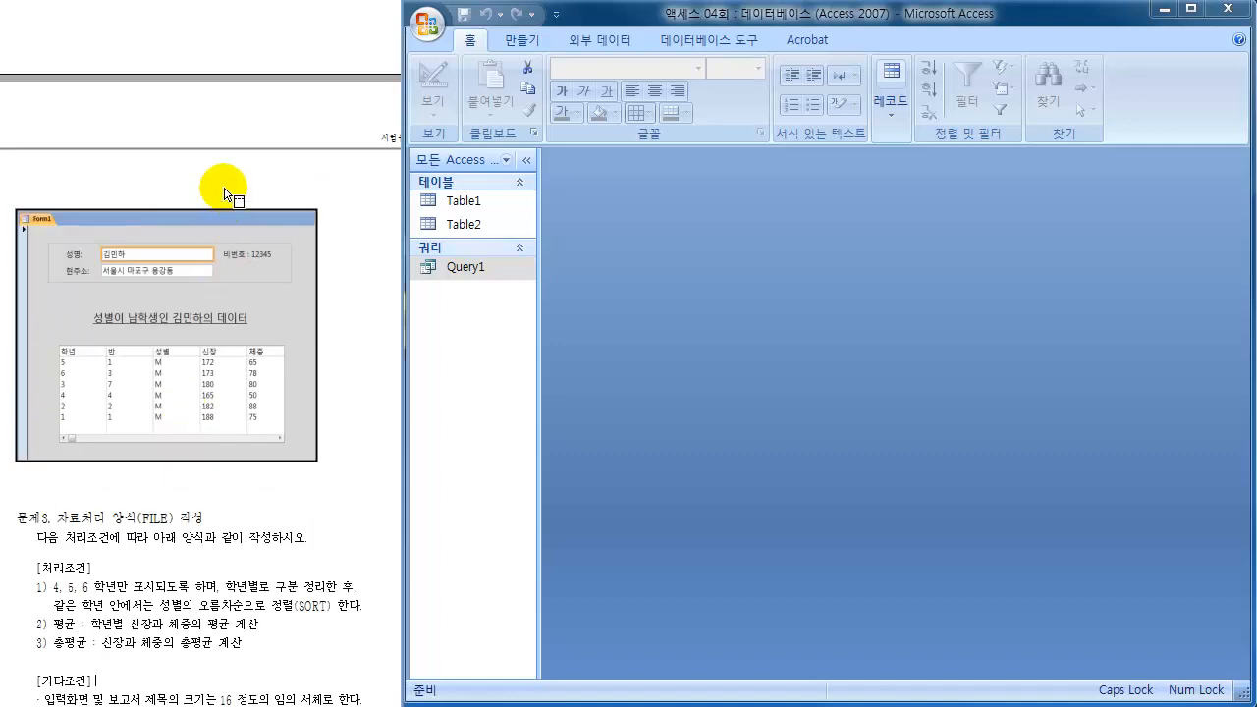
scroll(182, 413, "up", 3)
scroll(184, 418, "up", 1)
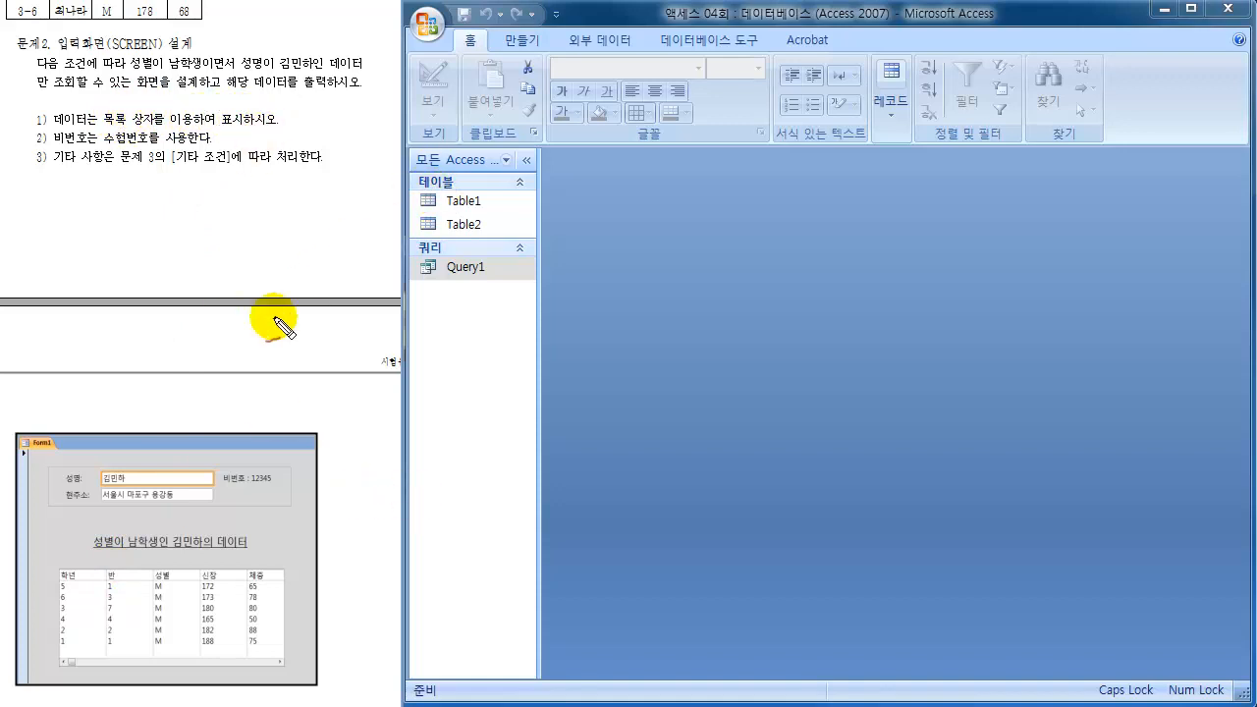
mouse_move(88, 341)
left_mouse_down()
mouse_move(90, 364)
mouse_move(143, 361)
mouse_move(175, 427)
mouse_move(191, 412)
left_mouse_up()
left_click(104, 363)
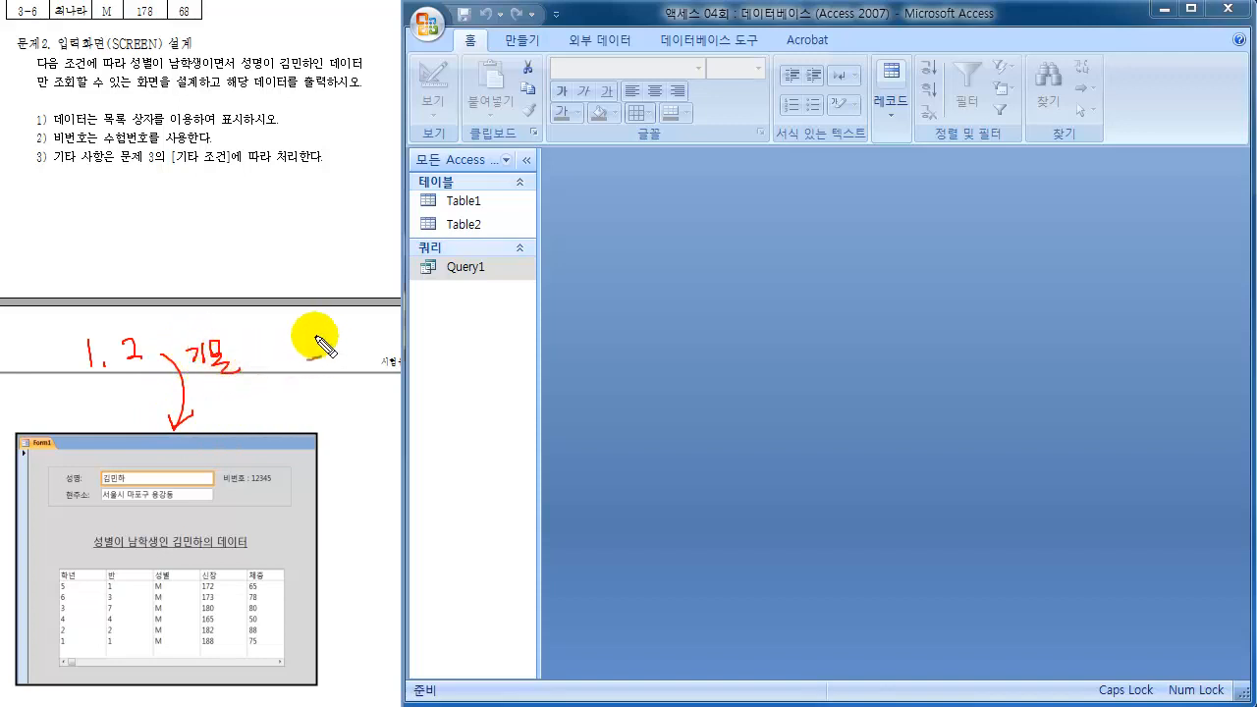
left_click_drag(303, 338, 336, 420)
mouse_move(340, 406)
left_mouse_down()
mouse_move(359, 414)
mouse_move(384, 374)
mouse_move(392, 390)
left_mouse_up()
left_click_drag(378, 397, 447, 398)
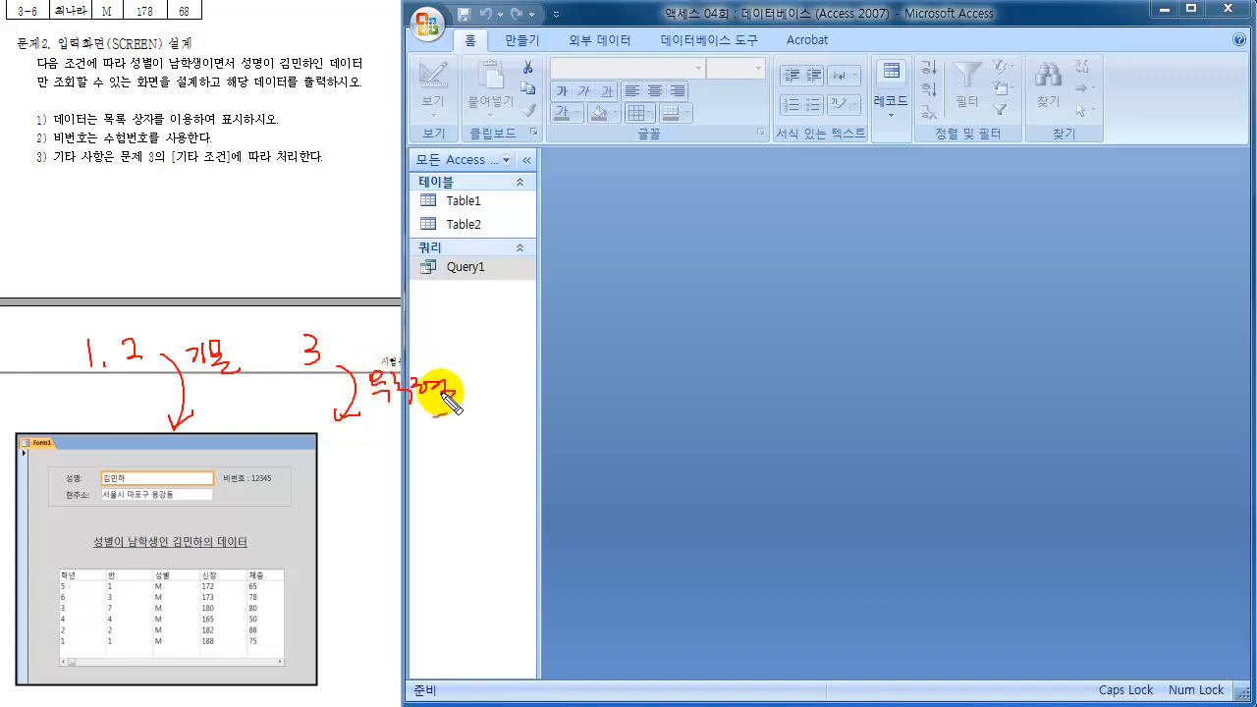
mouse_move(61, 460)
left_mouse_down()
mouse_move(47, 486)
mouse_move(136, 528)
mouse_move(300, 491)
mouse_move(236, 458)
mouse_move(47, 471)
left_mouse_up()
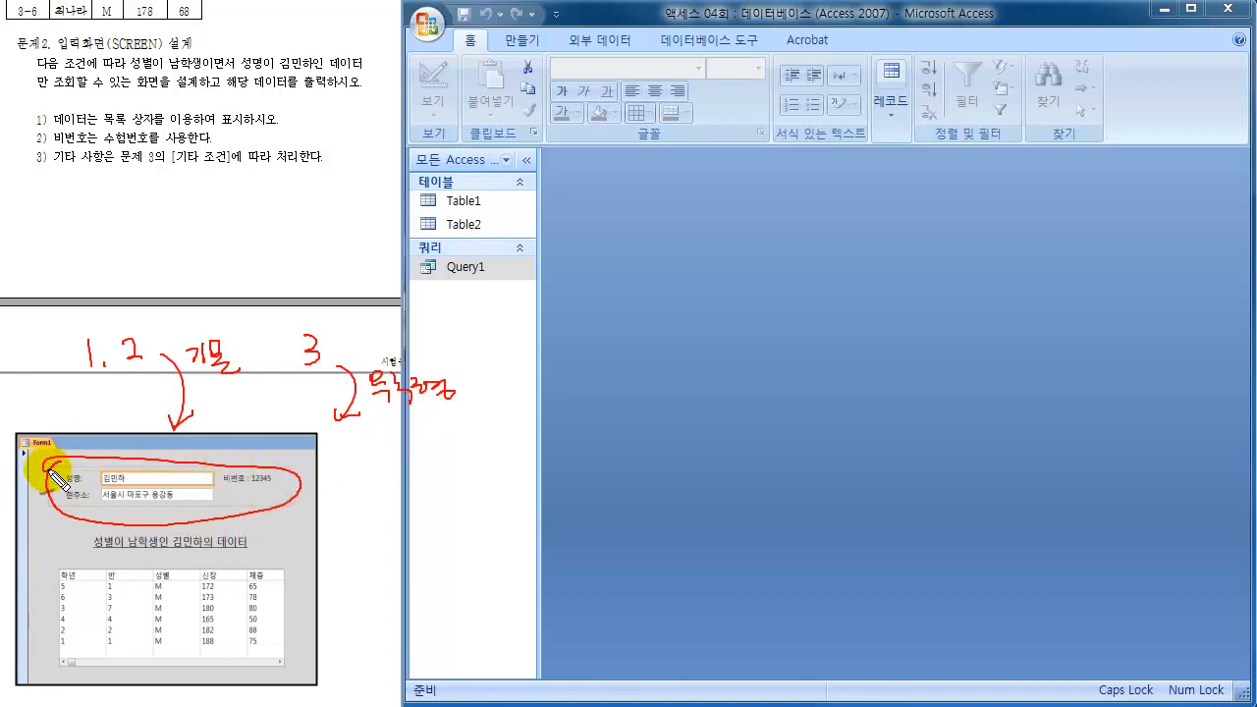
mouse_move(201, 375)
left_mouse_down()
mouse_move(221, 397)
mouse_move(216, 449)
mouse_move(238, 457)
left_mouse_up()
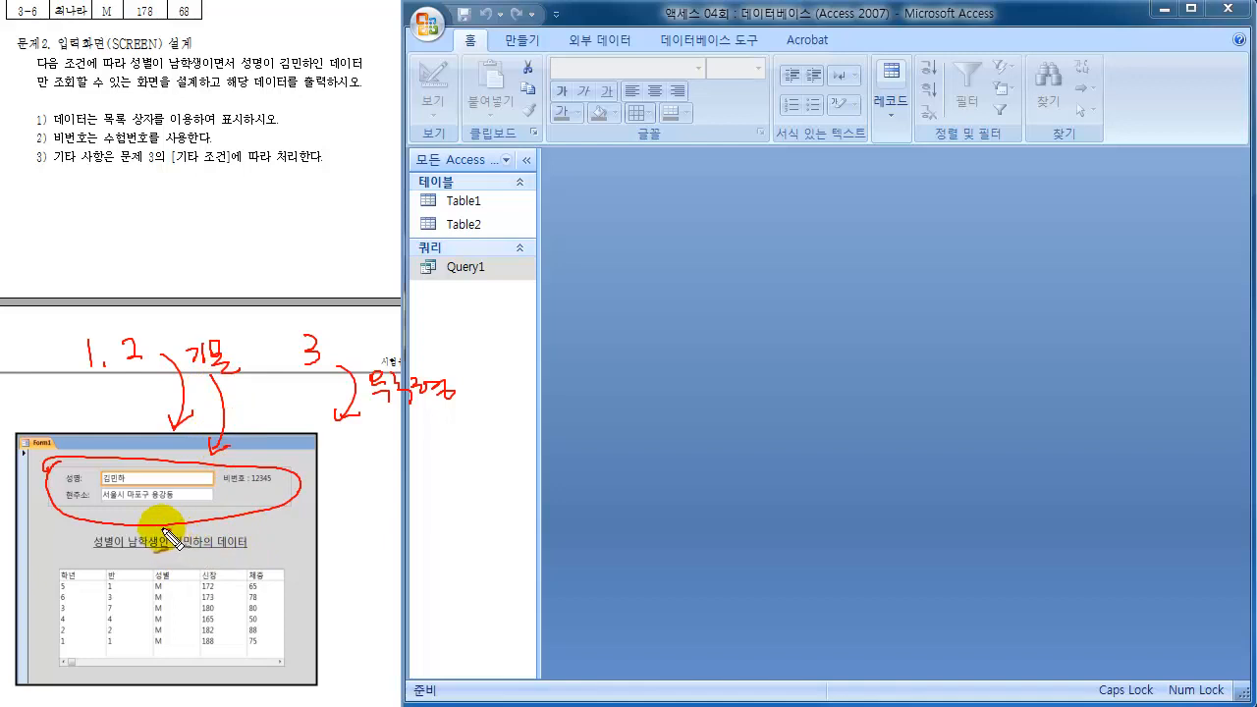
mouse_move(169, 518)
left_mouse_down()
mouse_move(67, 575)
mouse_move(98, 662)
mouse_move(261, 623)
mouse_move(144, 540)
left_mouse_up()
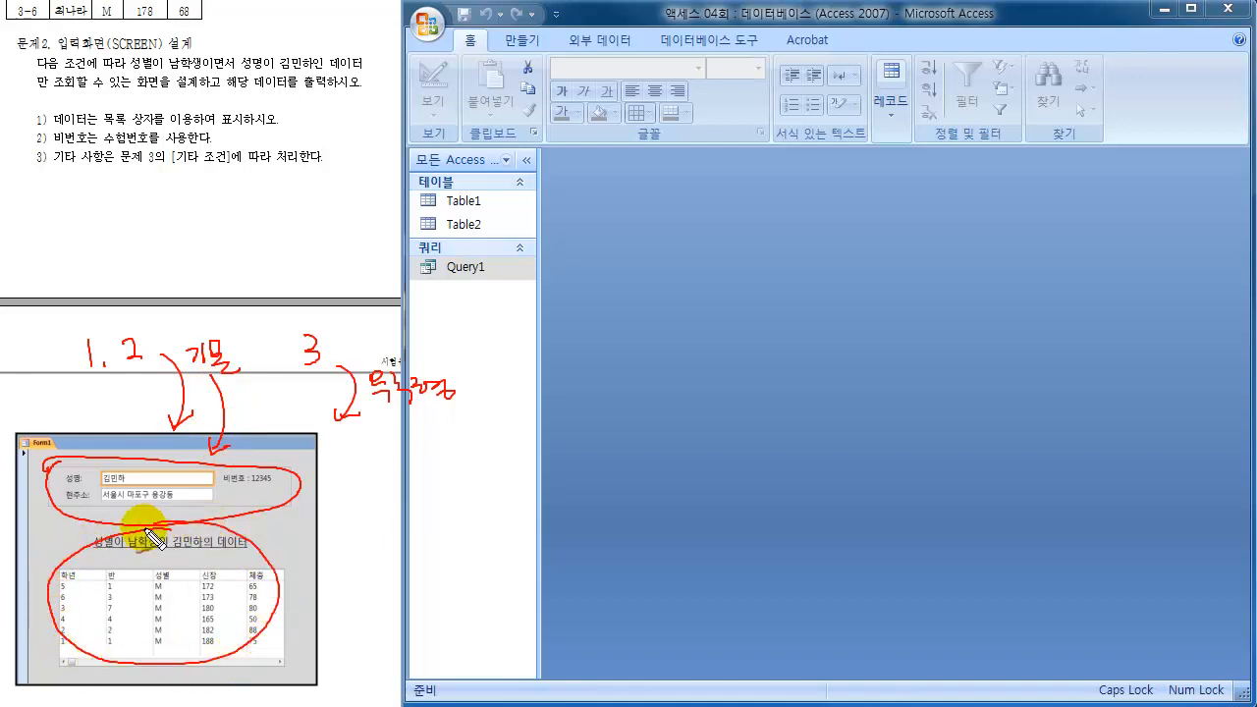
mouse_move(396, 406)
left_mouse_down()
mouse_move(379, 475)
mouse_move(302, 562)
mouse_move(317, 577)
left_mouse_up()
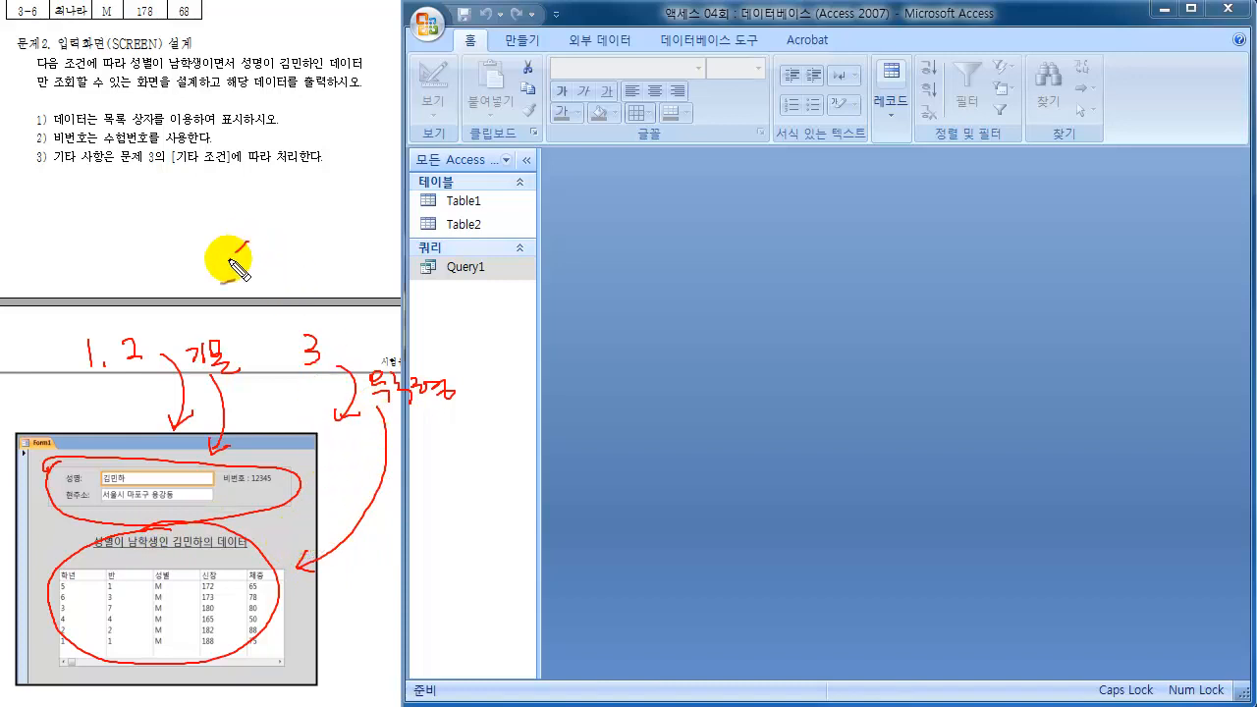
mouse_move(228, 262)
left_mouse_down()
mouse_move(253, 253)
mouse_move(260, 290)
mouse_move(240, 291)
left_mouse_up()
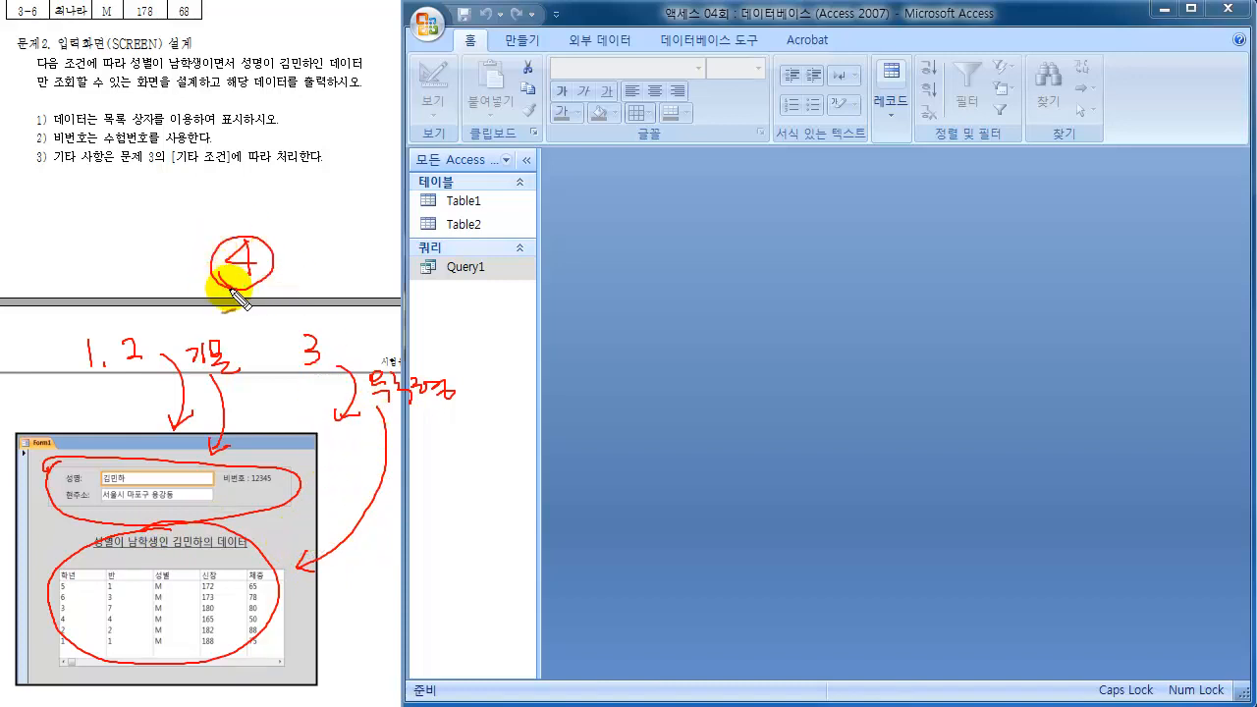
mouse_move(87, 383)
left_mouse_down()
mouse_move(241, 365)
mouse_move(56, 351)
mouse_move(93, 391)
left_mouse_up()
mouse_move(306, 376)
left_mouse_down()
mouse_move(468, 366)
mouse_move(299, 379)
mouse_move(320, 394)
left_mouse_up()
mouse_move(256, 346)
left_mouse_down()
mouse_move(287, 346)
mouse_move(271, 342)
mouse_move(273, 366)
left_mouse_up()
left_click_drag(204, 294, 294, 294)
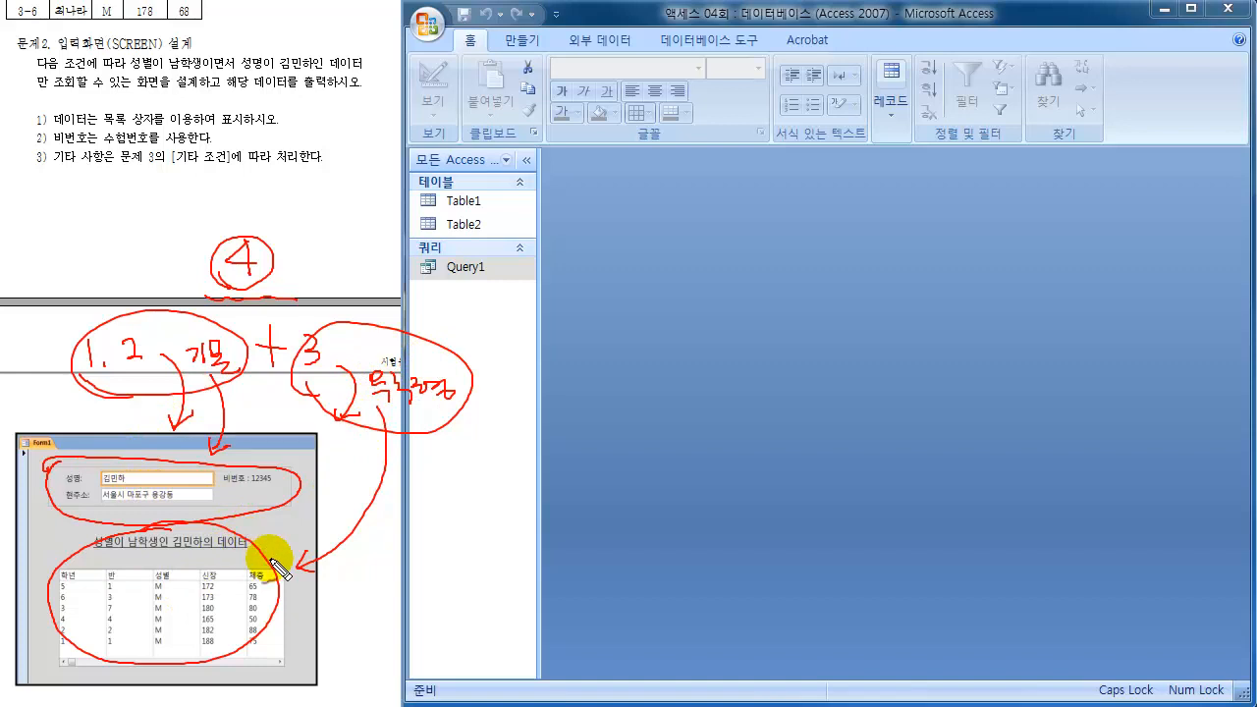
key("Escape")
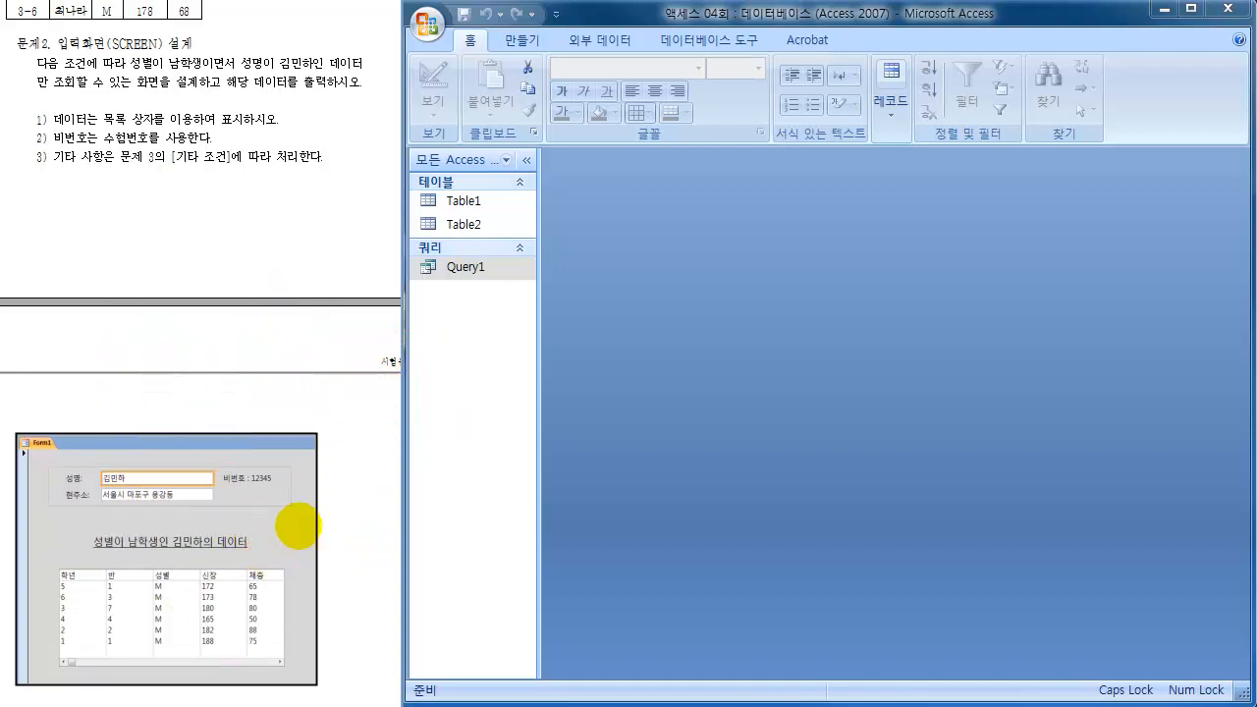
Step: Create a blank form in design view and enlarge its 본문 section to about 15 cm wide and 11.8 cm high
left_click(523, 41)
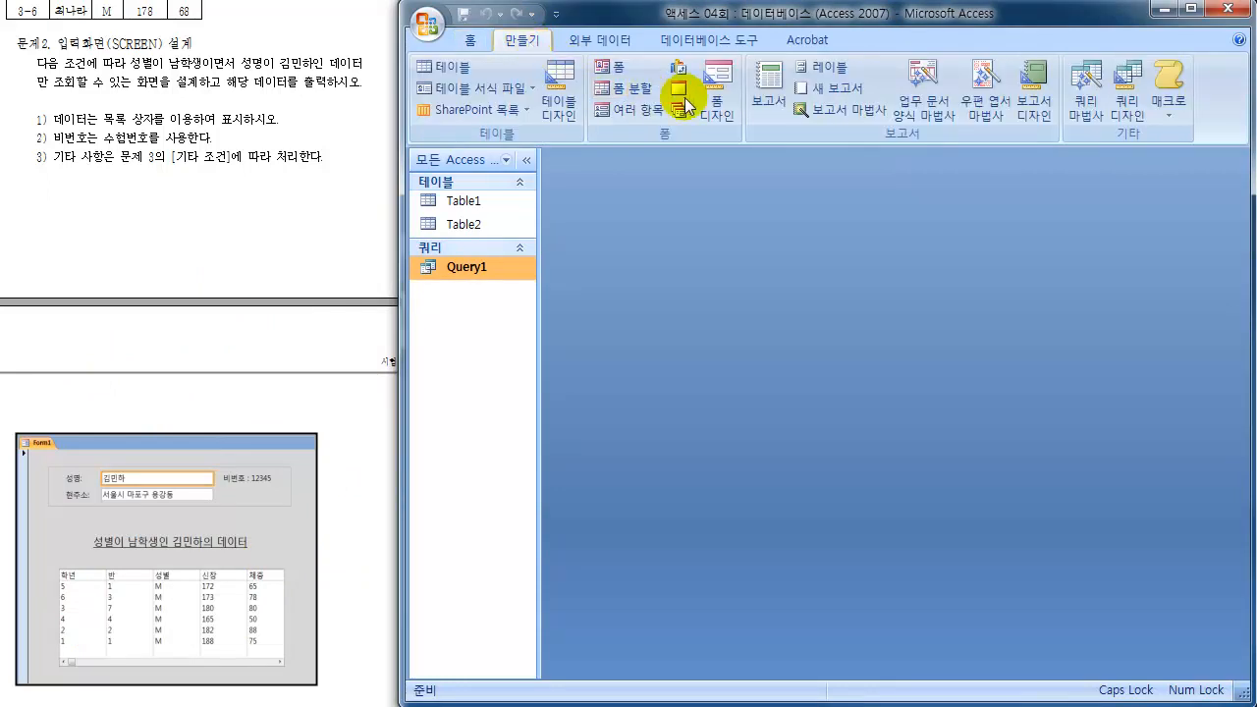
left_click(717, 101)
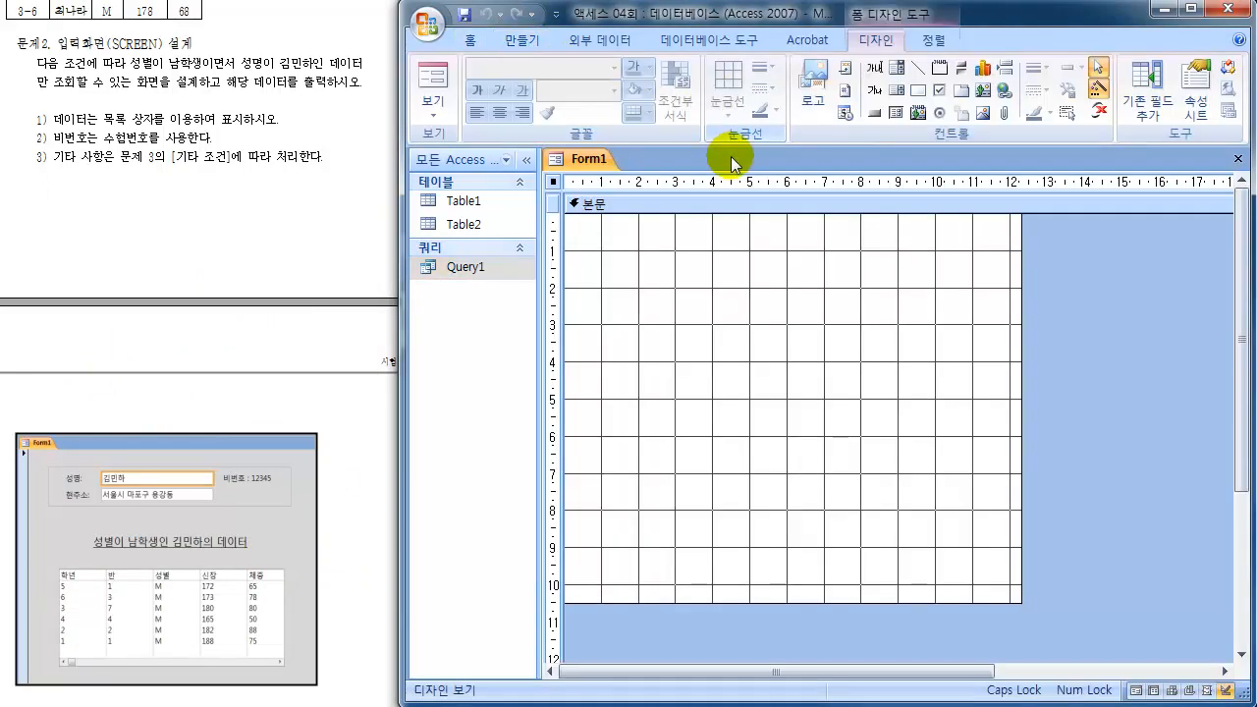
left_click_drag(1022, 603, 1118, 648)
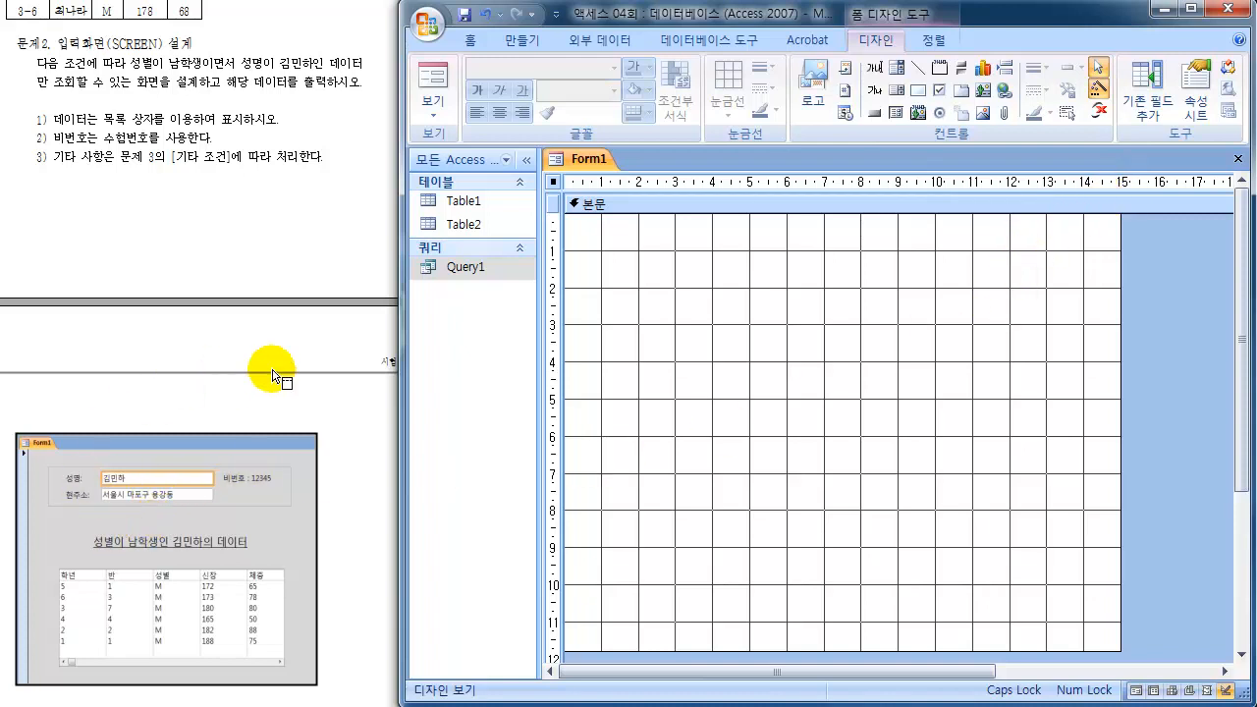
left_click(246, 487)
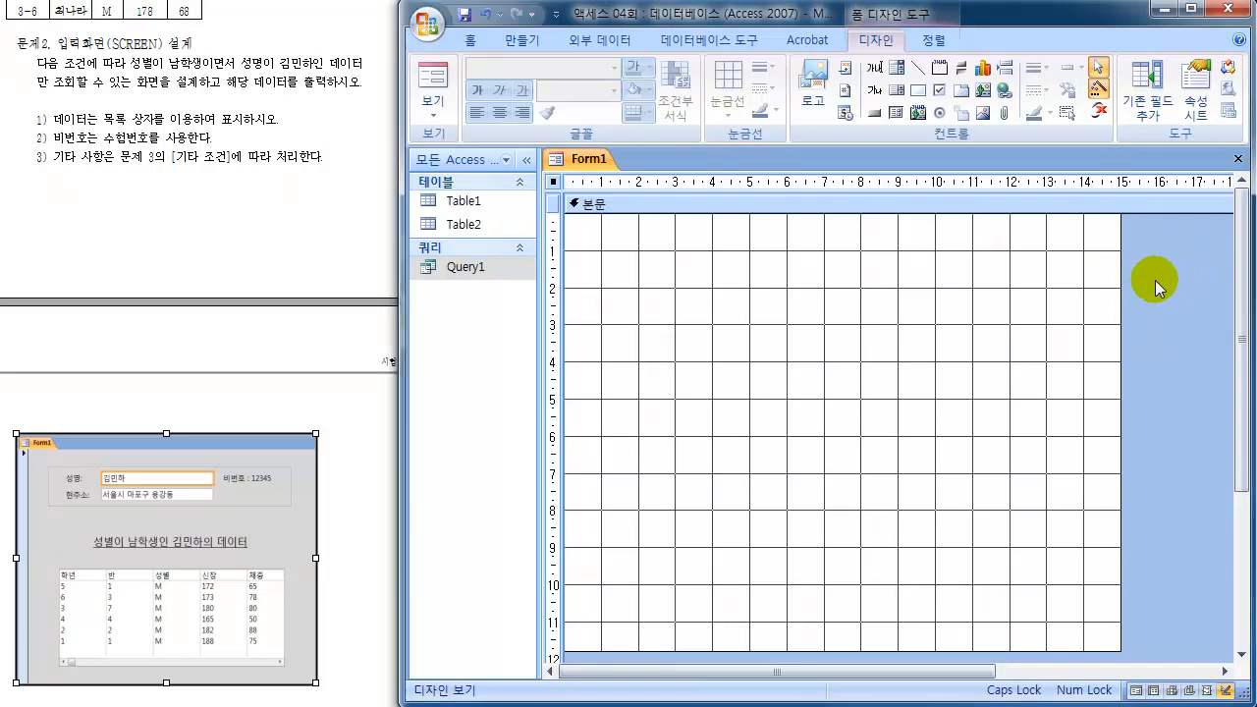
left_click(1204, 99)
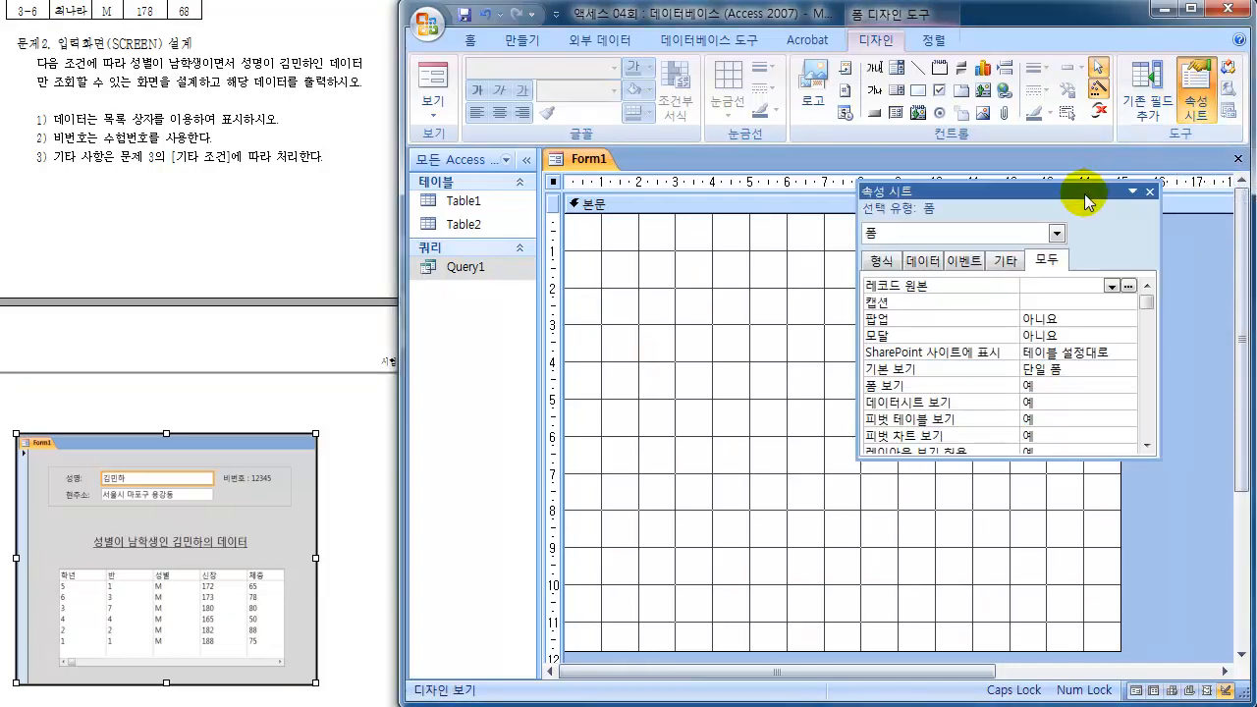
left_click_drag(1084, 188, 924, 270)
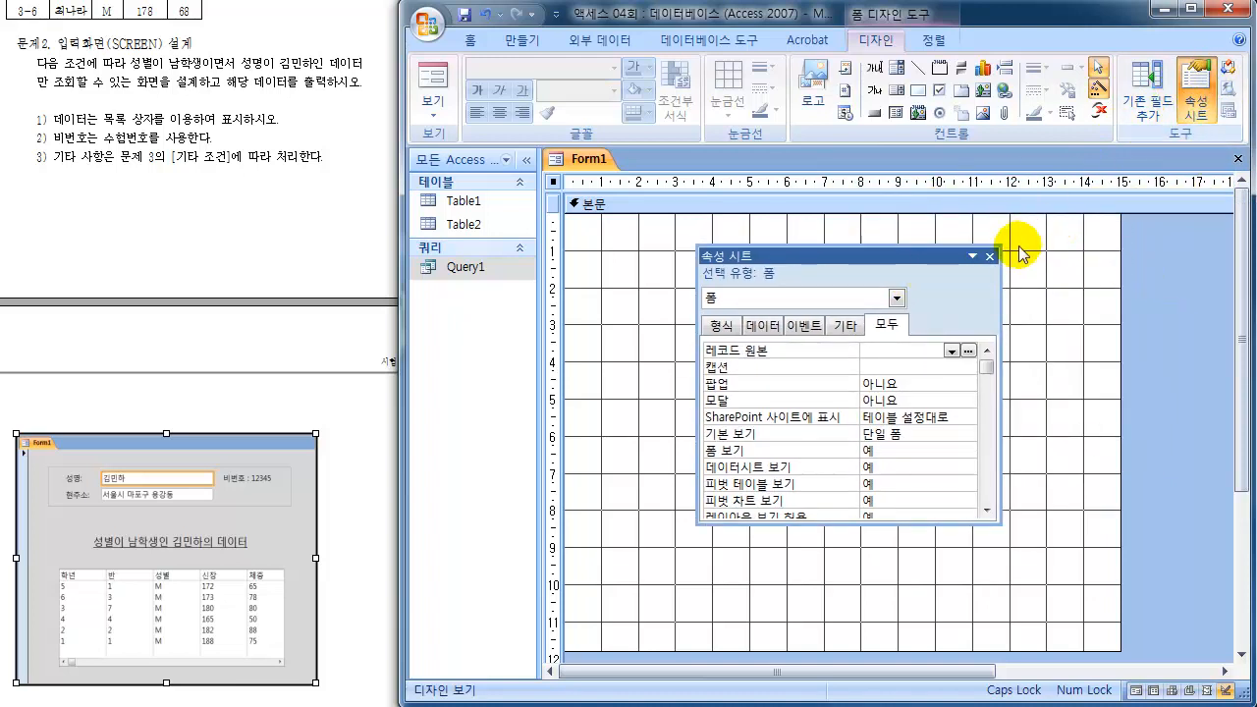
left_click(990, 257)
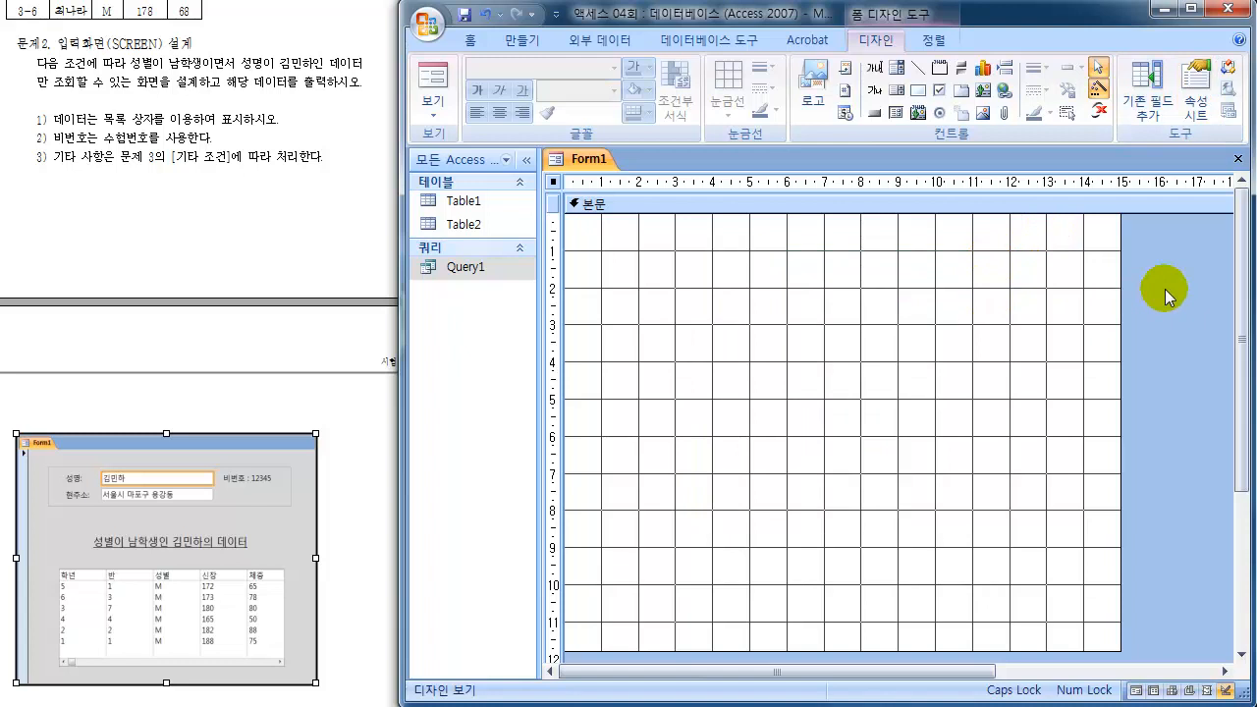
Step: Set the form's 레코드 원본 property to Query1 and close the property sheet
key("F4")
left_click_drag(899, 248, 941, 259)
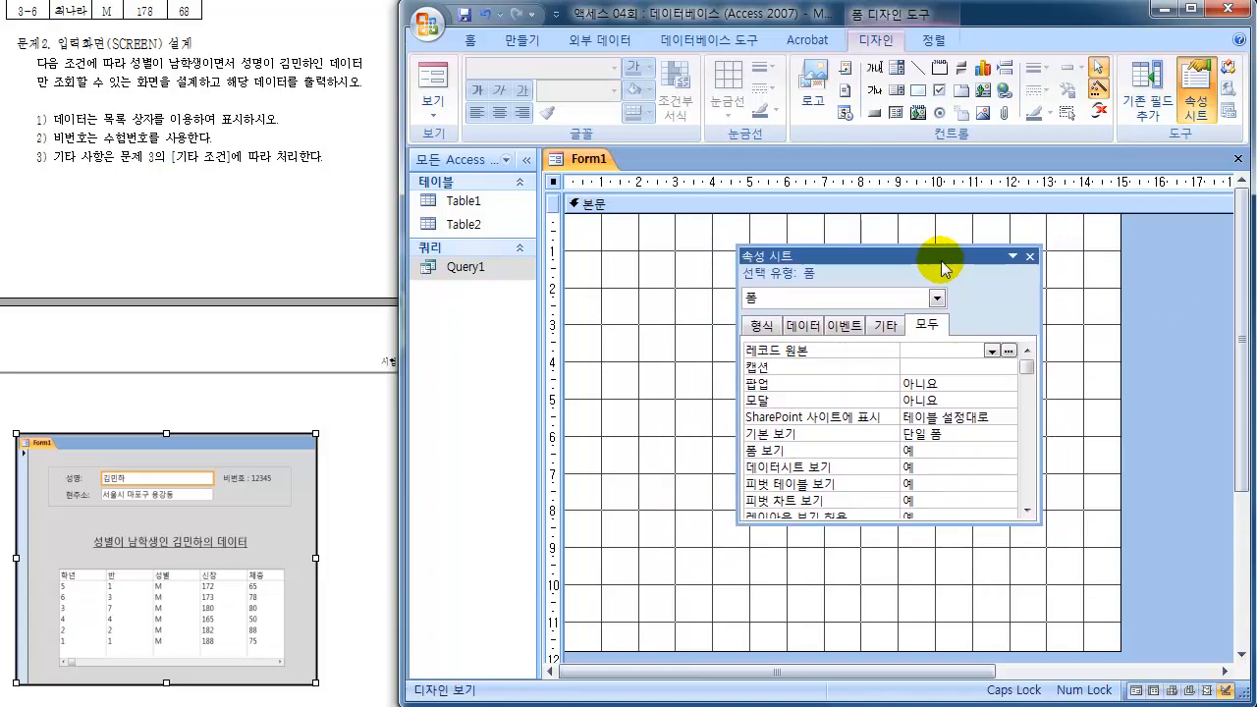
left_click(914, 355)
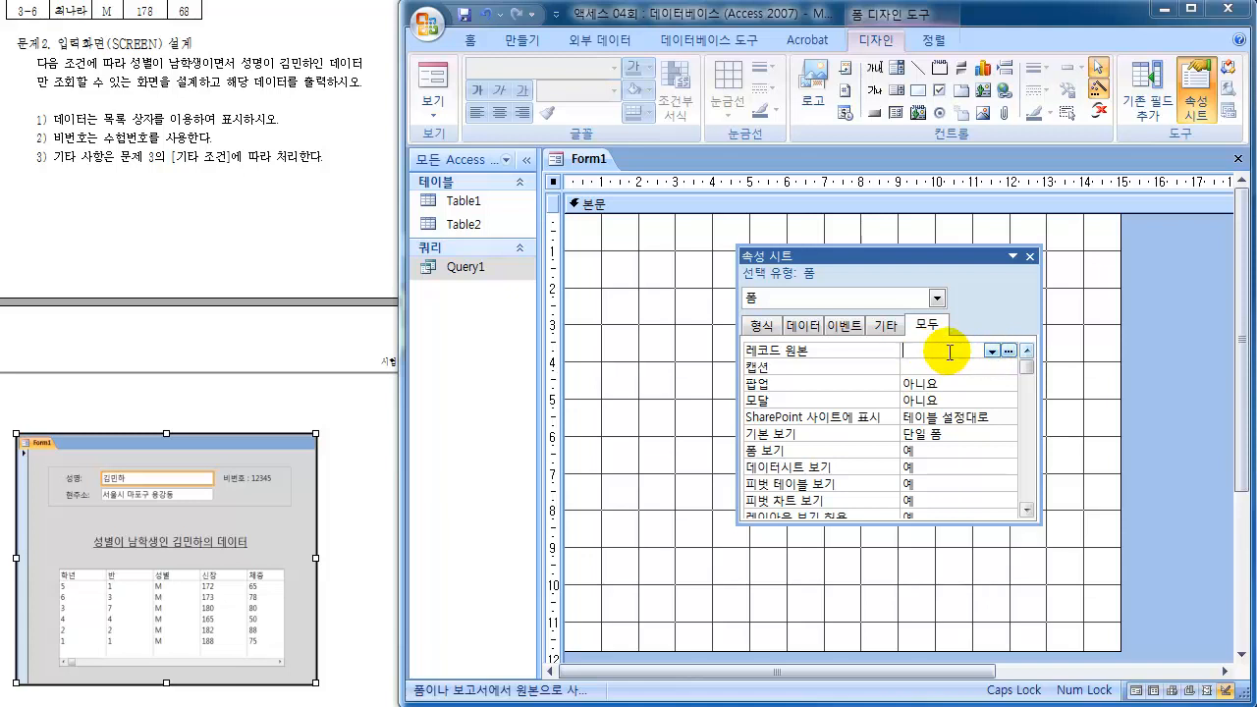
left_click(811, 330)
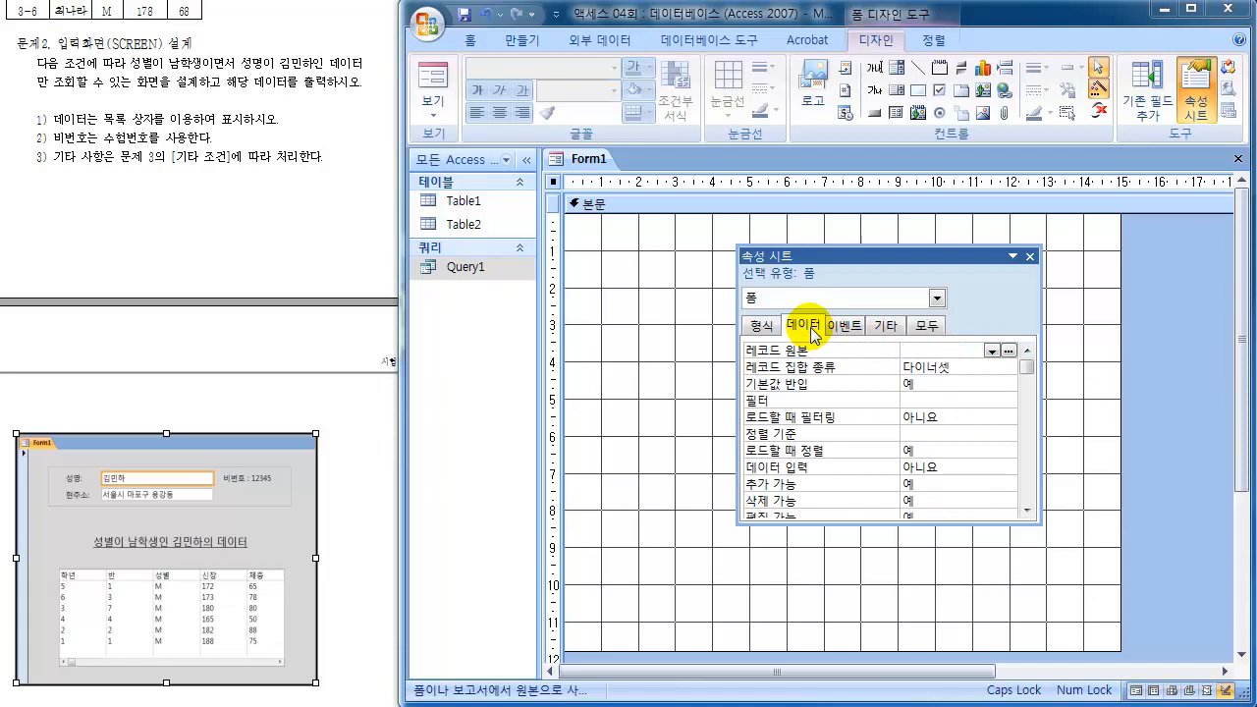
left_click(992, 352)
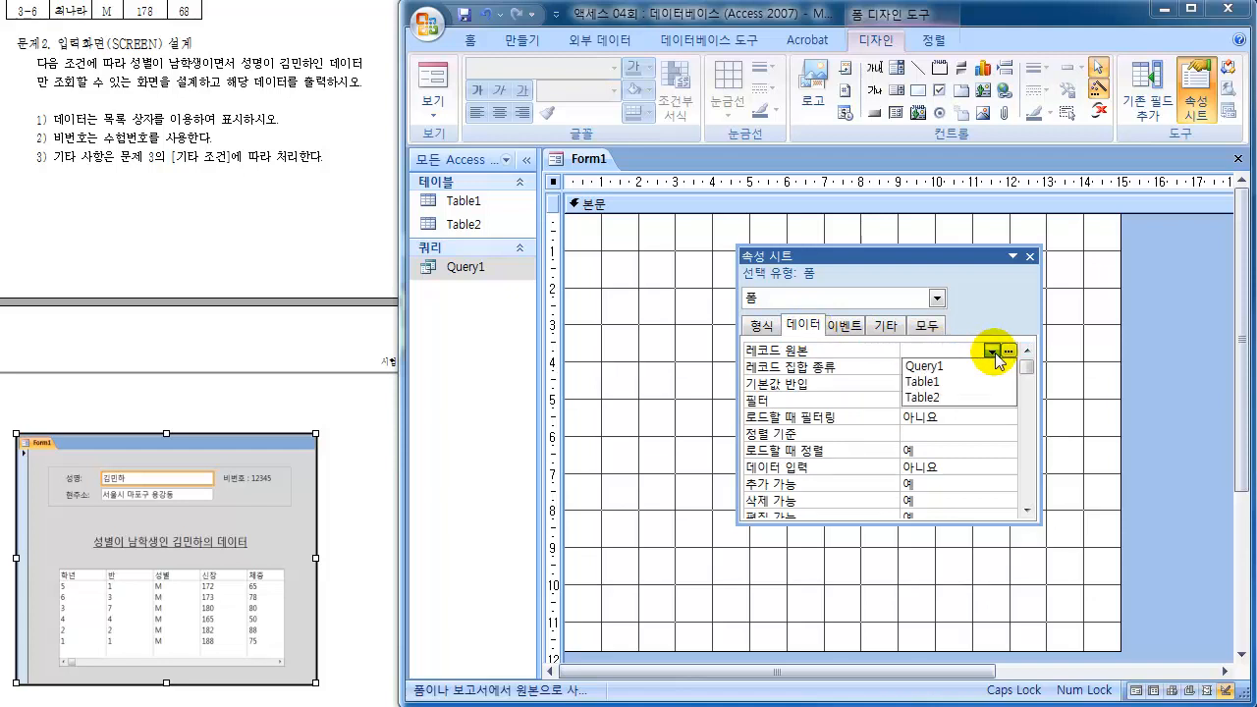
left_click(938, 368)
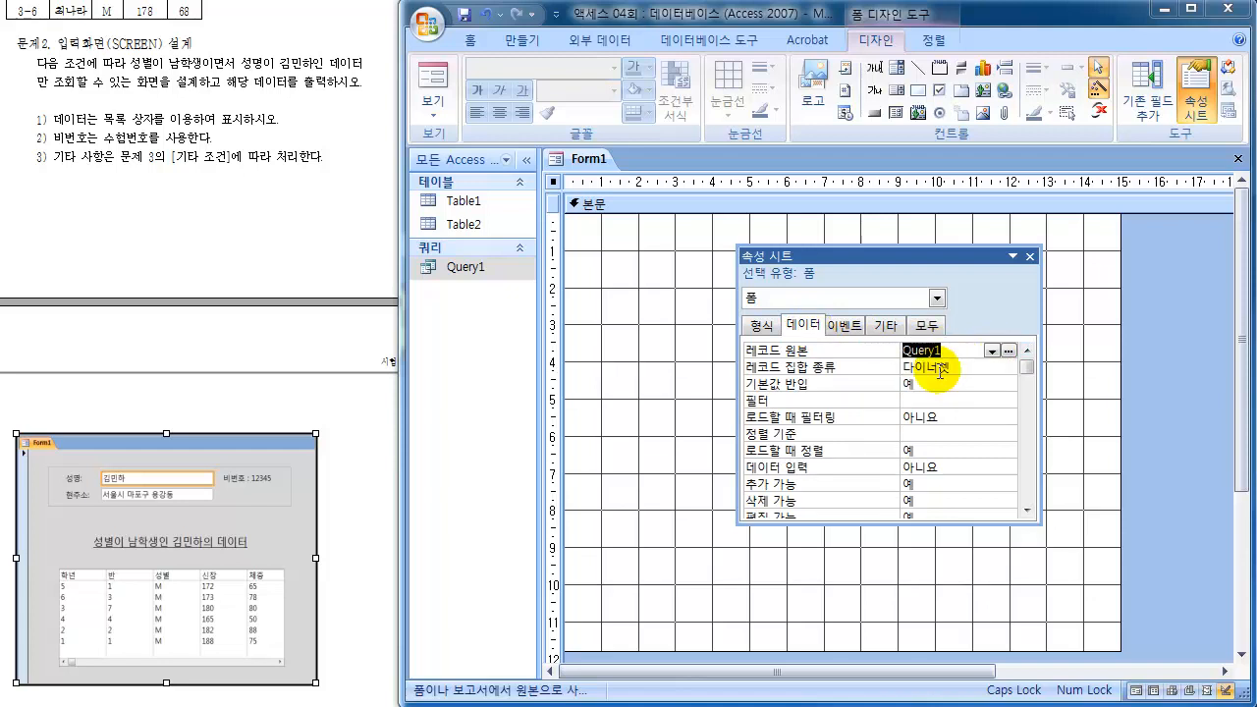
left_click(926, 326)
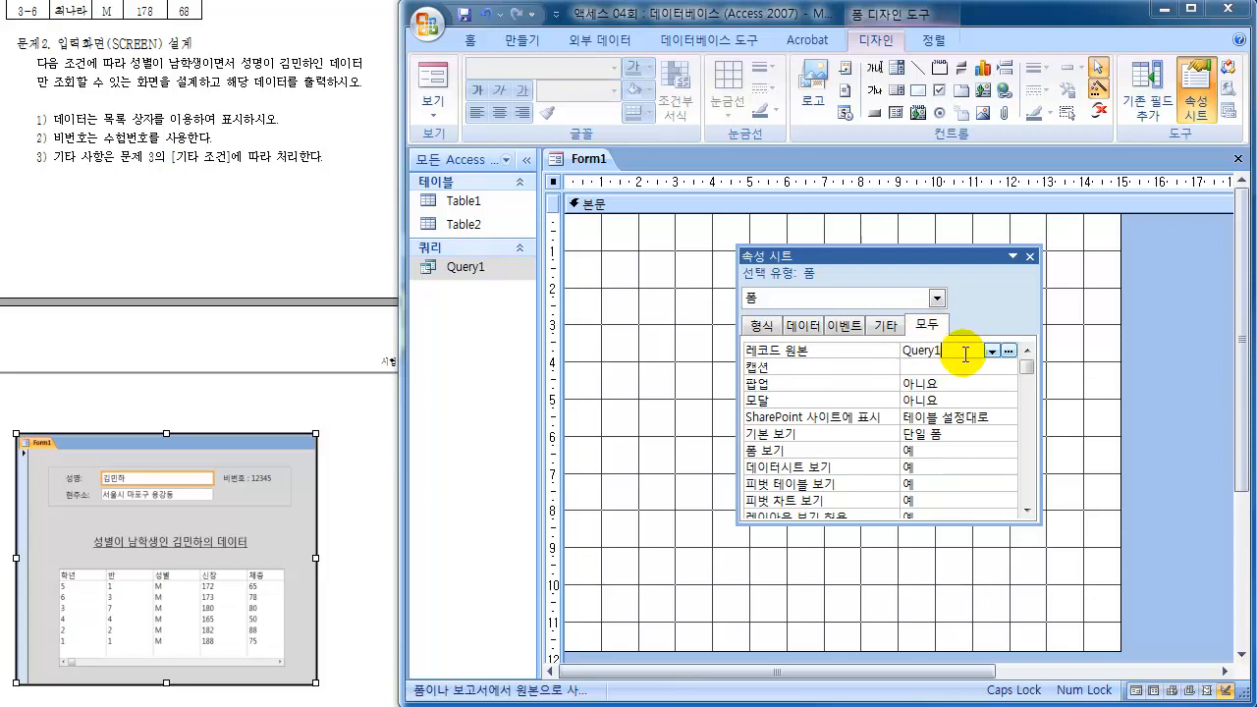
left_click(803, 325)
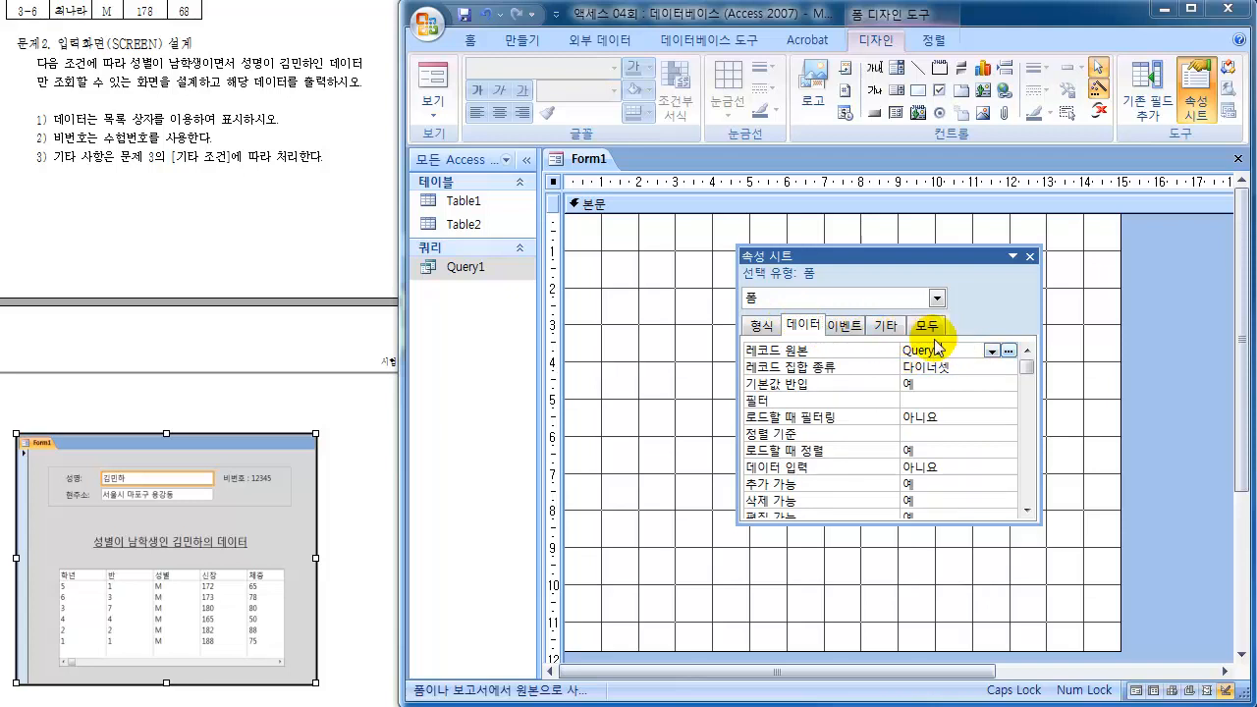
left_click(1030, 257)
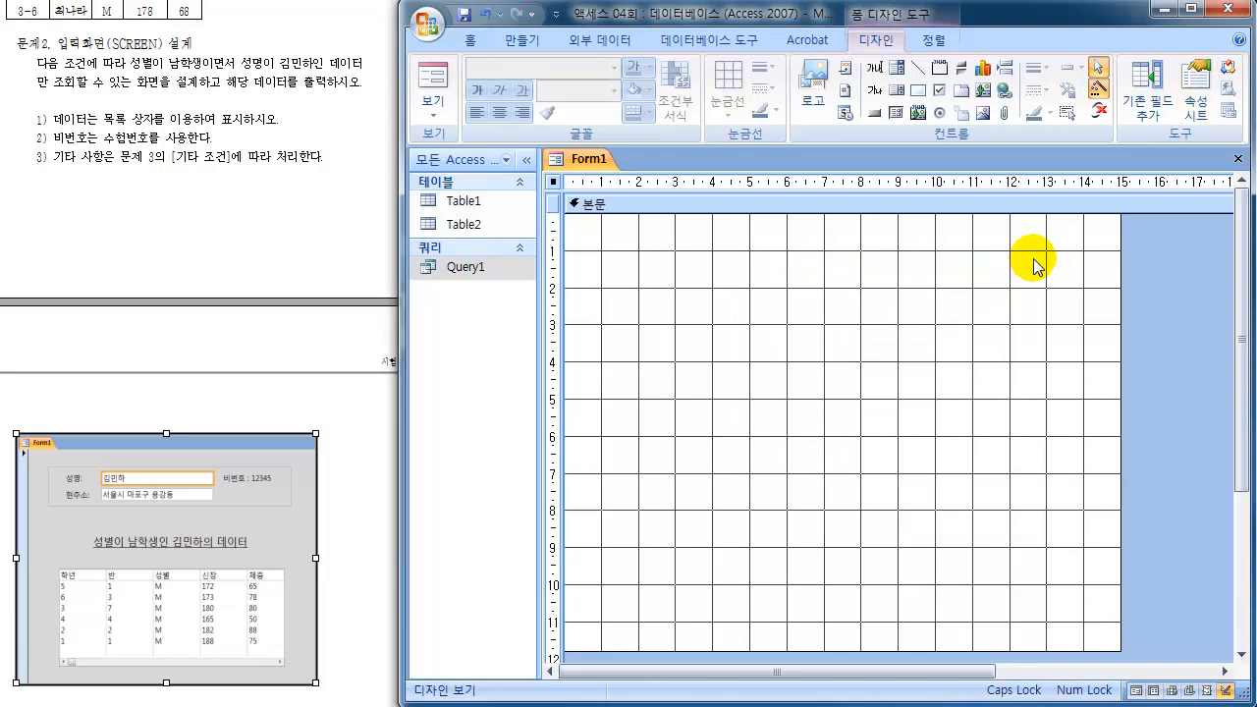
Step: Add the 성명 and 현주소 fields together from the field list to the 본문 section, and close the list
left_click(1162, 99)
left_click_drag(876, 257, 968, 257)
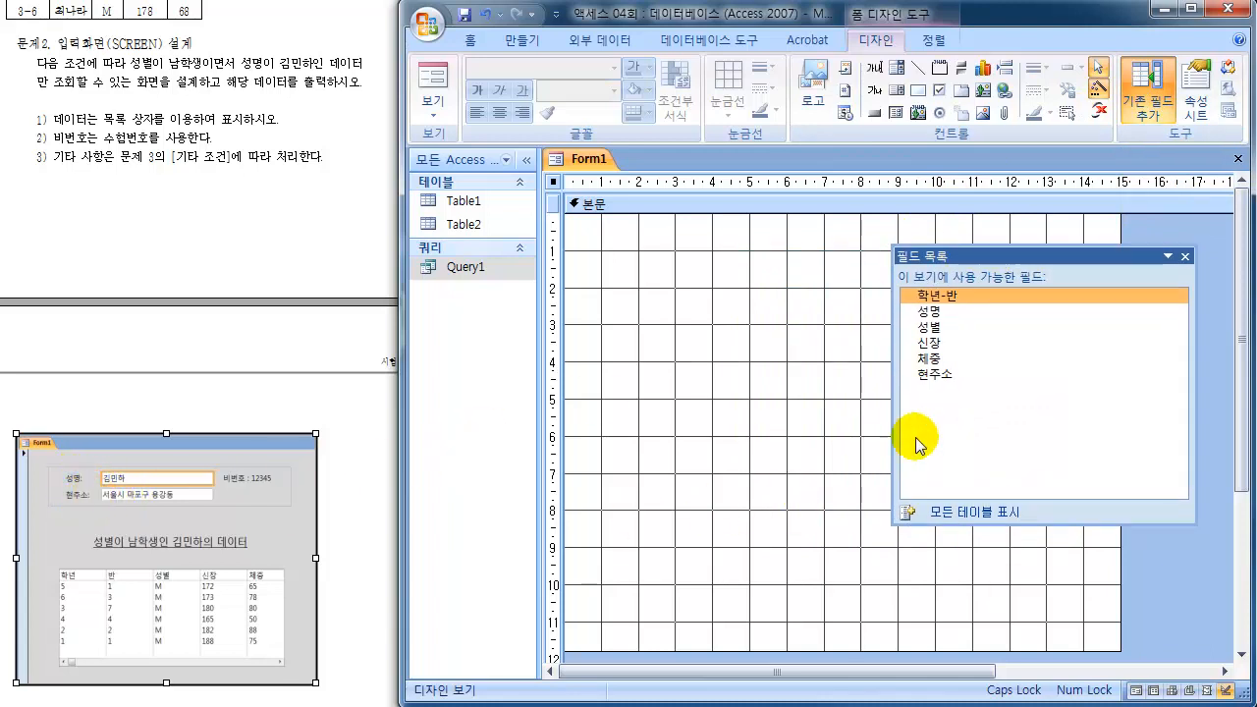
left_click(934, 312)
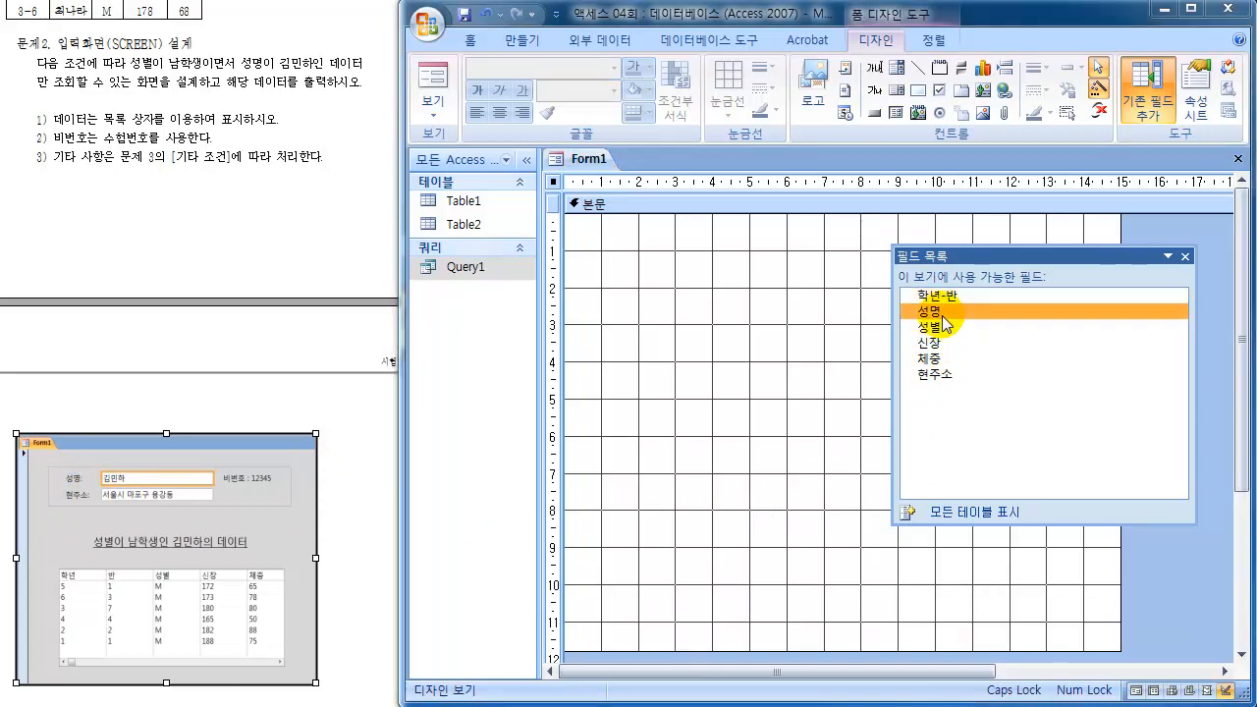
left_click(940, 376, "ctrl")
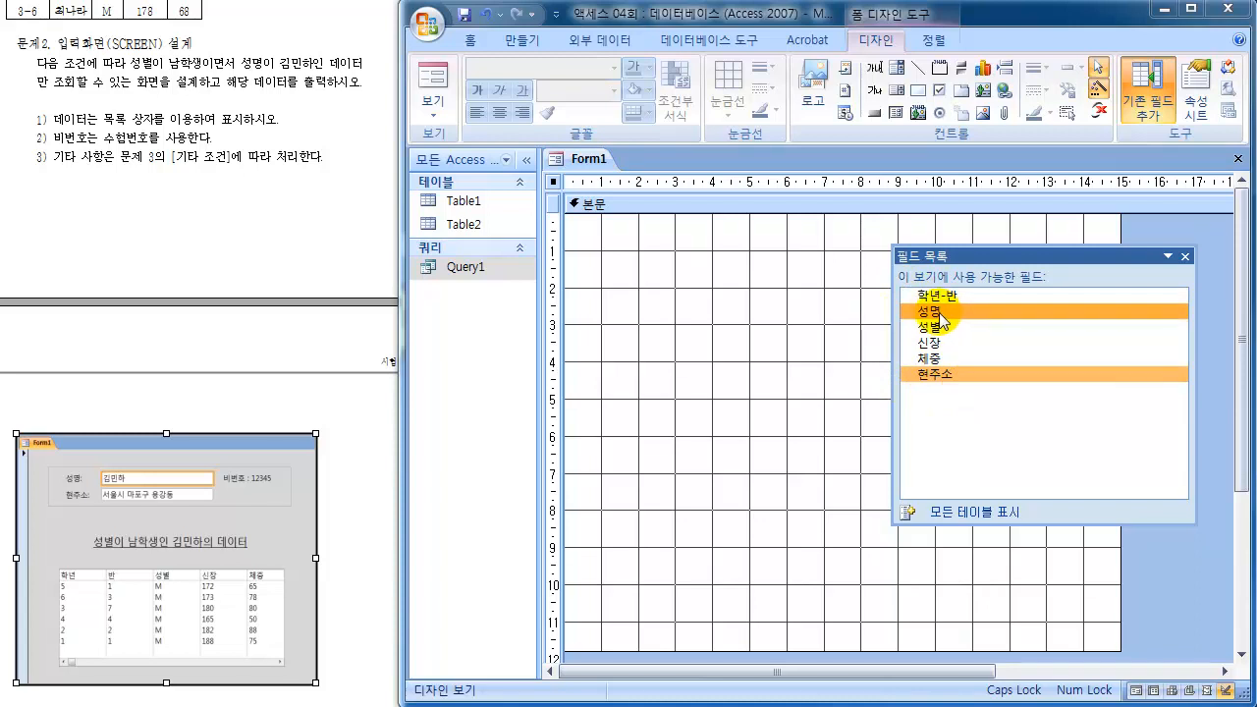
left_click_drag(940, 317, 738, 337)
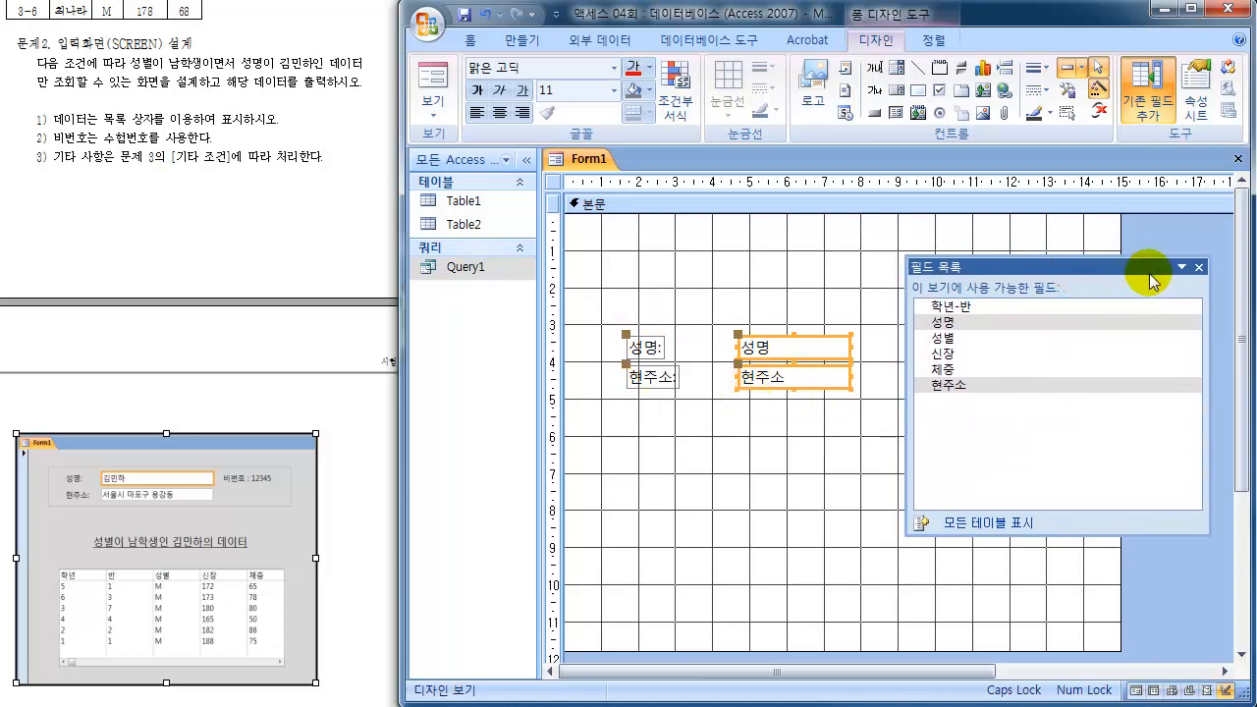
left_click(1185, 257)
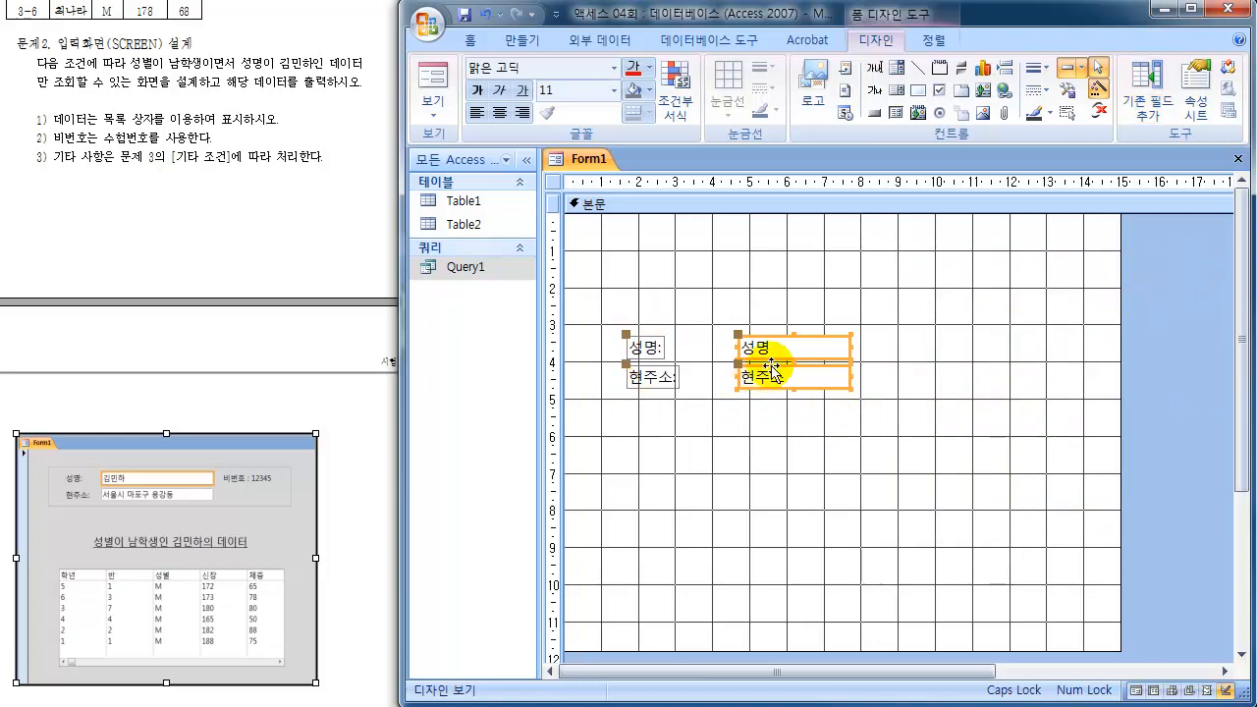
Step: Reposition the 성명 and 현주소 controls so their labels start at about 2 cm and their text boxes at about 5 cm
left_click_drag(785, 338, 767, 330)
key("Up")
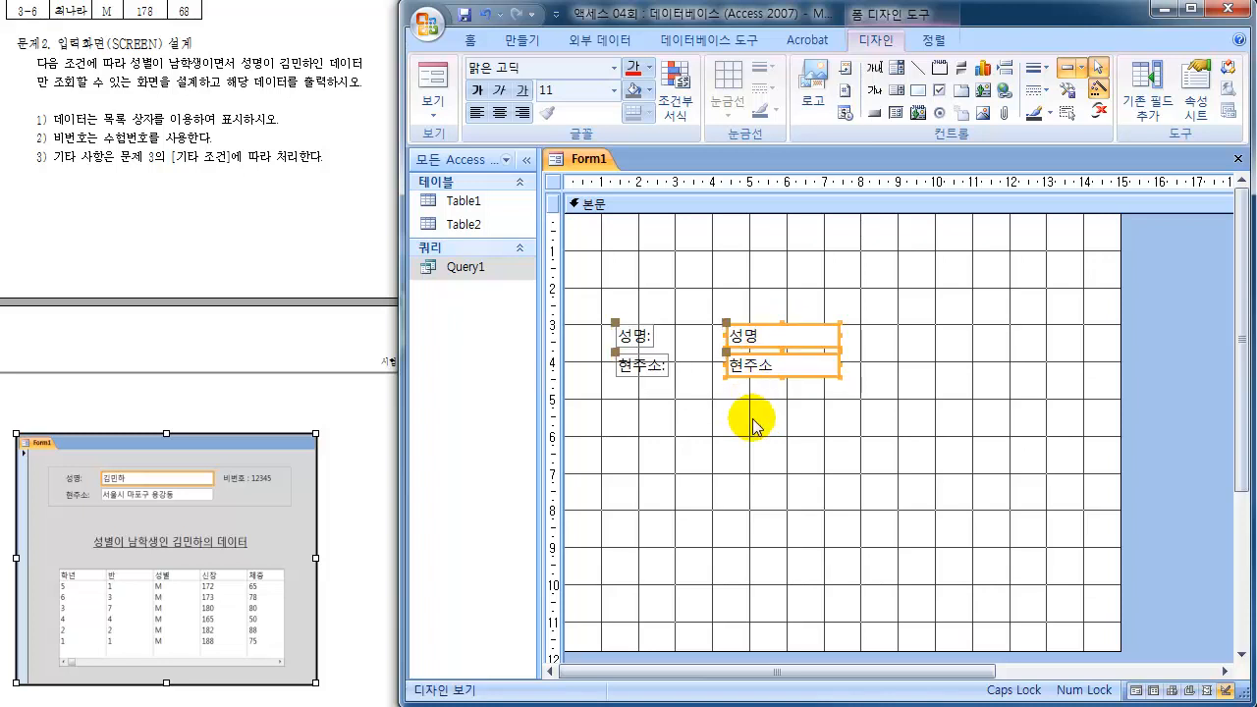
key("Down")
key("Left")
key("Left")
key("Right")
key("Right")
key("Right")
key("Right")
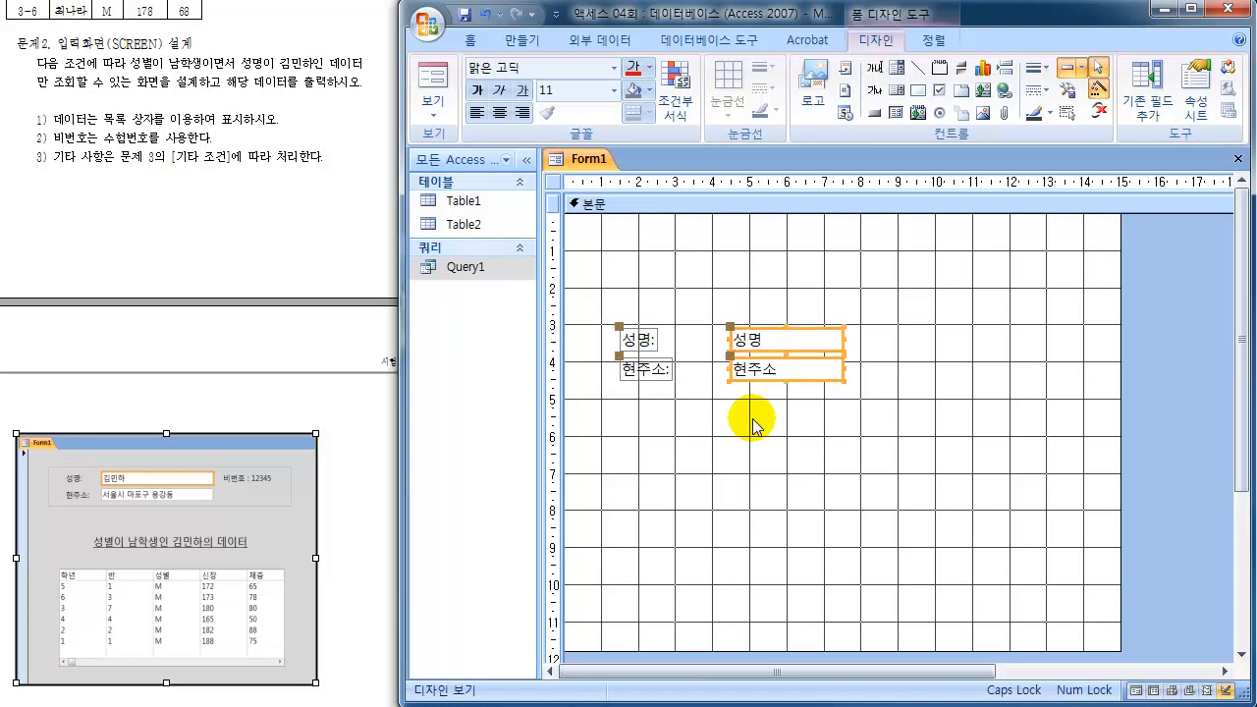
key("Up")
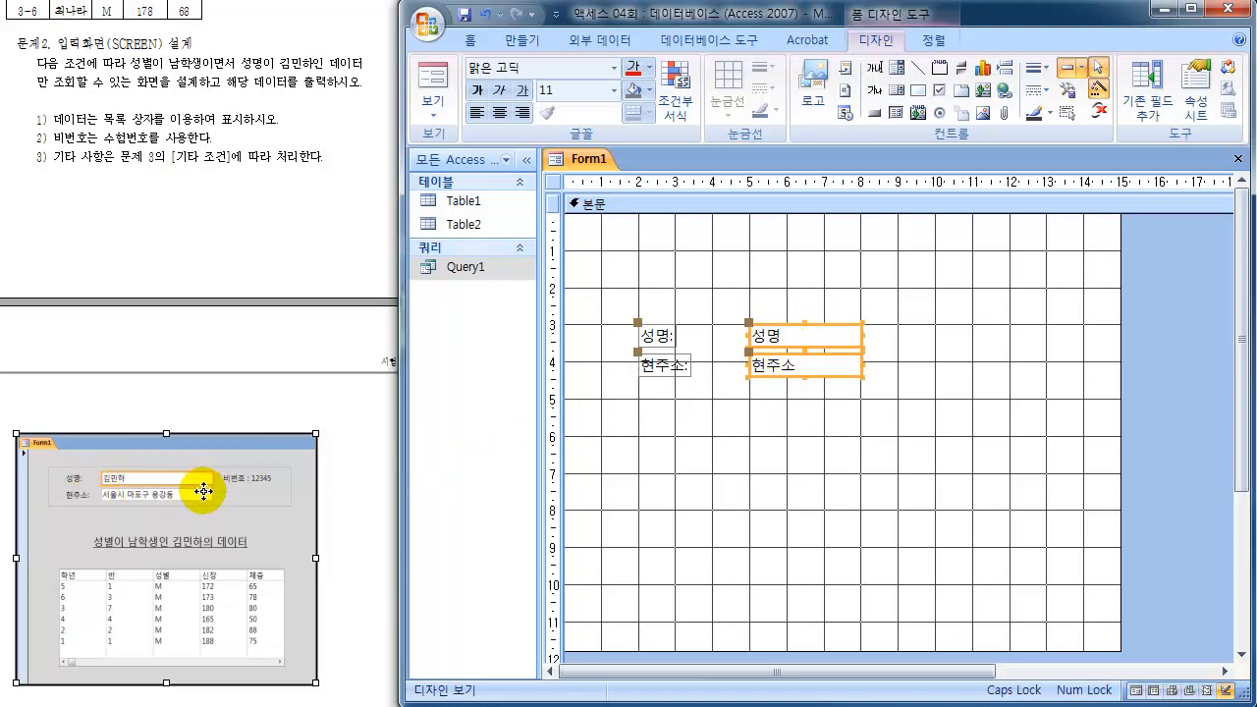
left_click(903, 426)
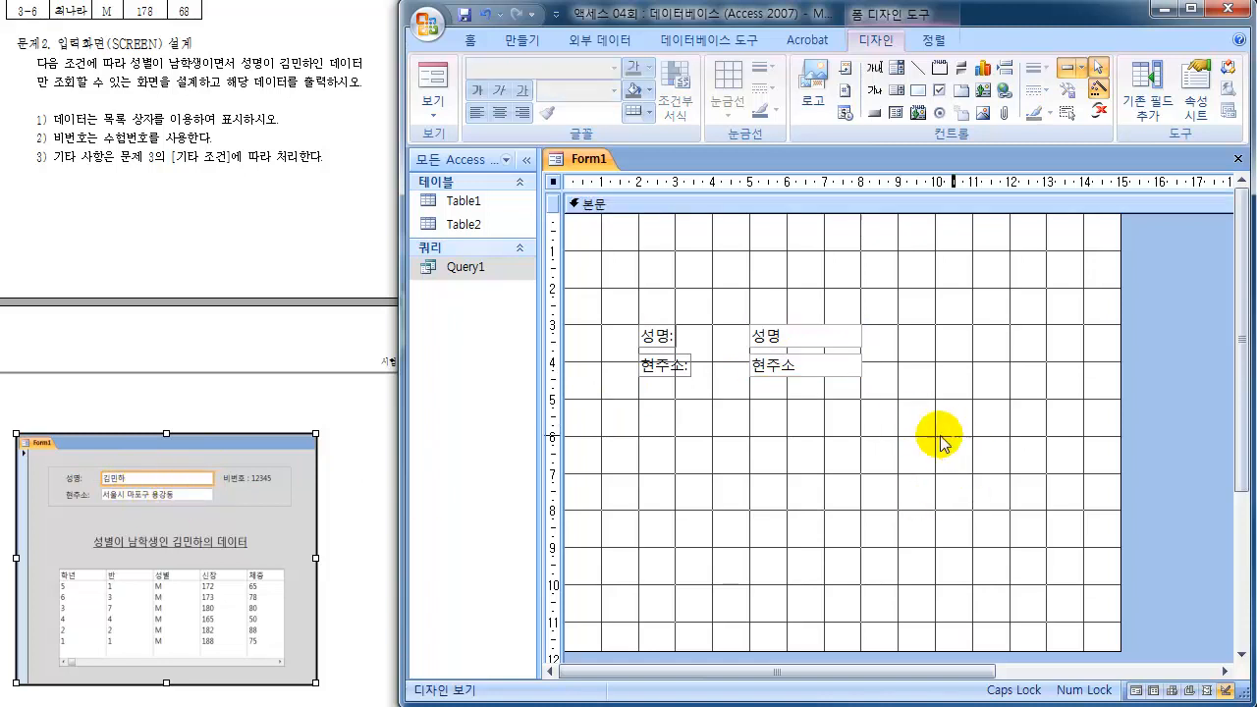
Step: Set the width of both the 성명 and 현주소 text boxes to 5 cm and close the property sheet
left_click_drag(956, 436, 729, 303)
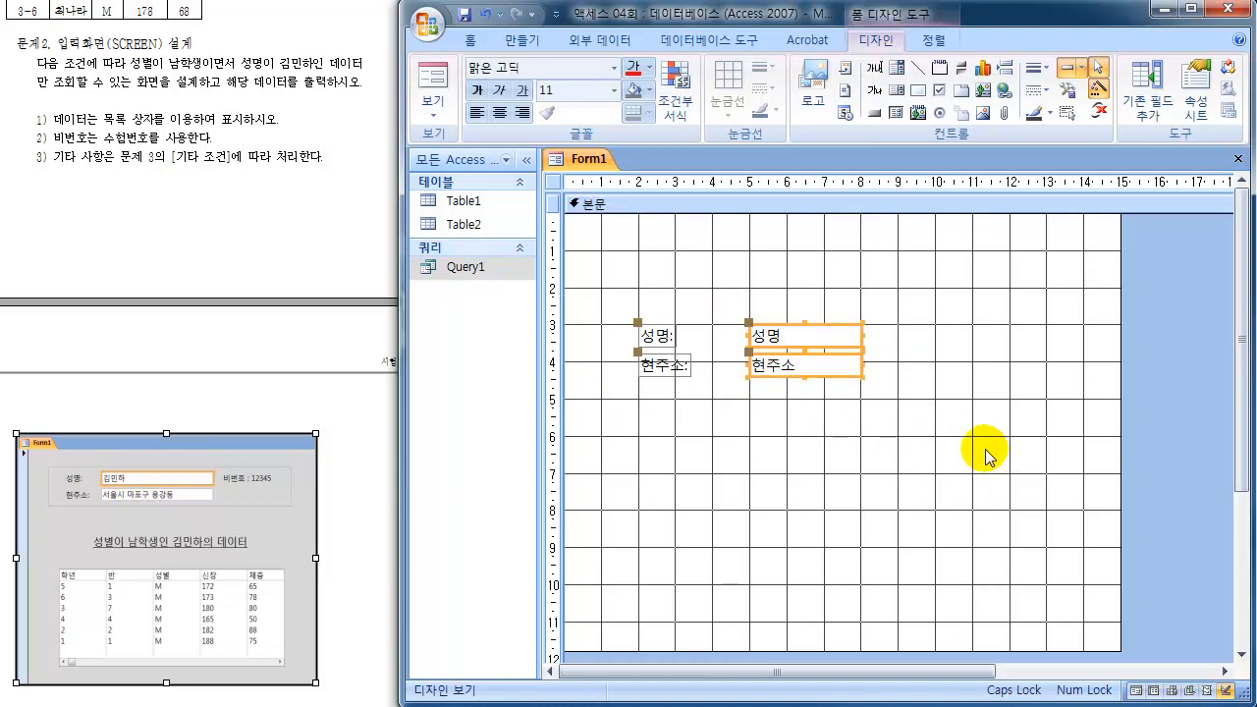
left_click_drag(980, 447, 728, 300)
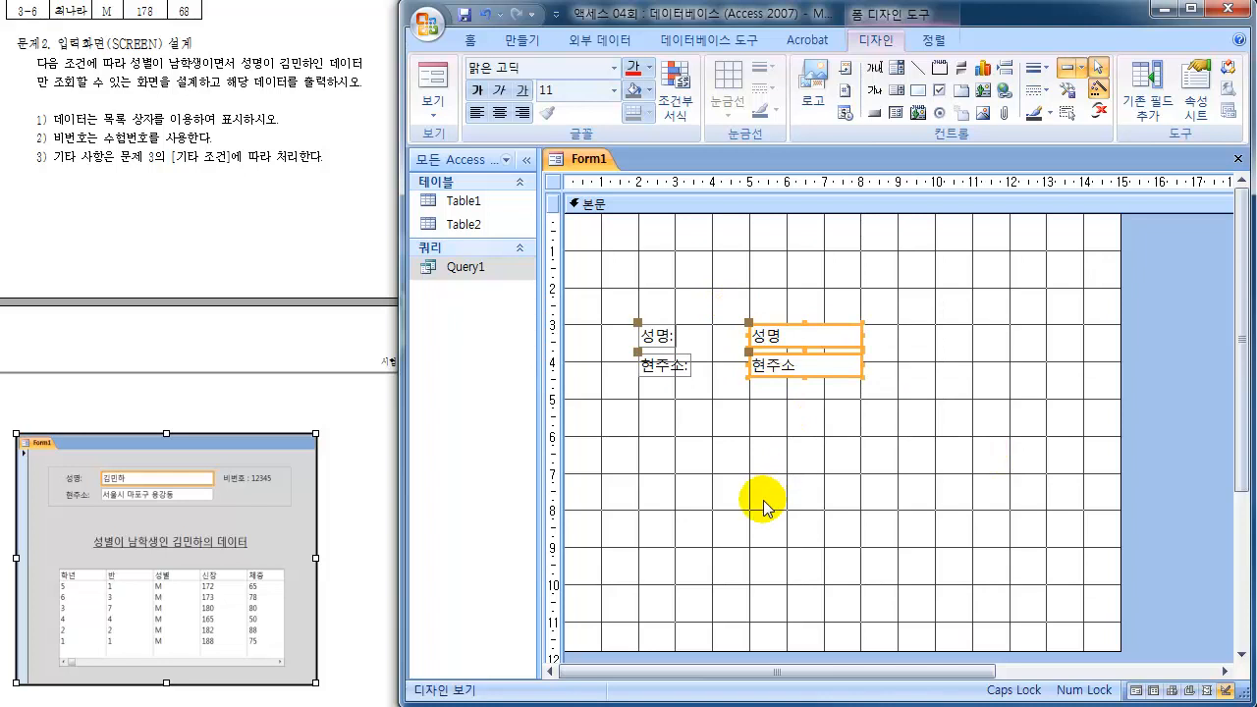
left_click(1197, 88)
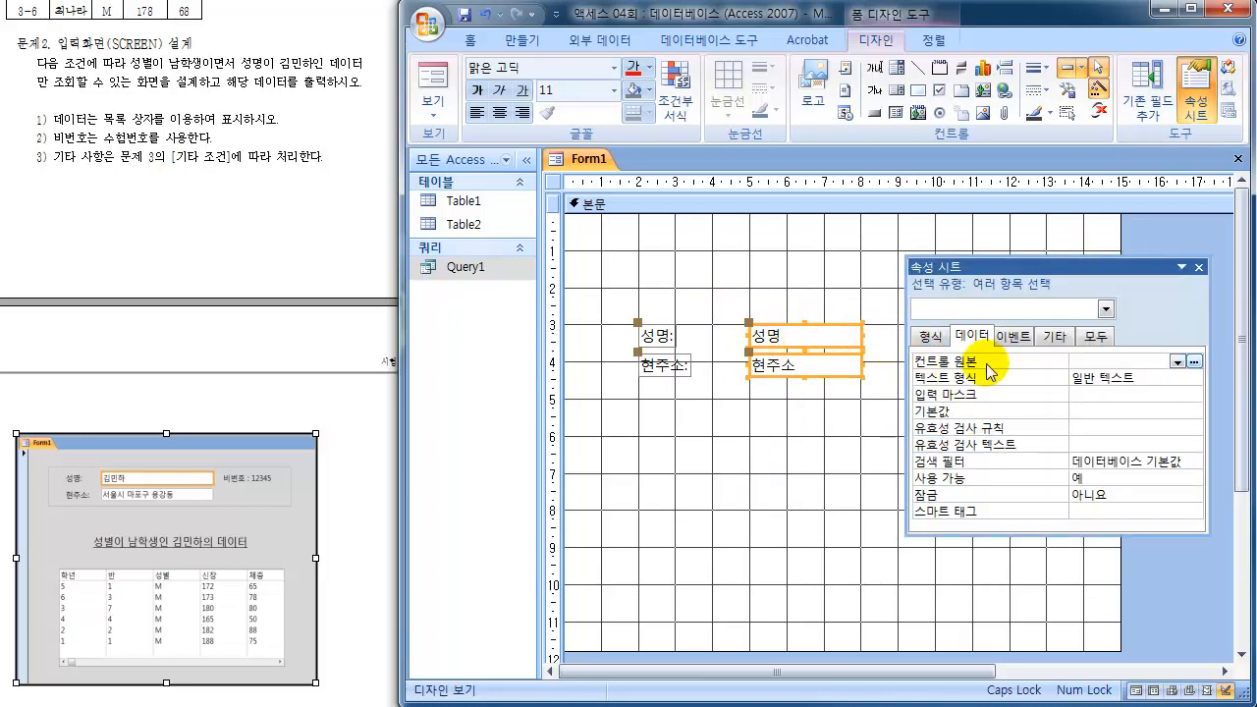
left_click(1096, 338)
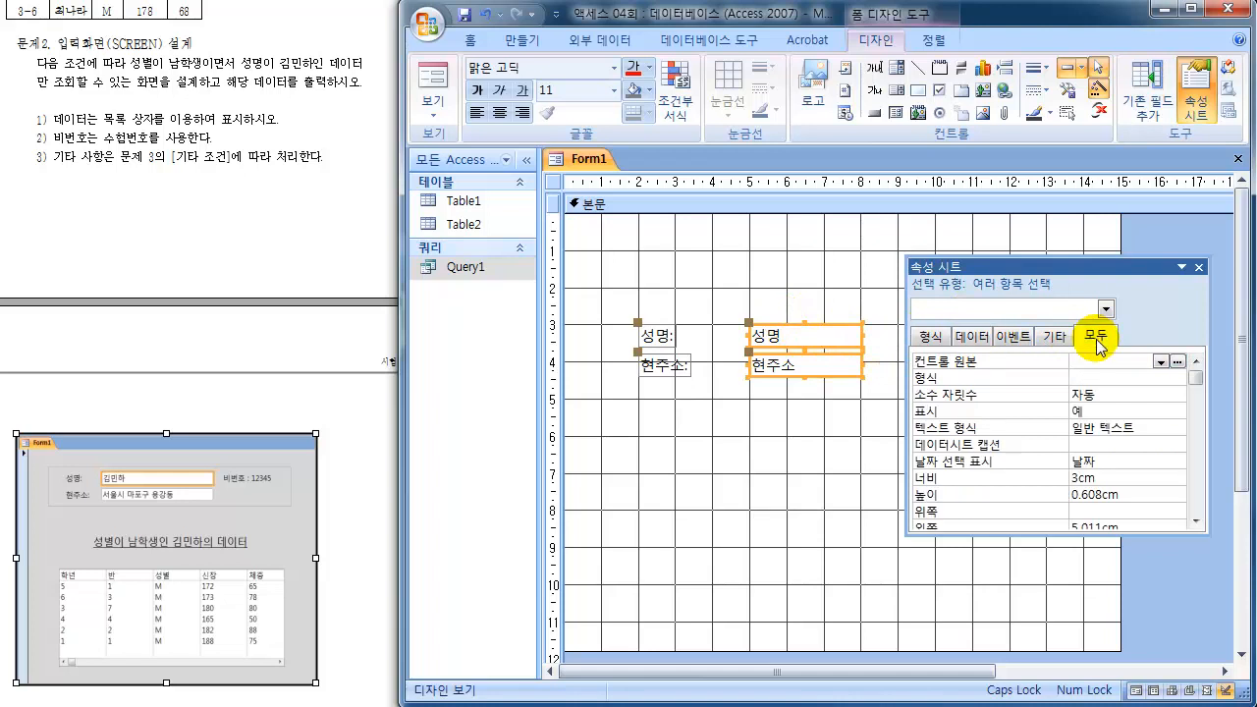
left_click(1106, 481)
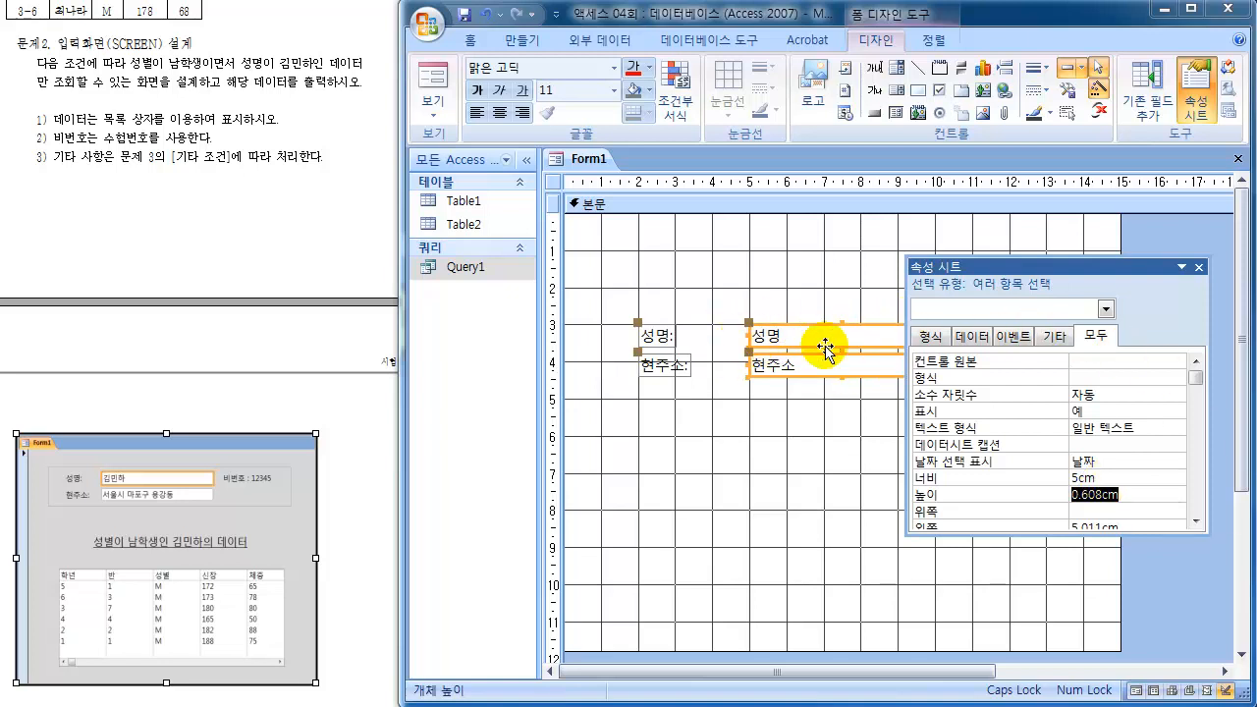
left_click_drag(1056, 266, 978, 405)
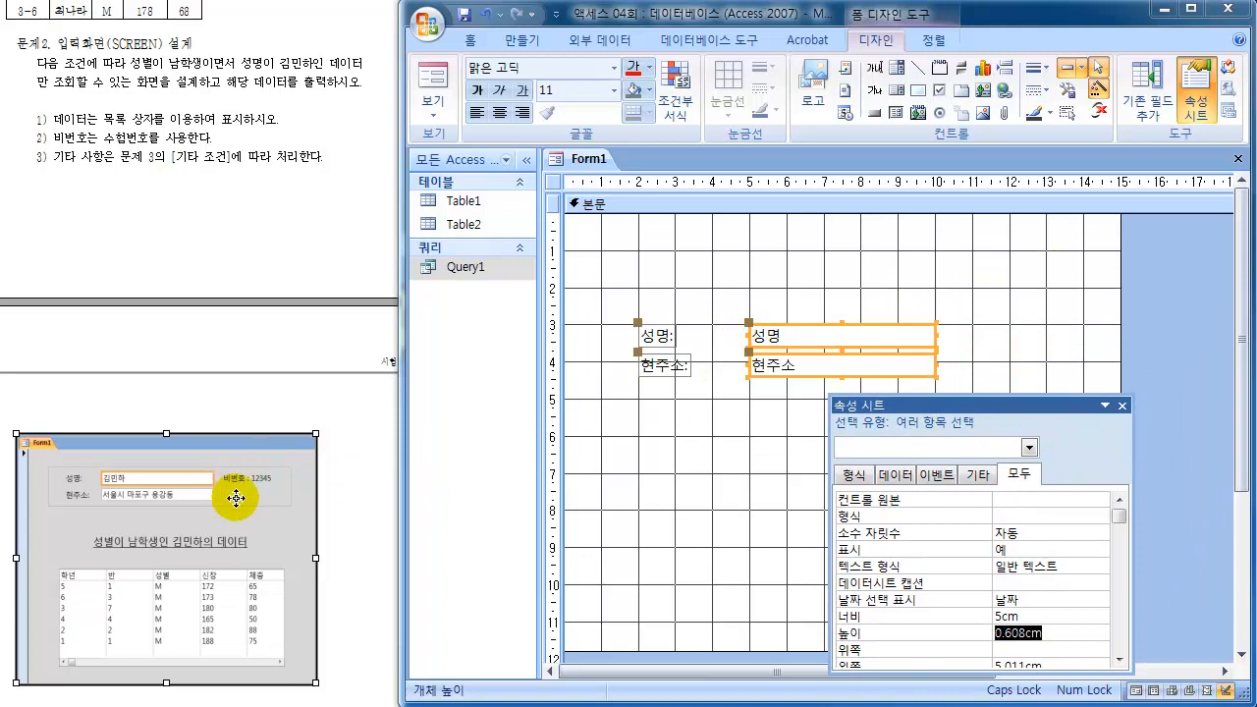
left_click(1123, 405)
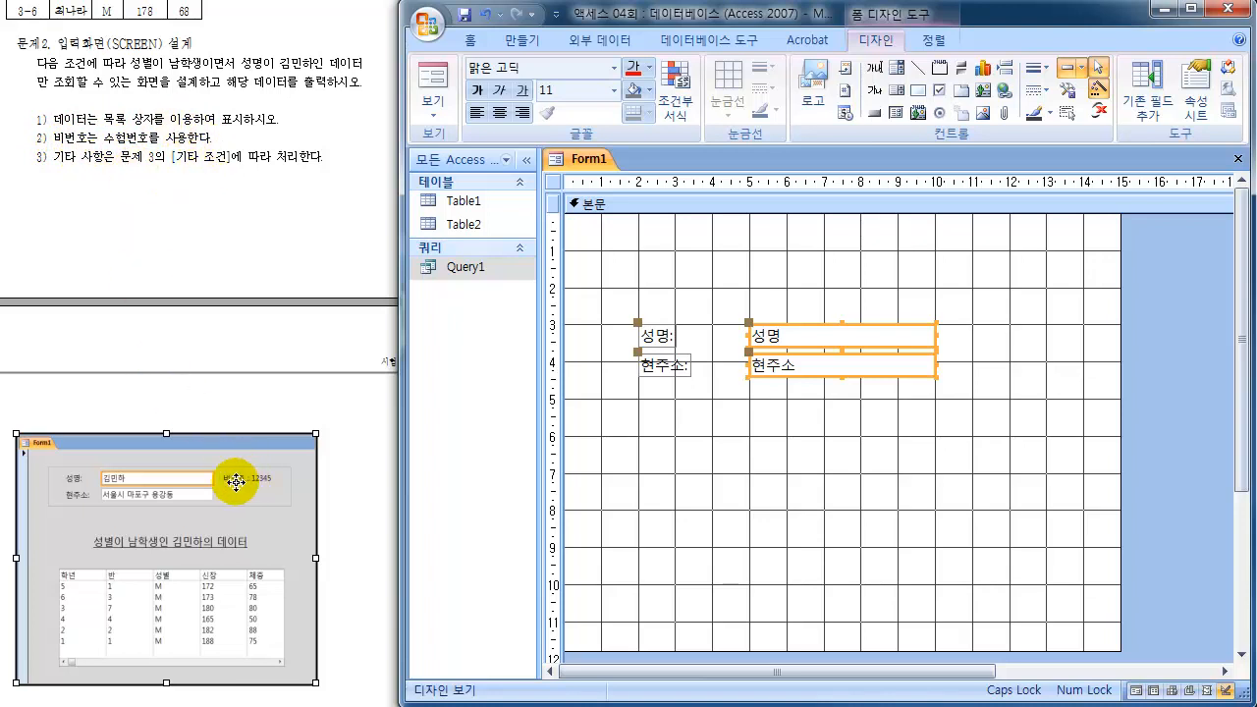
Step: Add a 비번호 label about 3 cm wide beside the 성명 text box, containing the sample's exam number
left_click(1004, 334)
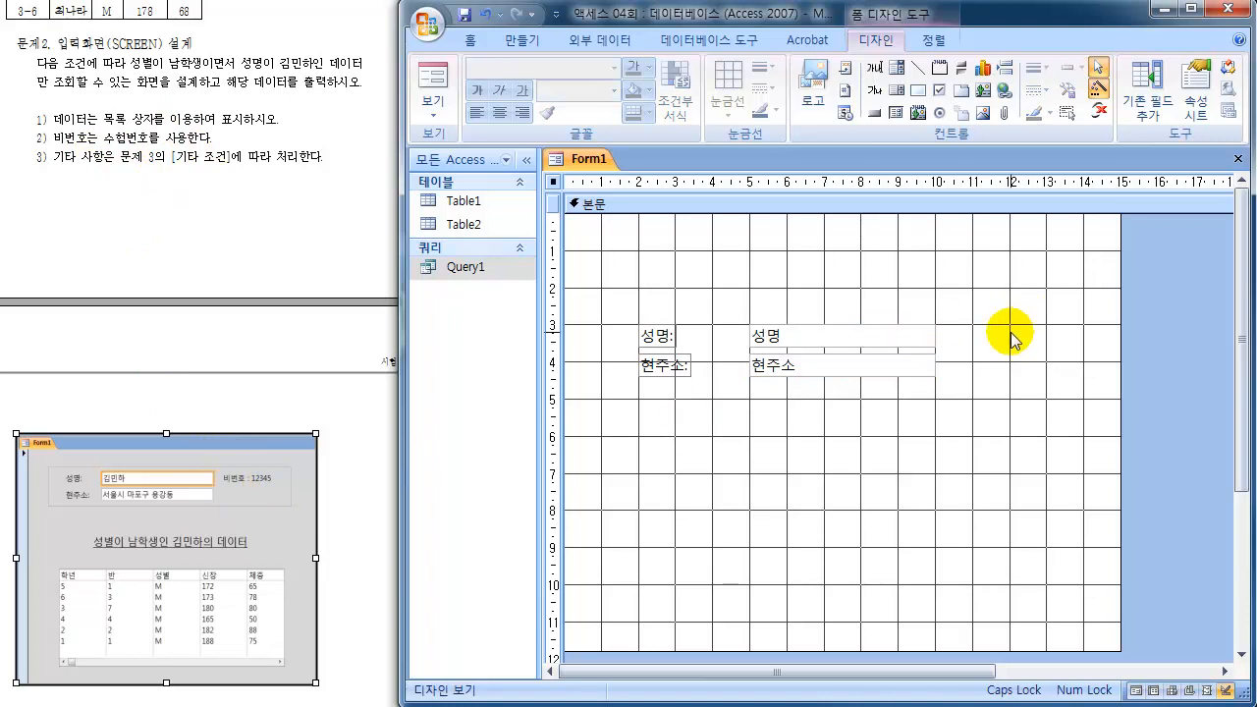
left_click(872, 88)
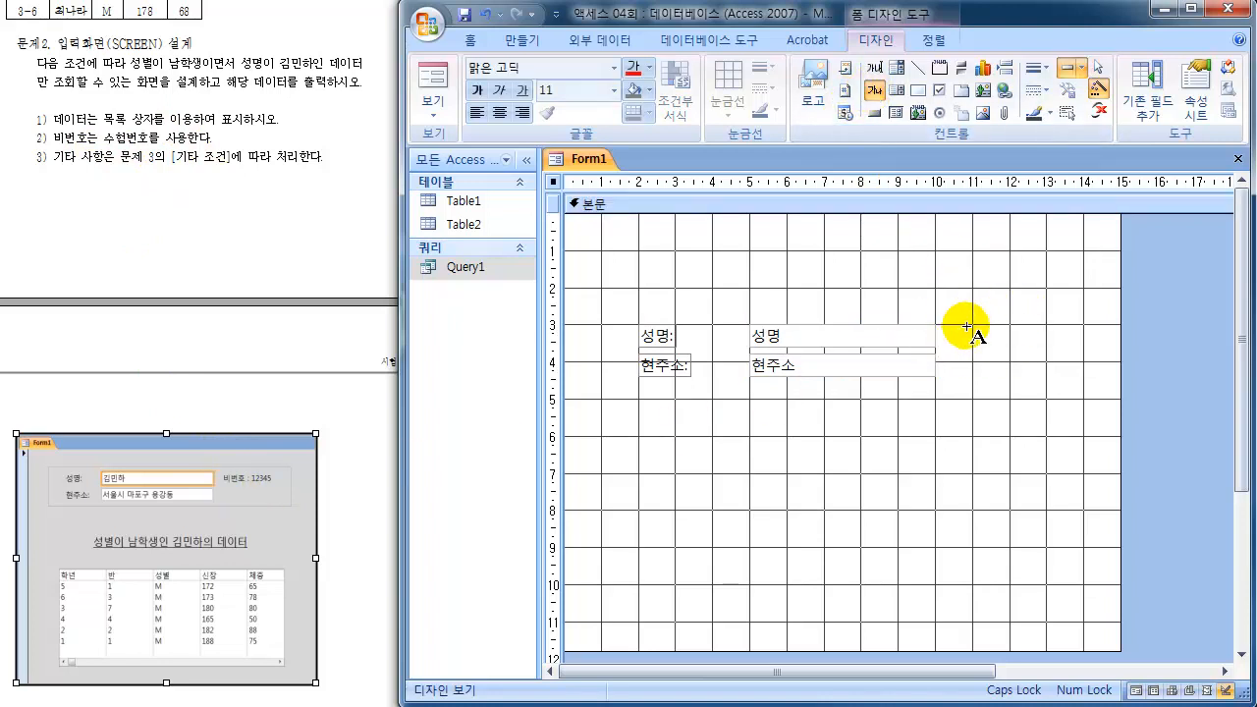
left_click_drag(972, 326, 1083, 350)
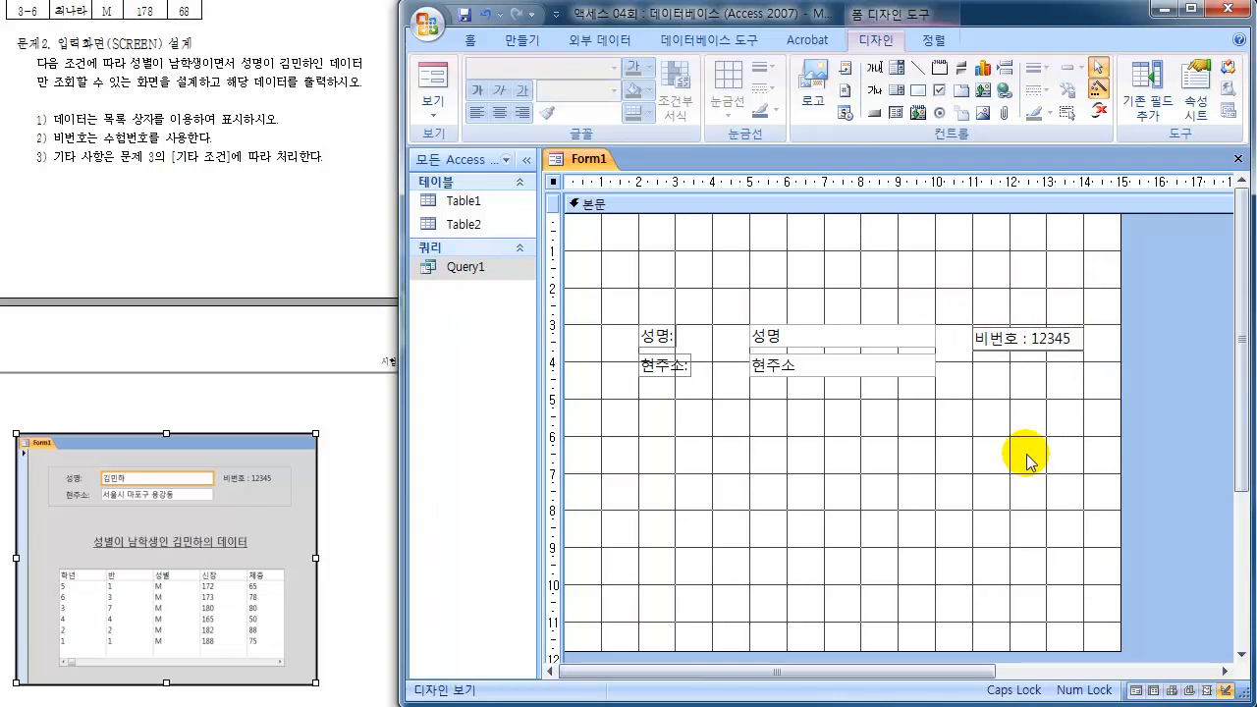
key("Return")
left_click(1044, 441)
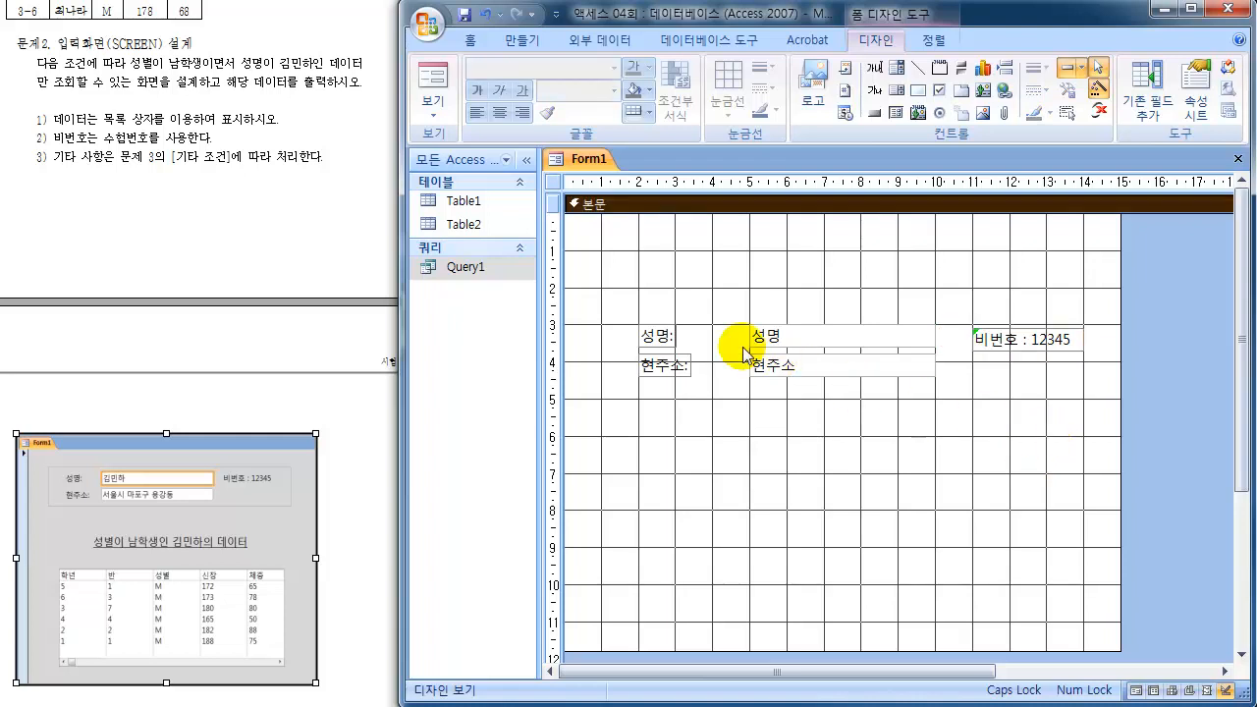
Step: Shift all the 성명, 현주소 and 비번호 controls together about 0.3 cm to the left
left_click_drag(598, 295, 1114, 415)
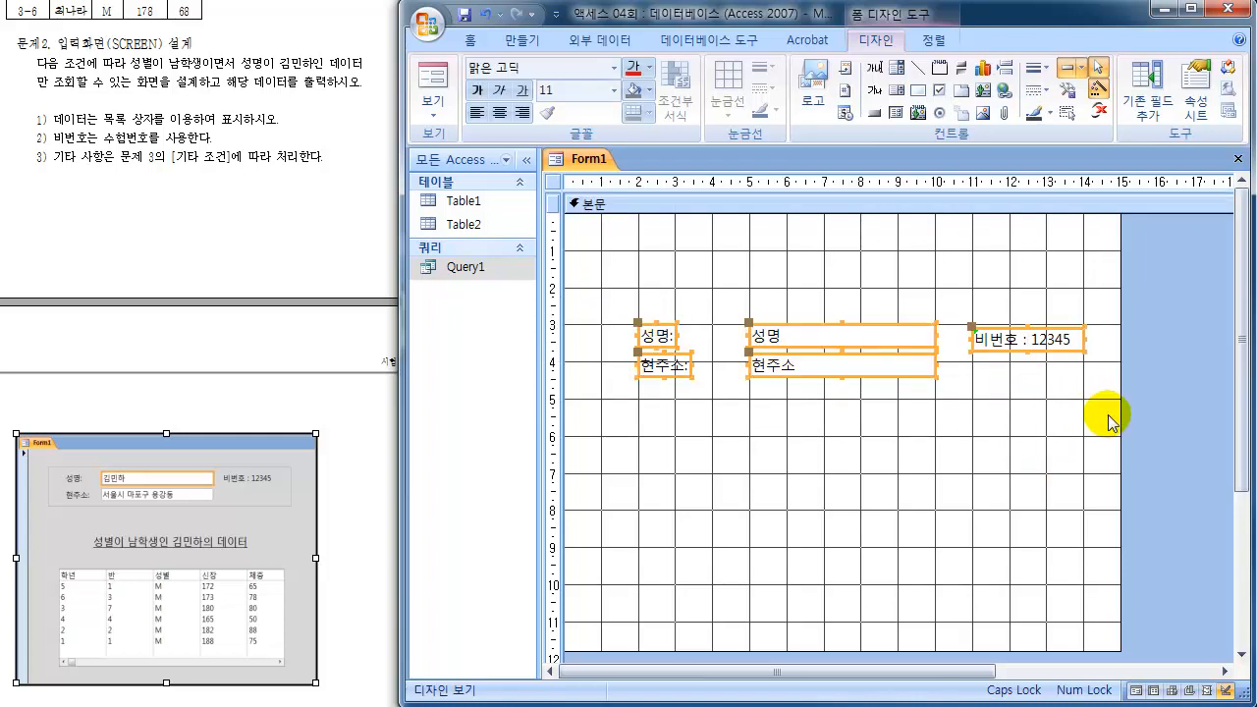
key("Left")
key("Left")
key("Left")
key("Left")
key("Left")
key("Left")
key("Left")
key("Left")
key("Left")
key("Left")
key("Left")
key("Left")
key("Left")
key("Left")
key("Left")
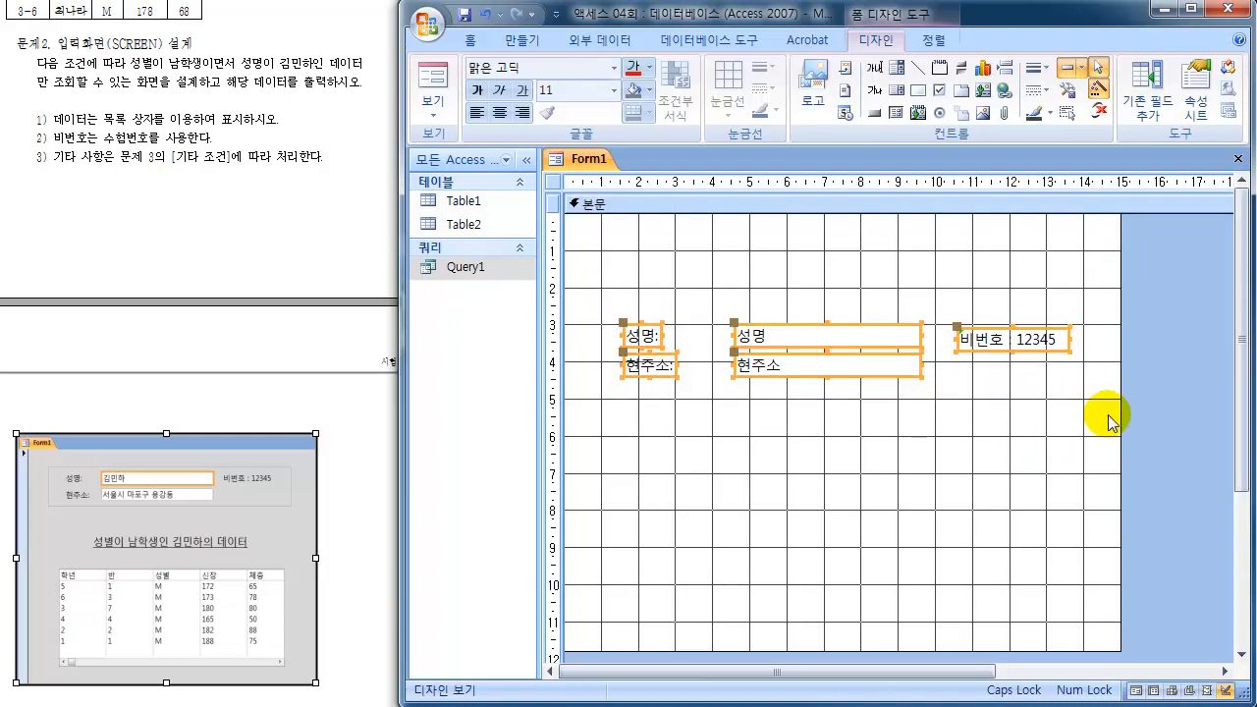
key("Right")
key("Right")
key("Right")
left_click(887, 454)
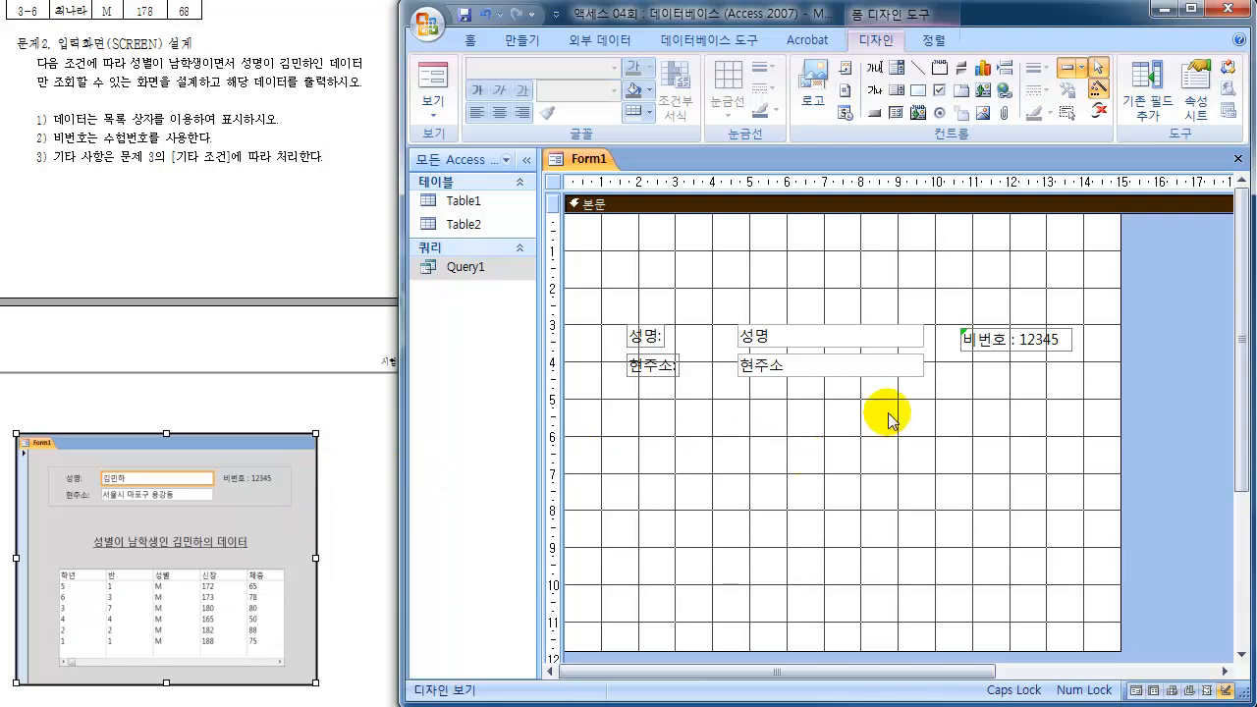
Step: Frame the controls with a rectangle about 13.4 cm wide and 2.8 cm high, and check it in form view before returning to design view
left_click(921, 91)
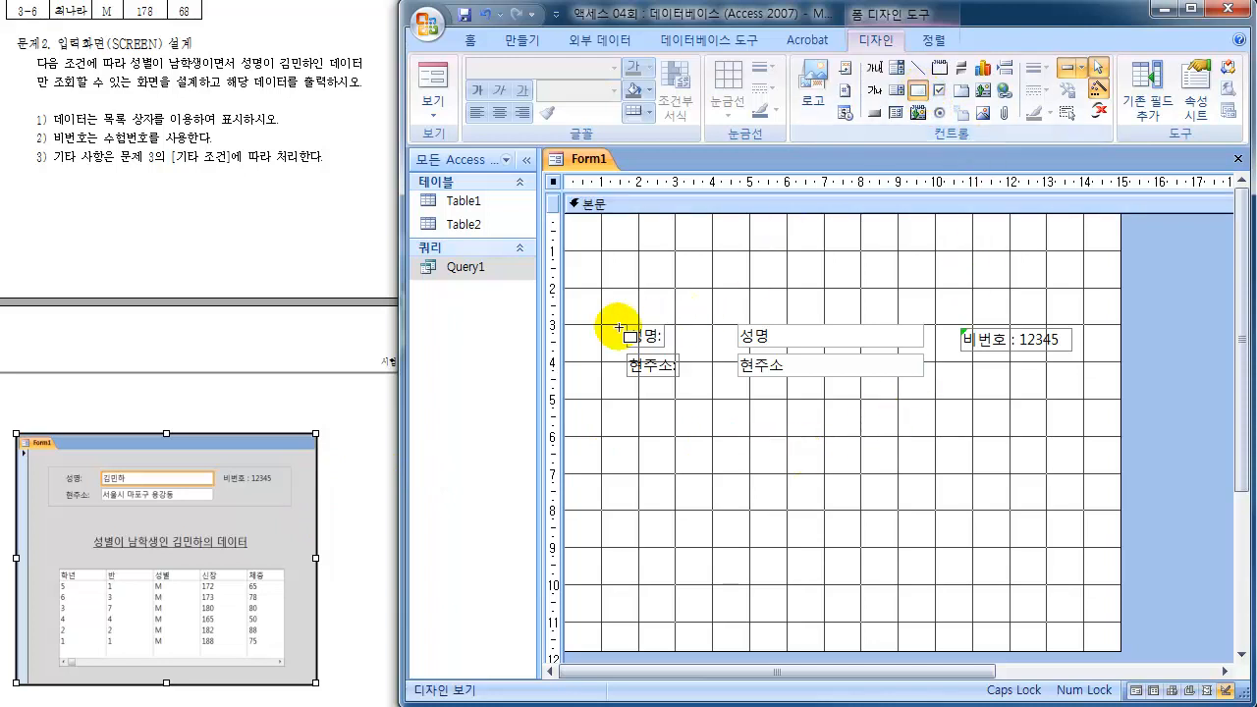
left_click_drag(597, 296, 1095, 400)
left_click(926, 428)
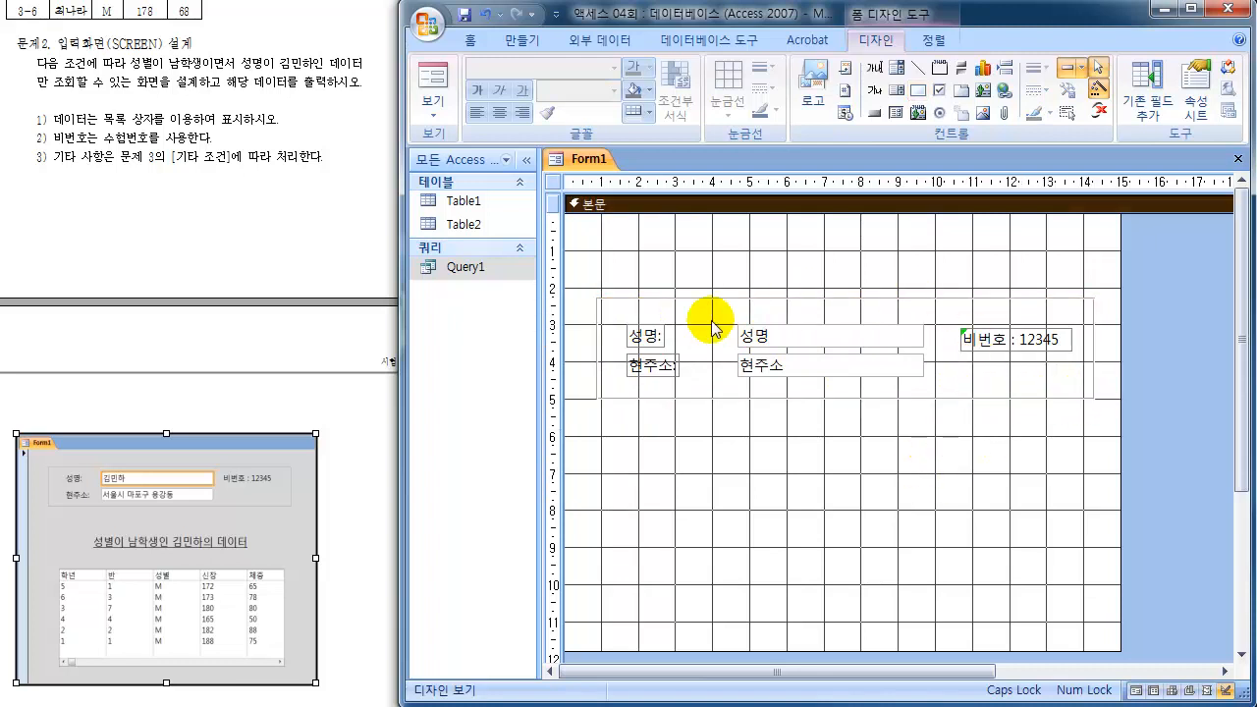
left_click(433, 79)
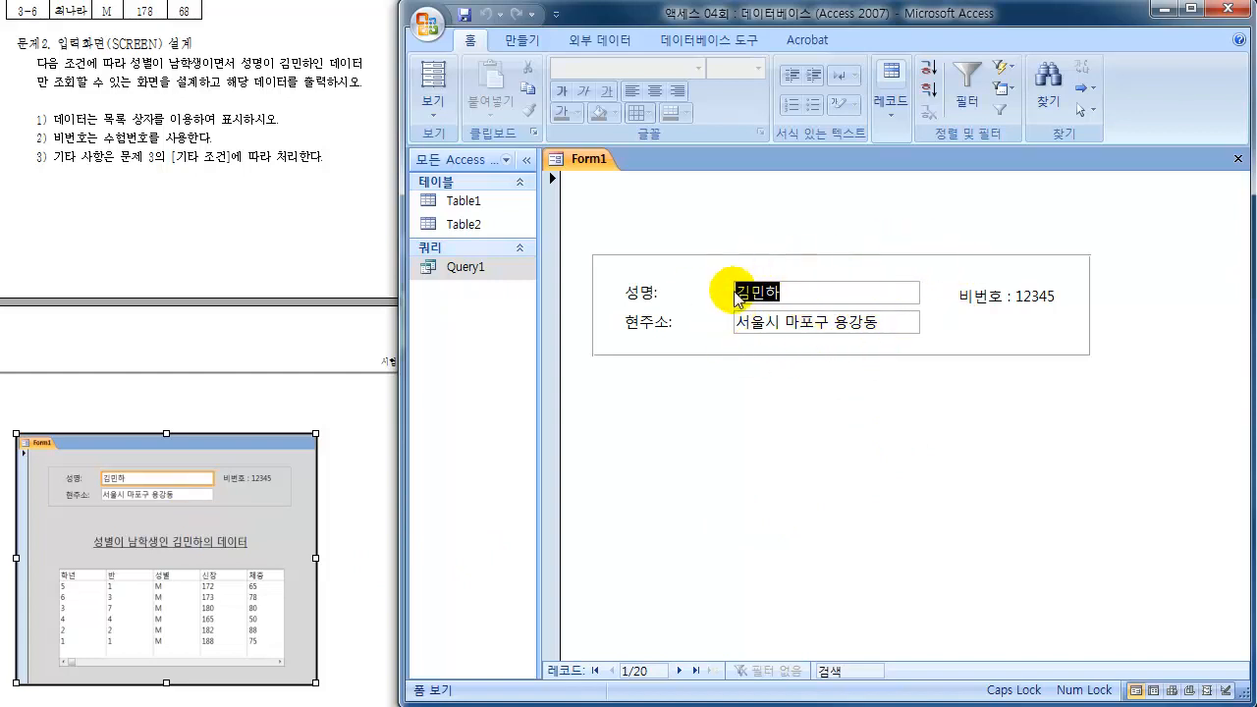
left_click(433, 110)
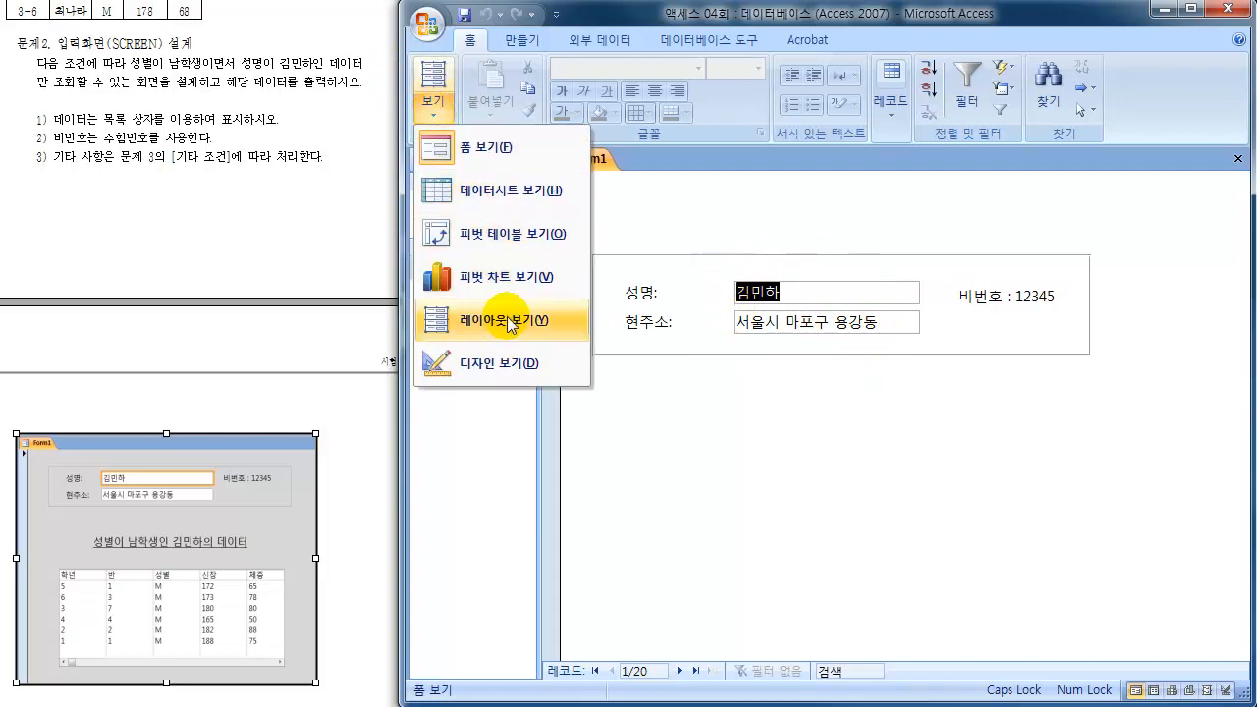
left_click(508, 361)
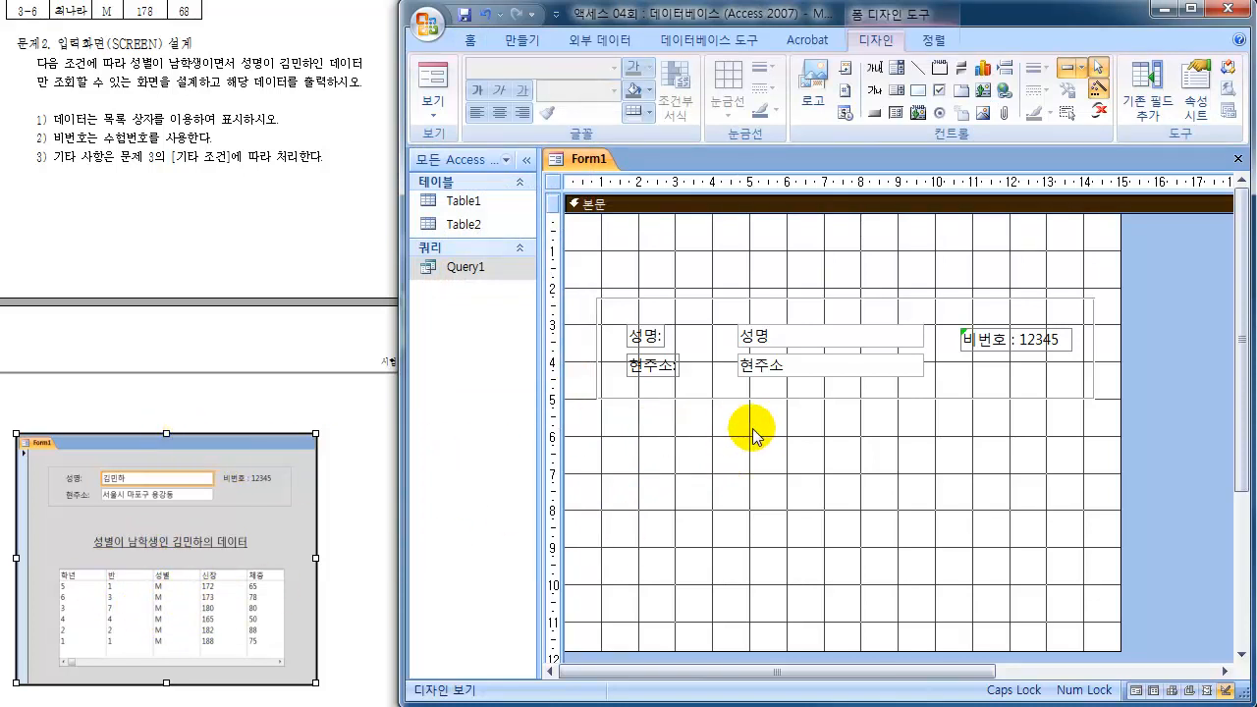
Step: Add a title label about 11.3 cm wide and 1 cm high below the rectangle, with the title text from the sample form
left_click(874, 92)
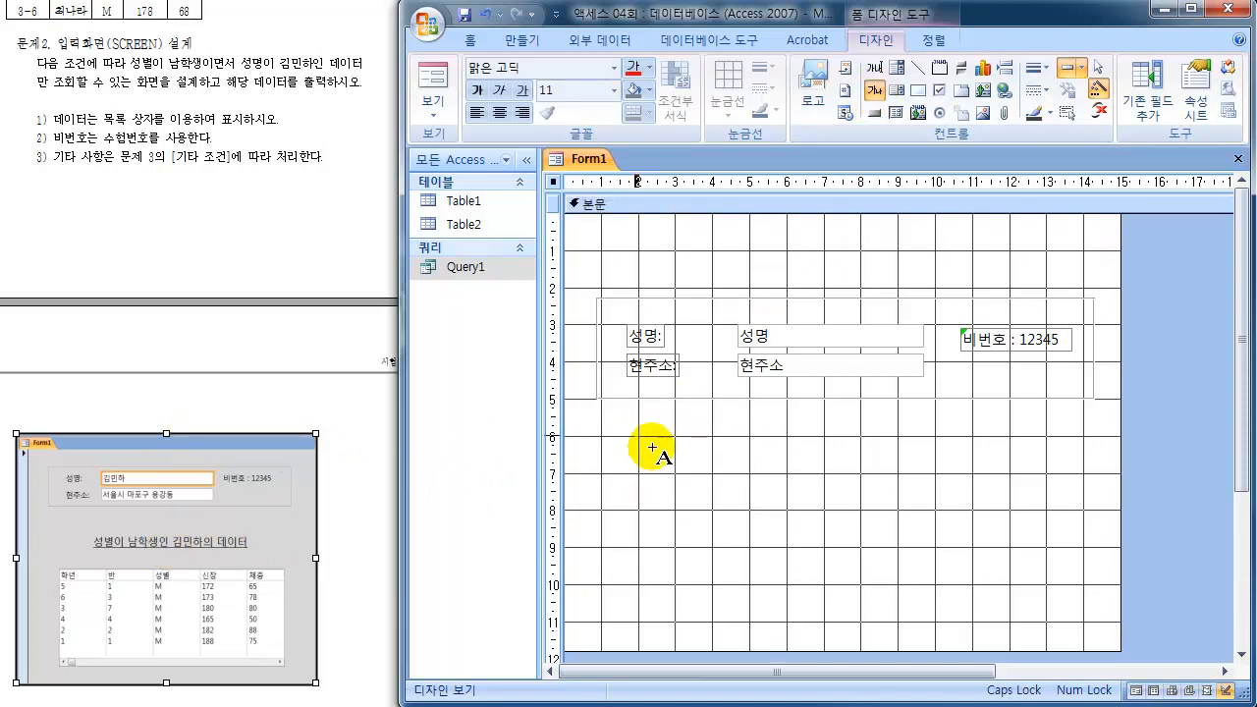
left_click_drag(634, 437, 1053, 474)
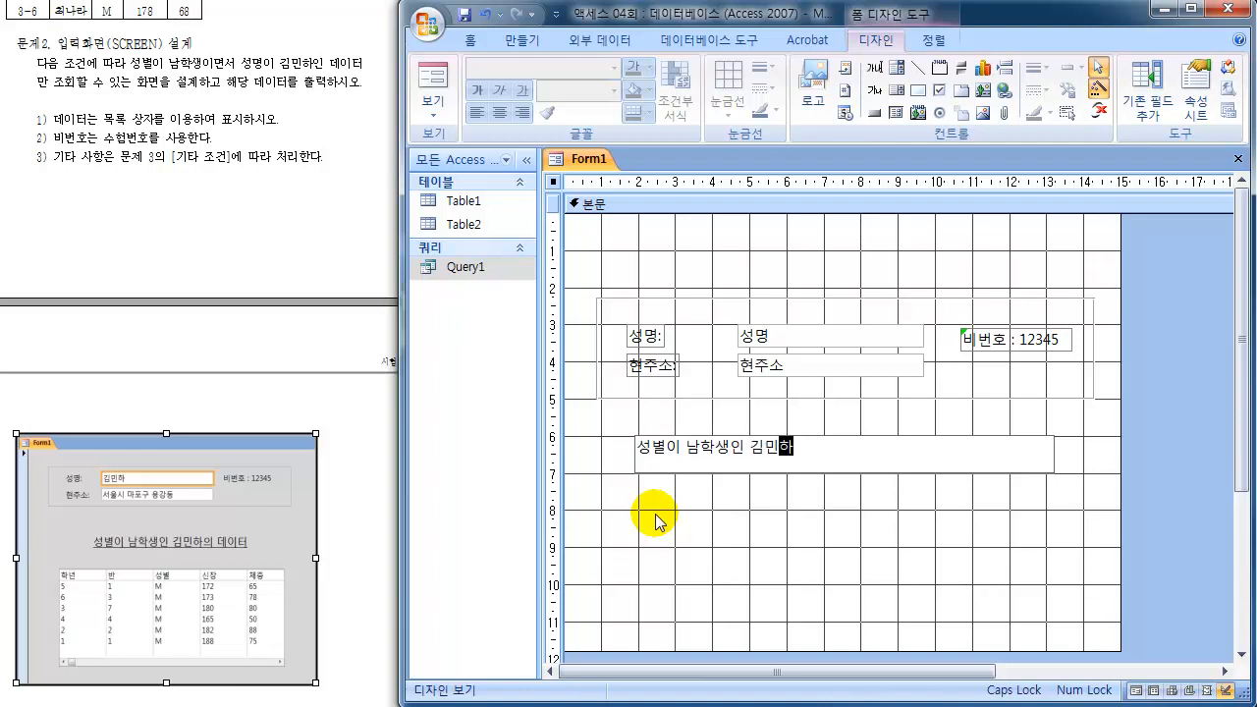
key("Return")
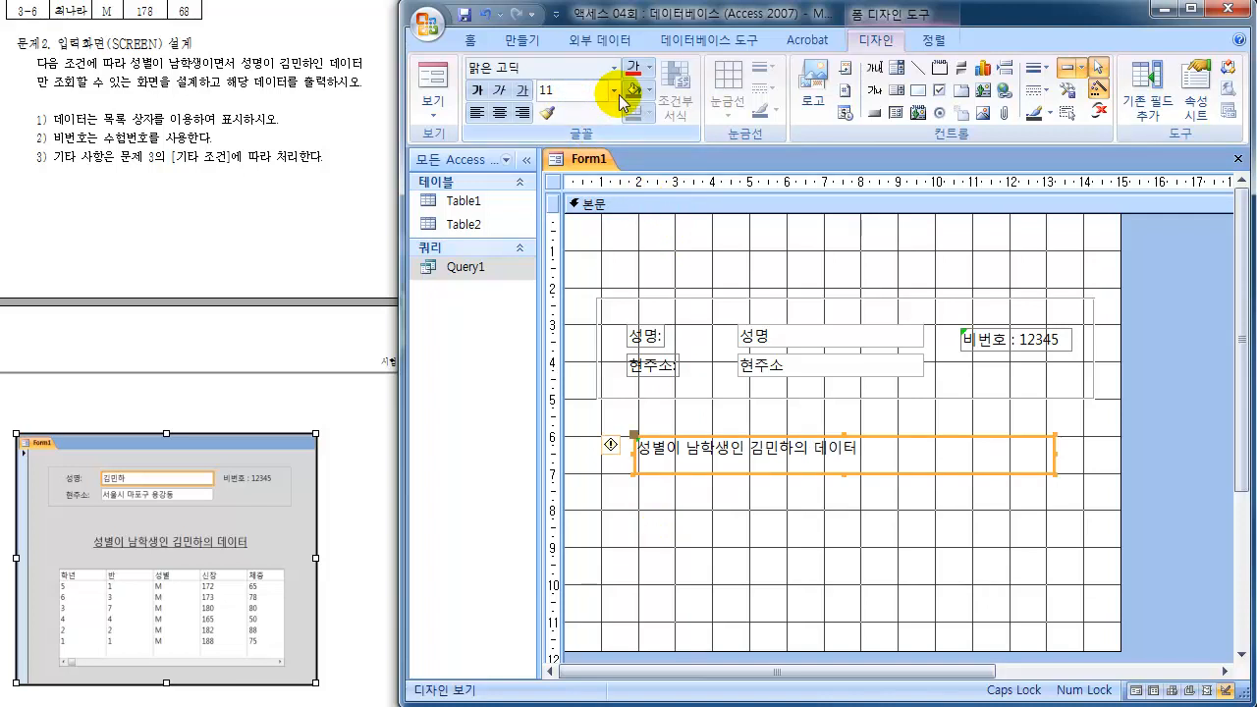
Step: Format the title label as 16 pt, bold, underlined and centred
left_click(615, 91)
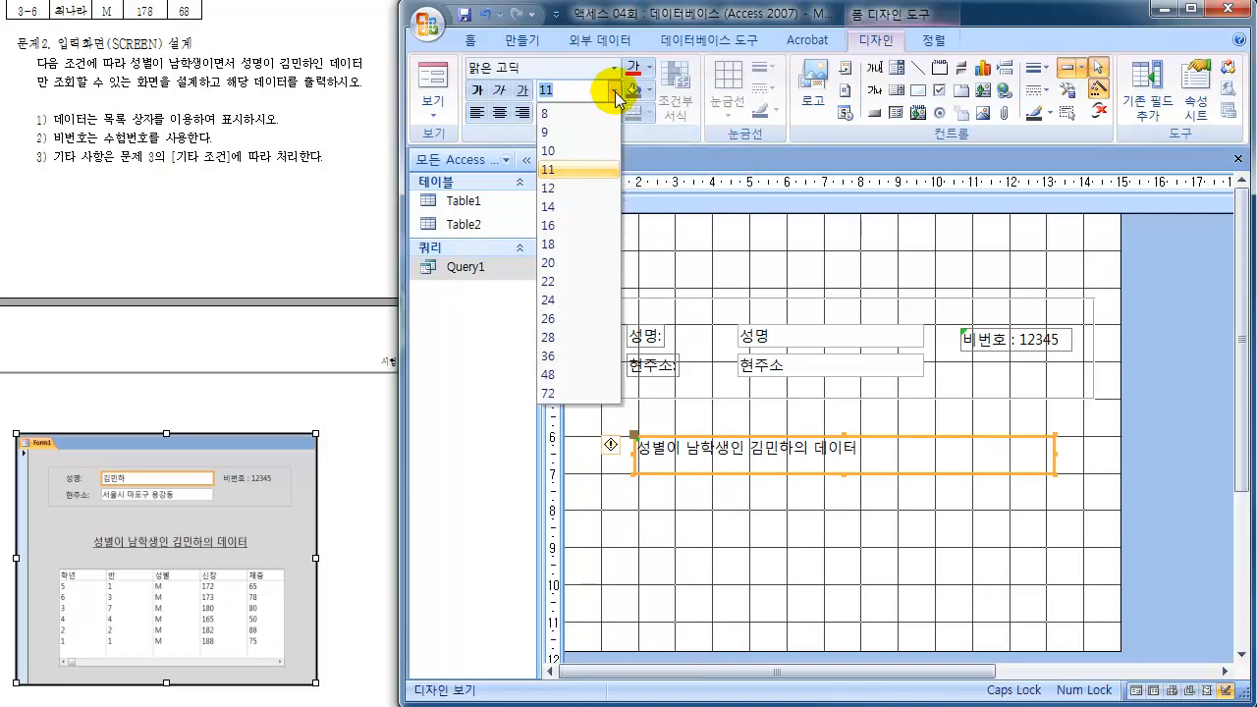
left_click(551, 225)
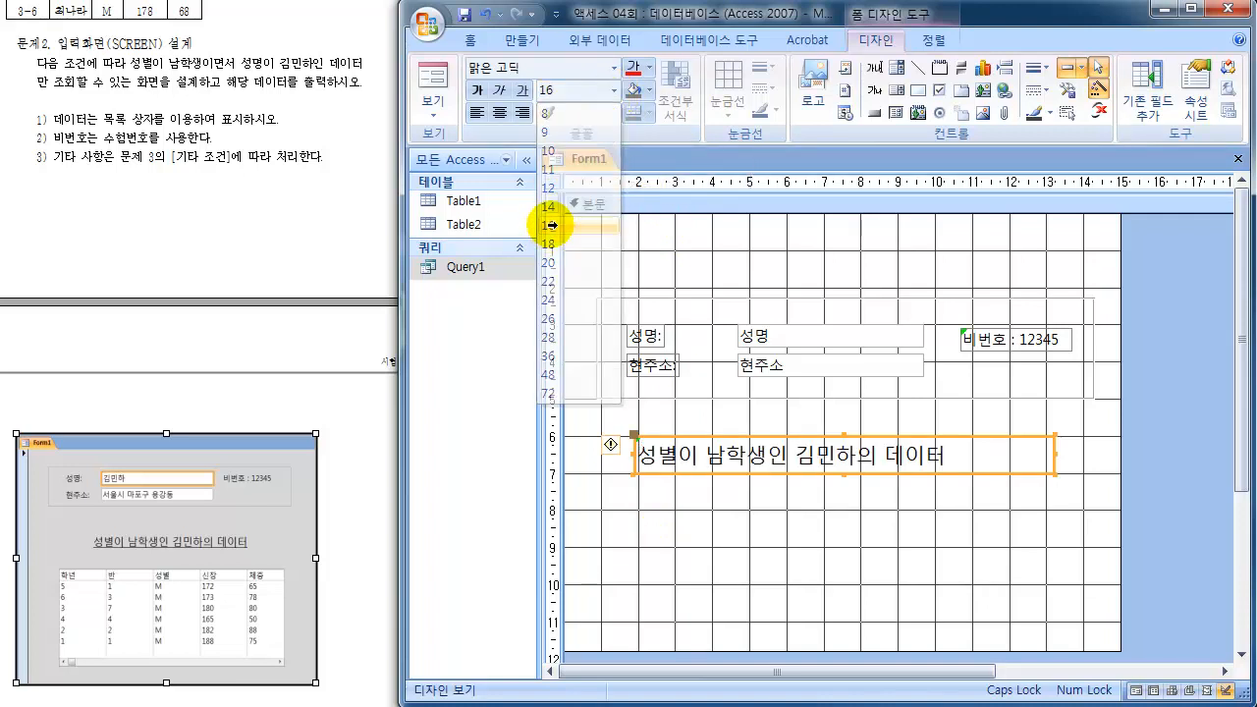
left_click(477, 91)
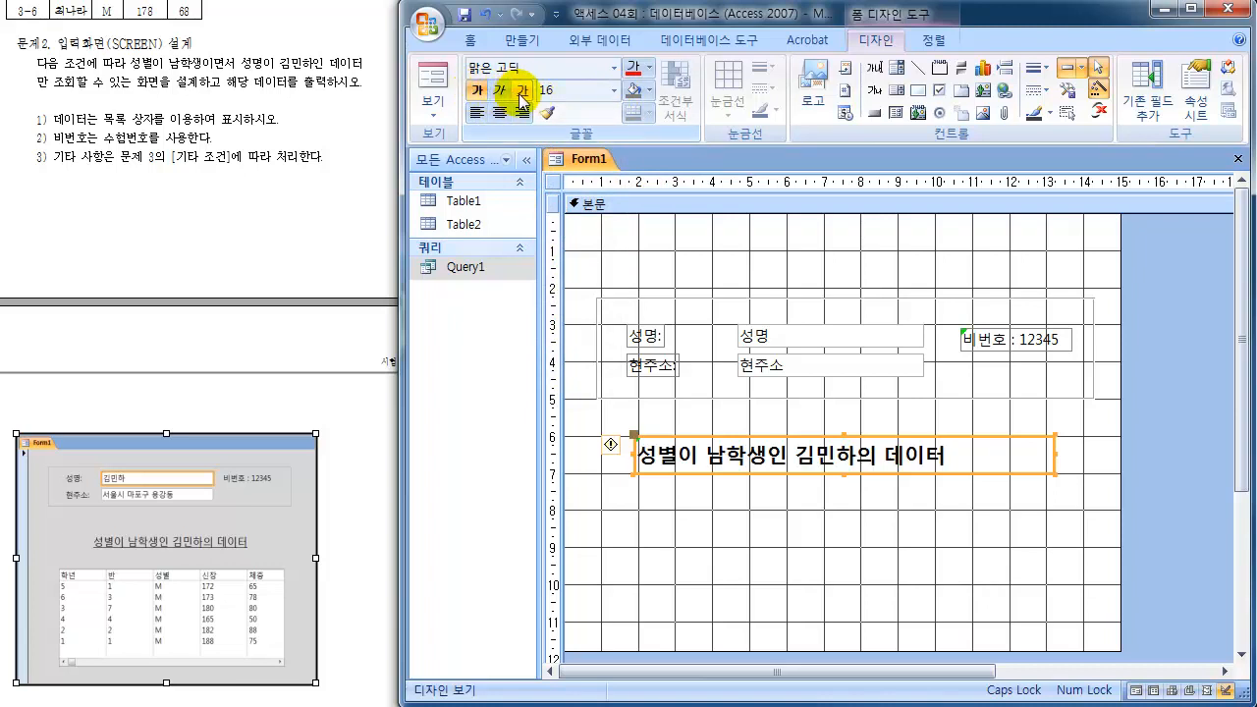
left_click(521, 98)
left_click(500, 113)
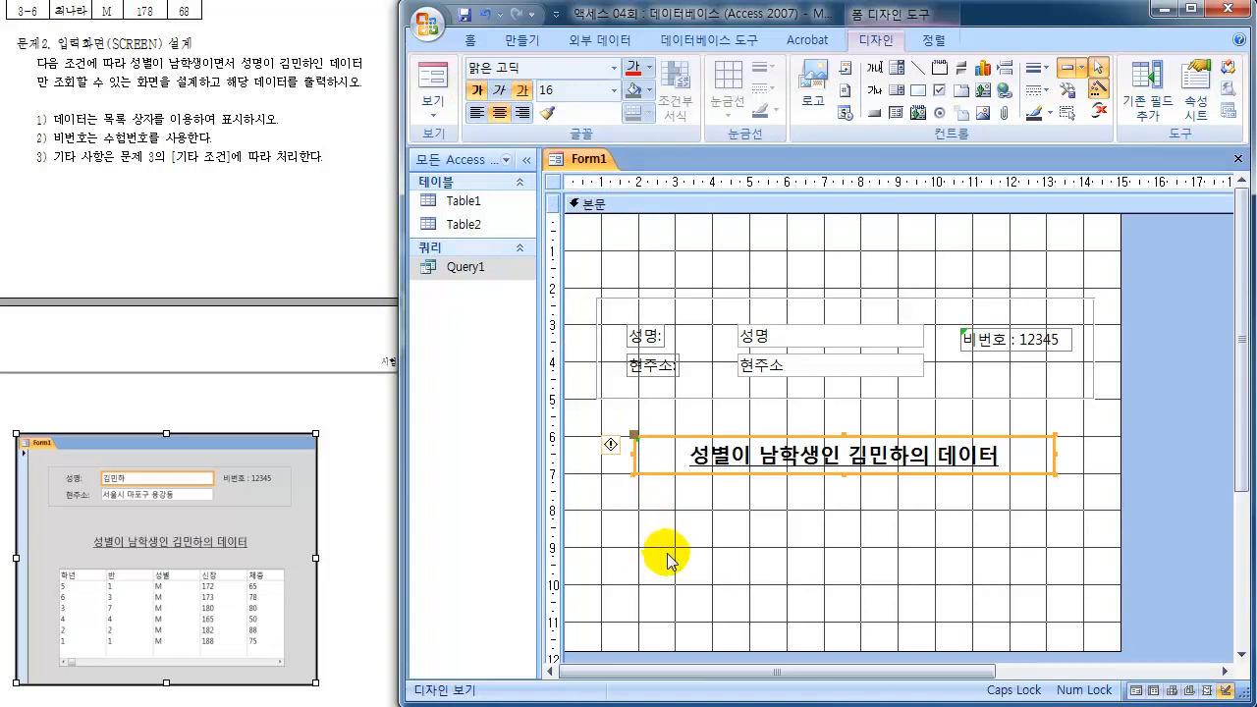
left_click(682, 522)
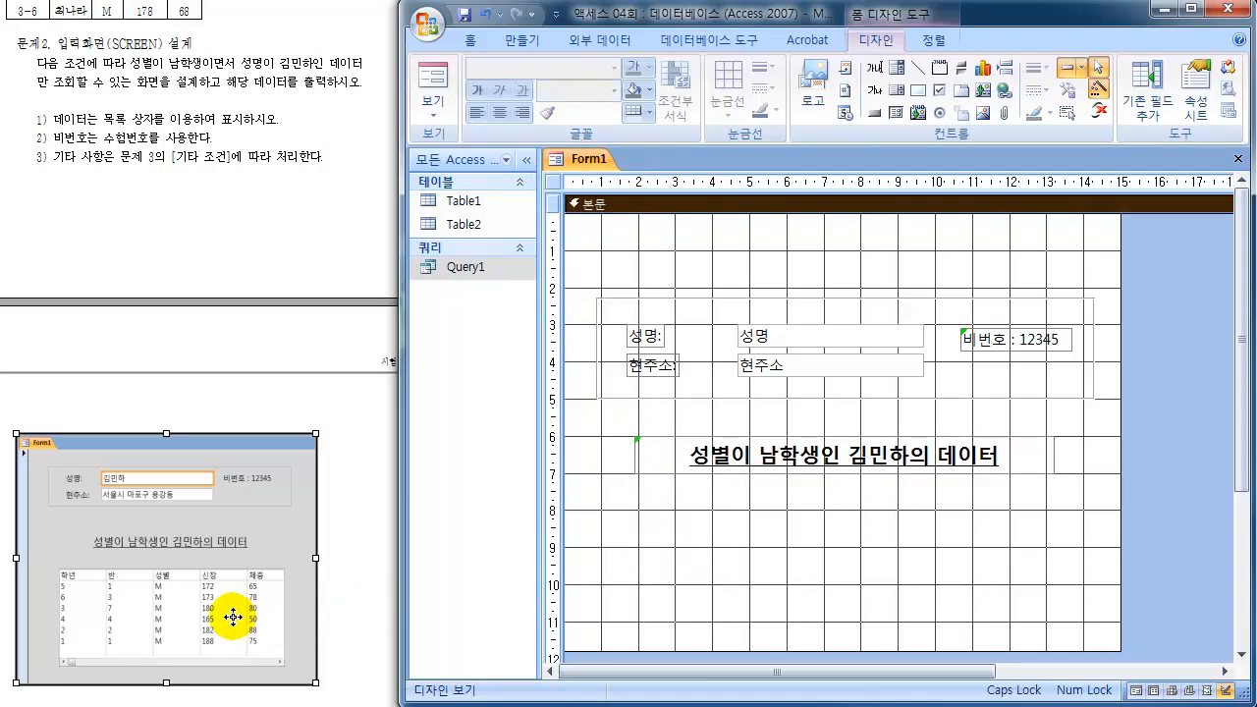
left_click(682, 525)
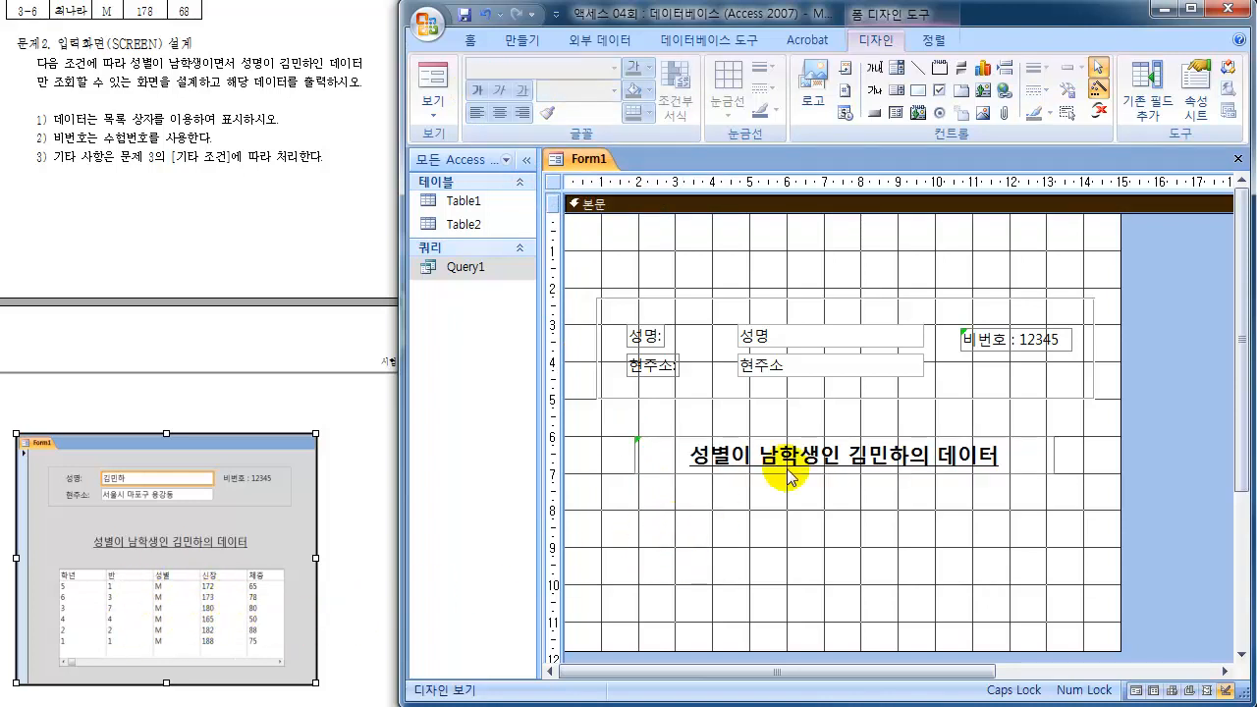
left_click(900, 94)
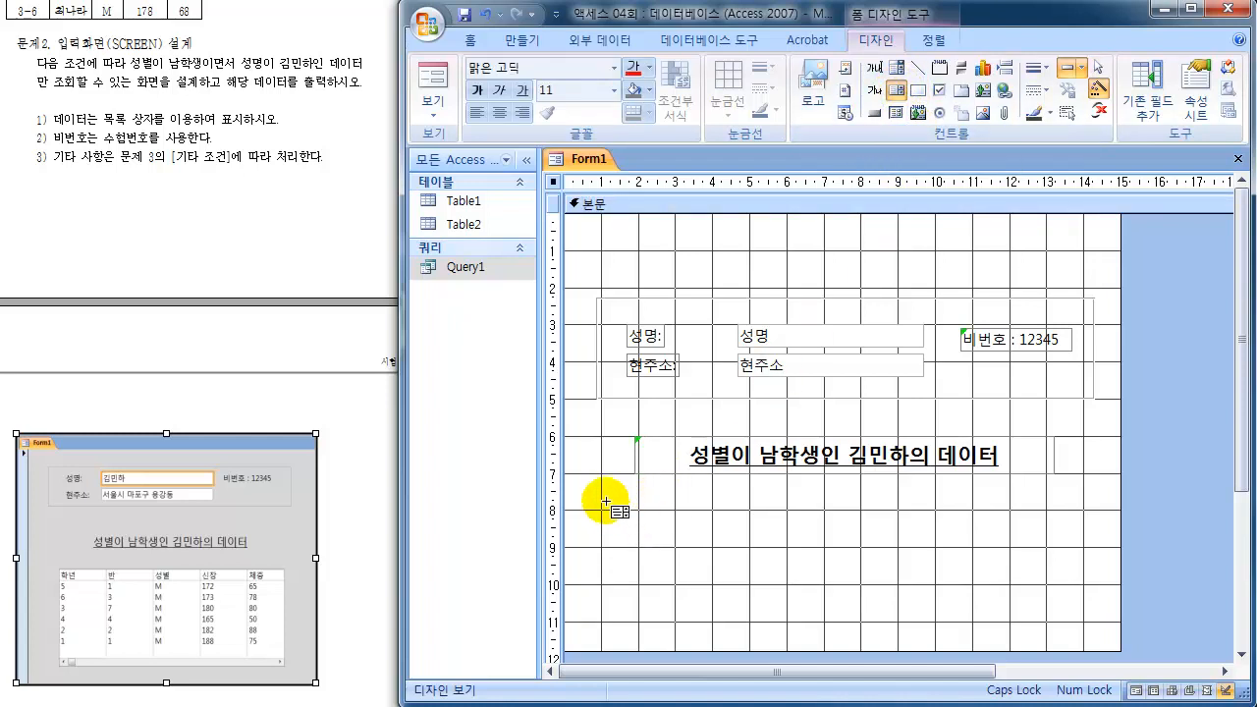
left_click_drag(603, 501, 1091, 633)
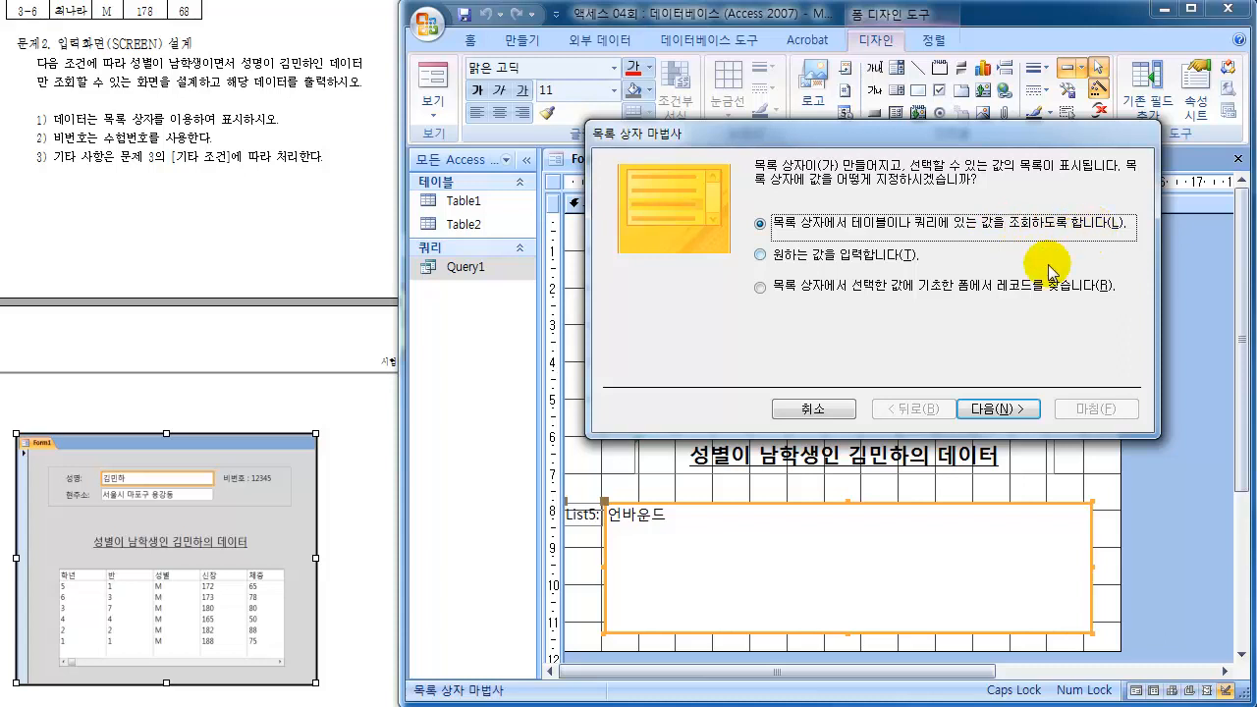
left_click(1001, 410)
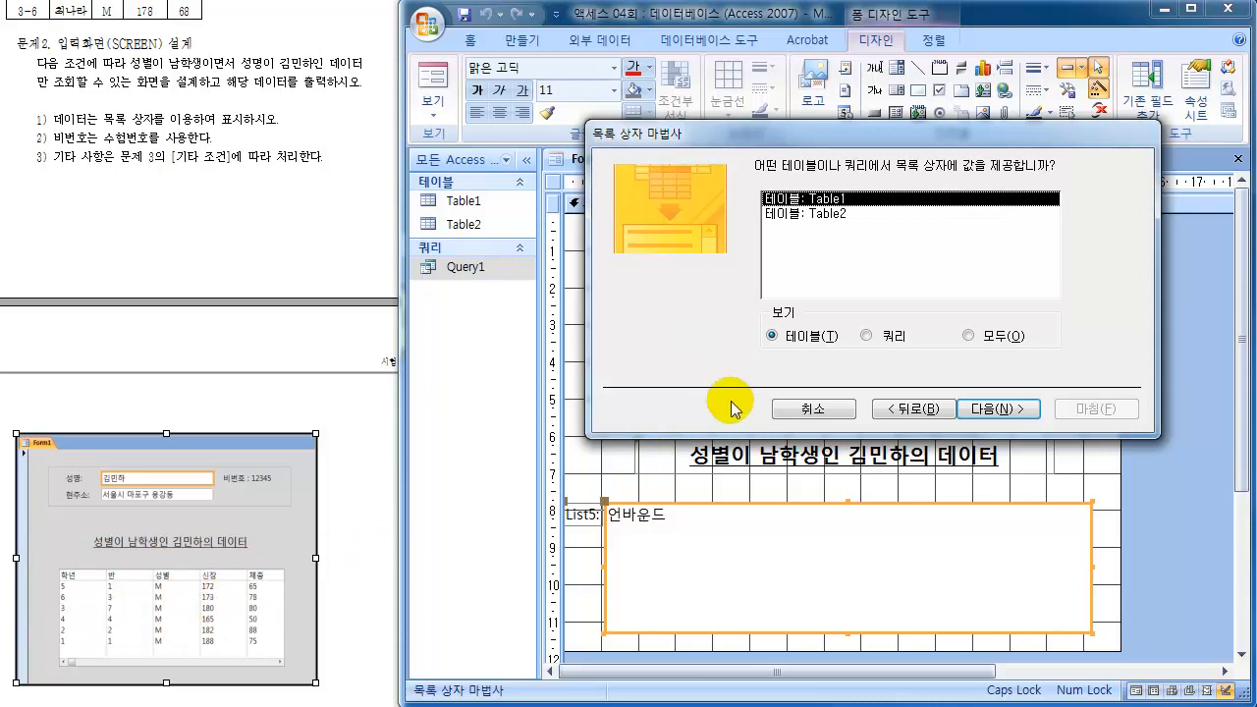
left_click(872, 336)
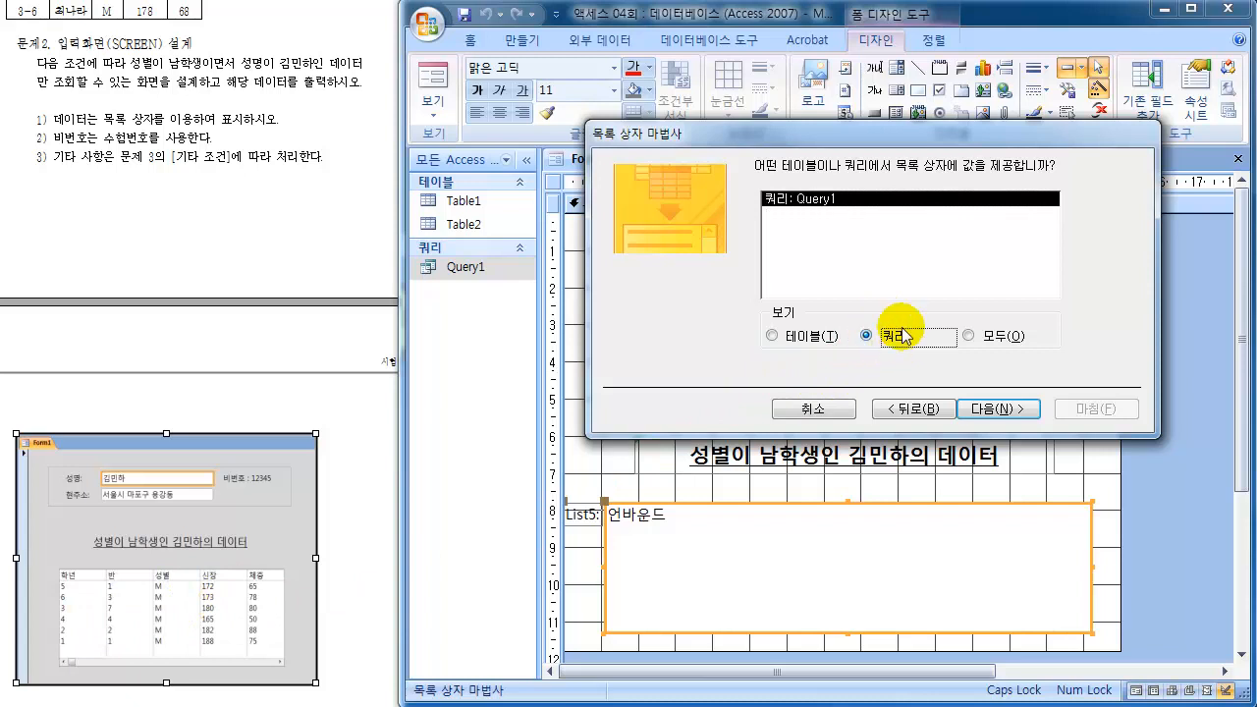
left_click(1011, 417)
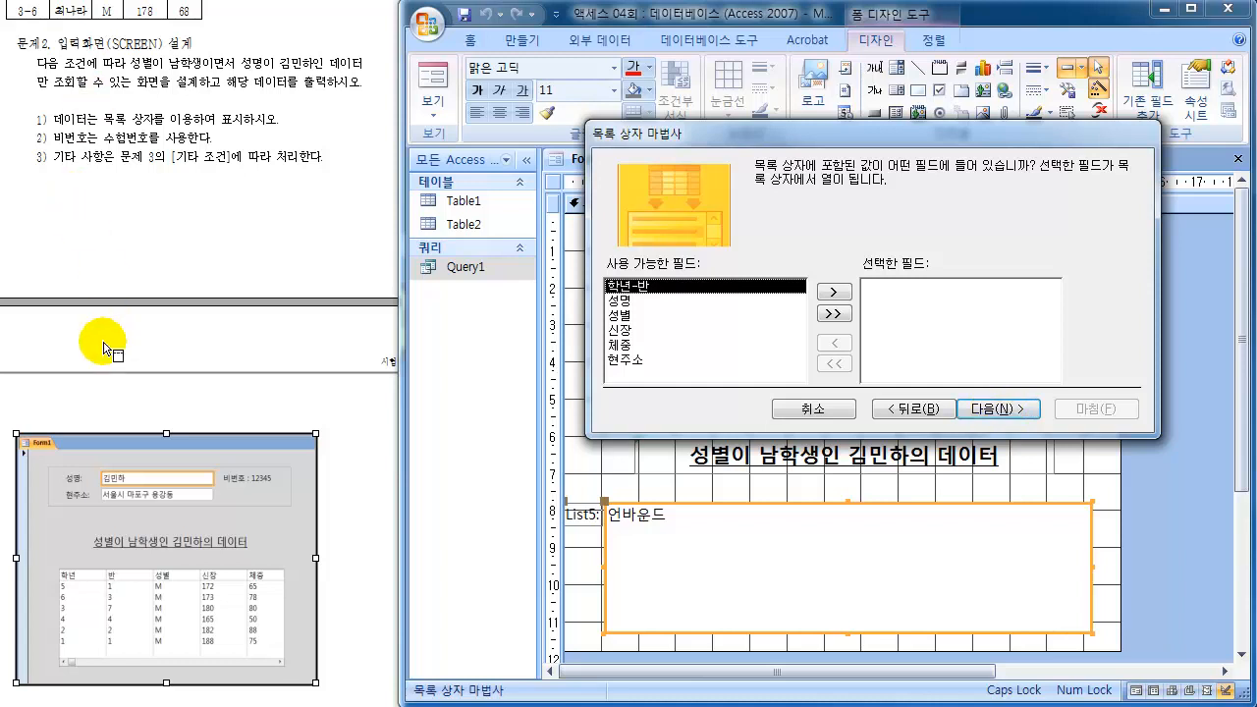
mouse_move(59, 582)
left_mouse_down()
mouse_move(68, 565)
mouse_move(72, 584)
mouse_move(124, 568)
mouse_move(119, 586)
mouse_move(180, 570)
mouse_move(155, 585)
mouse_move(260, 590)
left_mouse_up()
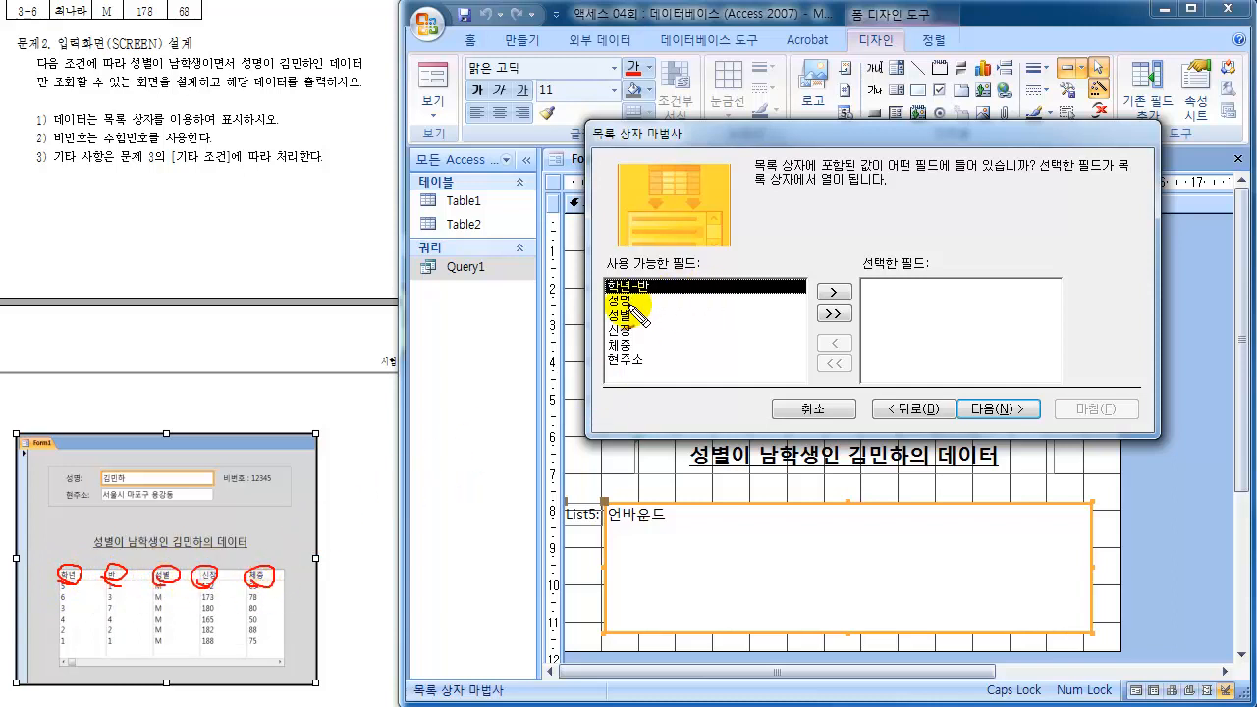
mouse_move(613, 325)
left_mouse_down()
mouse_move(639, 308)
mouse_move(611, 322)
left_mouse_up()
mouse_move(639, 330)
left_mouse_down()
mouse_move(613, 322)
mouse_move(636, 348)
mouse_move(616, 336)
left_mouse_up()
mouse_move(607, 284)
left_mouse_down()
mouse_move(649, 291)
mouse_move(622, 274)
mouse_move(603, 288)
left_mouse_up()
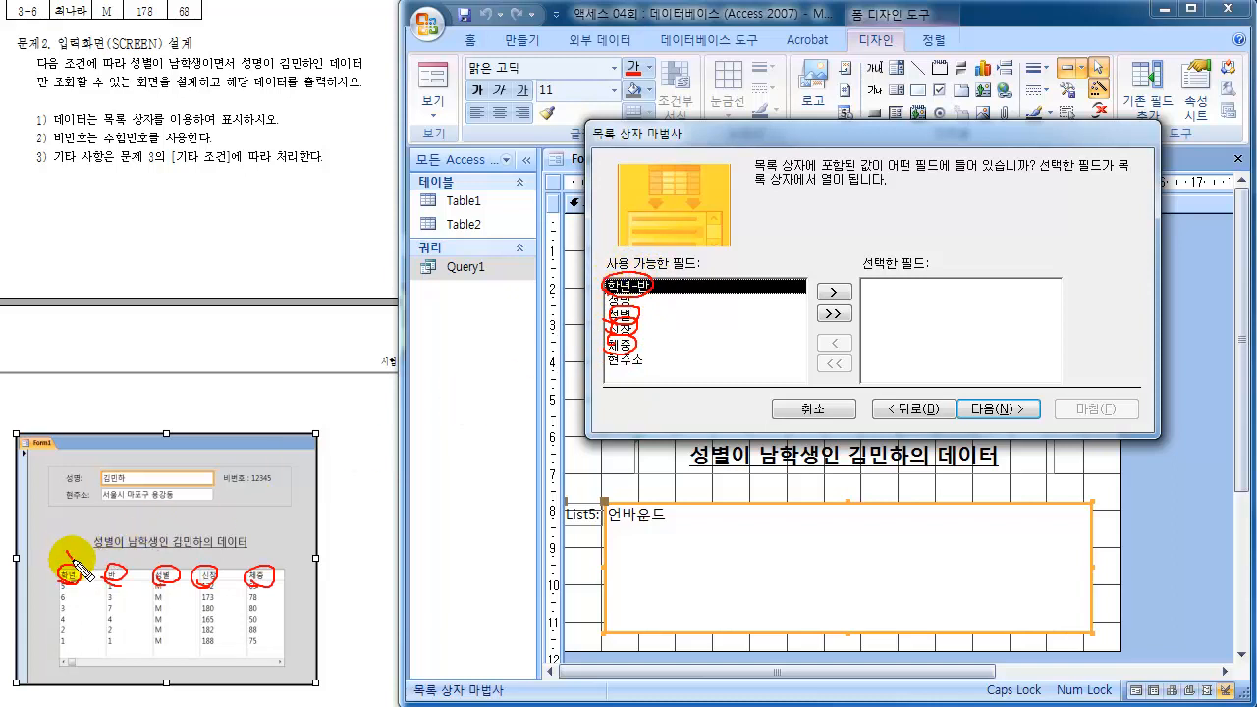
left_click_drag(61, 548, 126, 552)
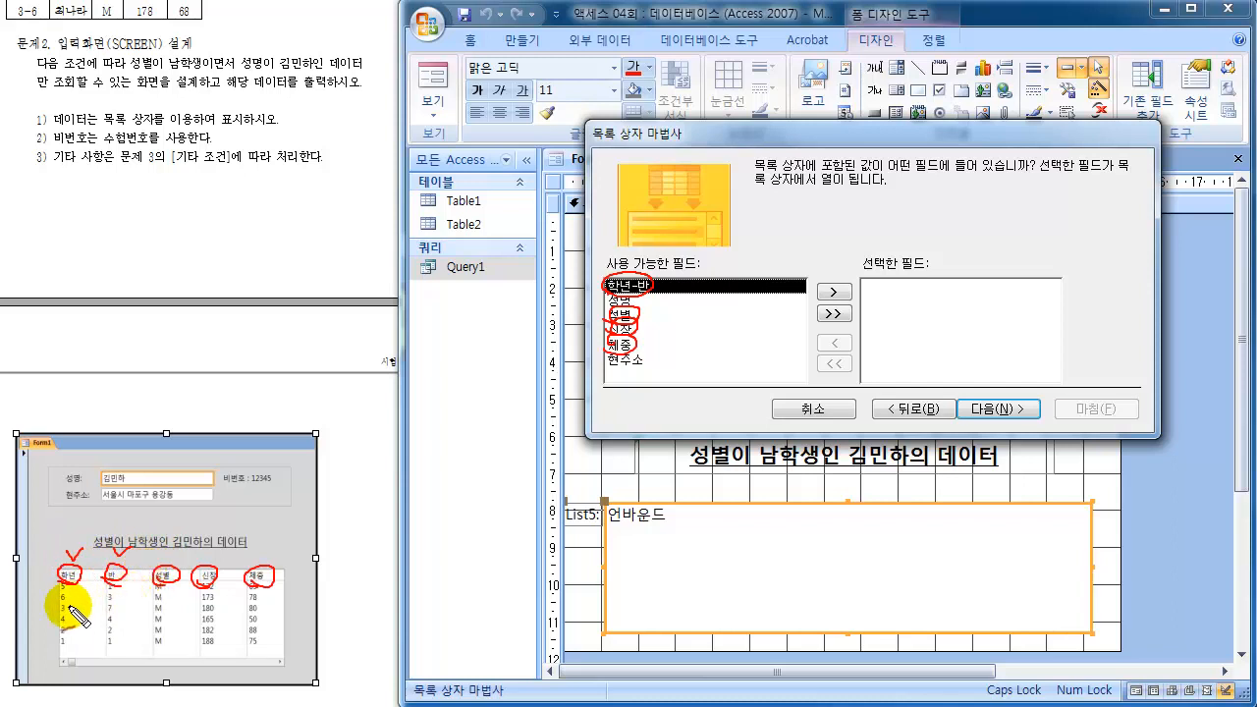
mouse_move(67, 603)
left_mouse_down()
mouse_move(118, 599)
mouse_move(77, 614)
mouse_move(108, 606)
left_mouse_up()
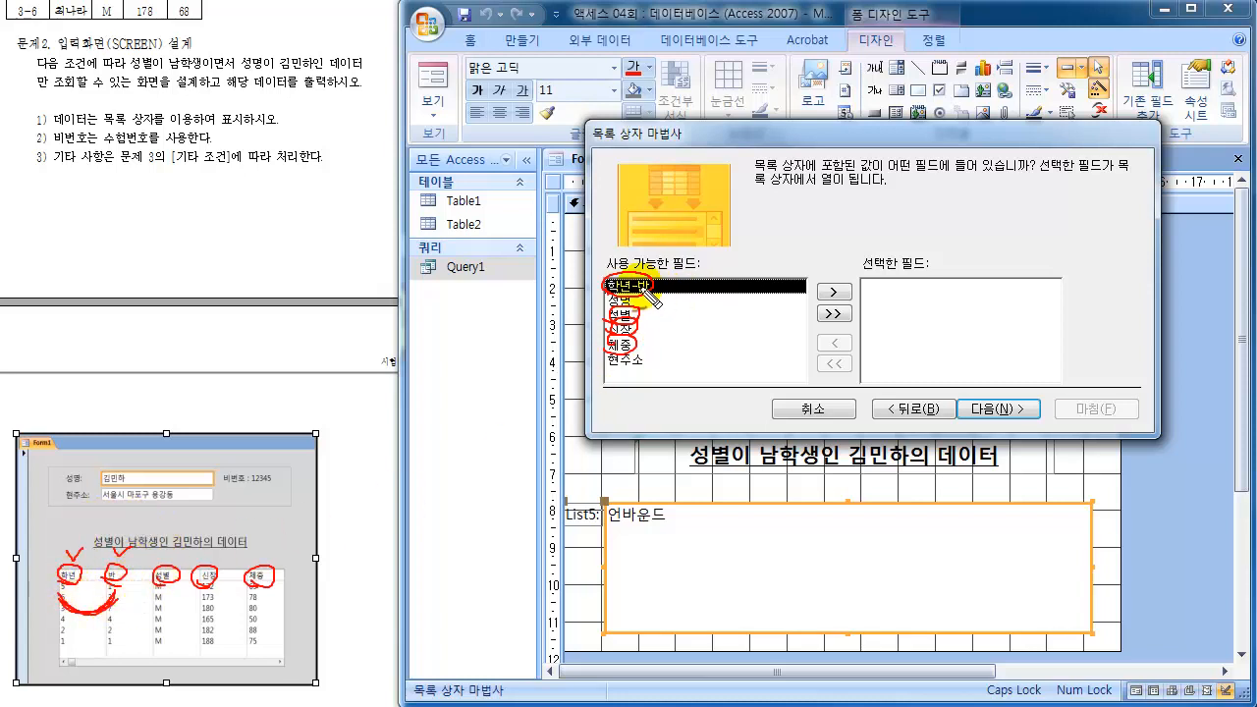
key("Escape")
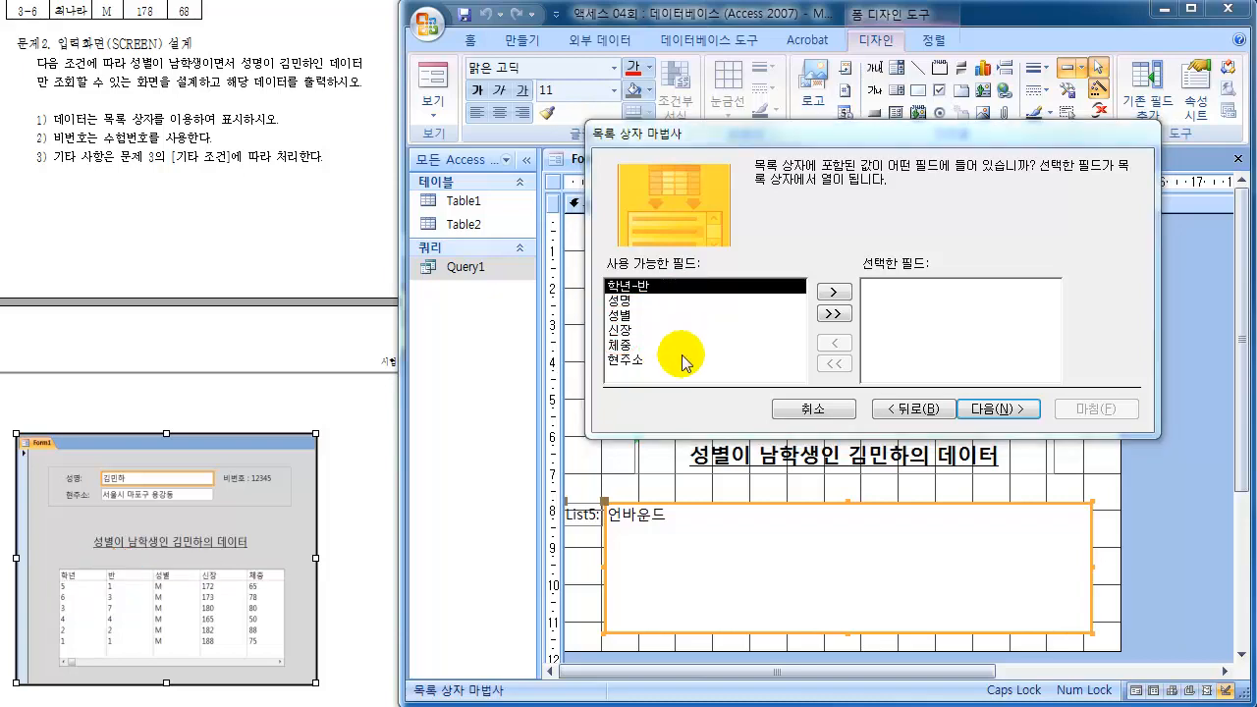
left_click(820, 411)
left_click(645, 506)
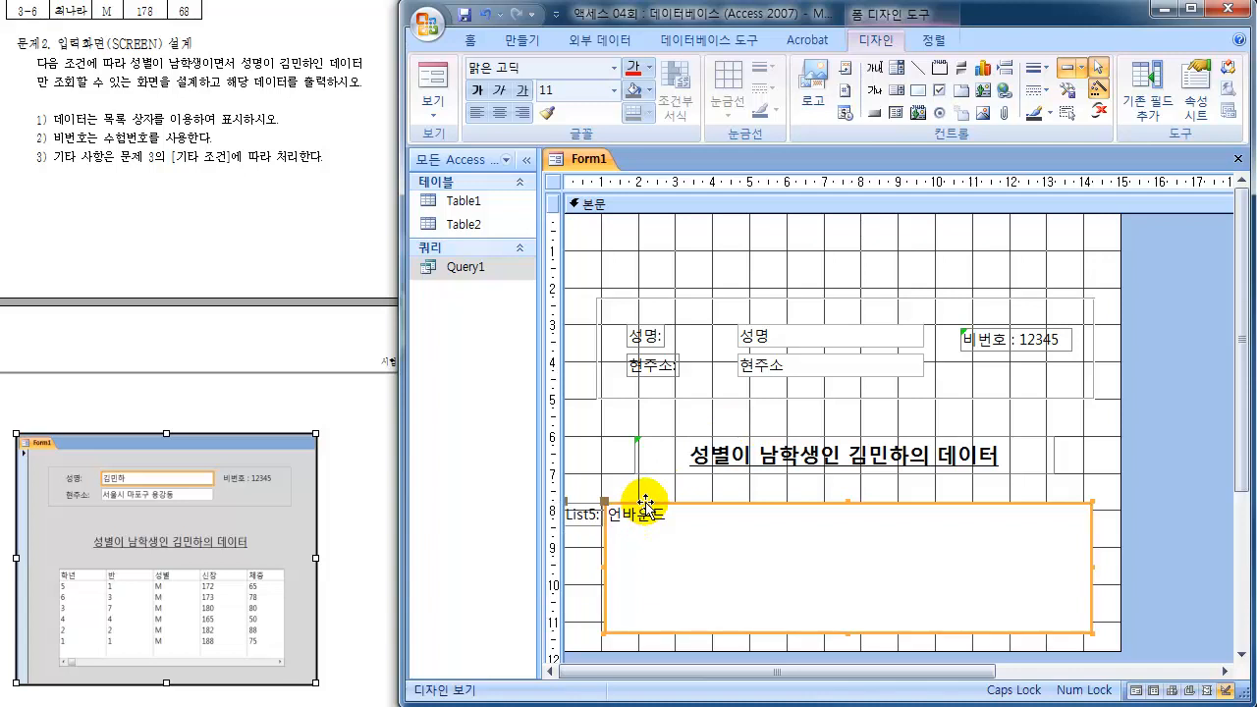
key("Delete")
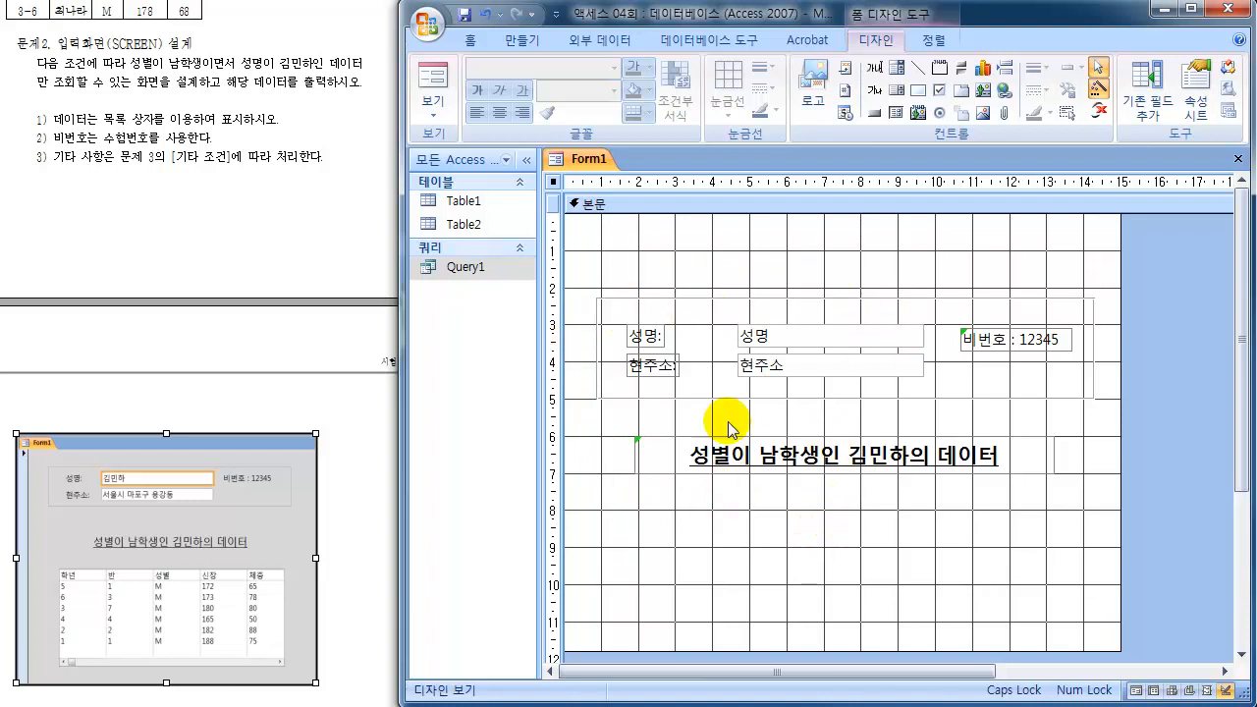
Step: Close the form and save its design under the name Form1
left_click(1239, 160)
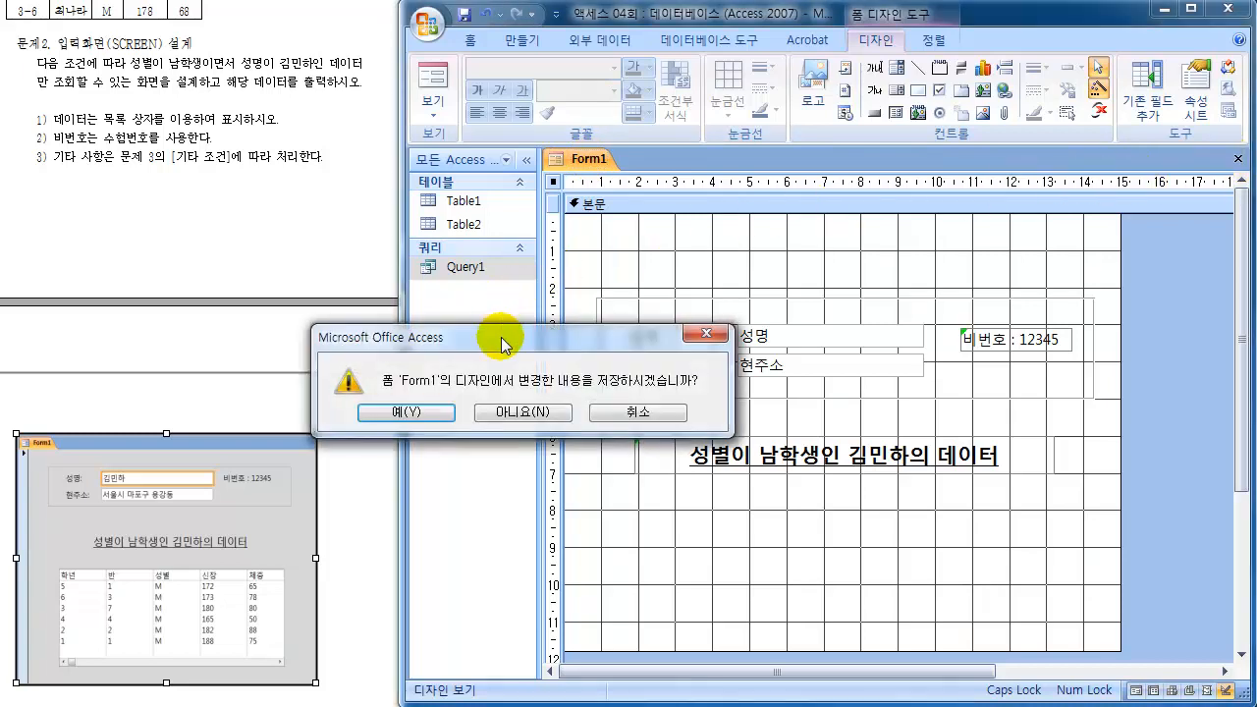
left_click_drag(505, 328, 690, 228)
left_click(590, 295)
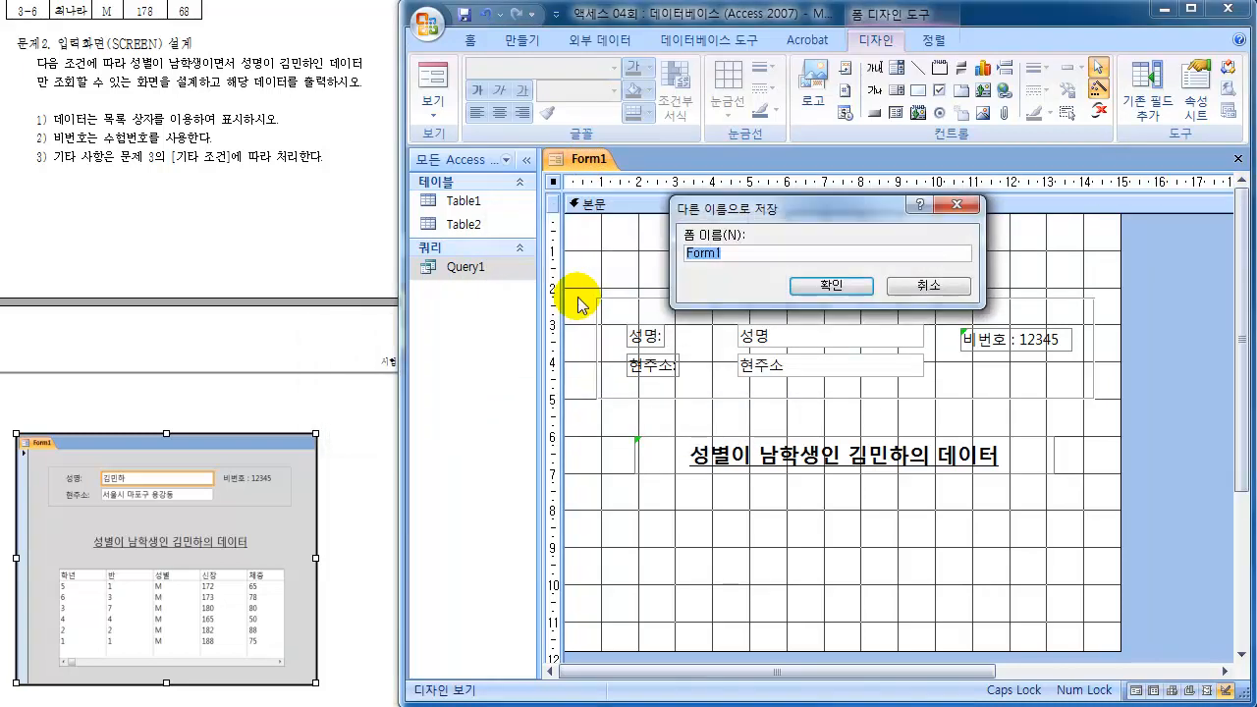
left_click_drag(737, 210, 656, 226)
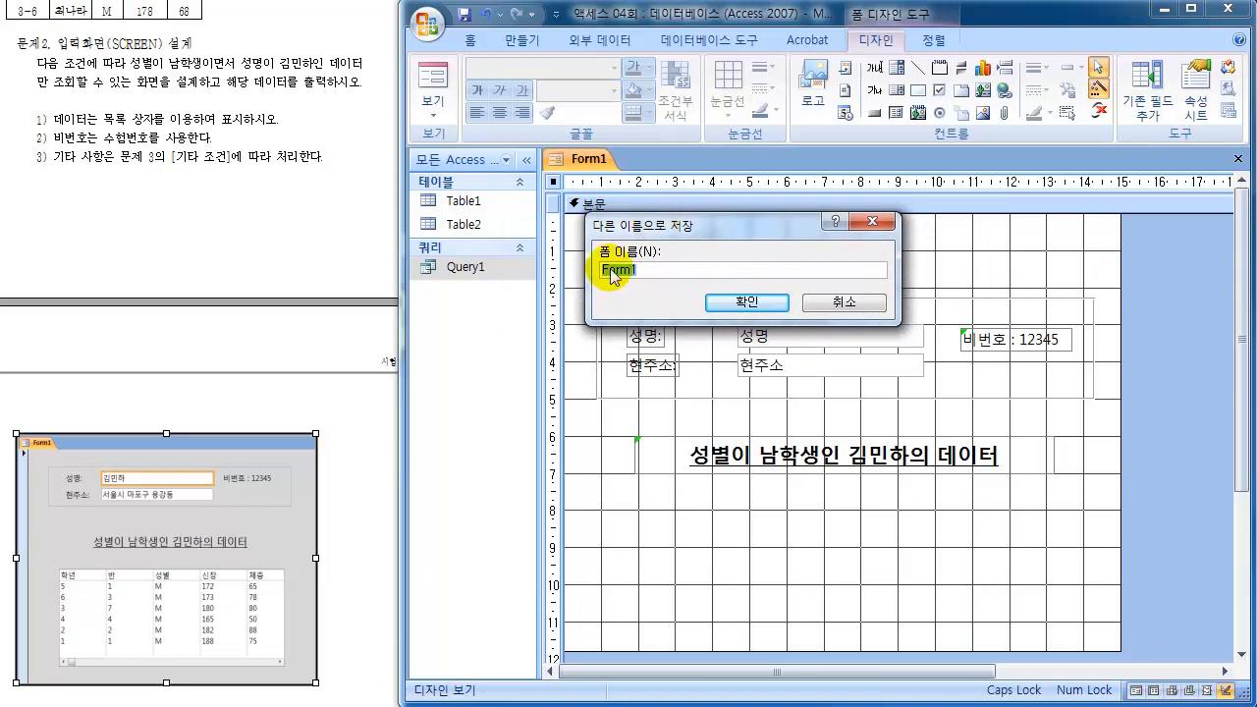
left_click(745, 303)
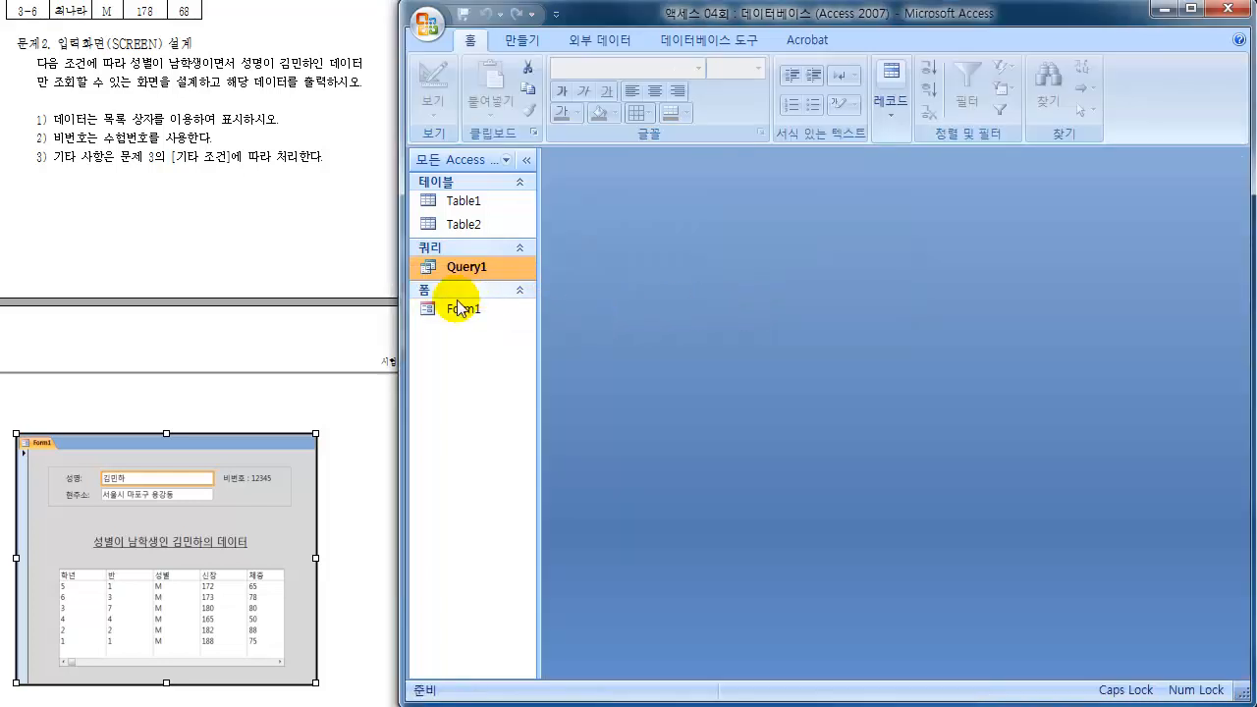
Step: Open Query1 and switch it to design view
left_click(463, 314)
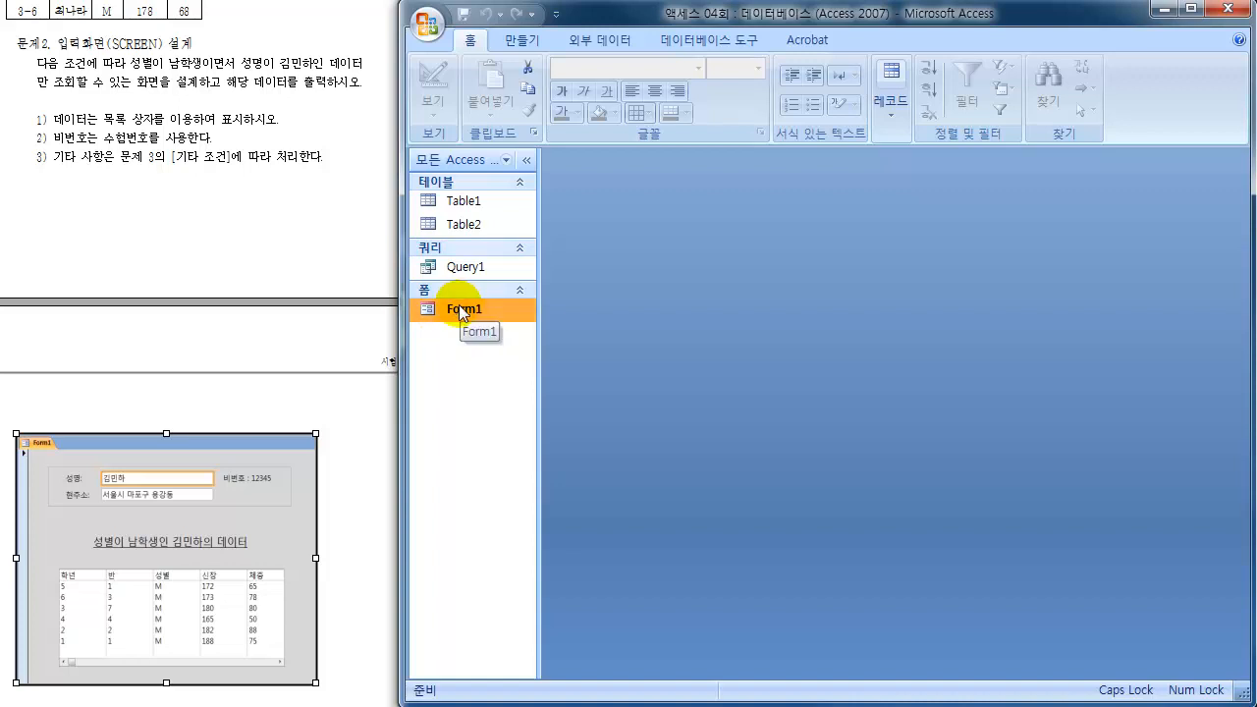
left_click(467, 271)
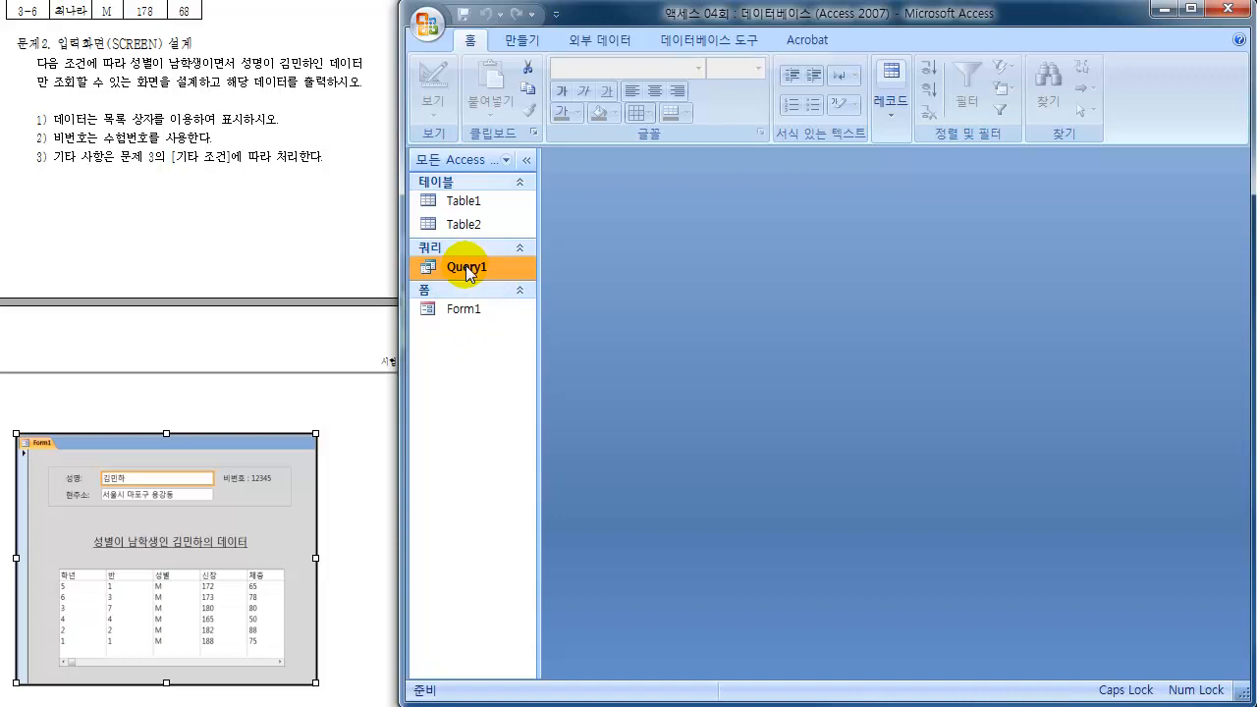
double_click(465, 266)
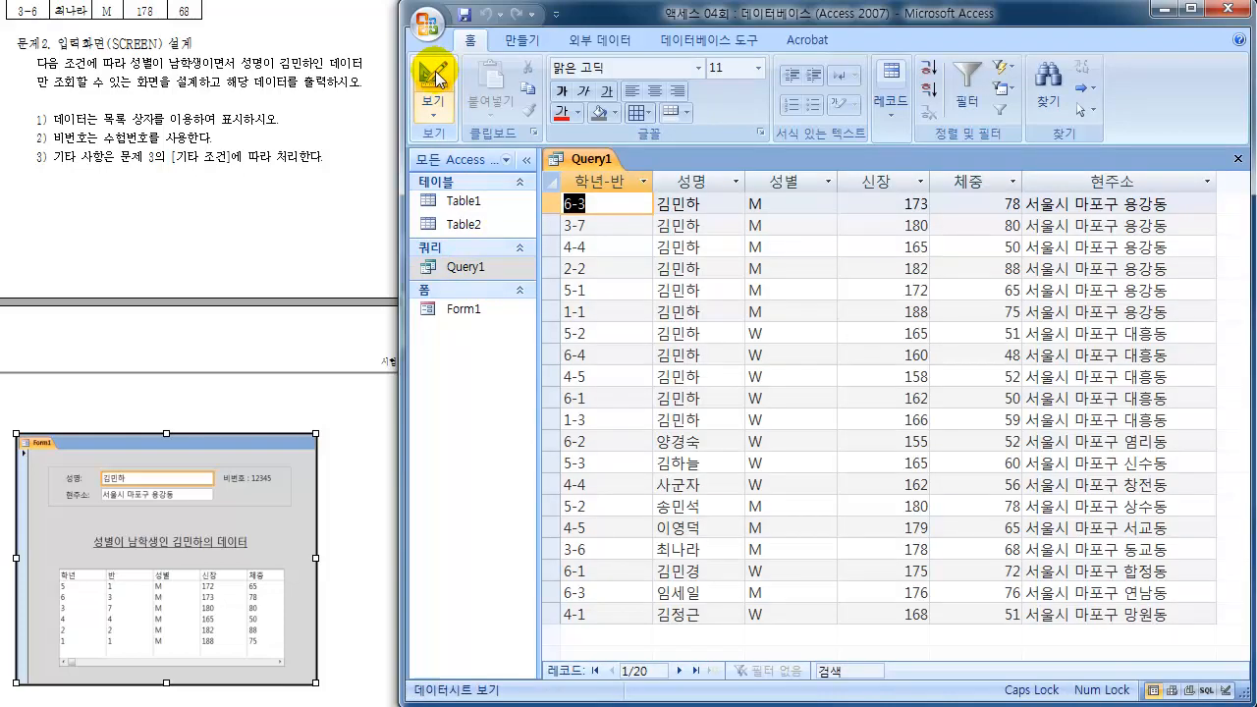
left_click(435, 78)
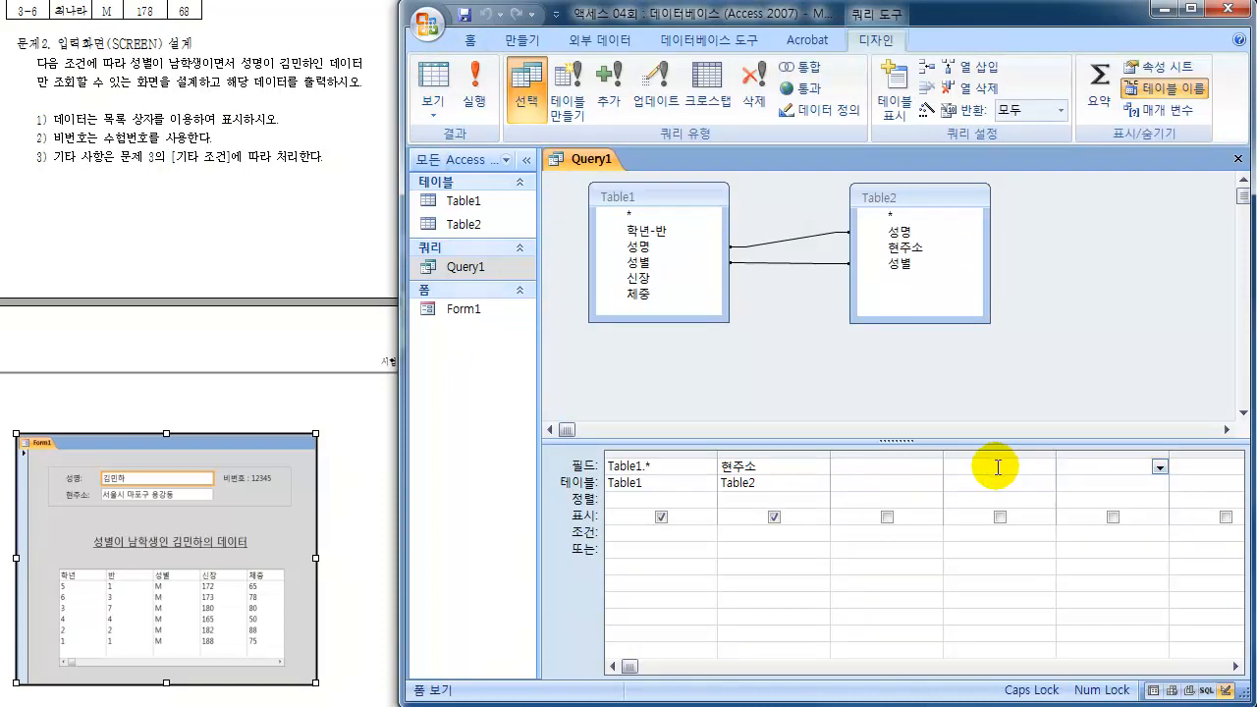
left_click(854, 467)
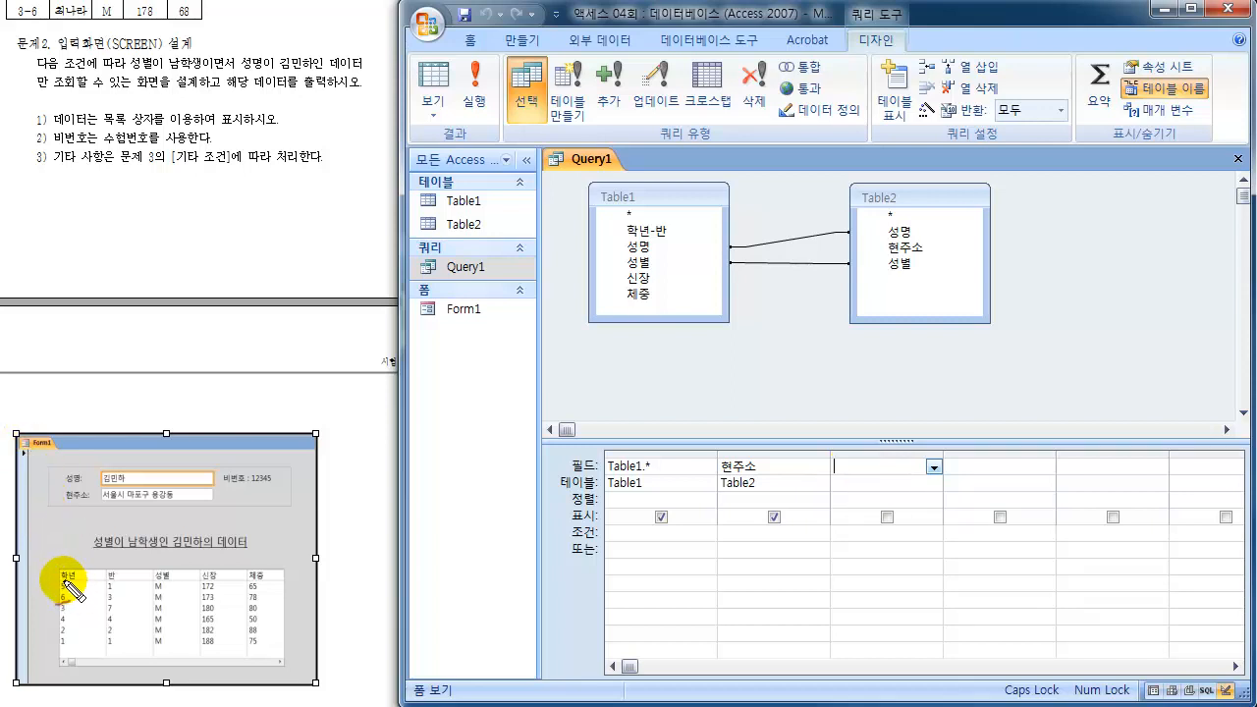
mouse_move(65, 583)
left_mouse_down()
mouse_move(61, 570)
mouse_move(110, 582)
left_mouse_up()
left_click_drag(833, 462, 862, 477)
mouse_move(980, 455)
left_mouse_down()
mouse_move(988, 478)
mouse_move(968, 469)
left_mouse_up()
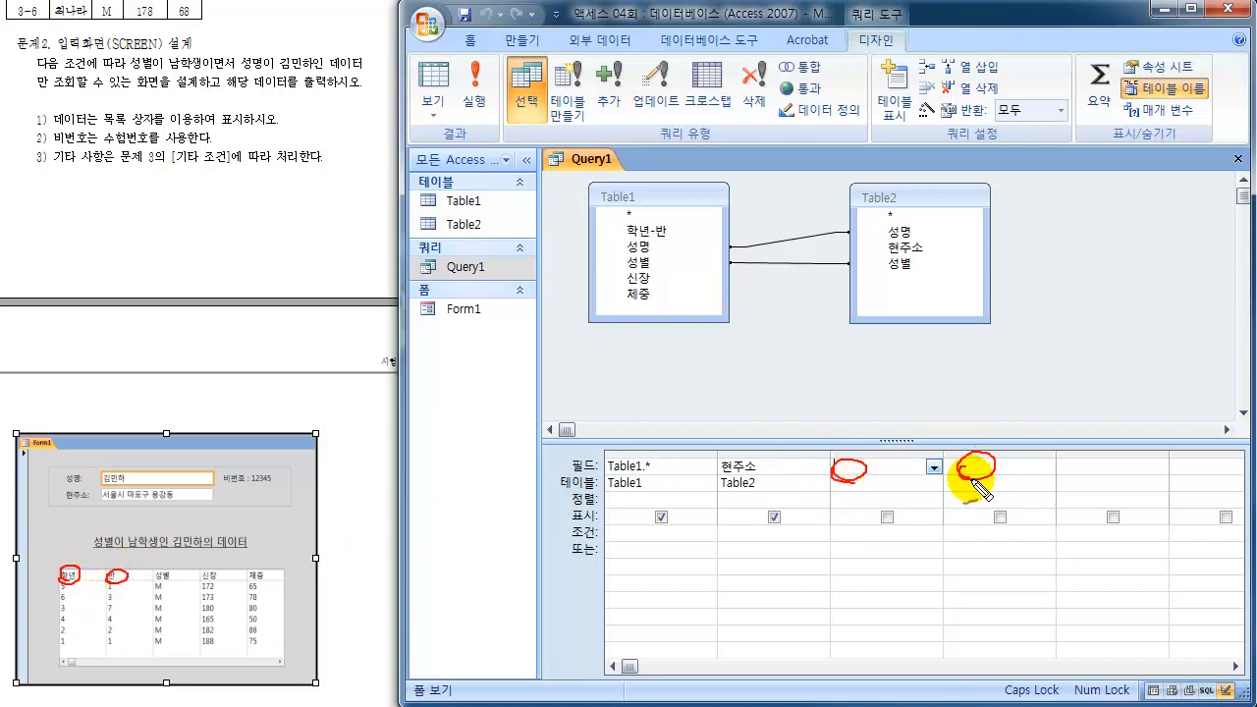
key("Escape")
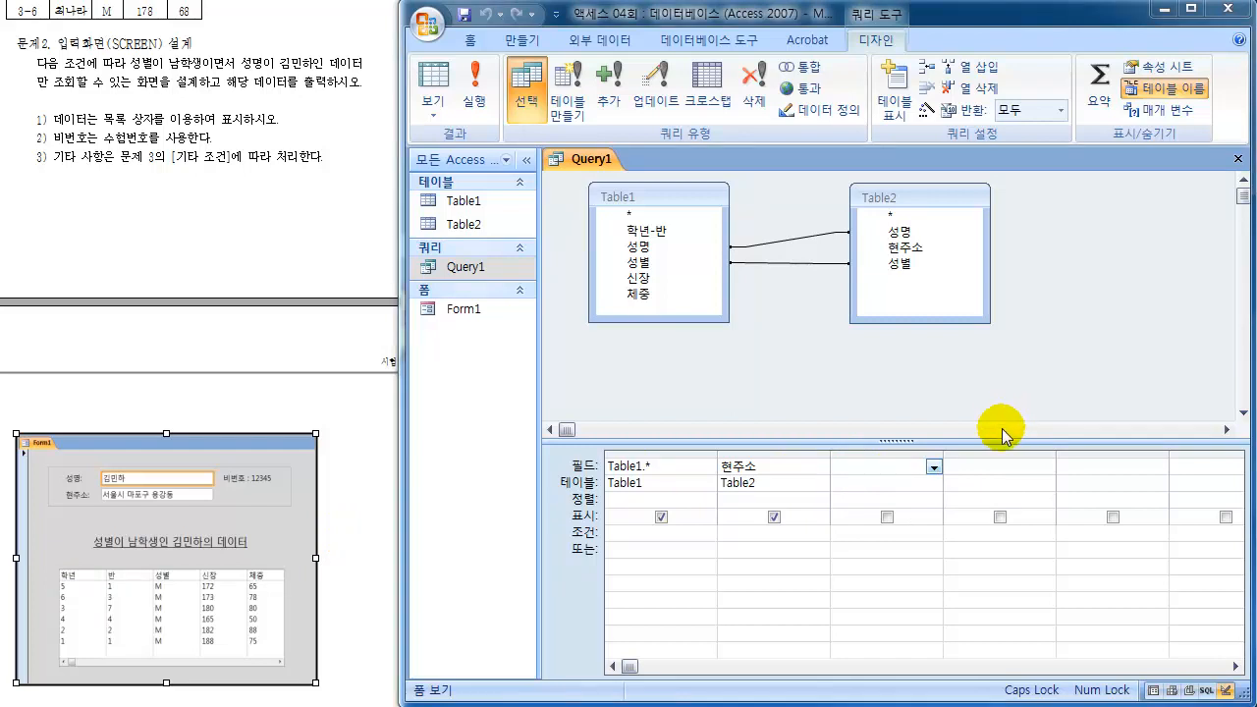
Step: Start a calculated field named 학년: in the first empty query column and open its expression in the Expression Builder
left_click(866, 470)
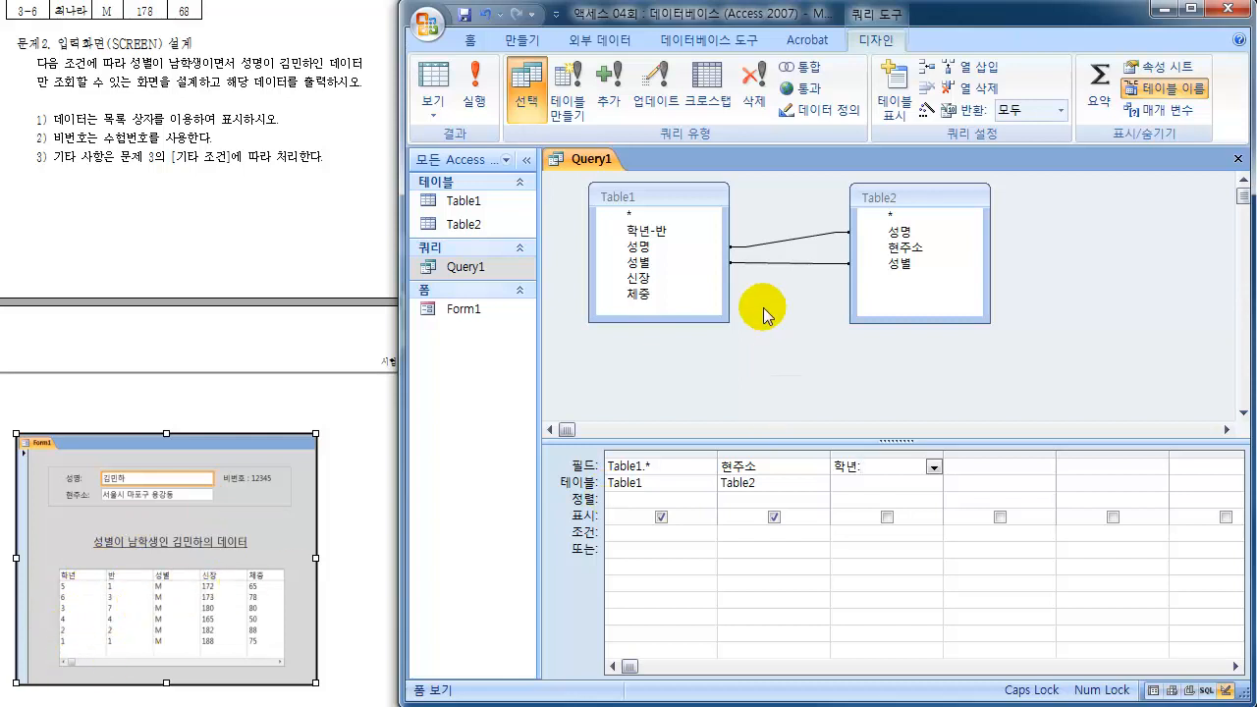
left_click(654, 234)
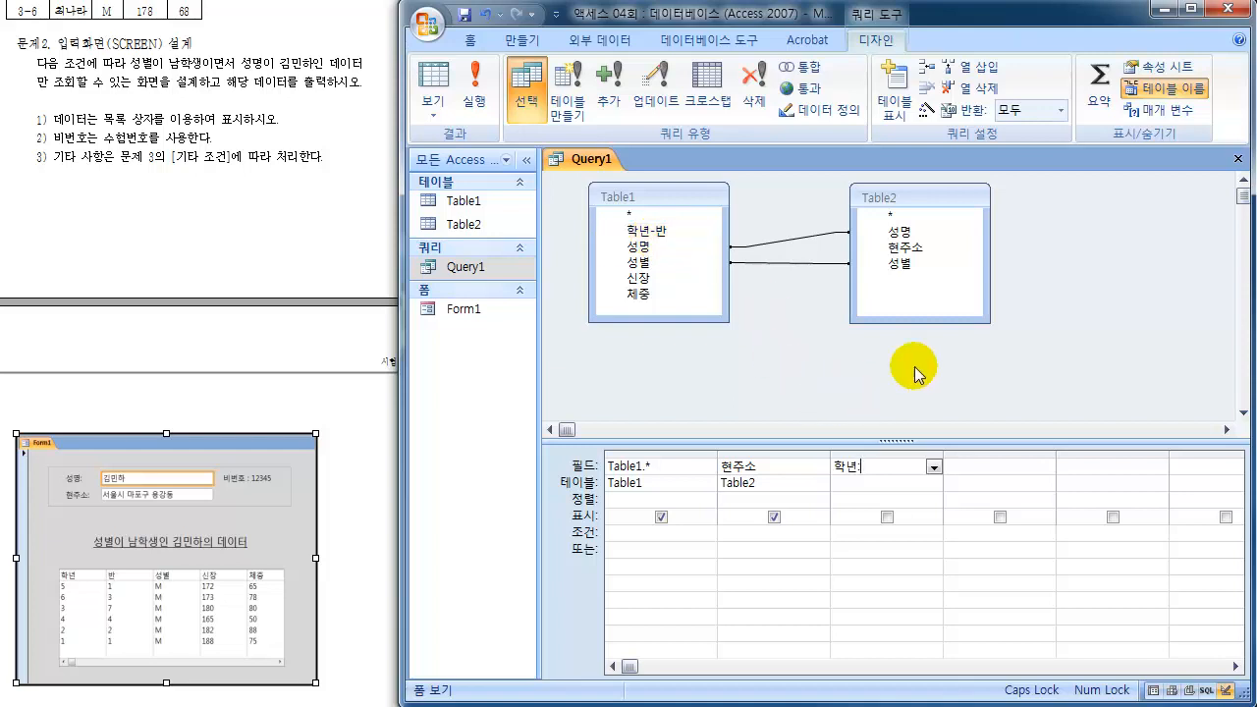
left_click(928, 111)
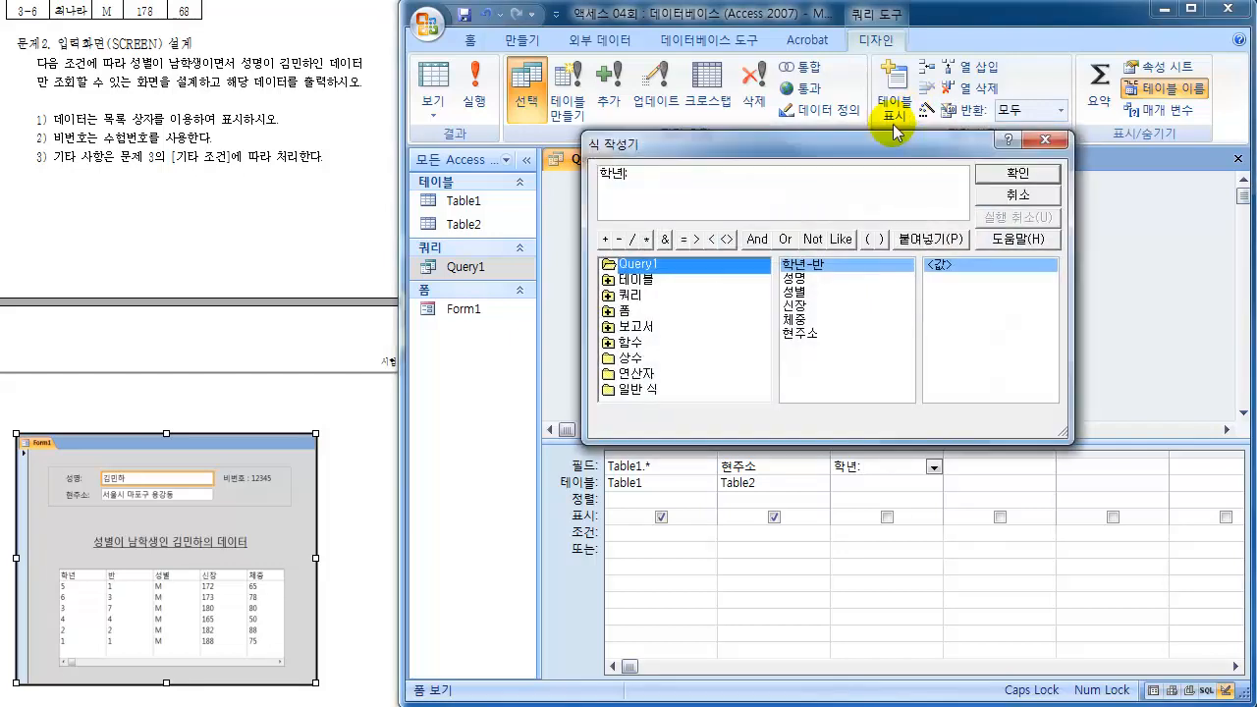
left_click_drag(893, 141, 1057, 292)
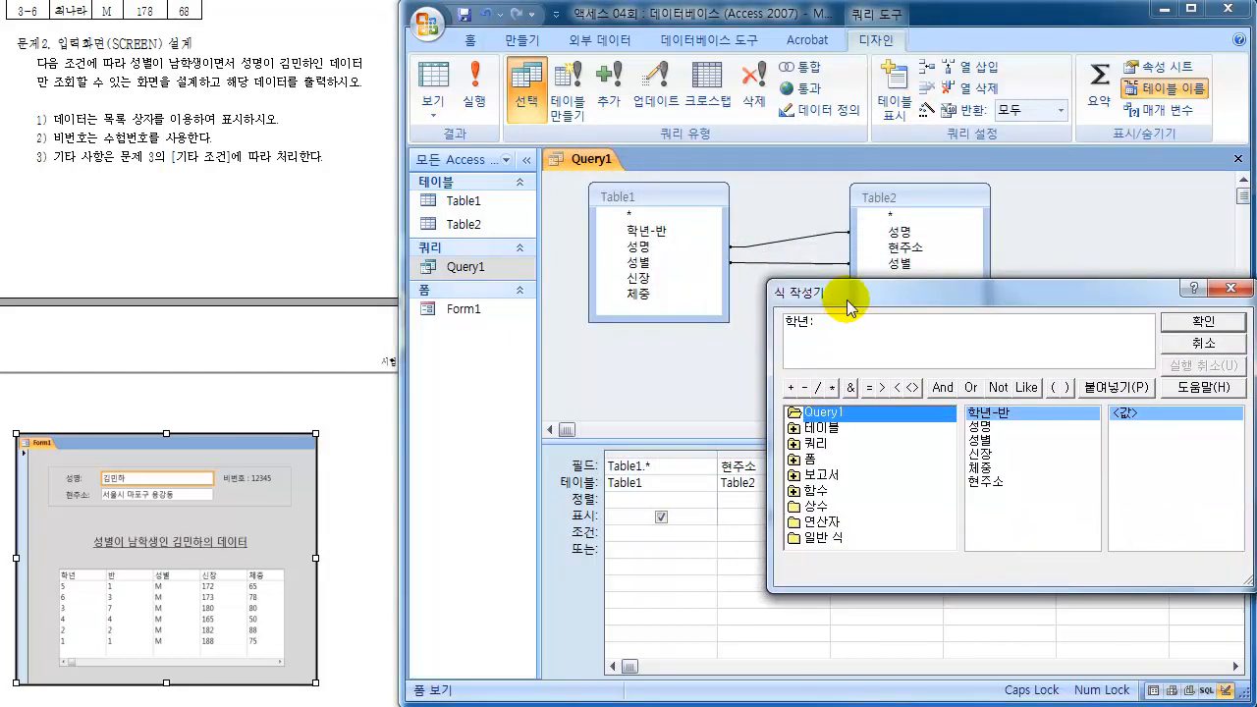
mouse_move(629, 232)
left_mouse_down()
mouse_move(636, 245)
mouse_move(662, 242)
mouse_move(631, 239)
mouse_move(559, 312)
mouse_move(577, 300)
mouse_move(550, 353)
mouse_move(573, 343)
mouse_move(593, 356)
mouse_move(559, 371)
mouse_move(565, 392)
mouse_move(590, 375)
mouse_move(608, 391)
mouse_move(561, 425)
mouse_move(604, 411)
mouse_move(625, 423)
left_mouse_up()
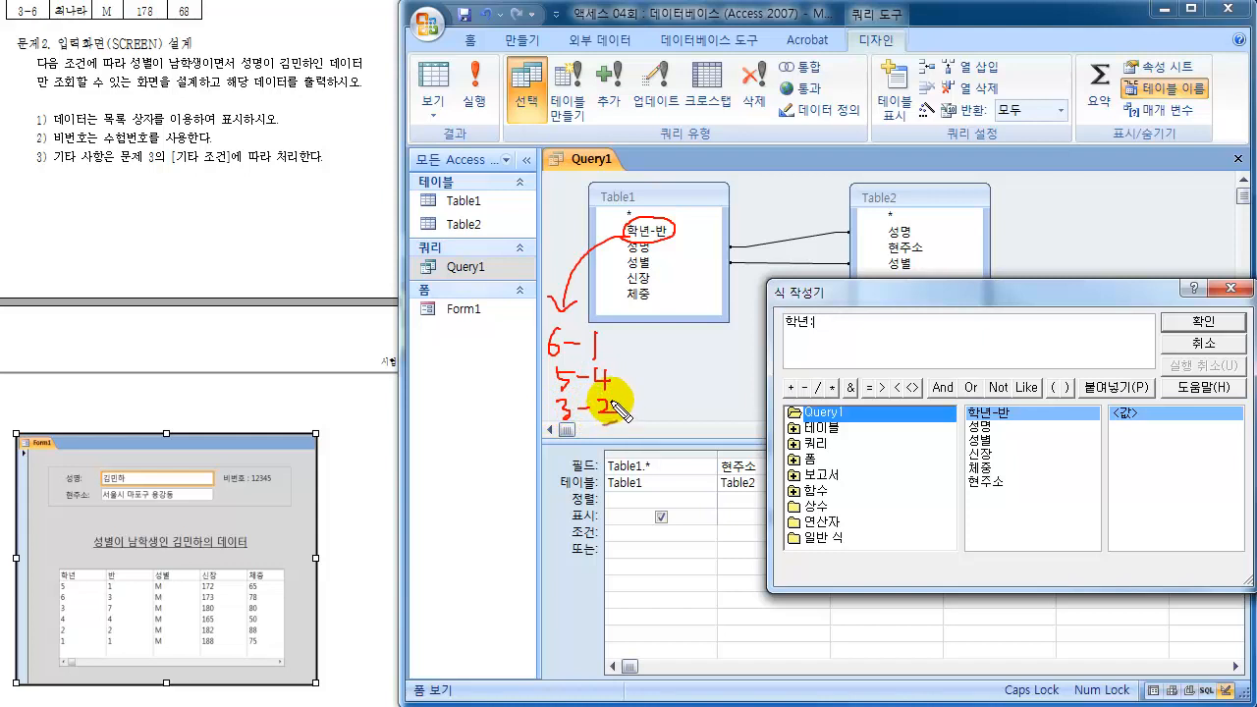
left_click_drag(566, 328, 546, 336)
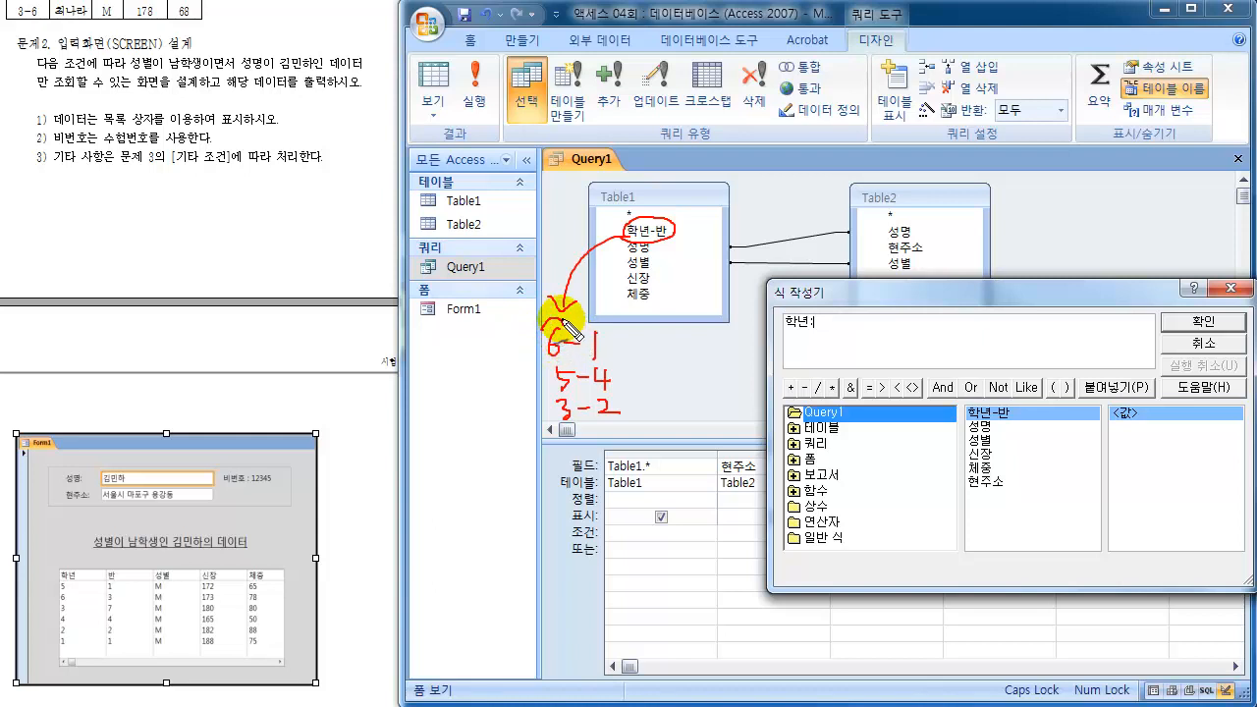
mouse_move(555, 320)
left_mouse_down()
mouse_move(538, 371)
mouse_move(574, 435)
mouse_move(581, 343)
mouse_move(556, 316)
left_mouse_up()
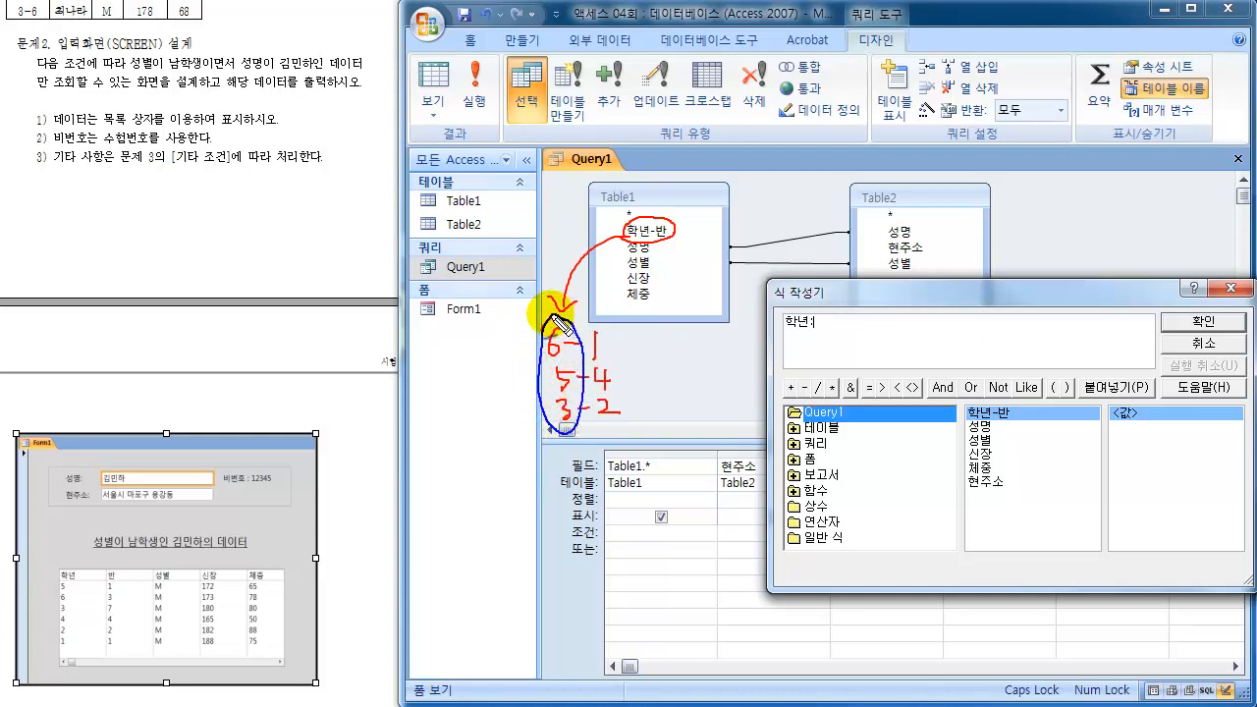
mouse_move(502, 416)
left_mouse_down()
mouse_move(515, 447)
mouse_move(555, 430)
mouse_move(567, 447)
mouse_move(639, 365)
mouse_move(617, 315)
mouse_move(596, 385)
mouse_move(609, 420)
left_mouse_up()
mouse_move(651, 329)
left_mouse_down()
mouse_move(653, 342)
mouse_move(688, 348)
left_mouse_up()
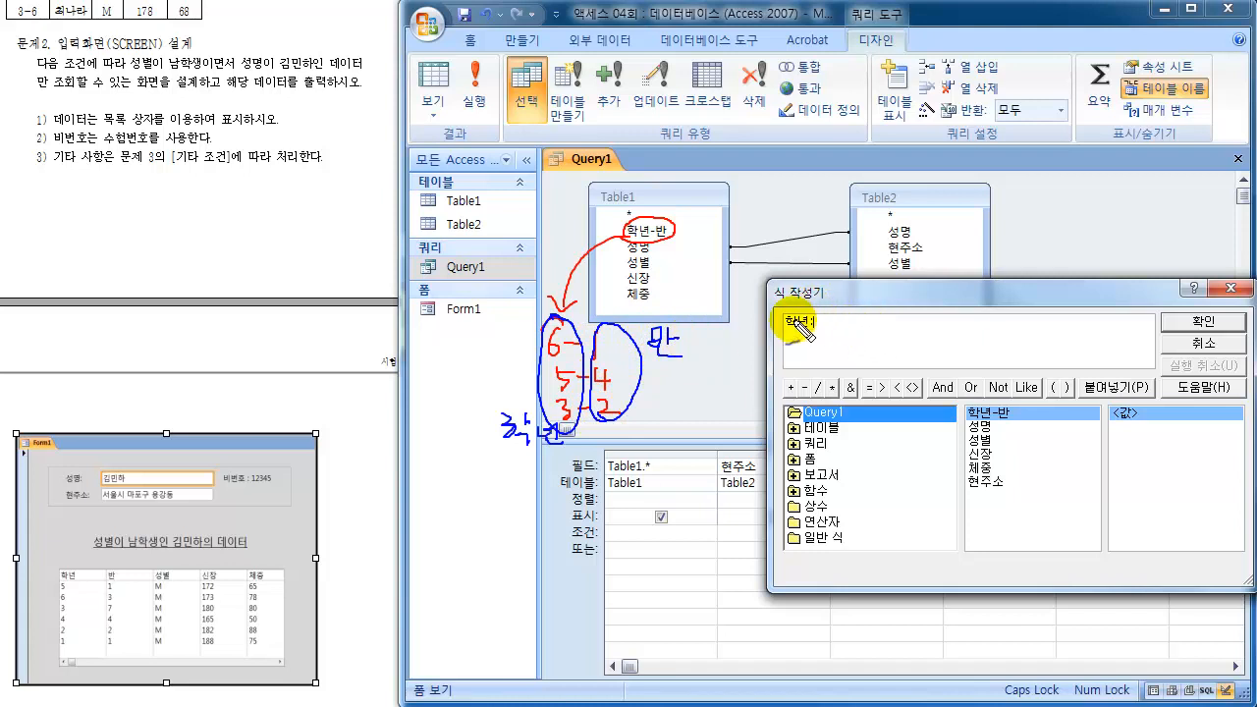
mouse_move(783, 324)
left_mouse_down()
mouse_move(810, 310)
mouse_move(785, 324)
left_mouse_up()
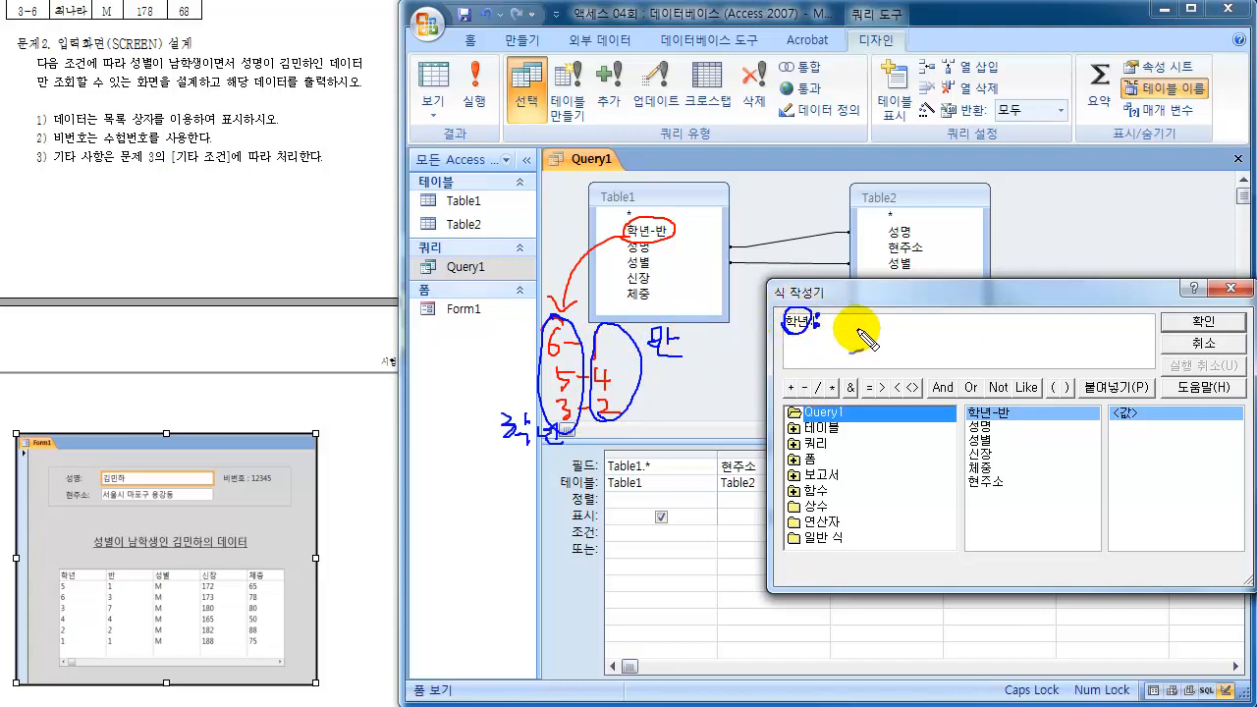
mouse_move(836, 316)
left_mouse_down()
mouse_move(887, 319)
mouse_move(881, 334)
mouse_move(896, 315)
mouse_move(907, 349)
mouse_move(943, 317)
mouse_move(985, 329)
mouse_move(1024, 319)
mouse_move(965, 348)
mouse_move(1023, 349)
left_mouse_up()
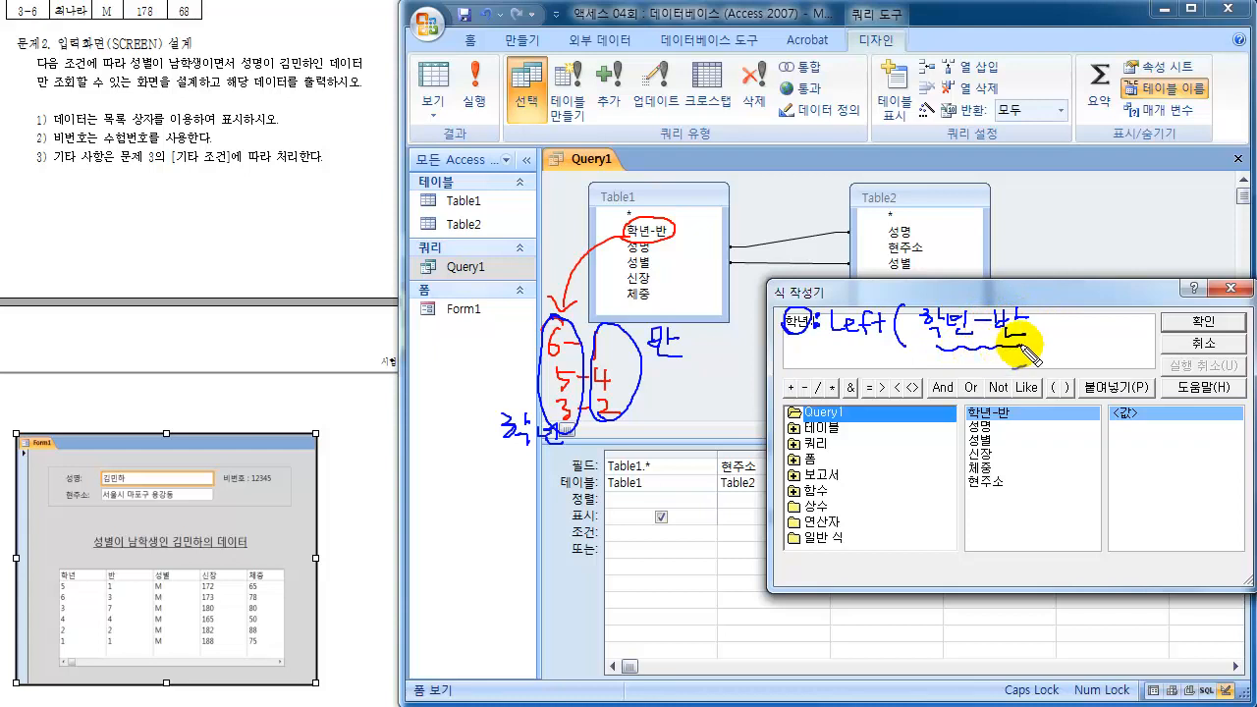
left_click_drag(839, 342, 882, 343)
mouse_move(1043, 339)
left_mouse_down()
mouse_move(1045, 350)
mouse_move(1092, 343)
left_mouse_up()
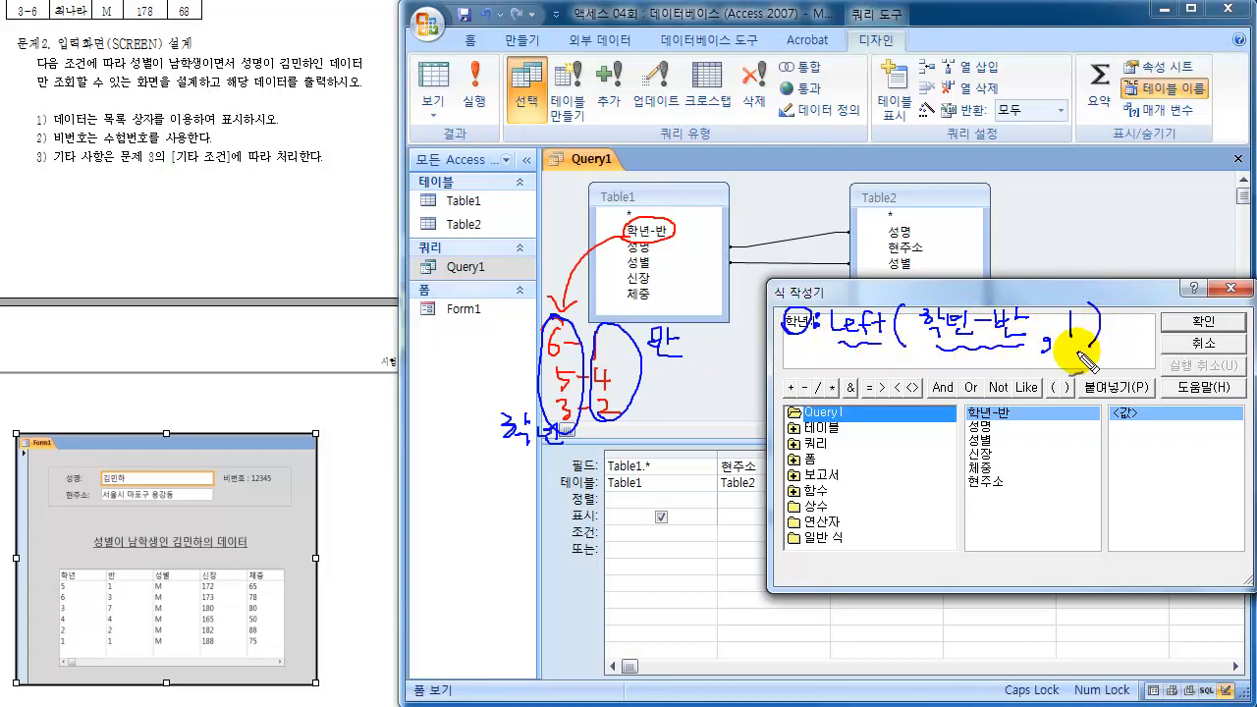
mouse_move(833, 364)
left_mouse_down()
mouse_move(965, 373)
mouse_move(892, 385)
mouse_move(795, 325)
mouse_move(796, 349)
mouse_move(813, 343)
left_mouse_up()
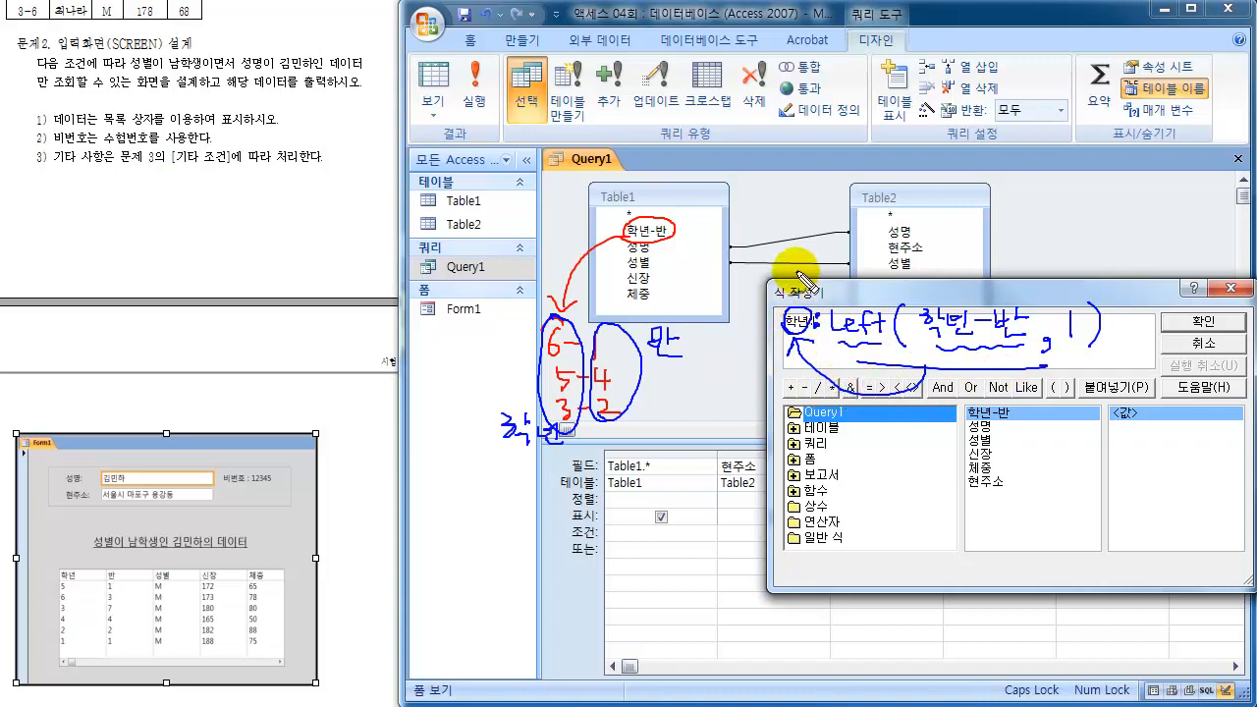
left_click_drag(789, 273, 818, 279)
left_click(836, 280)
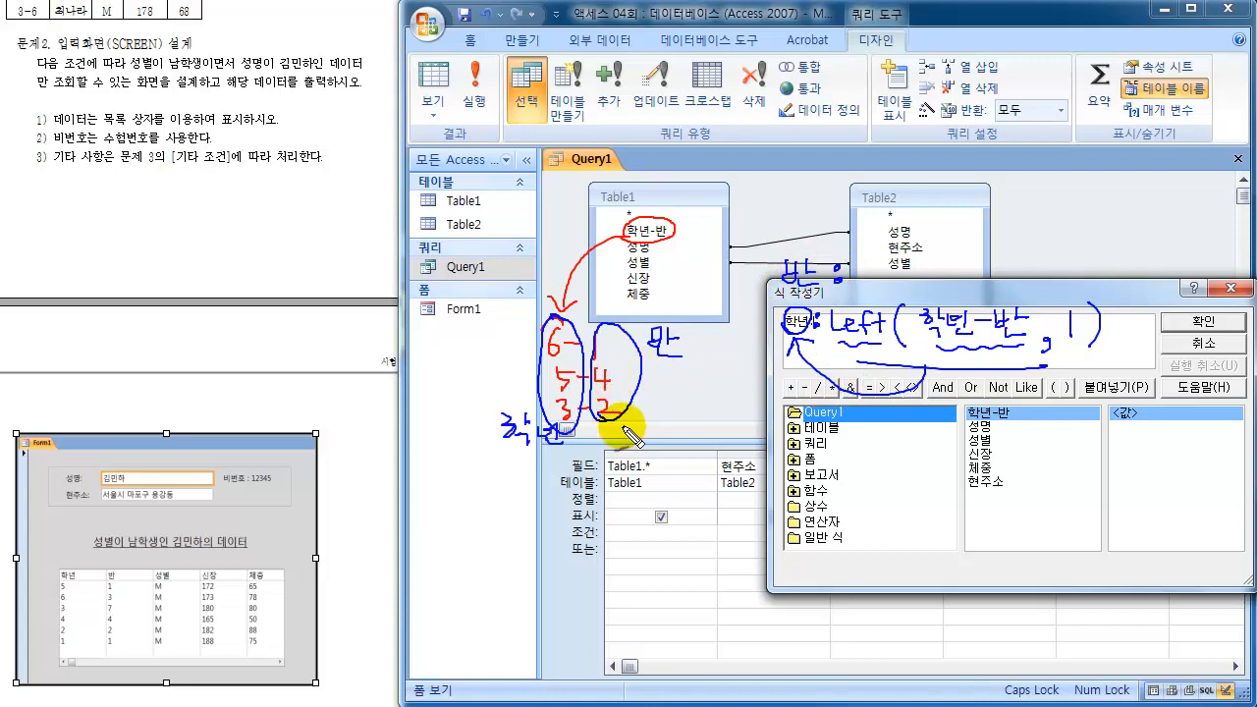
left_click_drag(621, 422, 670, 432)
left_click_drag(863, 258, 864, 281)
mouse_move(863, 258)
left_mouse_down()
mouse_move(879, 280)
mouse_move(971, 262)
mouse_move(998, 279)
mouse_move(1024, 247)
mouse_move(1043, 279)
mouse_move(1090, 259)
mouse_move(1087, 277)
mouse_move(1127, 287)
left_mouse_up()
mouse_move(1165, 242)
left_mouse_down()
mouse_move(1165, 277)
mouse_move(1182, 283)
left_mouse_up()
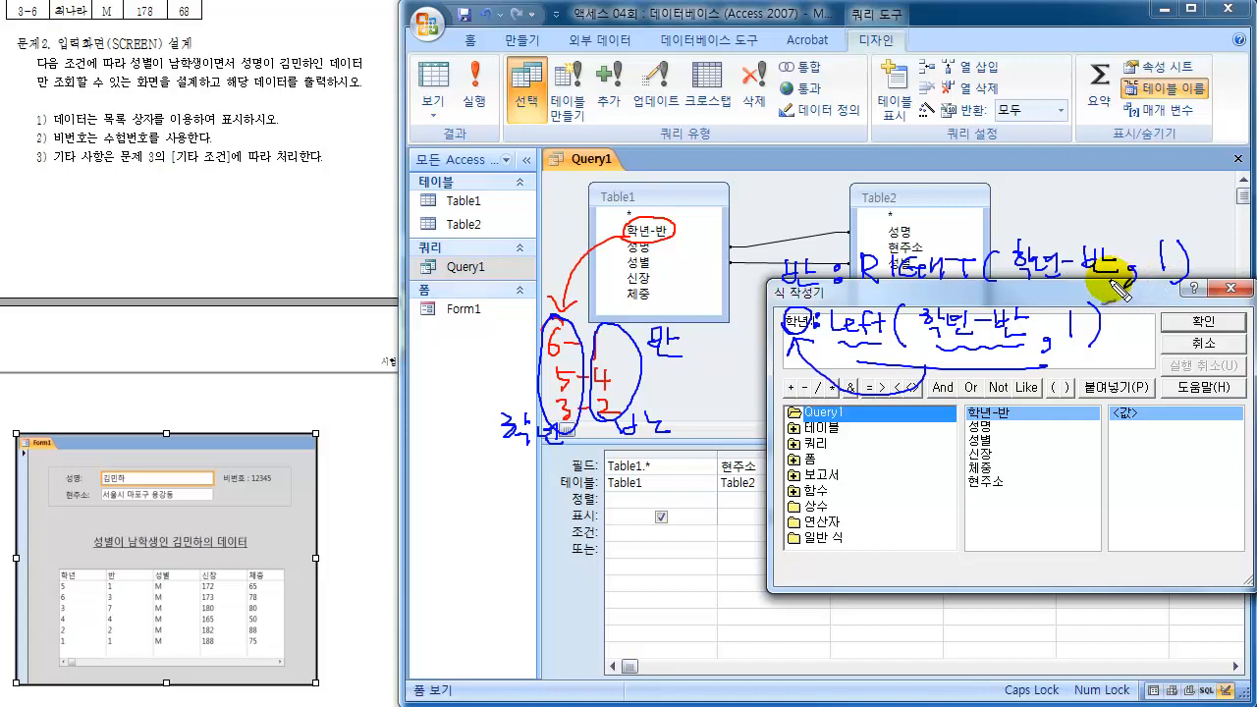
mouse_move(882, 257)
left_mouse_down()
mouse_move(933, 290)
mouse_move(902, 240)
left_mouse_up()
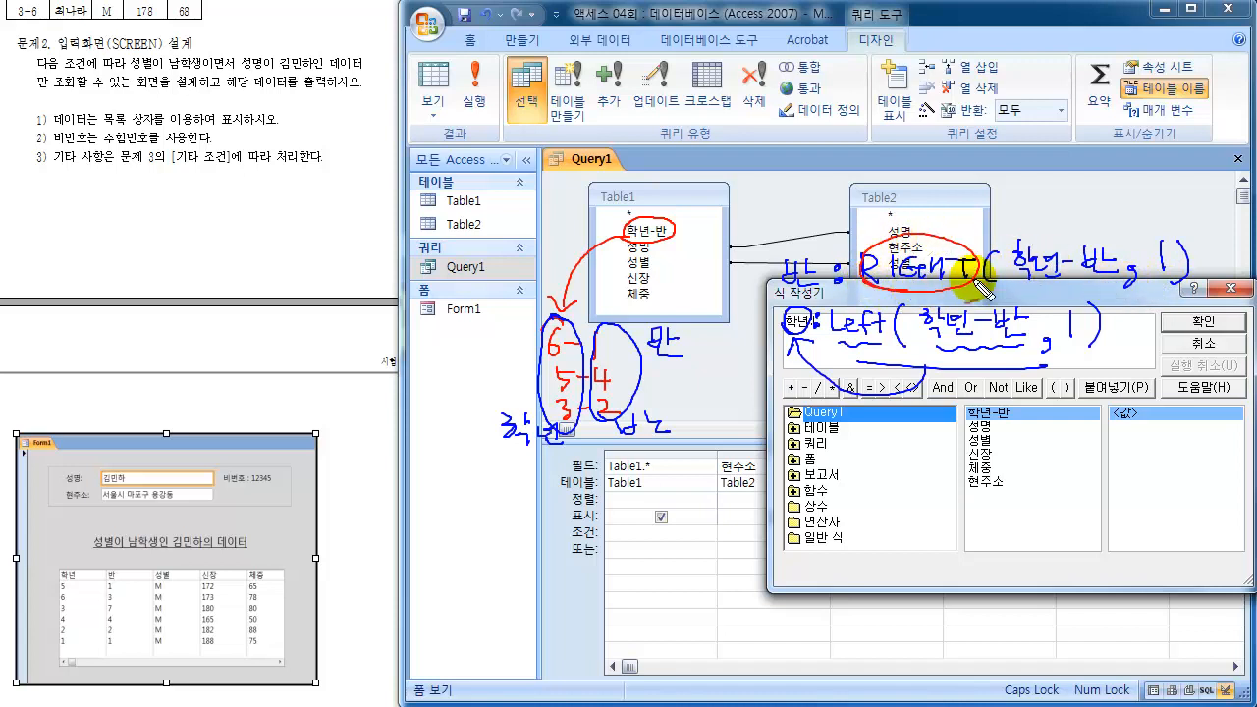
mouse_move(1056, 287)
left_mouse_down()
mouse_move(1105, 236)
mouse_move(1049, 284)
left_mouse_up()
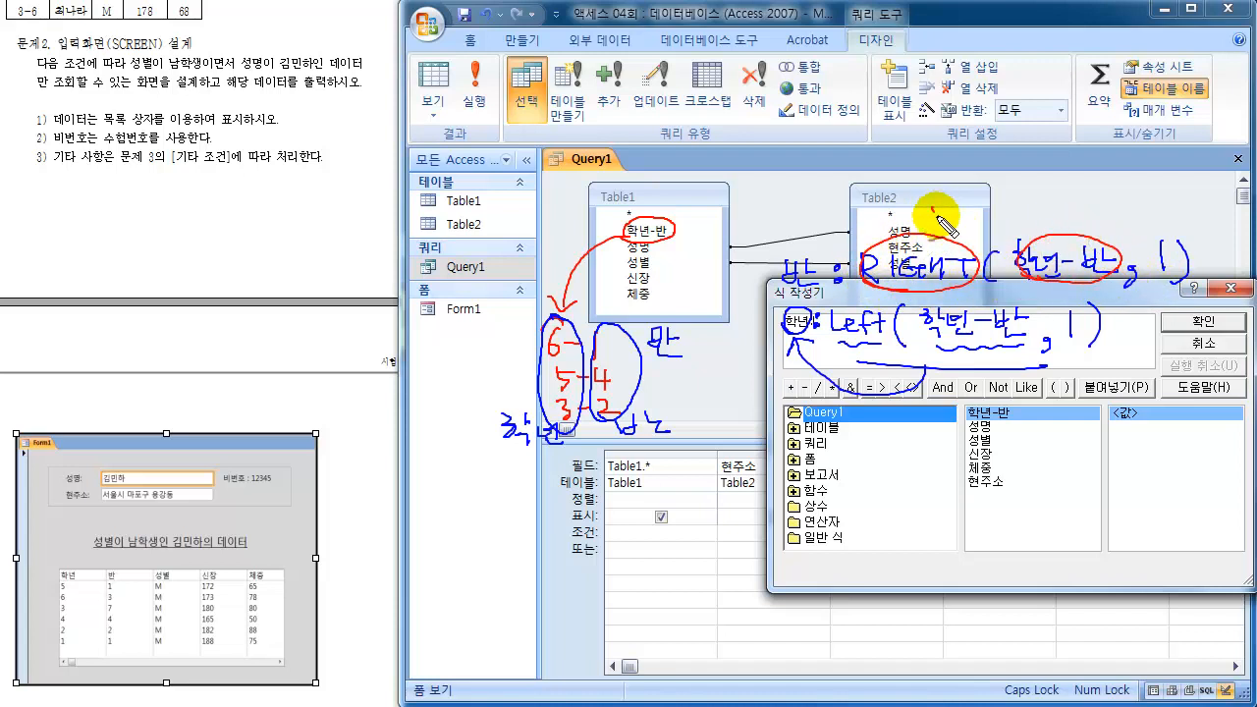
left_click_drag(928, 208, 963, 206)
left_click_drag(1147, 210, 1171, 209)
mouse_move(1172, 257)
left_mouse_down()
mouse_move(1183, 280)
mouse_move(1154, 239)
left_mouse_up()
mouse_move(594, 373)
left_mouse_down()
mouse_move(639, 398)
mouse_move(589, 334)
left_mouse_up()
mouse_move(842, 351)
left_mouse_down()
mouse_move(851, 294)
mouse_move(892, 328)
left_mouse_up()
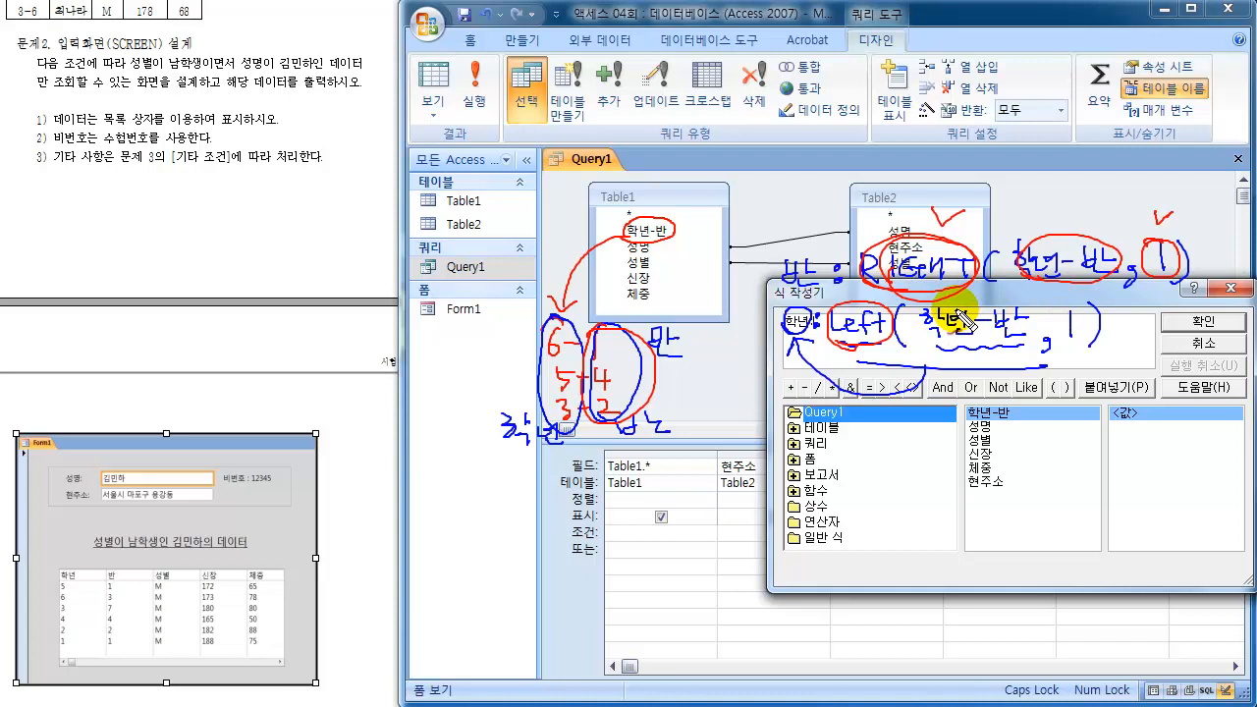
key("Escape")
Step: Complete the 학년 field's expression as LEFT(학년-반,1) and accept it into the query column
left_click(837, 323)
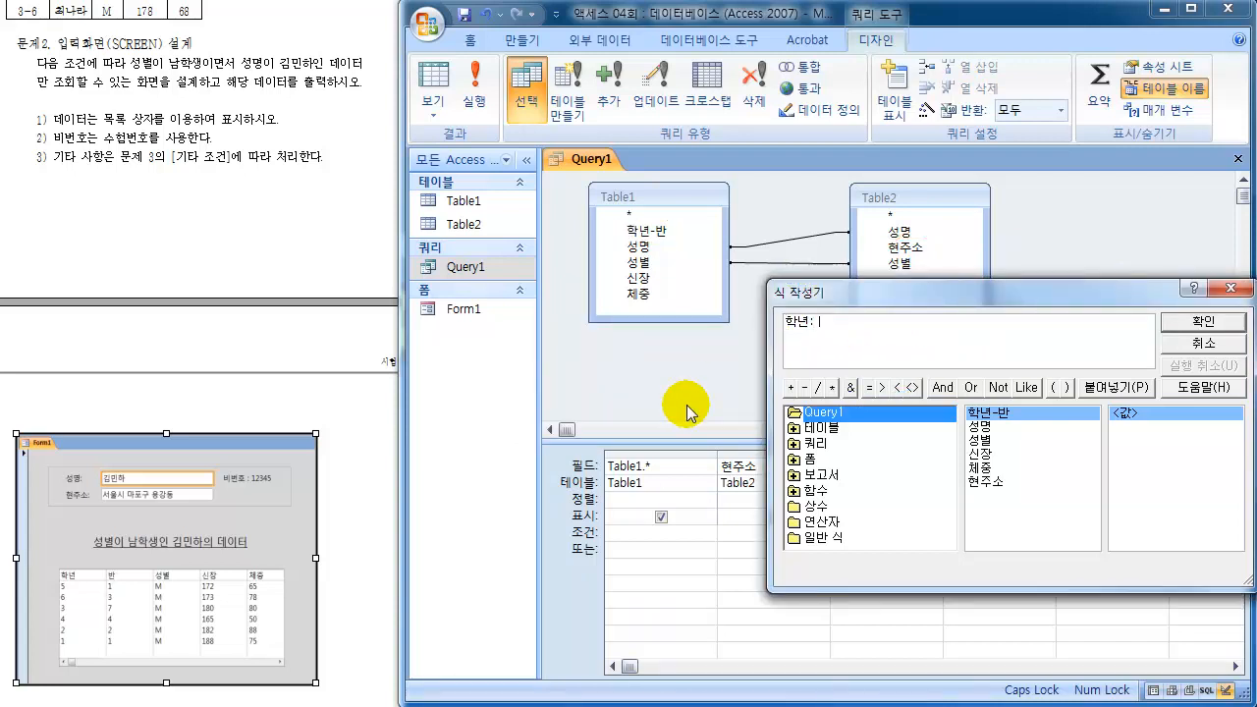
type("LEF")
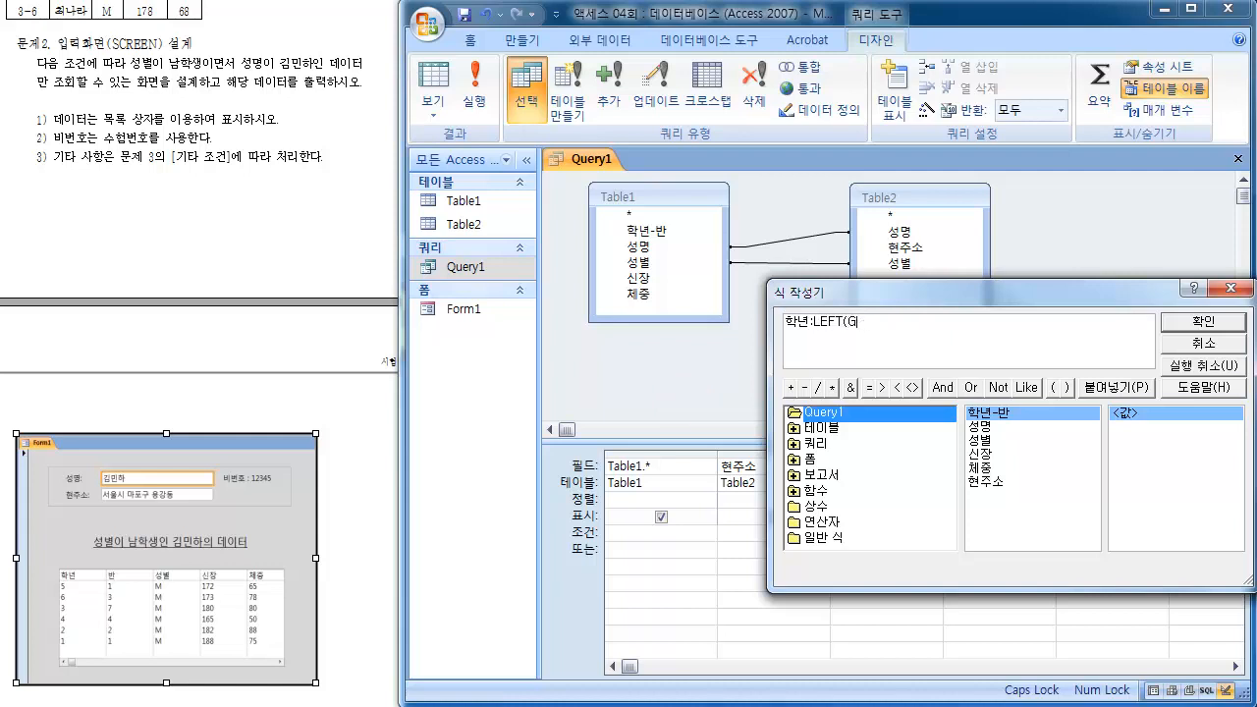
type("T(학년-반,1")
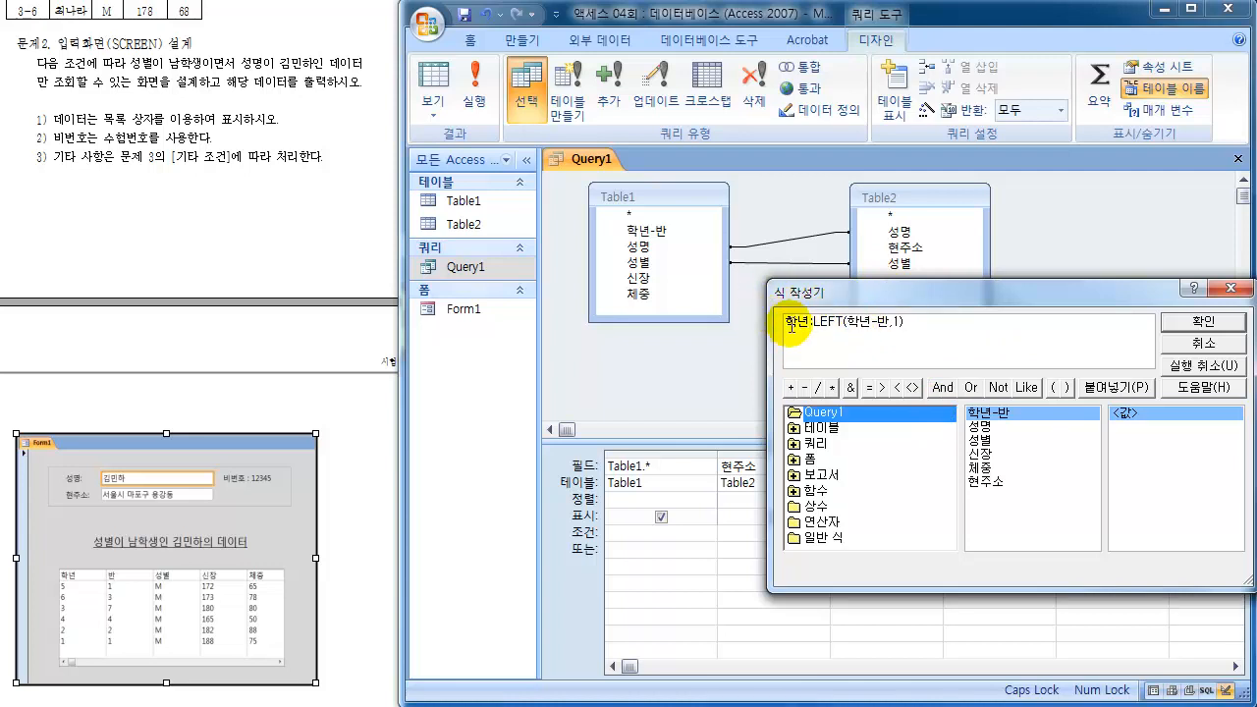
left_click(1203, 322)
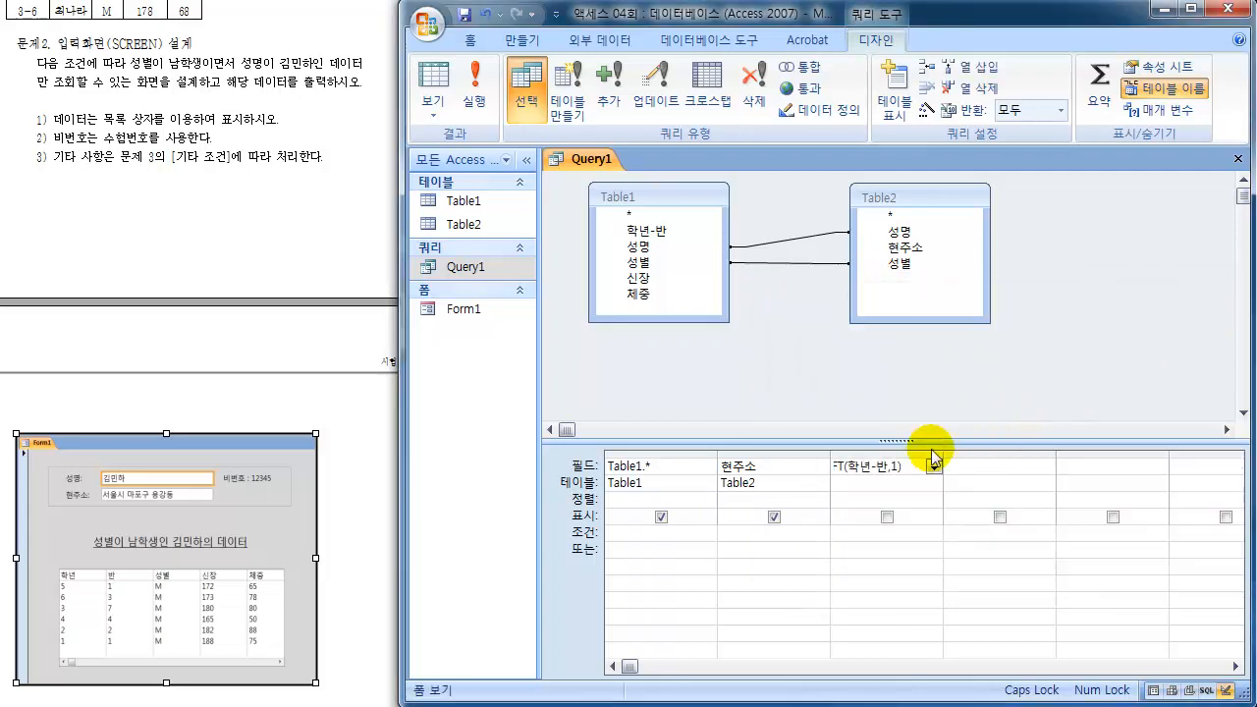
Step: Try to show Query1 in datasheet view with the new 학년 field
left_click(432, 76)
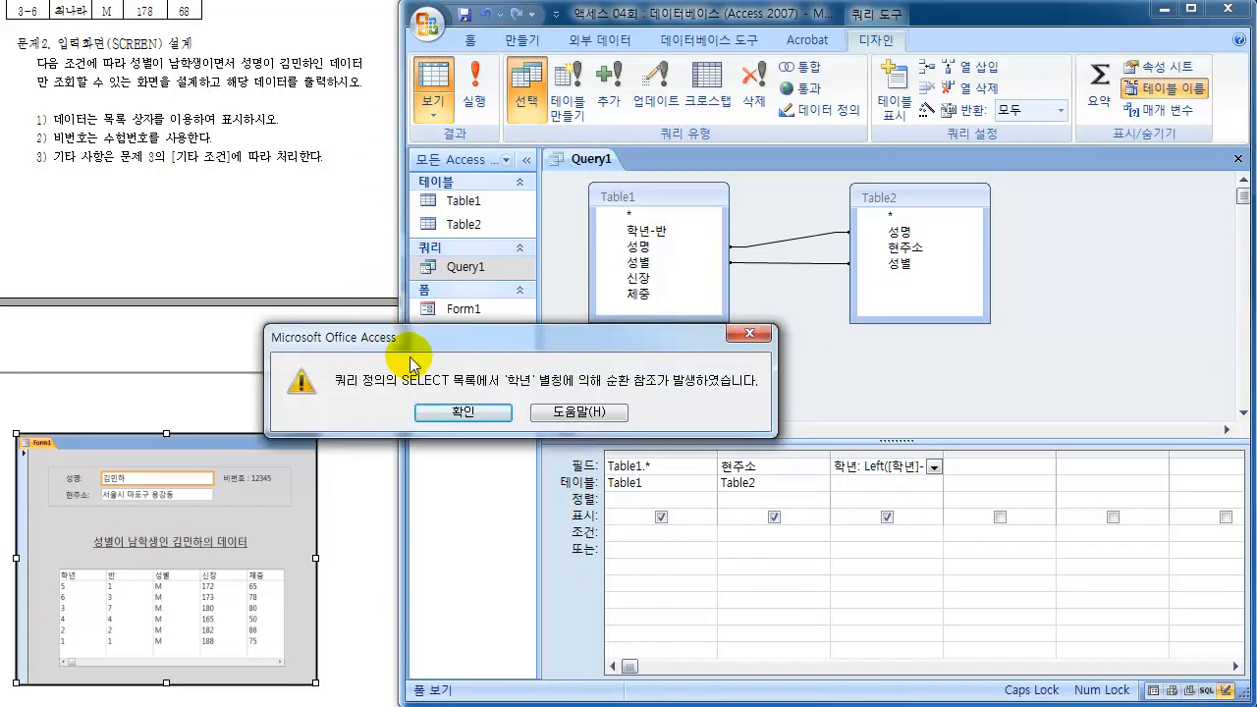
left_click_drag(494, 343, 304, 249)
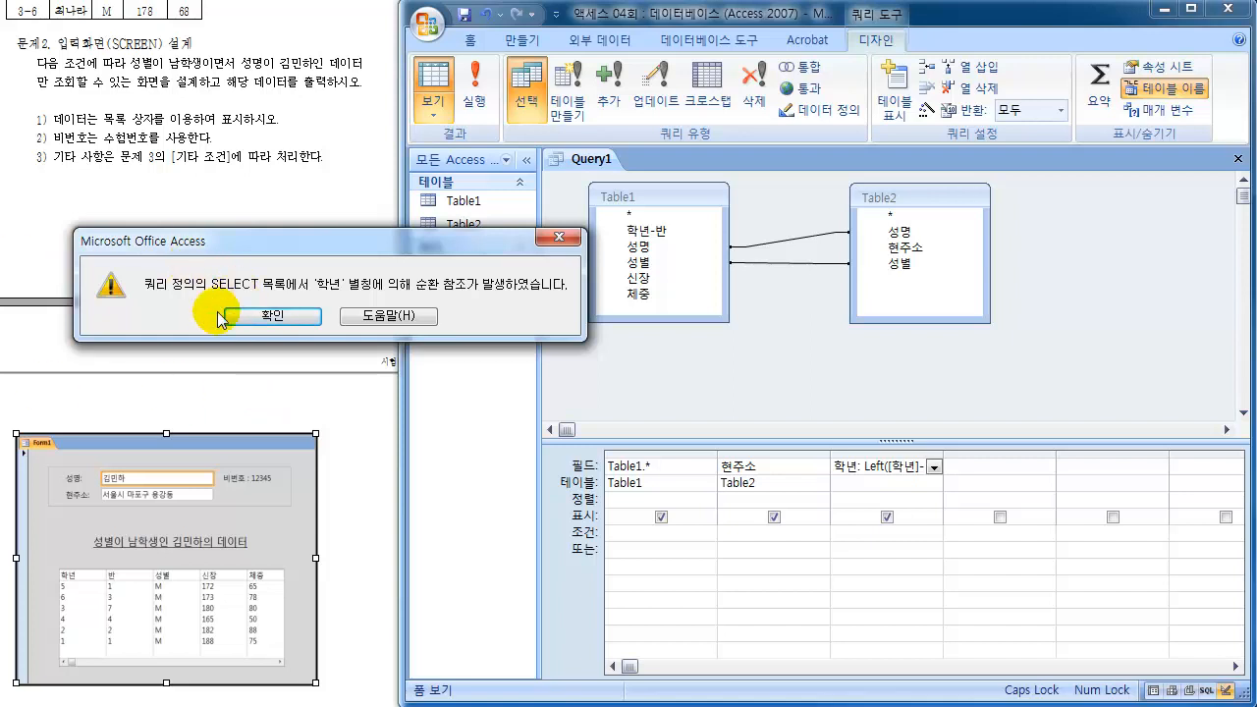
left_click_drag(265, 240, 441, 313)
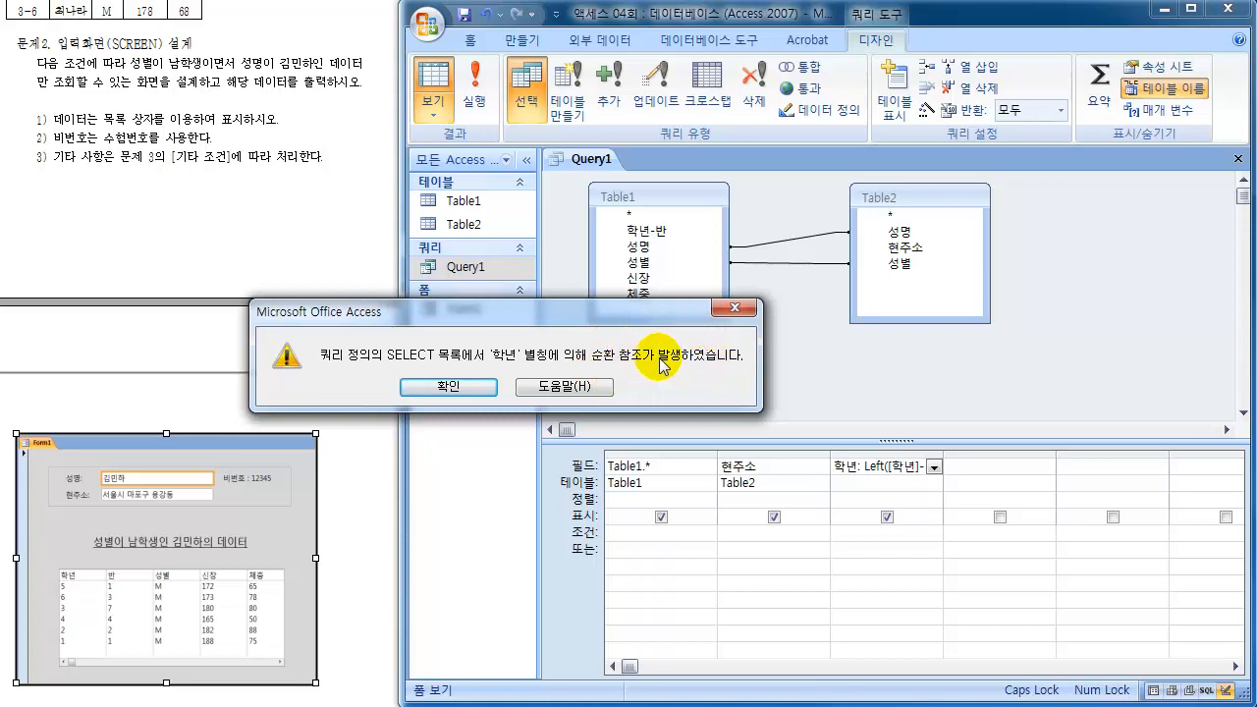
left_click(452, 387)
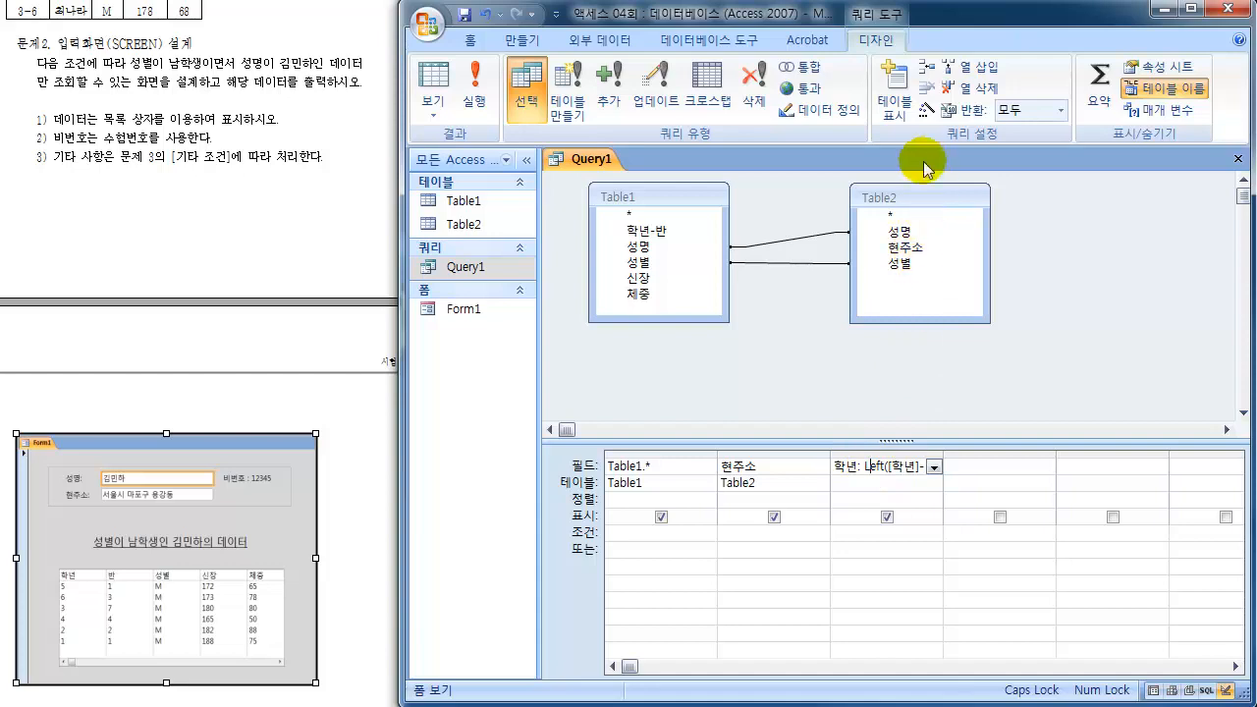
Step: Reopen the 학년 field's expression in the Expression Builder
left_click(926, 109)
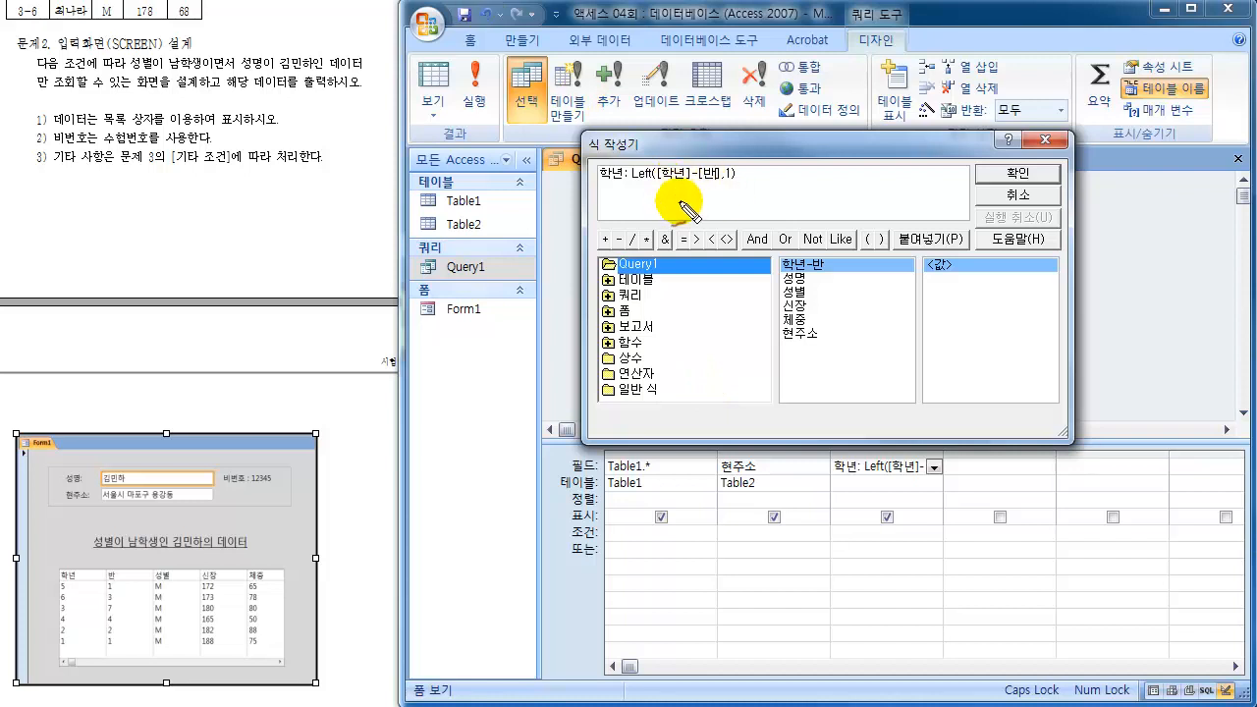
mouse_move(661, 191)
left_mouse_down()
mouse_move(718, 191)
mouse_move(691, 164)
mouse_move(680, 184)
mouse_move(661, 170)
mouse_move(670, 184)
mouse_move(698, 166)
mouse_move(715, 185)
left_mouse_up()
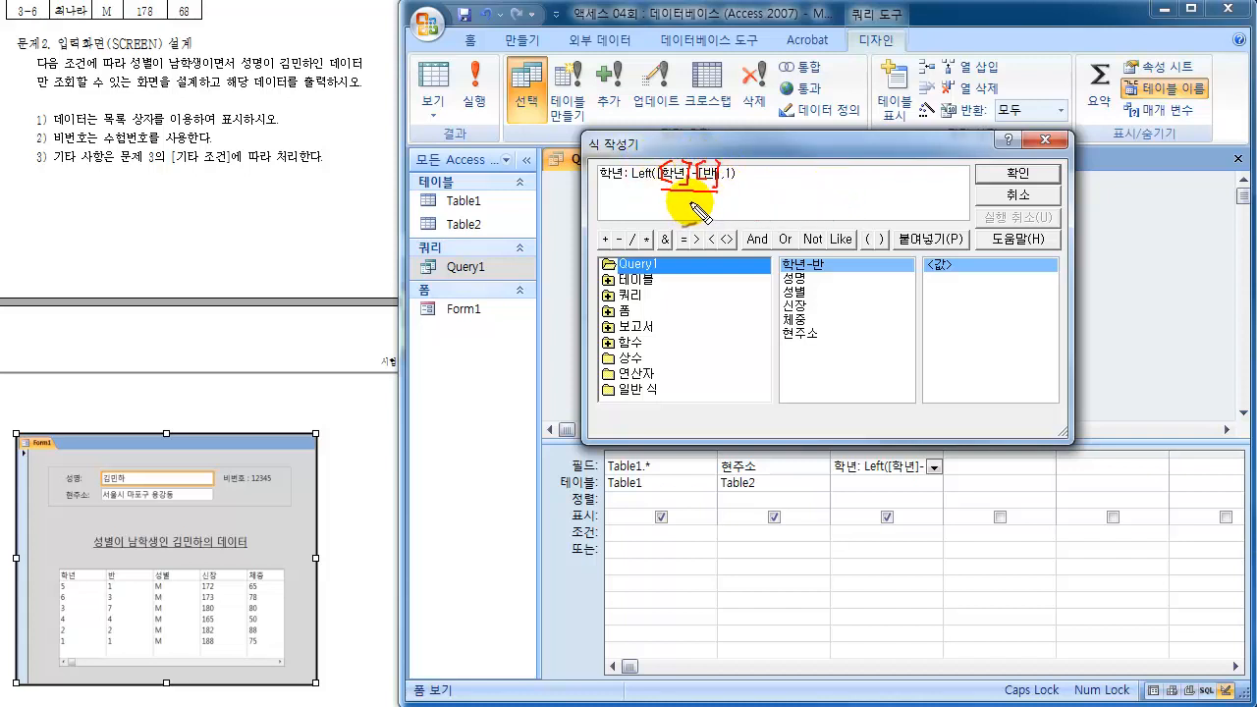
key("Escape")
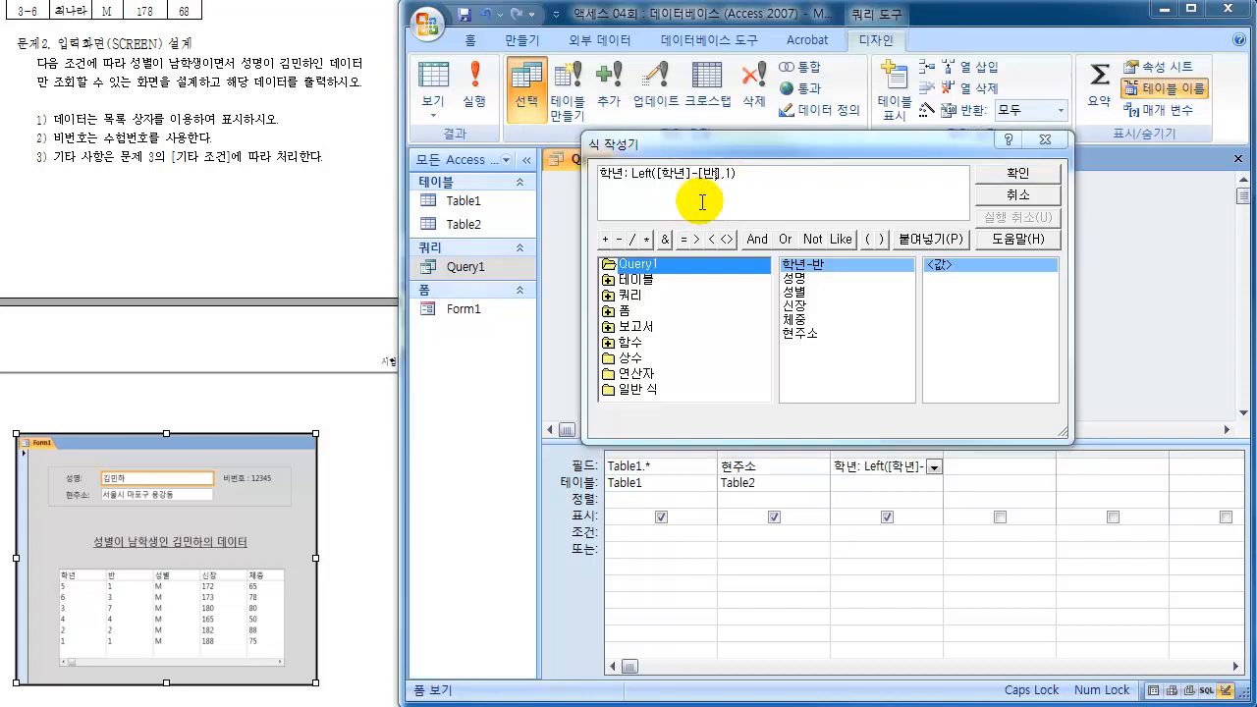
key("ctrl+shift+d")
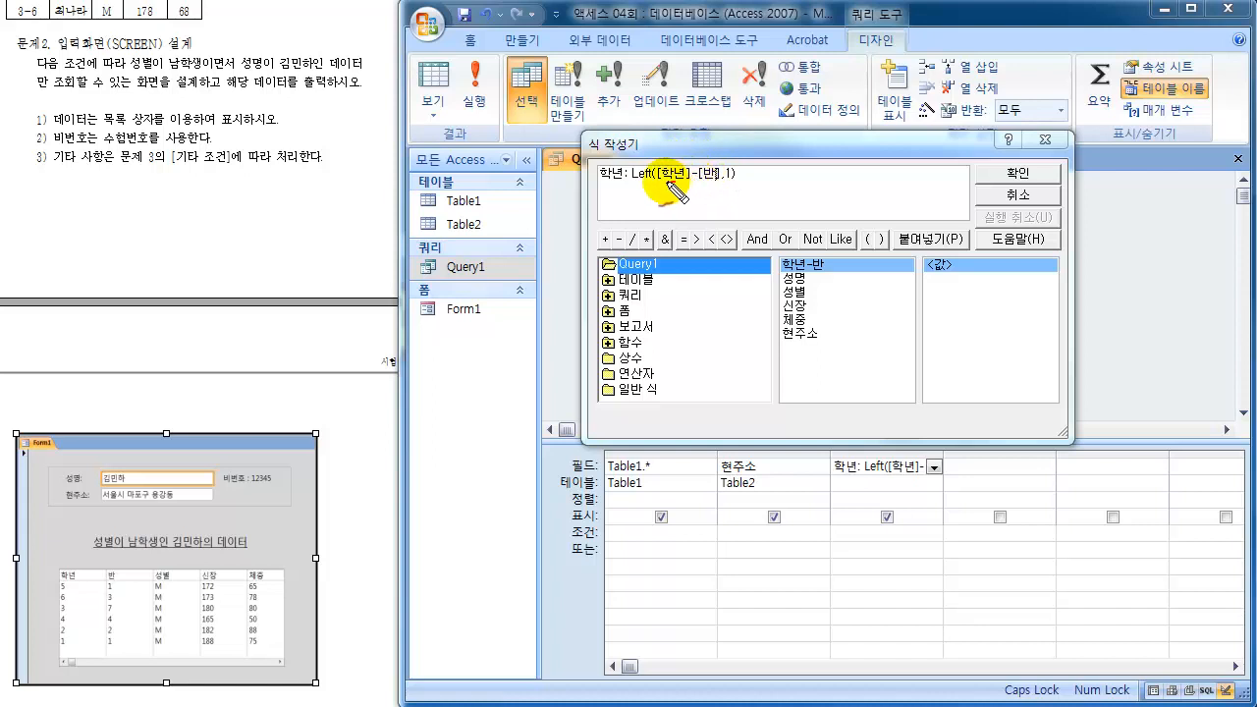
left_click_drag(662, 181, 721, 180)
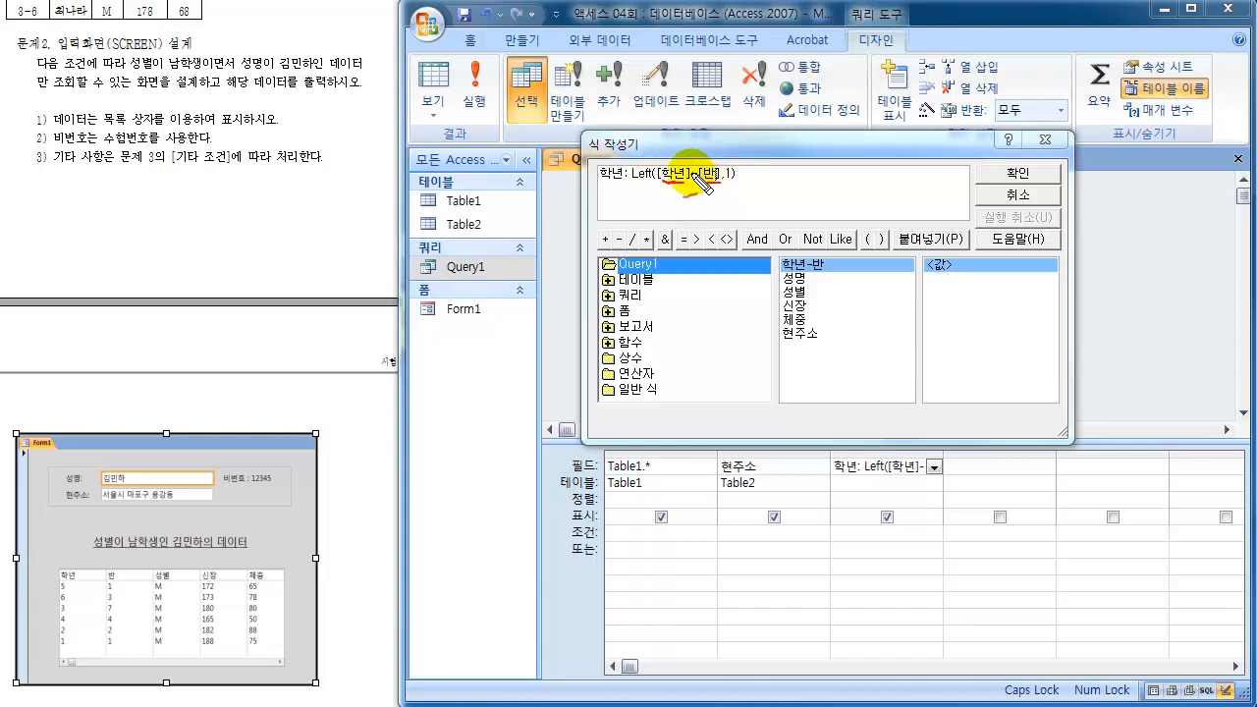
key("Escape")
type("-")
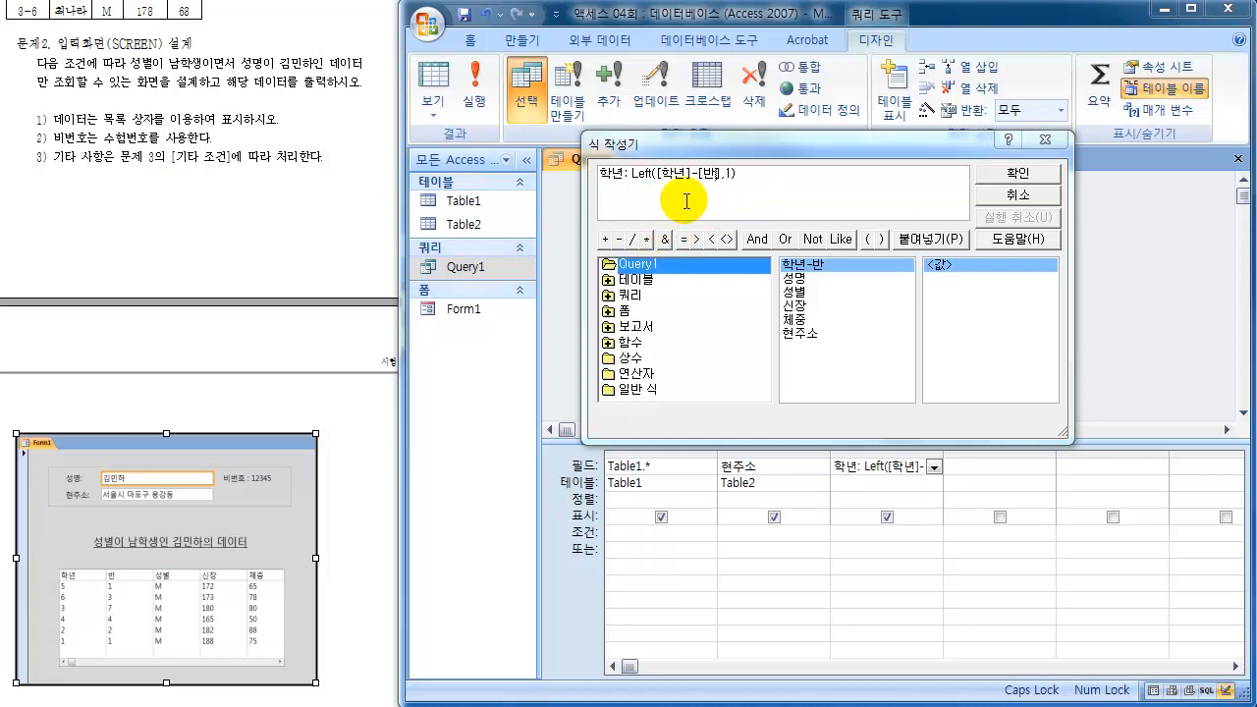
Step: Correct the expression to 학년: Left([학년-반],1), enclosing the whole field name in one pair of brackets, and accept it
left_click(662, 175)
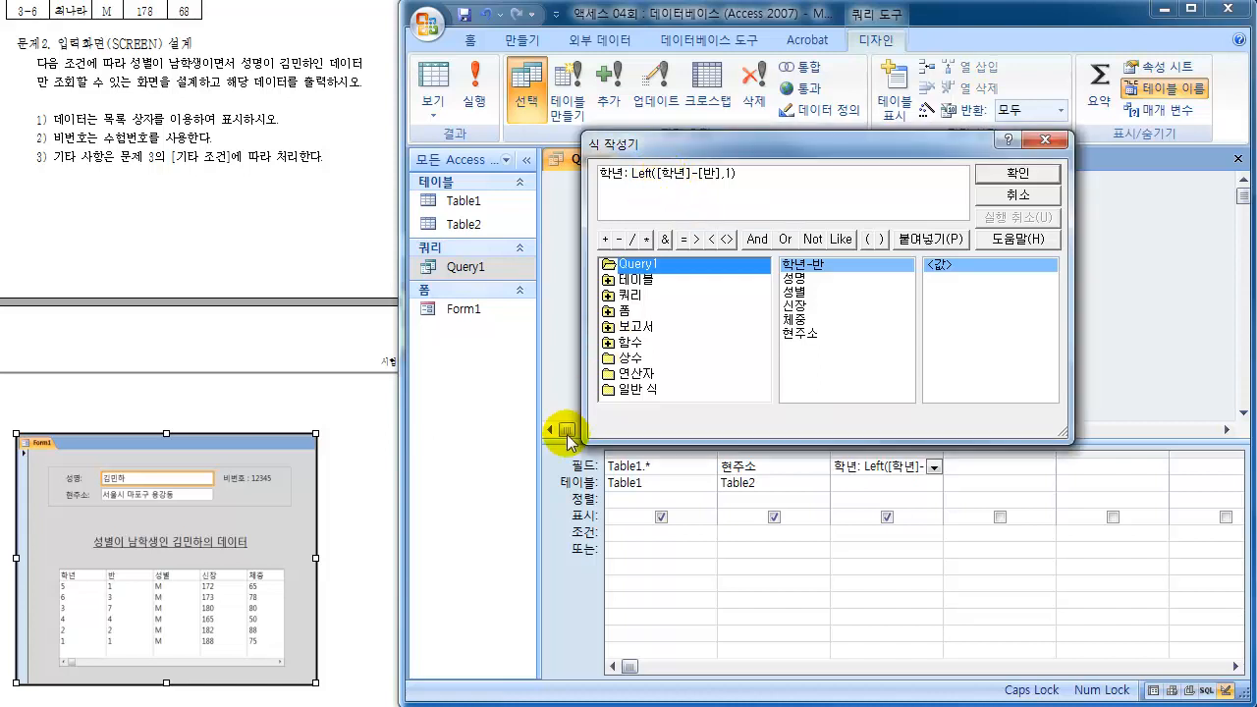
key("BackSpace")
key("shift+Right")
key("shift+Right")
key("shift+Right")
key("shift+Right")
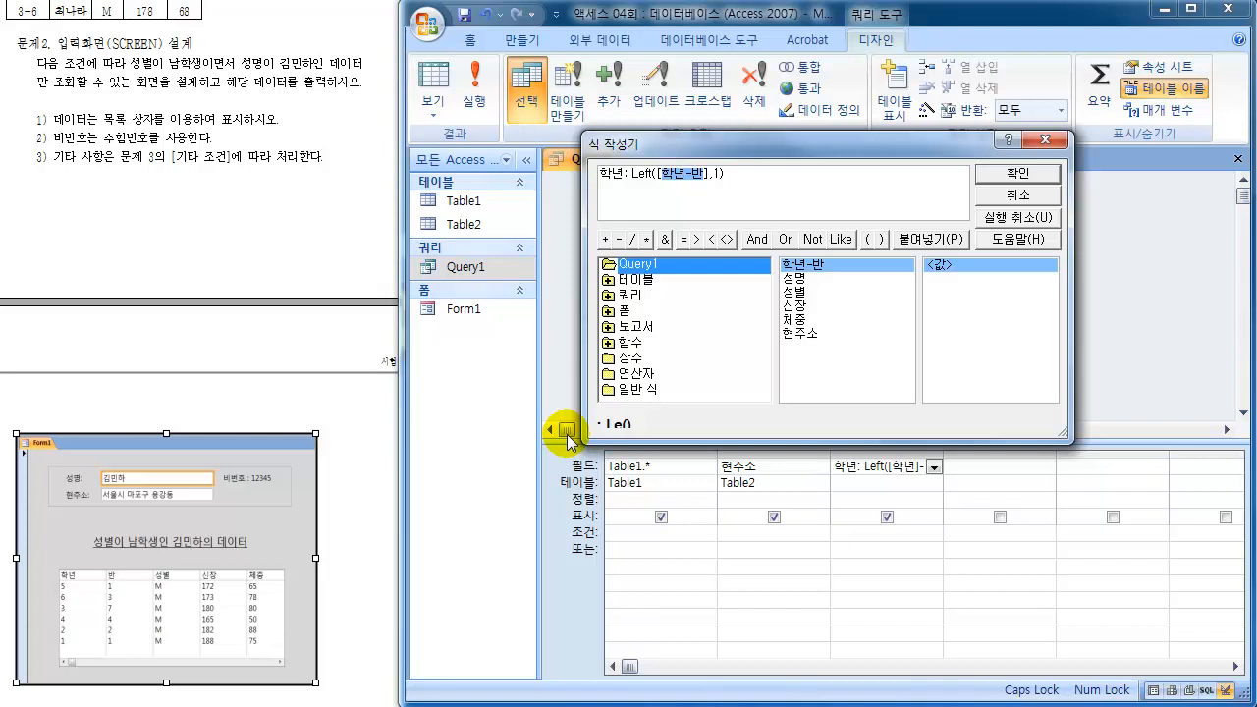
key("Left")
key("BackSpace")
type("[")
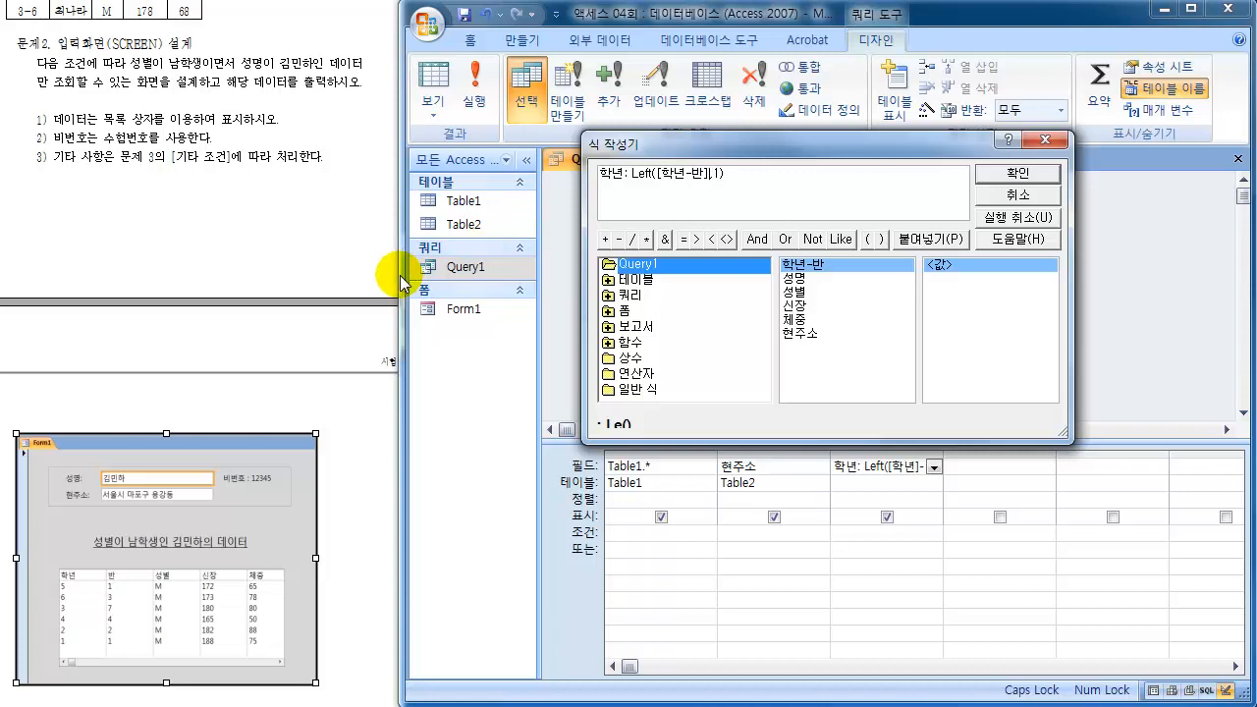
left_click(1032, 177)
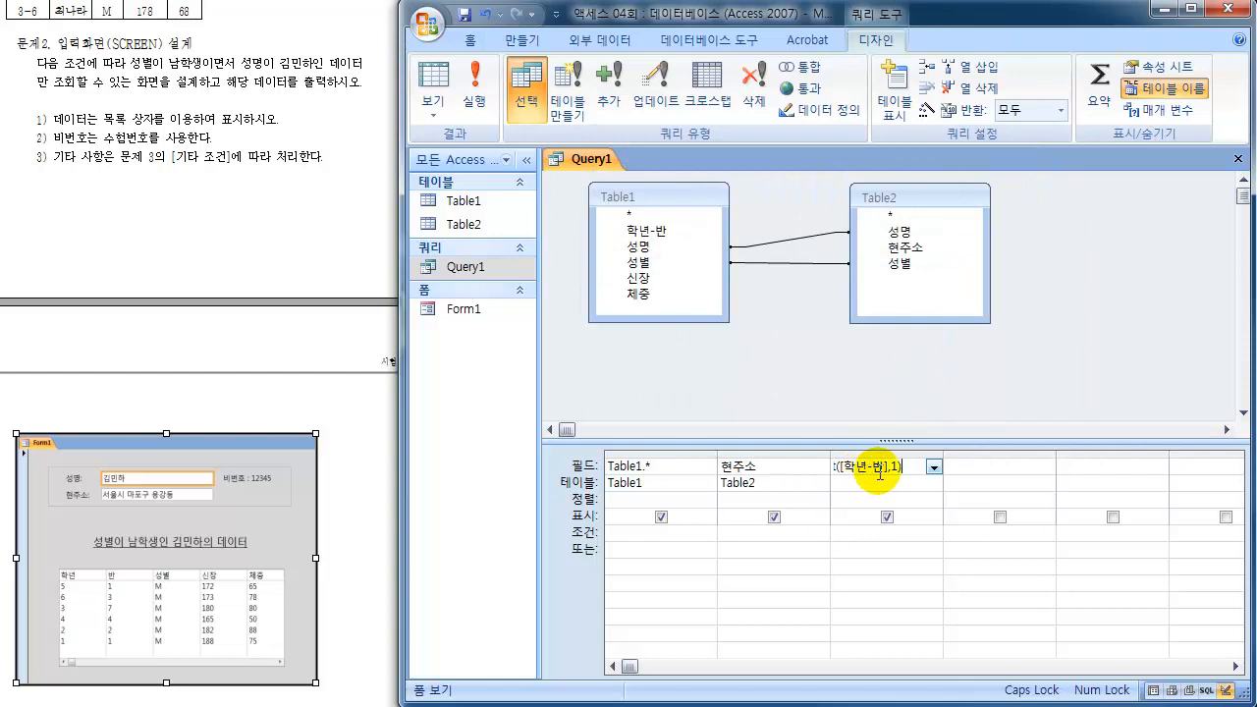
Step: Show Query1 in datasheet view and narrow the columns from 학년-반 through 현주소 so that 학년 fits on screen
left_click(447, 93)
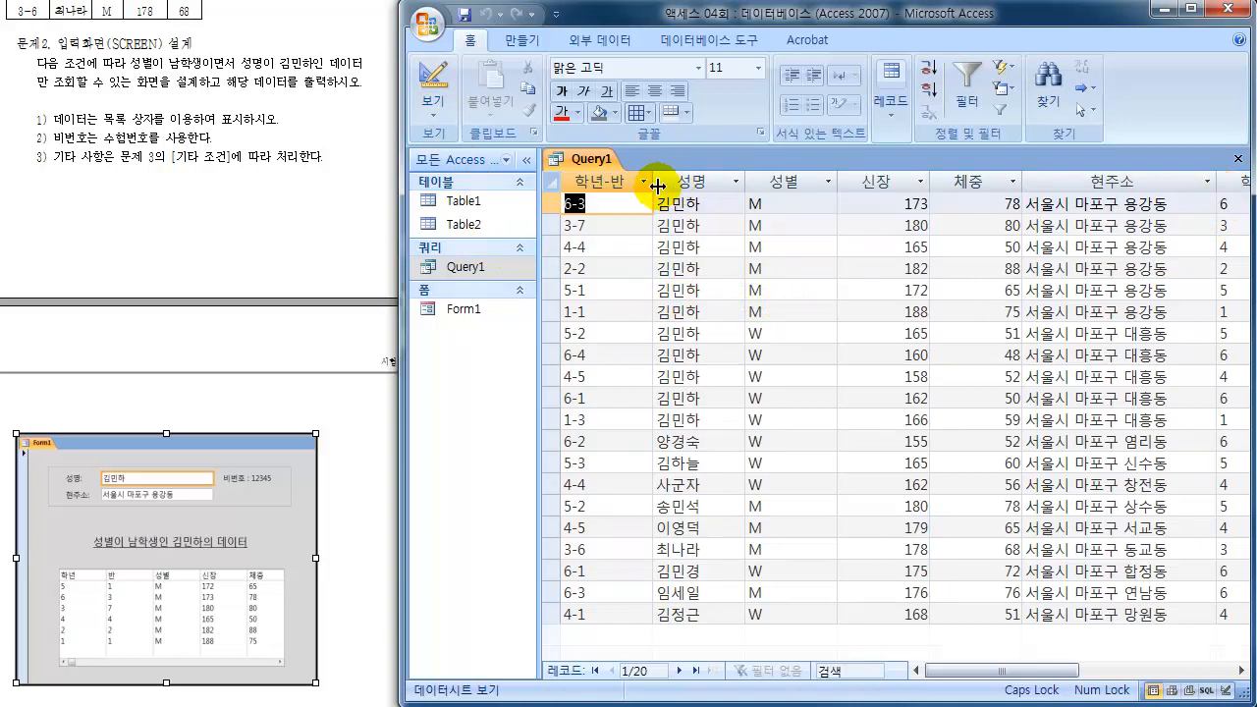
left_click_drag(652, 186, 629, 185)
left_click_drag(720, 183, 698, 183)
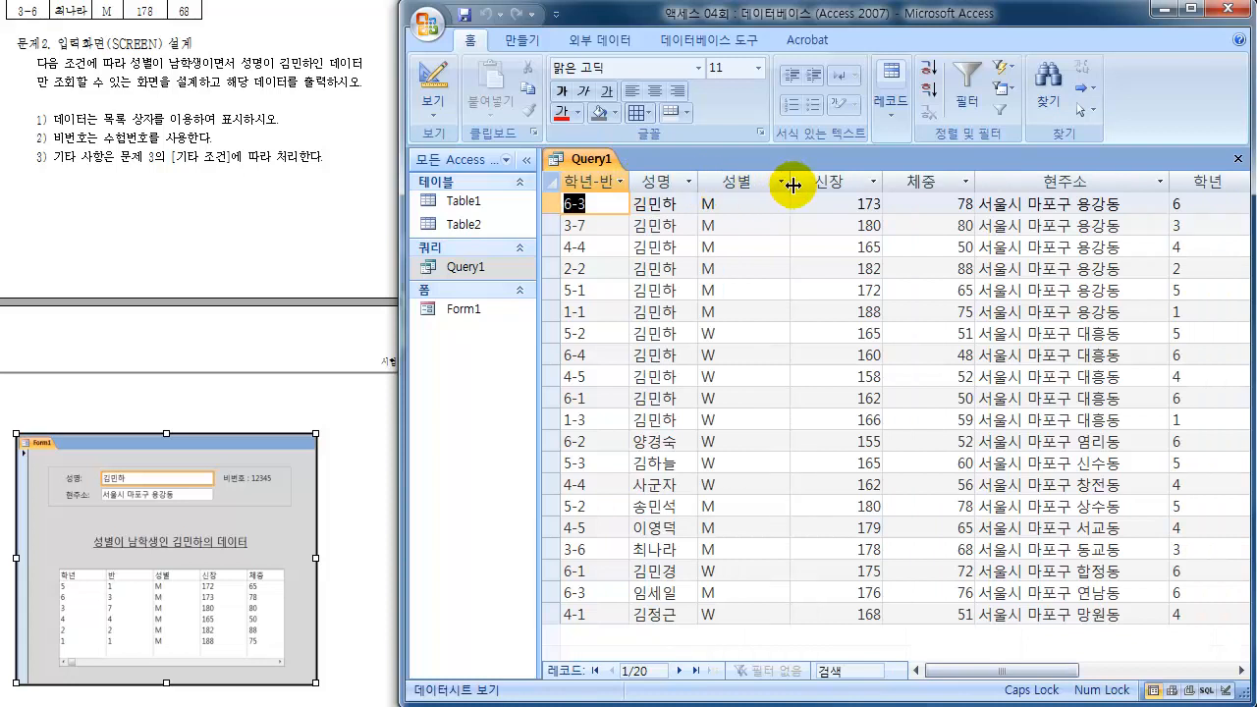
left_click_drag(792, 187, 770, 187)
left_click_drag(862, 189, 823, 187)
left_click_drag(917, 185, 894, 185)
left_click_drag(1093, 186, 1033, 184)
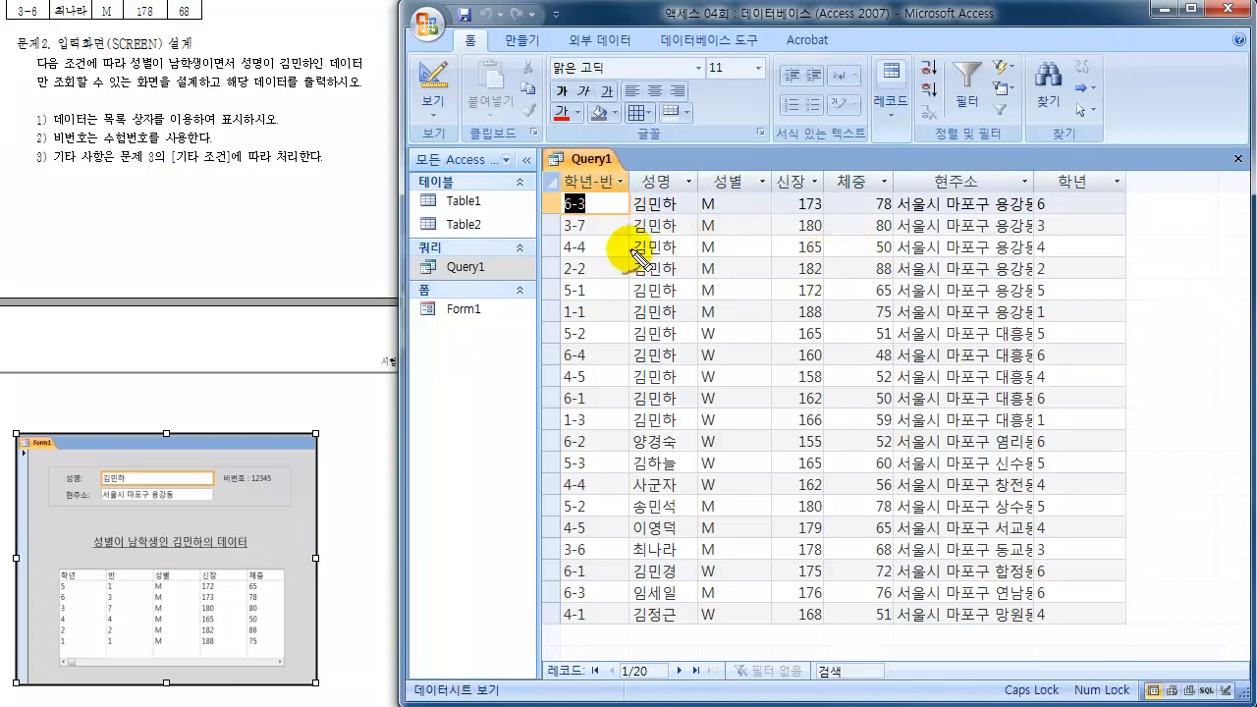
mouse_move(560, 180)
left_mouse_down()
mouse_move(607, 193)
mouse_move(565, 172)
mouse_move(550, 221)
mouse_move(550, 520)
mouse_move(589, 614)
mouse_move(614, 466)
mouse_move(619, 260)
mouse_move(580, 200)
left_mouse_up()
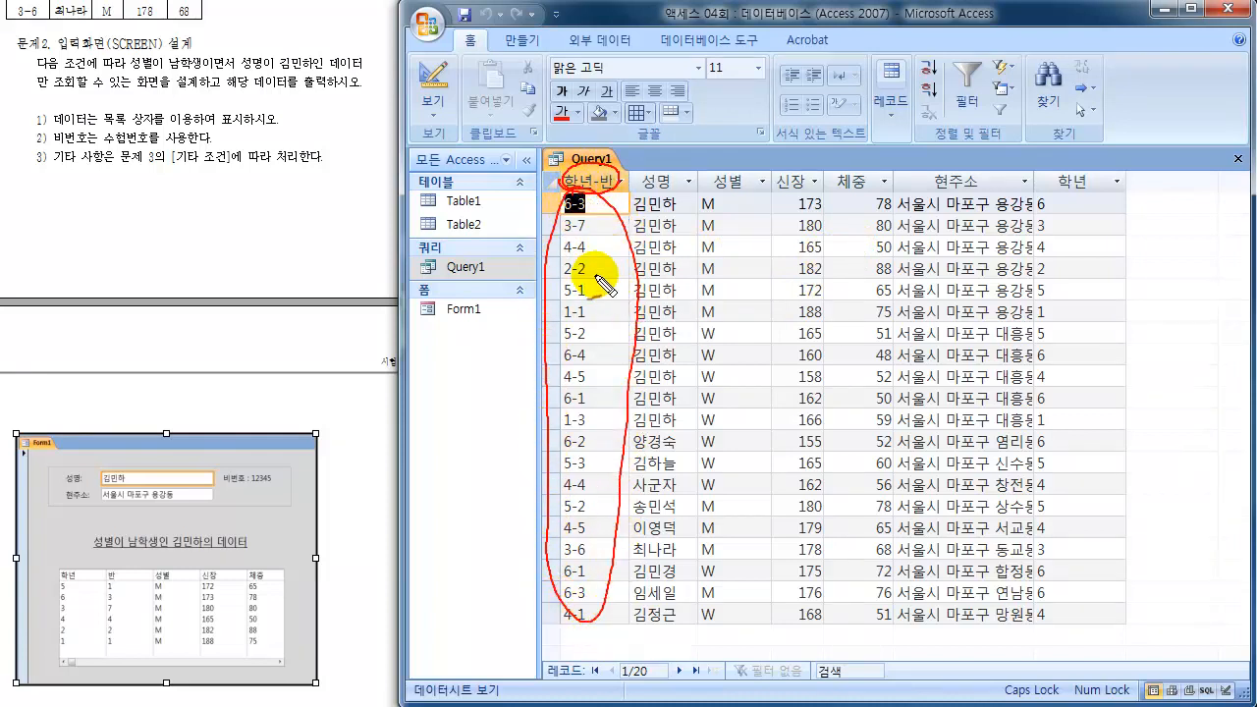
mouse_move(595, 263)
left_mouse_down()
mouse_move(589, 281)
mouse_move(620, 307)
mouse_move(634, 283)
mouse_move(683, 310)
left_mouse_up()
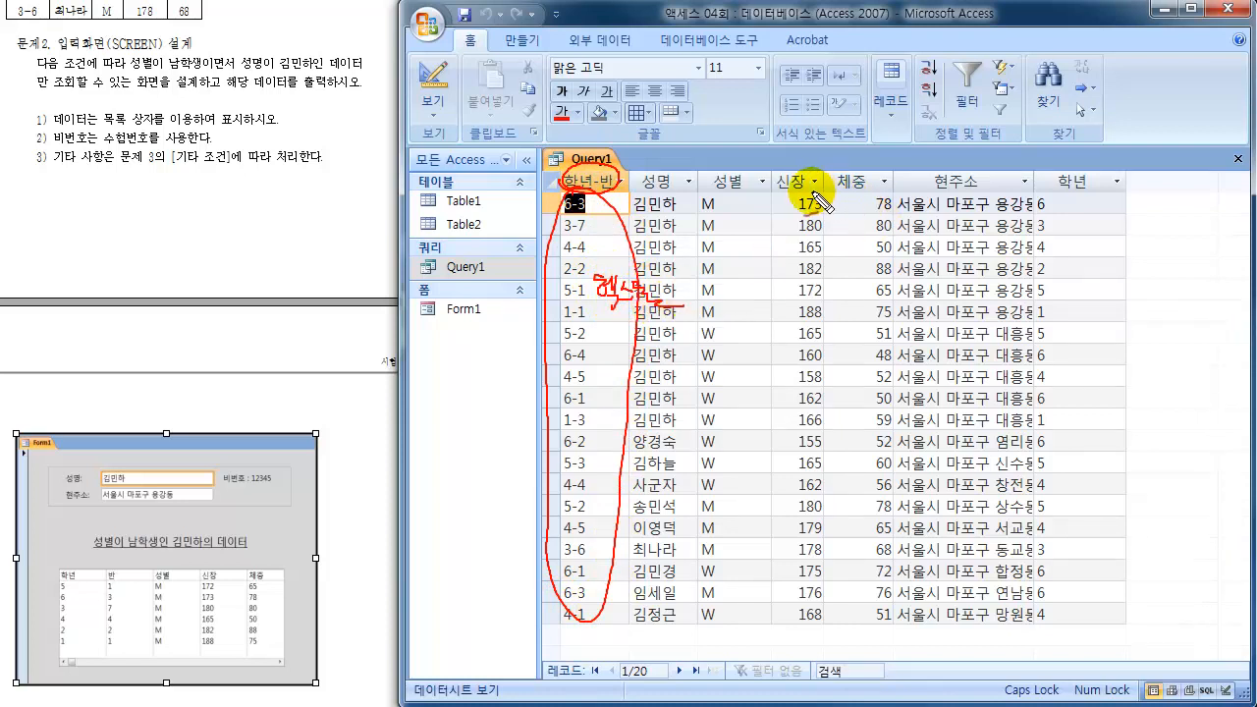
mouse_move(775, 188)
left_mouse_down()
mouse_move(875, 152)
mouse_move(908, 196)
left_mouse_up()
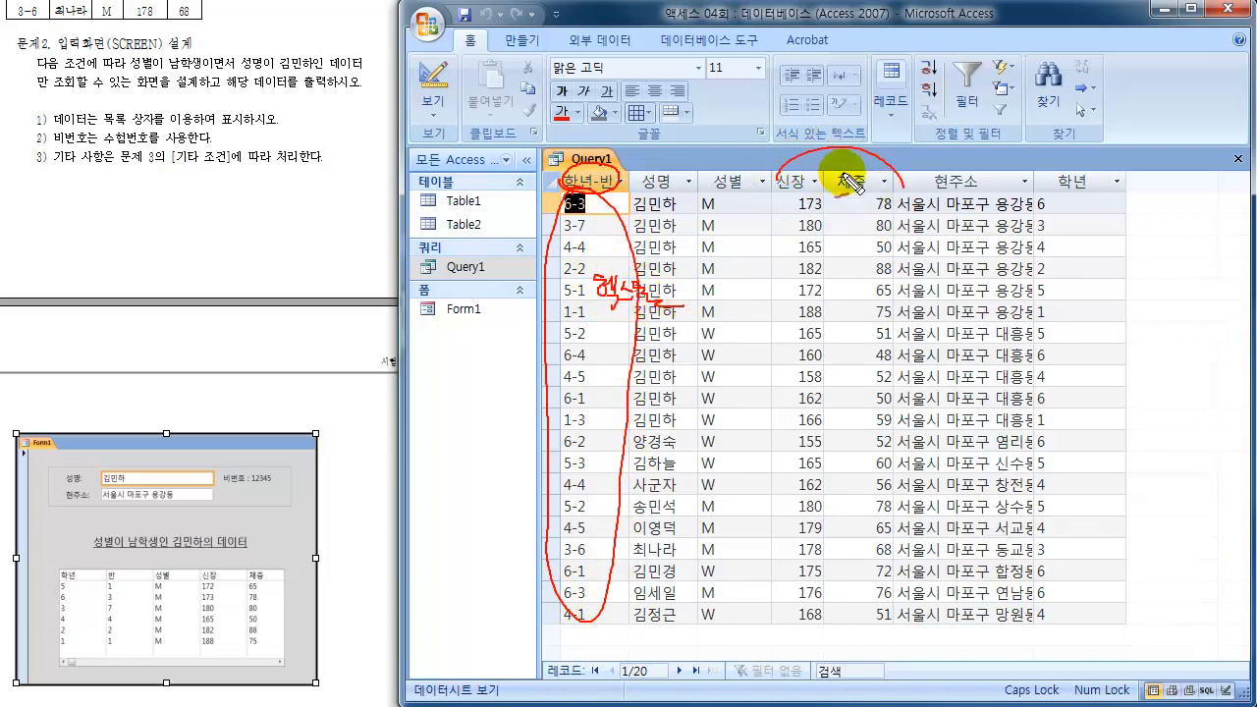
left_click_drag(803, 126, 846, 125)
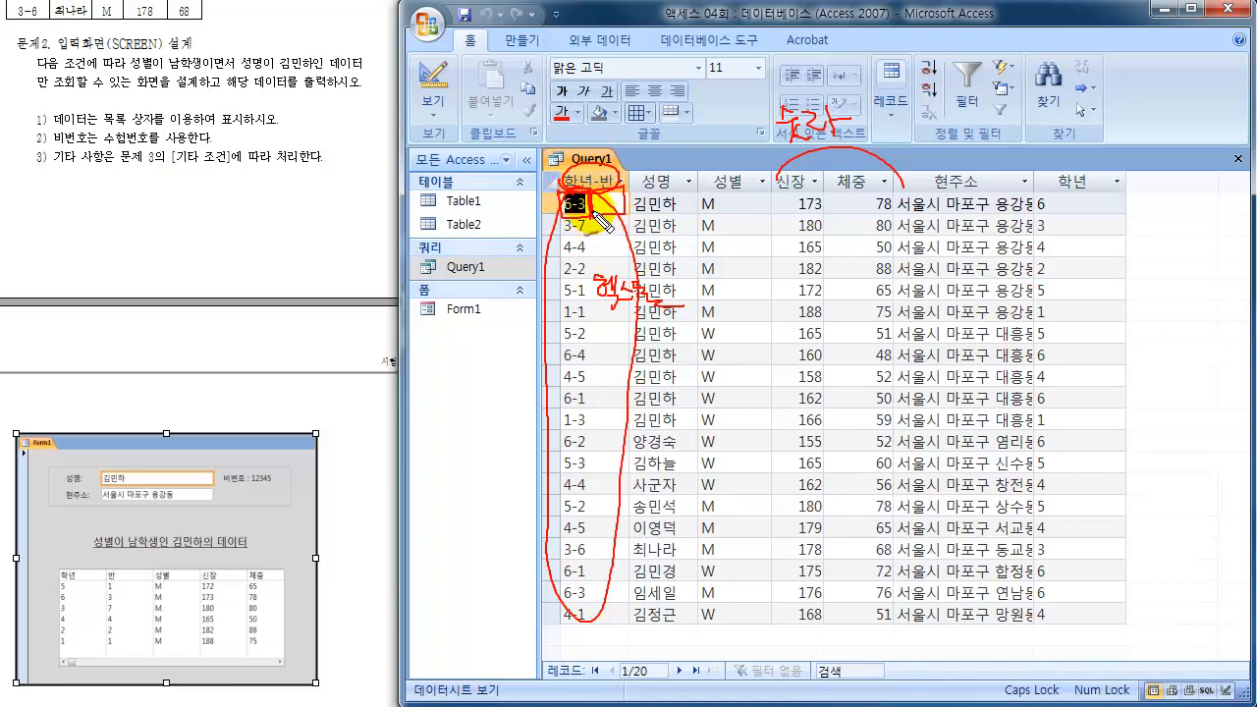
mouse_move(776, 182)
left_mouse_down()
mouse_move(804, 149)
mouse_move(911, 175)
left_mouse_up()
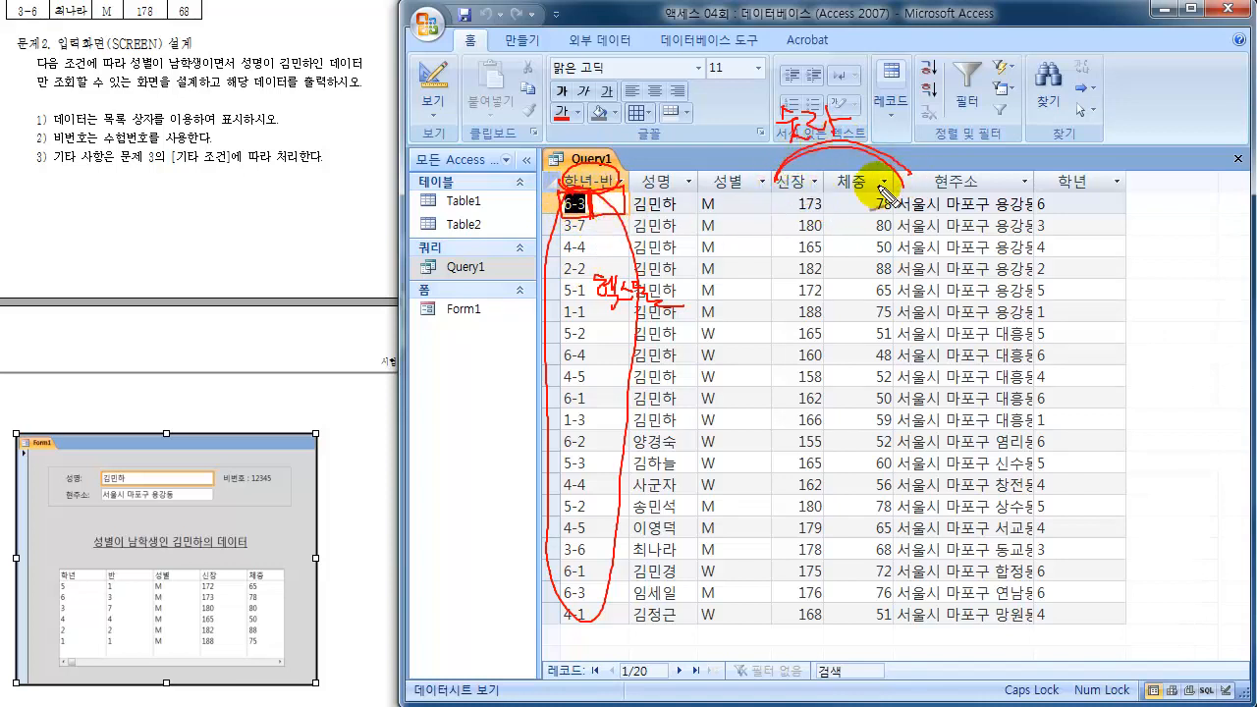
mouse_move(772, 192)
left_mouse_down()
mouse_move(770, 216)
mouse_move(890, 214)
left_mouse_up()
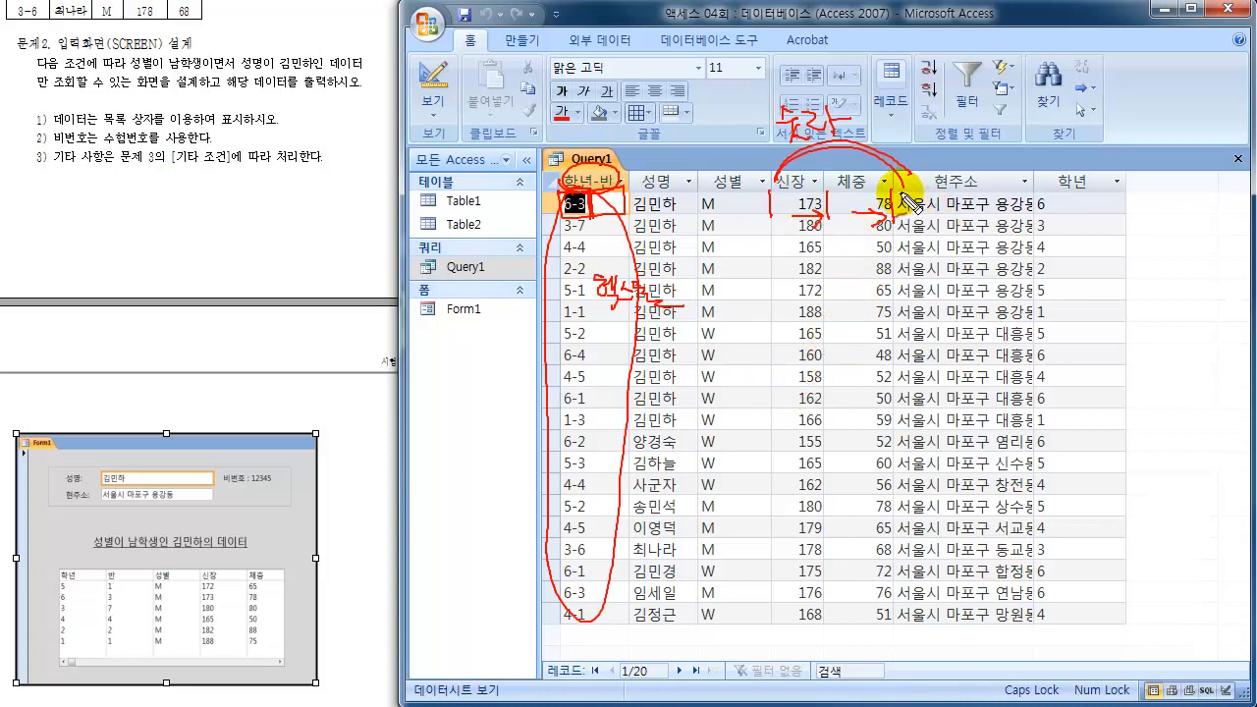
mouse_move(904, 199)
left_mouse_down()
mouse_move(898, 331)
mouse_move(1047, 281)
mouse_move(933, 236)
left_mouse_up()
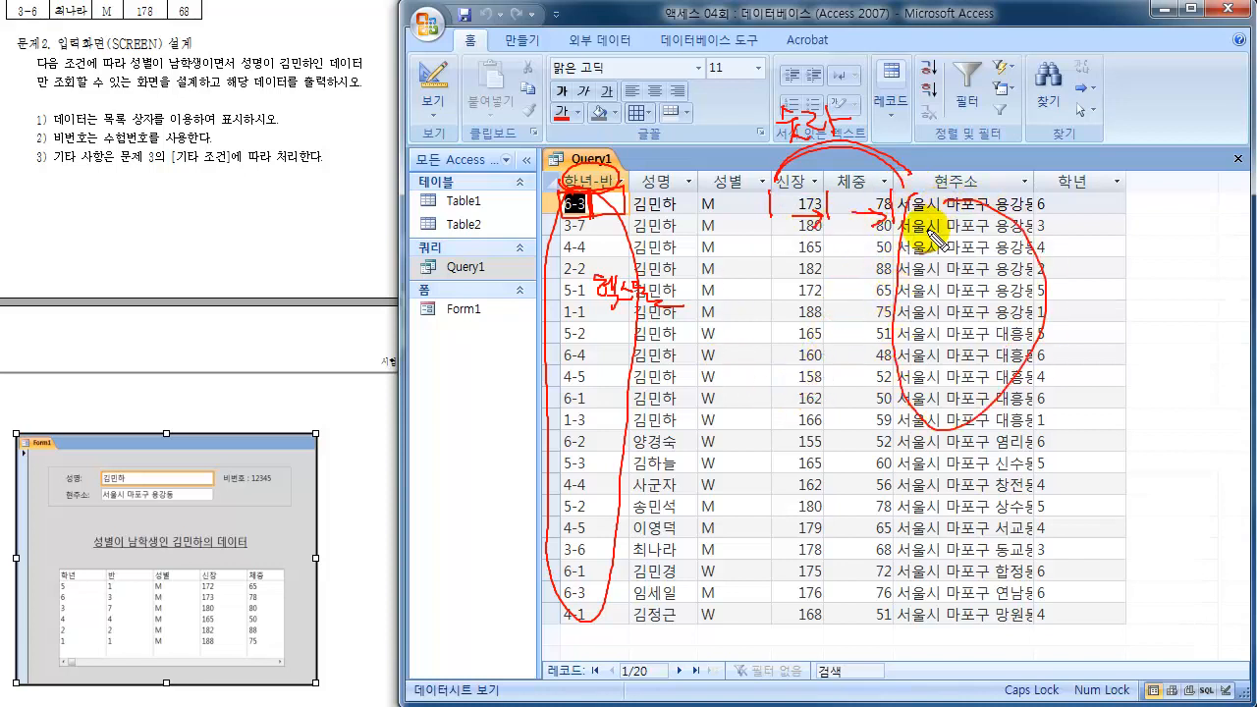
mouse_move(711, 189)
left_mouse_down()
mouse_move(721, 273)
mouse_move(701, 190)
mouse_move(632, 247)
mouse_move(650, 186)
left_mouse_up()
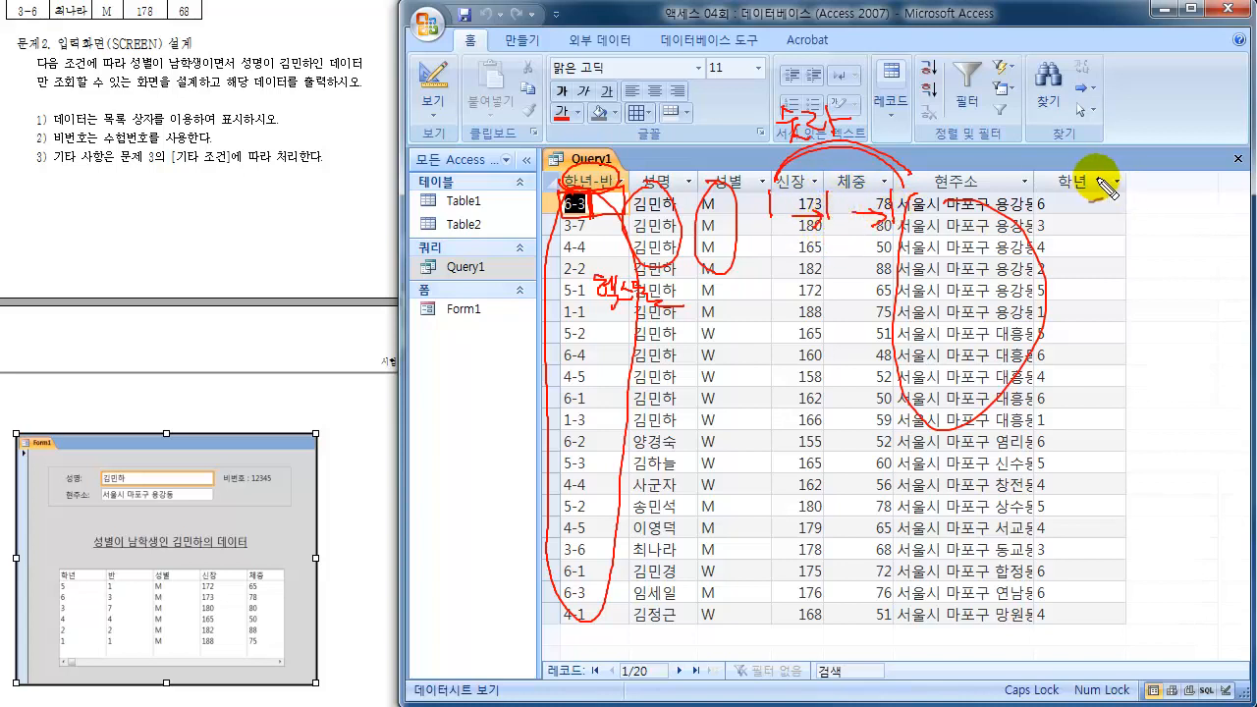
mouse_move(1081, 186)
left_mouse_down()
mouse_move(1074, 165)
mouse_move(1053, 187)
mouse_move(1072, 201)
left_mouse_up()
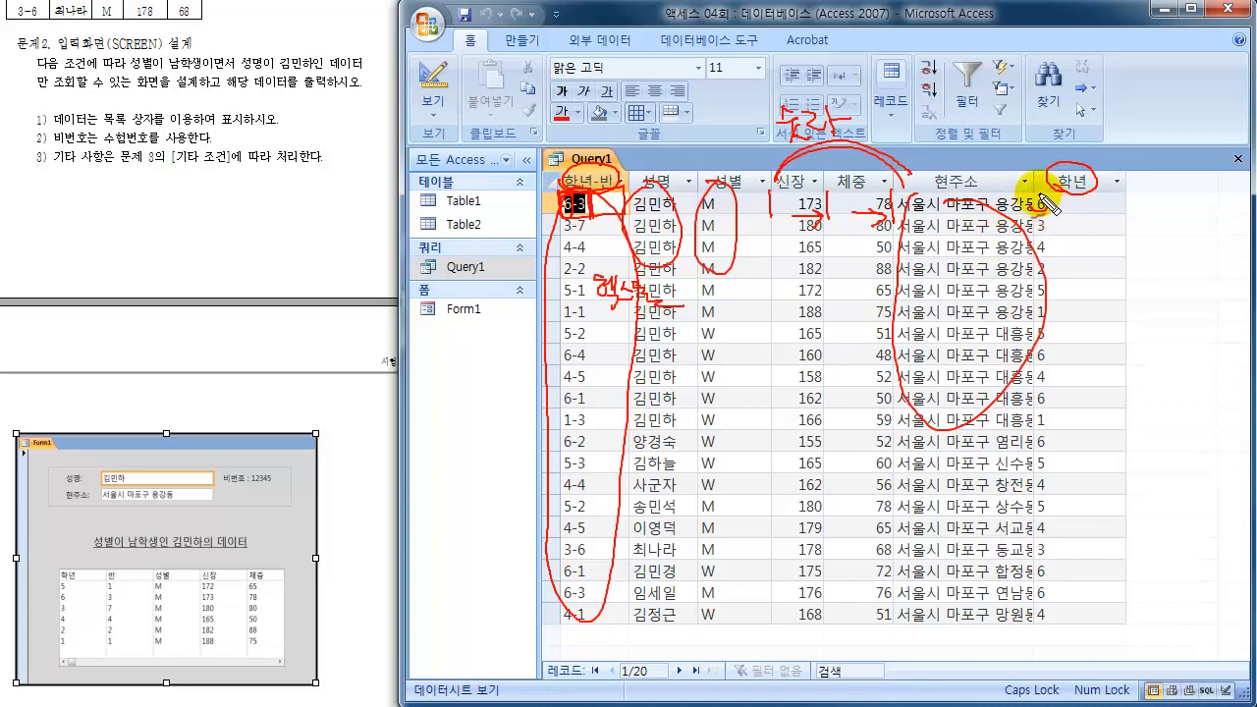
mouse_move(1047, 202)
left_mouse_down()
mouse_move(1044, 218)
mouse_move(1036, 211)
left_mouse_up()
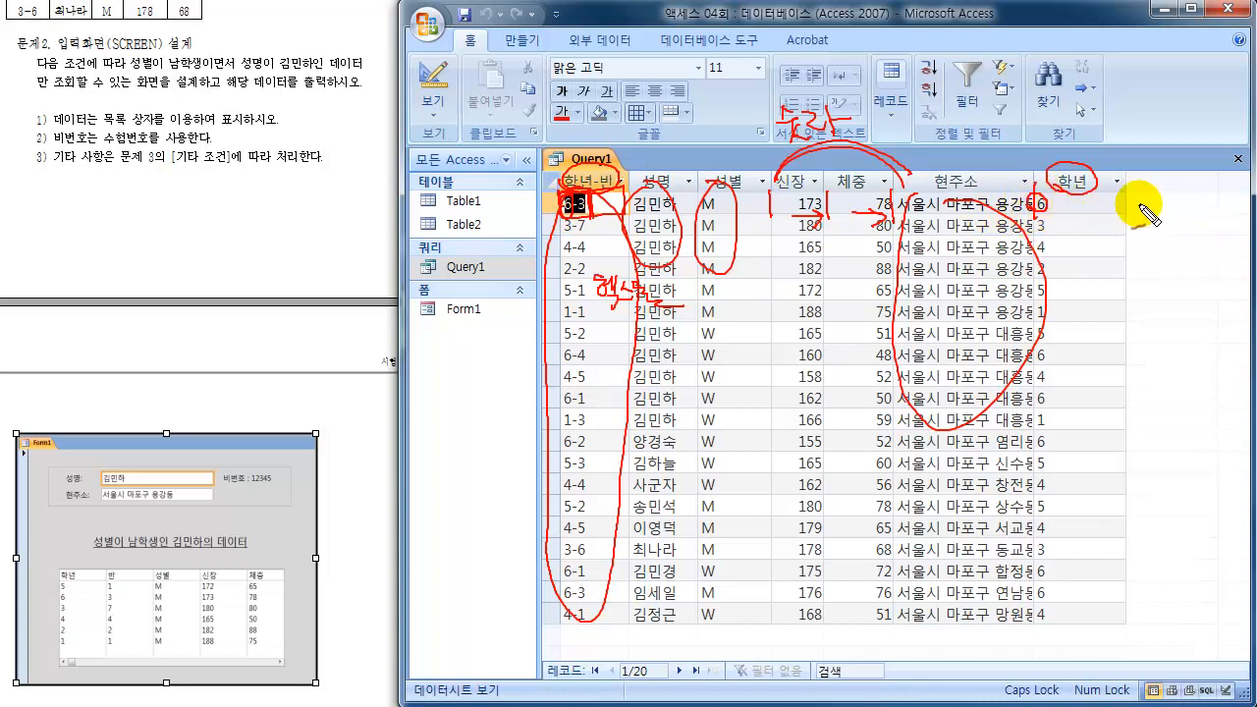
left_click_drag(1123, 187, 1125, 219)
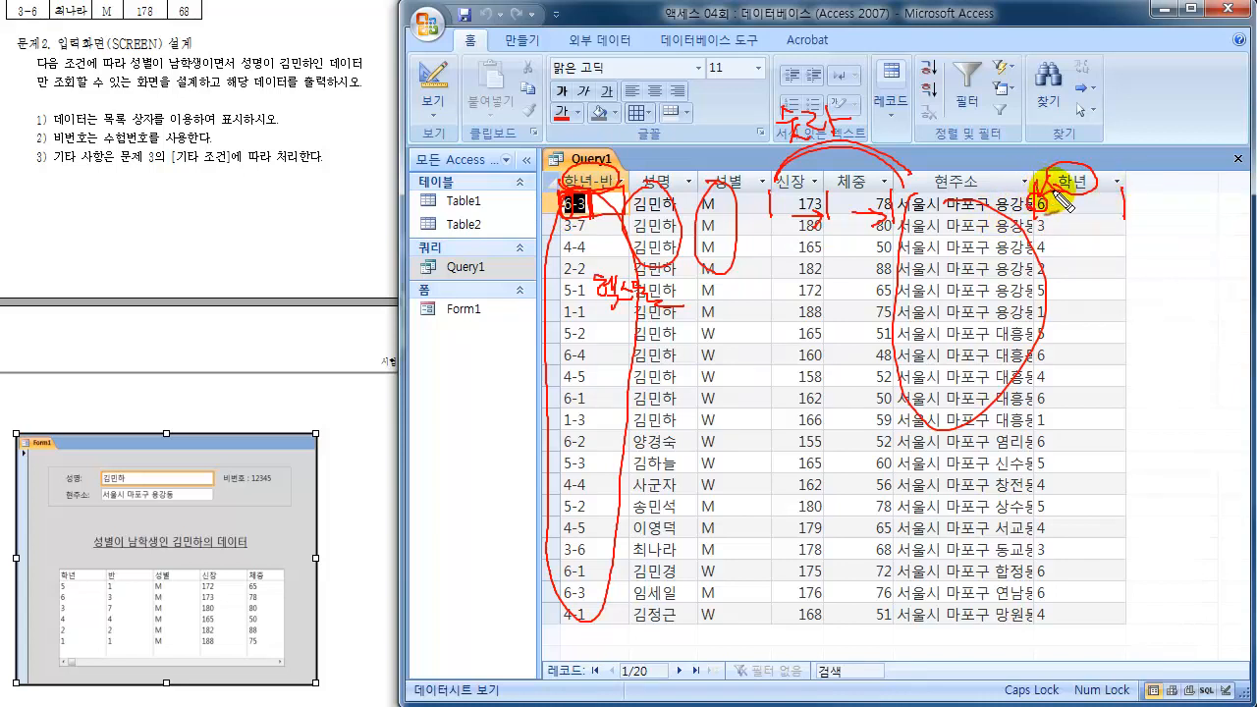
mouse_move(1046, 118)
left_mouse_down()
mouse_move(1044, 132)
mouse_move(1083, 140)
mouse_move(1077, 174)
left_mouse_up()
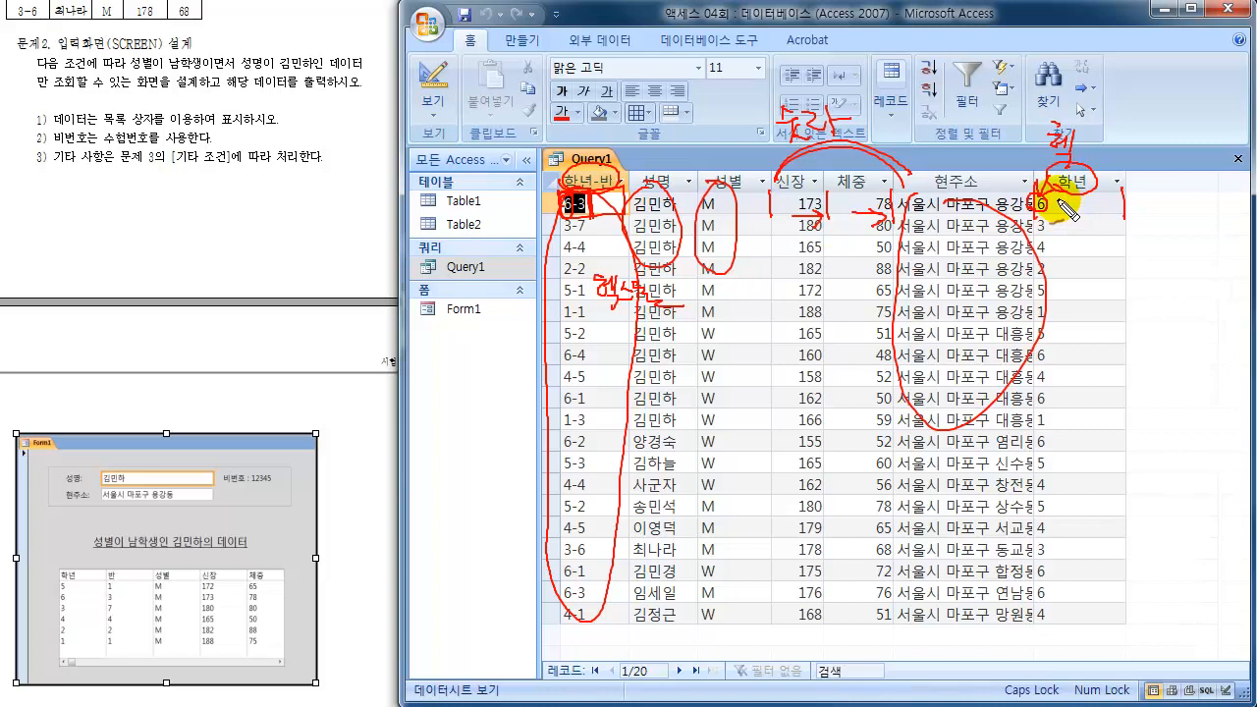
key("Escape")
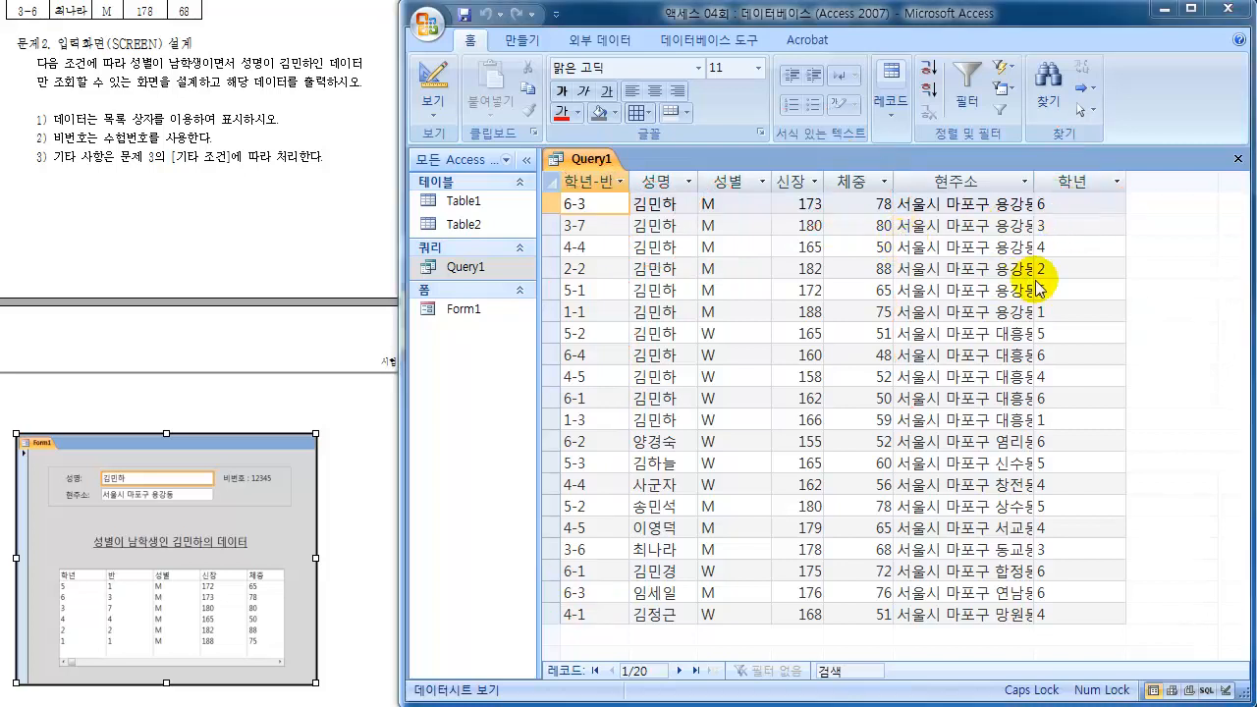
Step: Add the calculated field 반:RIGHT([학년-반],1) in Query1's next empty design column using the Expression Builder, and check the 반 column in datasheet view
left_click(429, 77)
left_click(429, 77)
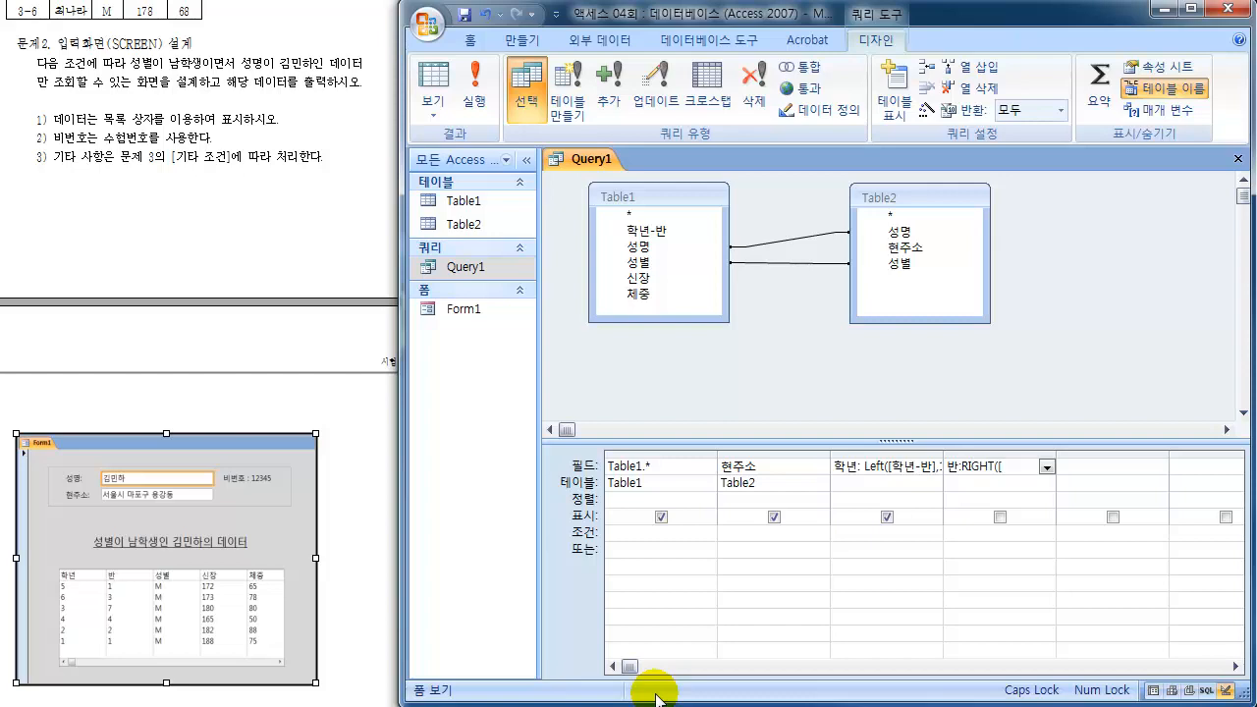
left_click(926, 110)
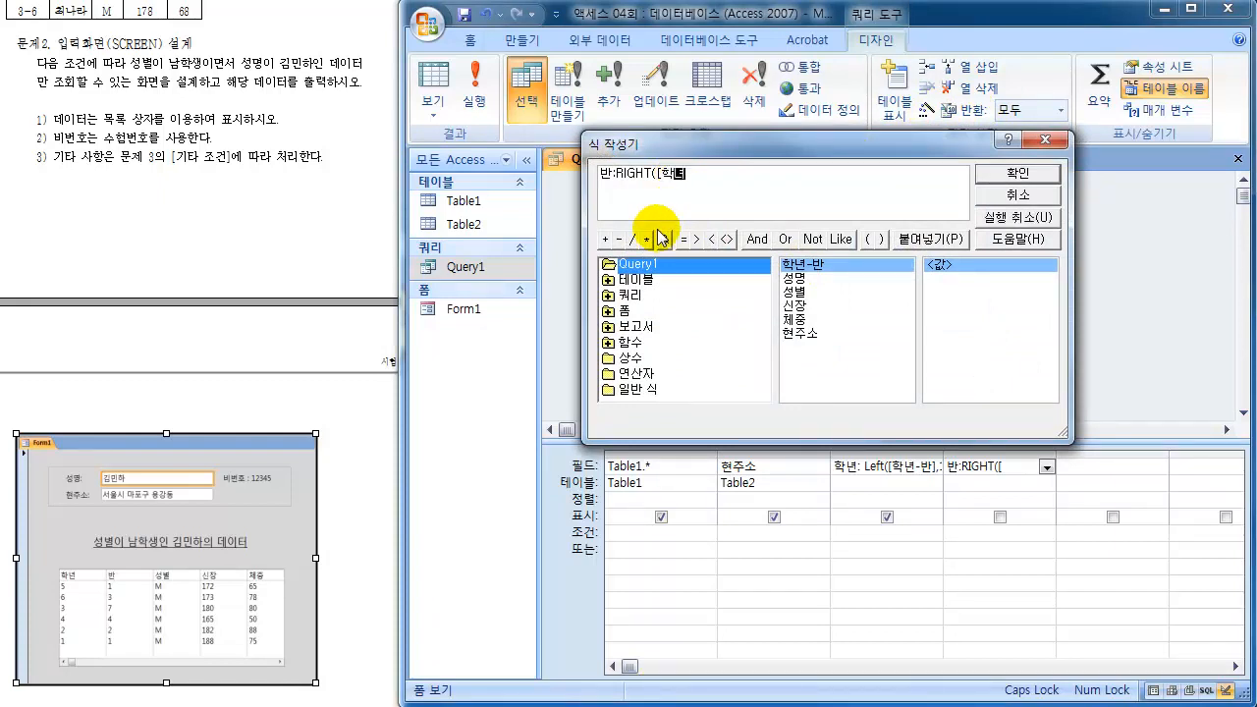
type("학년-반],1")
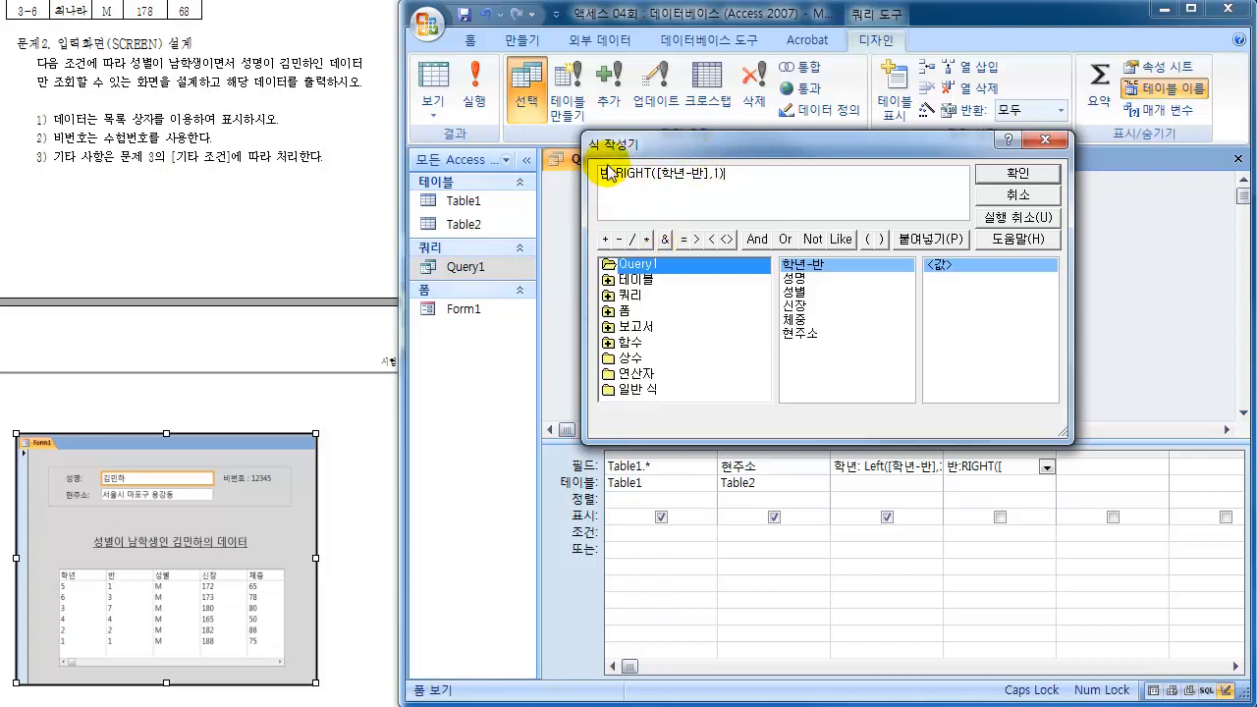
left_click(1012, 172)
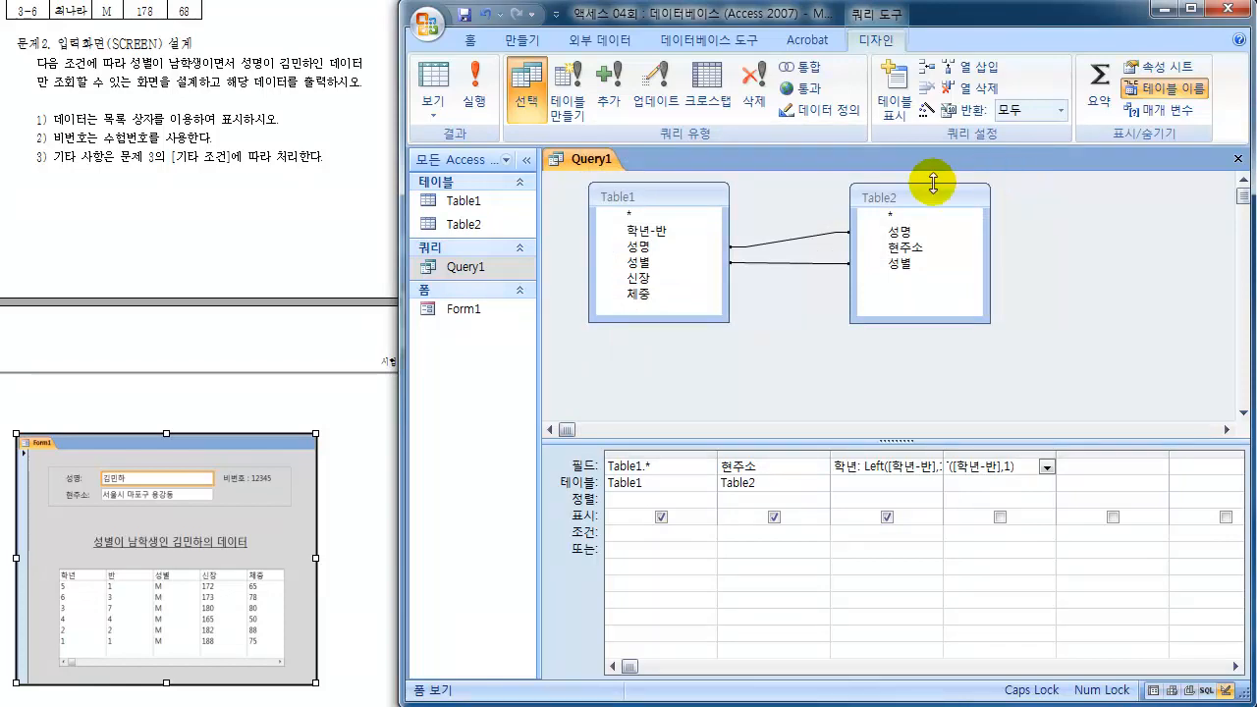
left_click(433, 84)
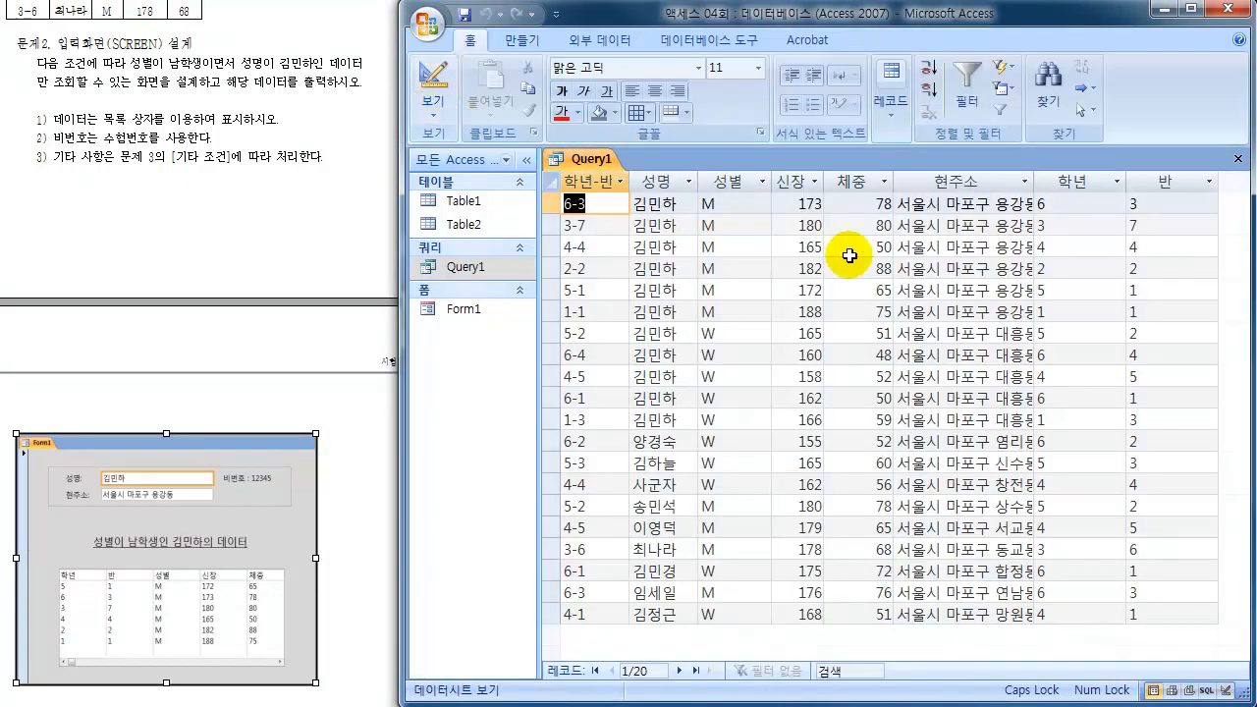
left_click(1146, 184)
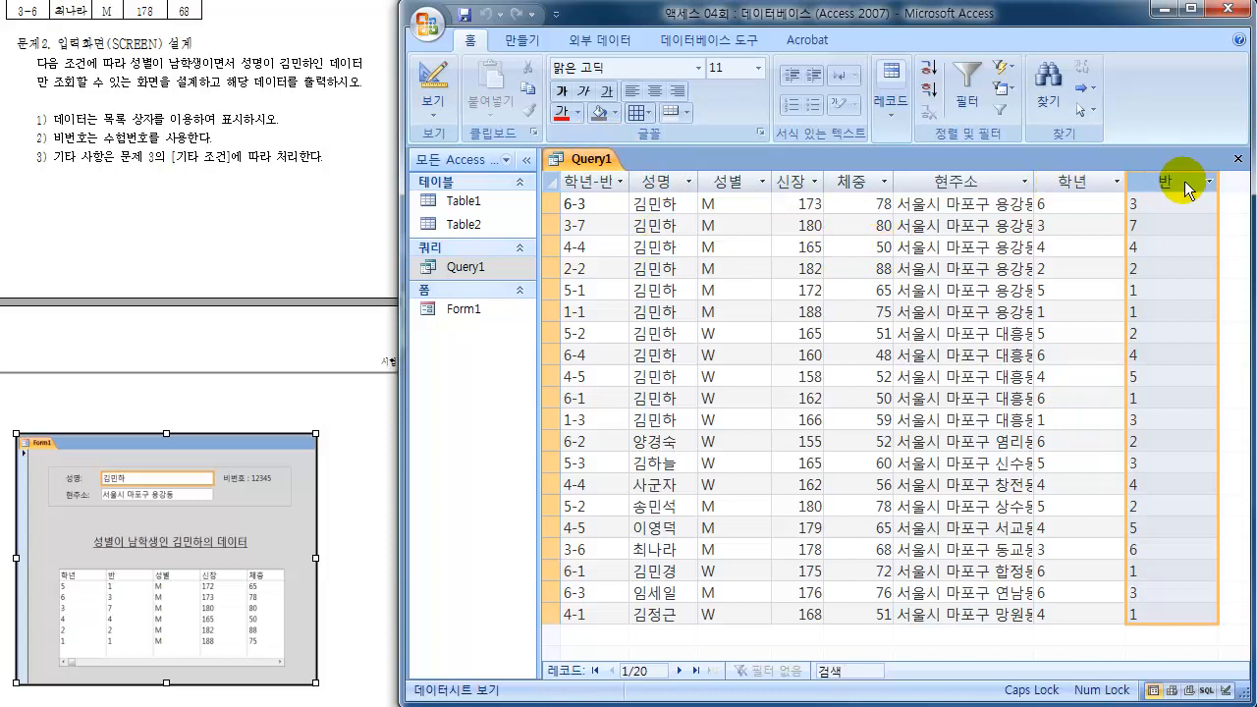
Step: Close Query1 and save its design changes
left_click(1236, 160)
left_click_drag(663, 304, 757, 241)
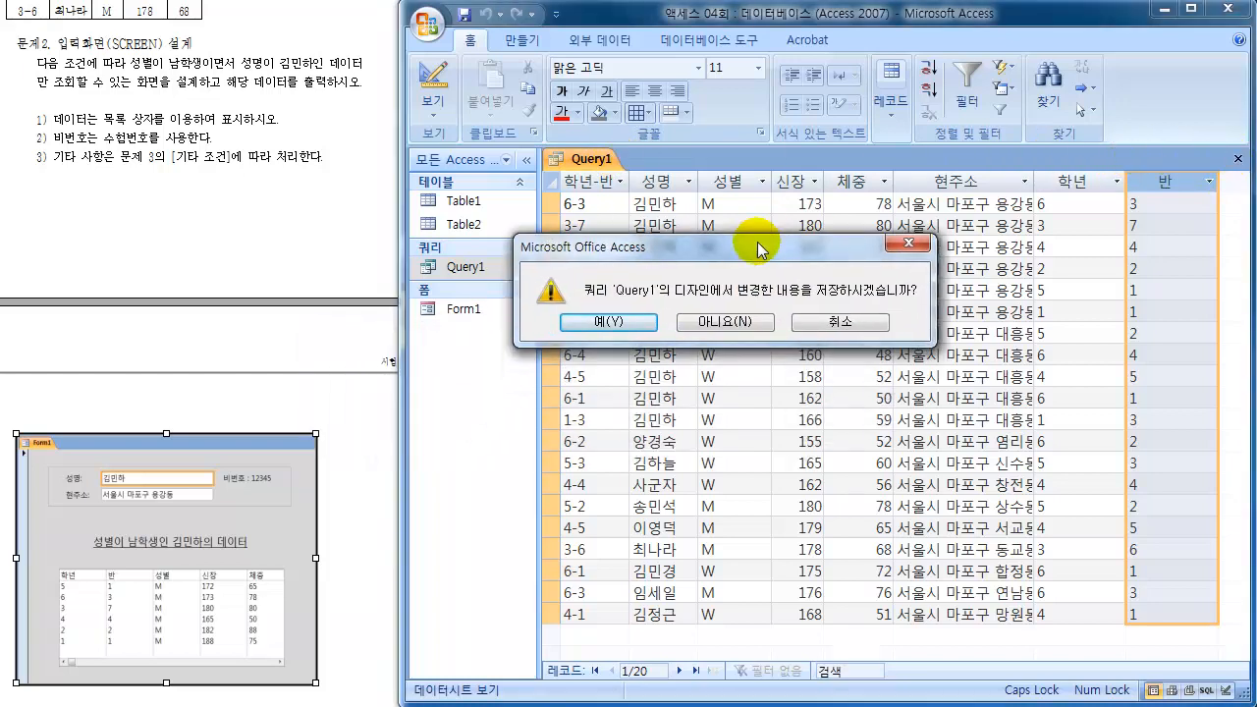
left_click(626, 324)
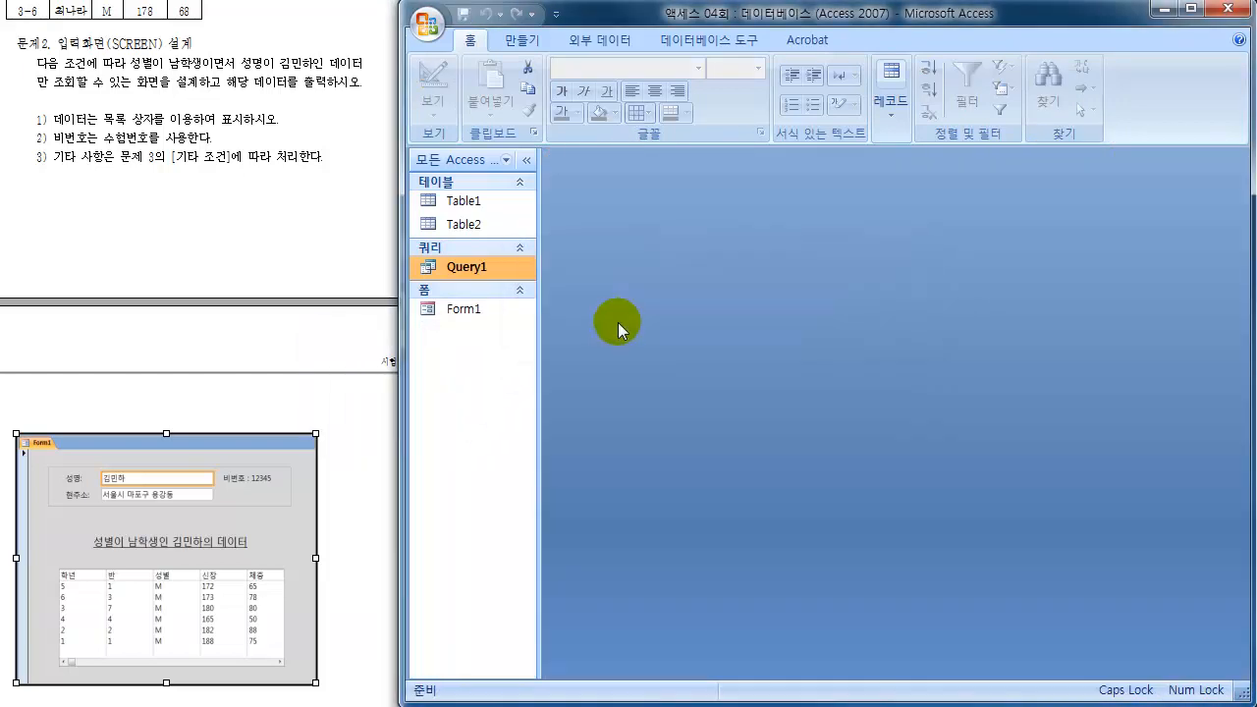
Step: Open Form1 and switch it to Design view
double_click(465, 312)
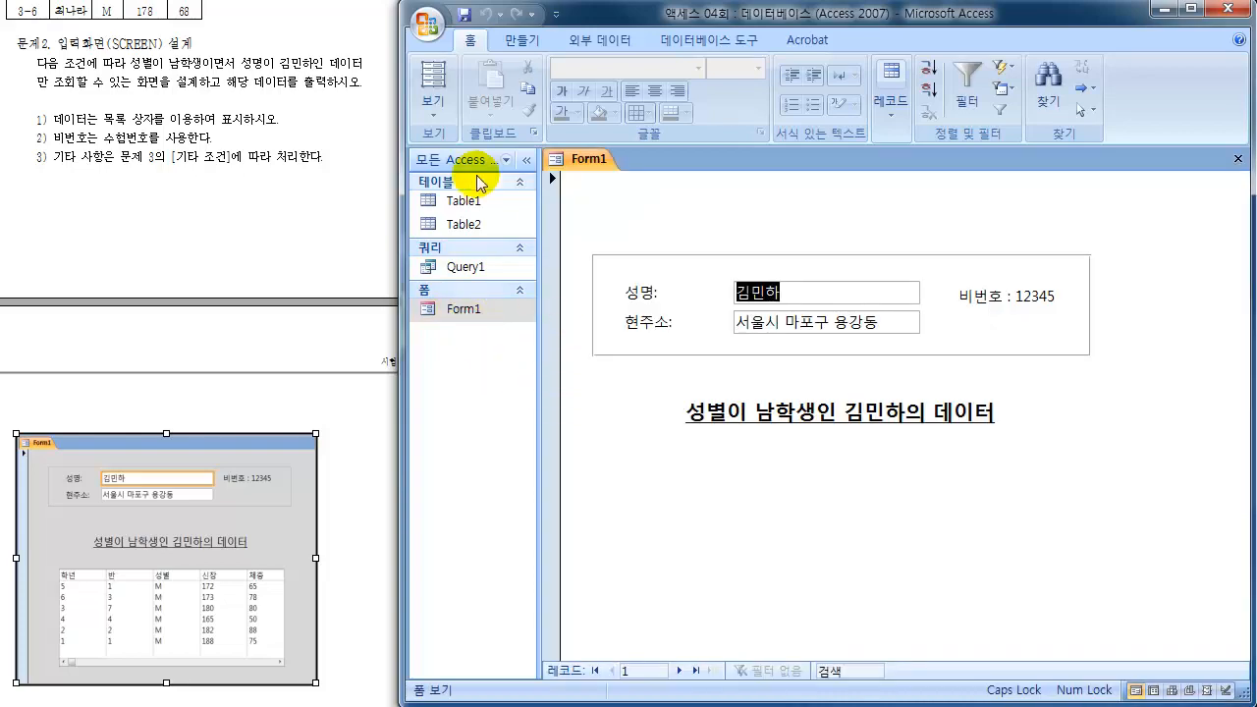
left_click(431, 108)
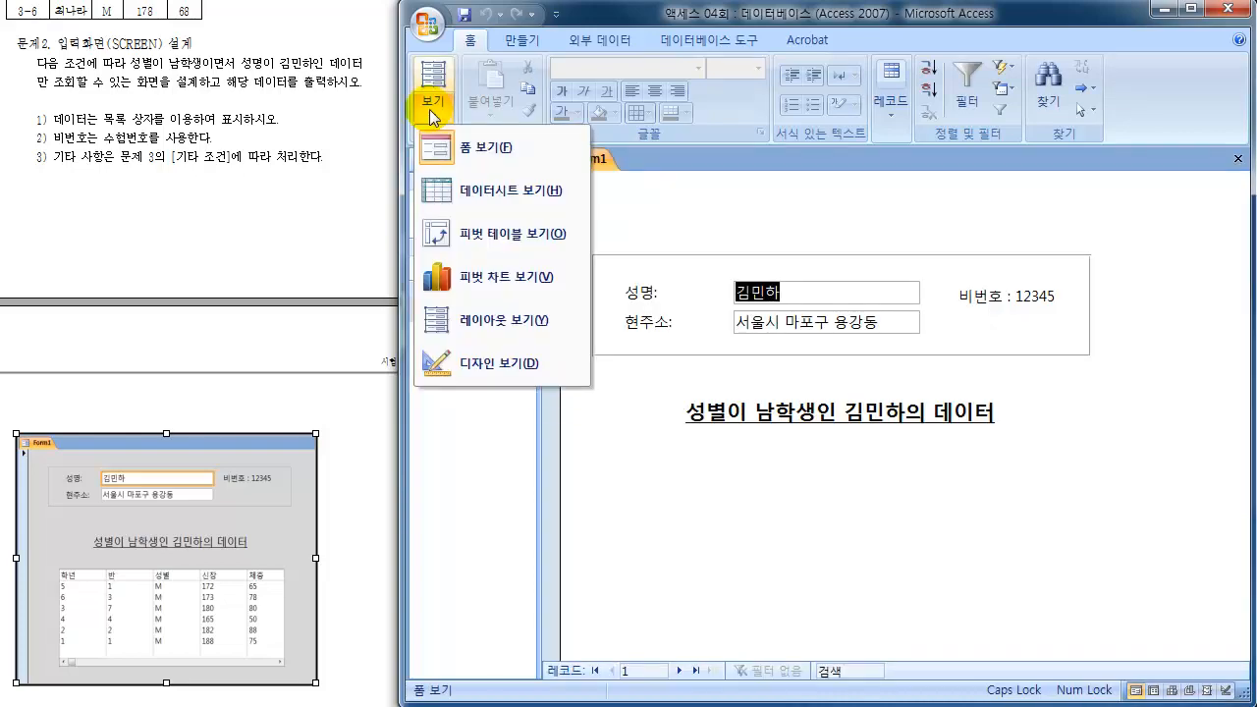
left_click(484, 365)
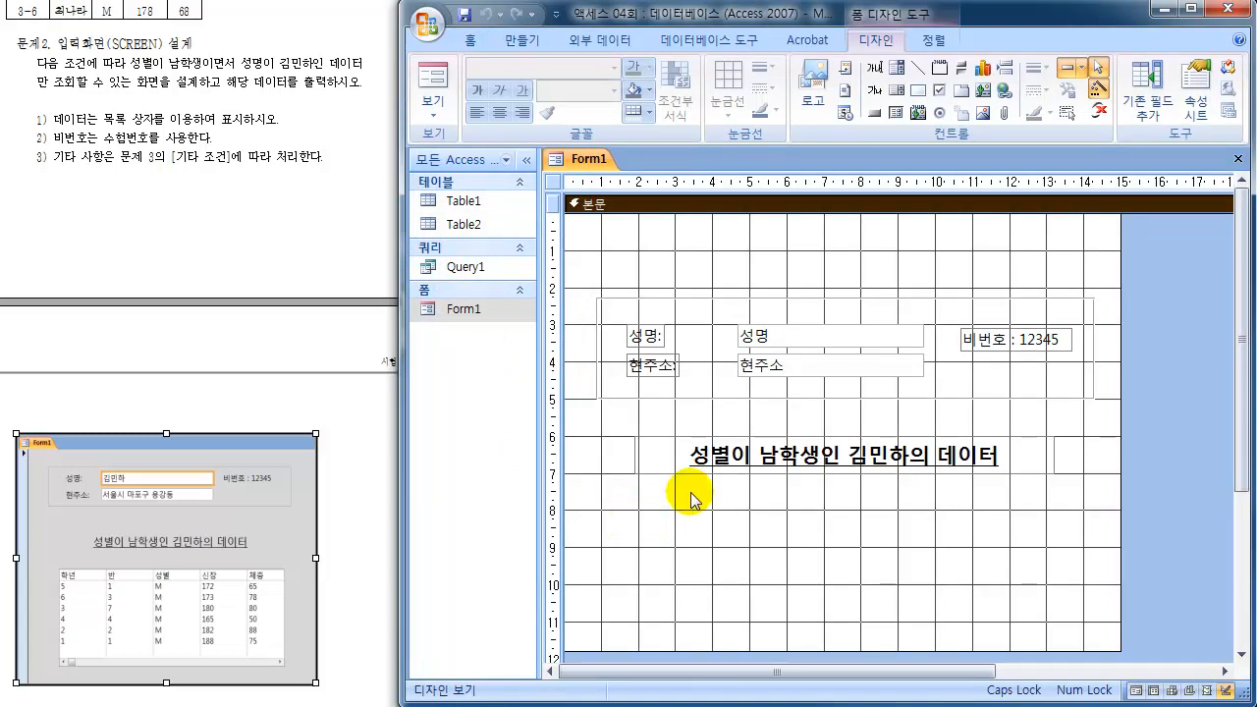
Step: Draw a list box about 13.4 cm wide and 2.9 cm tall below the form's underlined heading
left_click(898, 92)
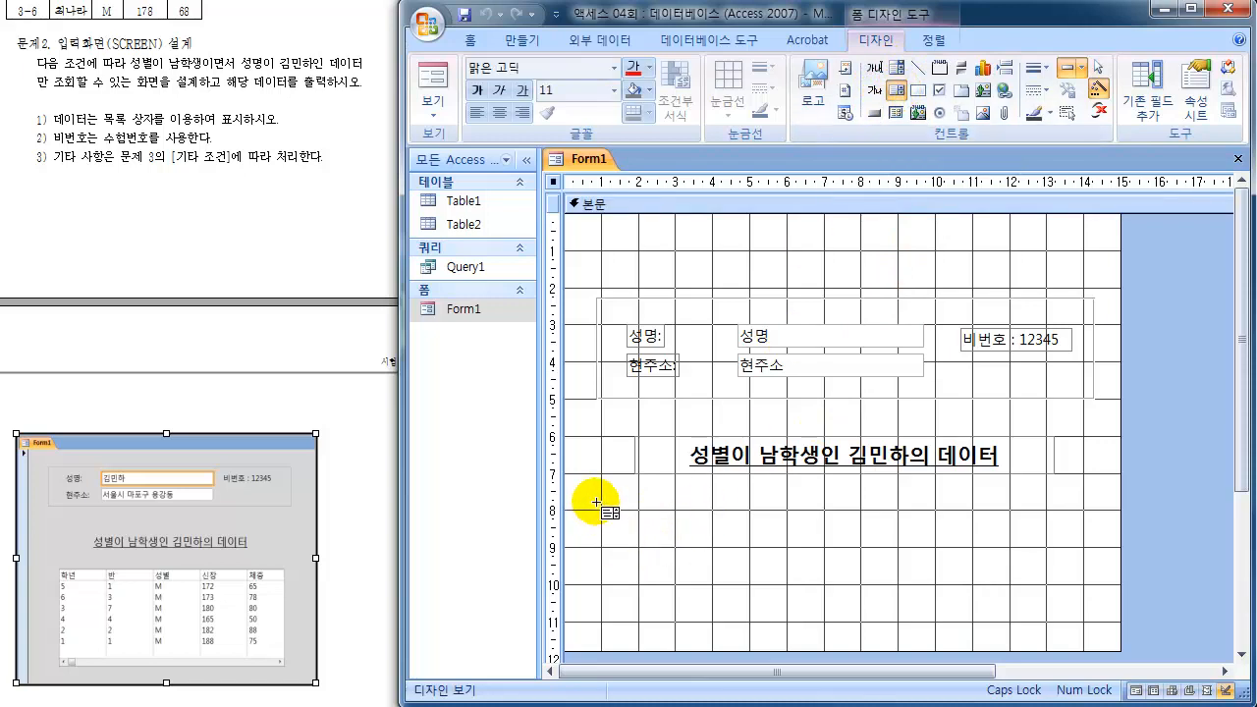
left_click_drag(596, 503, 1095, 610)
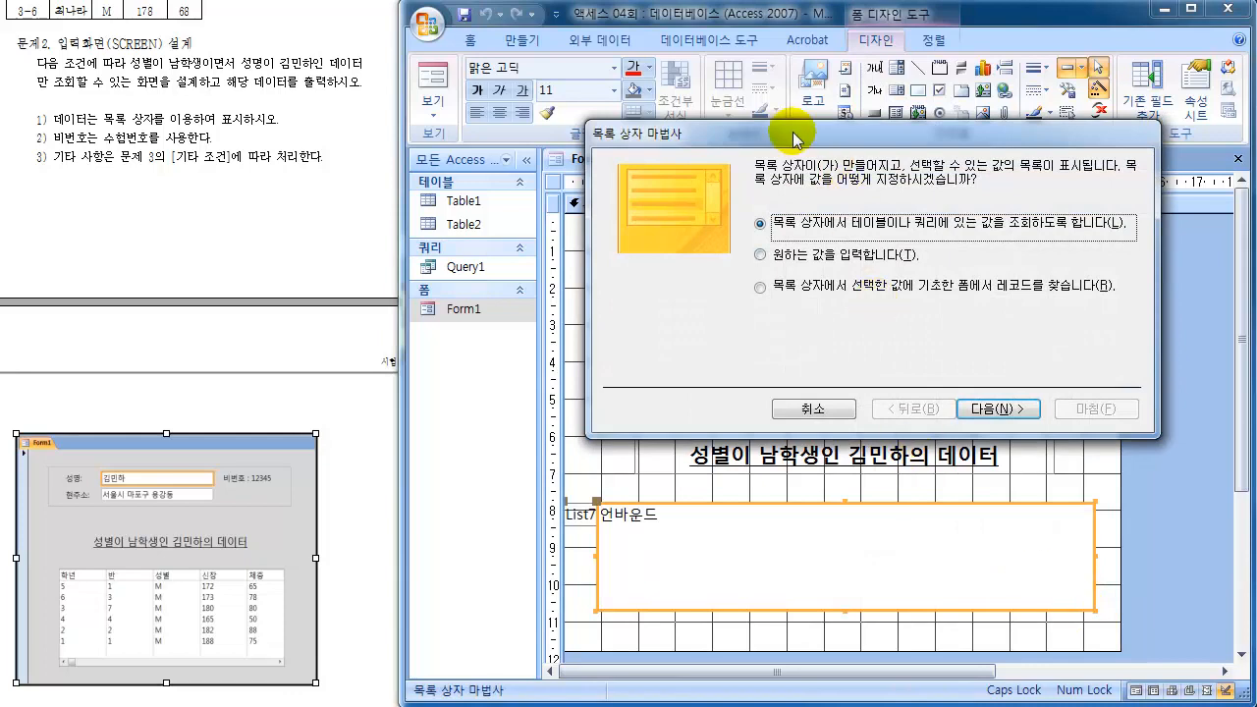
left_click_drag(795, 137, 599, 131)
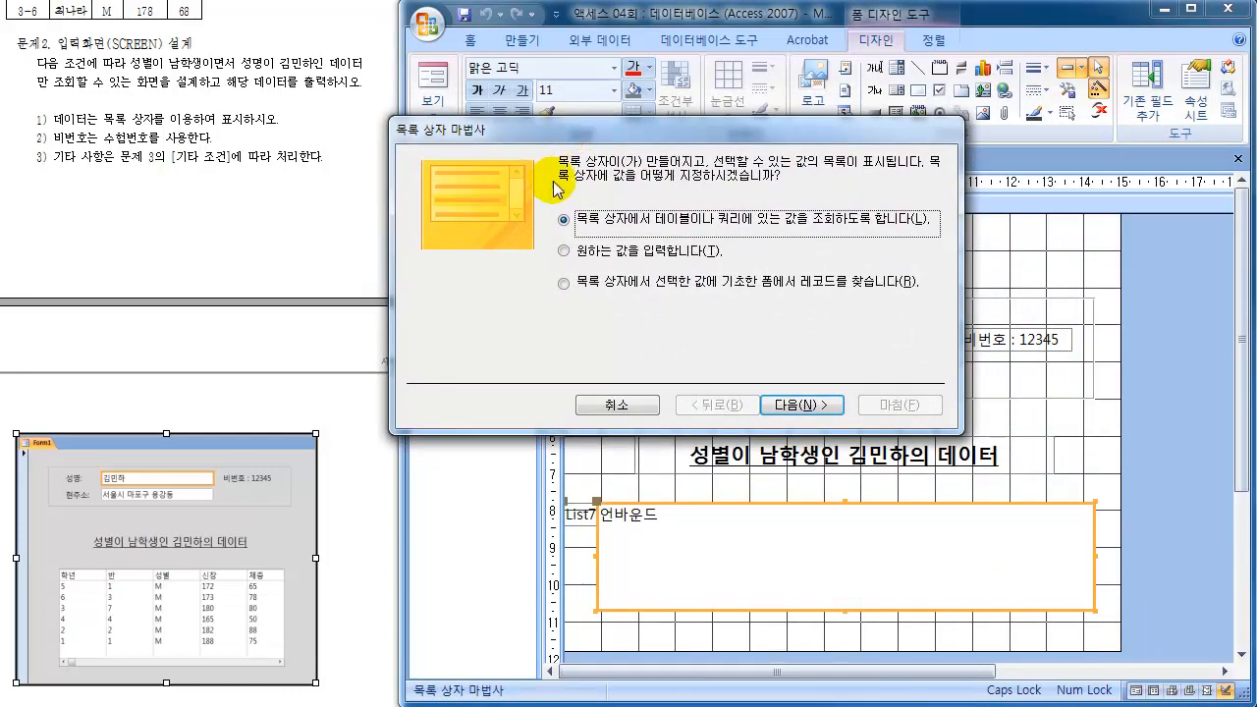
Step: Make the list box look up its values from the query Query1
left_click(797, 405)
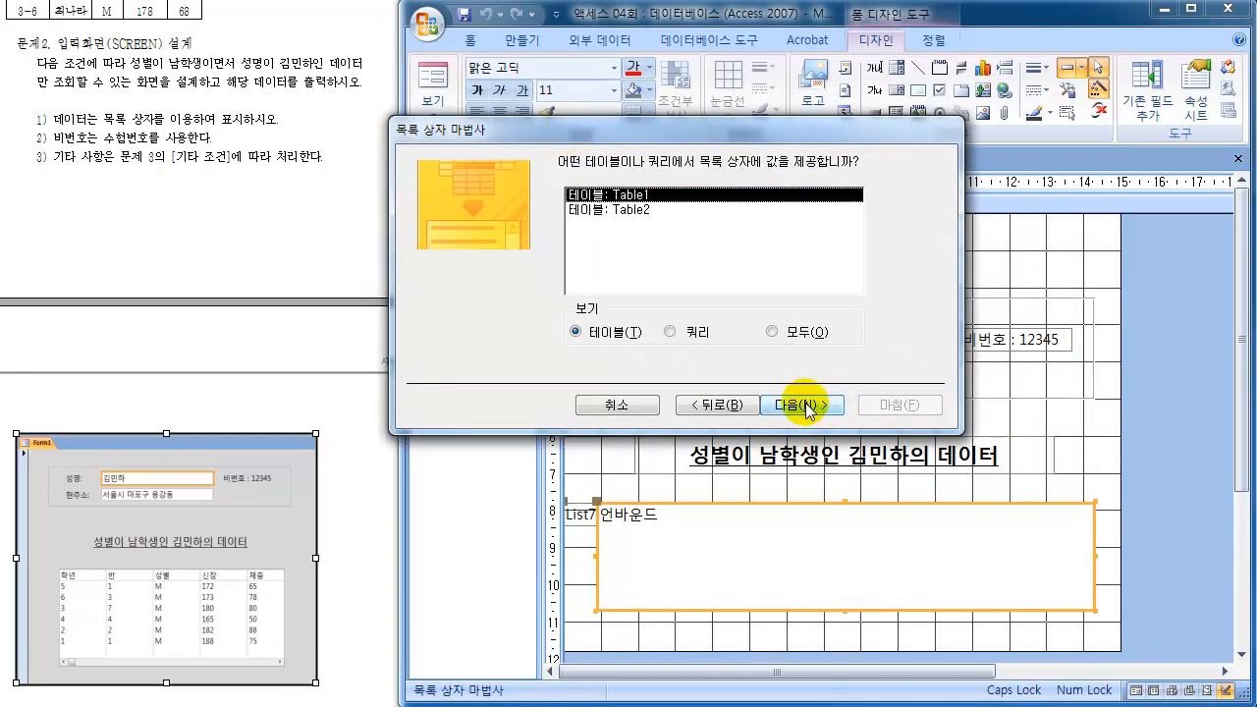
left_click(671, 332)
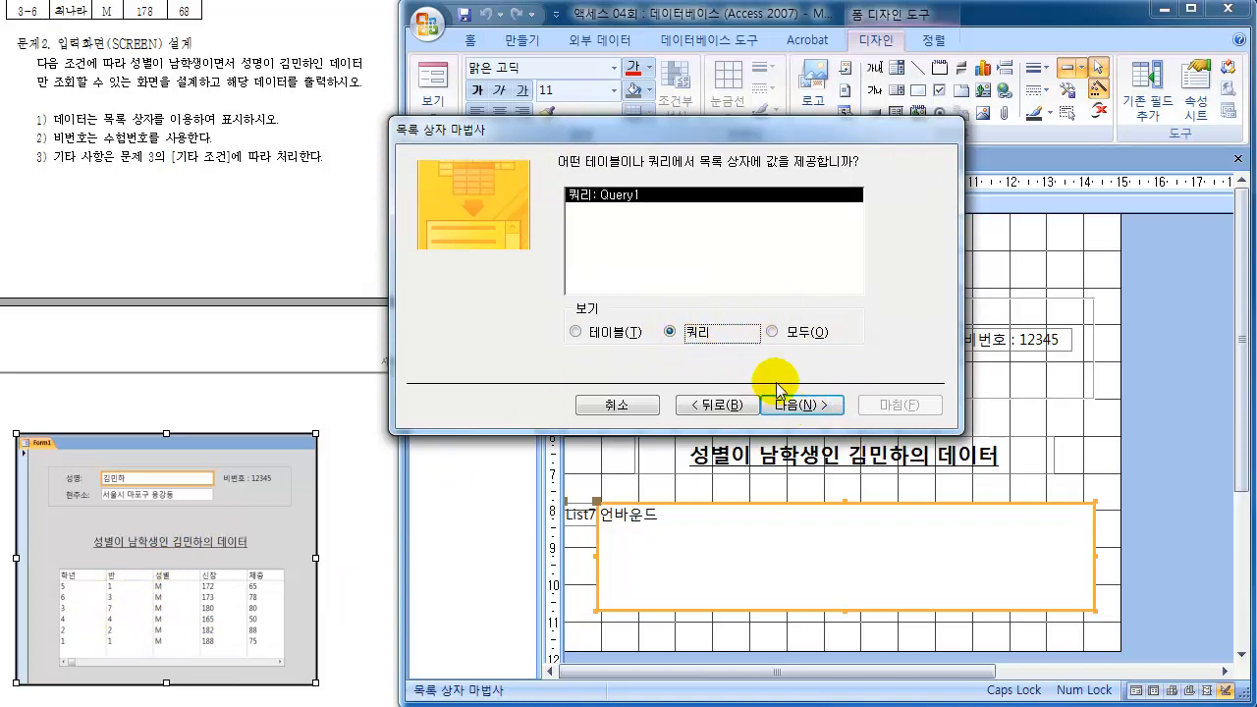
left_click(800, 404)
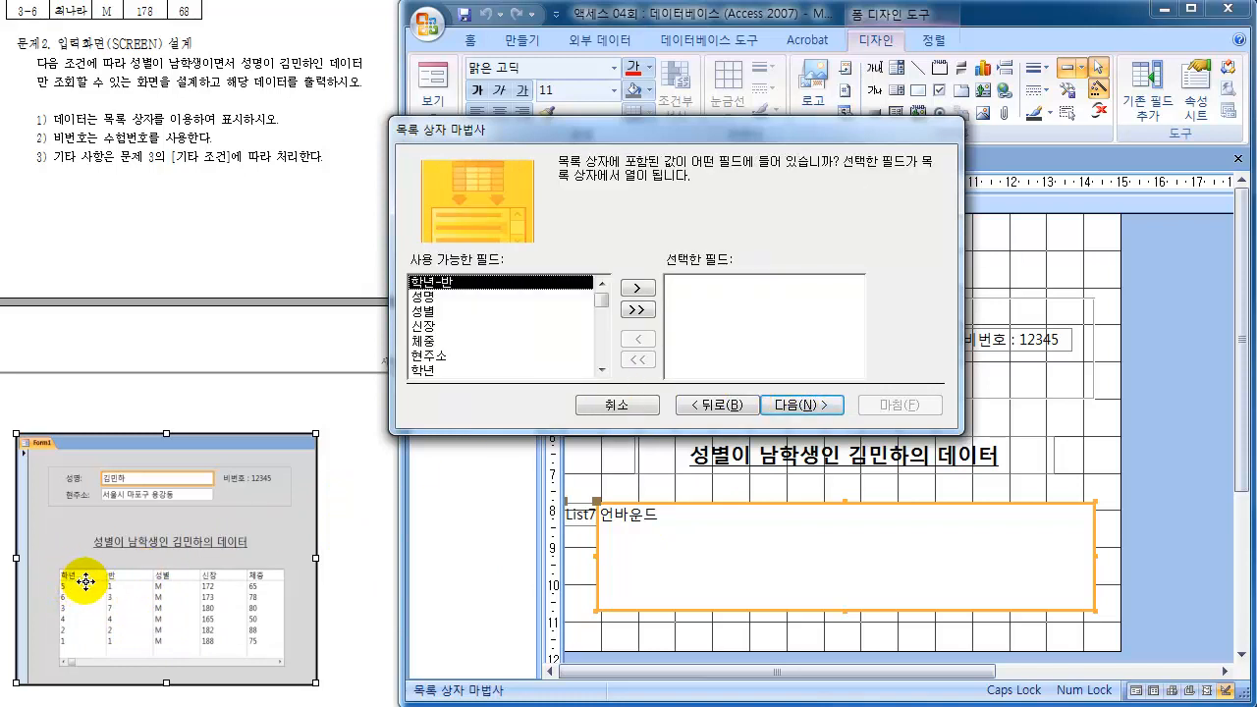
Step: Add the fields 학년, 반, 성별, 신장 and 체중 to the list box in that order
left_click(432, 371)
scroll(432, 375, "down", 1)
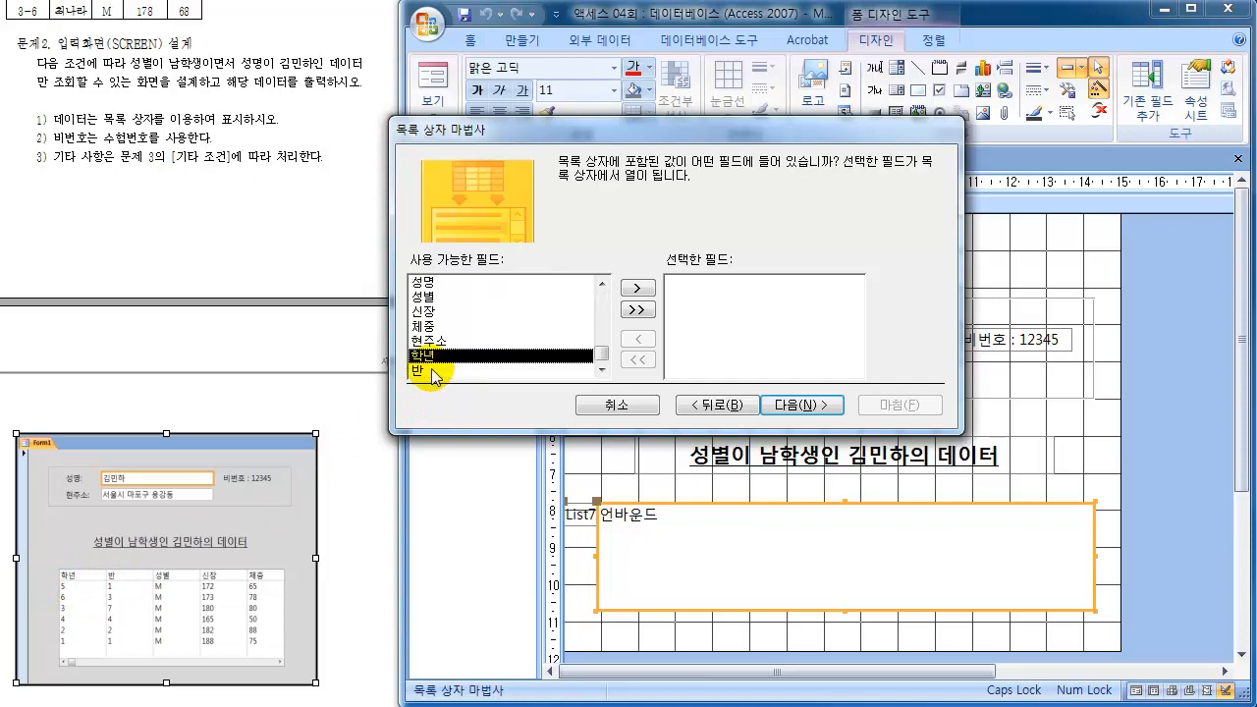
left_click(433, 371)
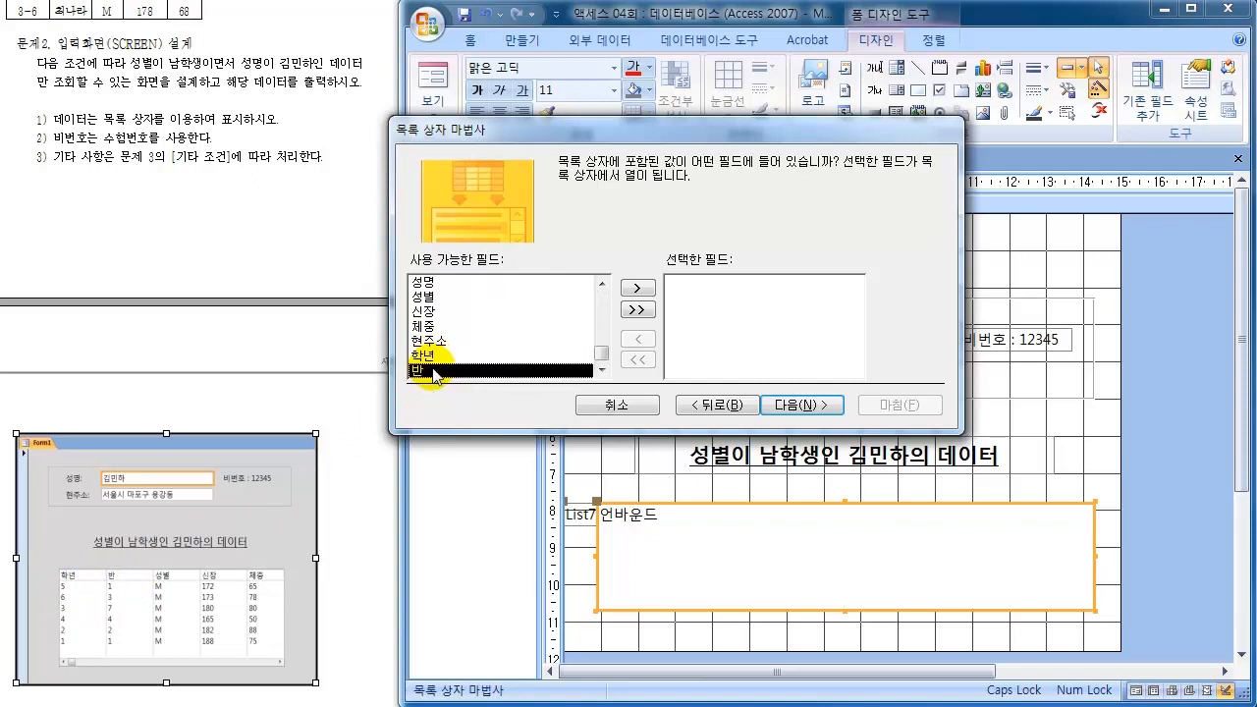
left_click(429, 355)
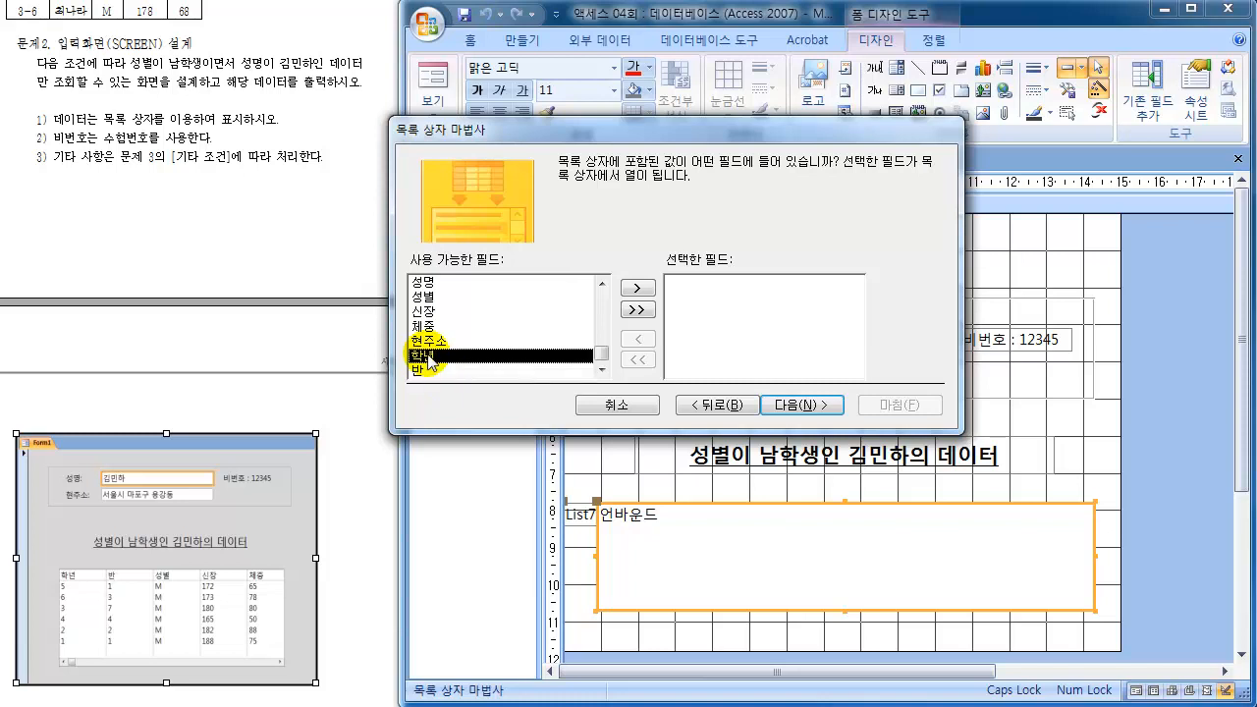
left_click(644, 293)
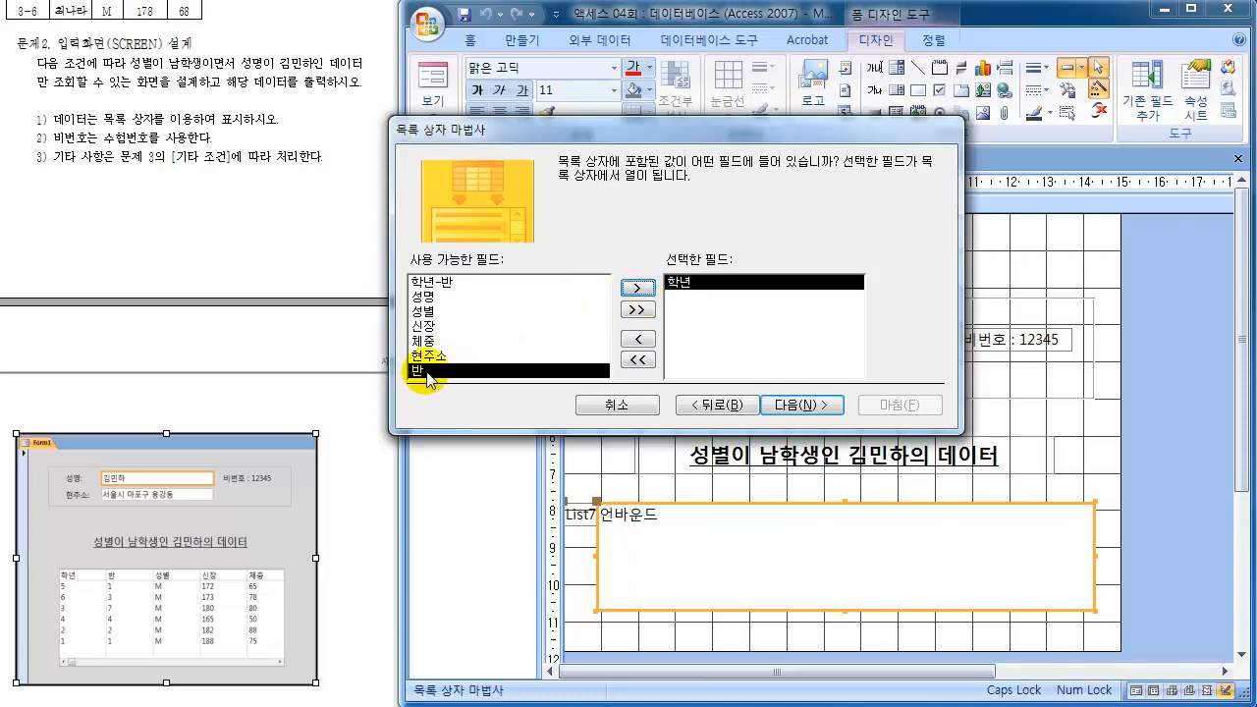
left_click(634, 290)
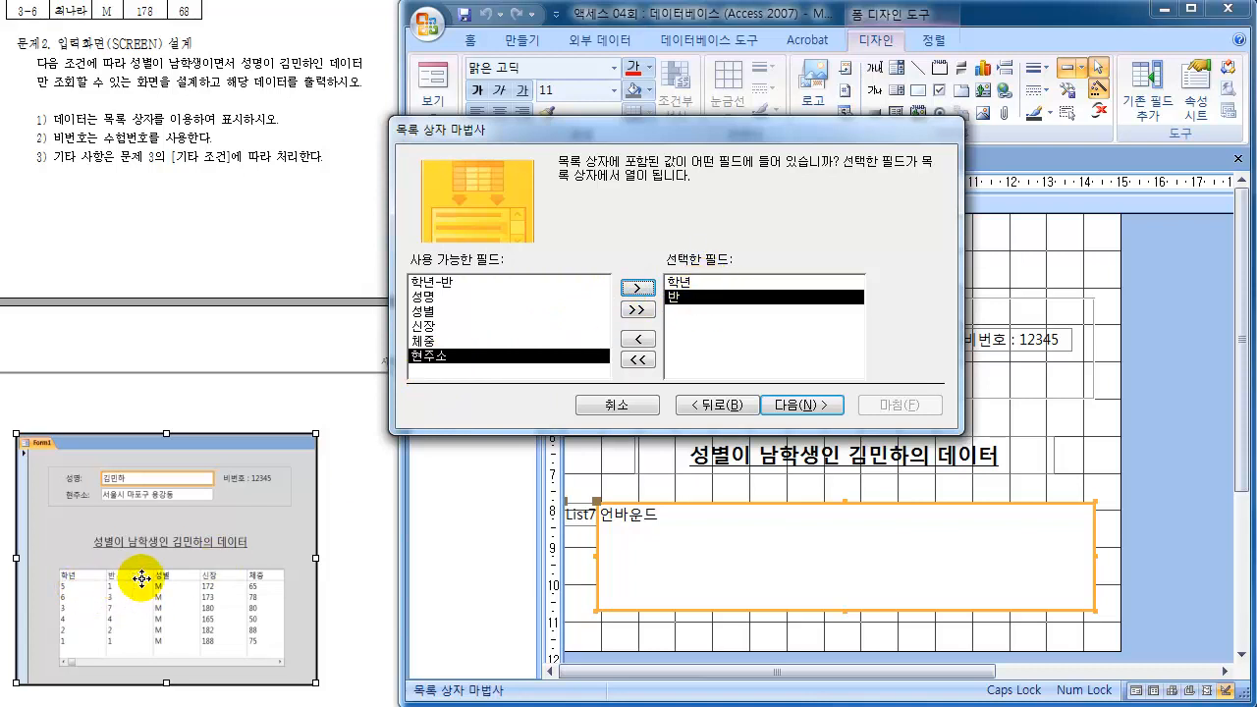
left_click(424, 311)
left_click(643, 289)
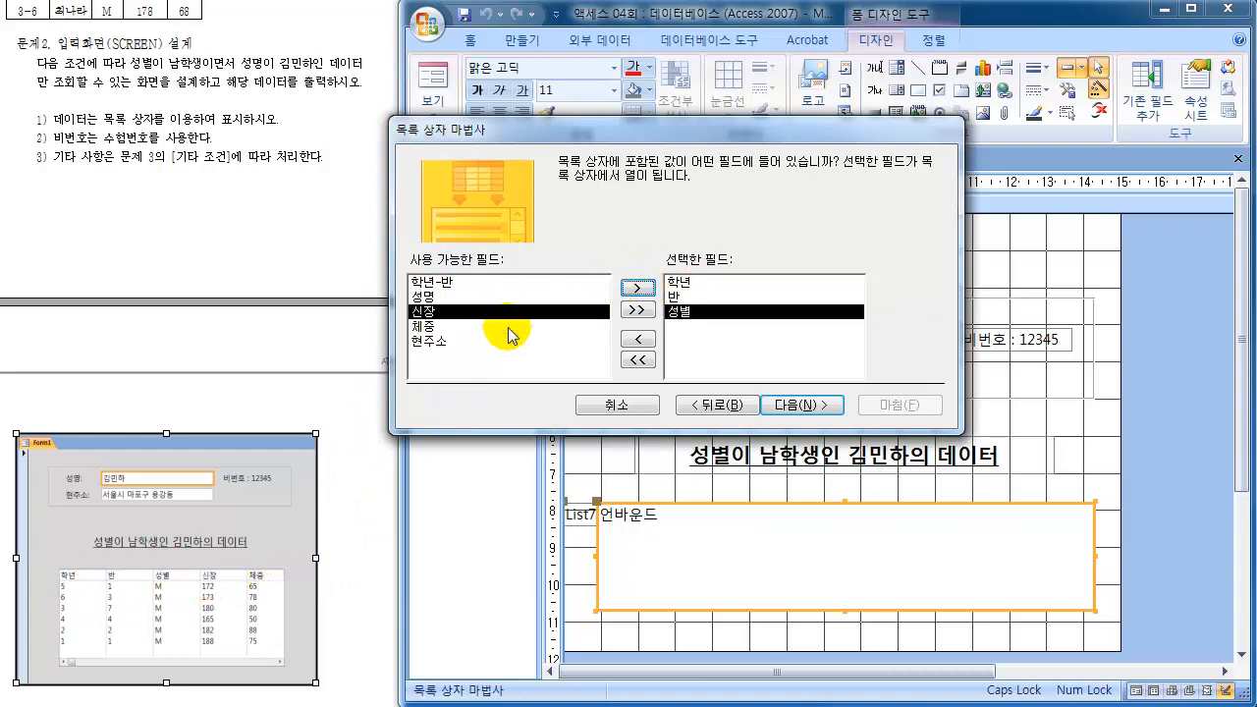
left_click(639, 289)
left_click(639, 288)
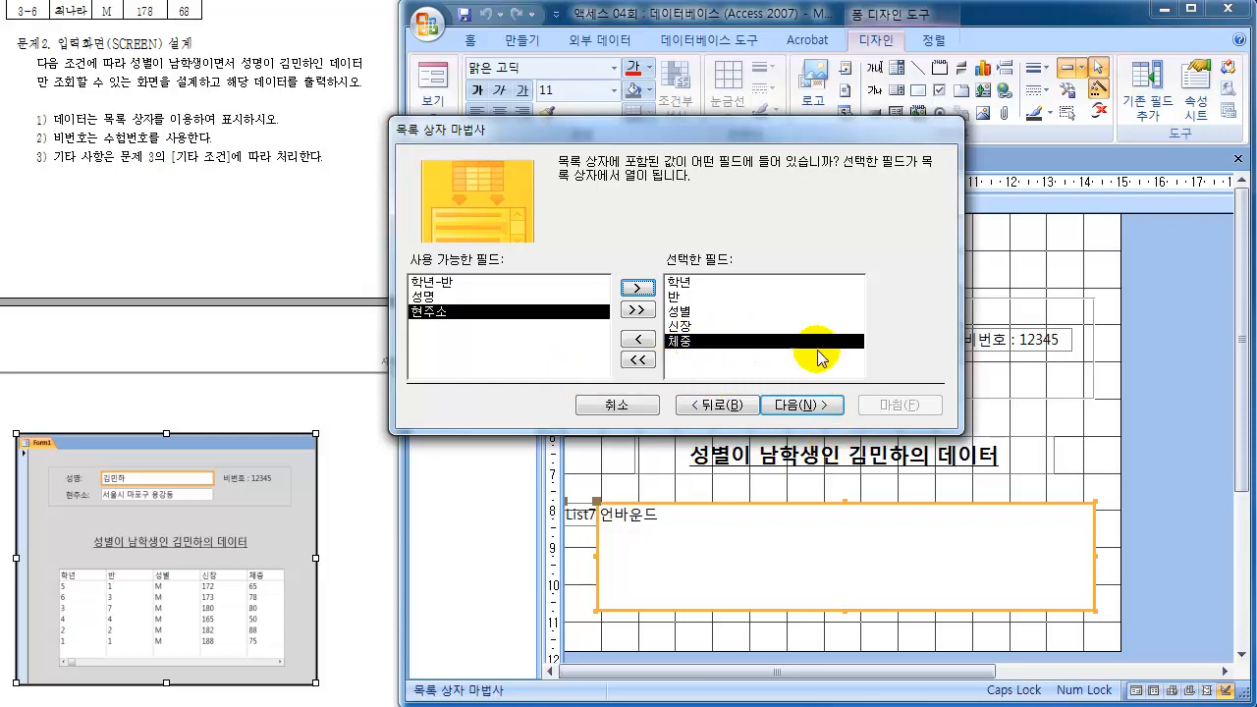
left_click(816, 407)
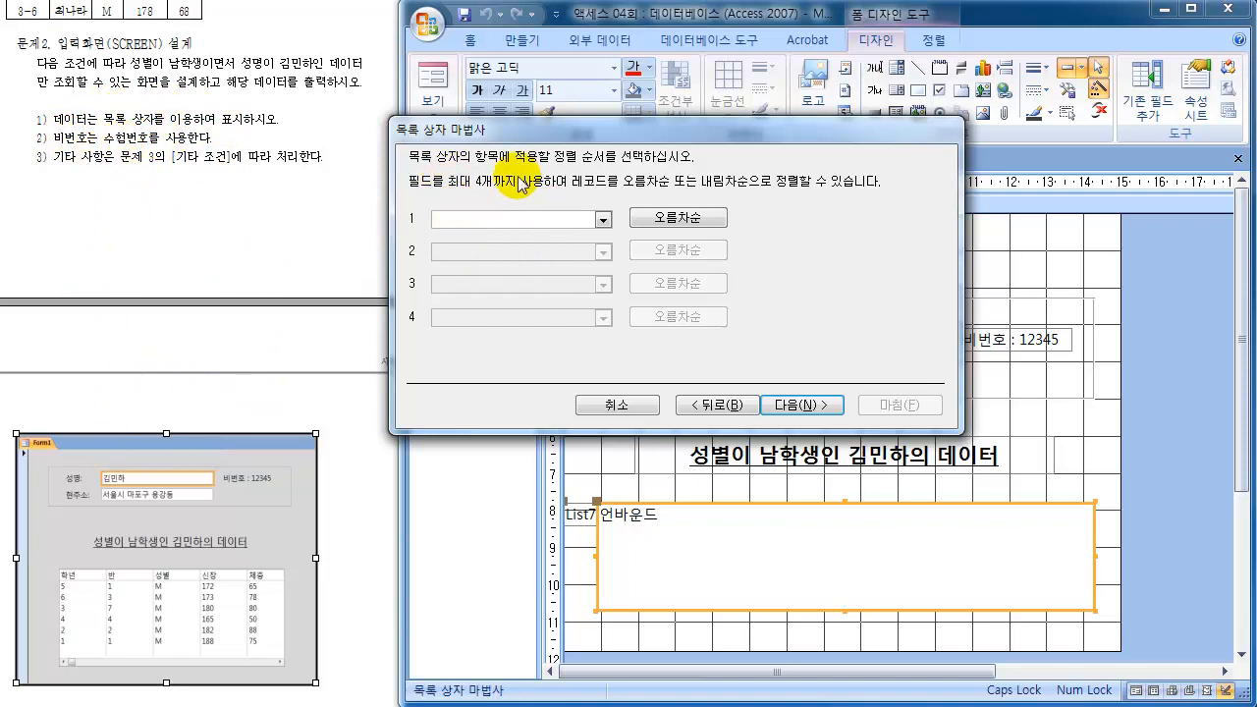
Step: Finish the list box without sorting, with default column widths, 학년 as the value column and label, and the value kept for later use
left_click(789, 404)
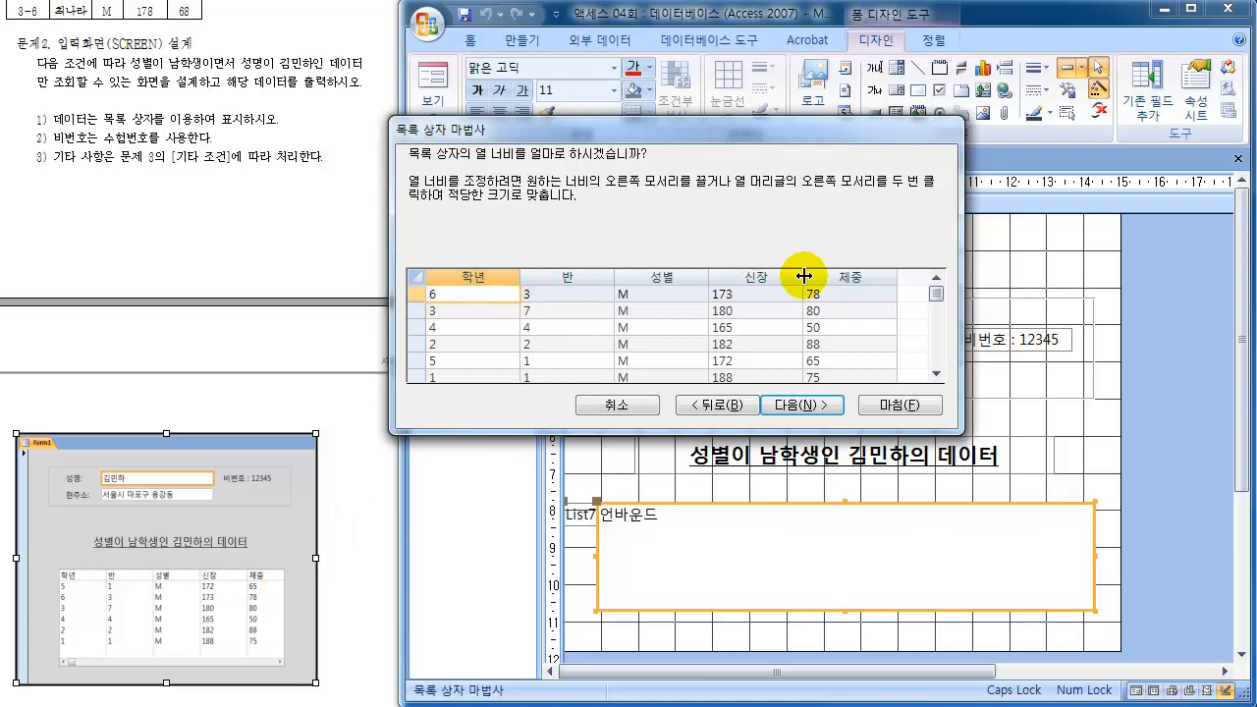
left_click(802, 410)
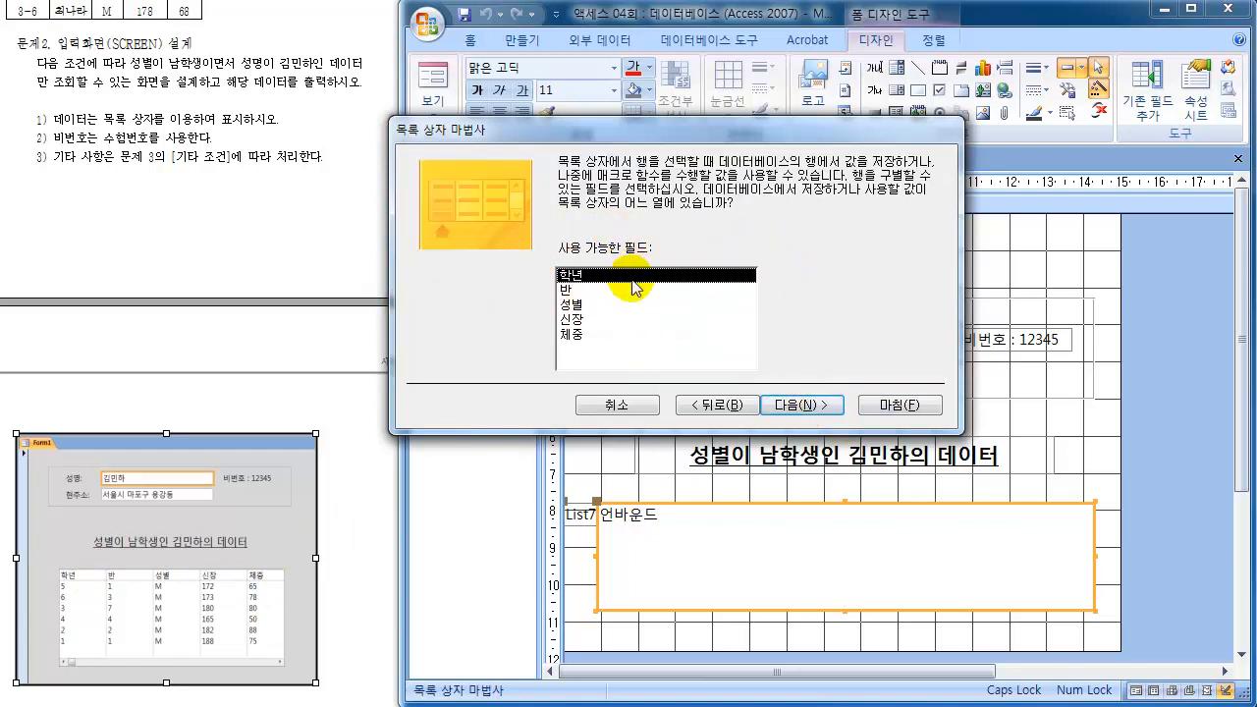
left_click(797, 404)
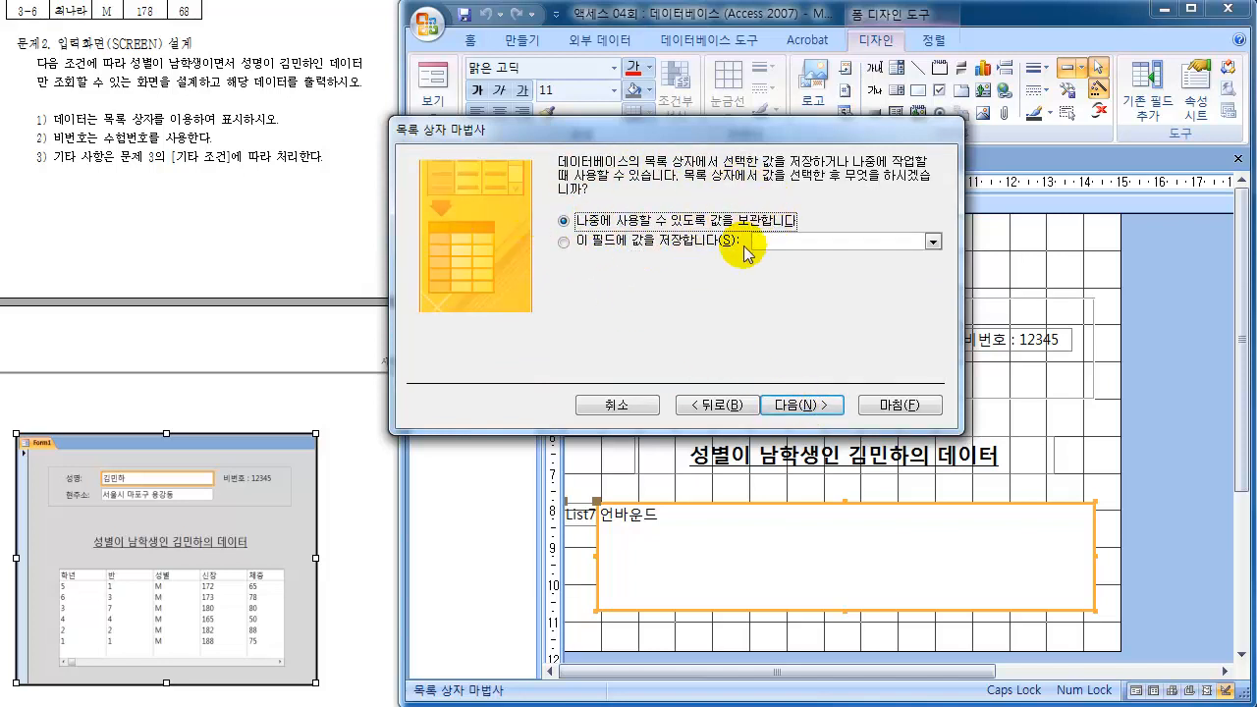
left_click(793, 403)
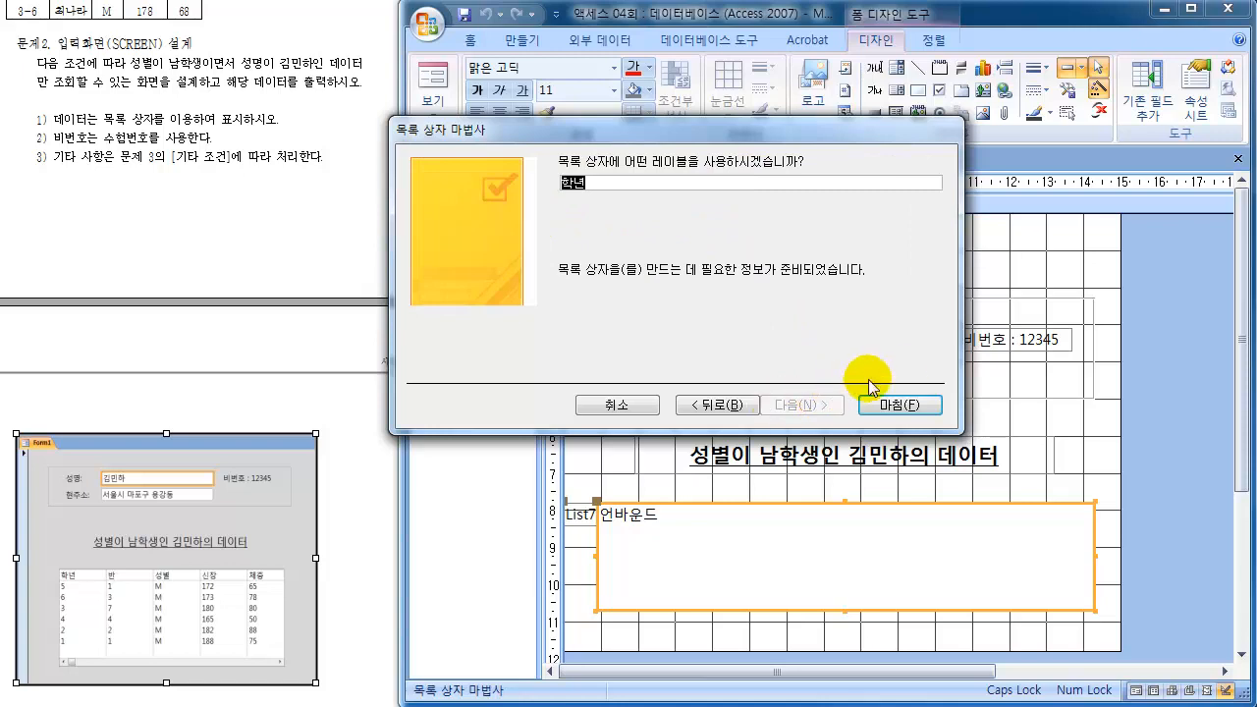
left_click(891, 403)
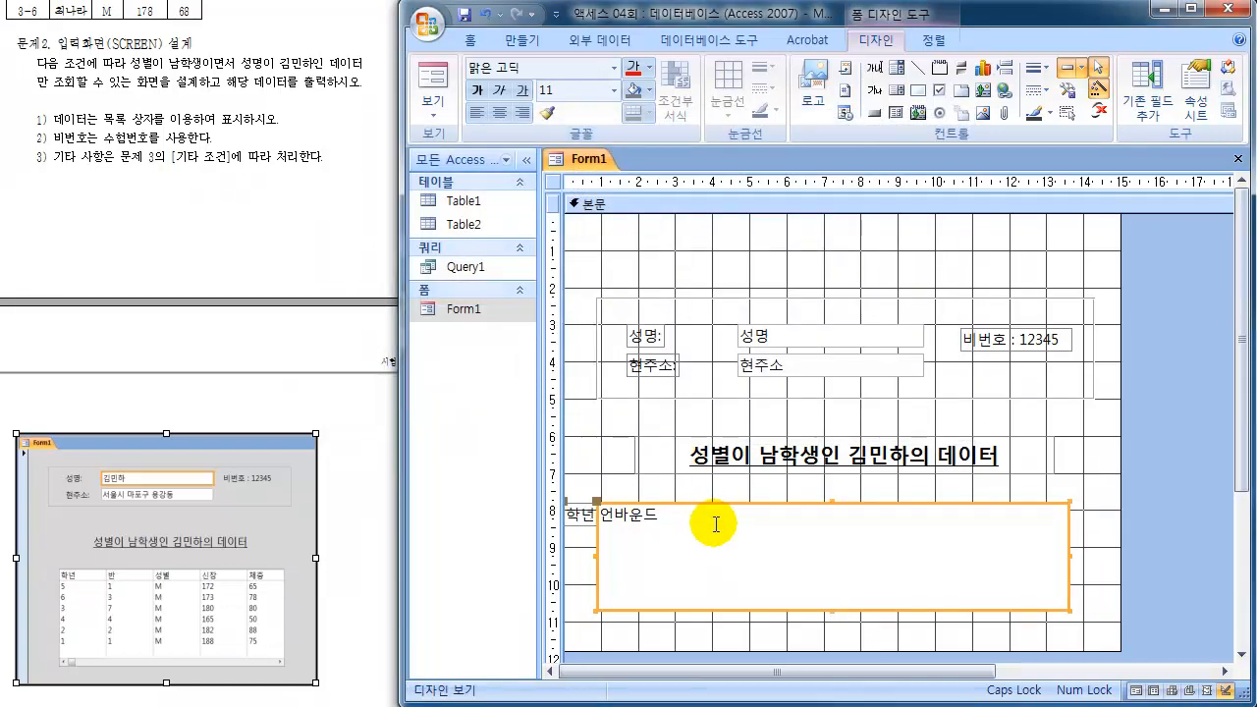
Step: Delete the list box's attached 학년 label and show the form in Form view
left_click(577, 511)
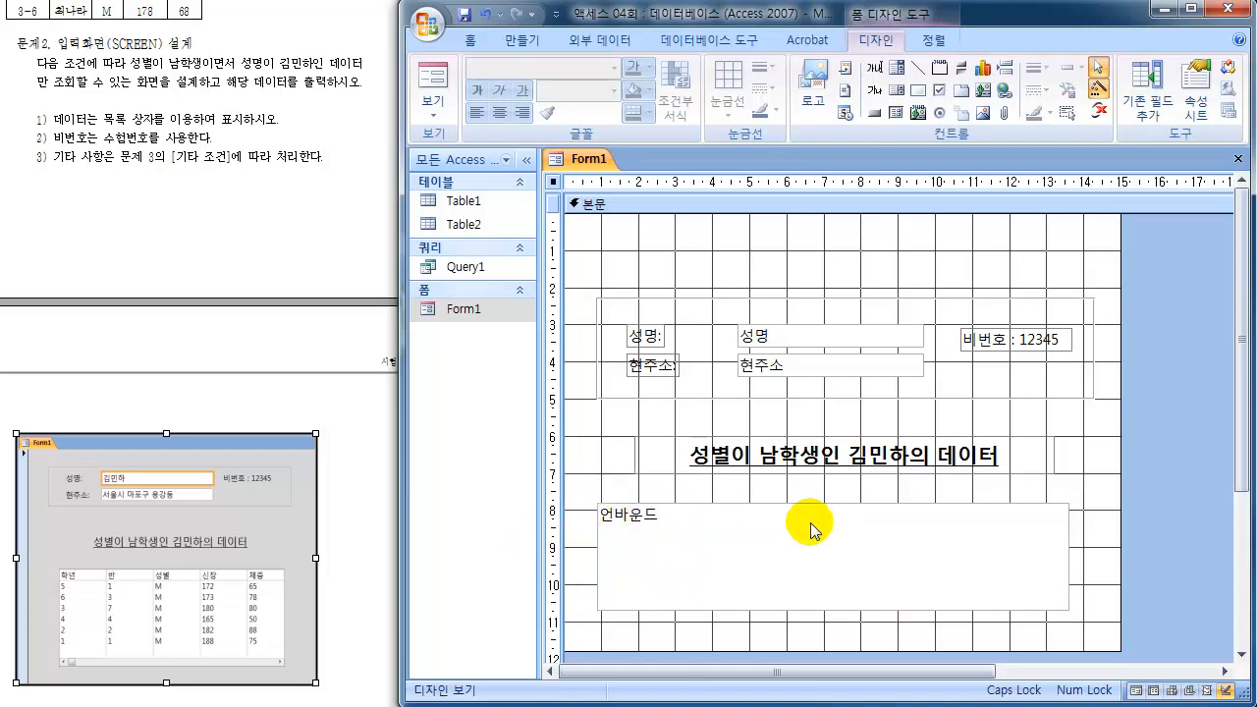
left_click(677, 529)
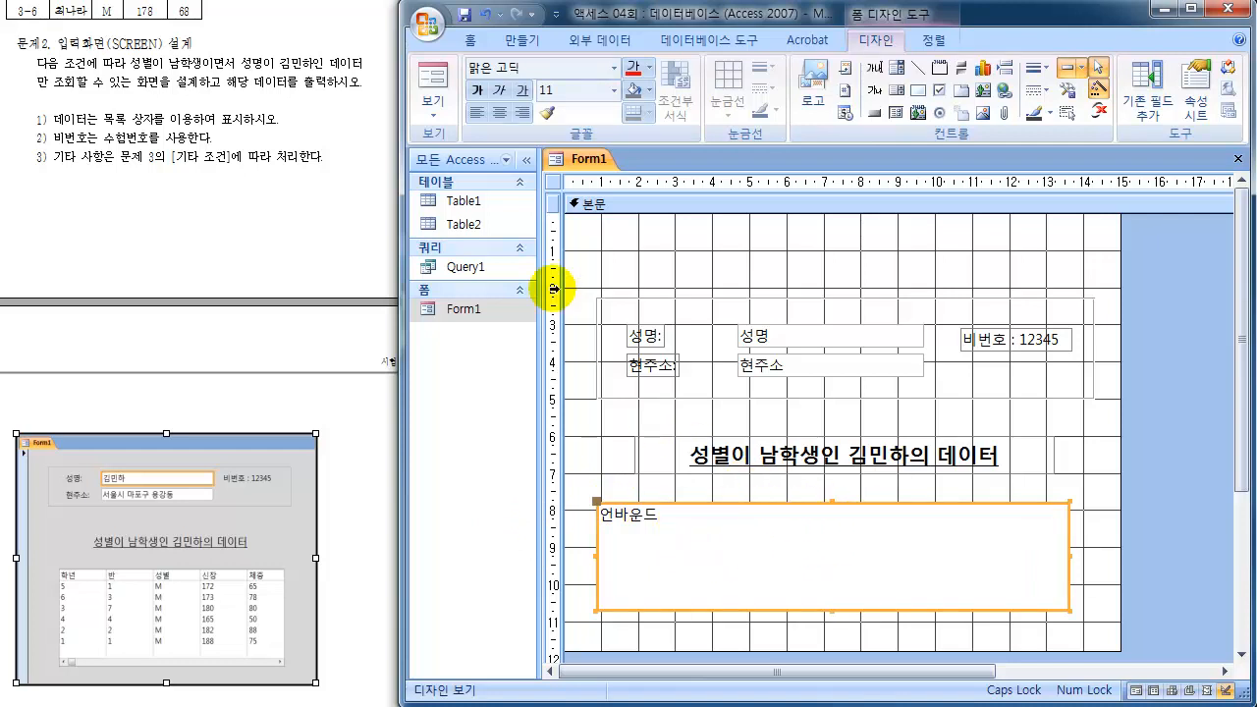
left_click(433, 79)
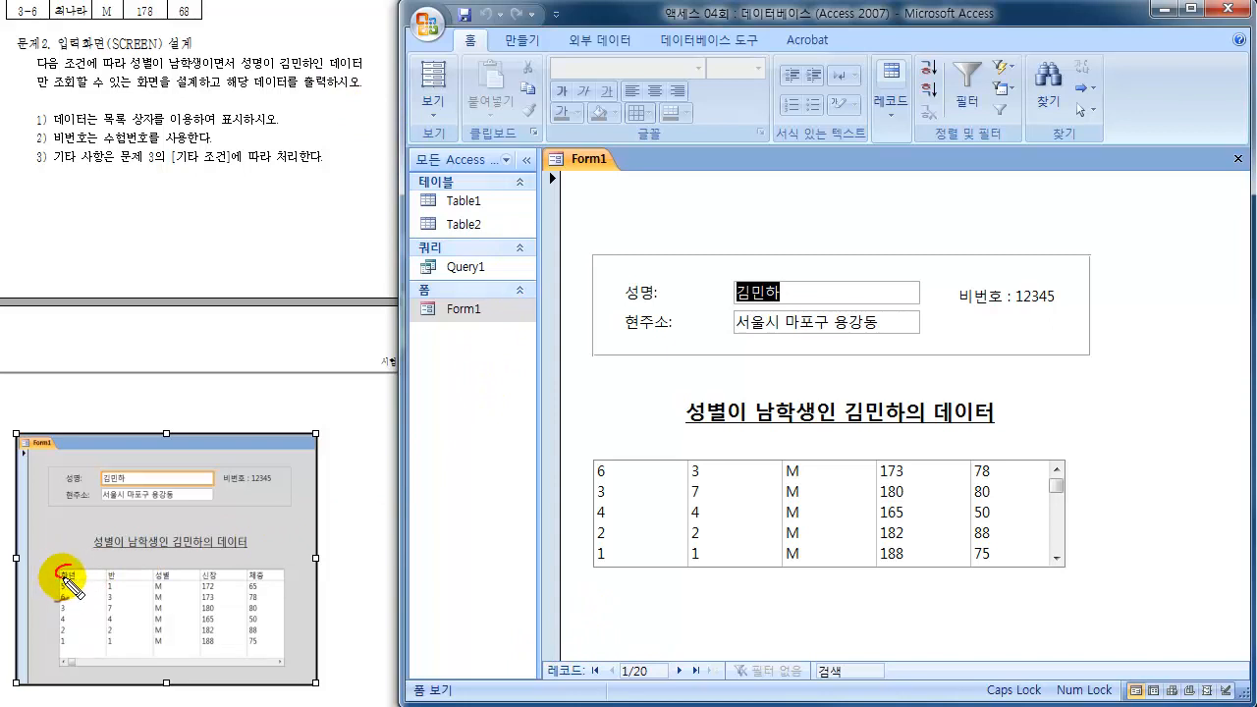
mouse_move(65, 577)
left_mouse_down()
mouse_move(275, 567)
mouse_move(100, 560)
mouse_move(116, 575)
left_mouse_up()
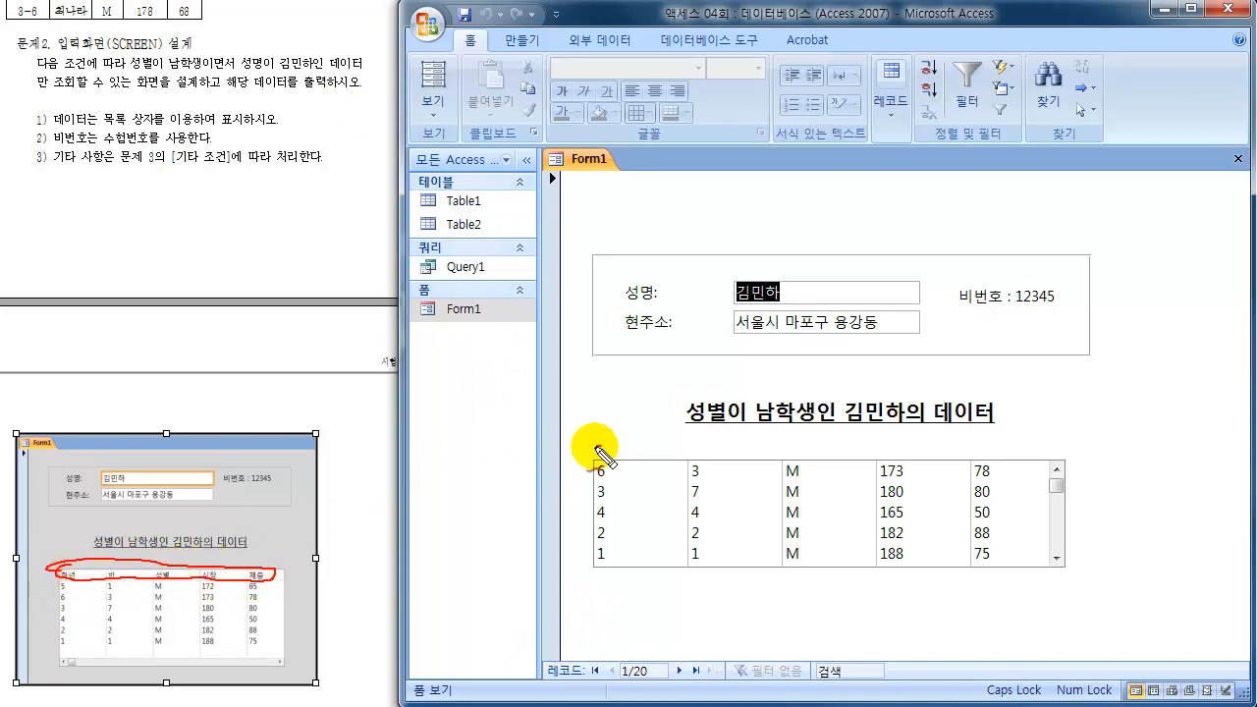
mouse_move(597, 450)
left_mouse_down()
mouse_move(1032, 462)
mouse_move(950, 439)
mouse_move(667, 421)
mouse_move(598, 443)
mouse_move(805, 417)
mouse_move(1041, 439)
mouse_move(1058, 422)
mouse_move(1078, 438)
mouse_move(1074, 418)
mouse_move(1106, 426)
mouse_move(1100, 452)
left_mouse_up()
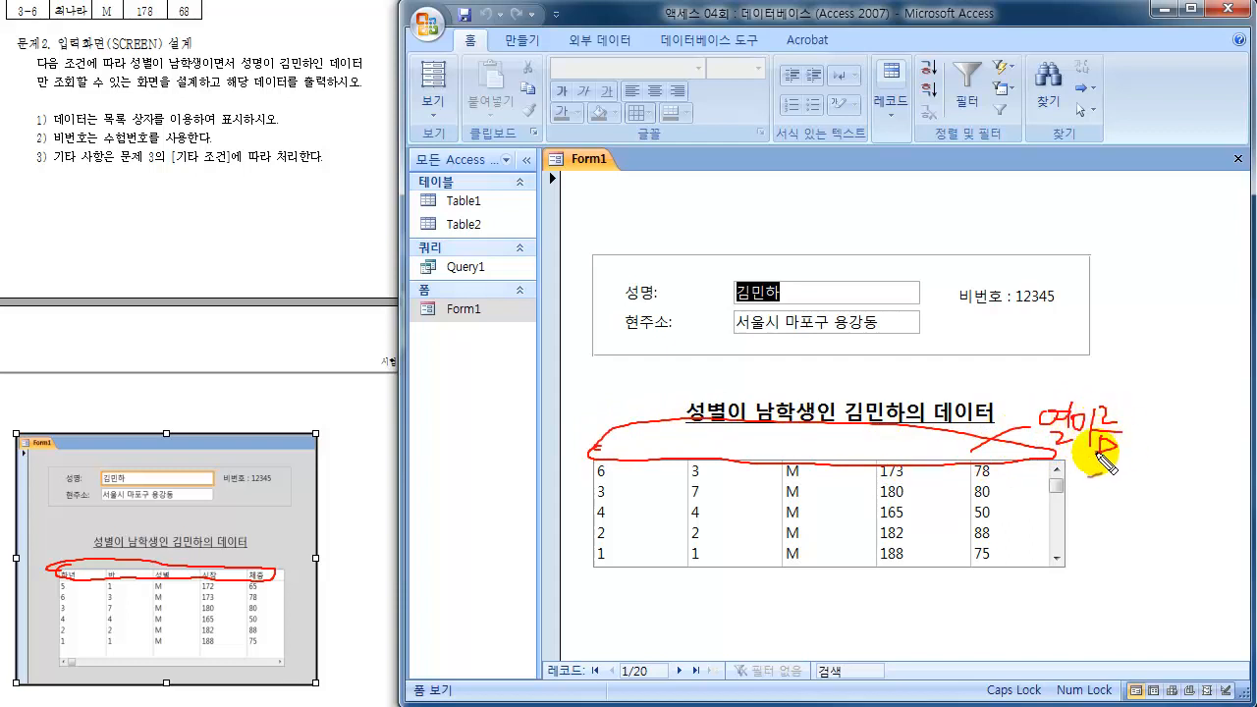
mouse_move(591, 470)
left_mouse_down()
mouse_move(572, 525)
mouse_move(595, 581)
left_mouse_up()
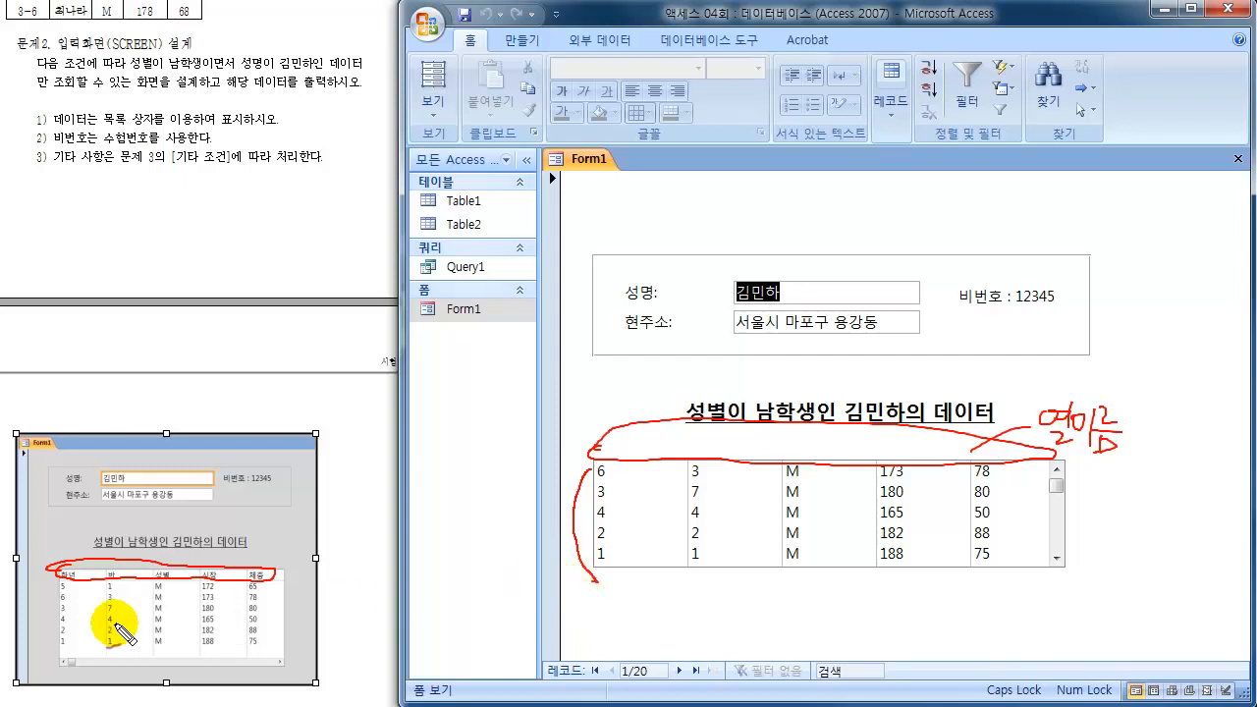
left_click_drag(49, 596, 49, 631)
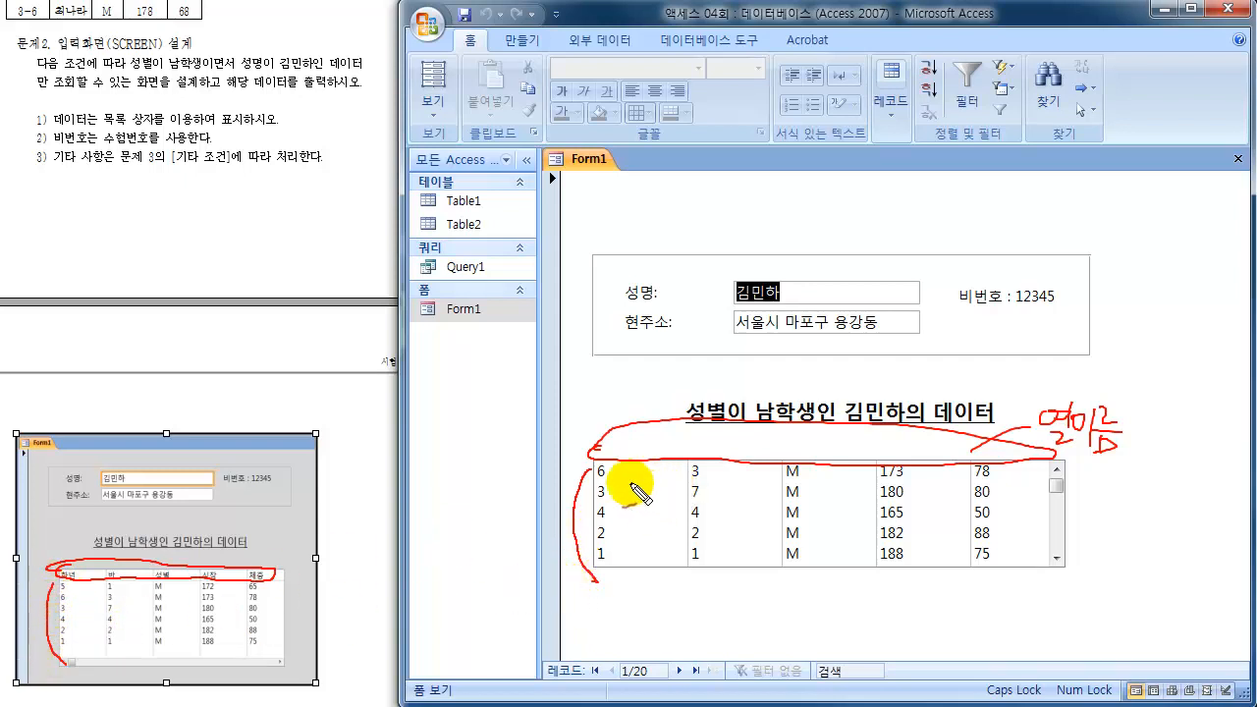
mouse_move(589, 477)
left_mouse_down()
mouse_move(584, 576)
mouse_move(589, 478)
mouse_move(599, 573)
mouse_move(592, 469)
mouse_move(597, 580)
mouse_move(583, 507)
left_mouse_up()
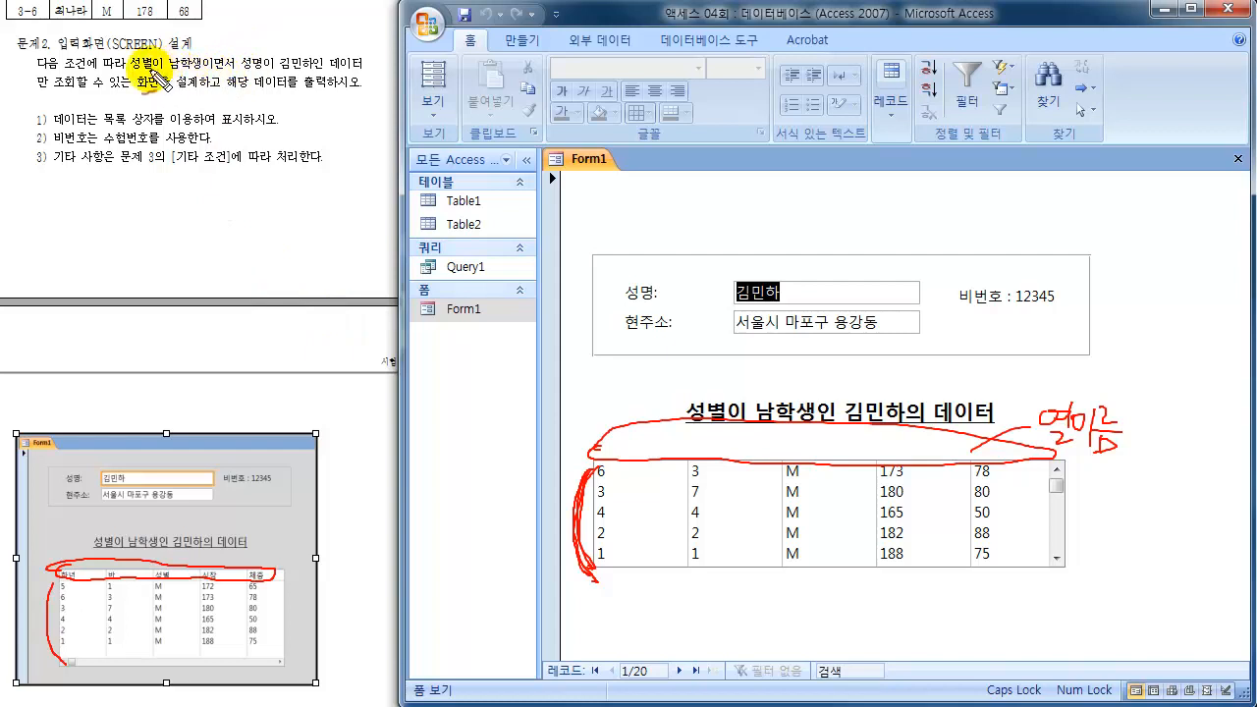
mouse_move(140, 68)
left_mouse_down()
mouse_move(198, 68)
mouse_move(154, 53)
mouse_move(152, 73)
left_mouse_up()
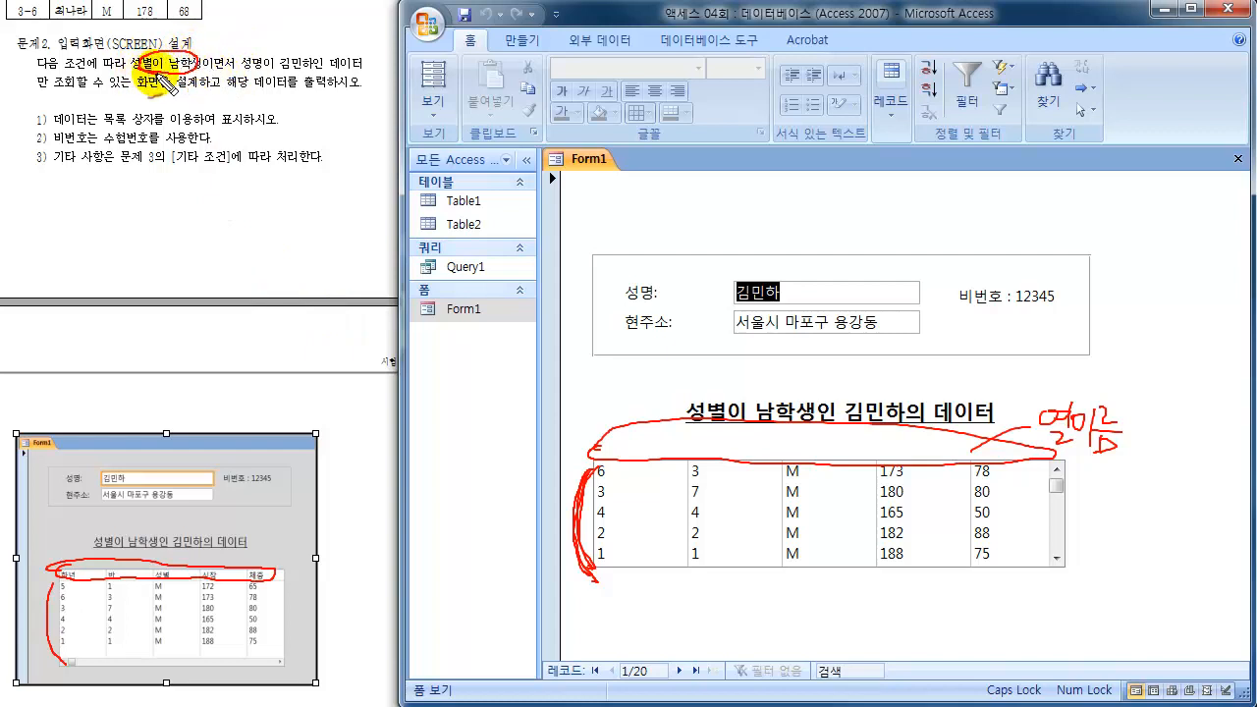
mouse_move(248, 64)
left_mouse_down()
mouse_move(282, 73)
mouse_move(320, 56)
mouse_move(258, 72)
mouse_move(201, 44)
left_mouse_up()
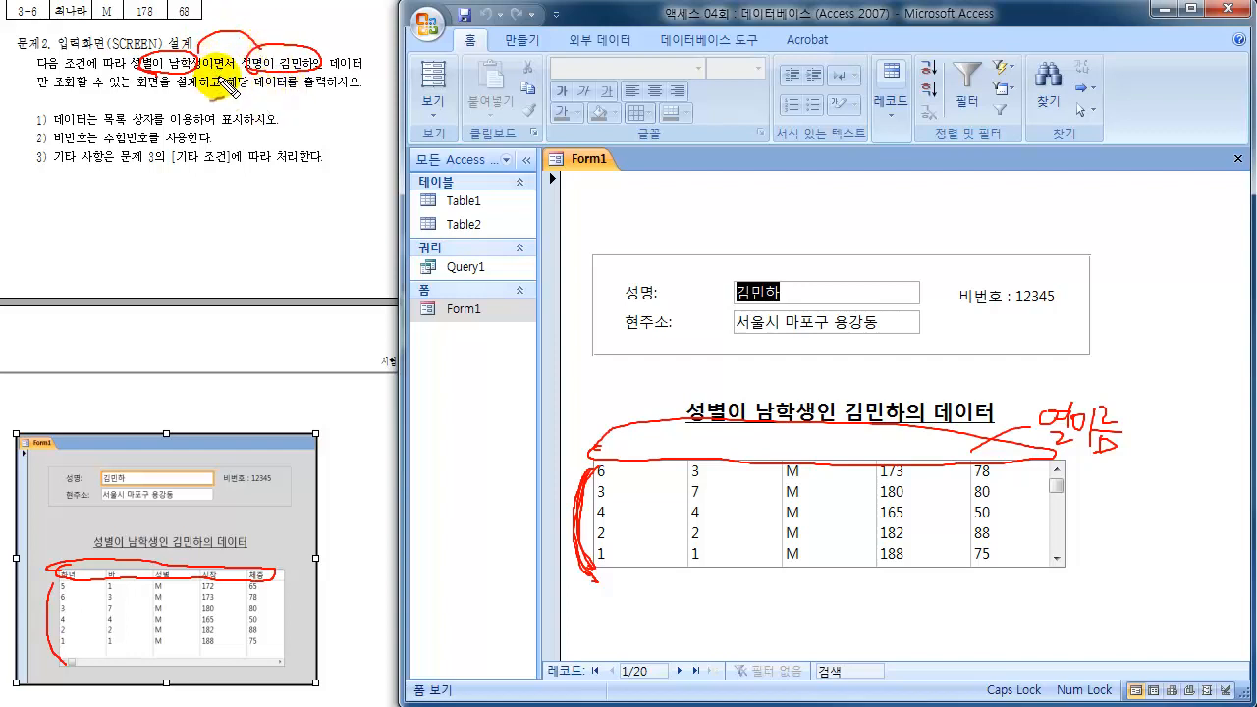
left_click_drag(284, 586, 291, 665)
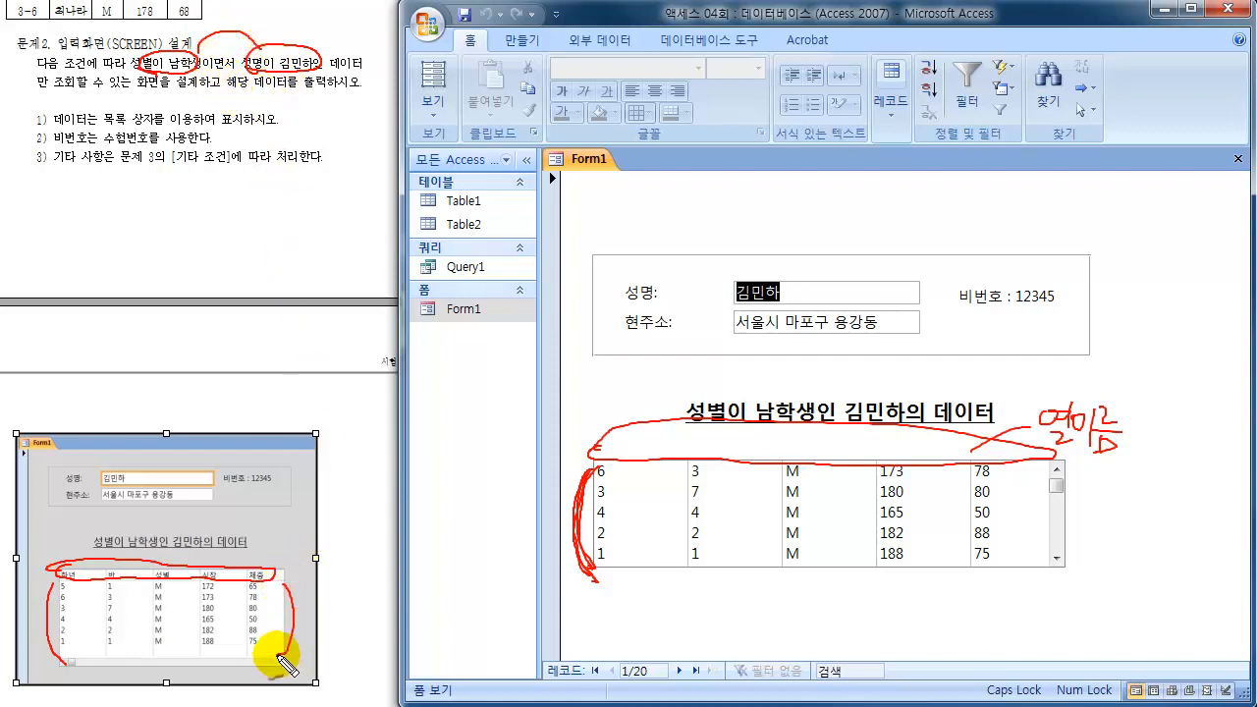
mouse_move(507, 484)
left_mouse_down()
mouse_move(568, 489)
mouse_move(550, 501)
left_mouse_up()
mouse_move(456, 468)
left_mouse_down()
mouse_move(461, 482)
mouse_move(499, 463)
mouse_move(514, 482)
left_mouse_up()
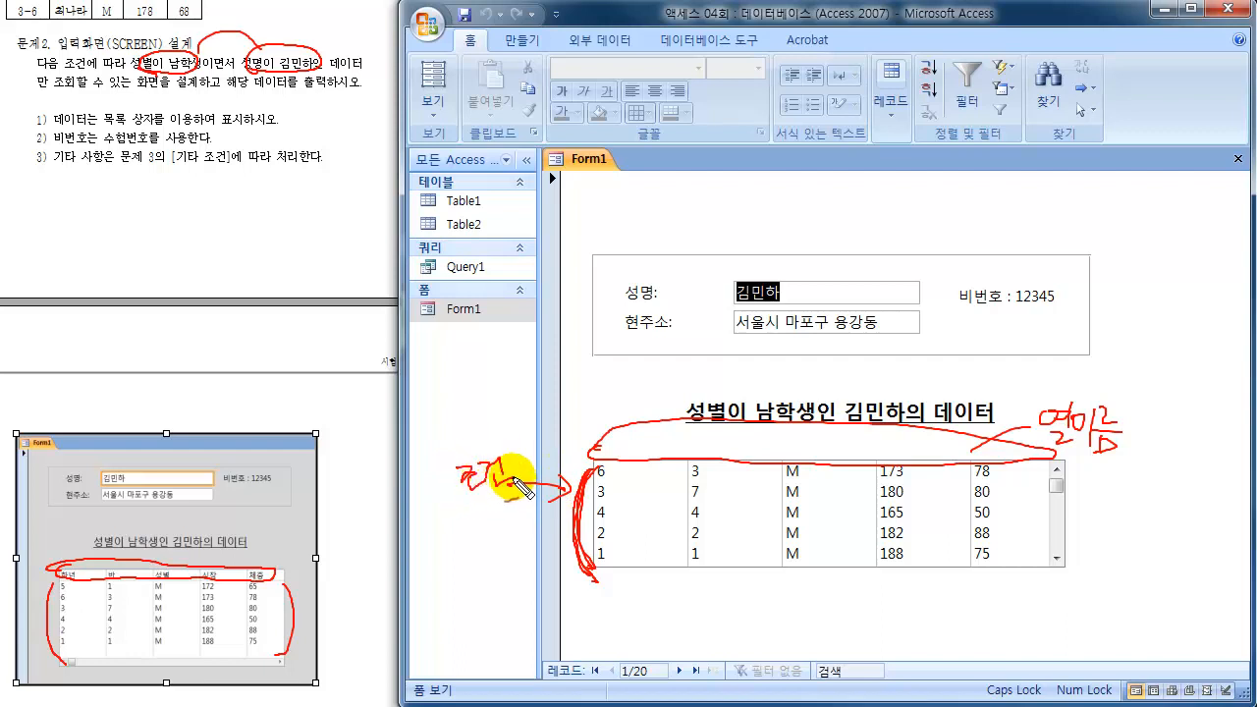
mouse_move(1041, 452)
left_mouse_down()
mouse_move(1120, 413)
mouse_move(1058, 466)
left_mouse_up()
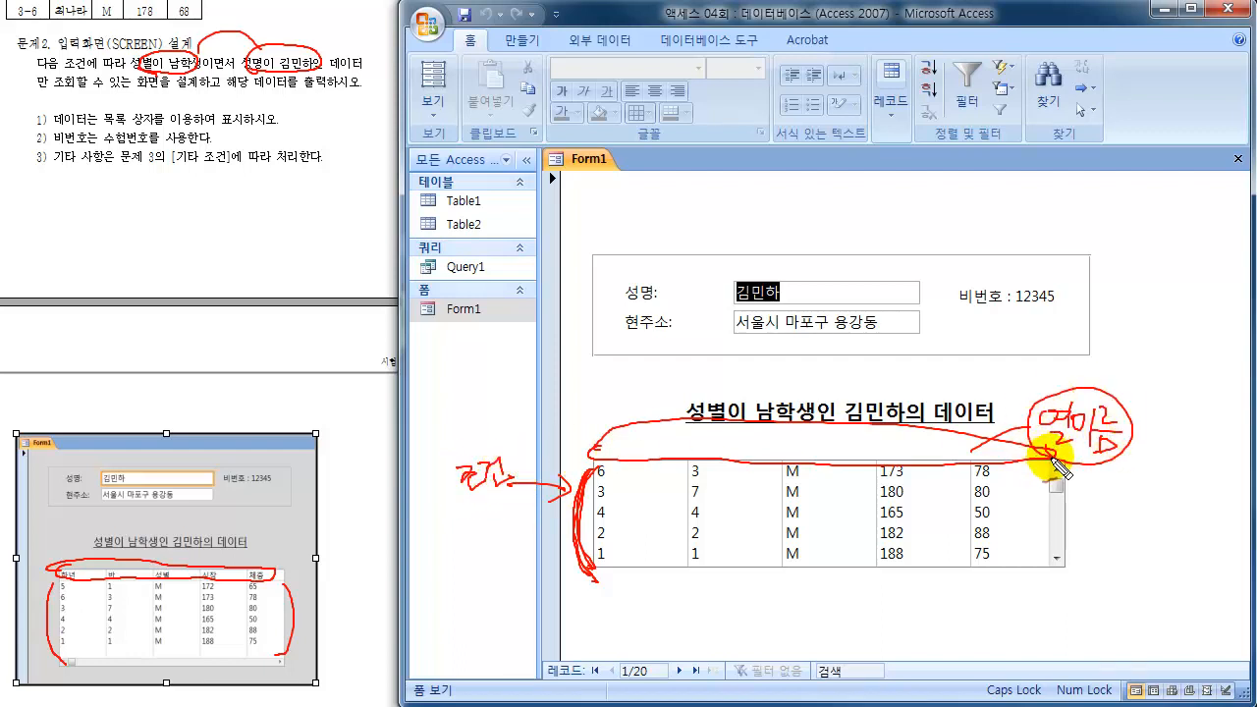
mouse_move(421, 482)
left_mouse_down()
mouse_move(482, 443)
mouse_move(485, 500)
mouse_move(511, 476)
left_mouse_up()
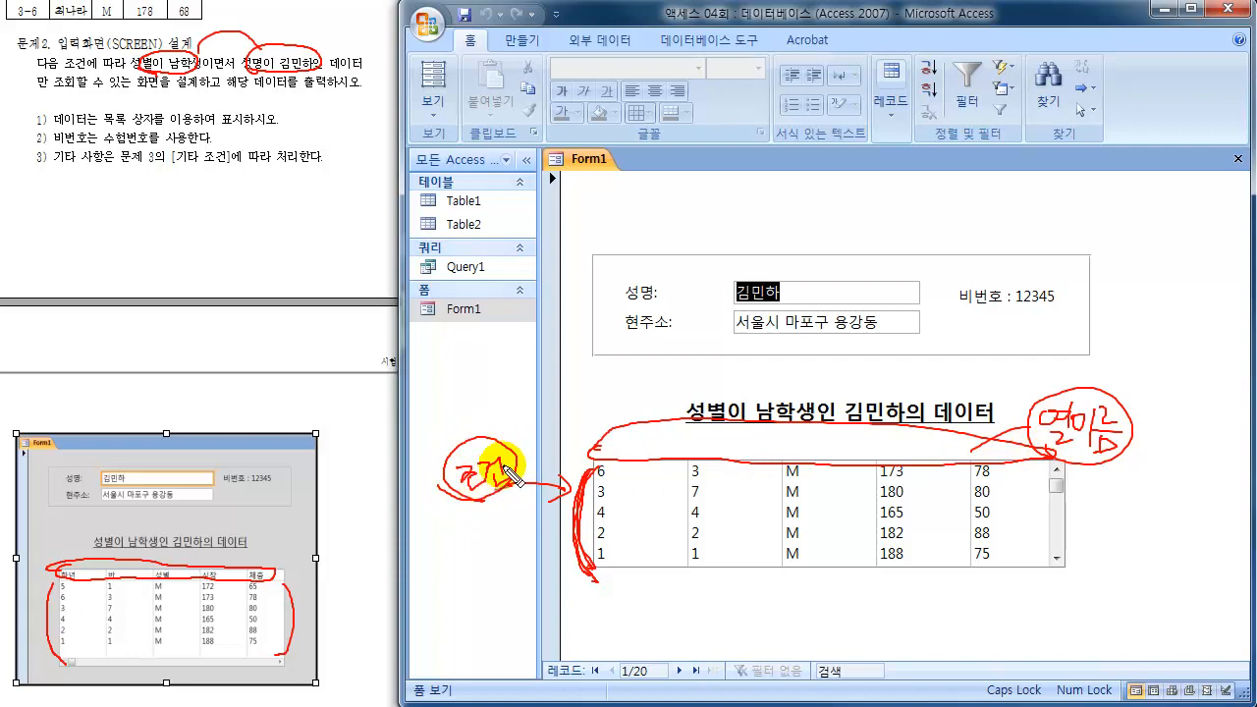
key("Escape")
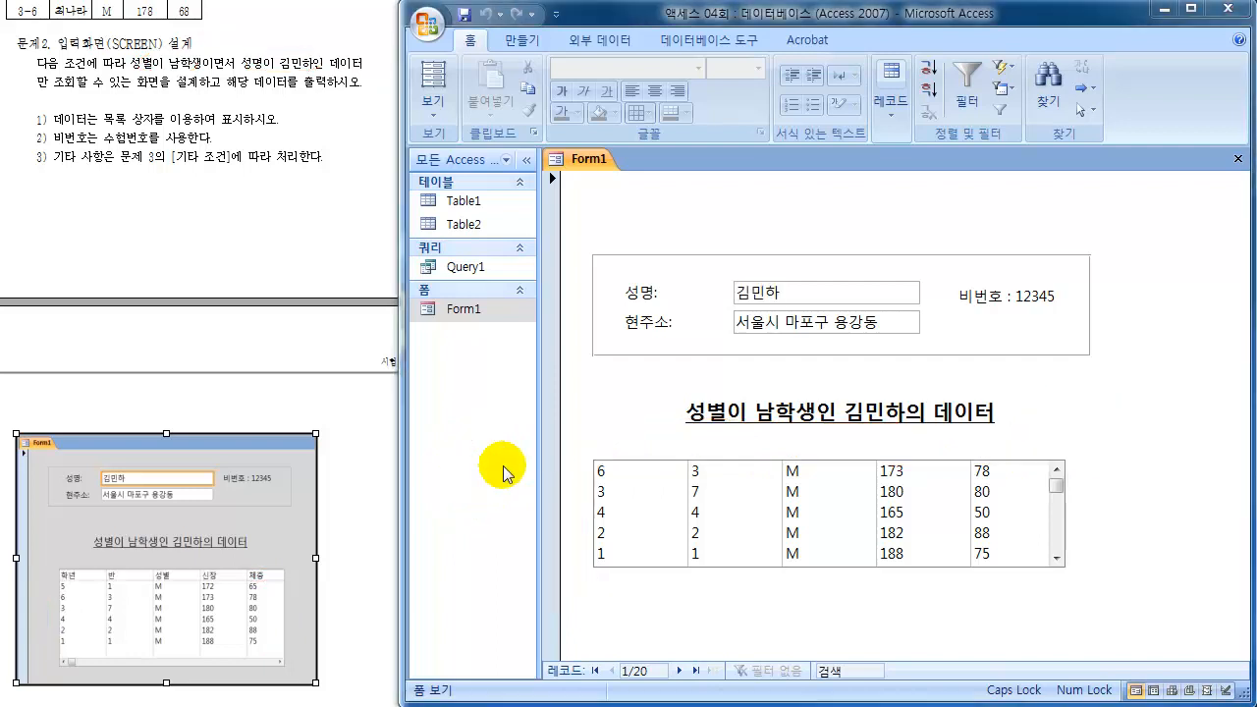
Step: Return Form1 to Design view and set the list box's column heads property (열 이름) to 예
left_click(448, 108)
left_click(503, 371)
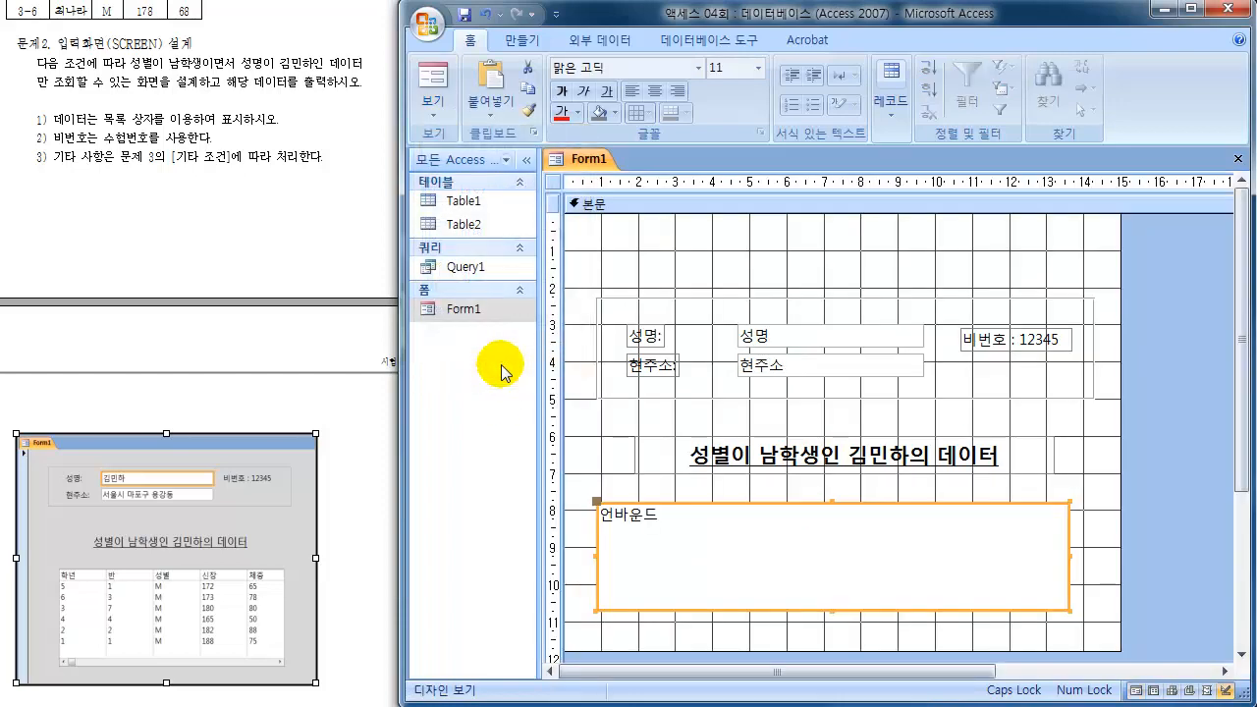
double_click(694, 504)
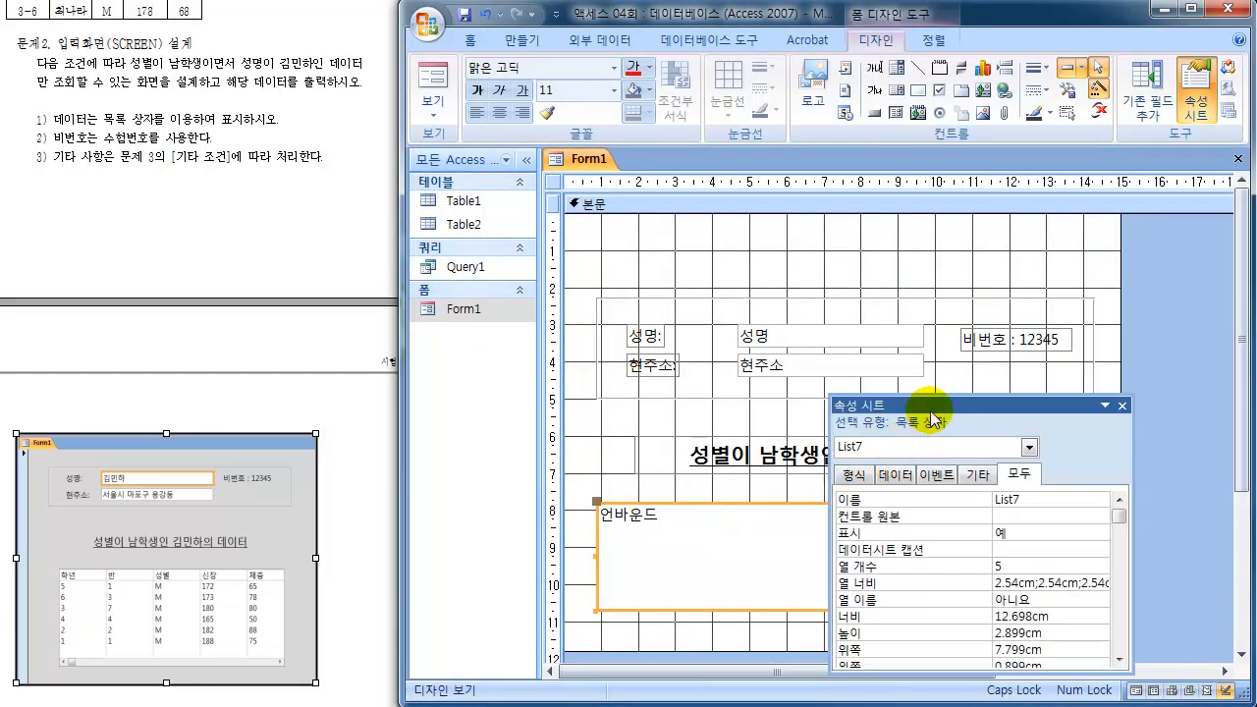
left_click_drag(933, 410, 945, 249)
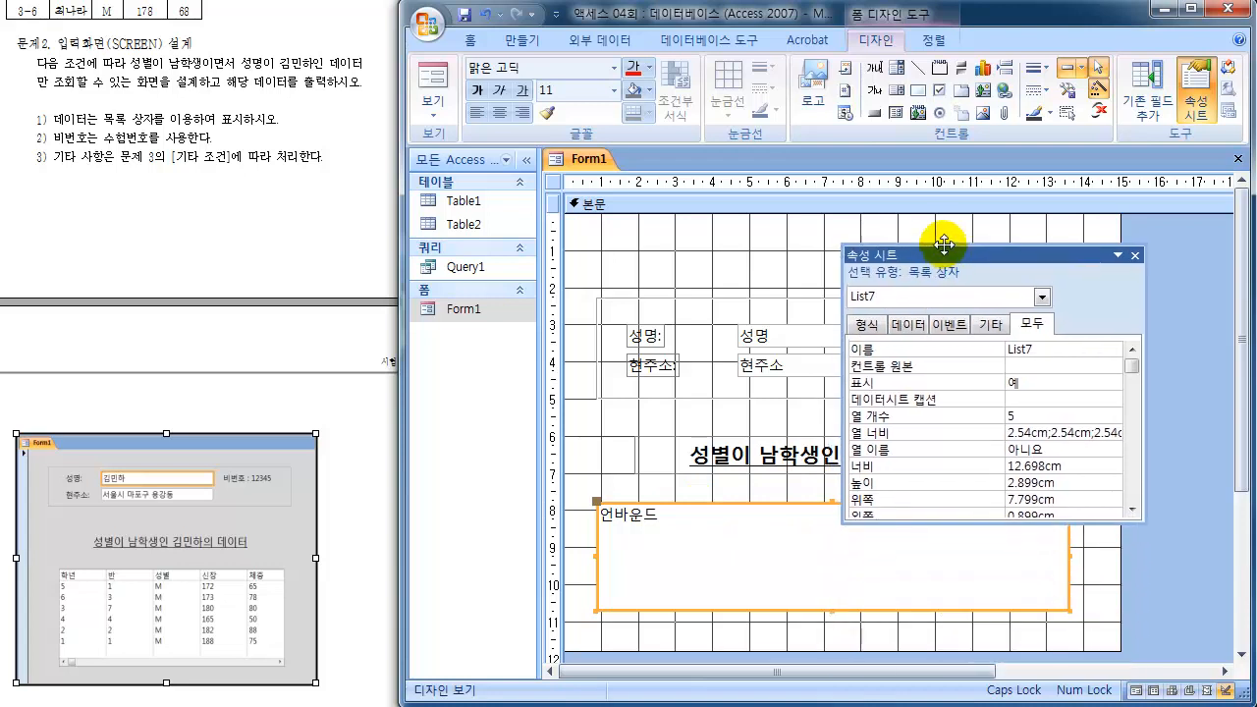
left_click(869, 442)
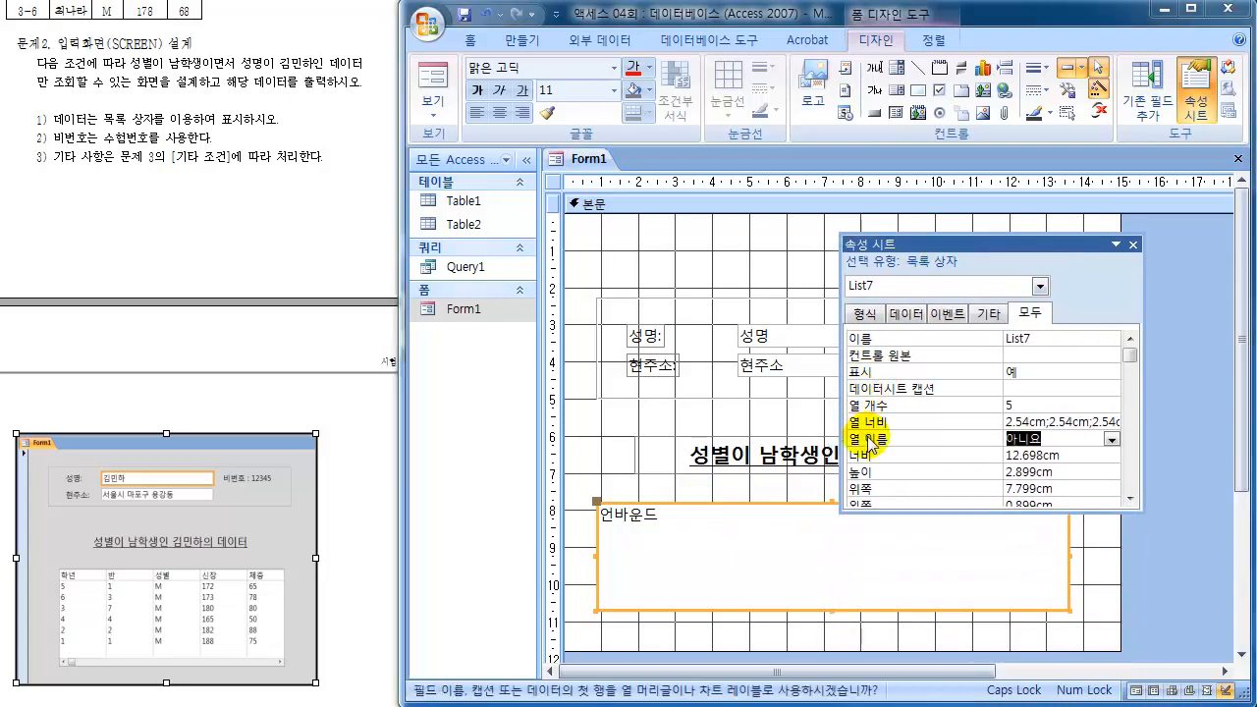
left_click(1113, 442)
left_click(1048, 454)
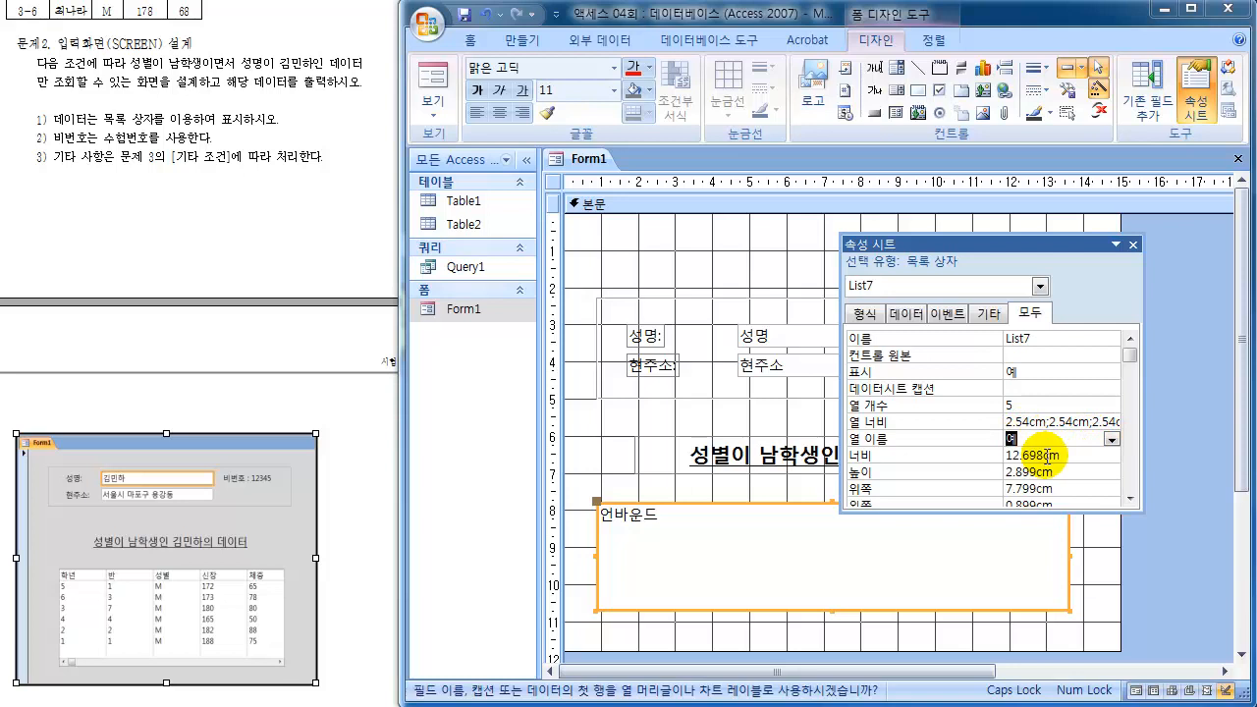
left_click(1133, 245)
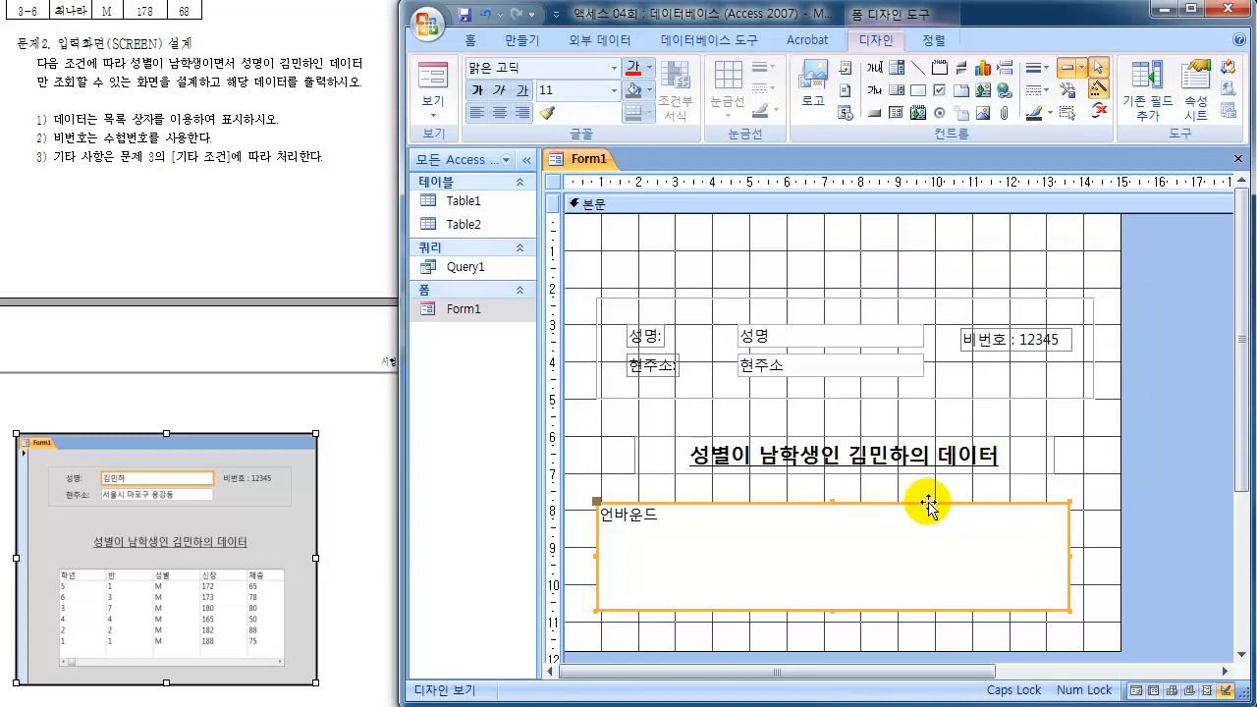
Step: Open the list box's row source (행 원본) in the query builder
double_click(928, 502)
left_click_drag(1004, 245, 1022, 206)
left_click(929, 276)
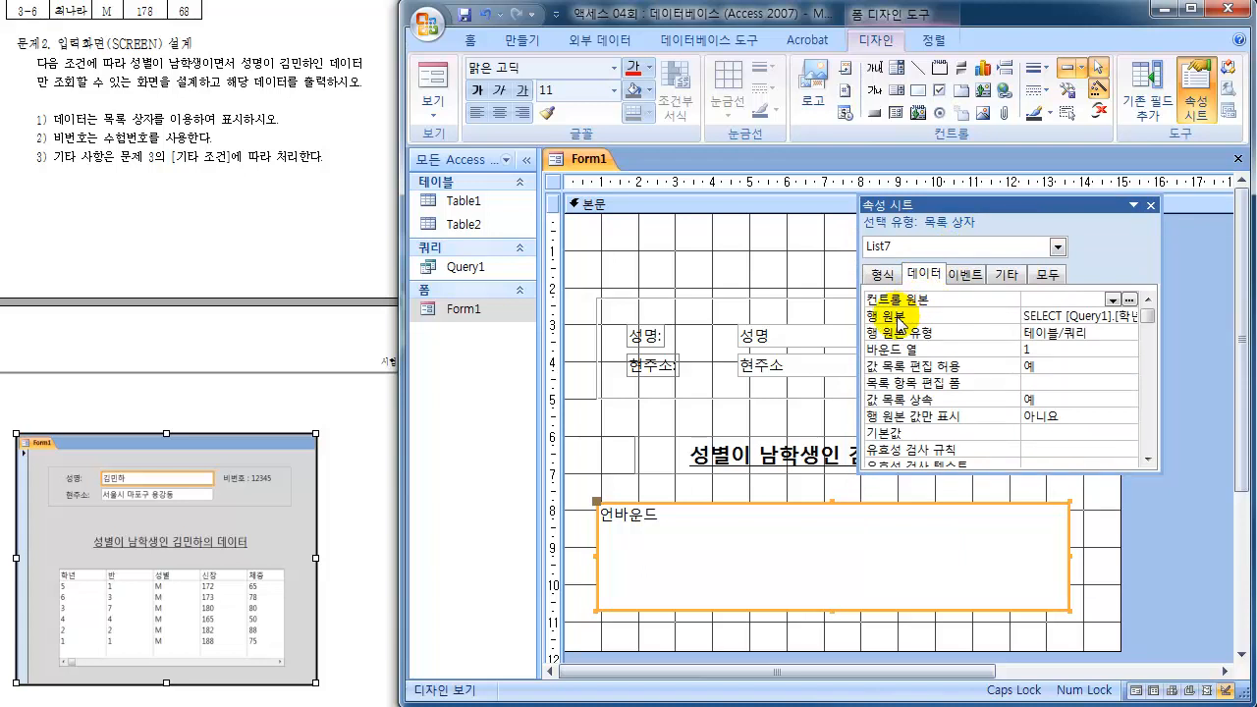
left_click(1090, 316)
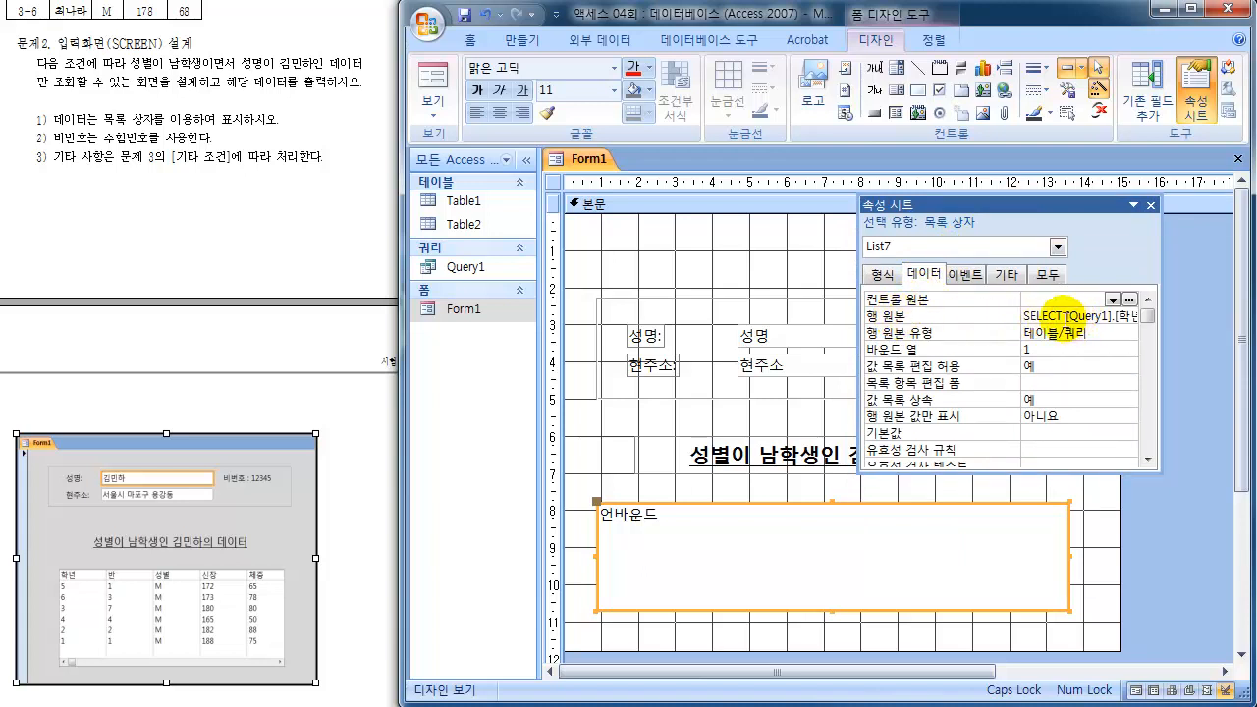
left_click(957, 318)
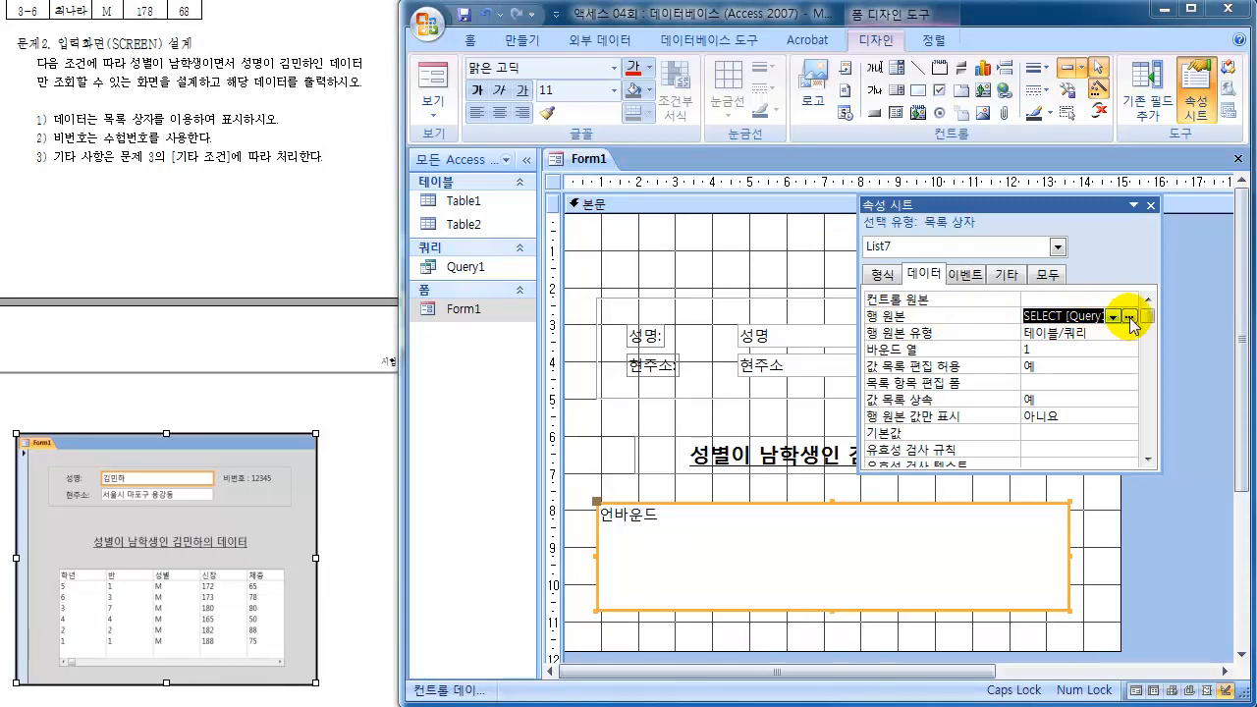
left_click(1130, 316)
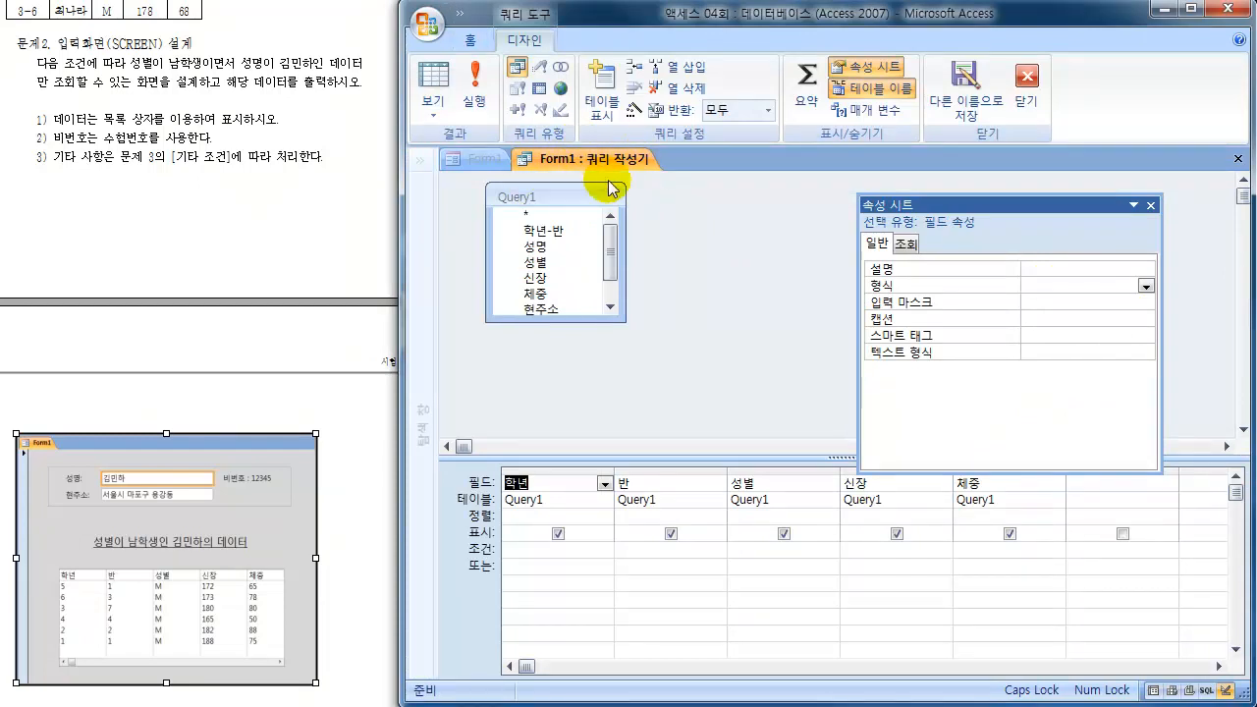
Step: Set the 성별 criterion to "M" and add the 성명 field with the required student's name as criterion in the same row
left_click_drag(974, 205, 1004, 173)
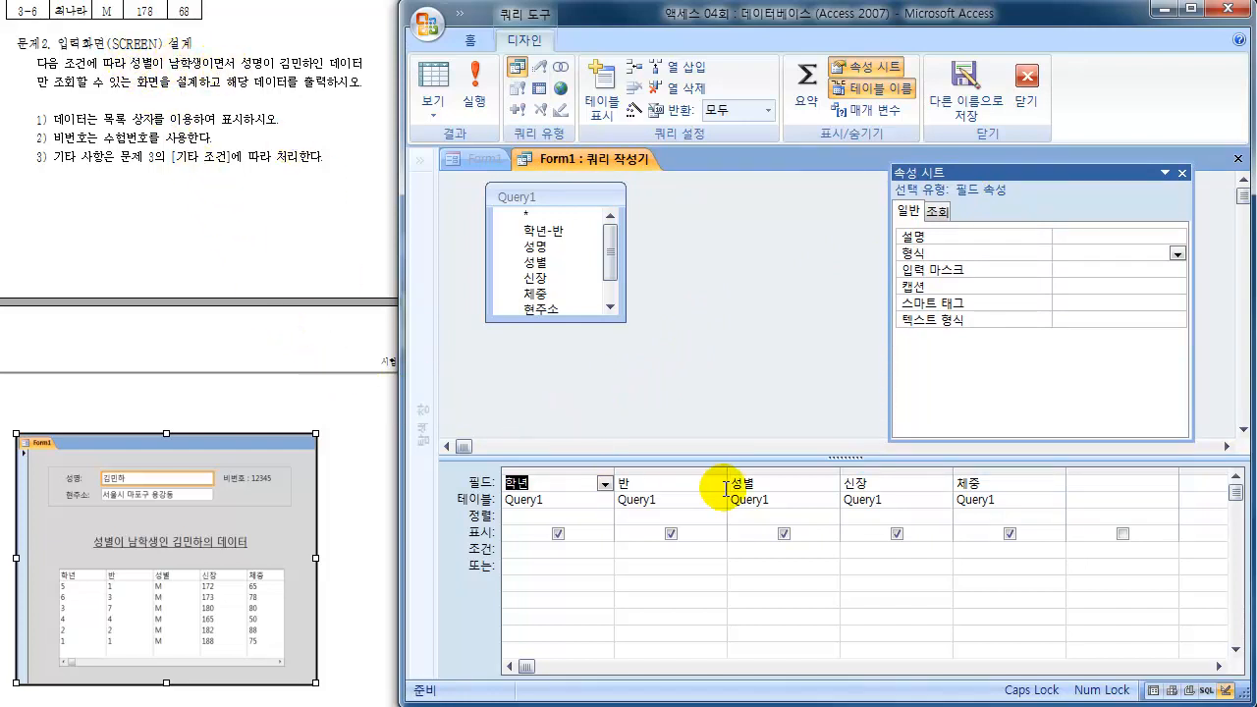
left_click(746, 554)
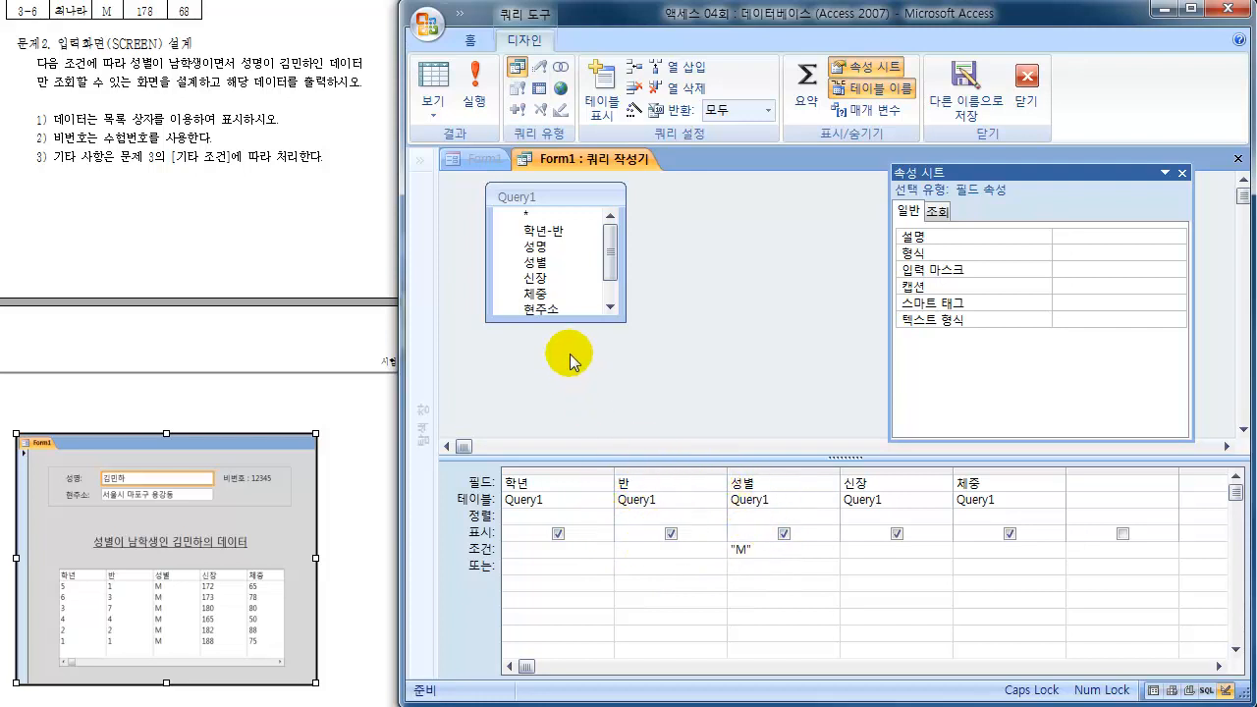
left_click_drag(558, 316, 561, 378)
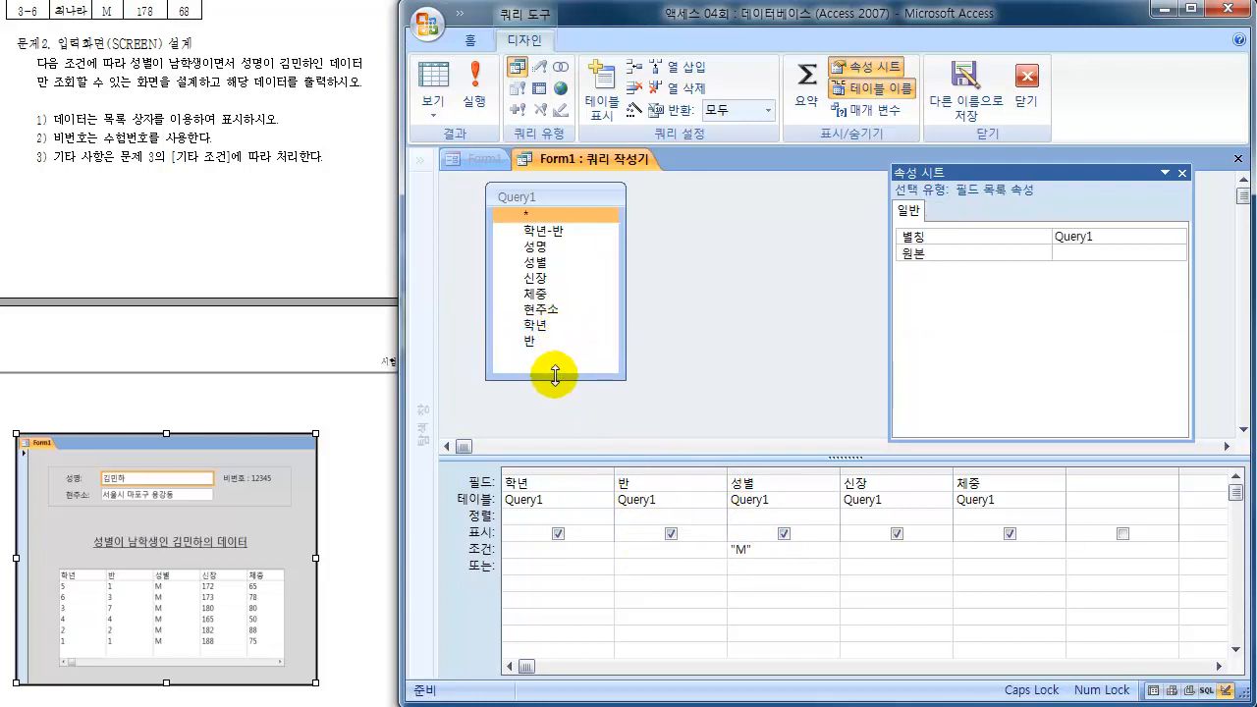
left_click(539, 251)
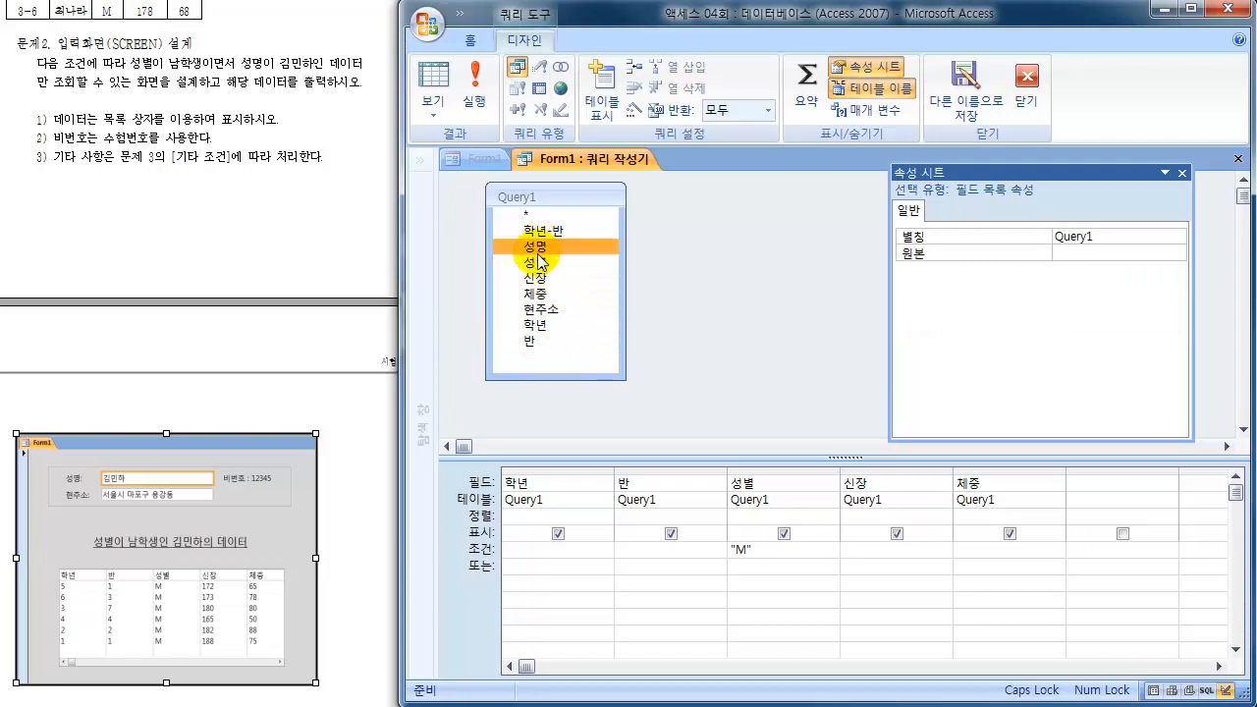
left_click_drag(538, 252, 1090, 500)
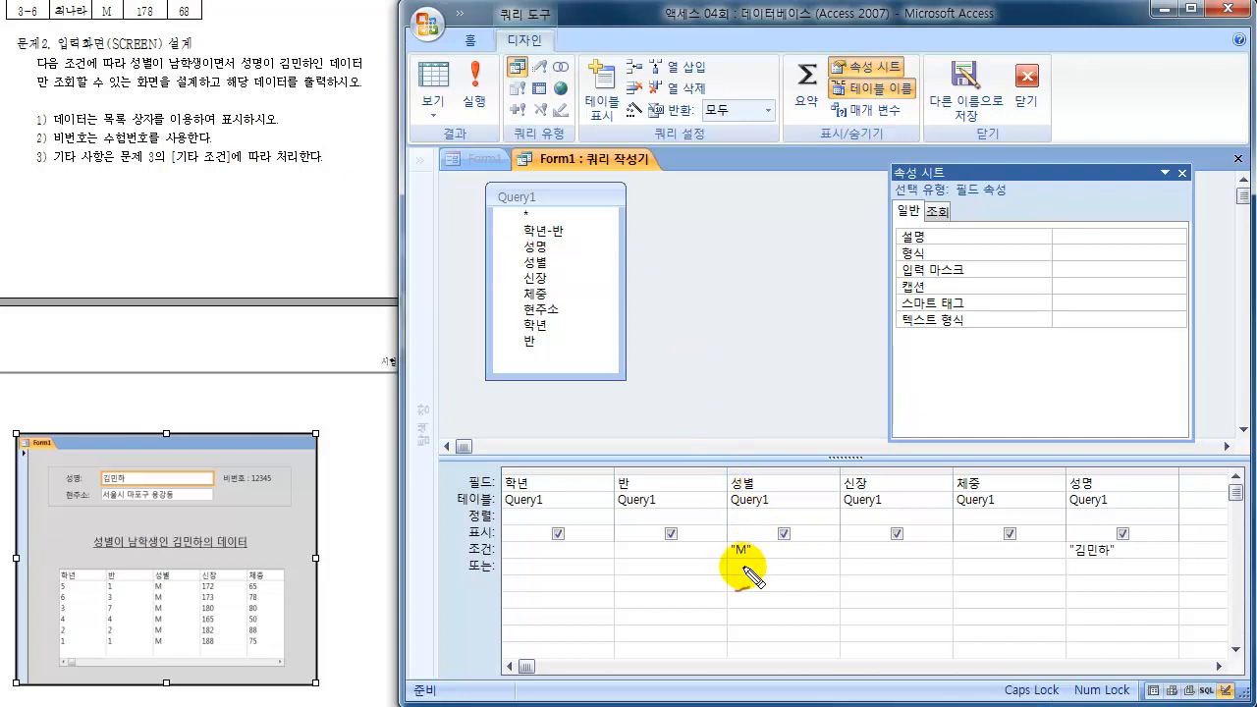
left_click_drag(467, 552, 478, 560)
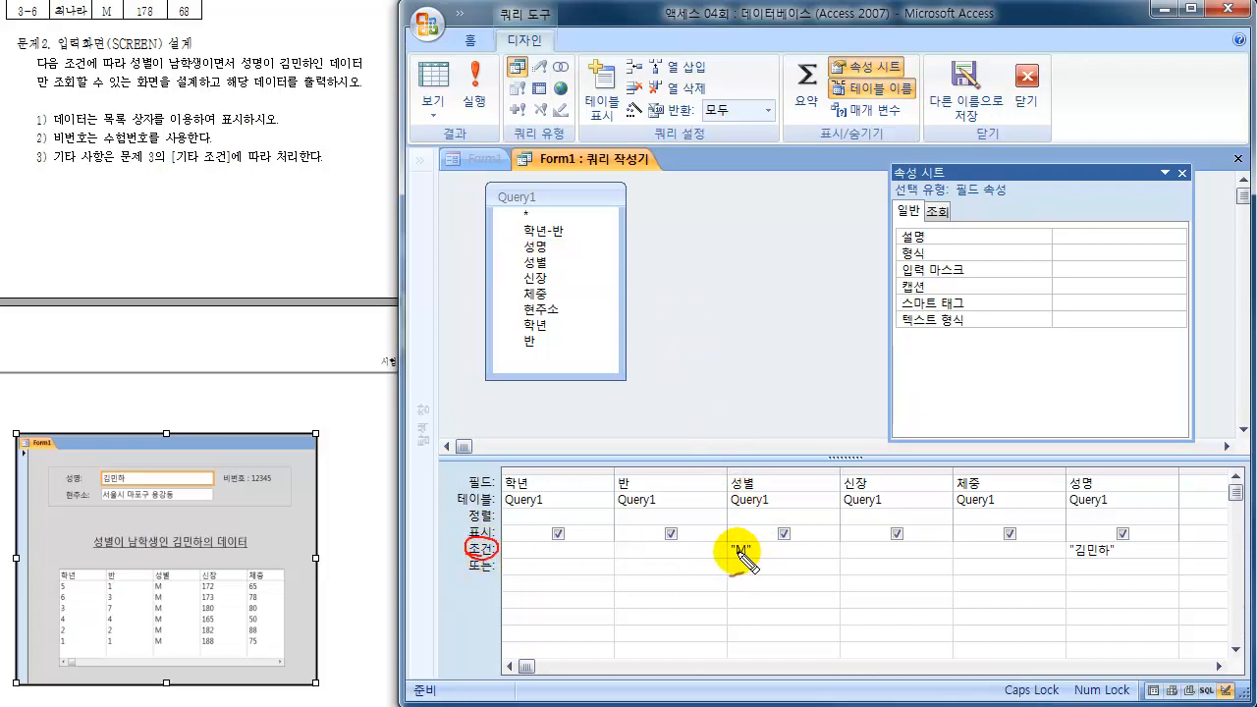
mouse_move(744, 572)
left_mouse_down()
mouse_move(744, 541)
mouse_move(736, 553)
left_mouse_up()
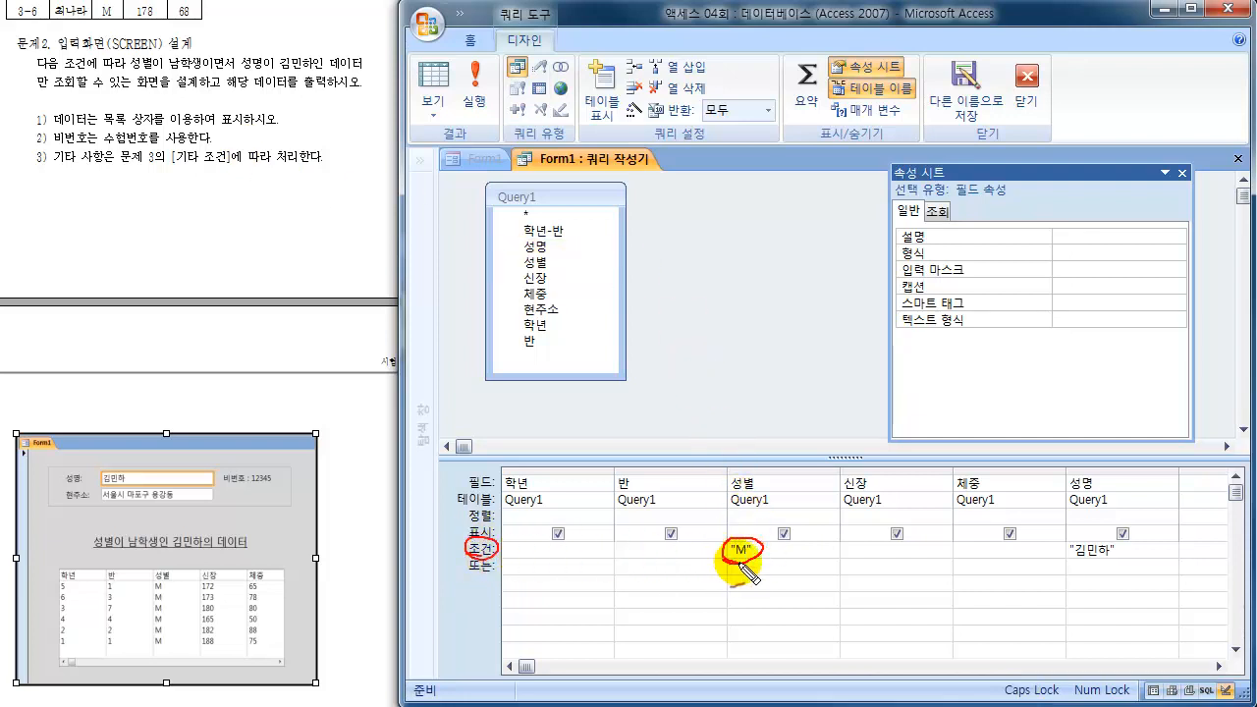
mouse_move(1081, 557)
left_mouse_down()
mouse_move(1120, 539)
mouse_move(1070, 562)
left_mouse_up()
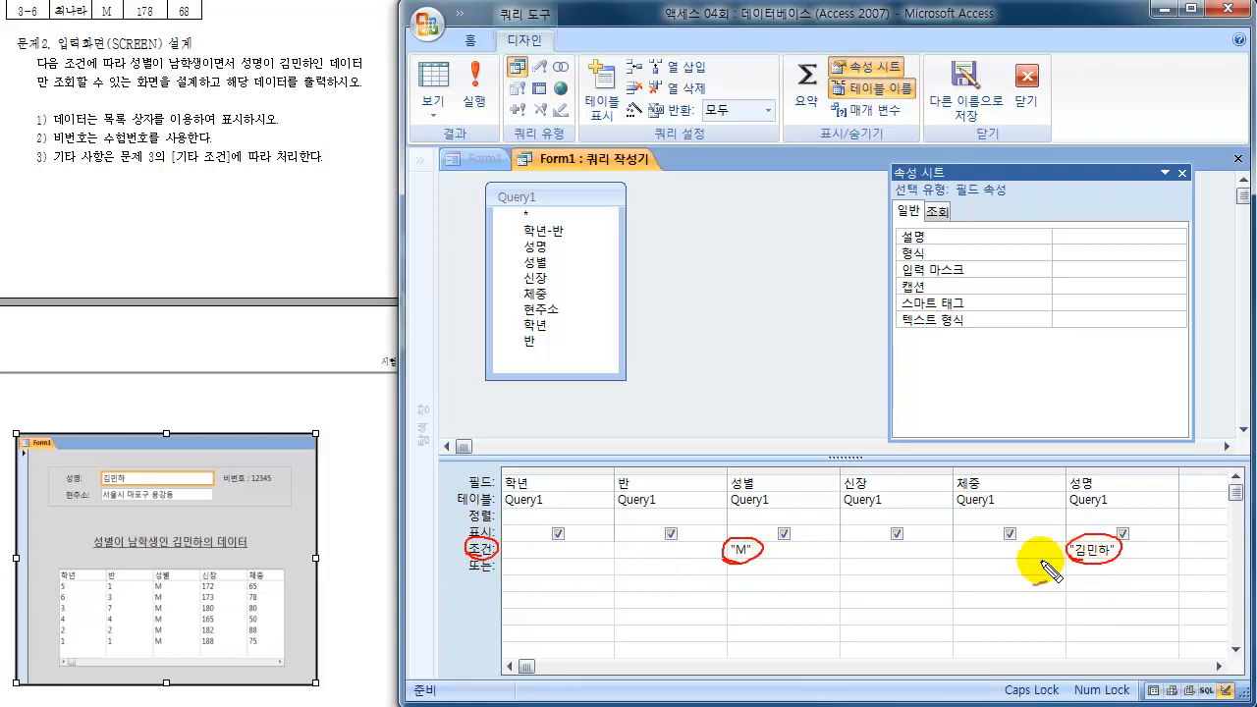
left_click_drag(764, 543, 1068, 548)
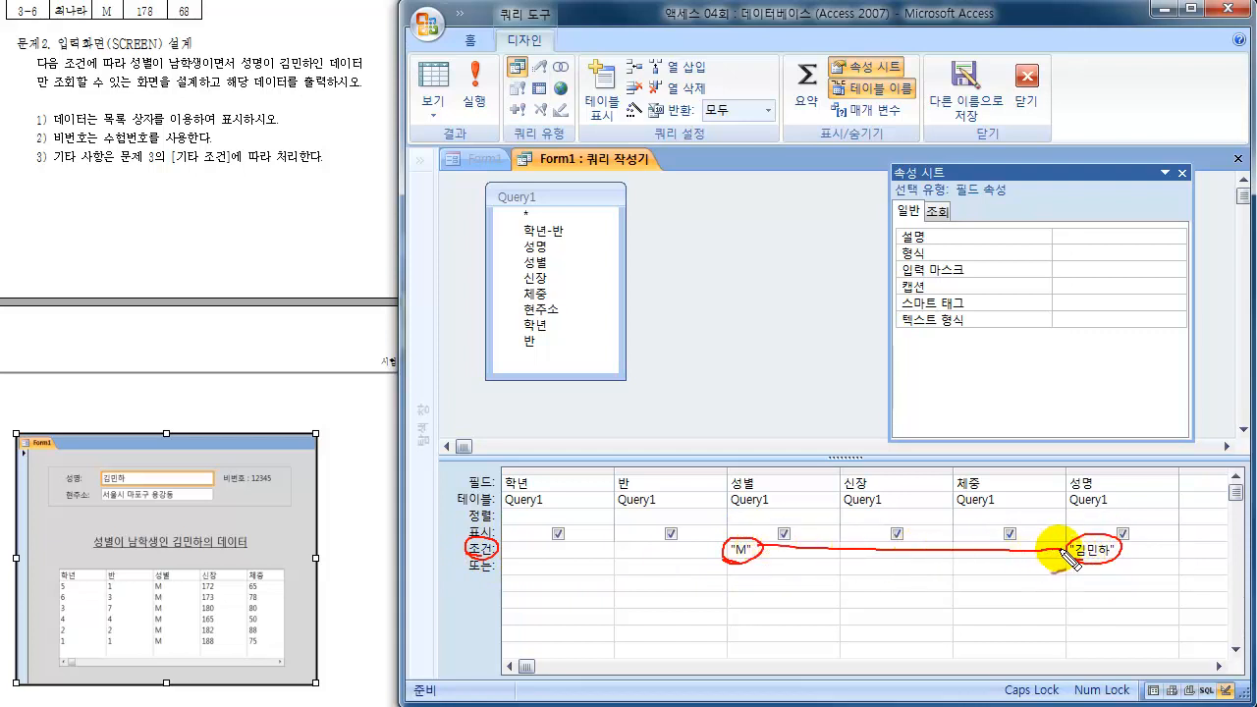
left_click_drag(1151, 557, 1165, 546)
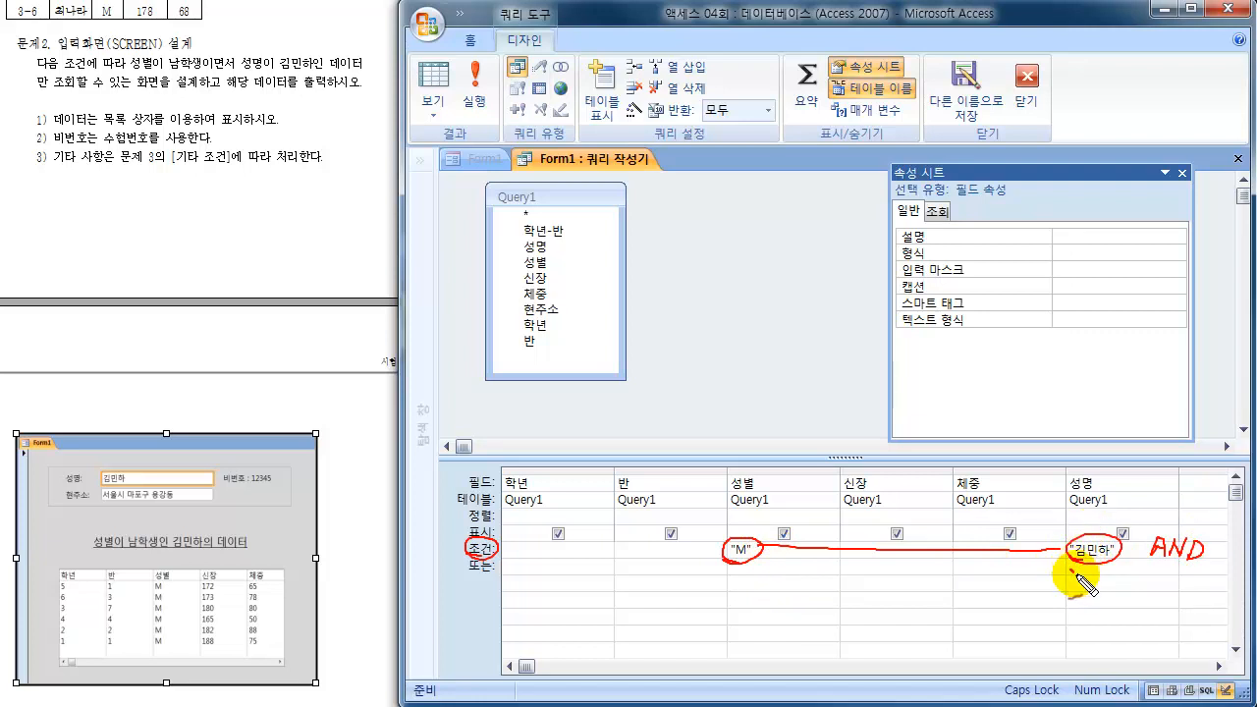
left_click_drag(1071, 568, 1080, 556)
mouse_move(475, 556)
left_mouse_down()
mouse_move(506, 571)
mouse_move(480, 579)
left_mouse_up()
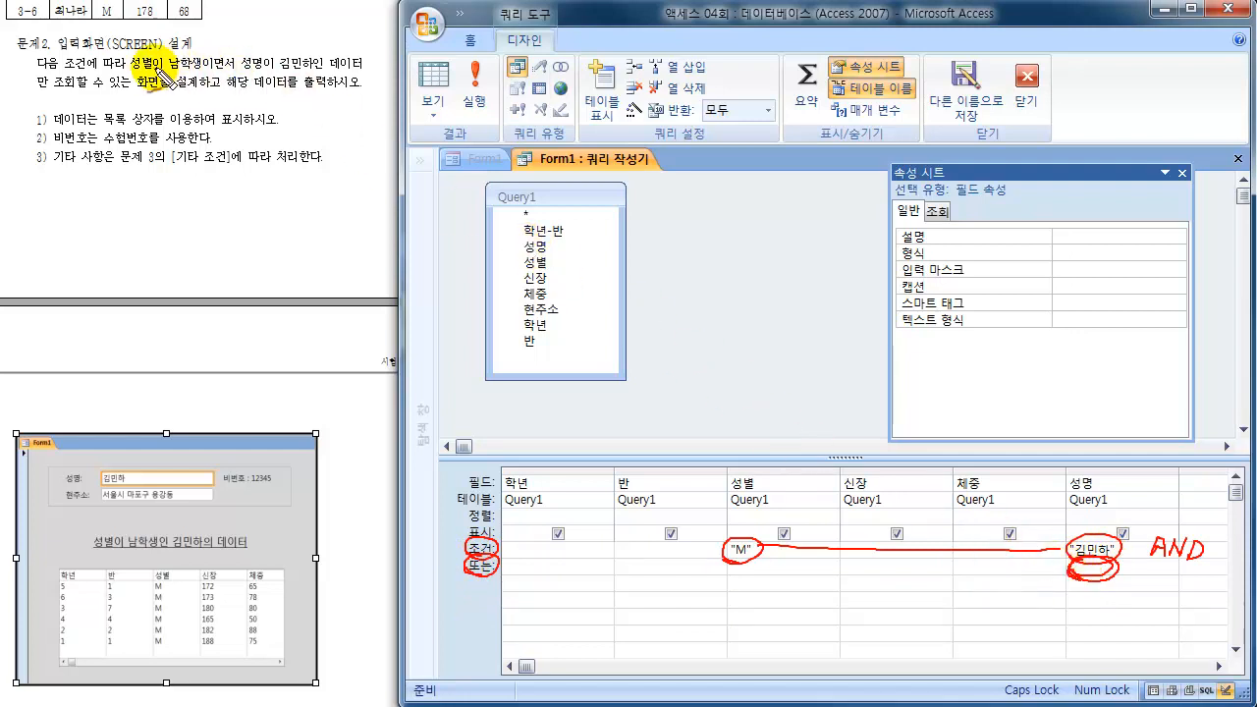
mouse_move(138, 69)
left_mouse_down()
mouse_move(162, 73)
mouse_move(201, 47)
mouse_move(138, 79)
mouse_move(212, 76)
mouse_move(295, 51)
mouse_move(267, 75)
mouse_move(244, 44)
left_mouse_up()
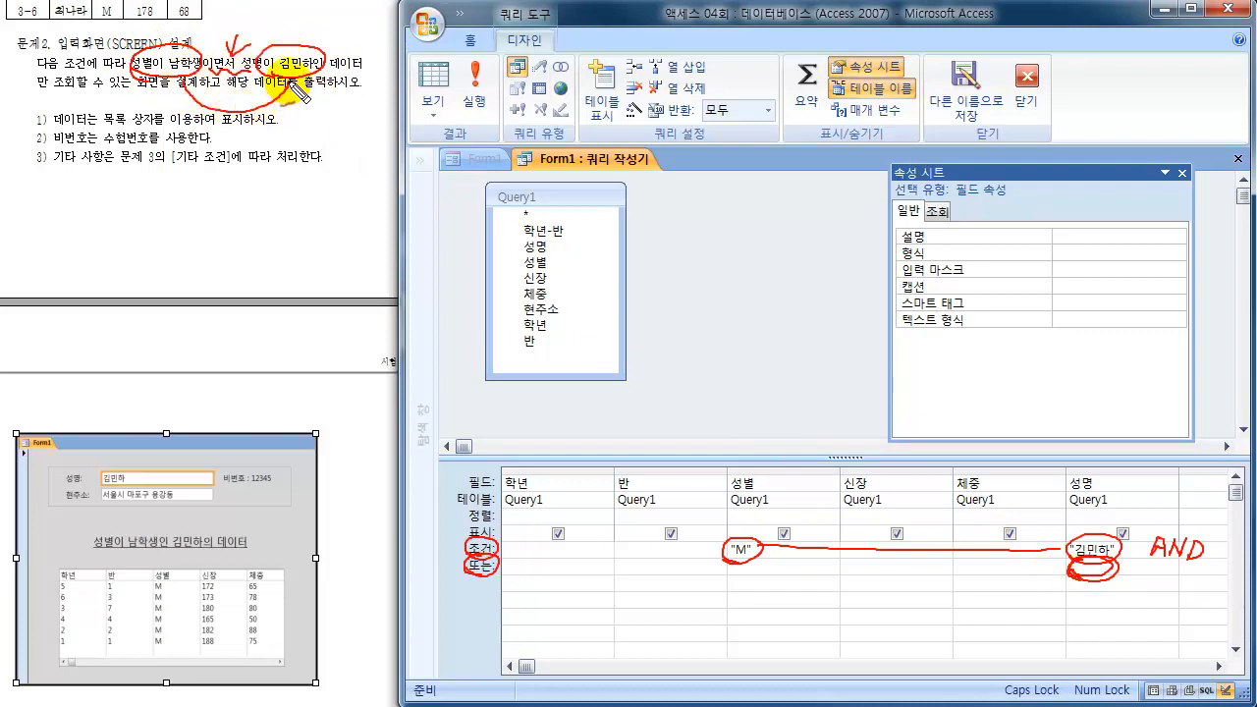
mouse_move(290, 86)
left_mouse_down()
mouse_move(285, 122)
mouse_move(330, 116)
left_mouse_up()
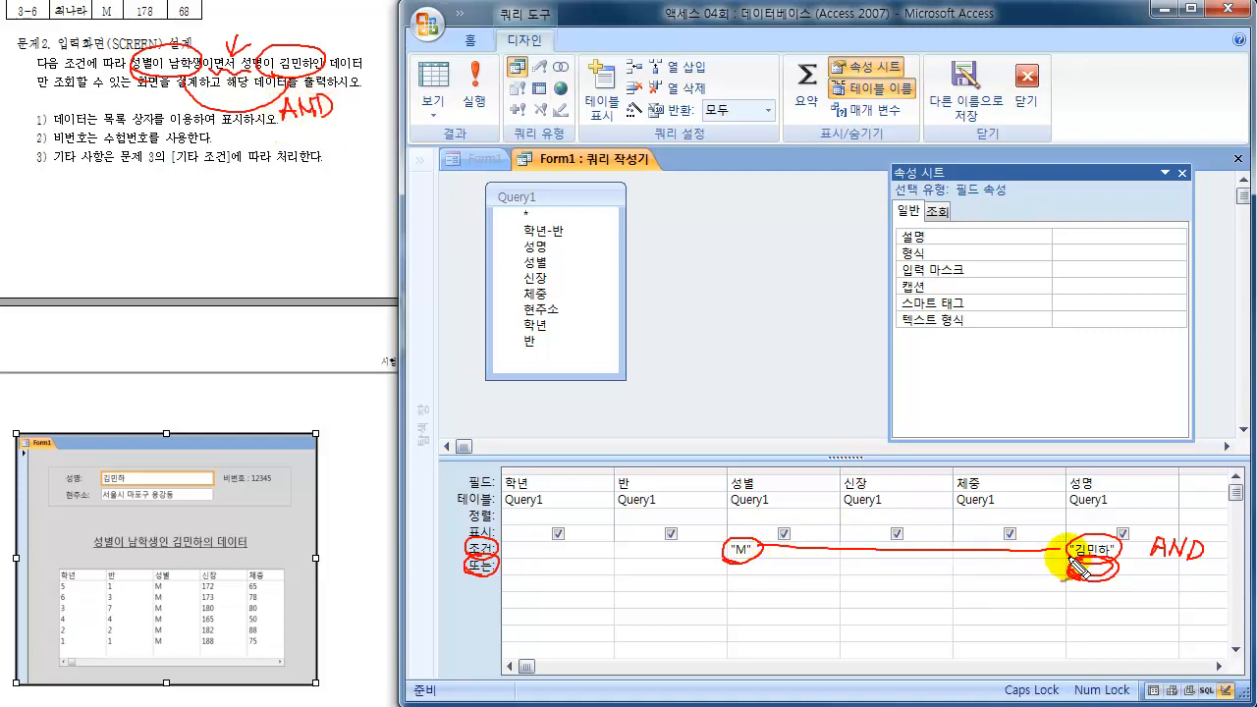
key("Escape")
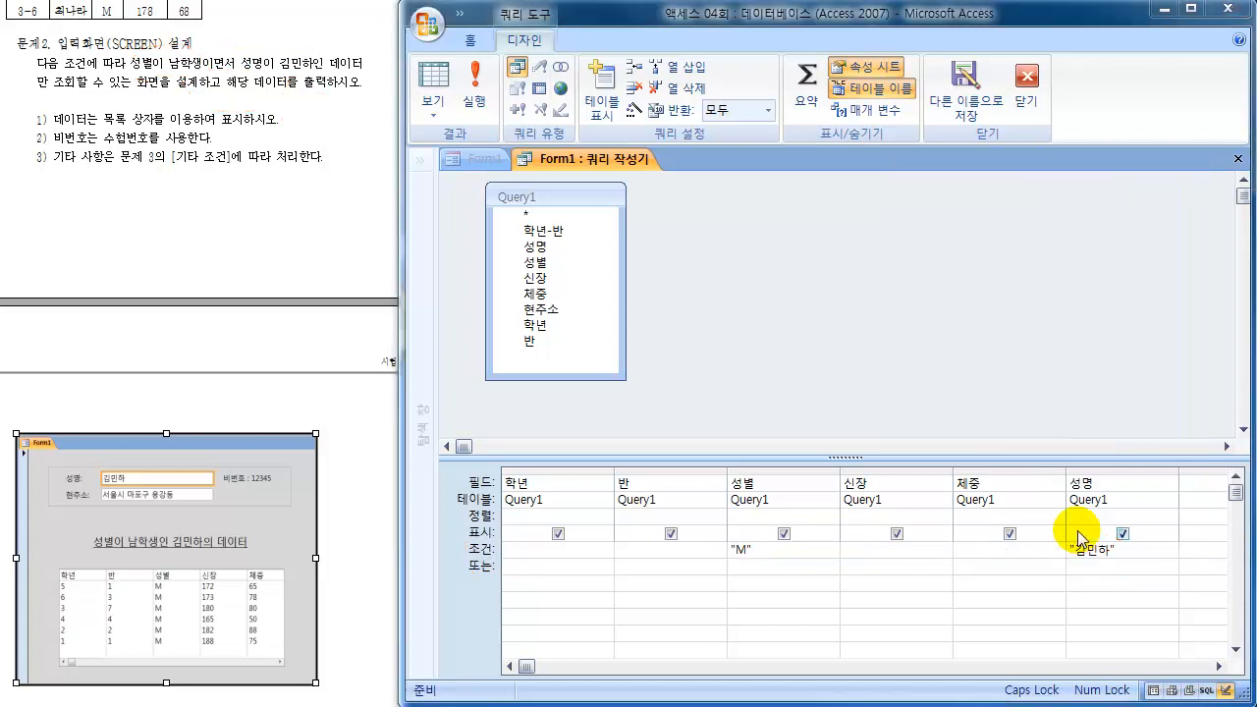
Step: Close the query builder and save the SQL changes to the list box's row source
left_click(584, 163)
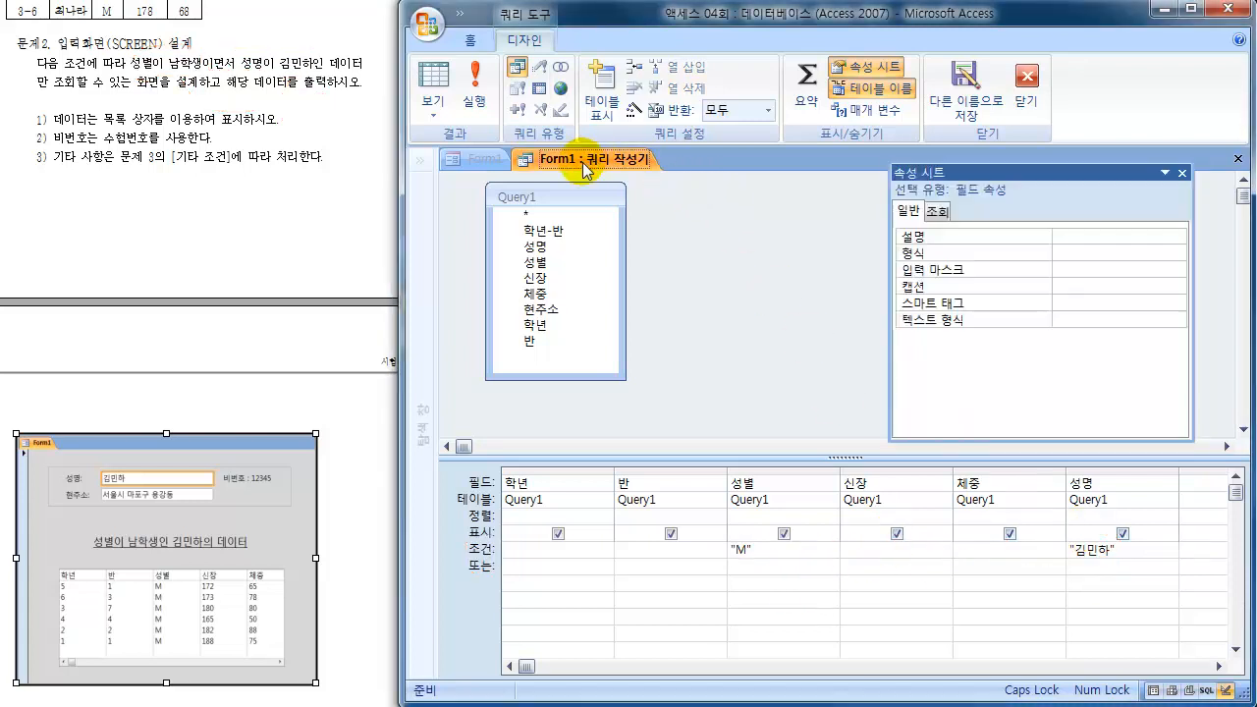
left_click(1240, 160)
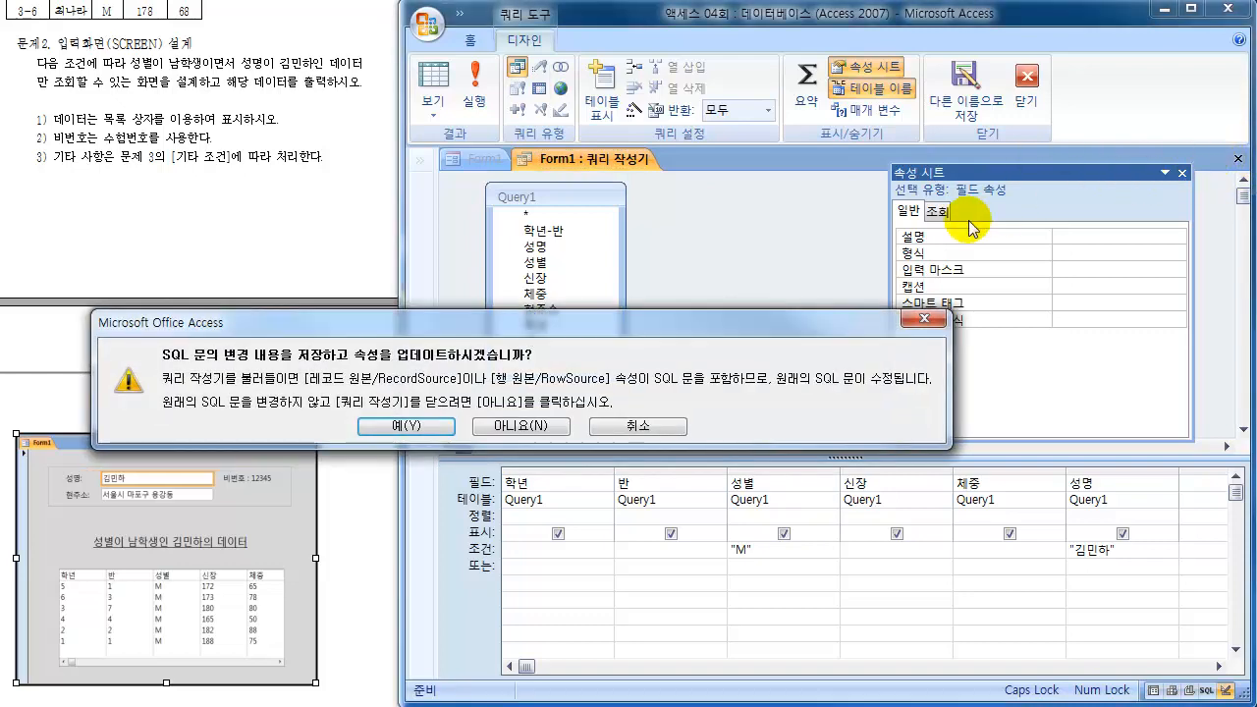
left_click_drag(958, 257, 966, 238)
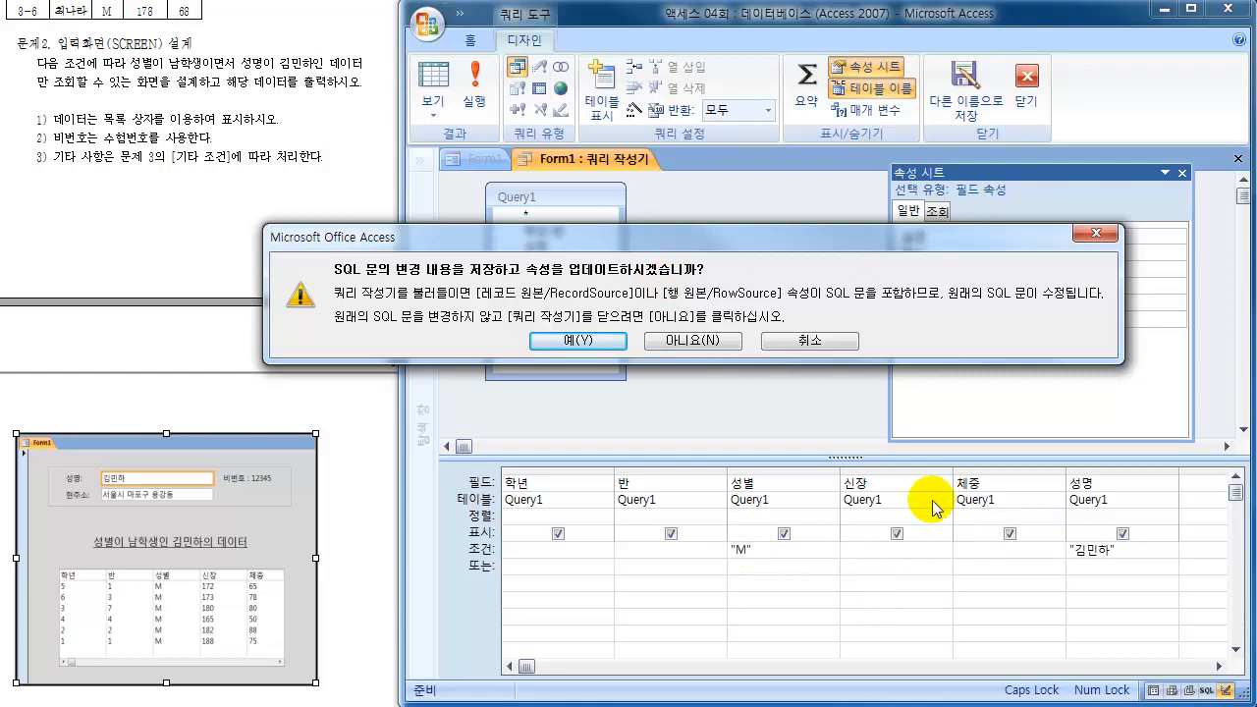
left_click(574, 343)
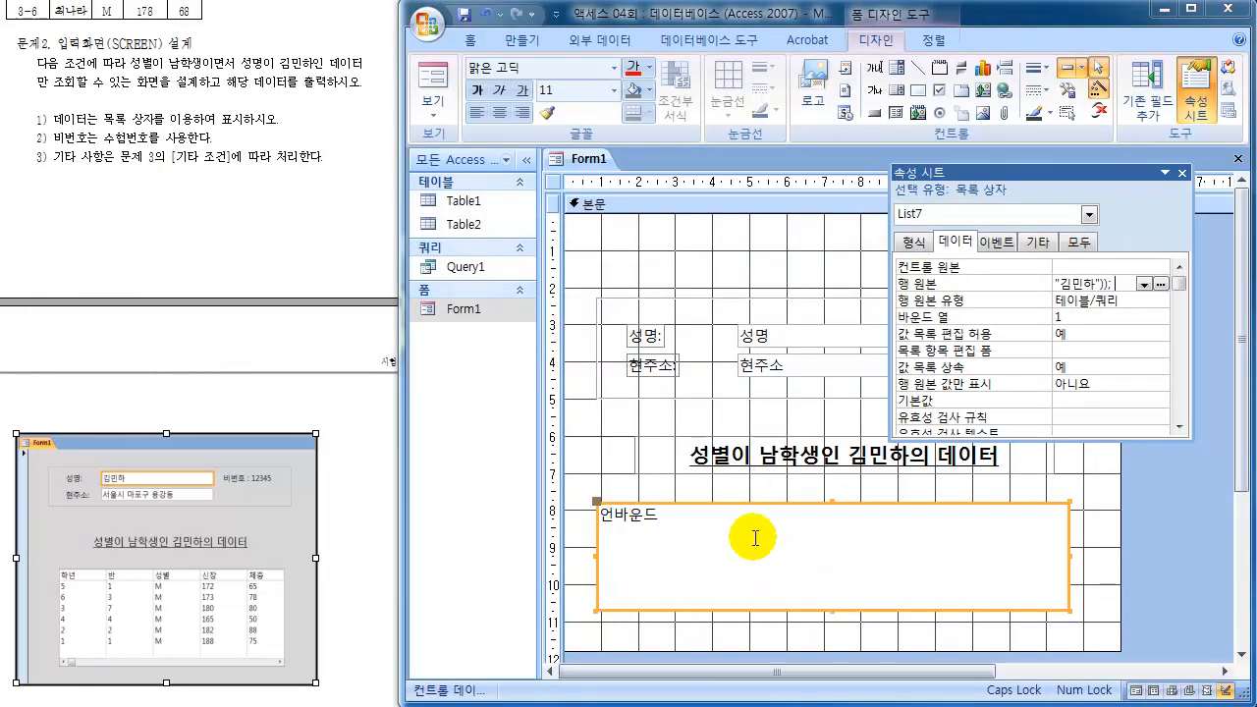
Step: Show Form1 in Form view and check the list box's column headings and all its filtered rows
left_click(433, 77)
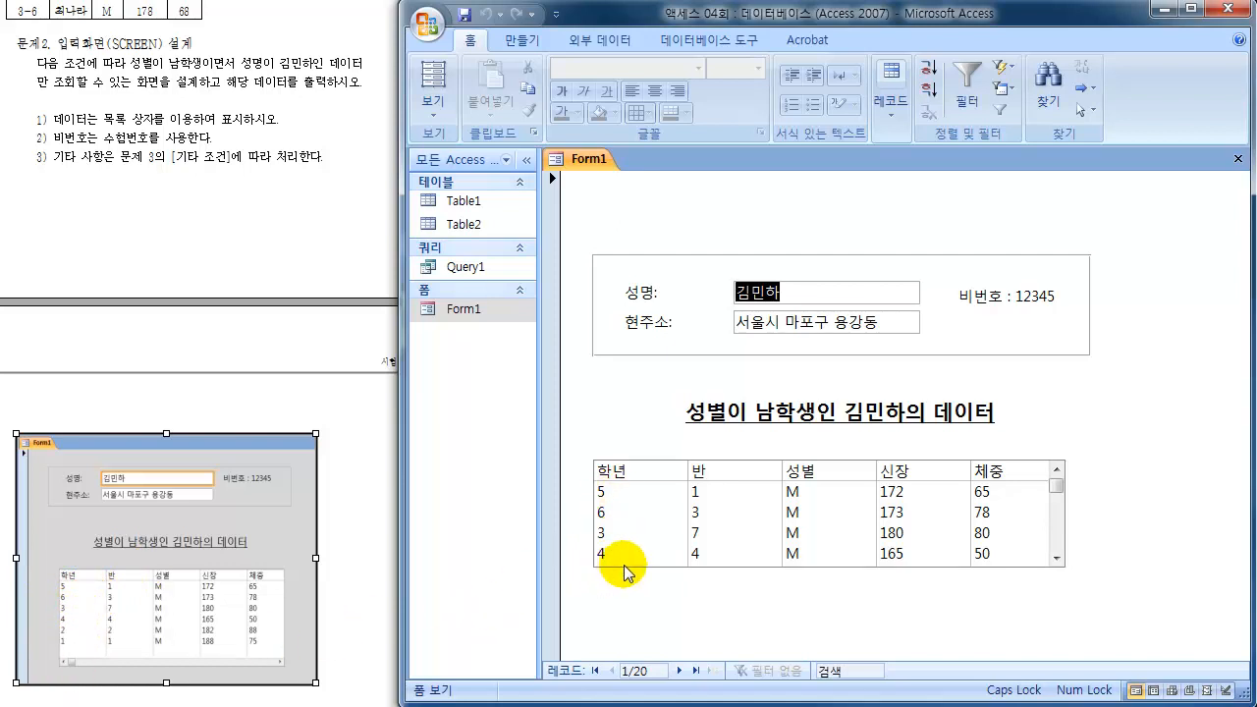
left_click(1057, 558)
left_click(1056, 558)
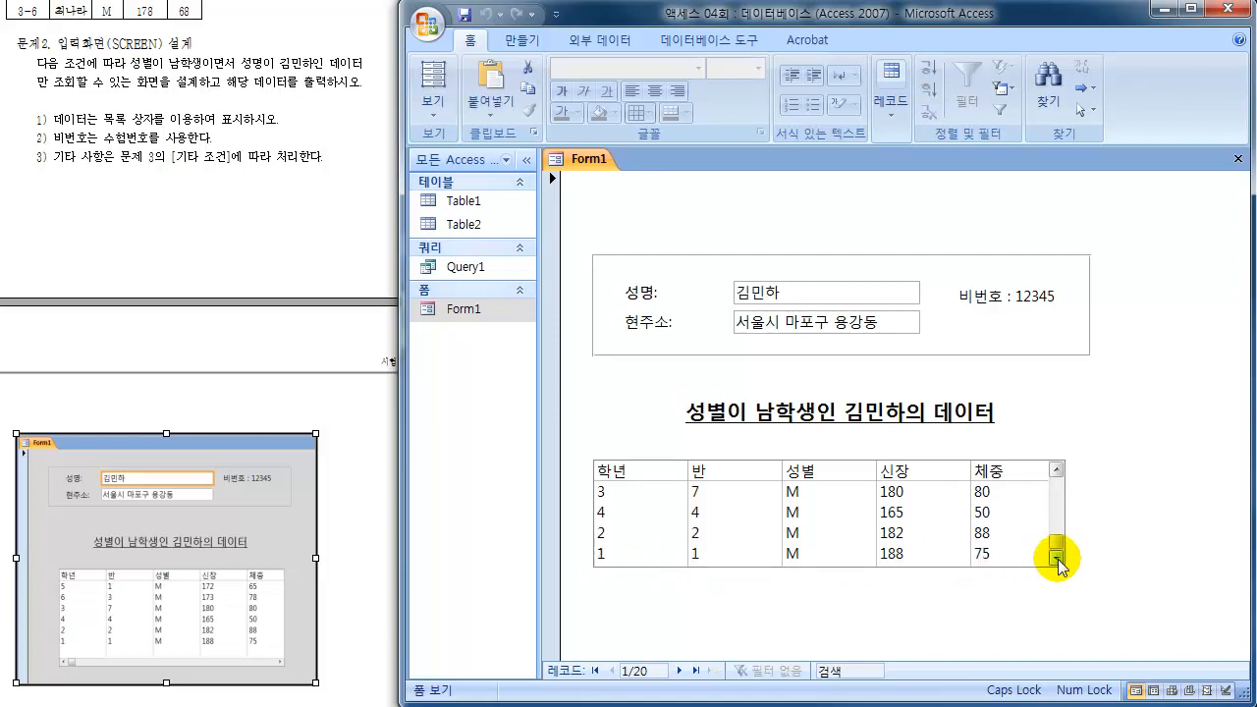
left_click_drag(1058, 541, 1059, 496)
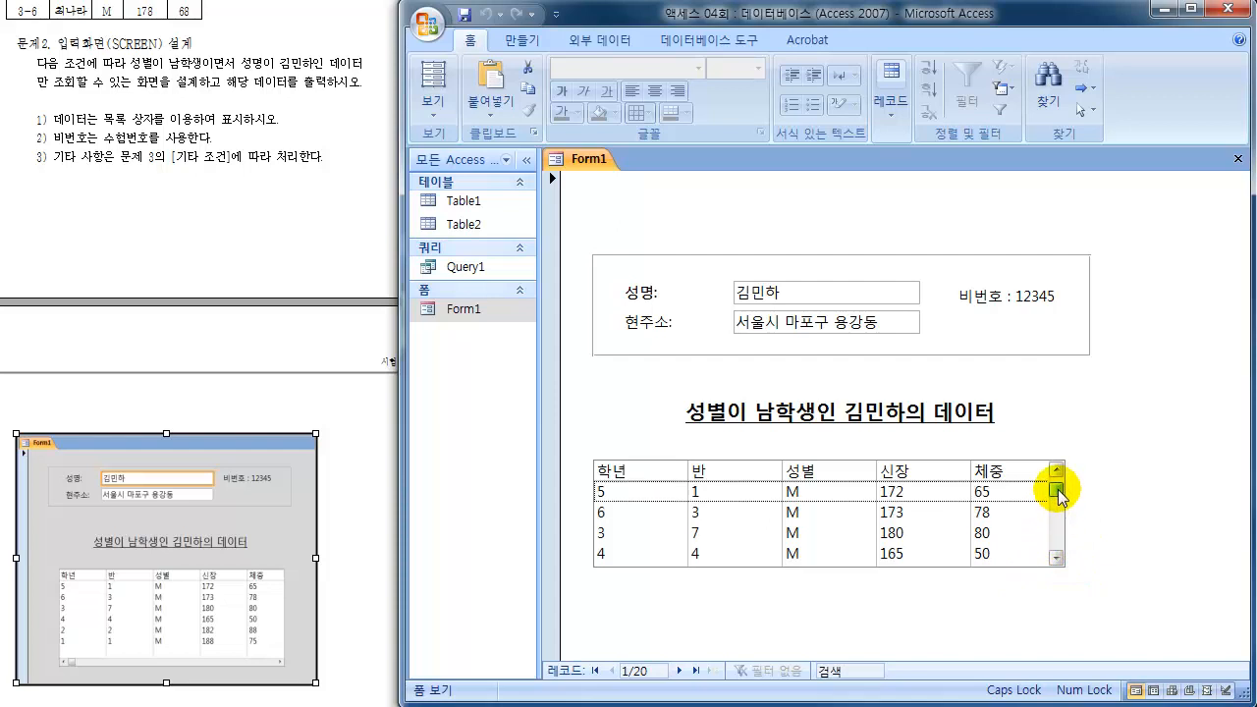
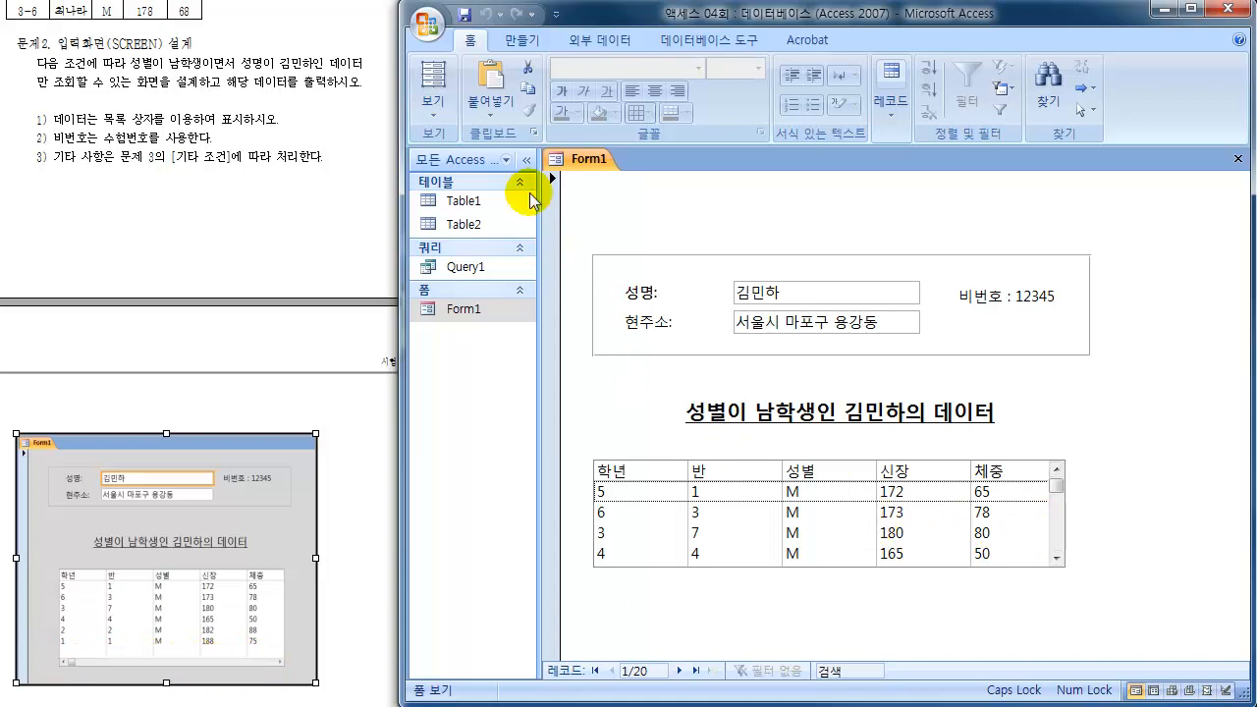
Step: Resize Form1's list box to about 12.4 cm wide and 3.8 cm high in Design view, and check it in Form view
left_click(433, 106)
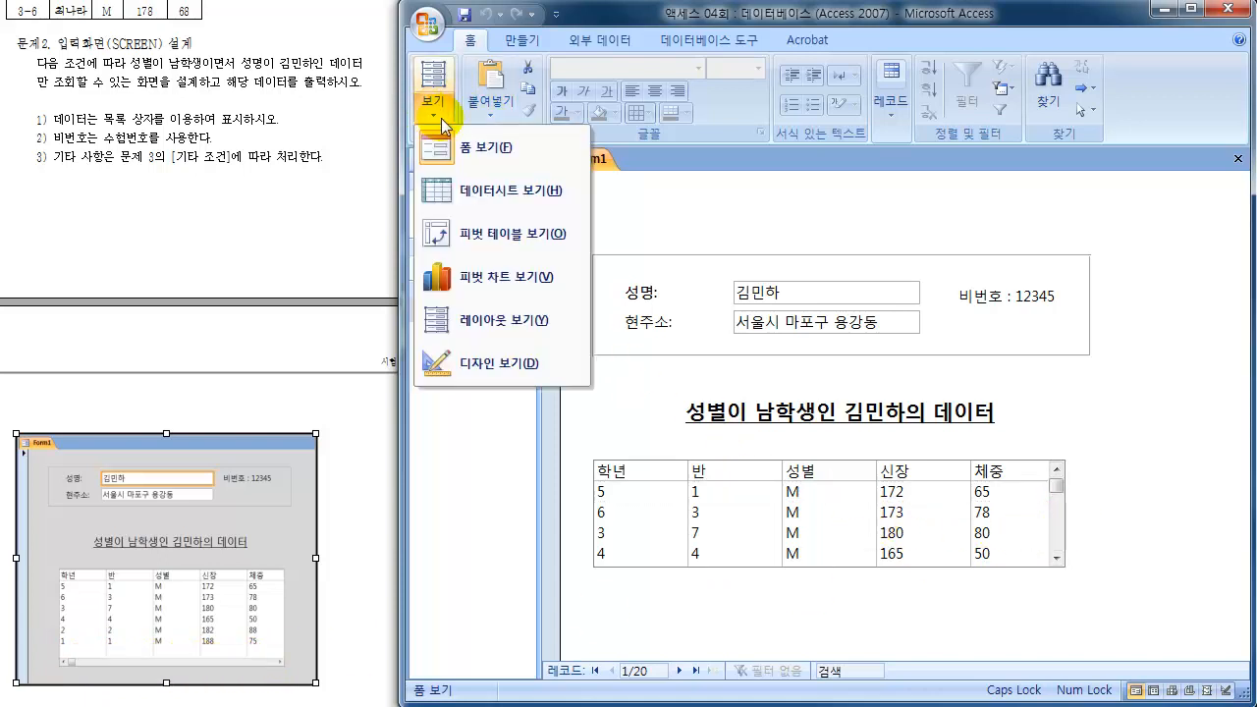
left_click(467, 378)
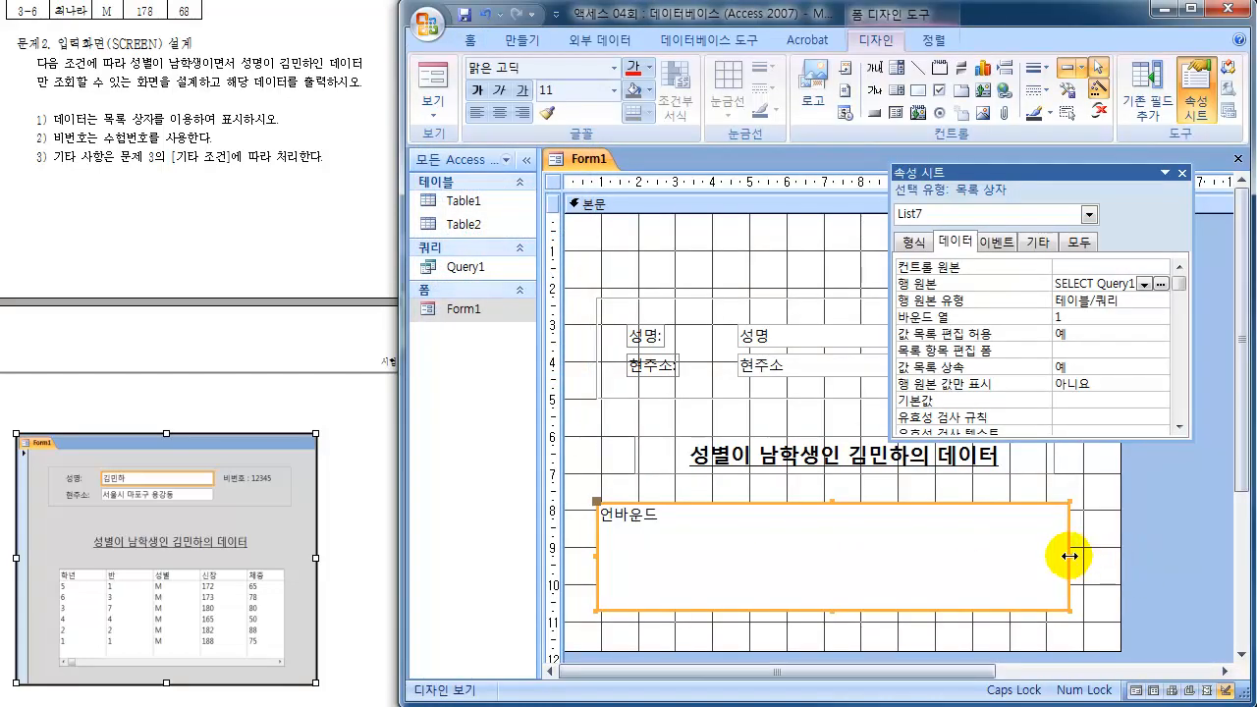
left_click_drag(1069, 555, 1058, 556)
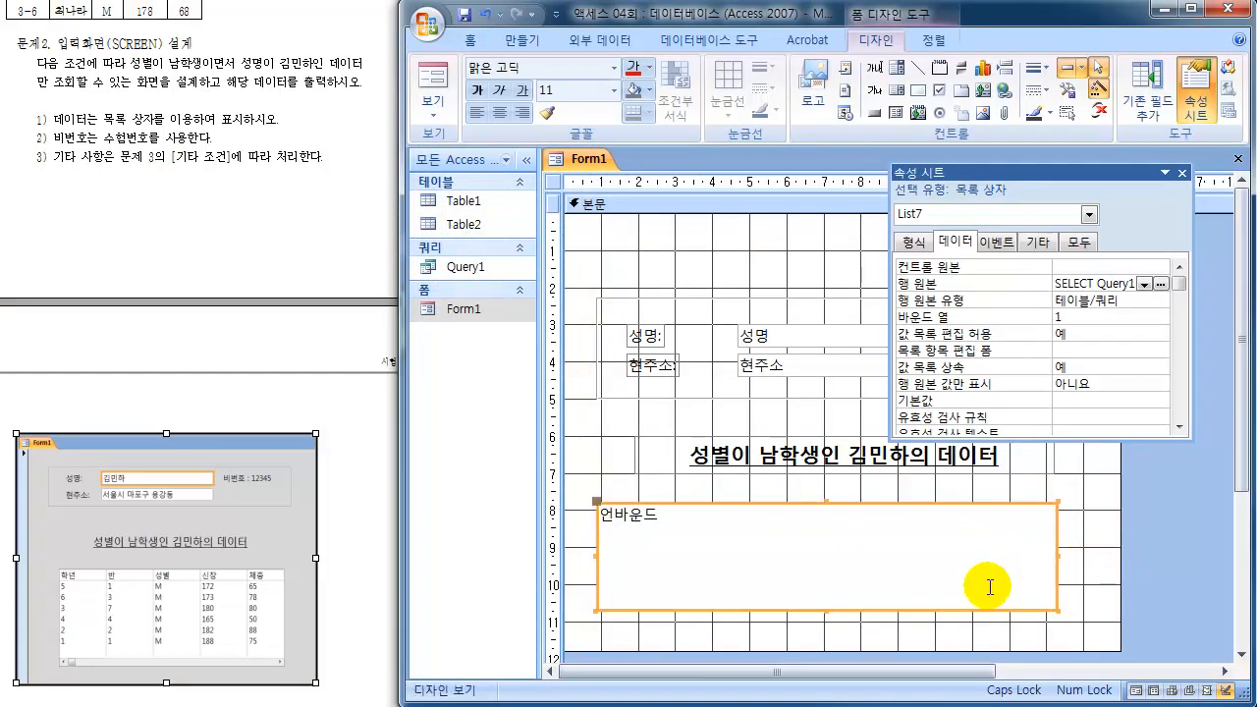
left_click_drag(827, 611, 823, 645)
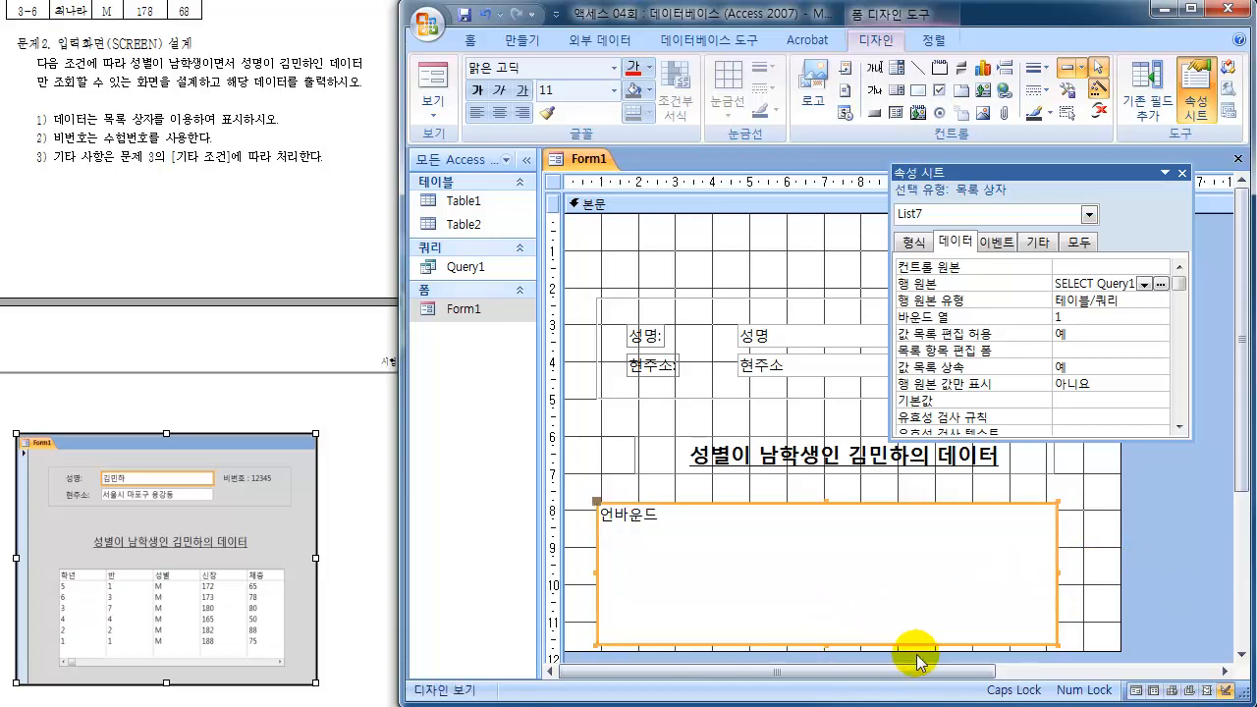
left_click(434, 87)
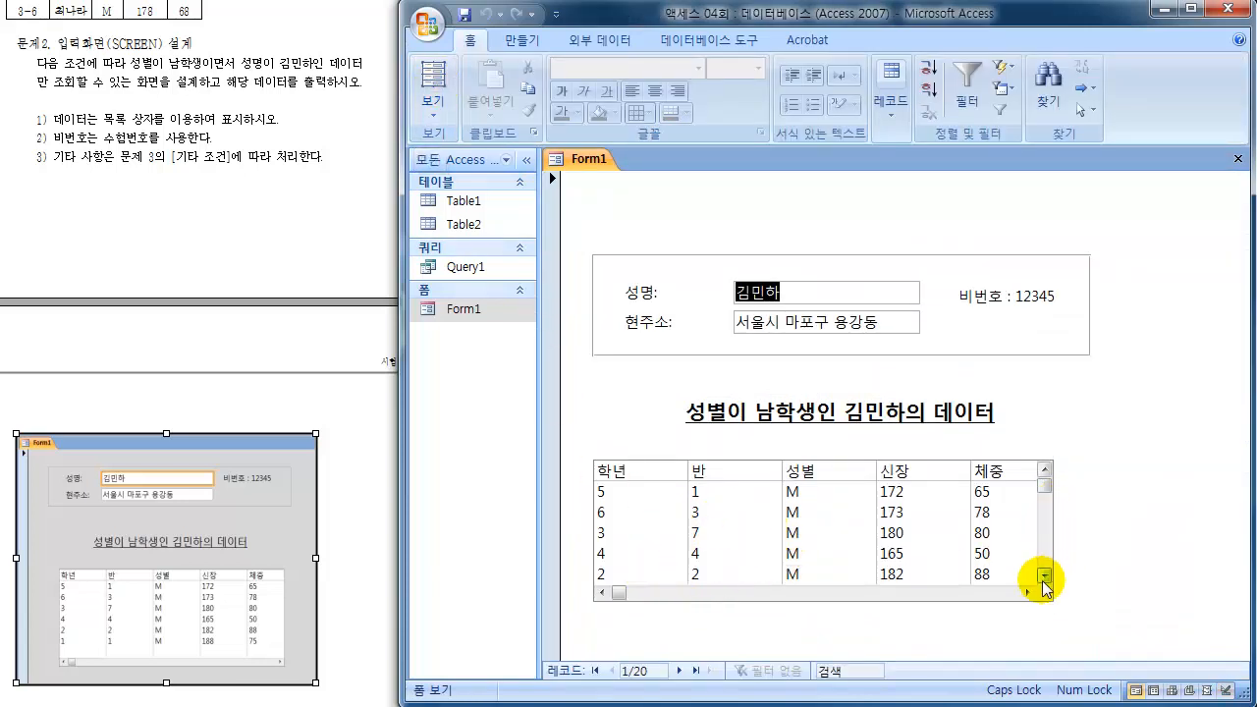
Step: Close the property sheet in Design view and extend the form's detail section (본문) down to about 13.5 cm
left_click(434, 112)
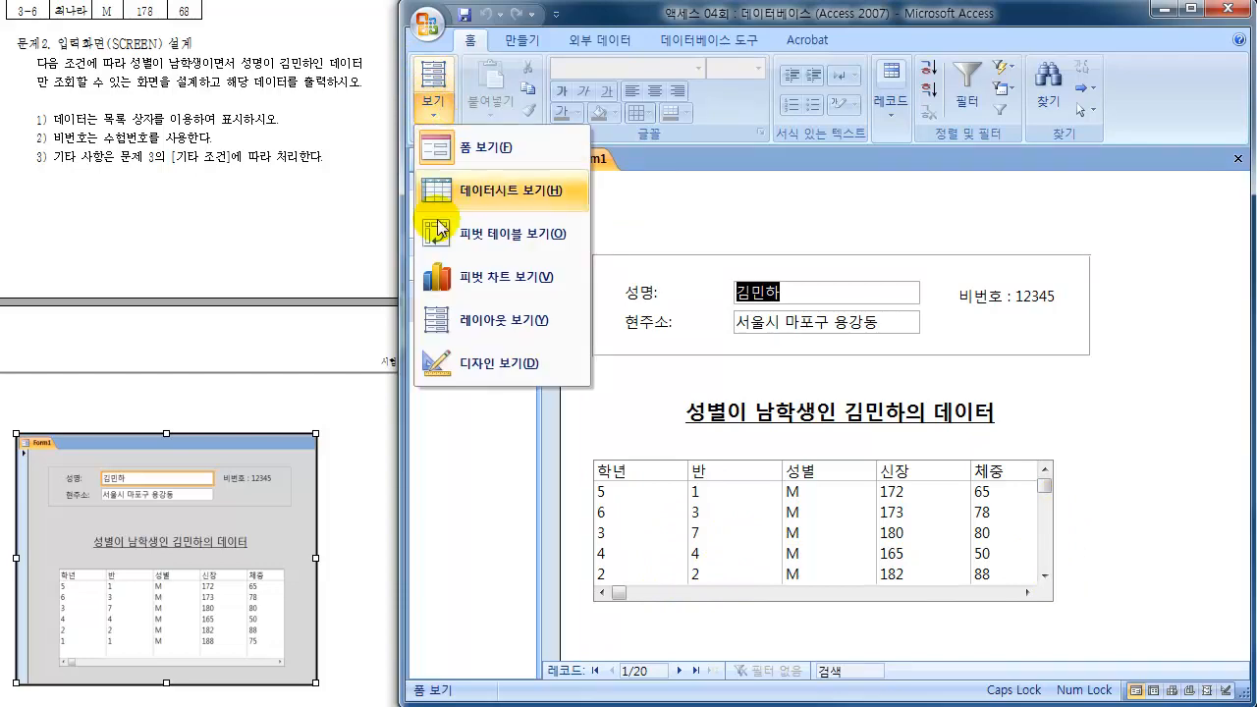
left_click(442, 361)
left_click(1093, 582)
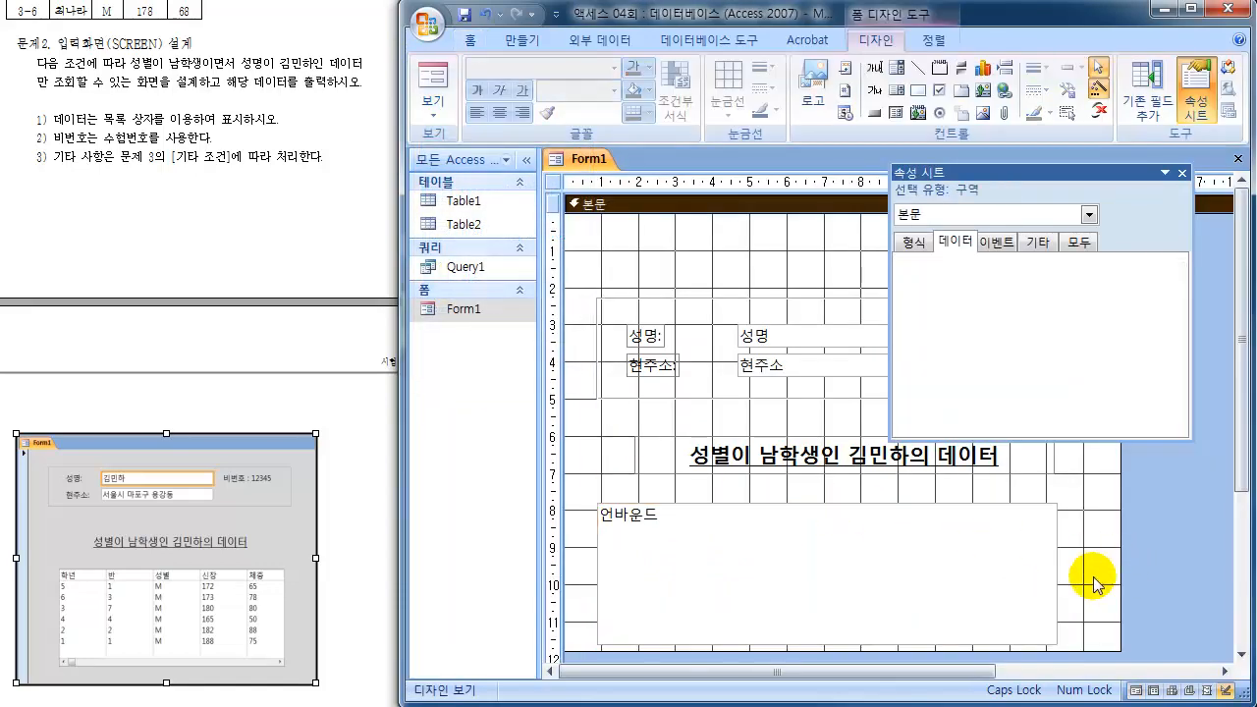
left_click_drag(1123, 174, 1055, 226)
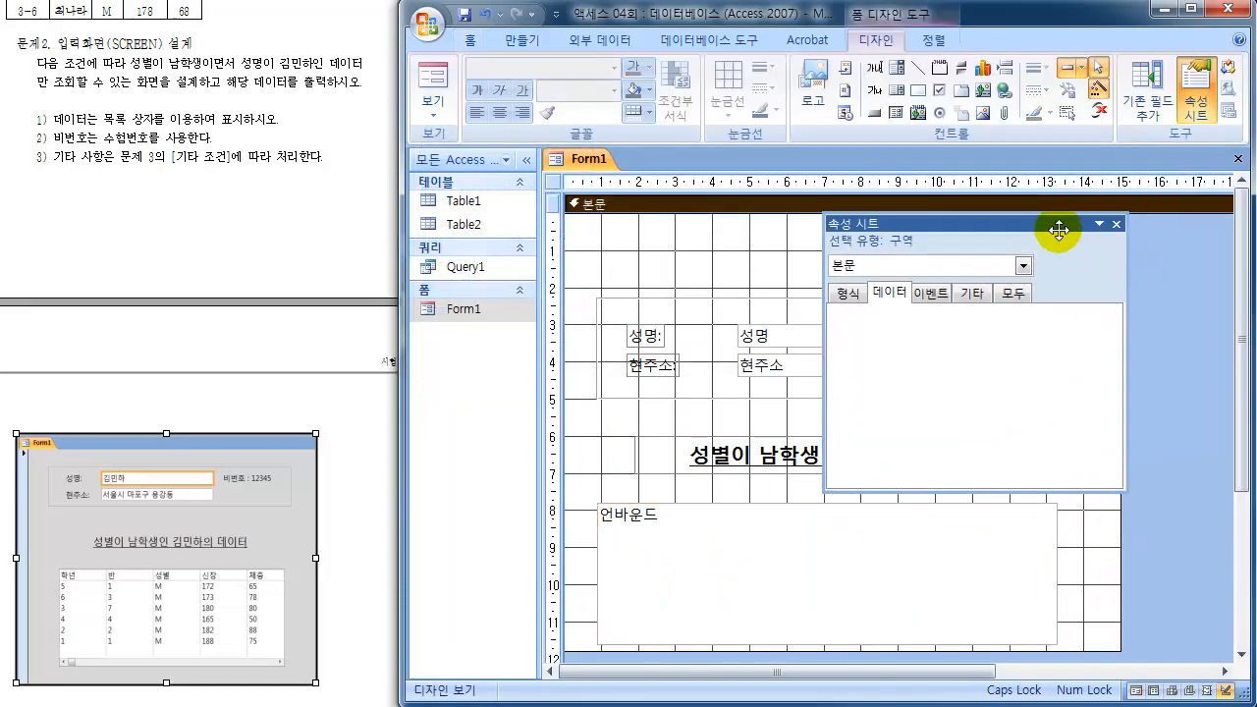
left_click(1117, 225)
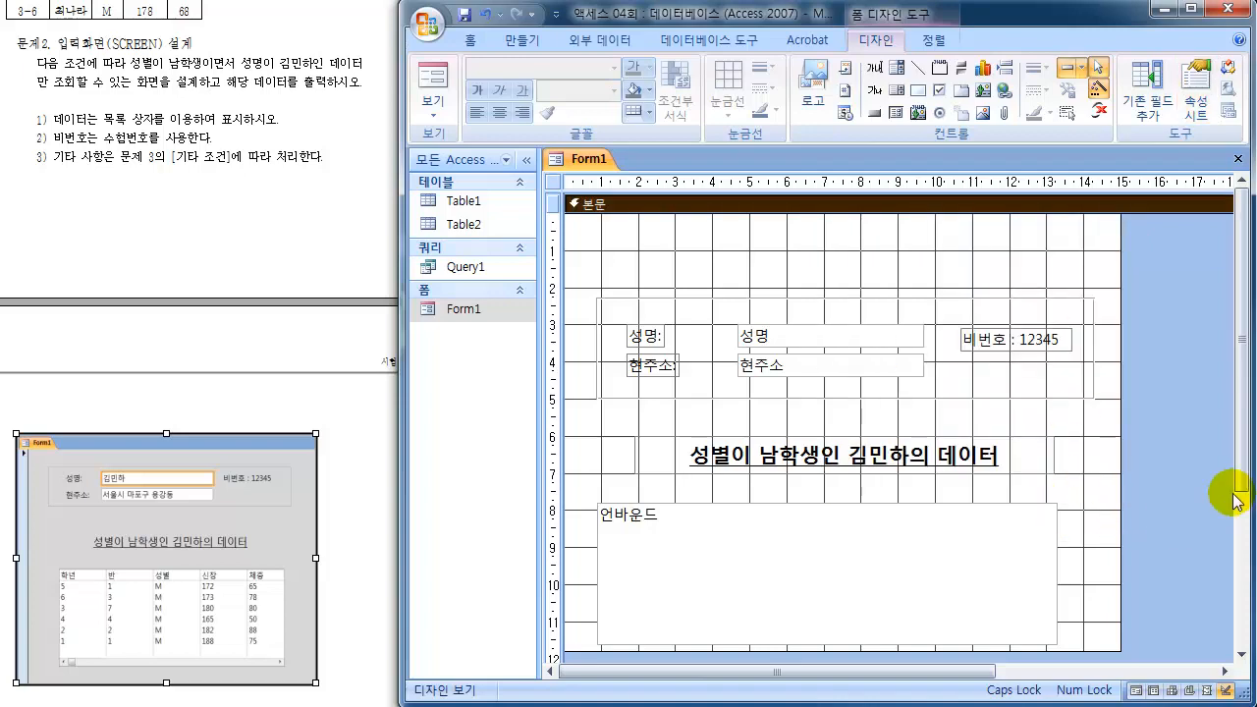
left_click_drag(1231, 488, 1221, 570)
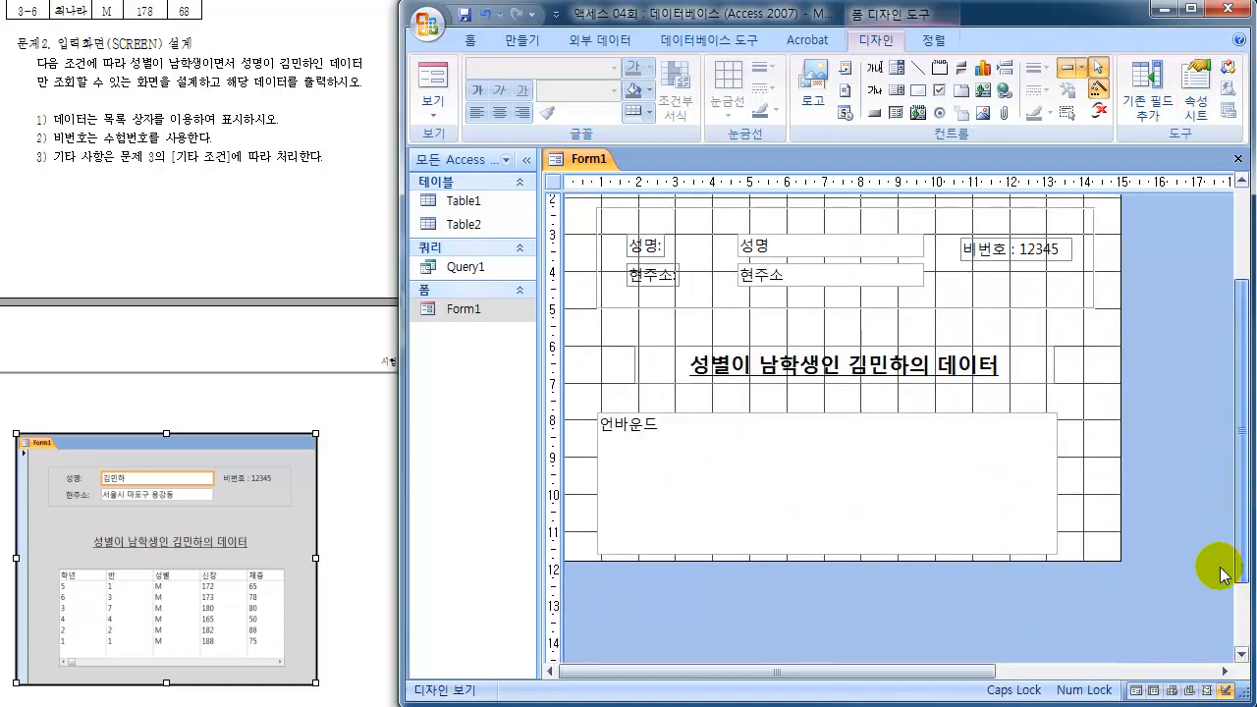
left_click(1093, 561)
left_click_drag(1093, 561, 1096, 621)
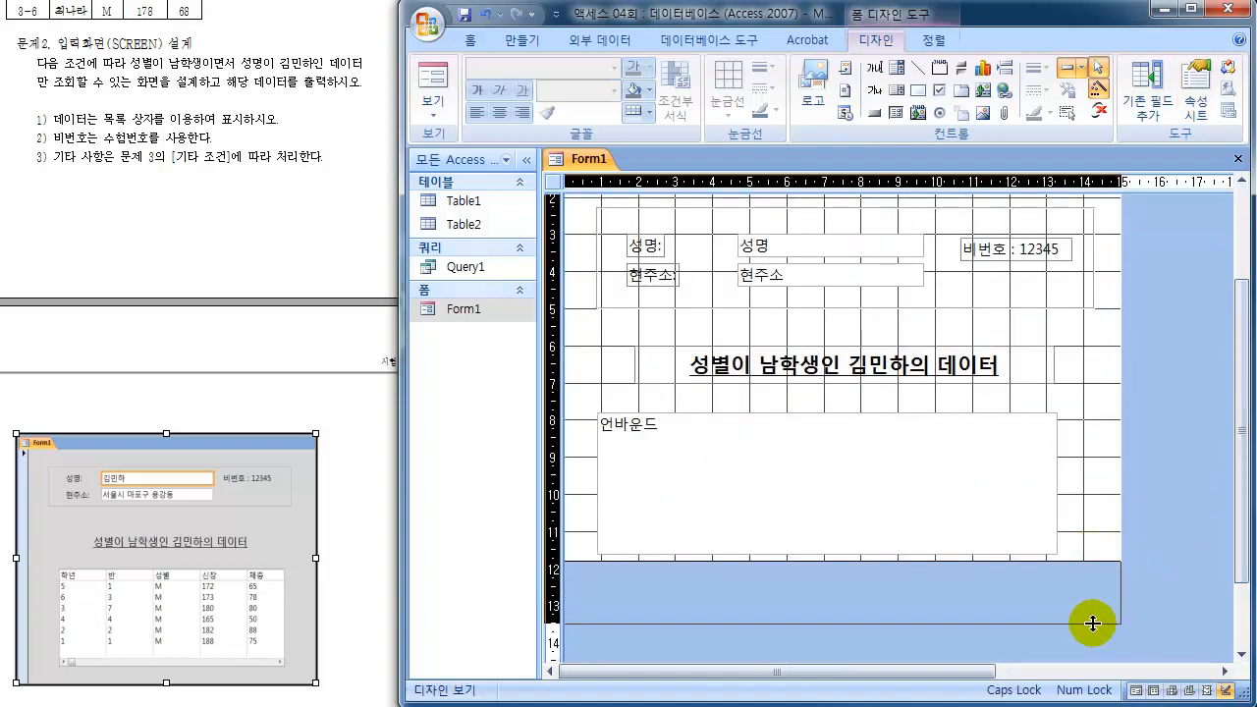
Step: Extend the list box's lower edge to about the 12.5 cm mark and check the rows in Form view
left_click(927, 527)
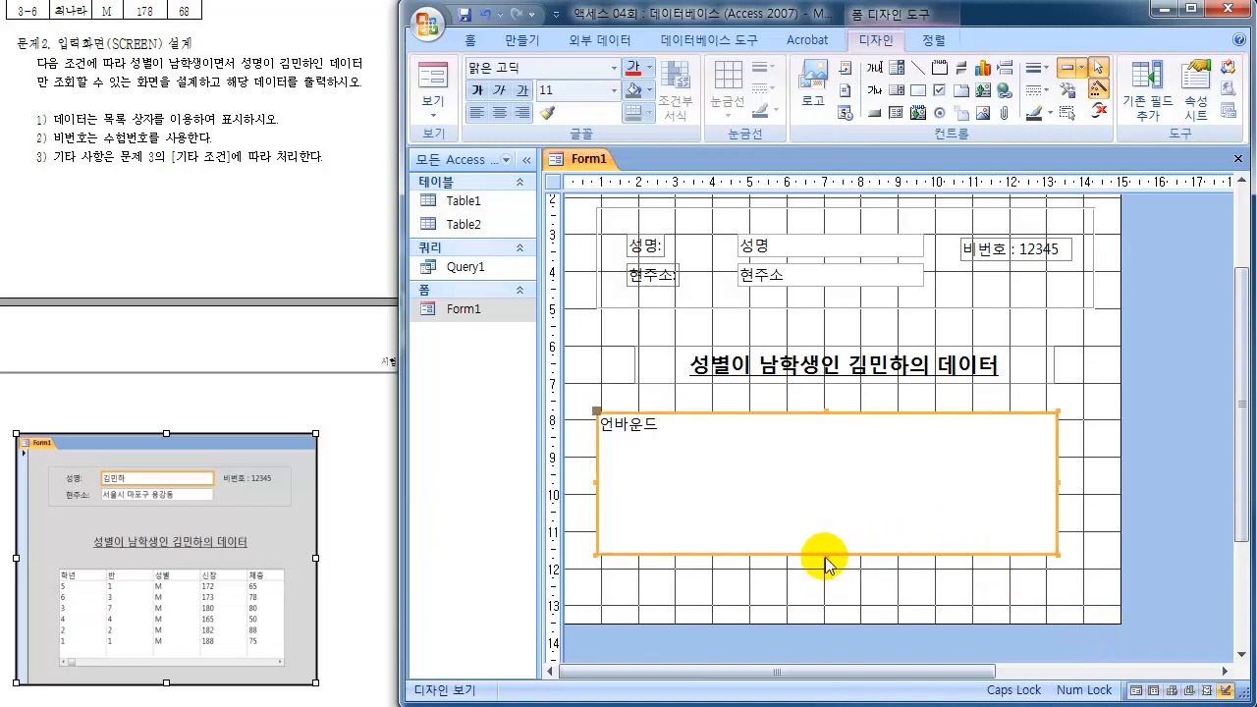
left_click_drag(827, 553, 823, 587)
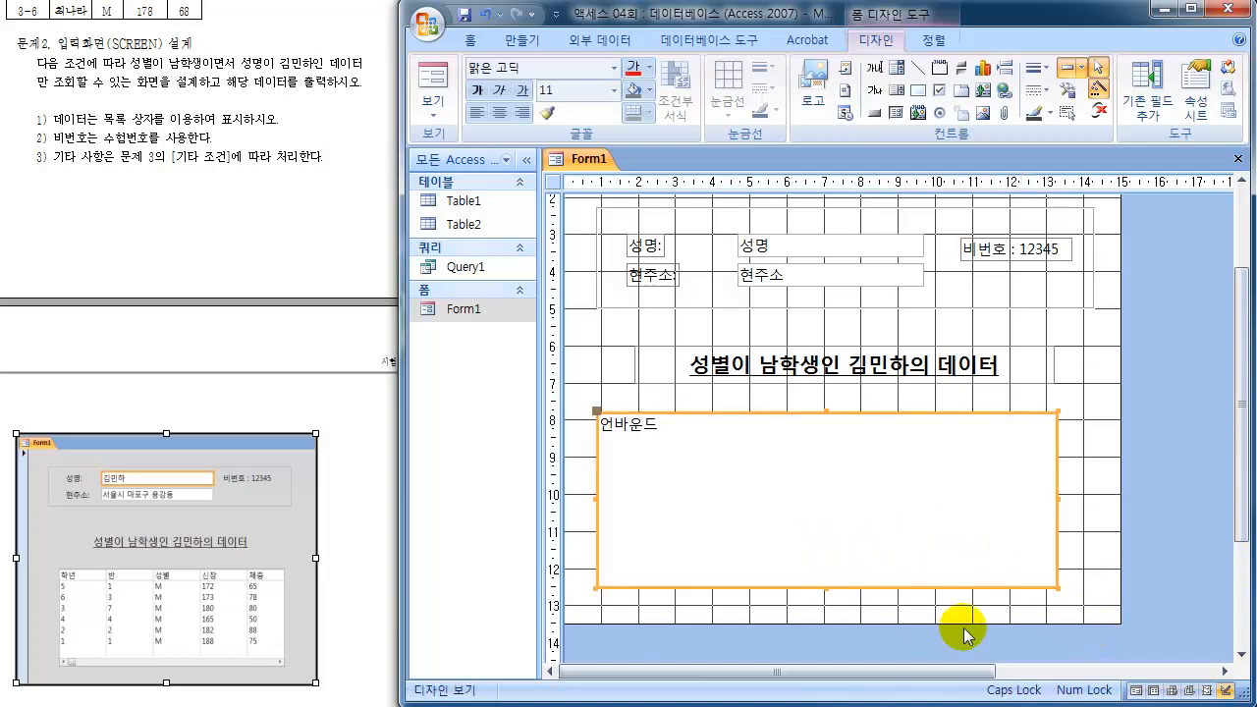
left_click(438, 86)
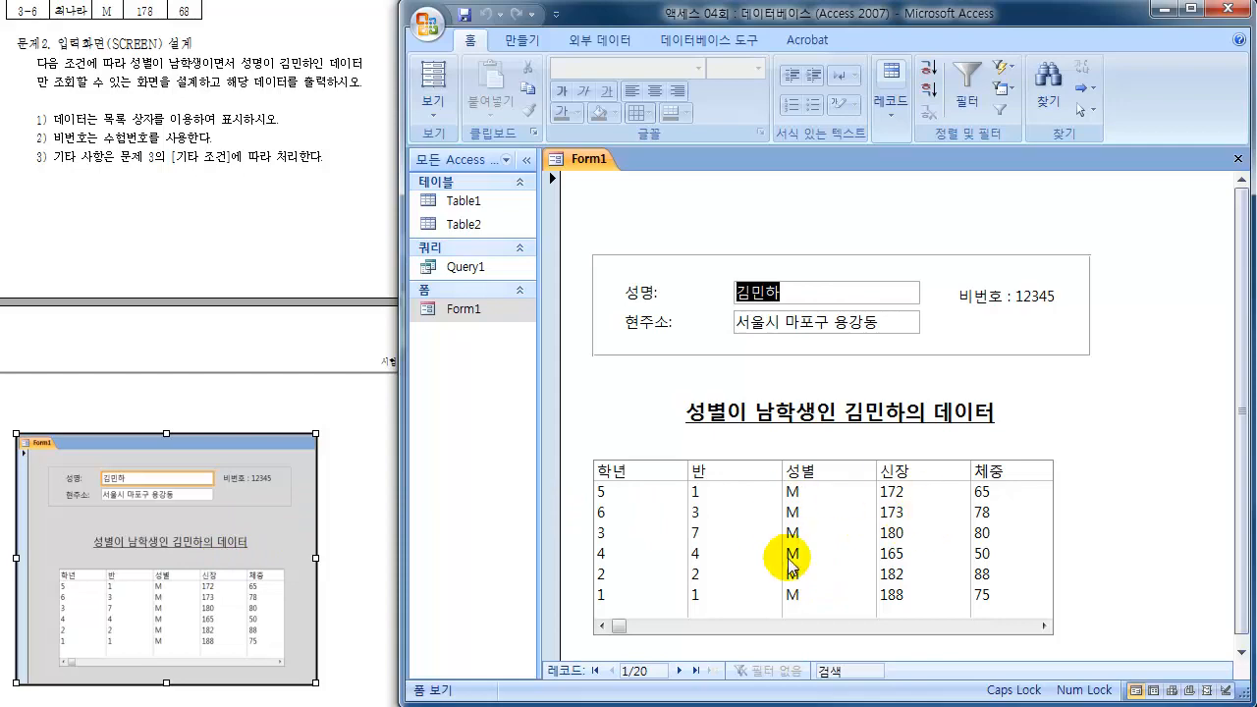
Step: Move the list box about 0.4 cm to the right under the heading in Design view and check the layout in Form view
left_click(432, 103)
left_click(483, 361)
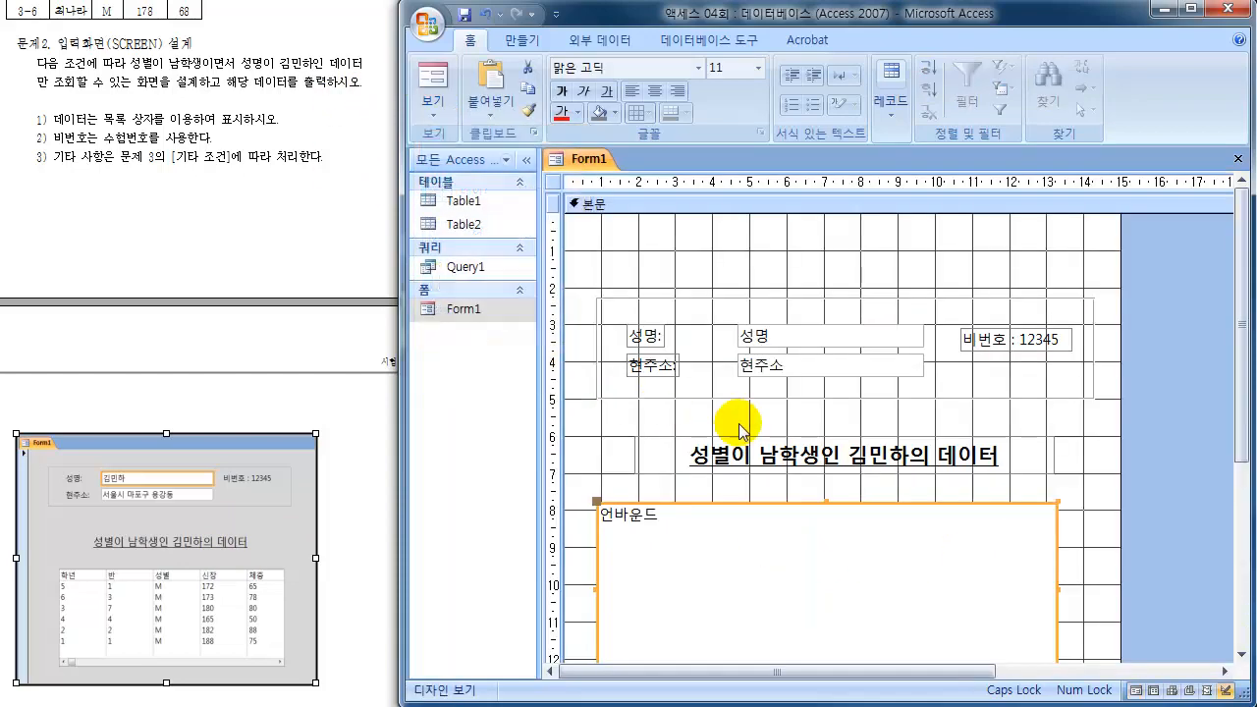
left_click(783, 504)
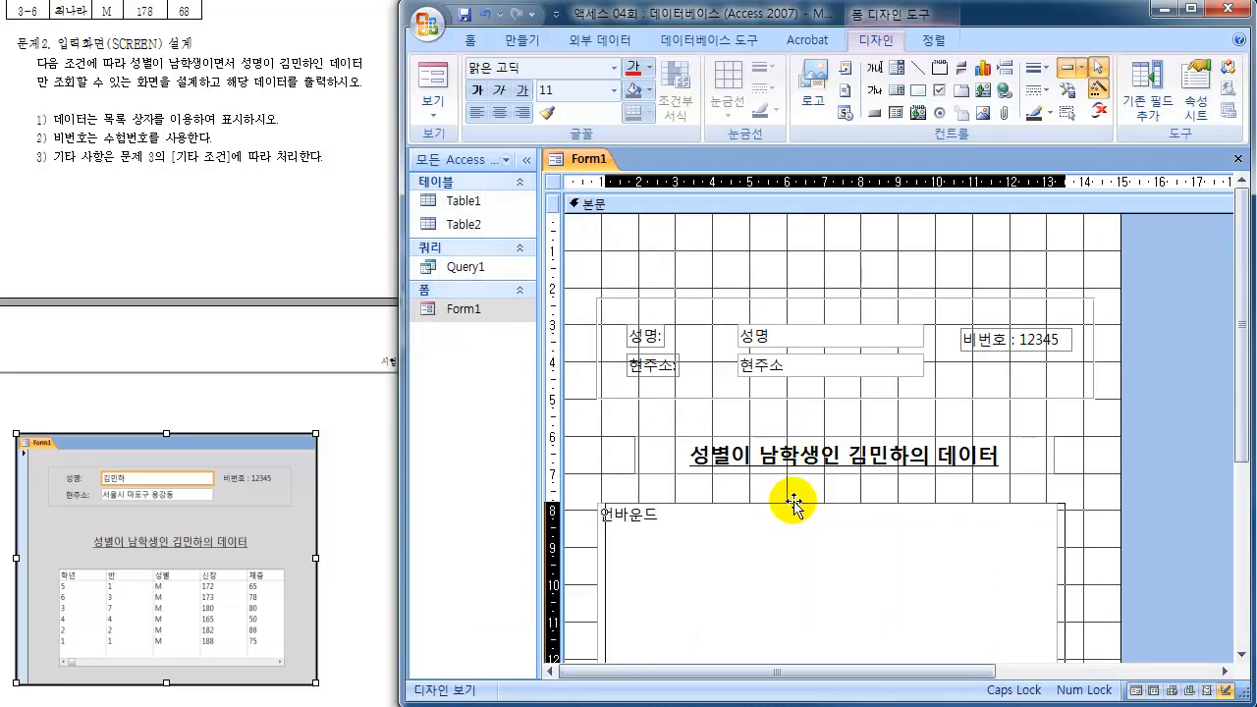
left_click(798, 504)
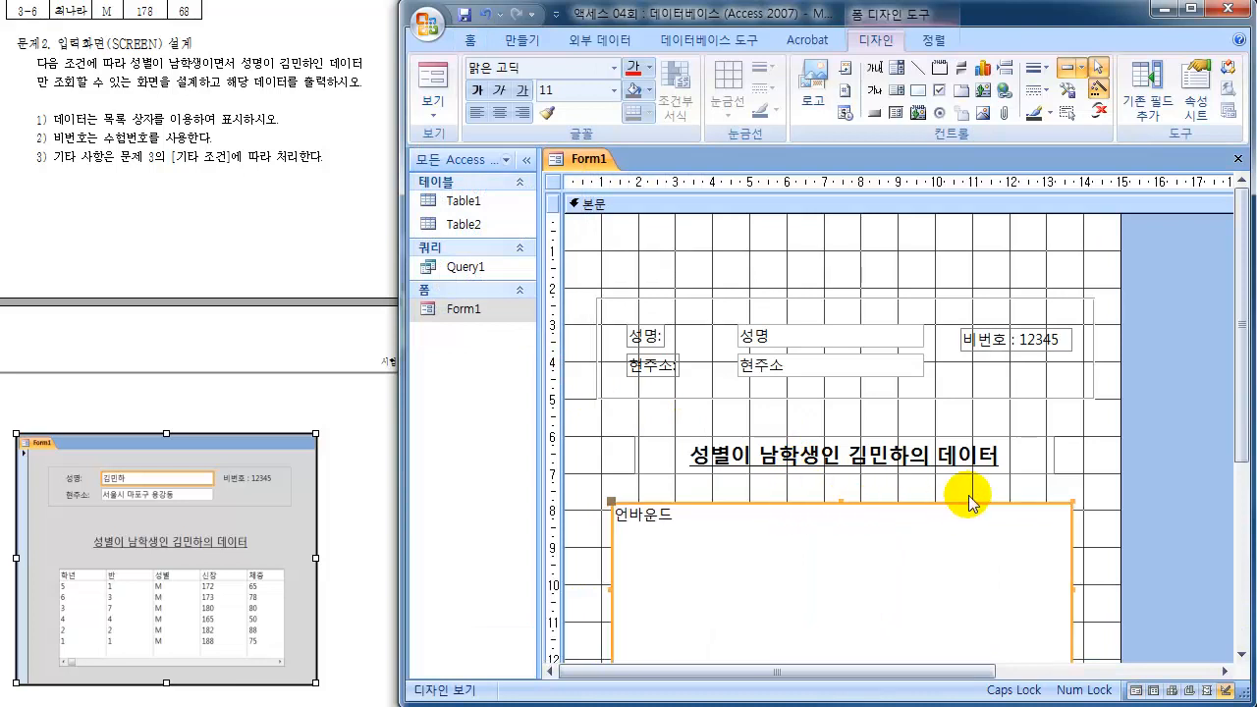
left_click(1130, 477)
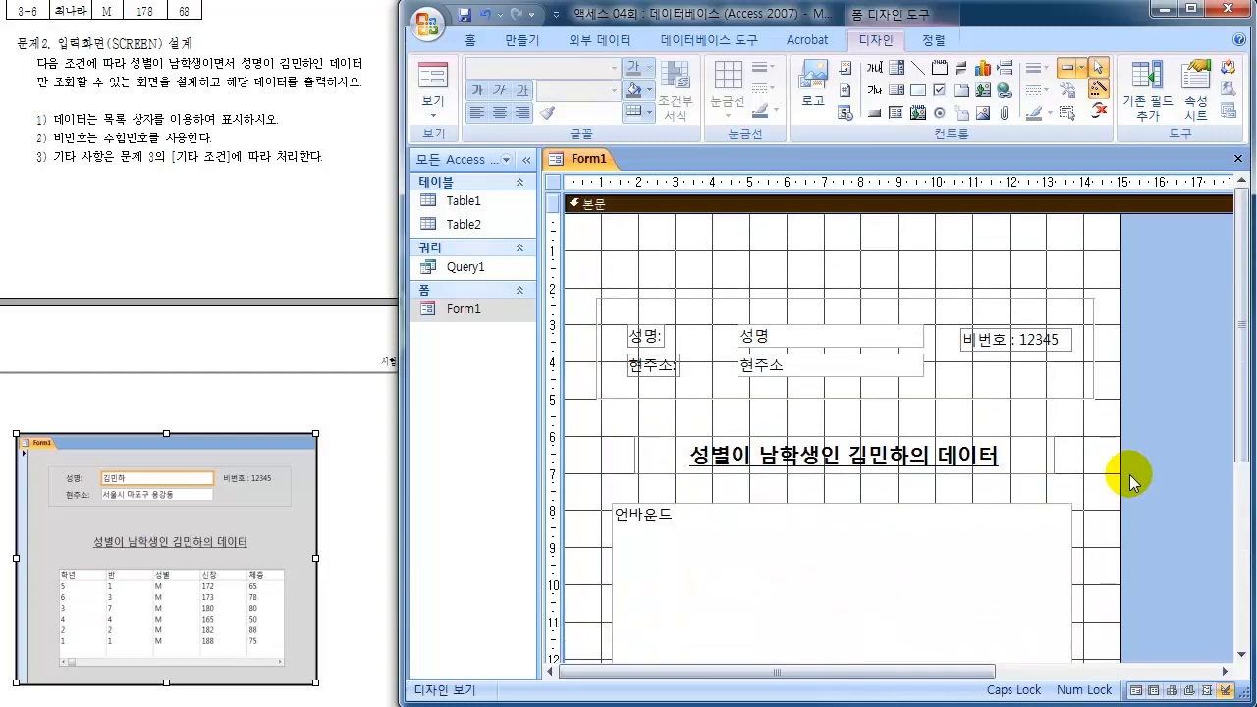
left_click(435, 86)
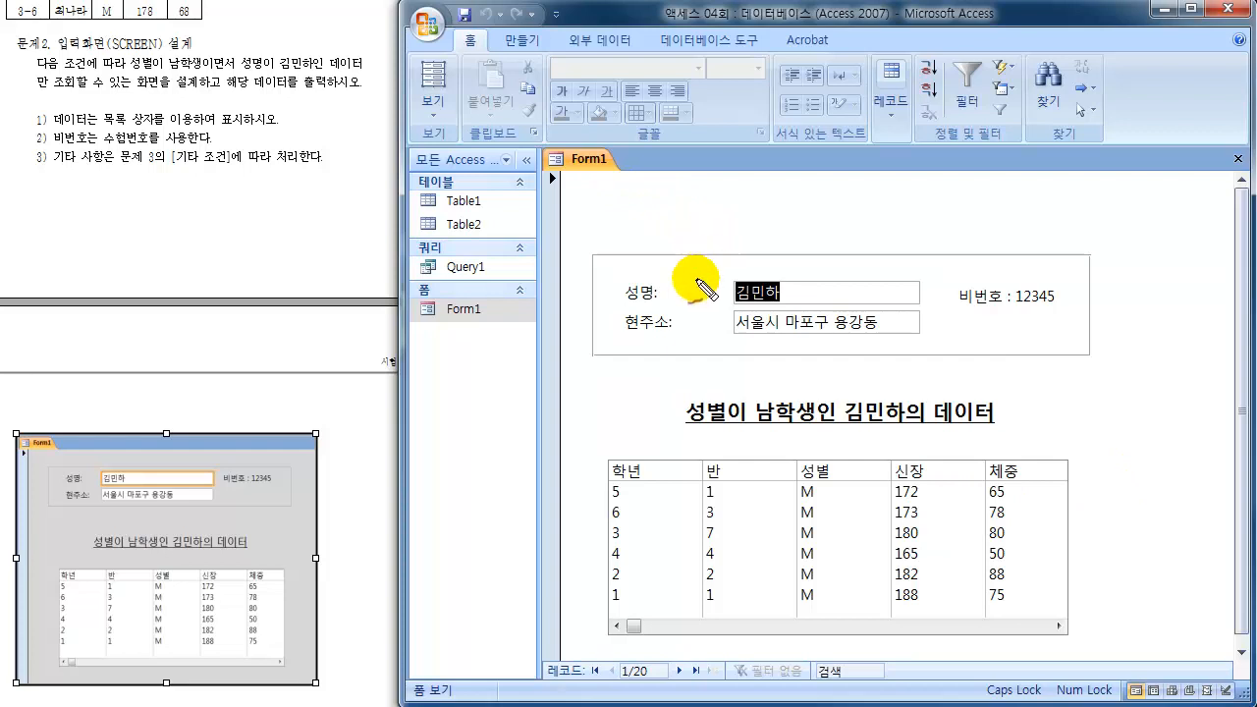
left_click_drag(1072, 228, 1078, 339)
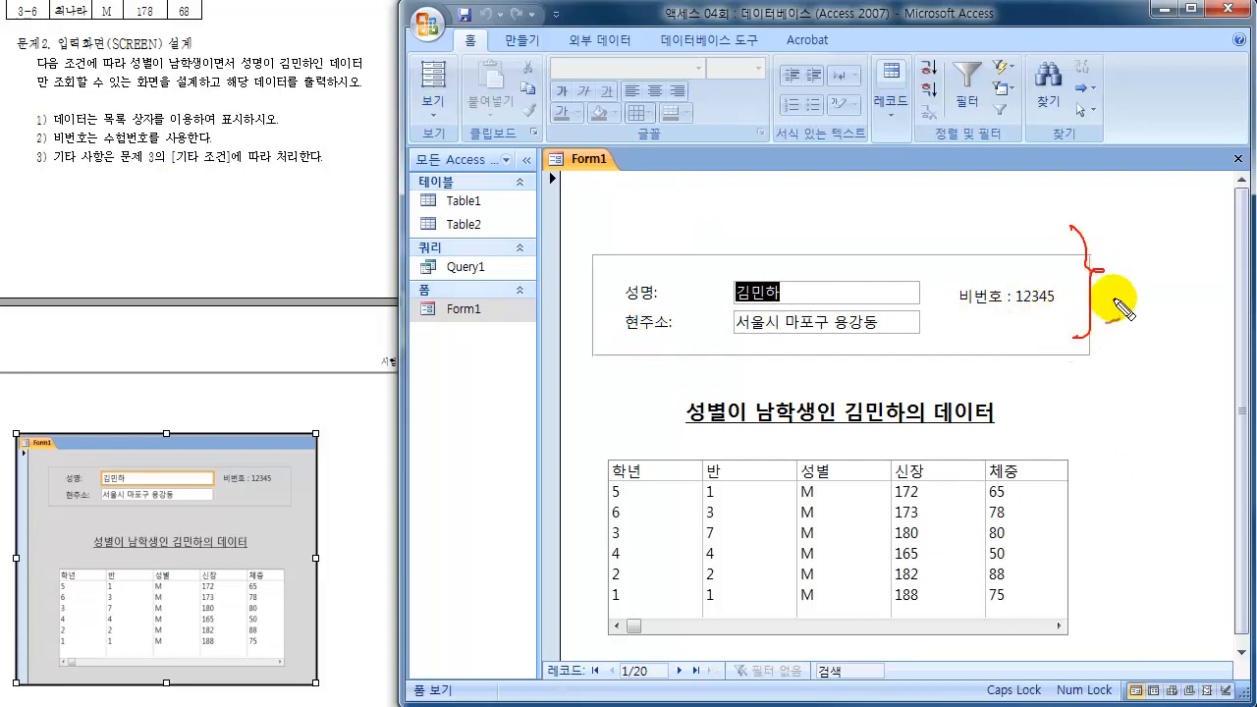
left_click_drag(1151, 226, 1173, 241)
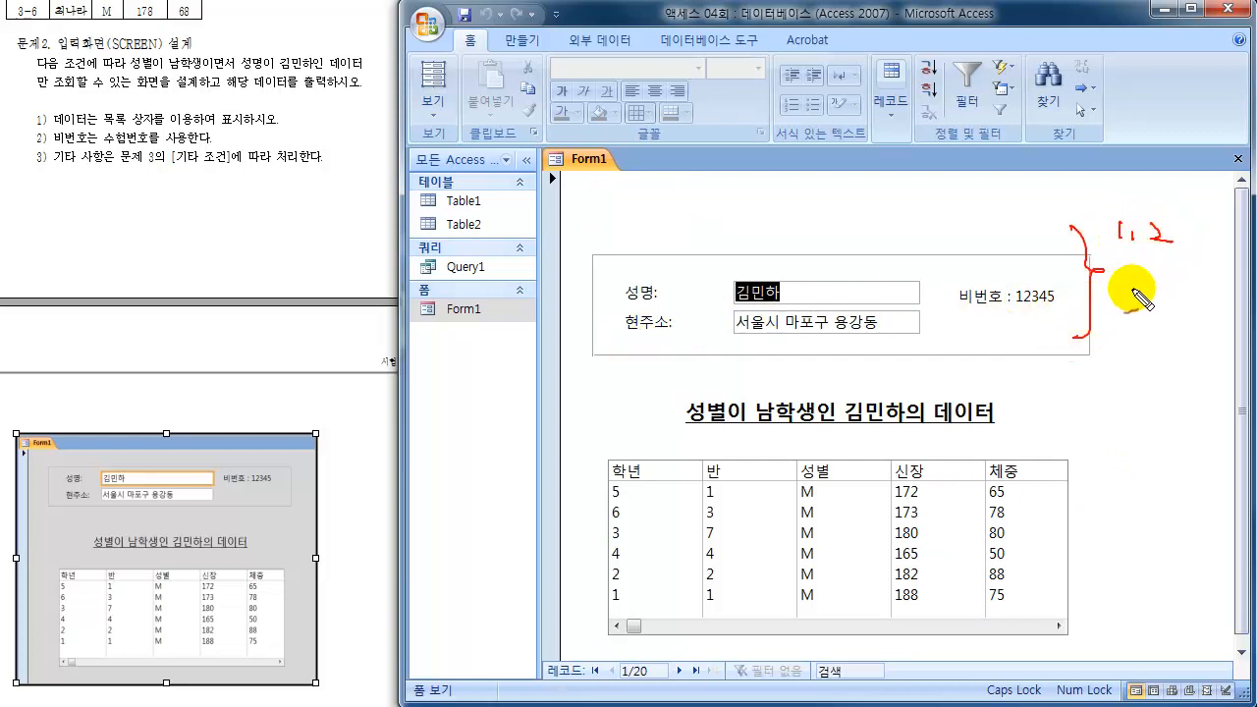
left_click_drag(1045, 395, 1065, 564)
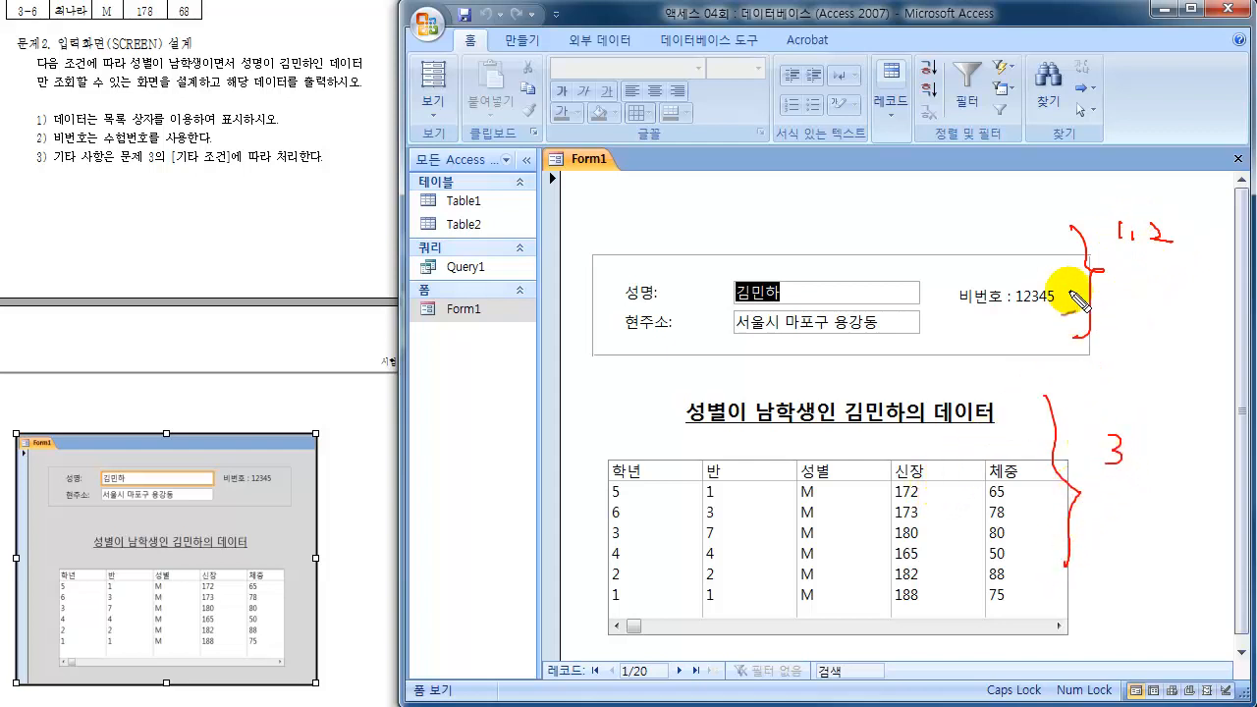
left_click_drag(1028, 195, 1056, 196)
left_click_drag(994, 375, 1015, 385)
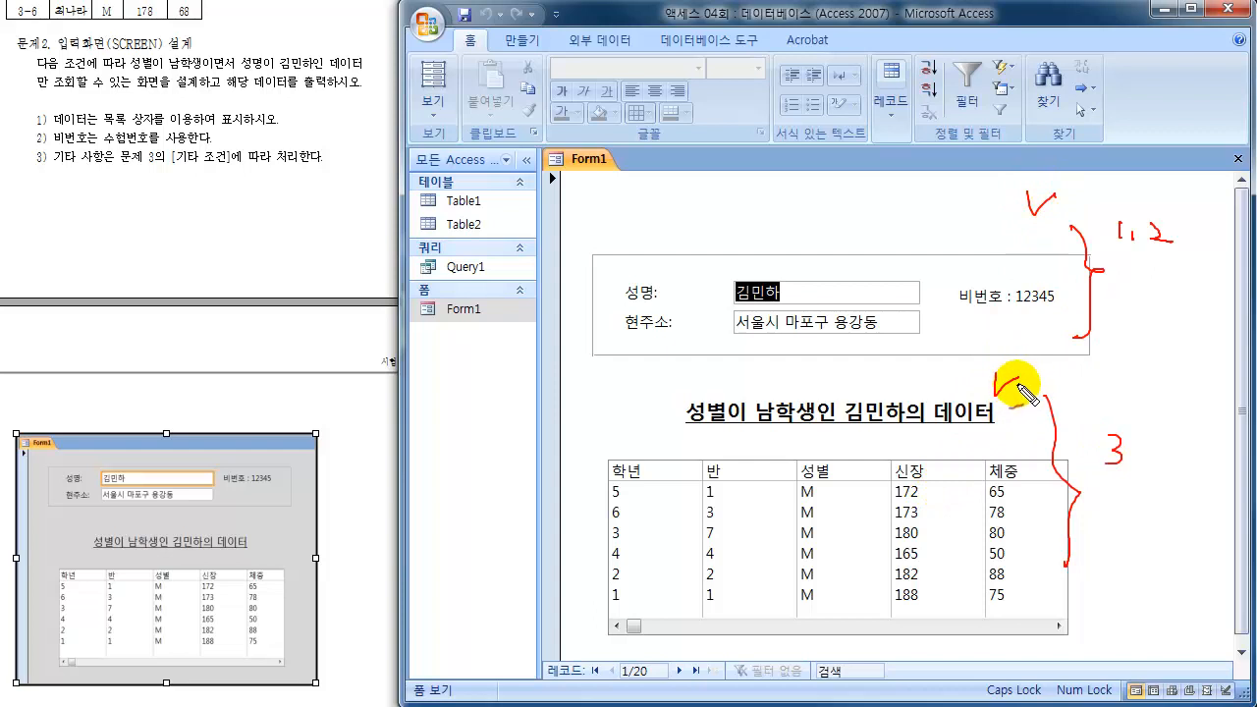
mouse_move(1120, 425)
left_mouse_down()
mouse_move(1098, 470)
mouse_move(1138, 425)
mouse_move(1114, 424)
left_mouse_up()
left_click_drag(672, 411, 594, 520)
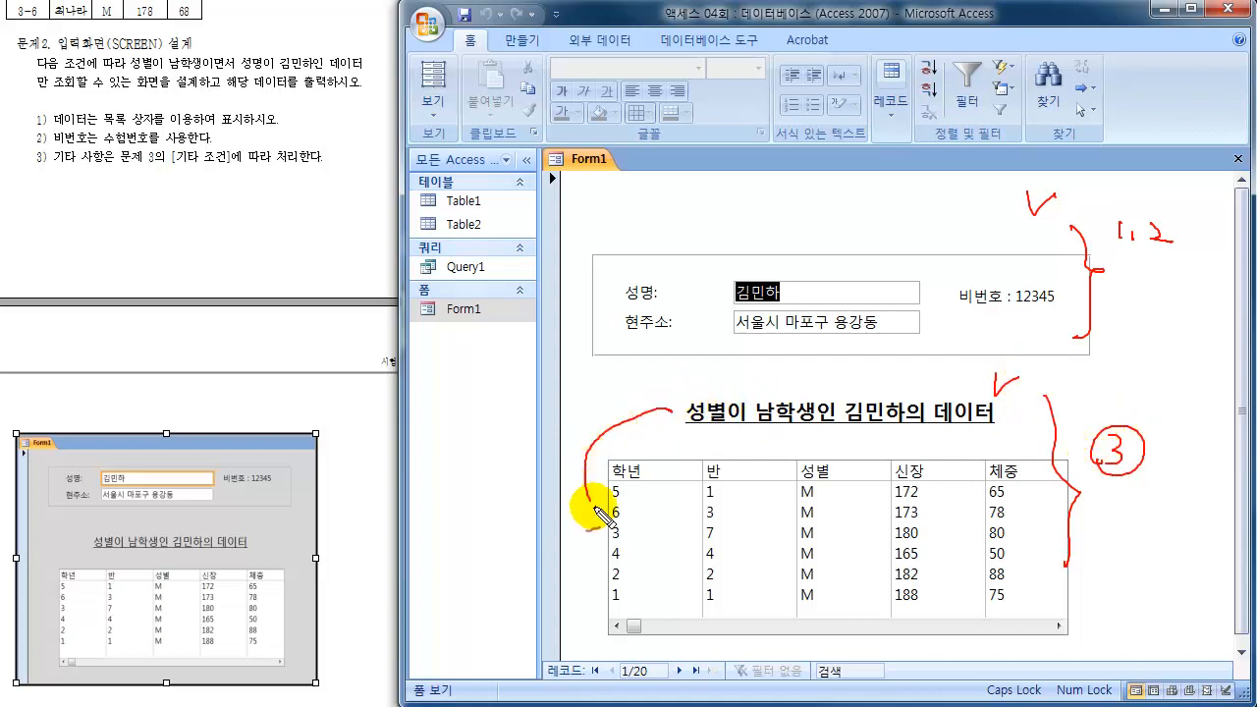
mouse_move(581, 593)
left_mouse_down()
mouse_move(602, 641)
mouse_move(653, 613)
mouse_move(698, 624)
left_mouse_up()
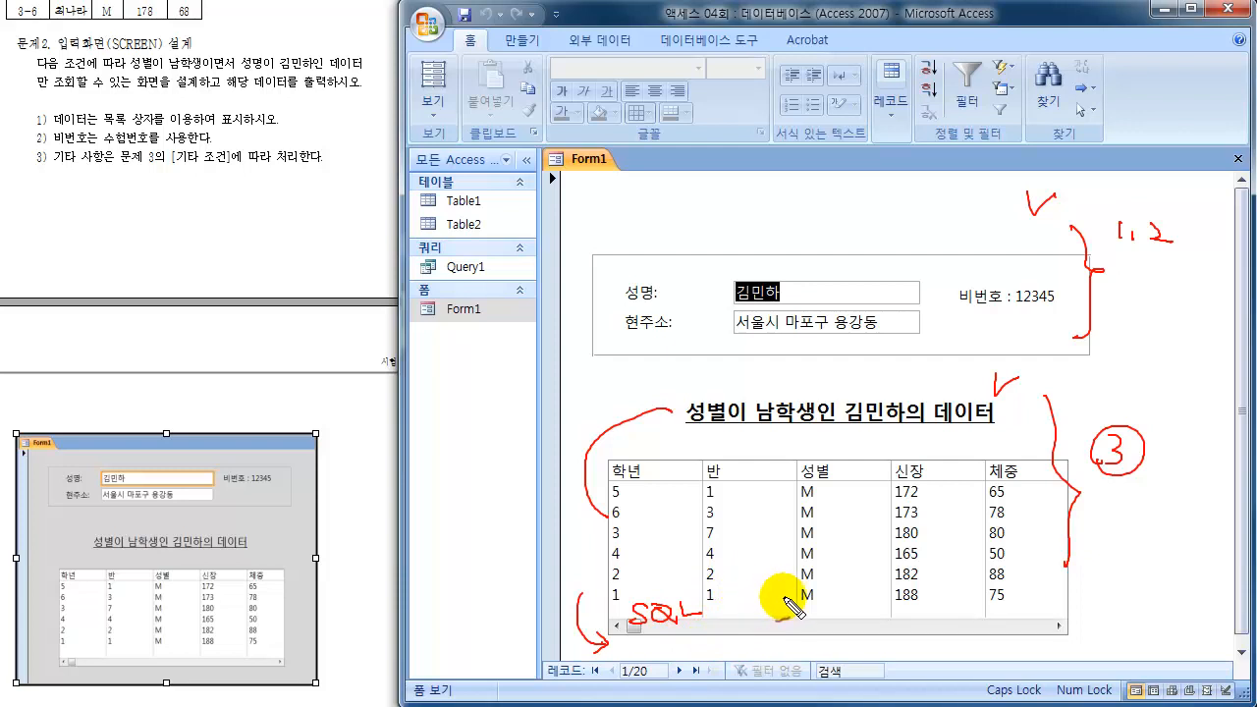
key("Escape")
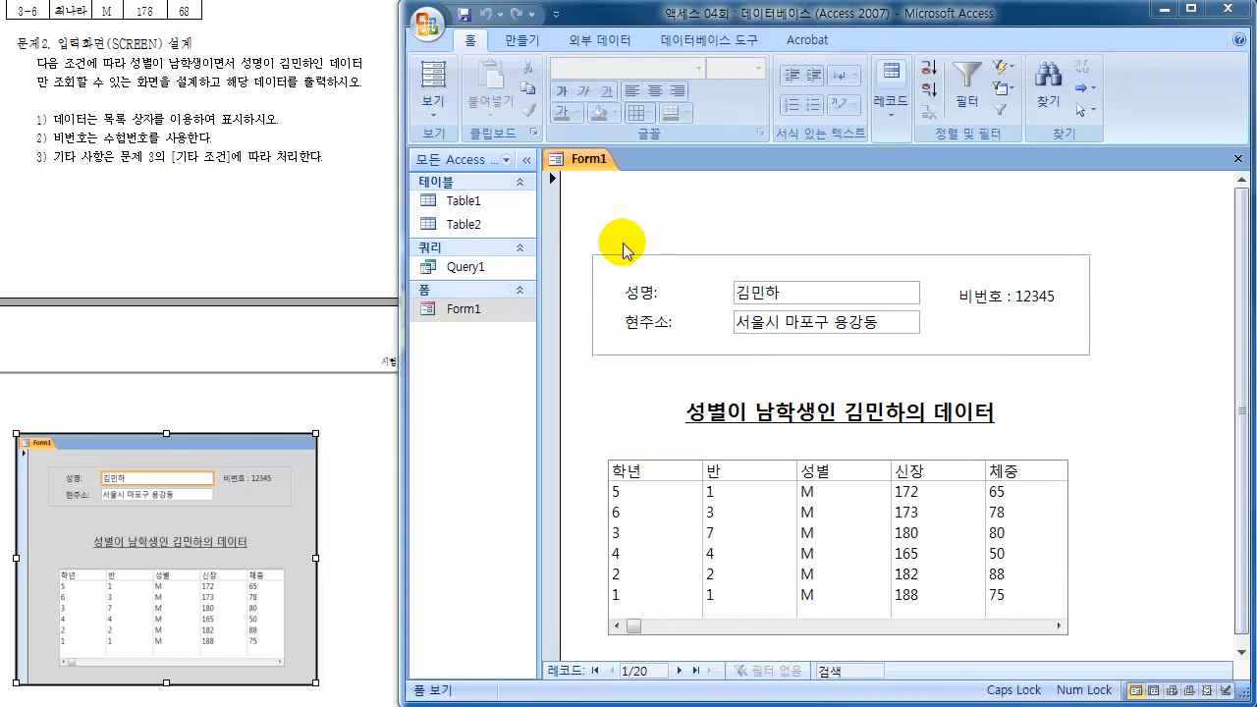
Step: Examine the list box's row source (행 원본) among its data properties in Design view and close the property sheet
left_click(435, 120)
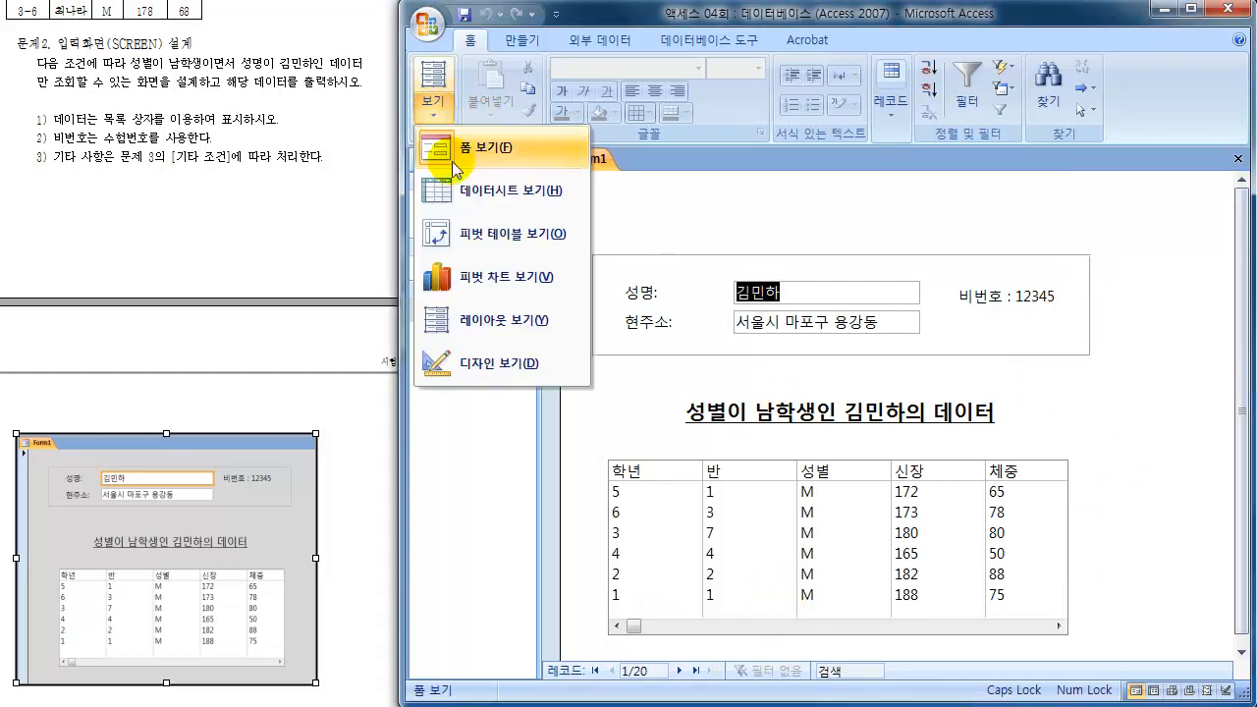
left_click(477, 360)
scroll(938, 521, "down", 1)
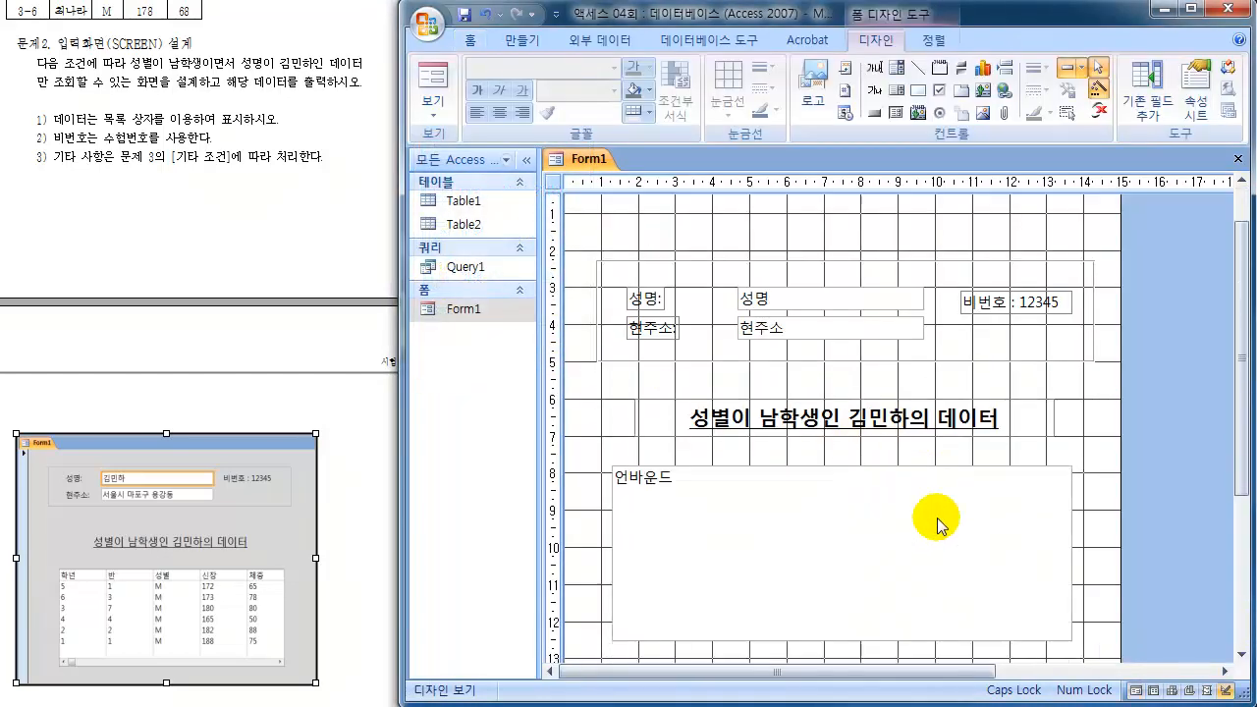
left_click(937, 509)
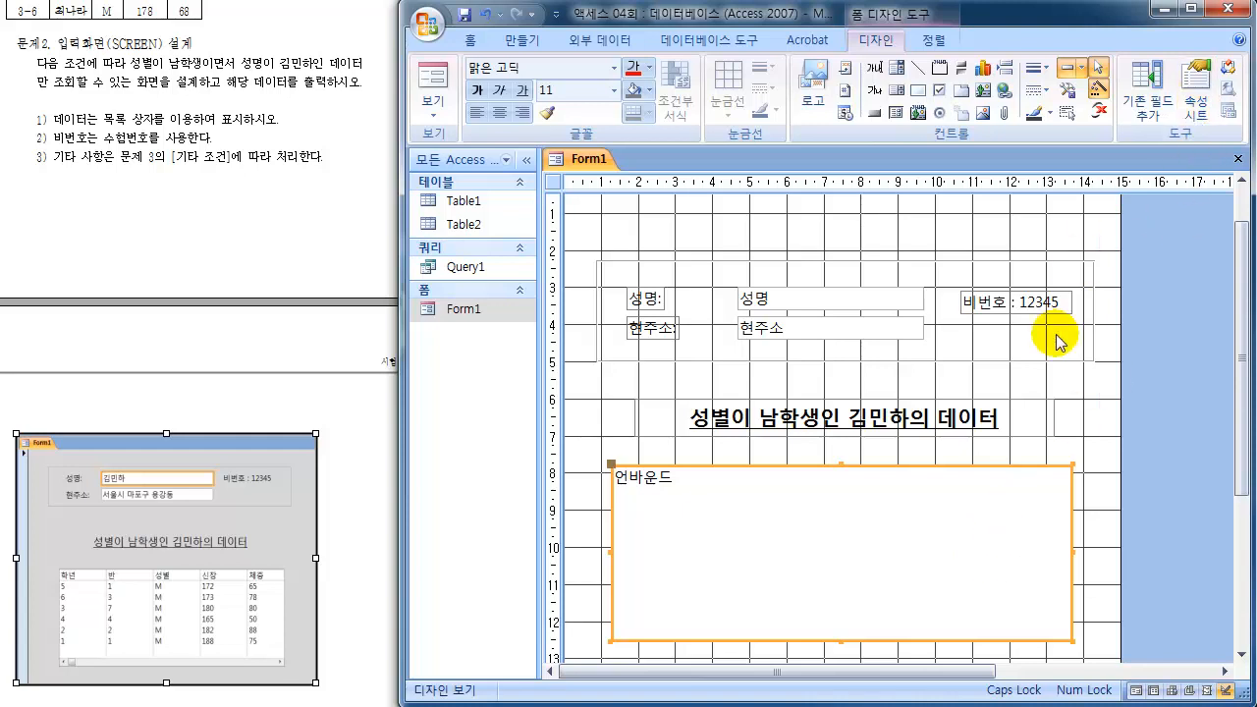
left_click(1200, 93)
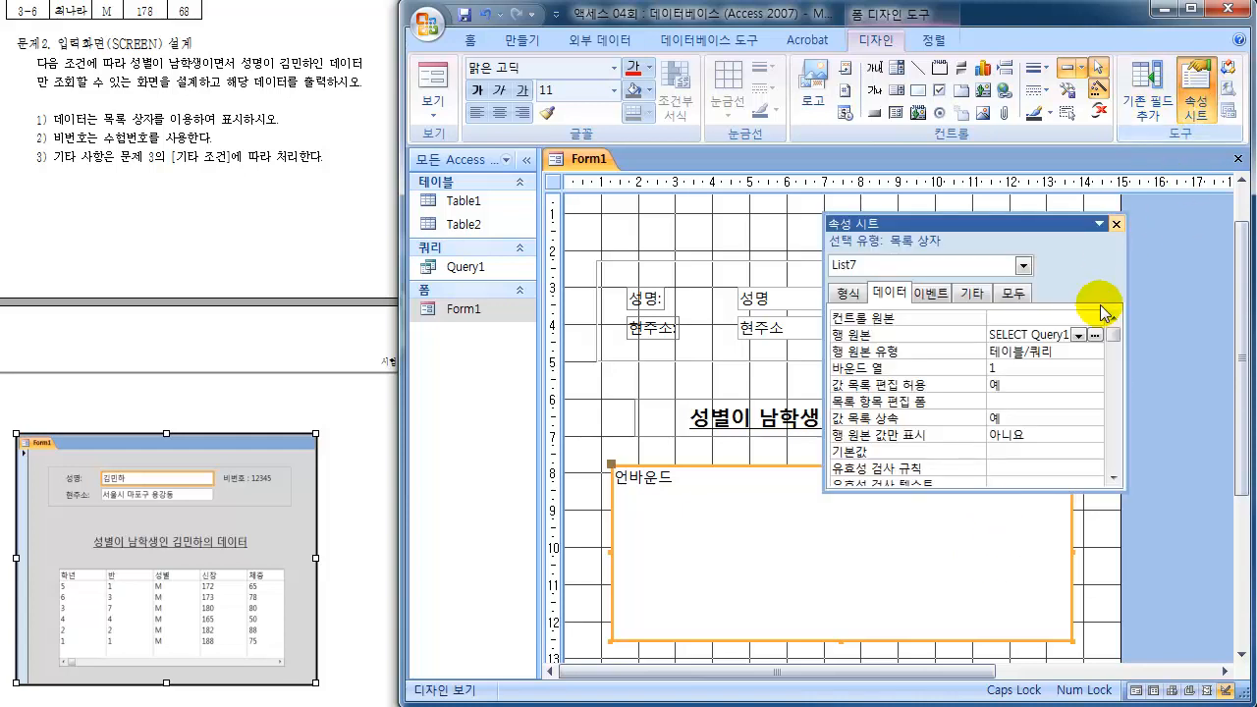
left_click(887, 293)
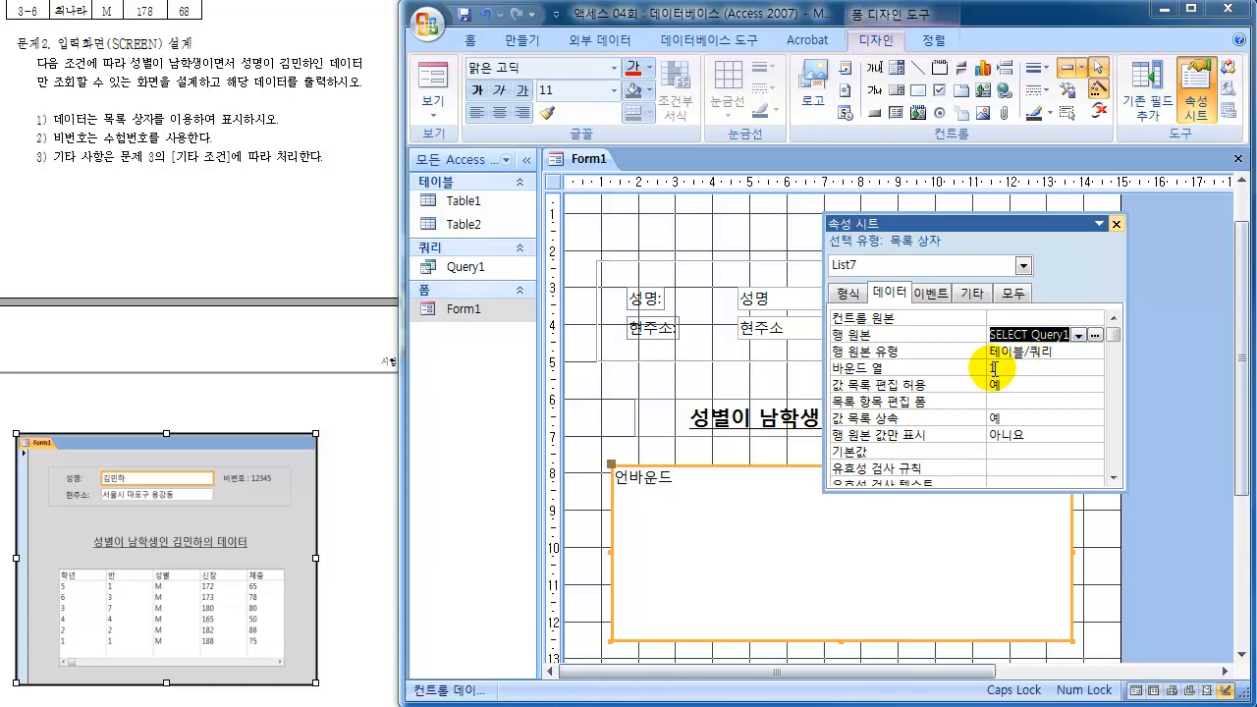
left_click(1117, 224)
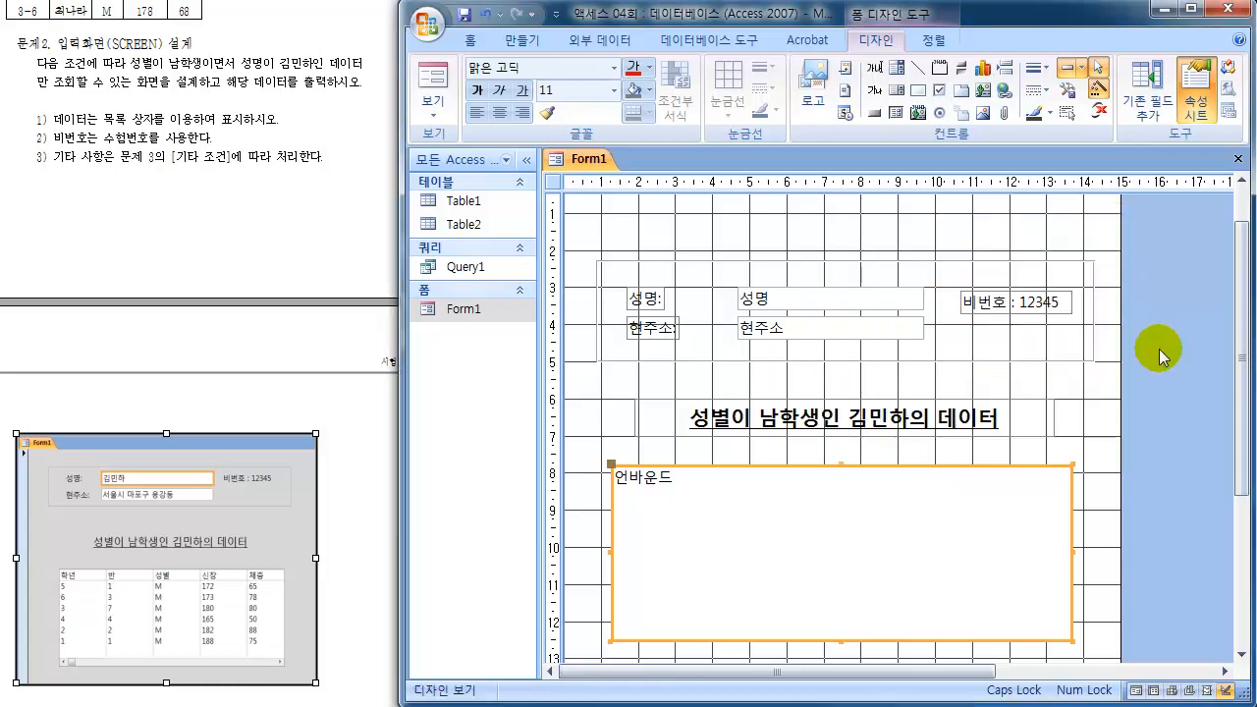
Step: Extend the form's detail section (본문) below the list box to about the 16 cm mark
left_click_drag(1240, 383, 1221, 505)
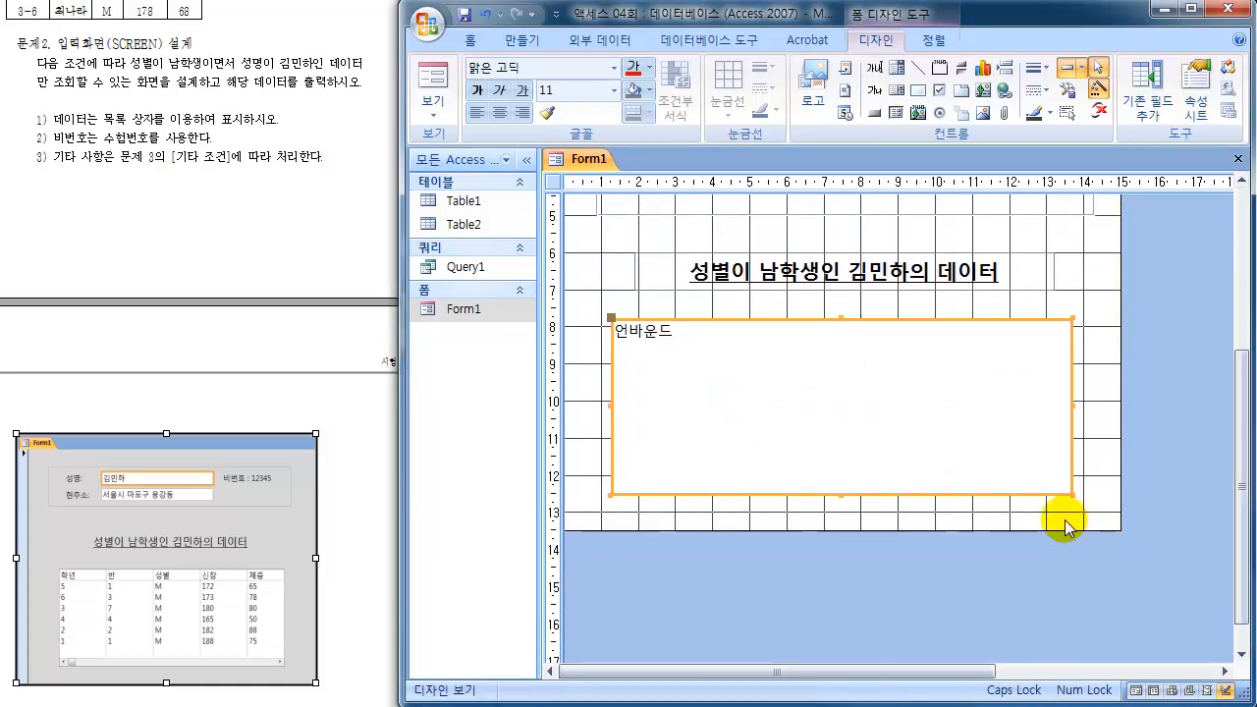
left_click(1012, 523)
left_click_drag(849, 529, 828, 618)
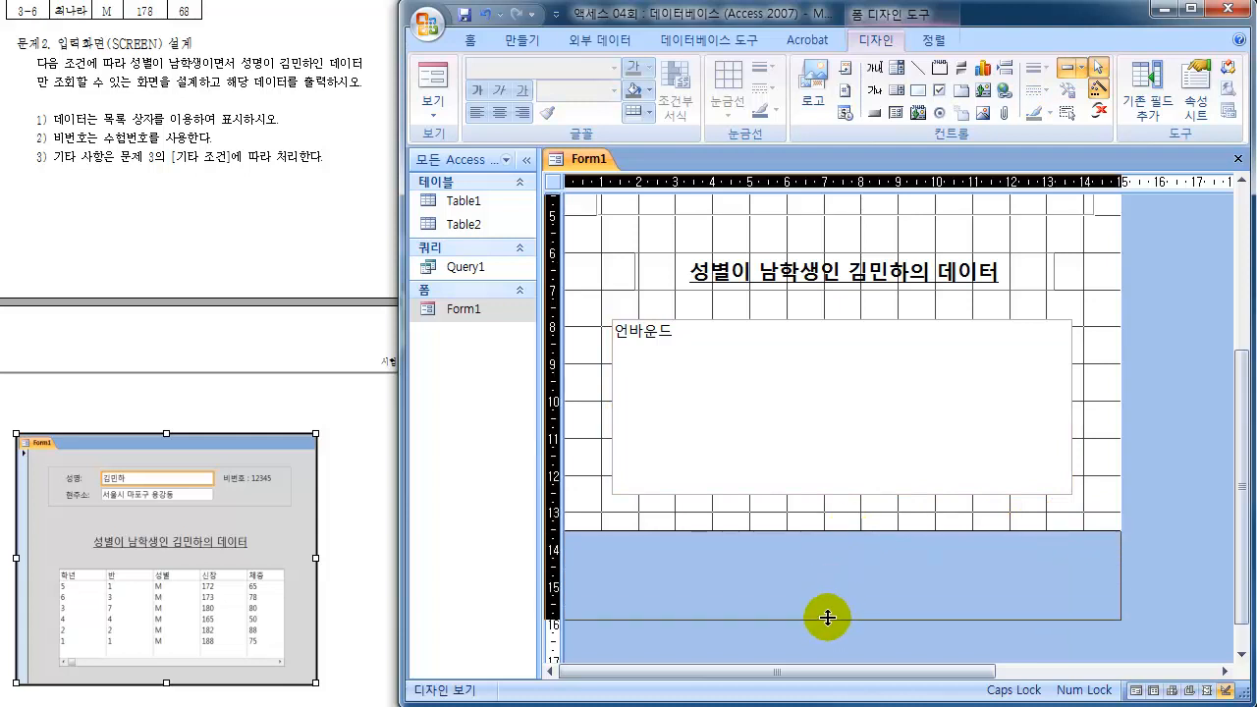
Step: Add a label about 12 cm wide below the list box containing its full SELECT statement from Query1, and check it in Form view
left_click(875, 93)
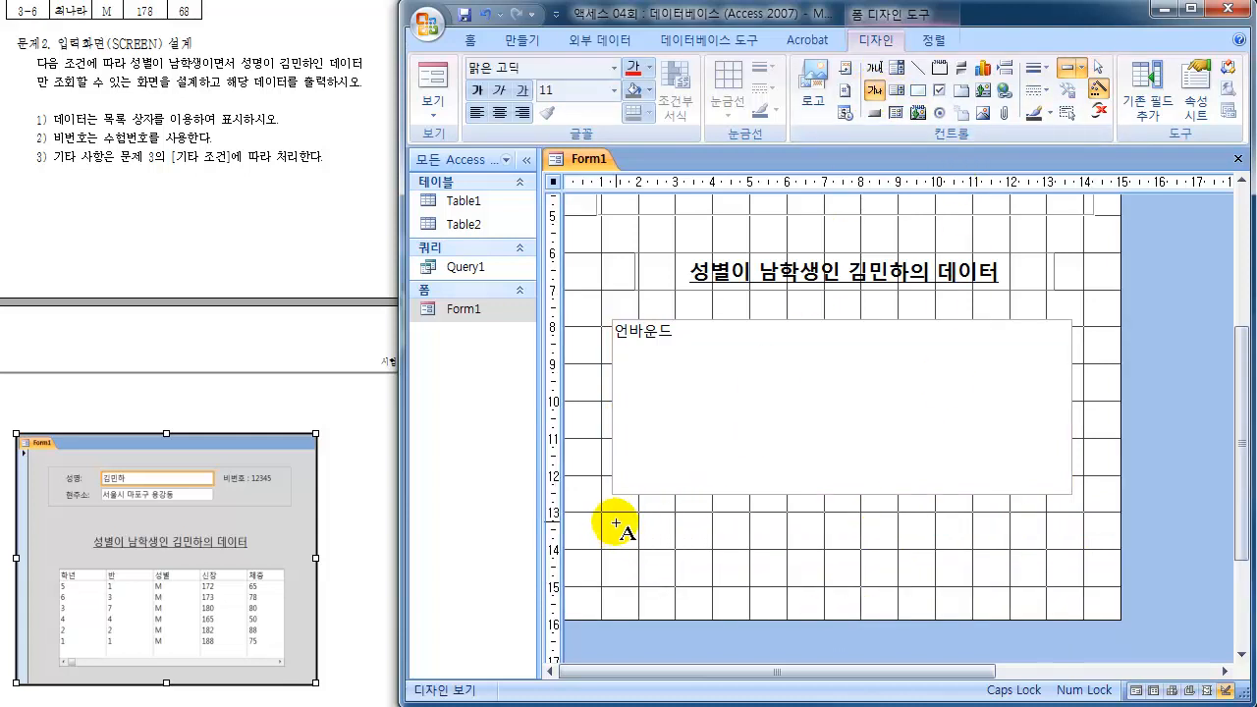
left_click_drag(615, 524, 1068, 596)
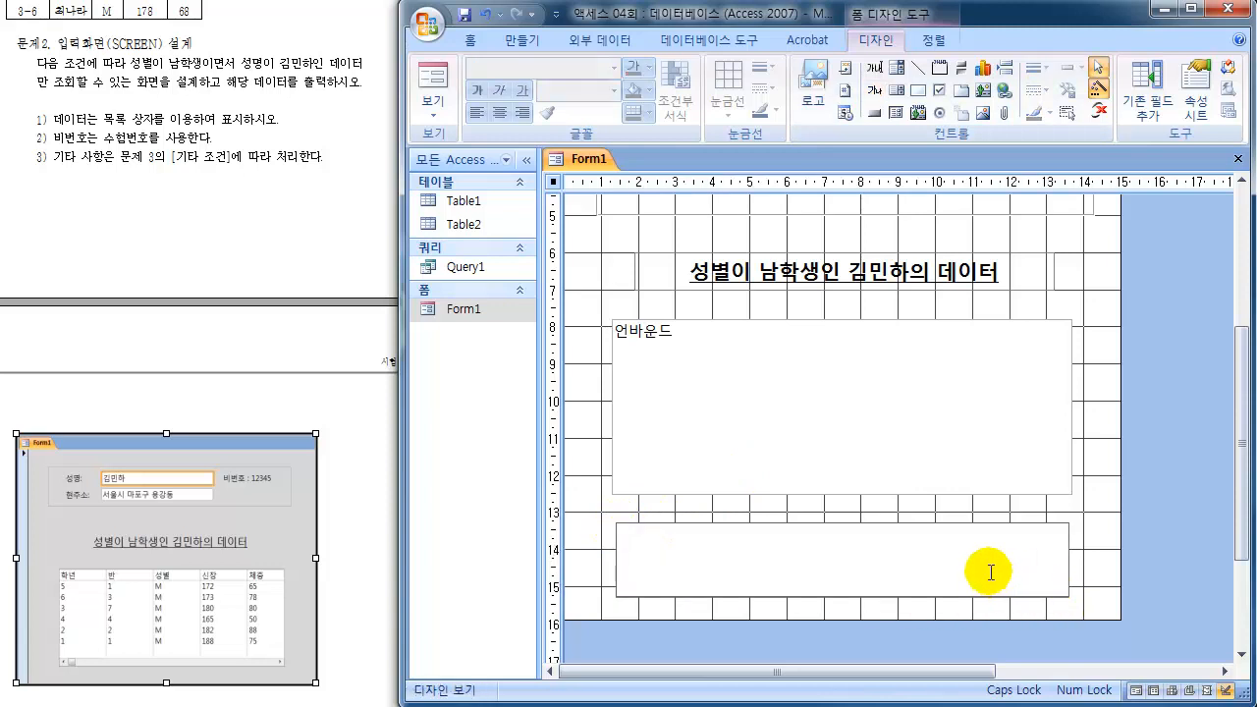
type("SELECT Query1.학년, Query1.반, Query1.성별, Query1.신장, Query1.체중, Query1.성명 FROM Query1 WHERE (((Query1.성별)=\"M\") AND ((Query1.성명)=\"김민하\"));")
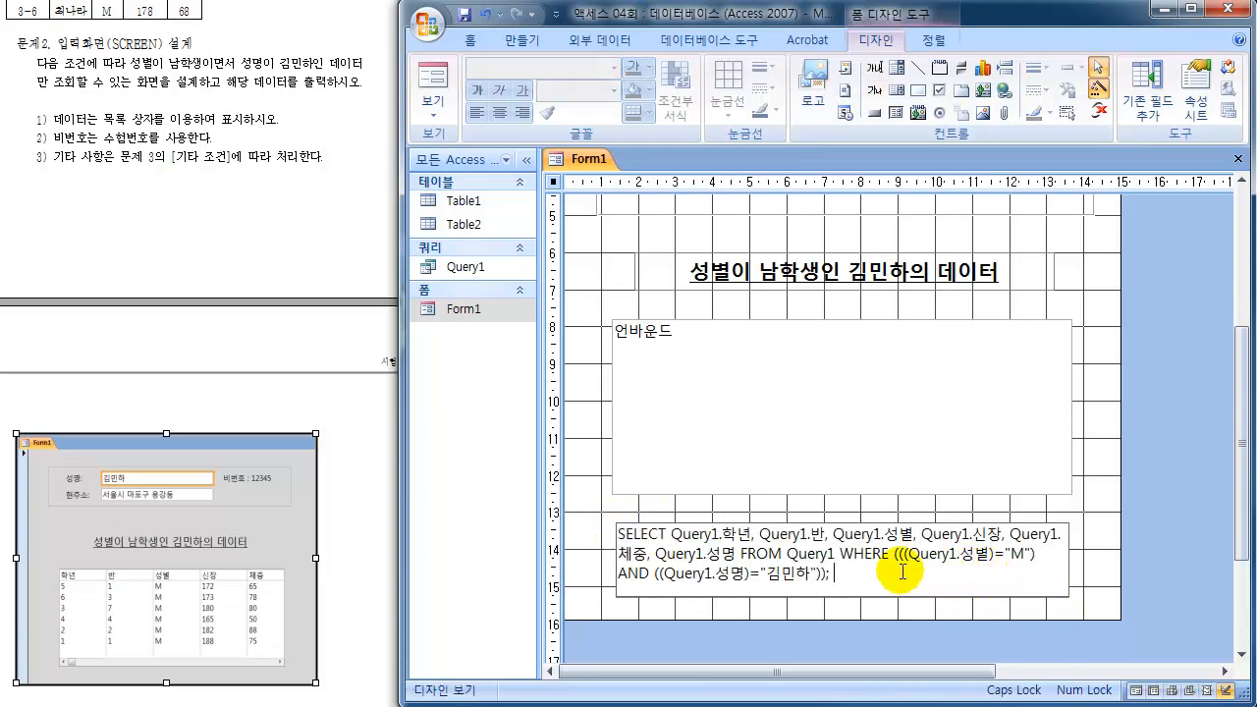
left_click(1115, 536)
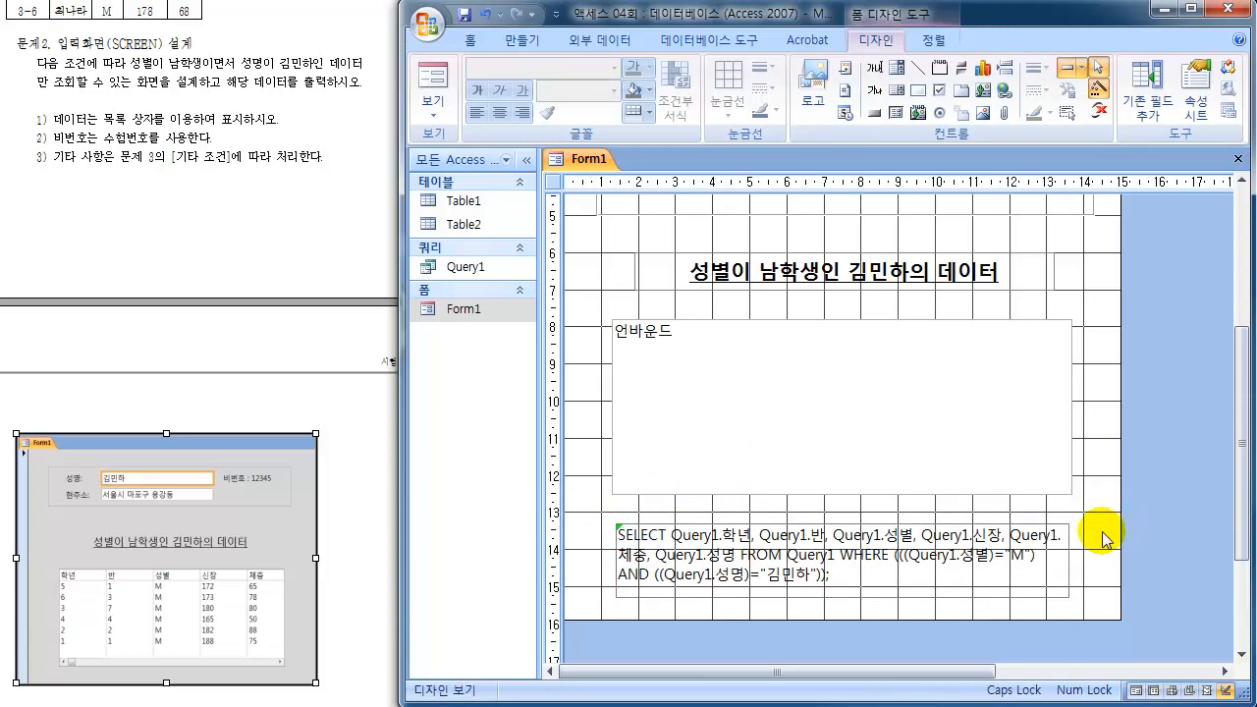
left_click(439, 86)
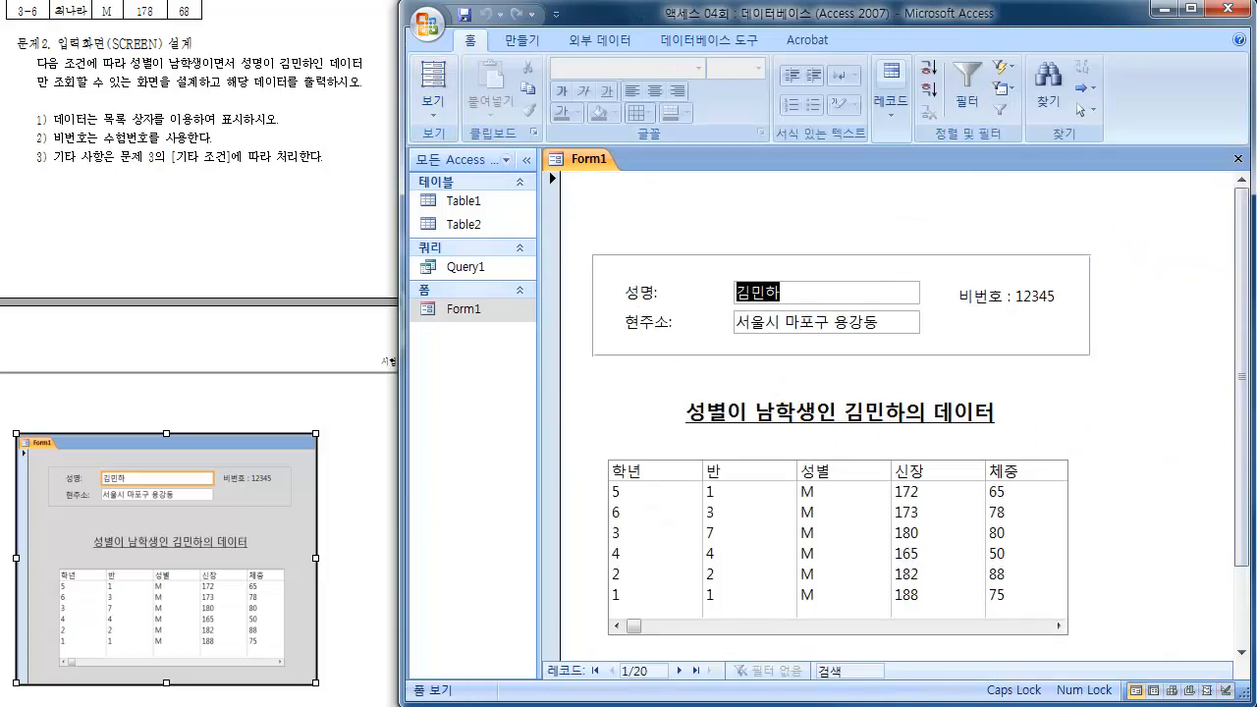
scroll(1235, 430, "down", 2)
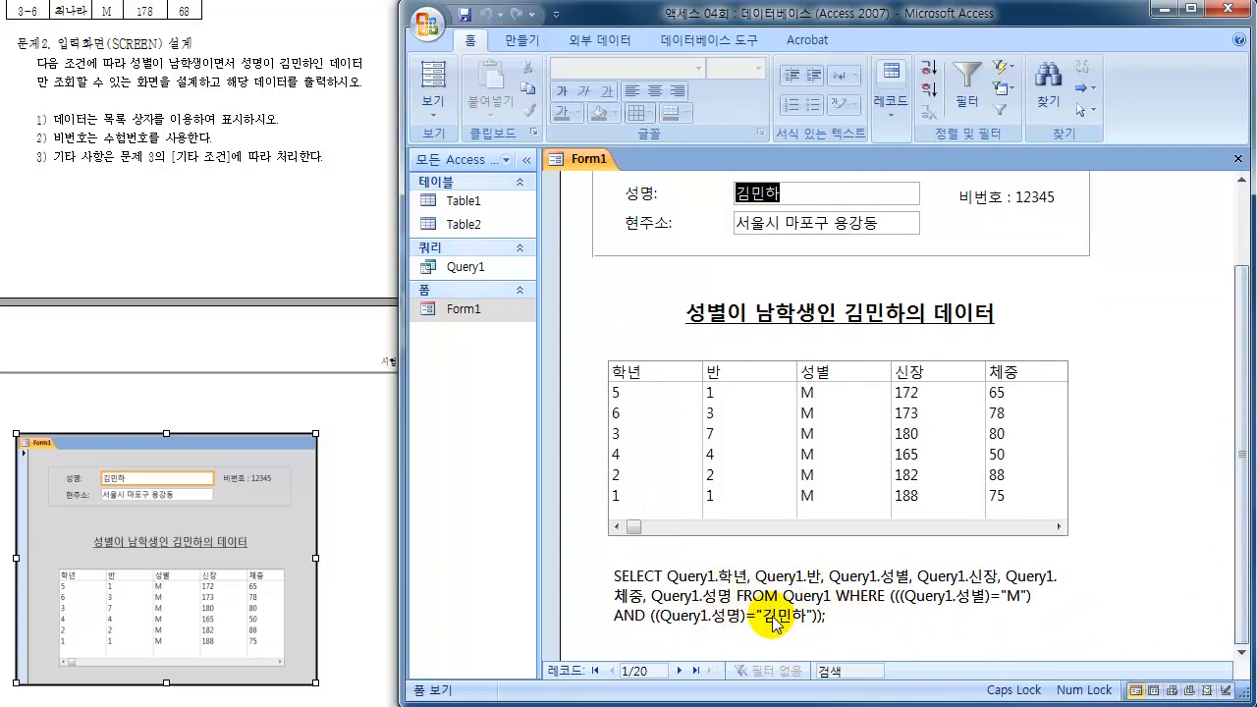
key("ctrl+shift+d")
mouse_move(1055, 559)
left_mouse_down()
mouse_move(1057, 633)
mouse_move(1104, 520)
mouse_move(1100, 540)
left_mouse_up()
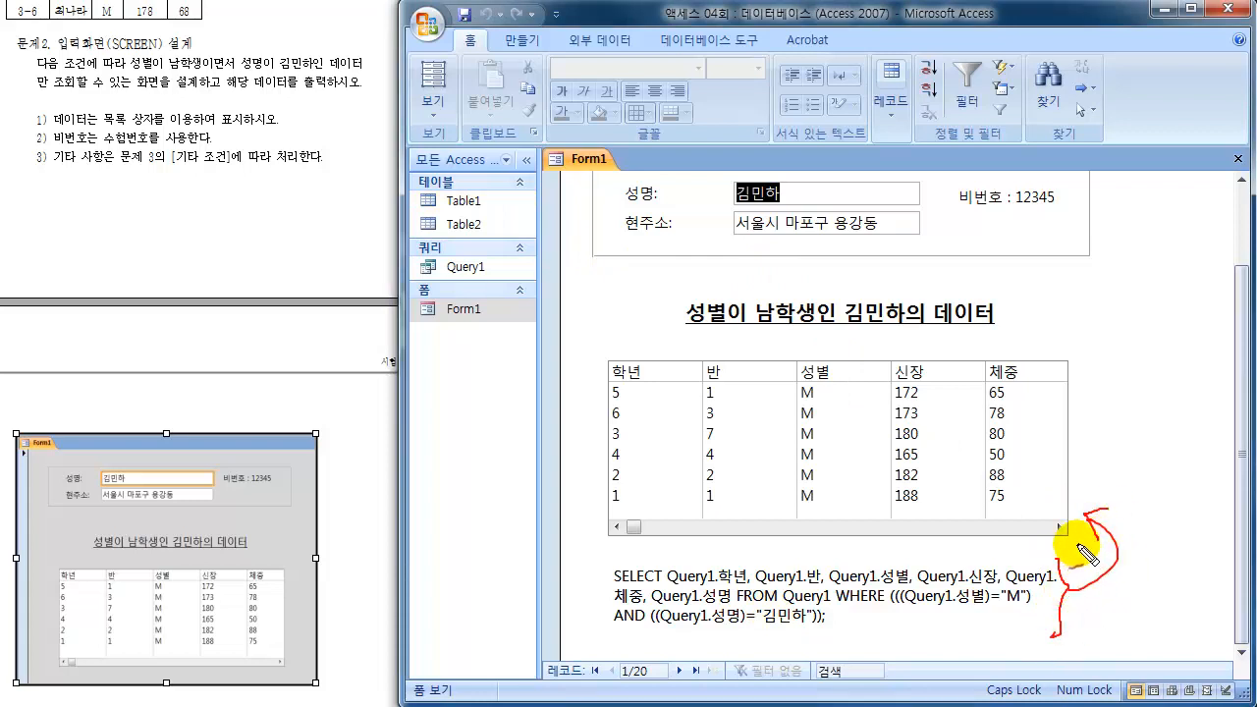
mouse_move(1115, 357)
left_mouse_down()
mouse_move(1083, 392)
mouse_move(1105, 387)
left_mouse_up()
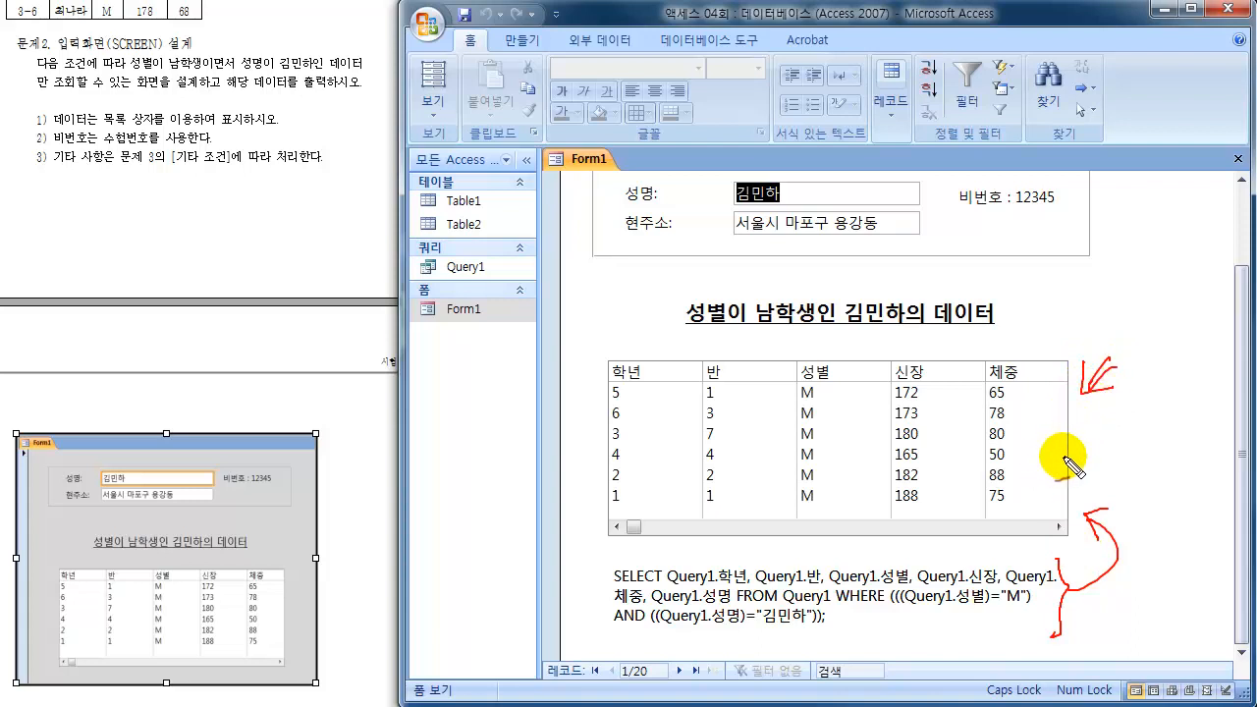
mouse_move(1035, 344)
left_mouse_down()
mouse_move(1006, 373)
mouse_move(1037, 371)
left_mouse_up()
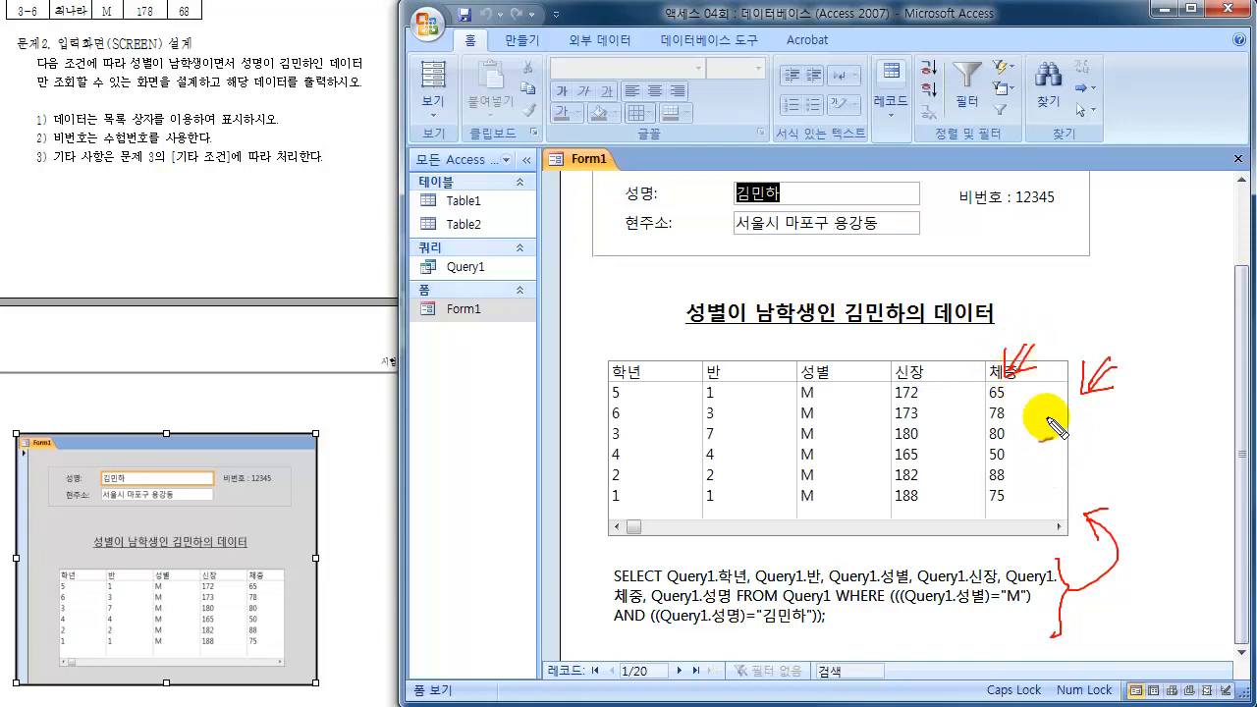
left_click_drag(823, 376, 833, 391)
left_click_drag(606, 563, 629, 639)
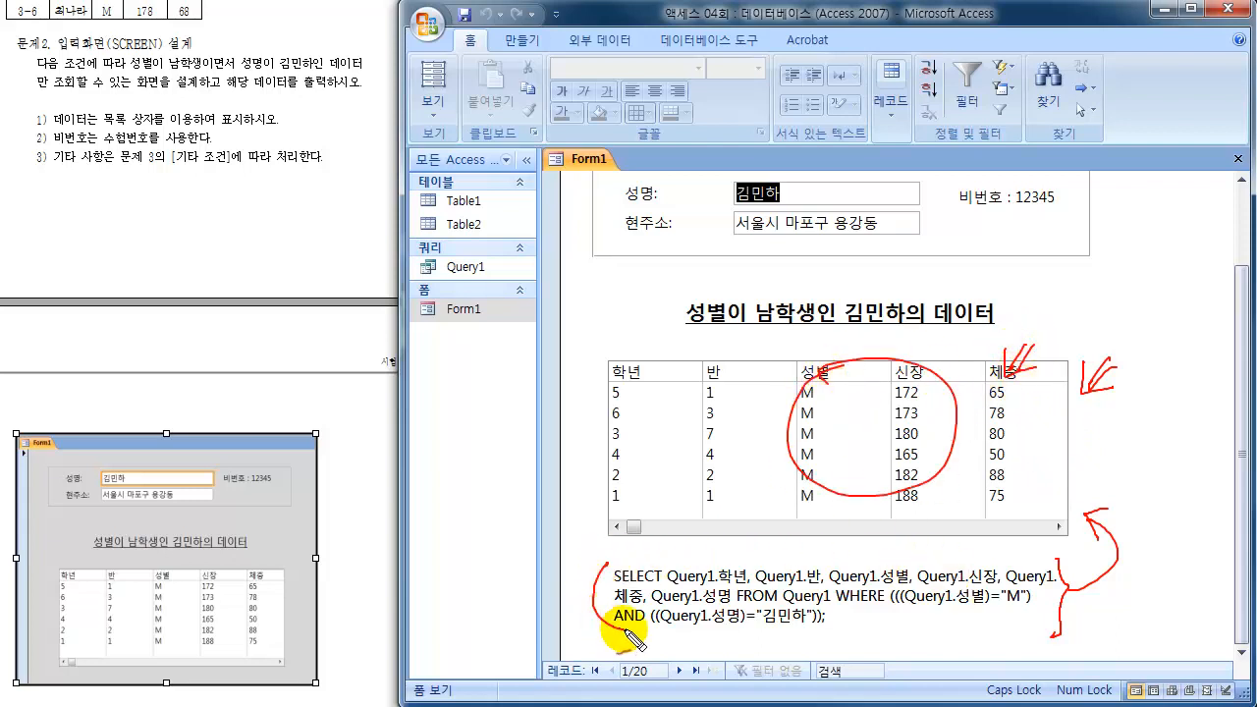
mouse_move(1033, 552)
left_mouse_down()
mouse_move(1029, 633)
mouse_move(1055, 628)
left_mouse_up()
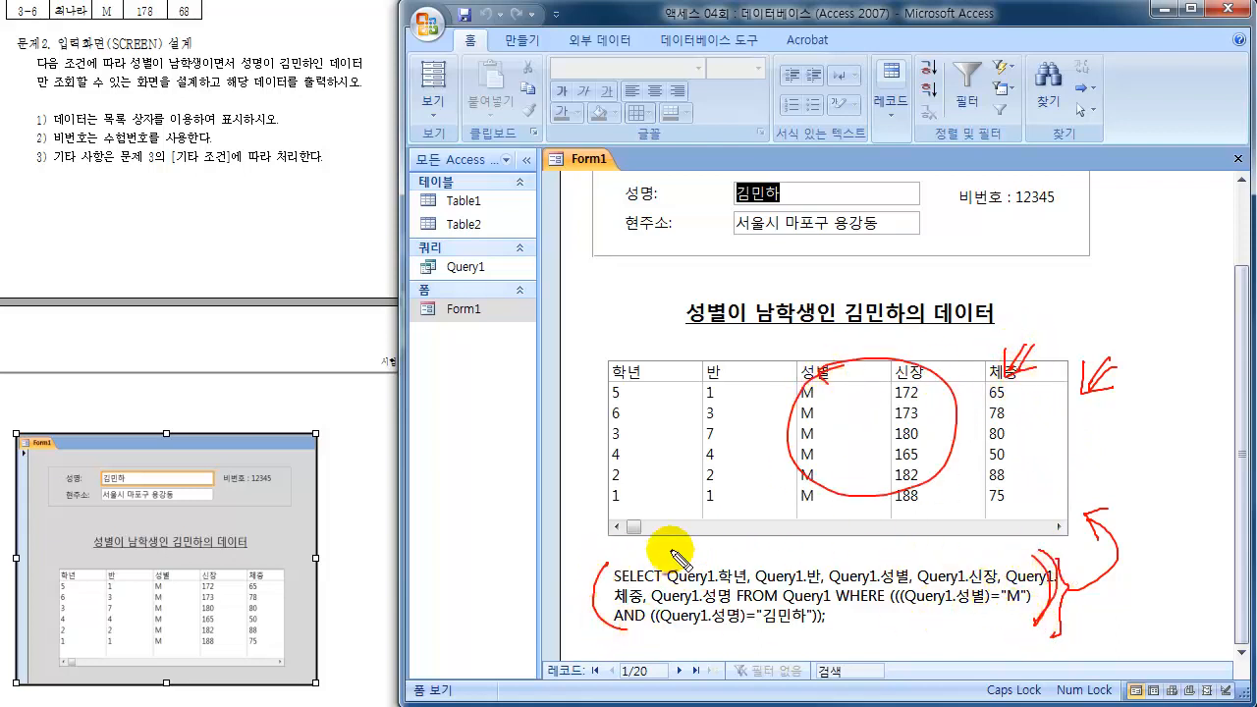
left_click_drag(621, 551, 624, 619)
left_click_drag(1011, 546, 1019, 628)
mouse_move(1061, 577)
left_mouse_down()
mouse_move(1115, 528)
mouse_move(1080, 513)
mouse_move(1095, 557)
left_mouse_up()
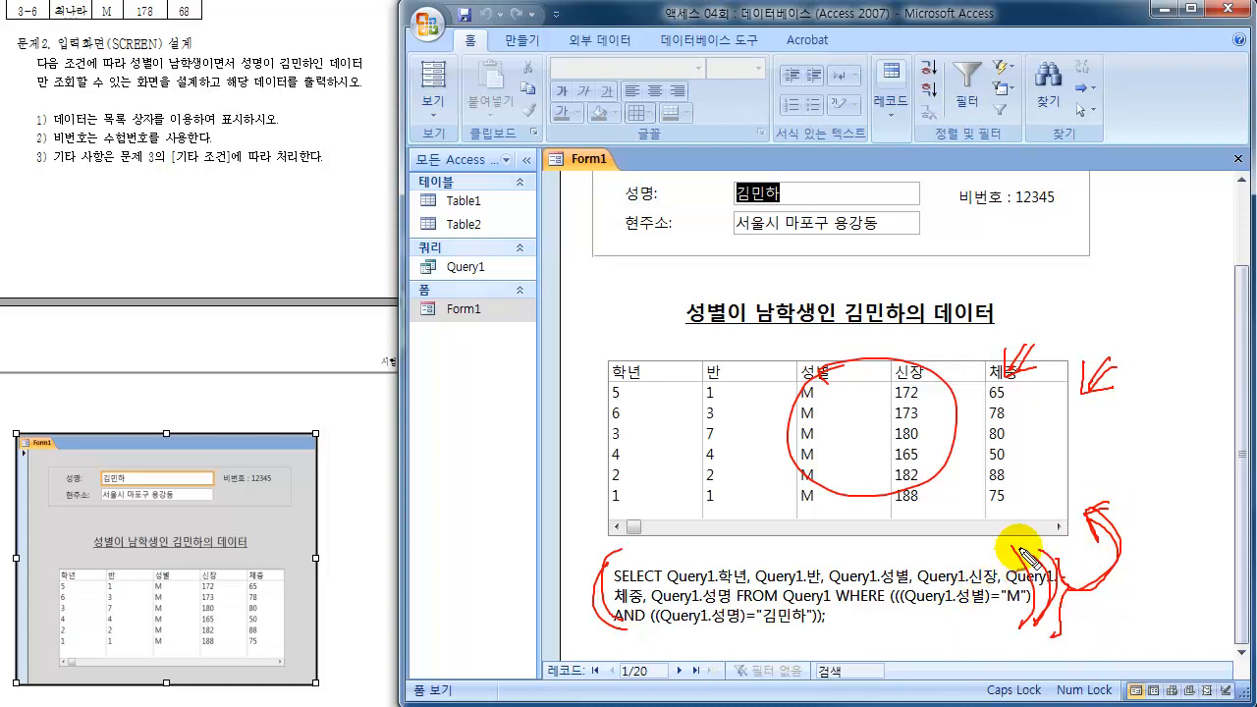
key("Escape")
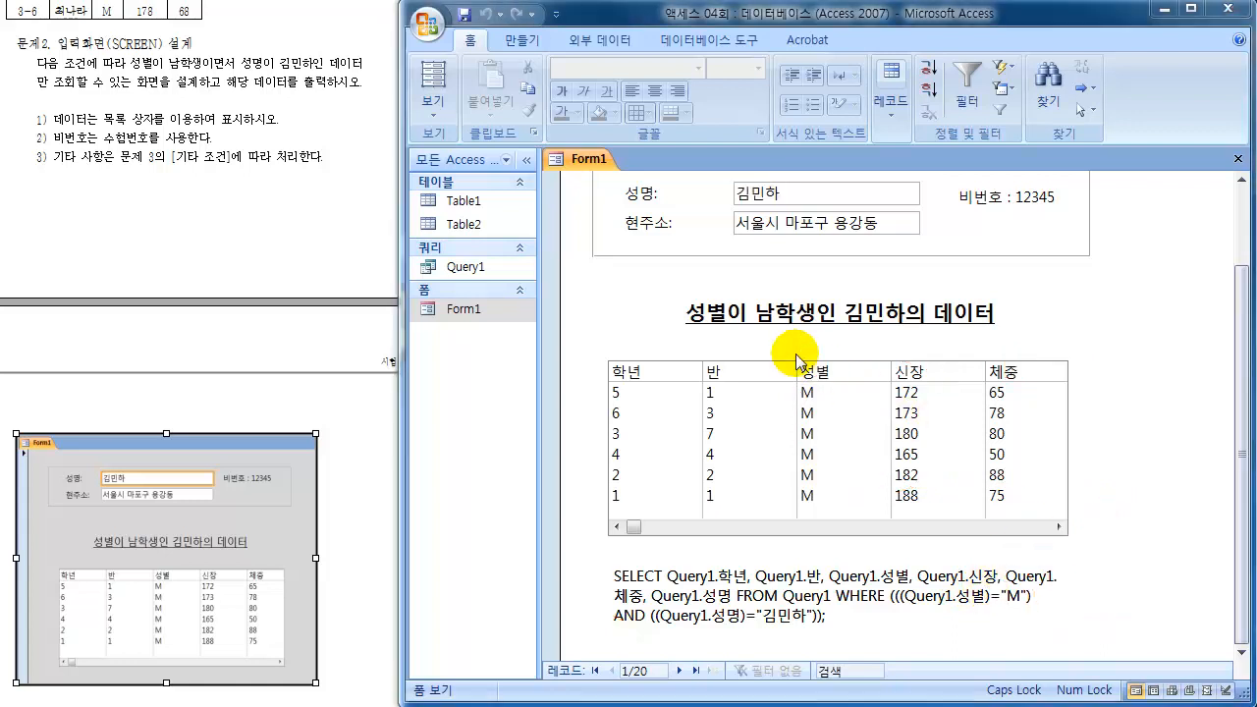
Step: Delete the SELECT statement label in Design view and shrink the detail section (본문) to about the 14 cm mark
left_click(439, 120)
left_click(433, 115)
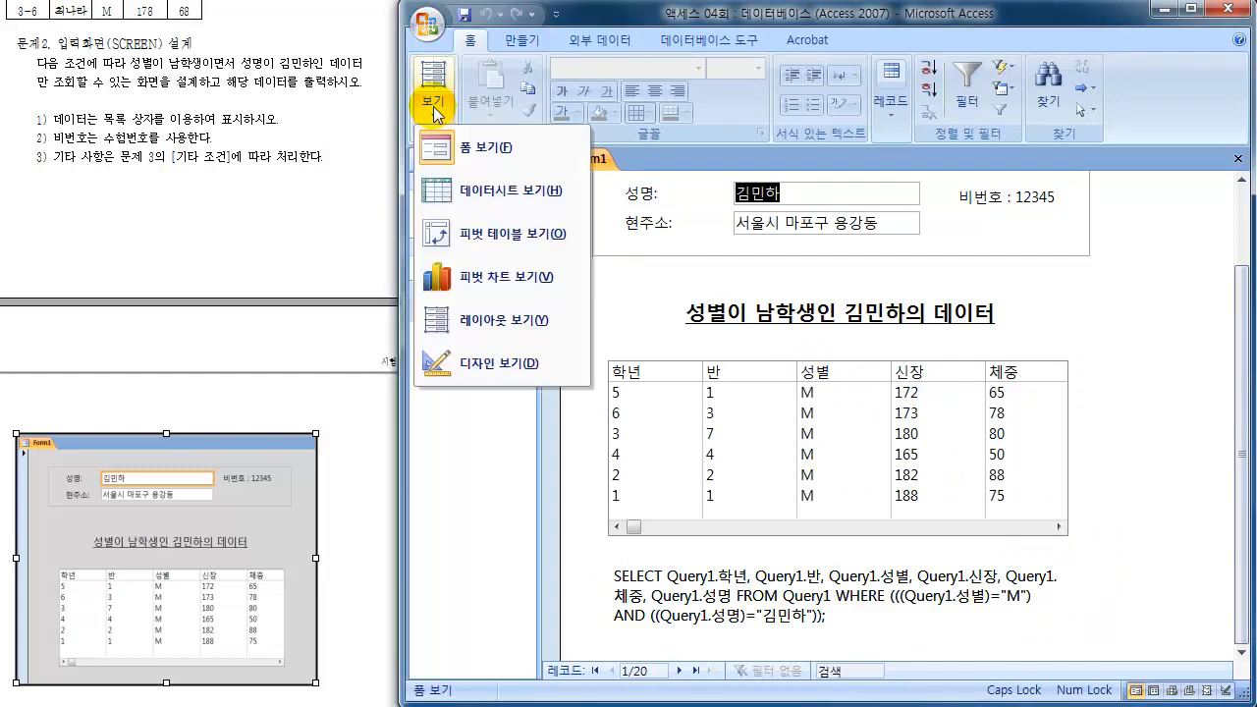
left_click(485, 363)
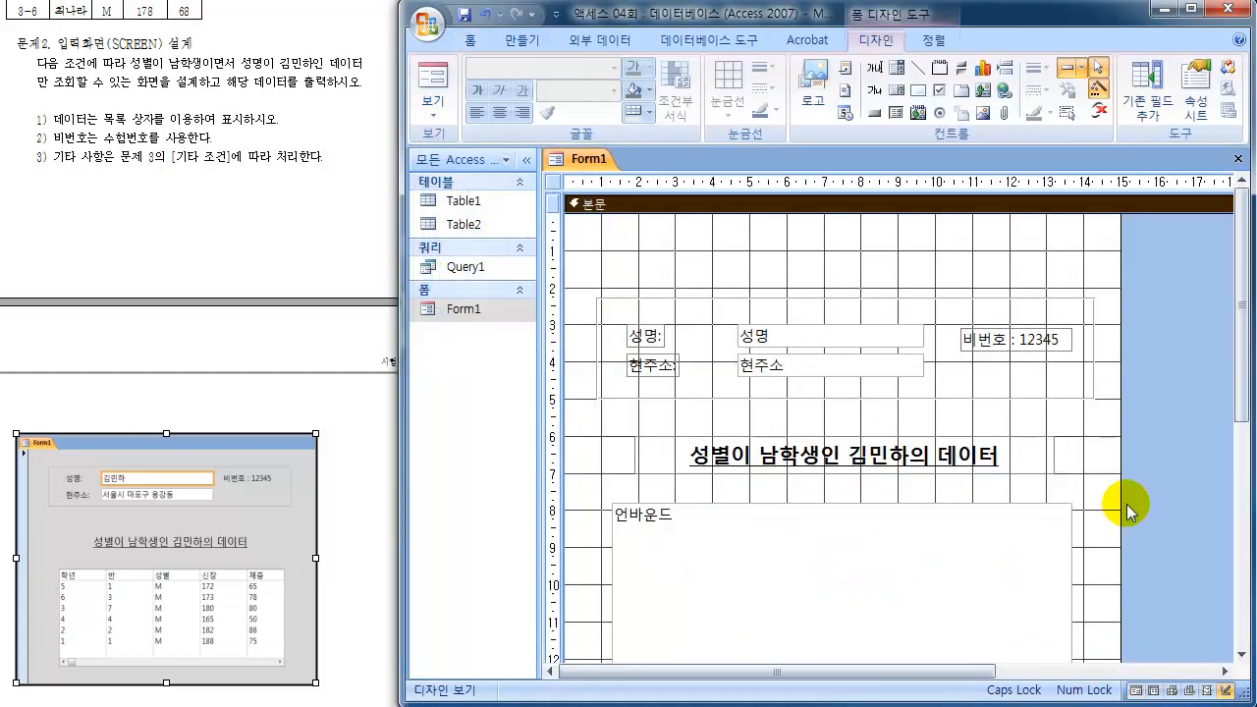
scroll(1130, 501, "down", 3)
left_click(897, 589)
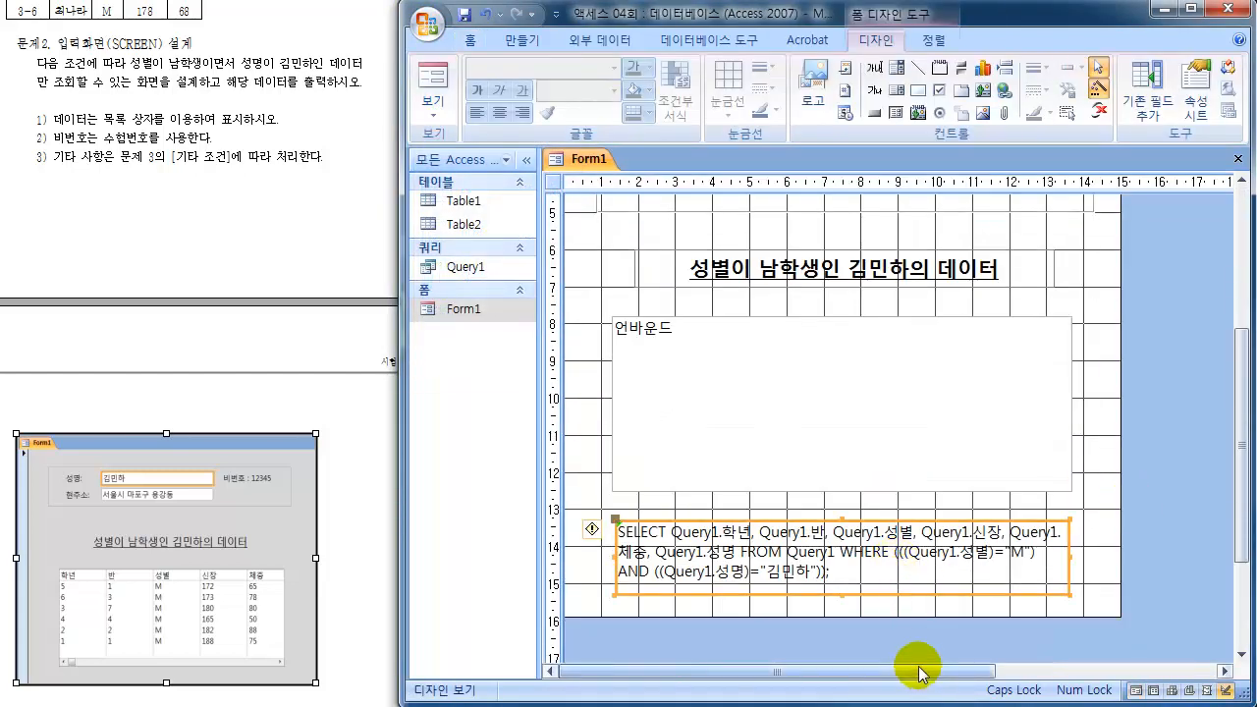
key("Delete")
left_click_drag(851, 616, 847, 542)
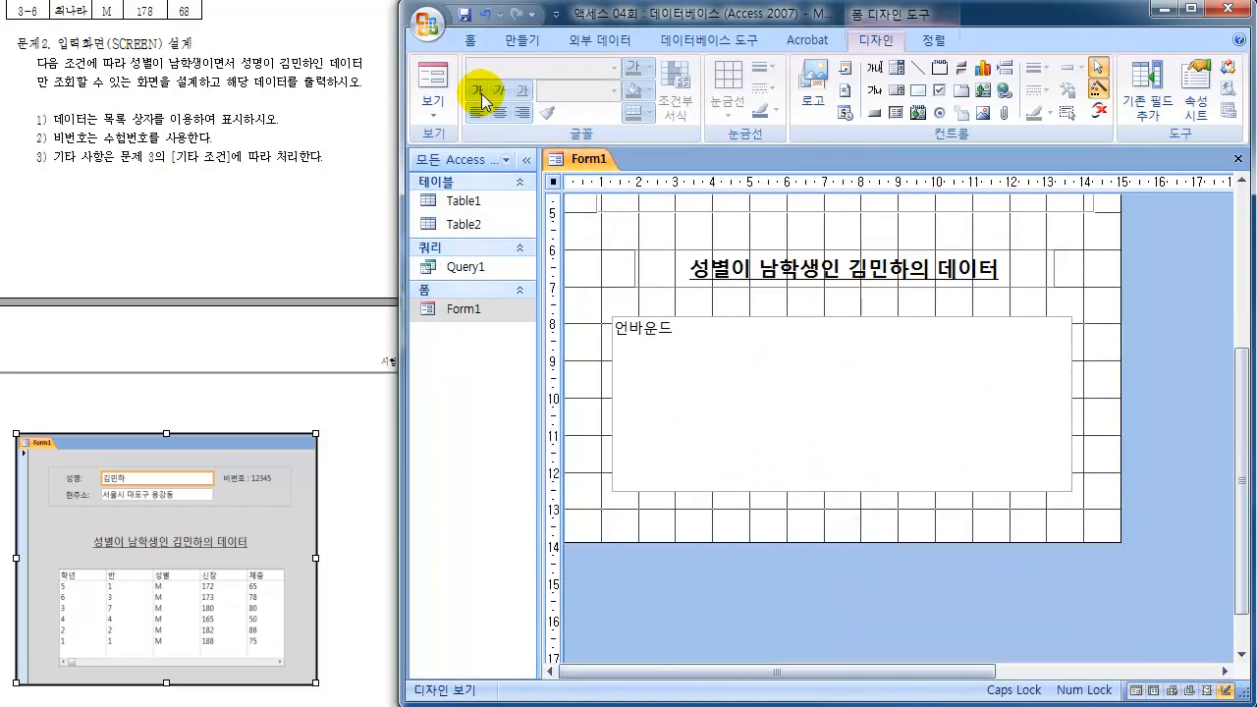
Step: Check the finished Form1 layout in Form view and close the form
left_click(435, 79)
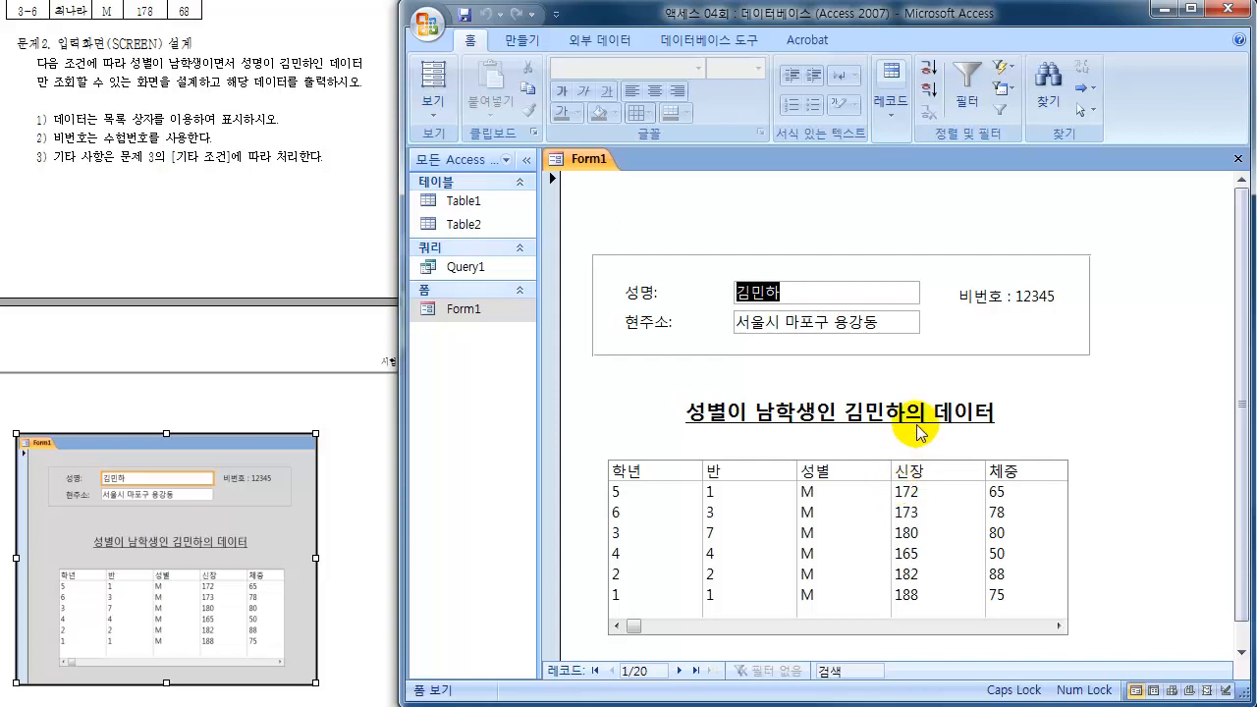
left_click(1238, 159)
left_click(420, 417)
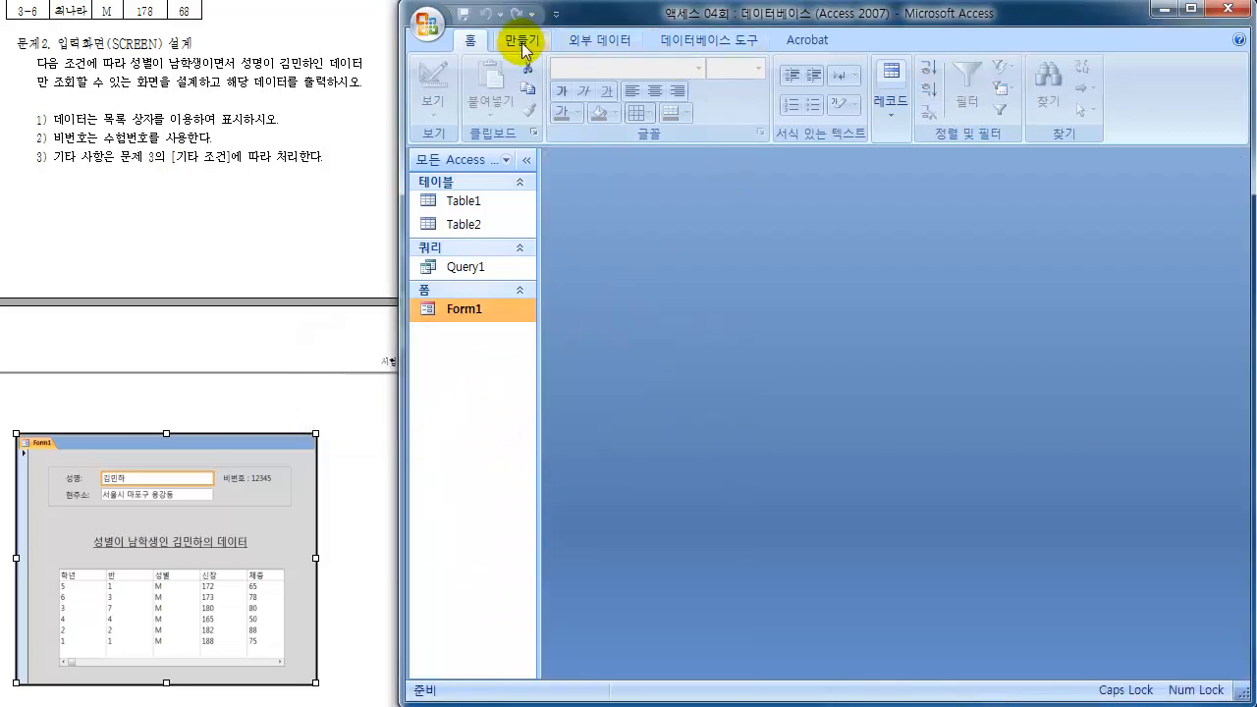
Step: Start the Report Wizard (보고서 마법사) and review problem 3's processing conditions and sample report layout in the exam document
left_click(522, 45)
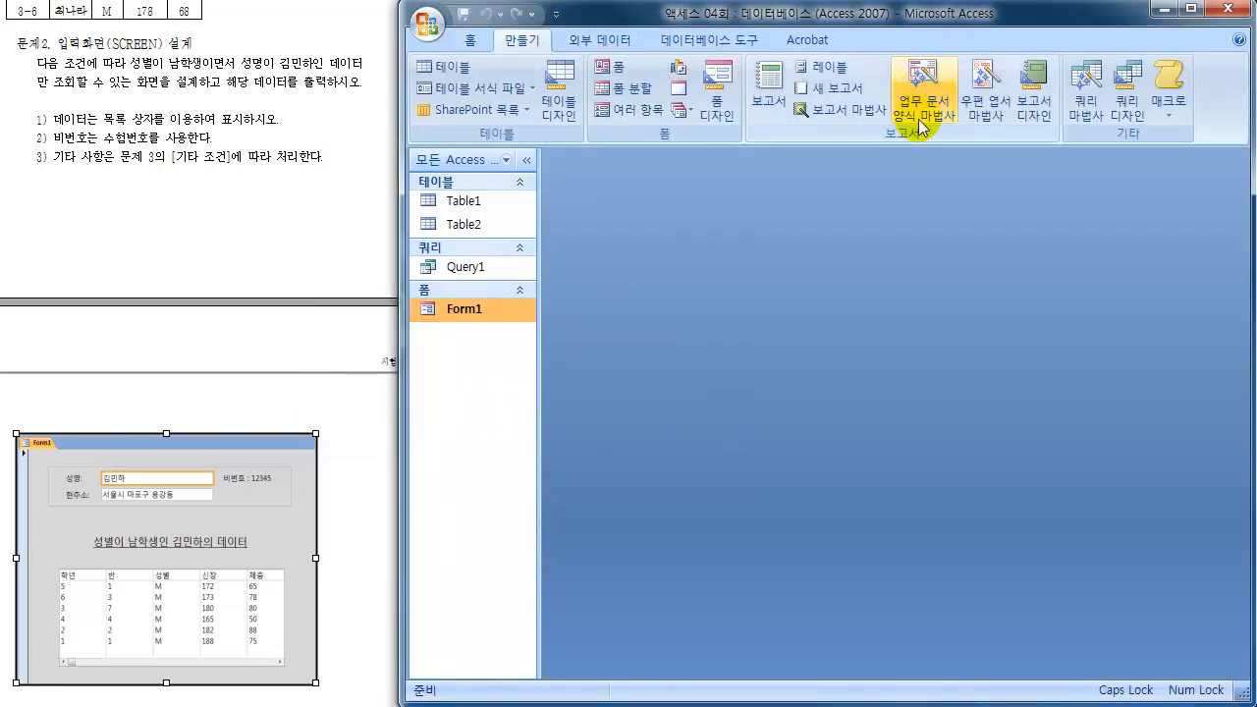
left_click(830, 116)
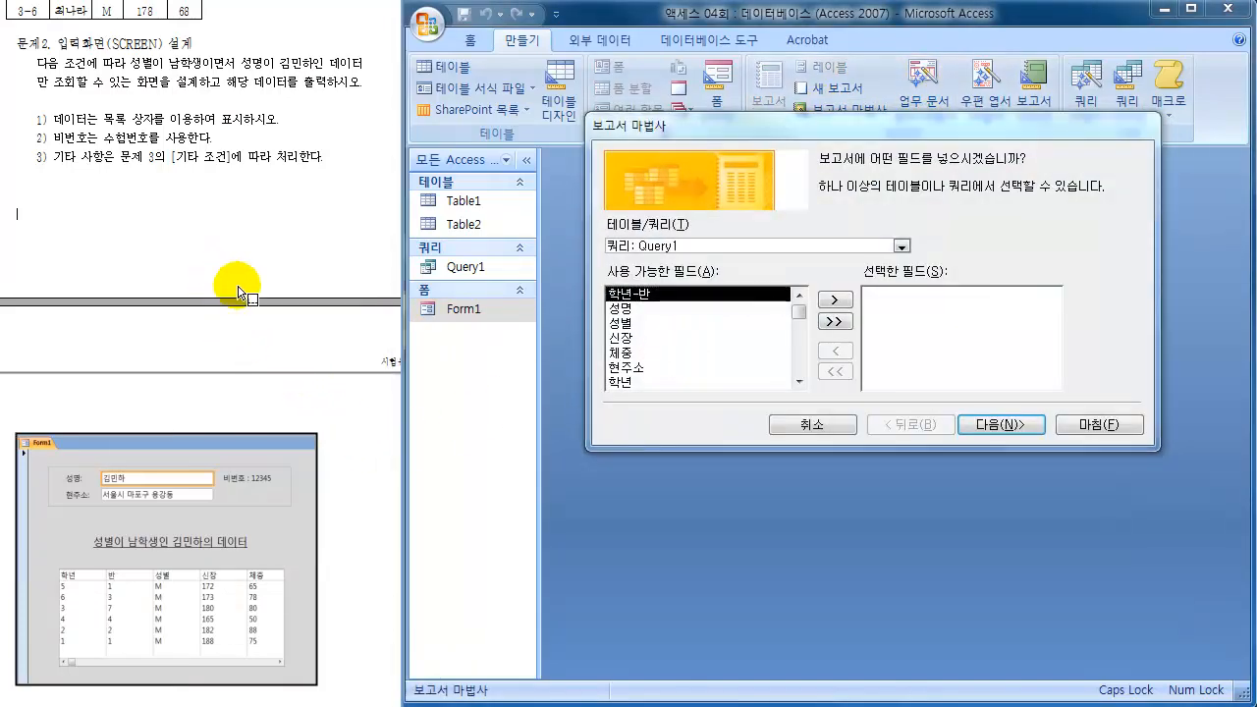
scroll(239, 281, "down", 10)
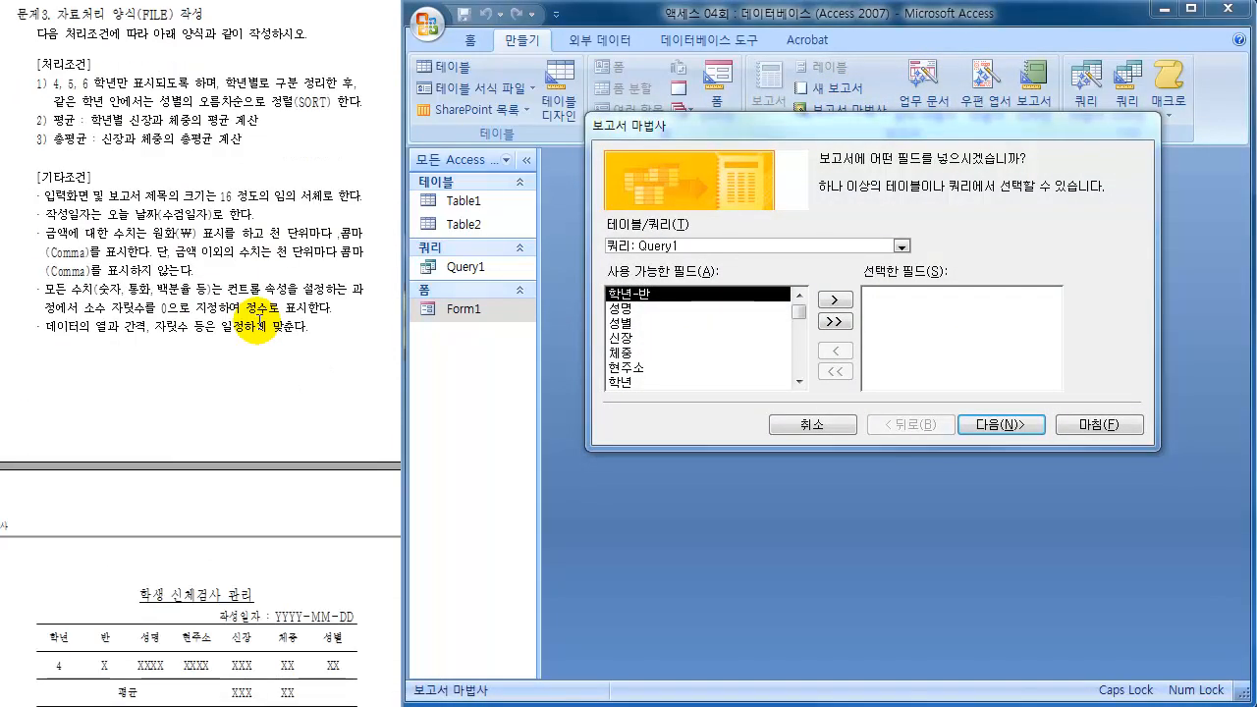
scroll(260, 317, "down", 5)
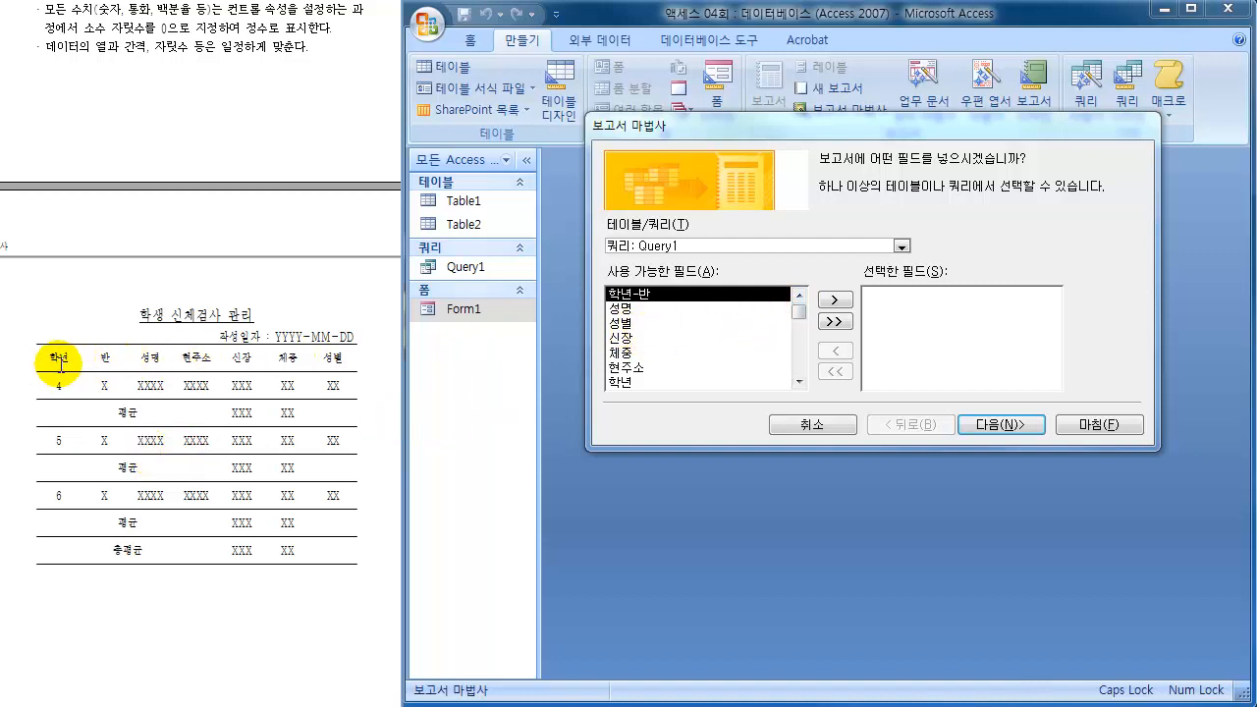
Step: Generate the report from Query1 with the fields 학년, 반, 성명, 현주소, 신장, 체중 and 성별 in that order, keeping the wizard's remaining defaults
left_click(800, 381)
left_click(620, 370)
double_click(620, 371)
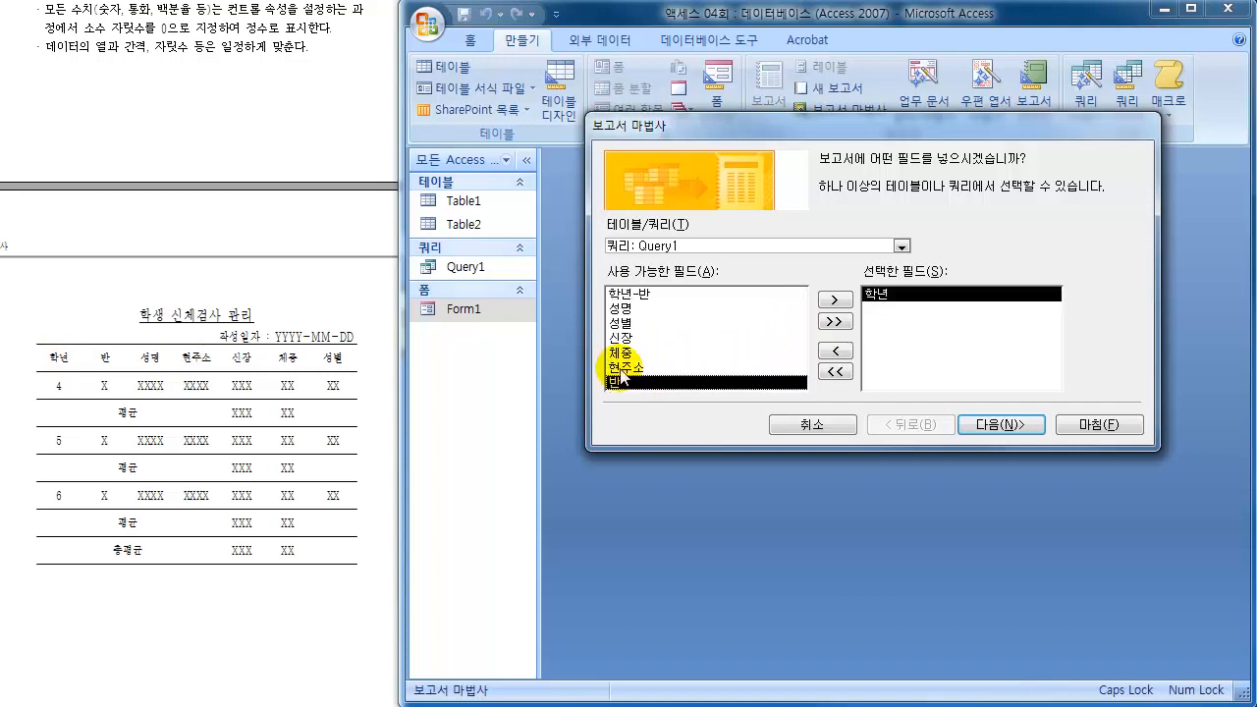
double_click(615, 383)
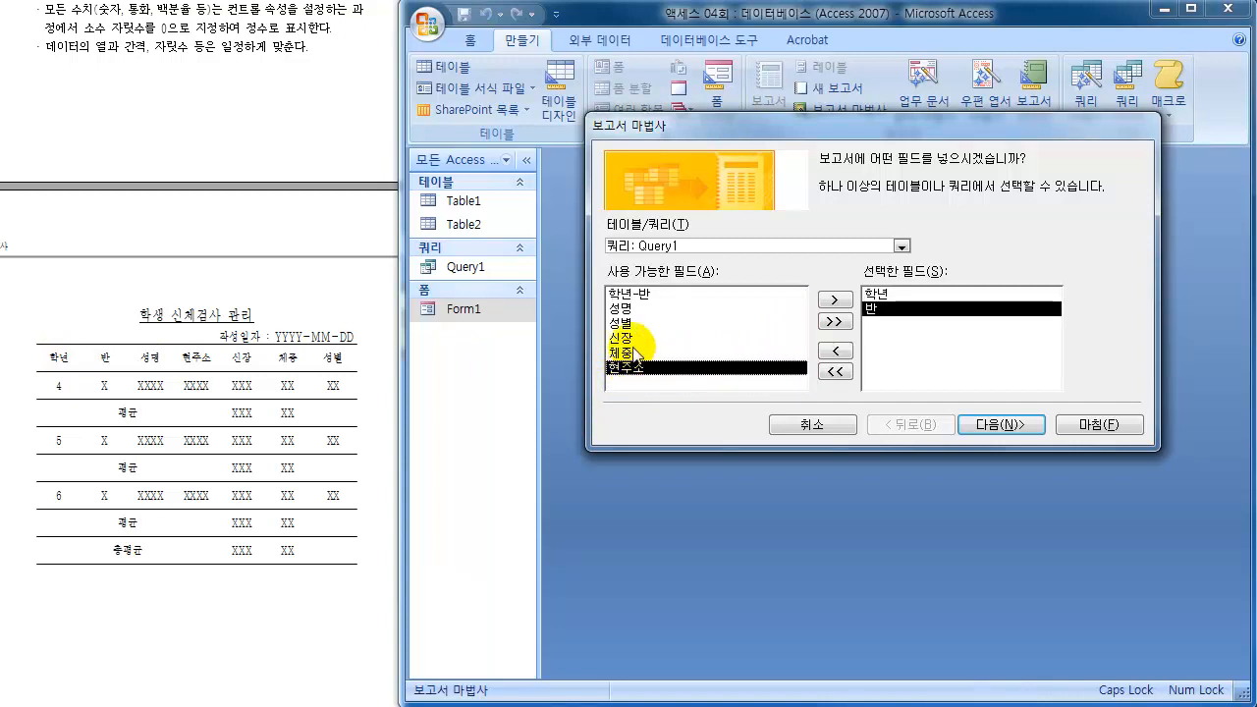
double_click(623, 308)
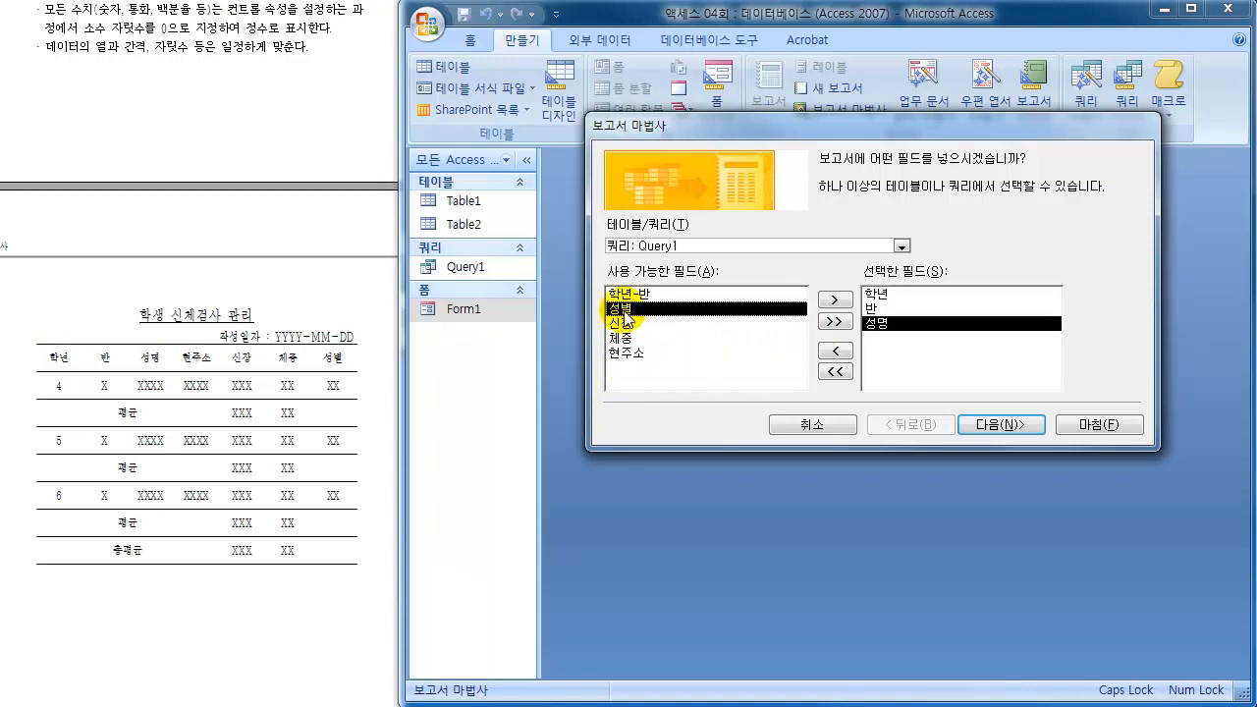
double_click(628, 354)
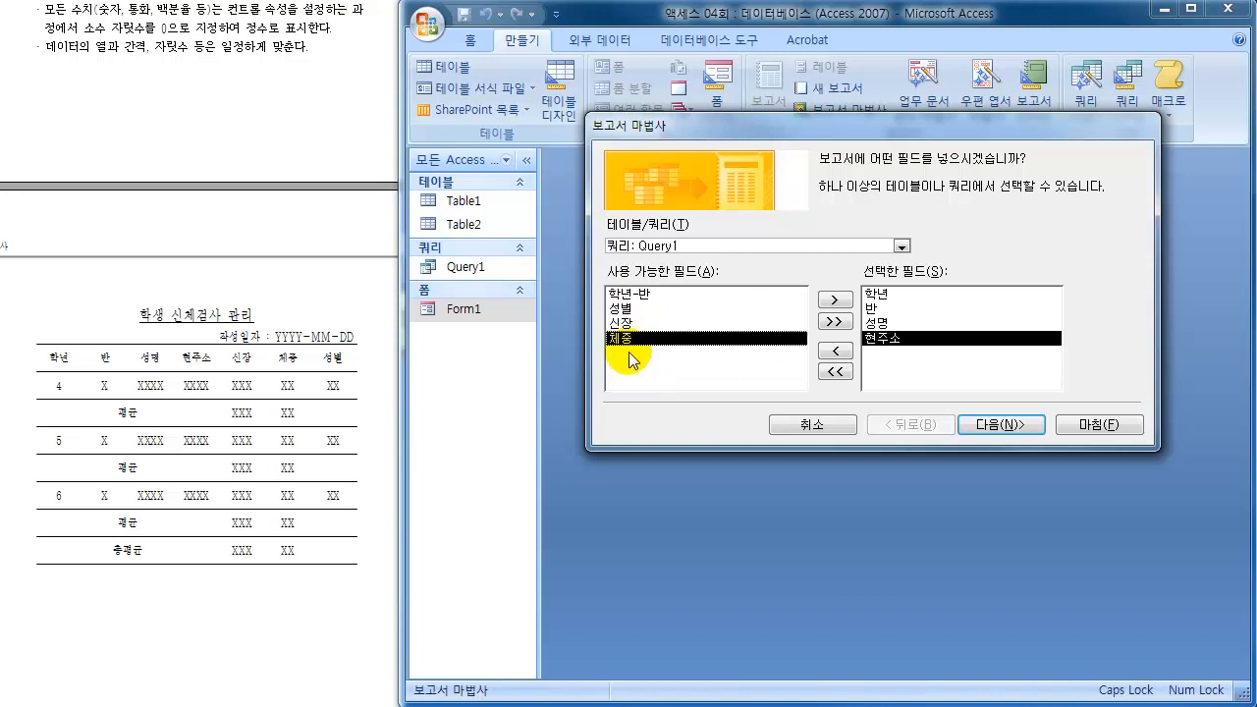
double_click(634, 324)
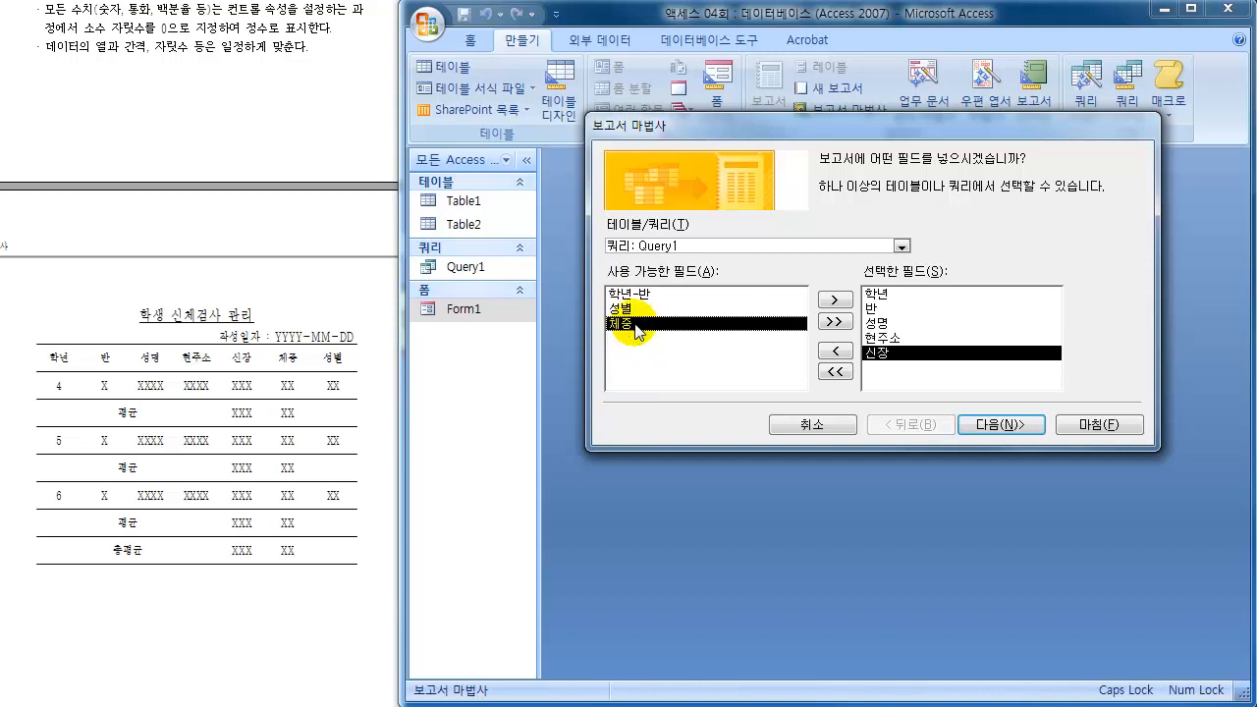
double_click(634, 326)
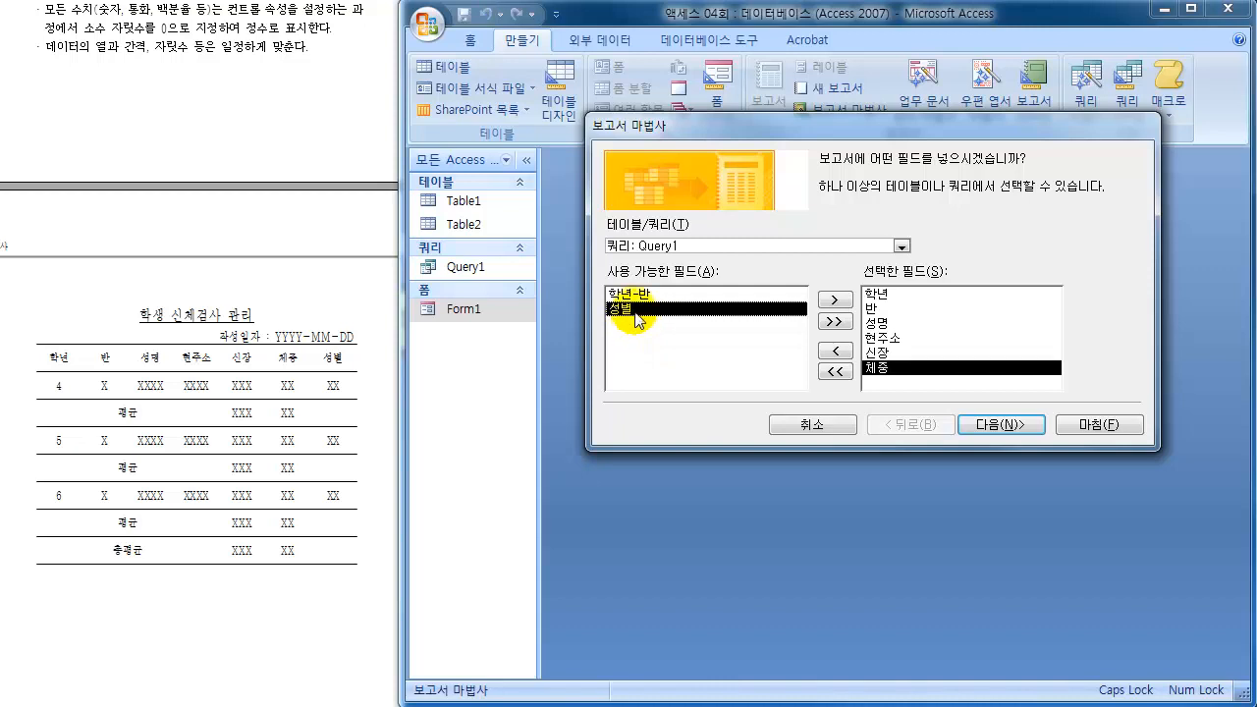
double_click(635, 311)
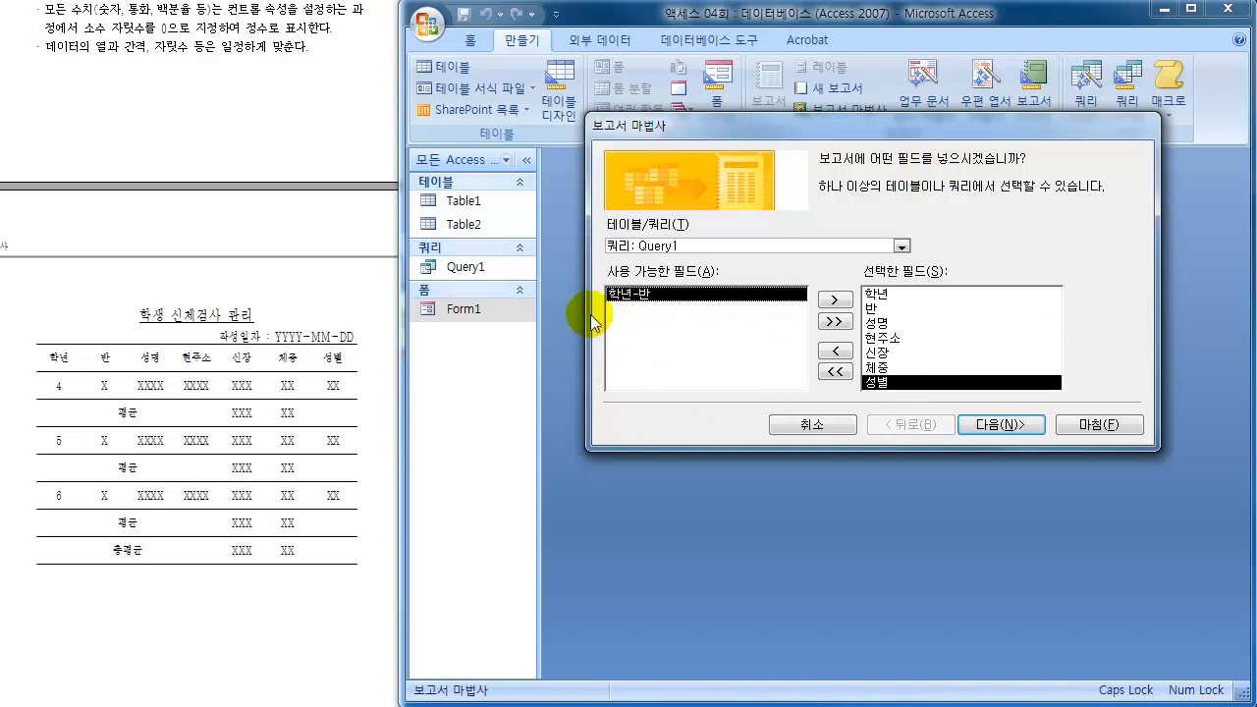
left_click(1092, 424)
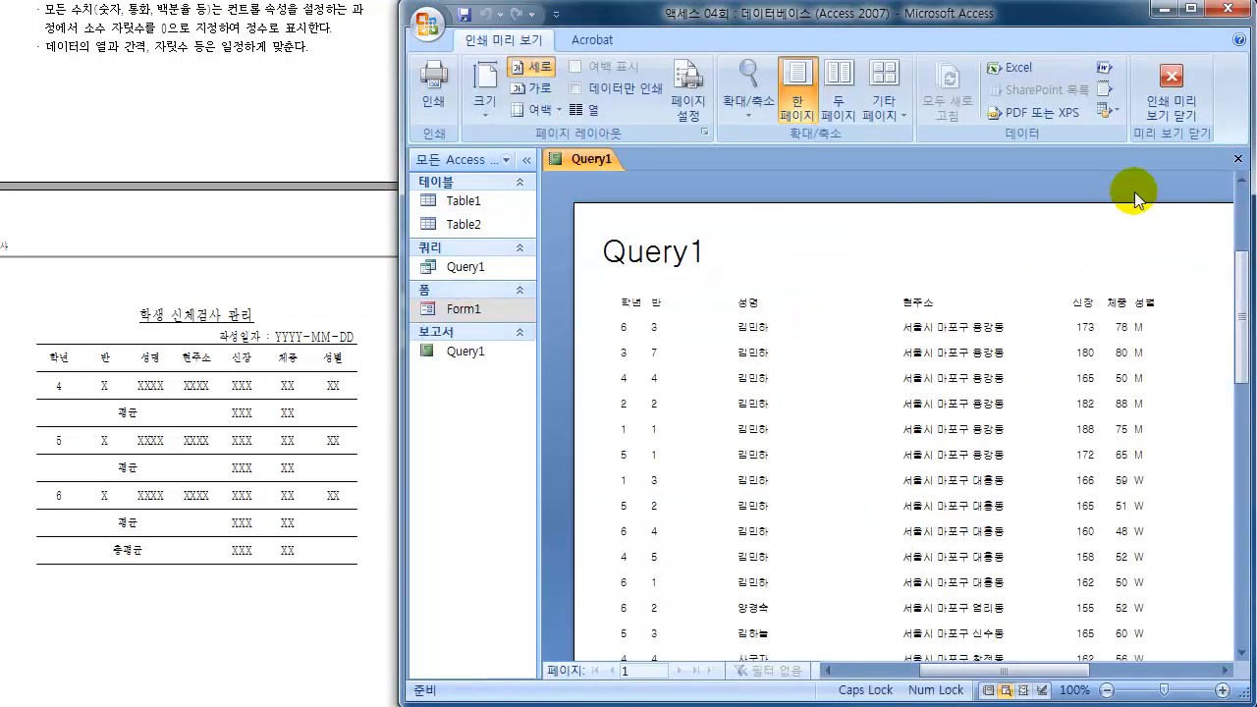
Step: Close the new report's print preview and examine the report in Design view and Report view
left_click(1176, 105)
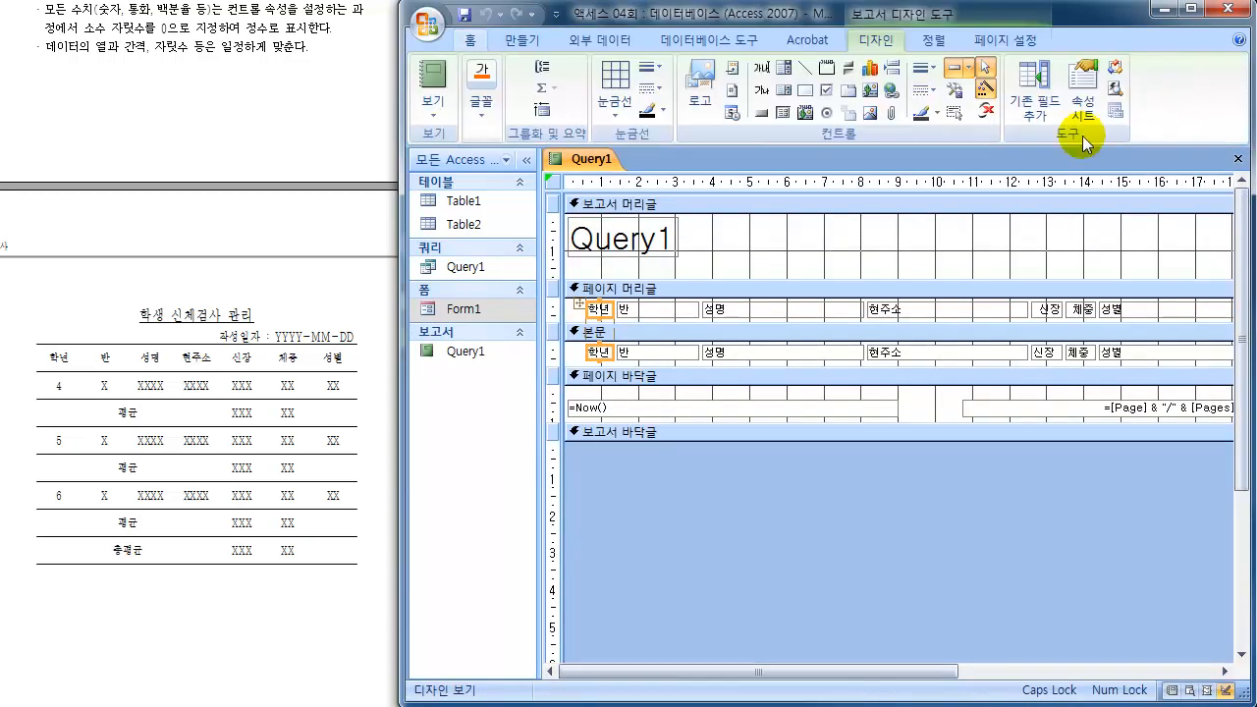
left_click(432, 115)
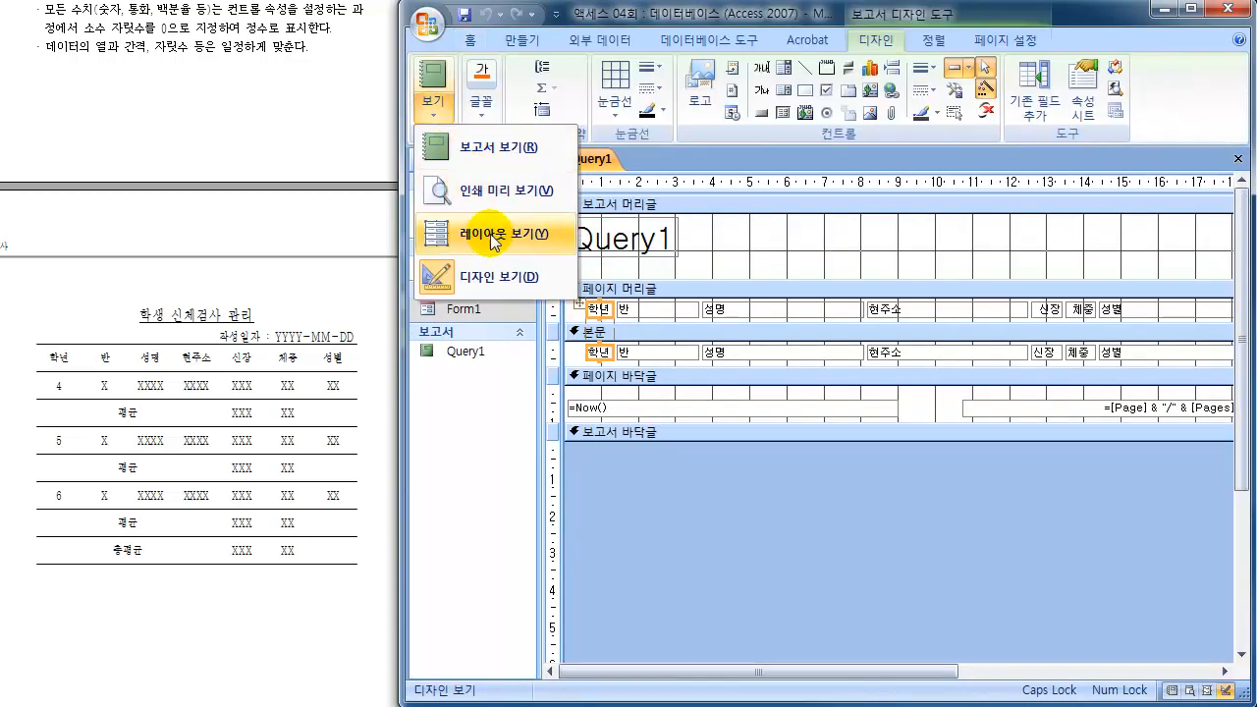
left_click(496, 278)
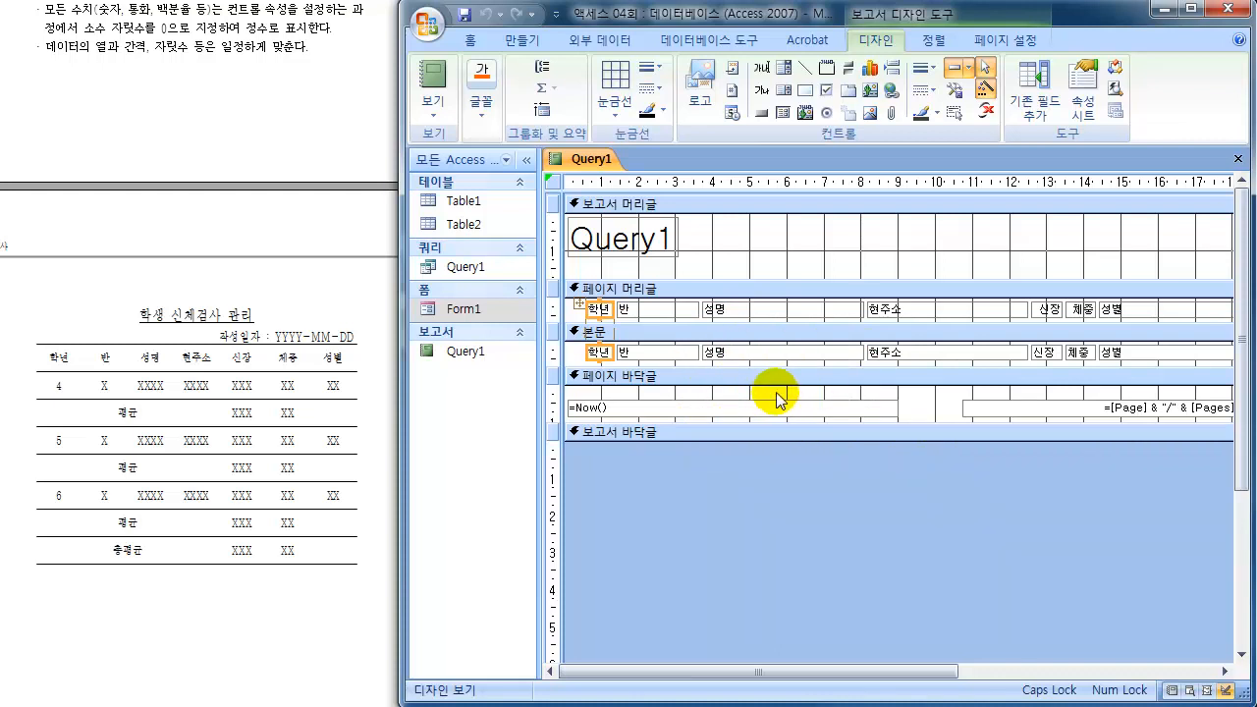
left_click(437, 93)
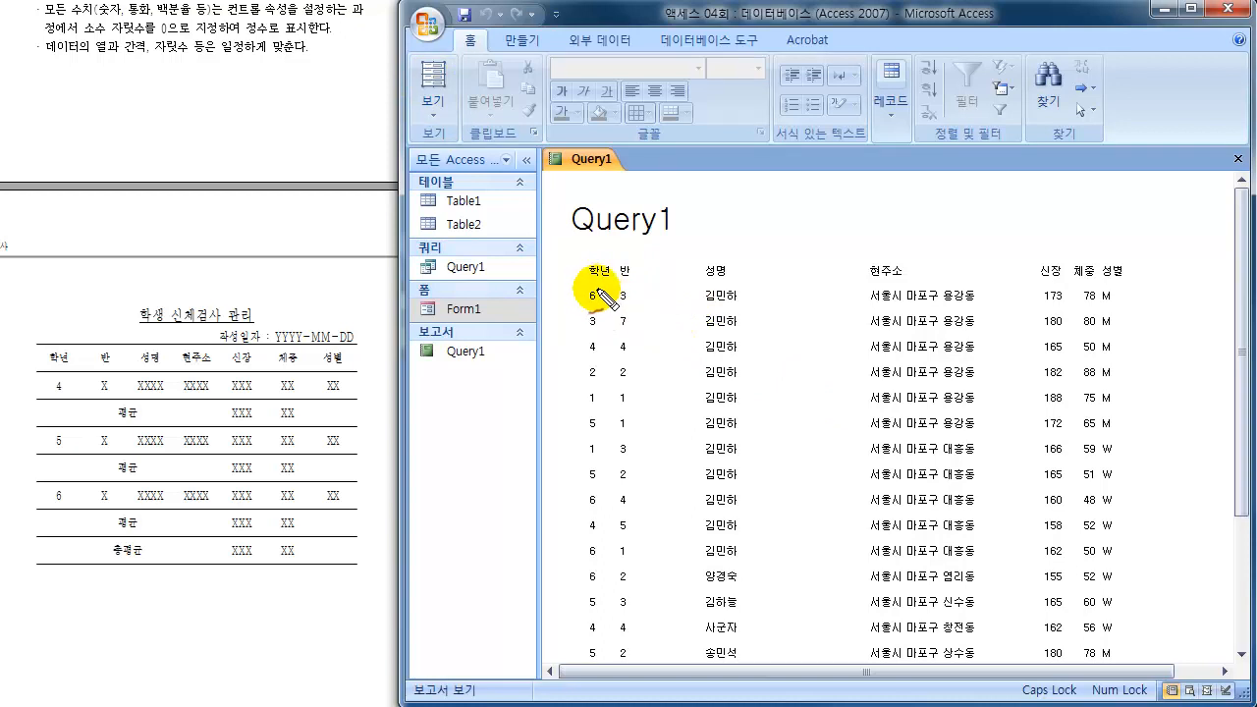
Step: Compare the report's 학년 column with the sample layout and review problem 3's processing conditions on filtering, grouping and sorting
mouse_move(595, 289)
left_mouse_down()
mouse_move(581, 309)
mouse_move(566, 478)
mouse_move(577, 638)
mouse_move(599, 651)
mouse_move(627, 389)
mouse_move(615, 289)
mouse_move(586, 283)
left_mouse_up()
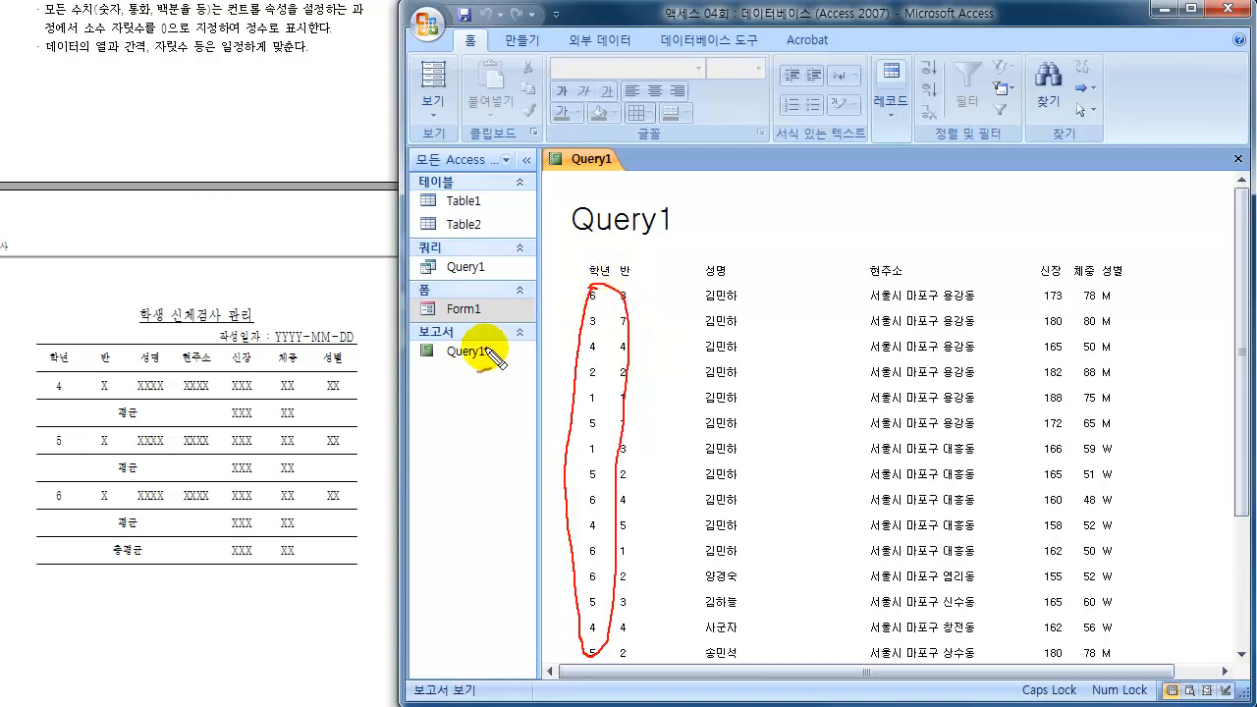
mouse_move(61, 371)
left_mouse_down()
mouse_move(39, 420)
mouse_move(55, 520)
mouse_move(81, 447)
mouse_move(57, 371)
left_mouse_up()
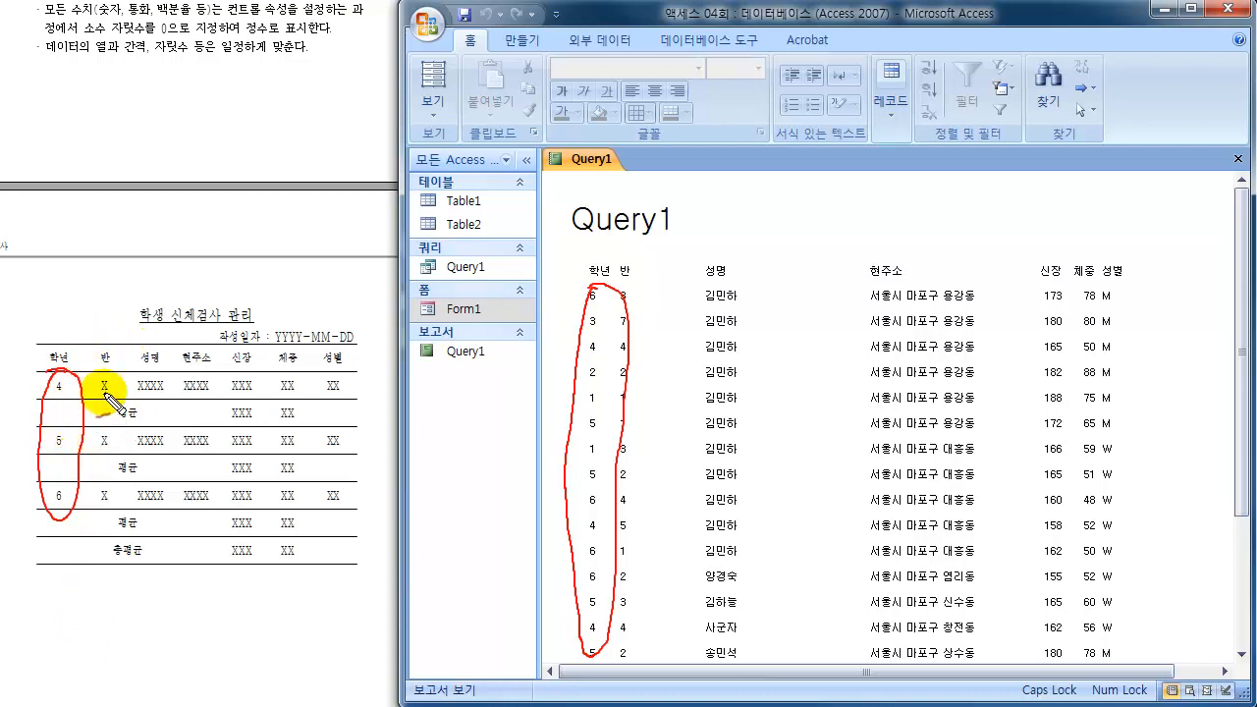
key("Escape")
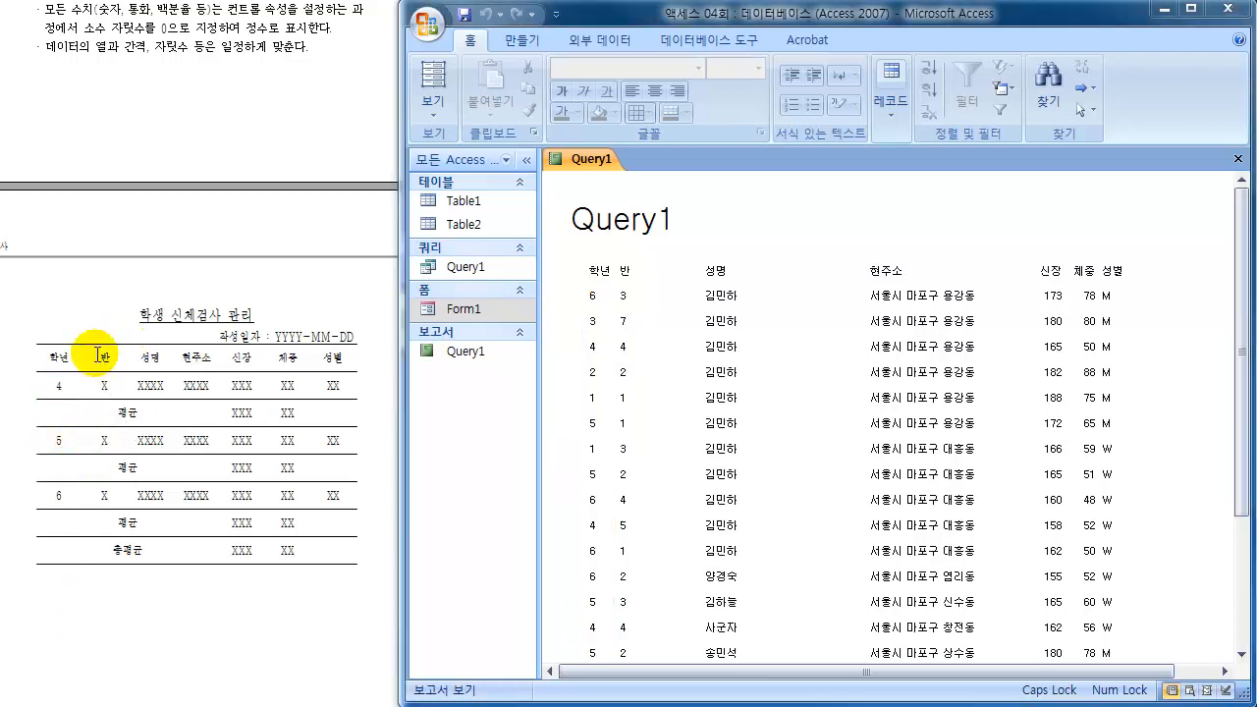
scroll(90, 86, "up", 6)
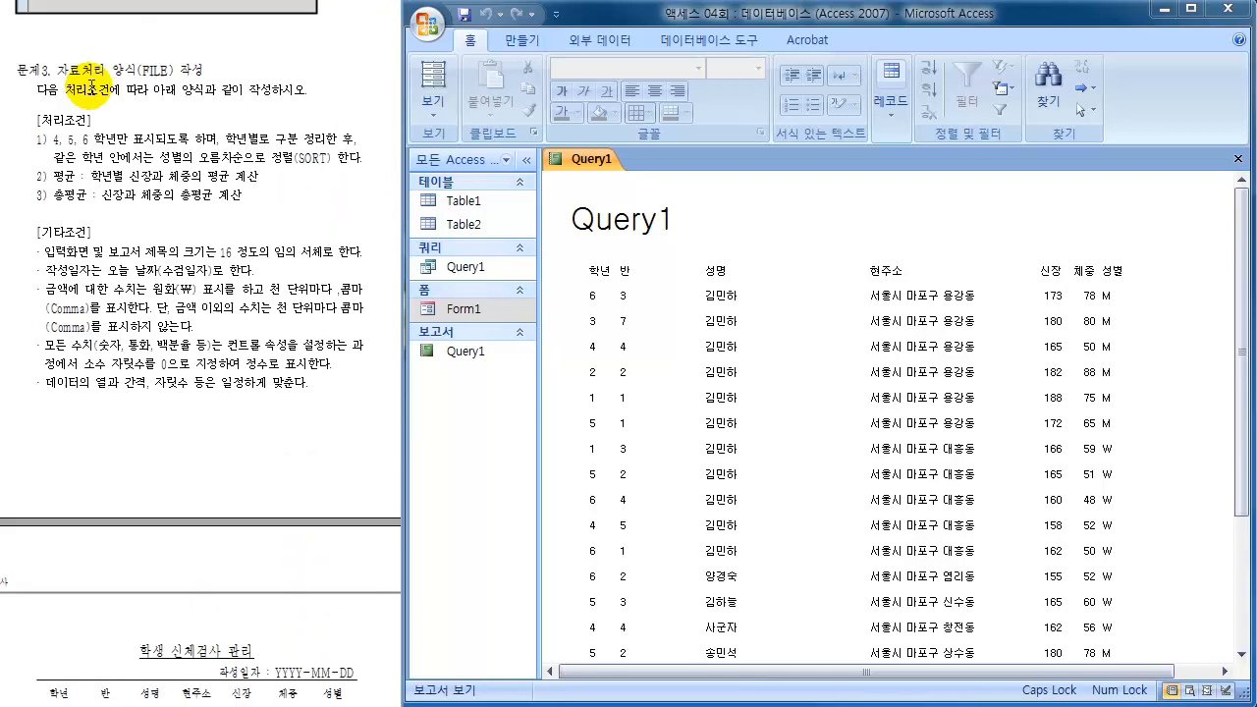
scroll(90, 87, "up", 1)
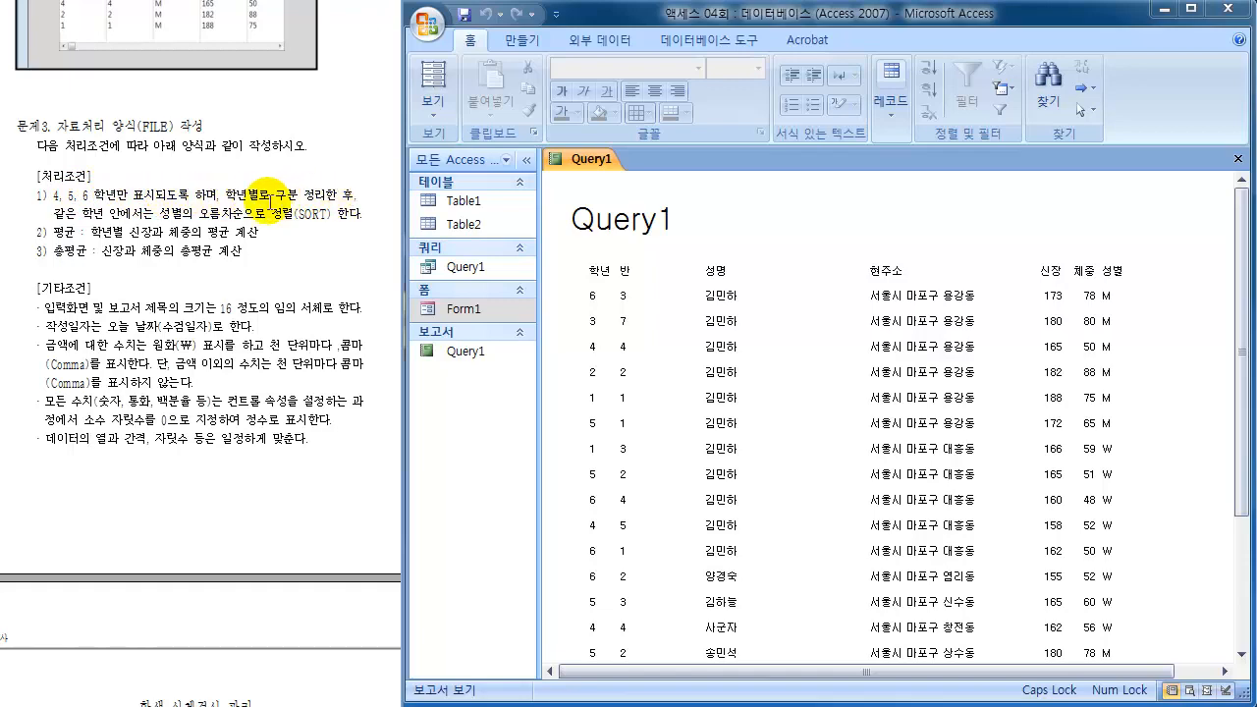
scroll(334, 193, "up", 1)
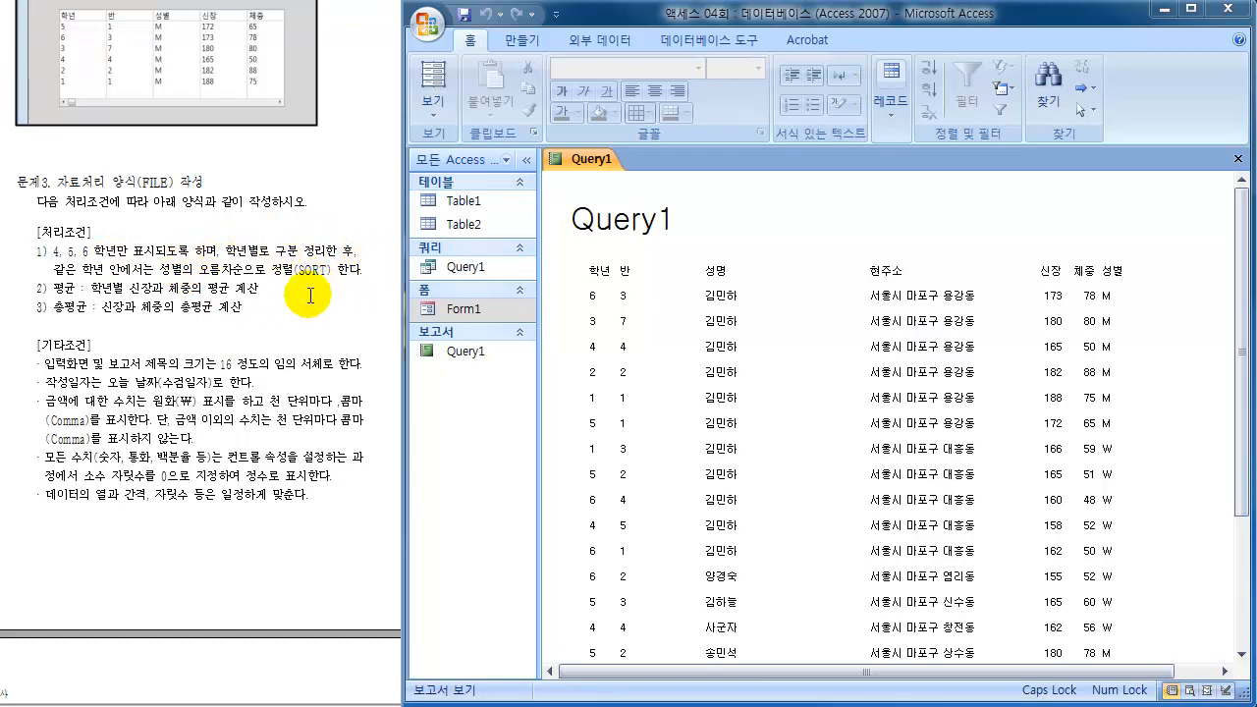
Step: In Design view, group the report by 학년 in ascending order, without a header section and with a footer section
left_click(436, 119)
left_click(483, 278)
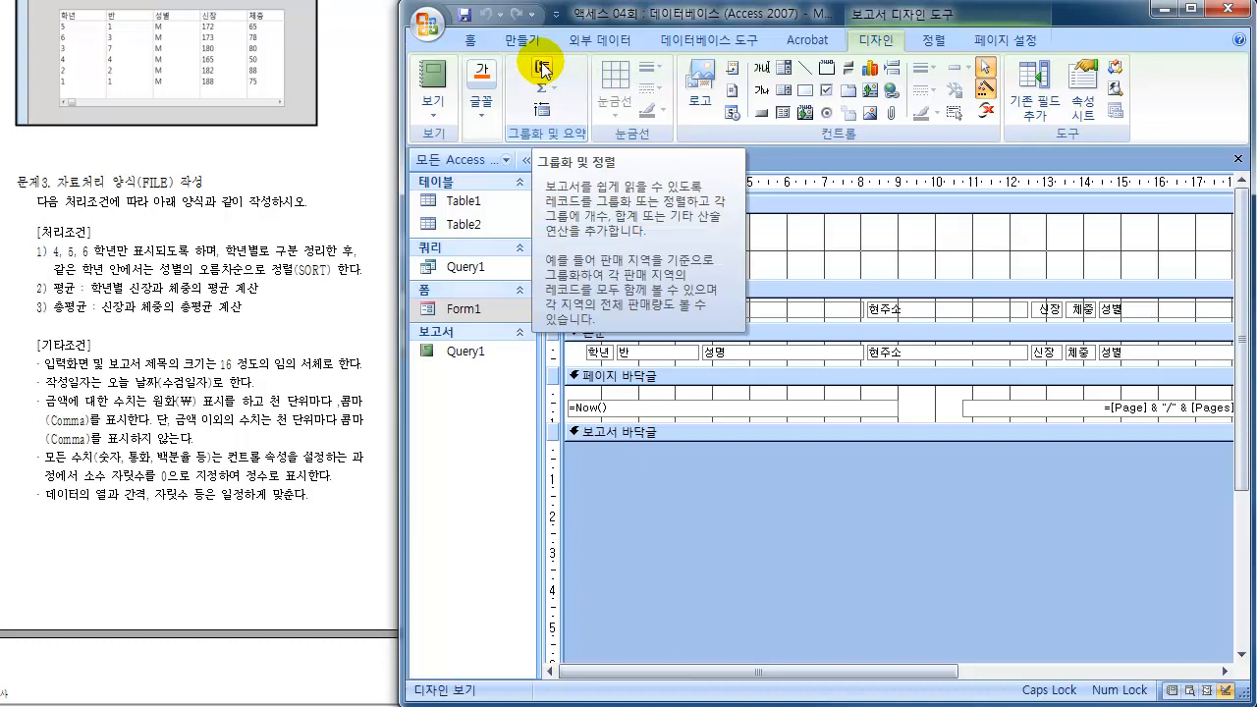
left_click(543, 69)
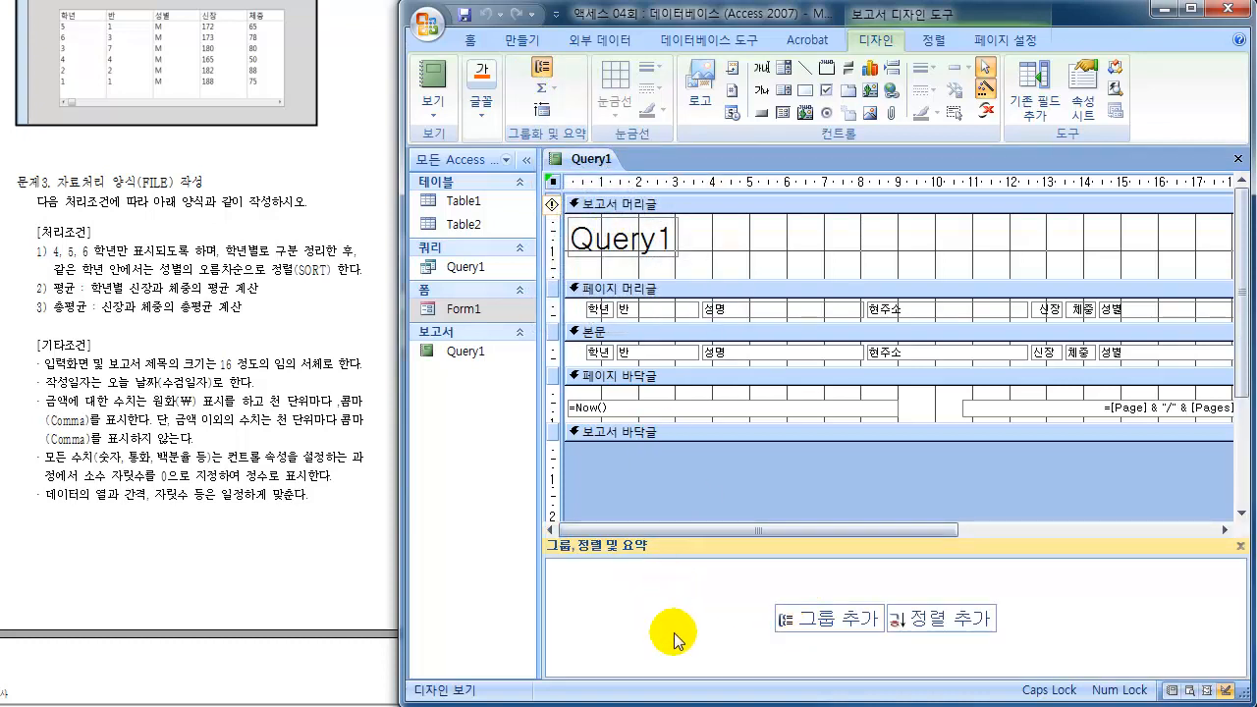
left_click(852, 621)
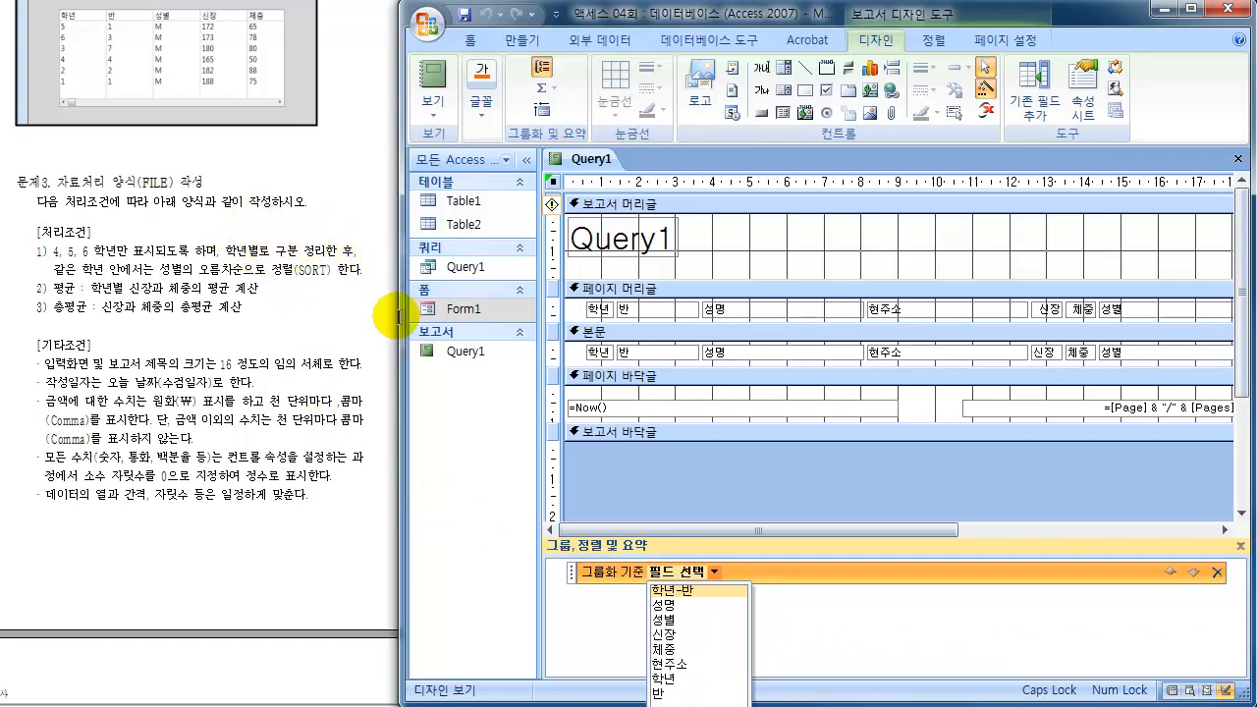
left_click(659, 679)
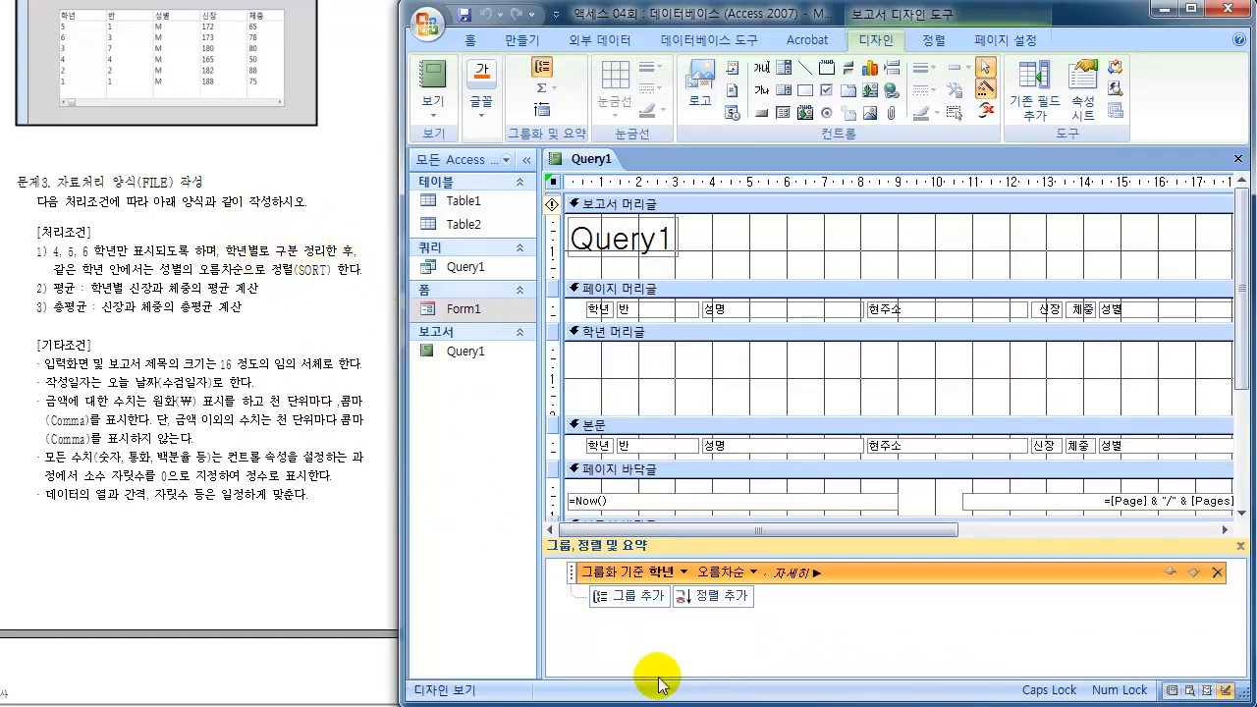
left_click(807, 578)
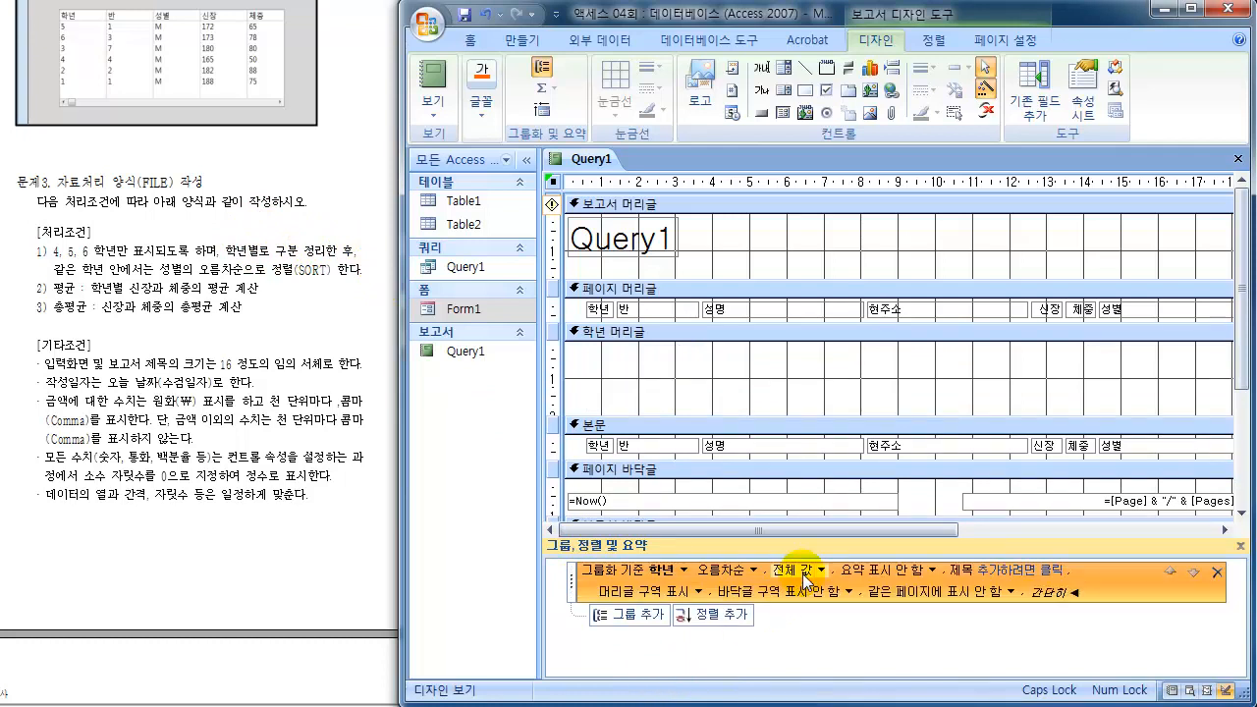
left_click(698, 592)
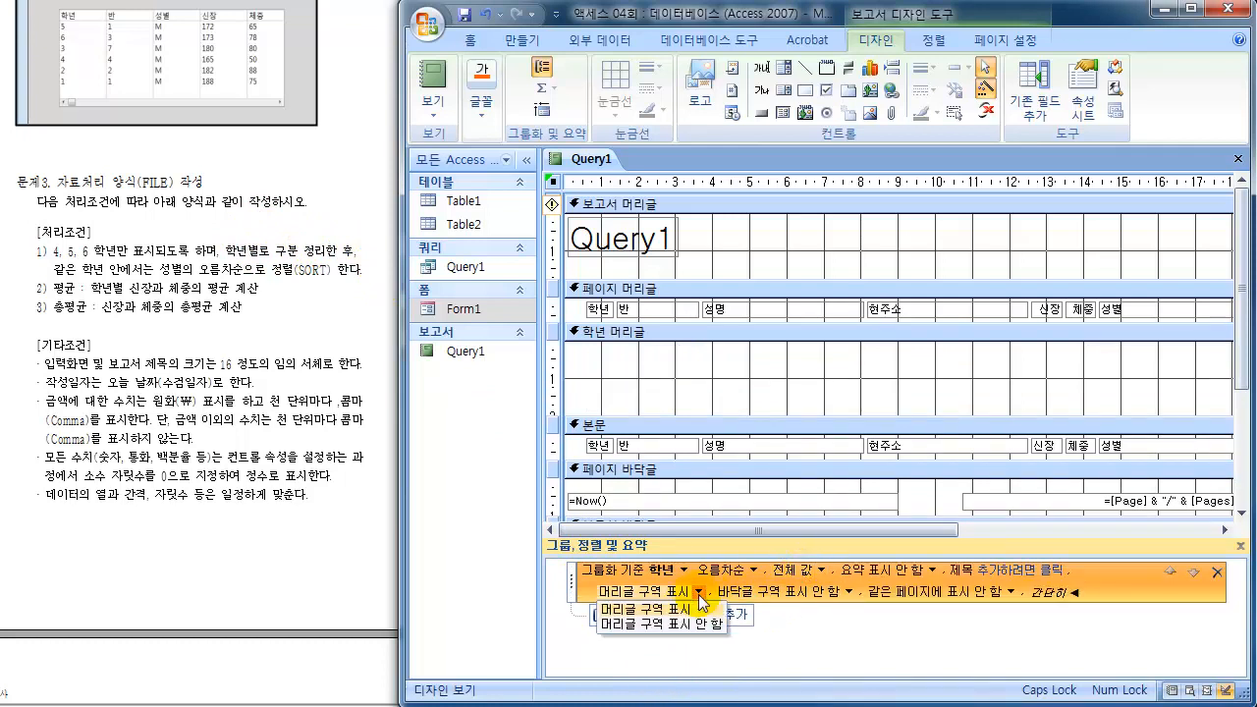
left_click(684, 626)
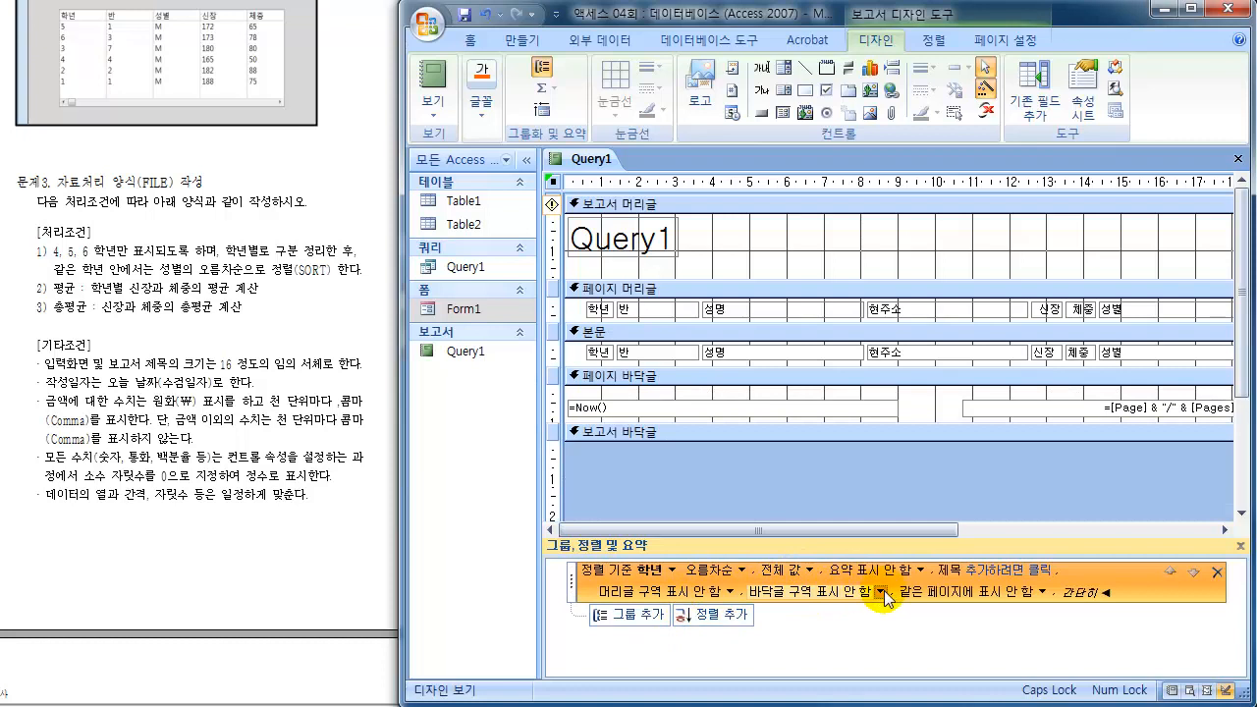
left_click(881, 592)
left_click(823, 610)
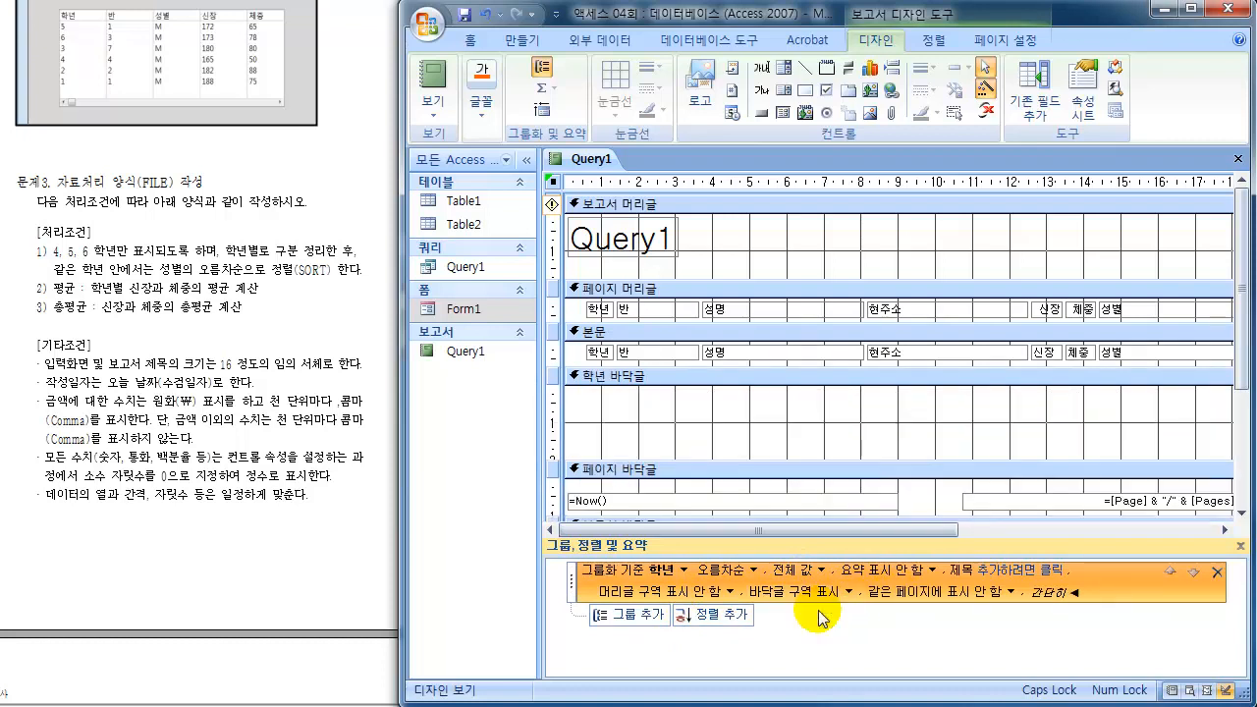
Step: Add an ascending sort on 성별 within the 학년 group and close the grouping and sorting settings
left_click(730, 621)
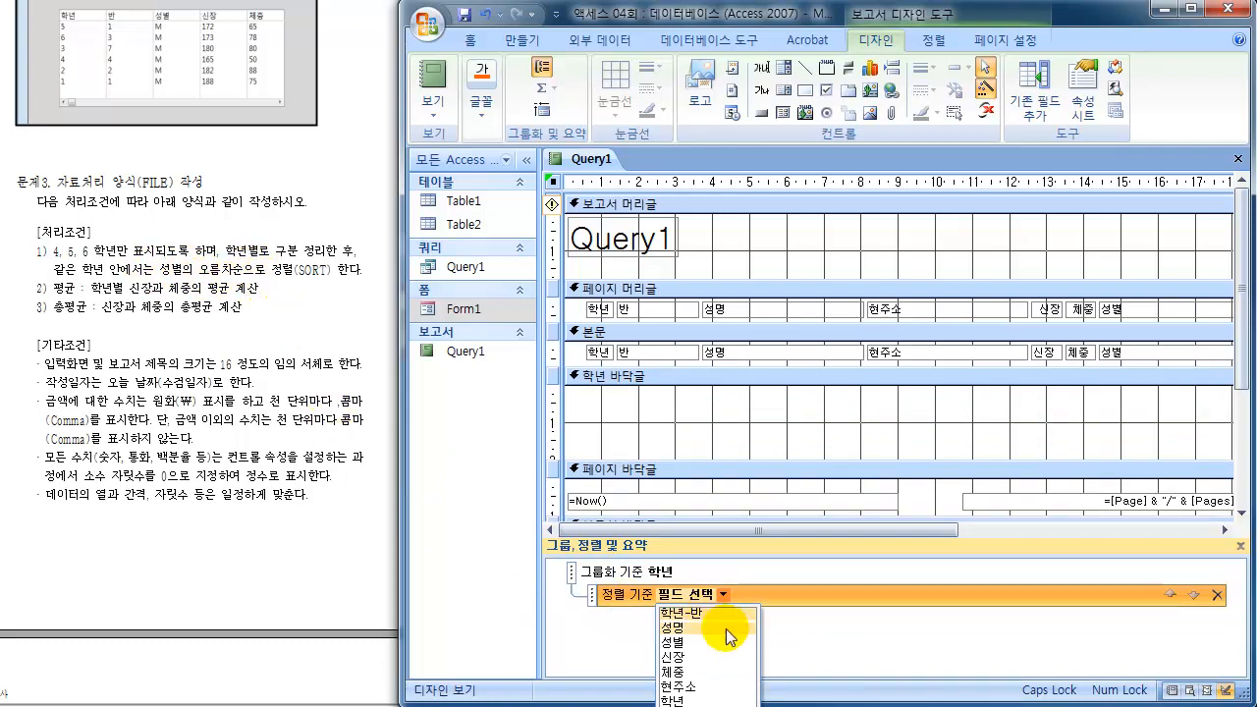
left_click(691, 644)
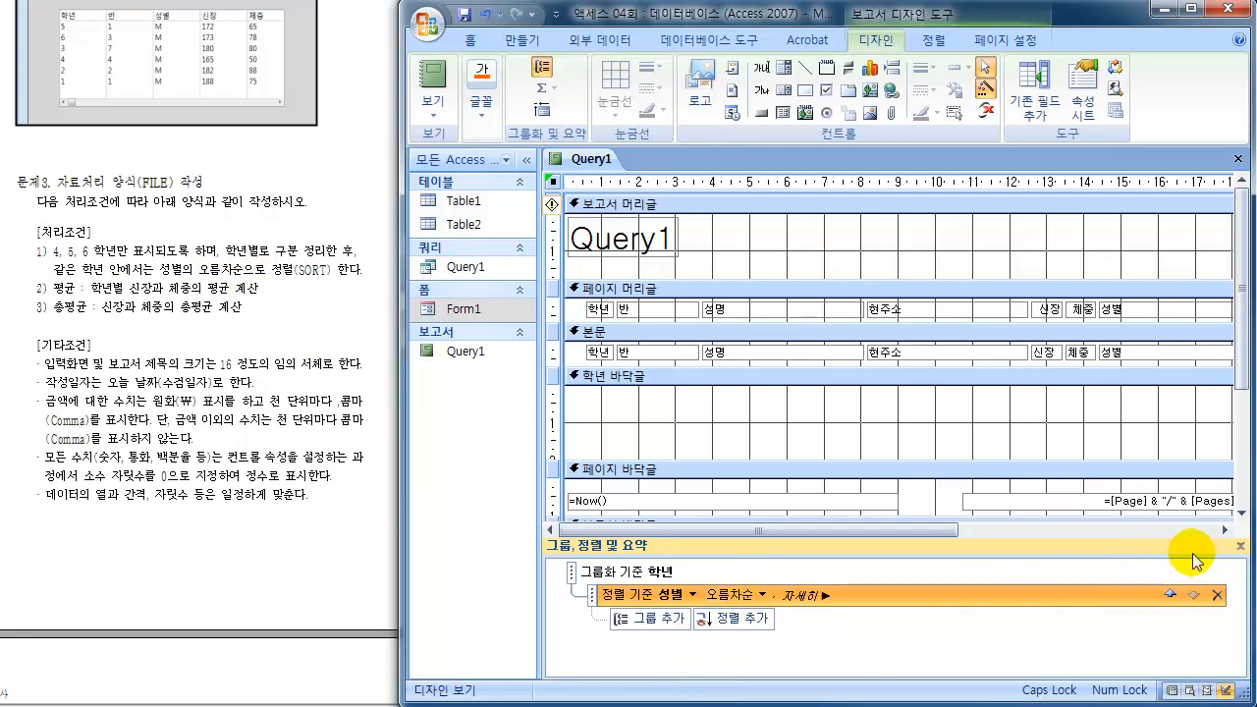
left_click(1241, 548)
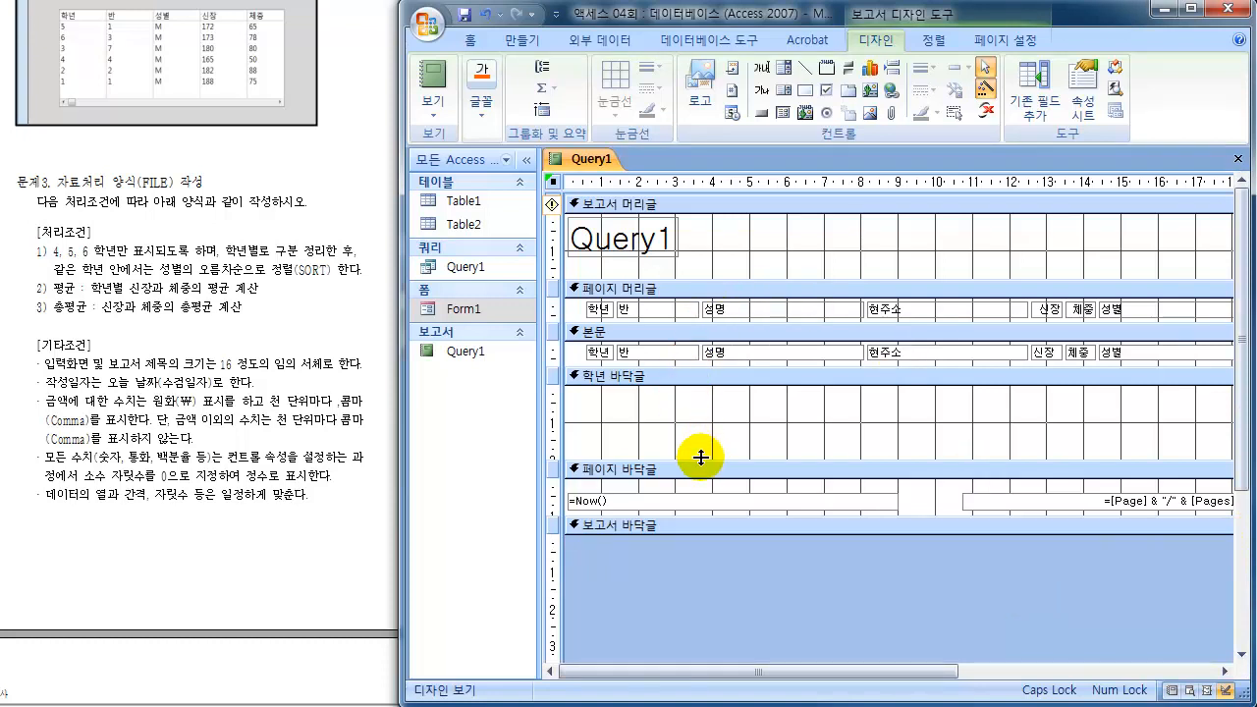
Step: Shrink the 학년 footer section to about 1 cm high and enlarge the report header section to about 4 cm
left_click_drag(701, 457, 697, 409)
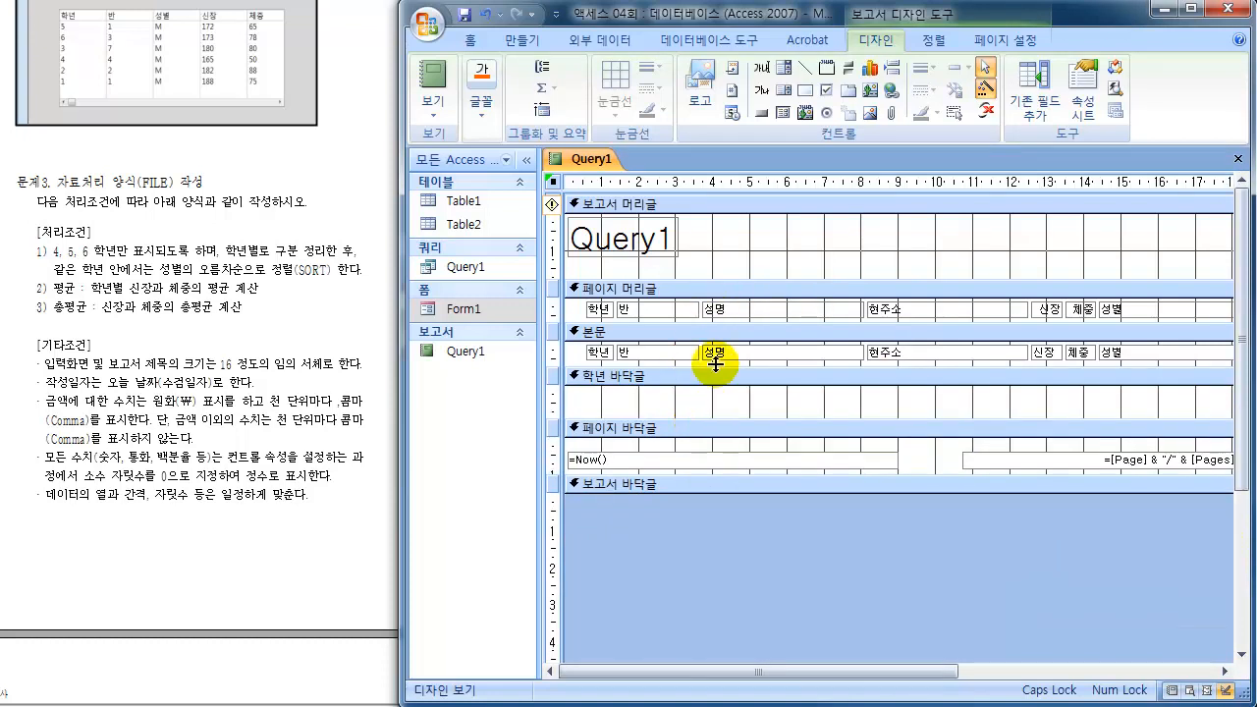
key("ctrl+a")
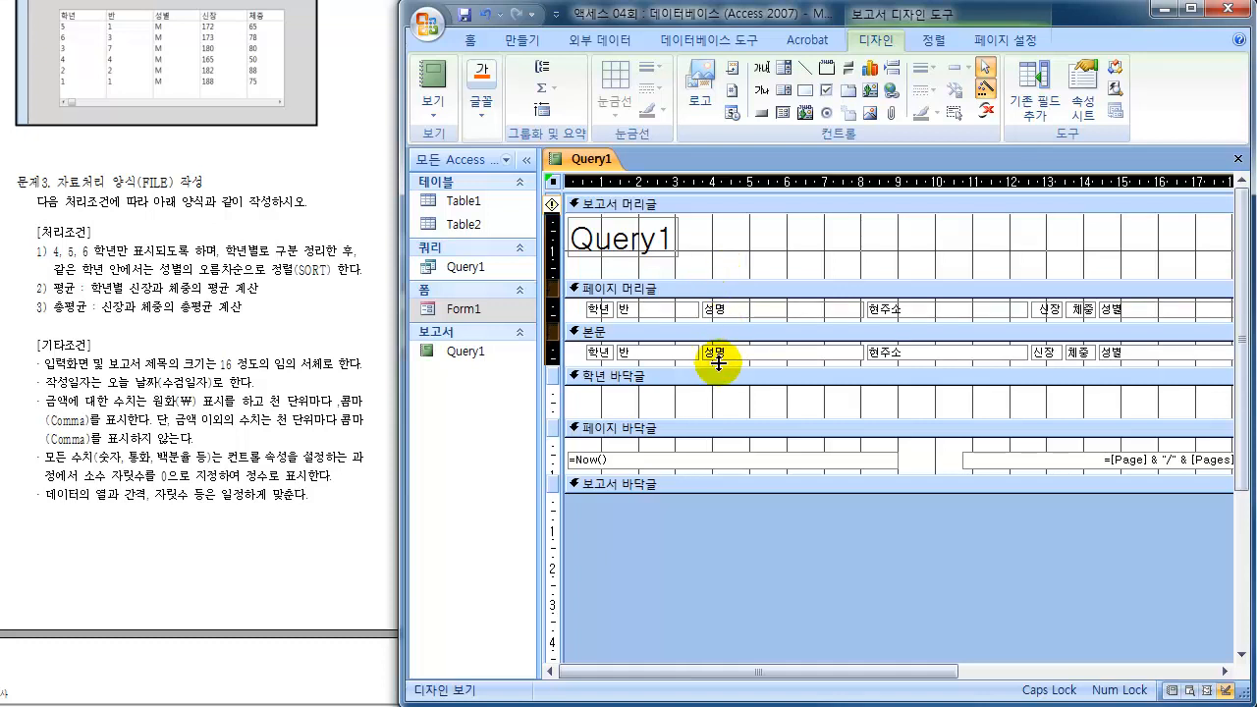
left_click_drag(719, 282, 717, 362)
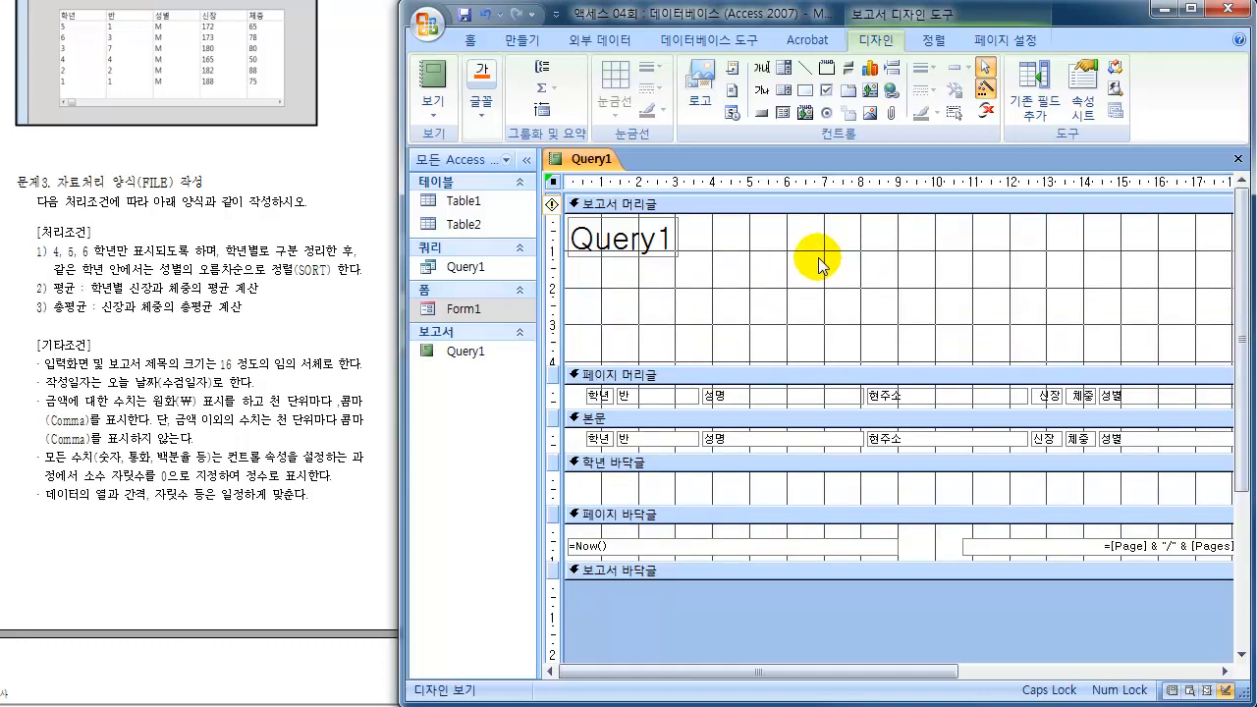
Step: Move all column heading labels from the page header up into the lower part of the report header
left_click(546, 394)
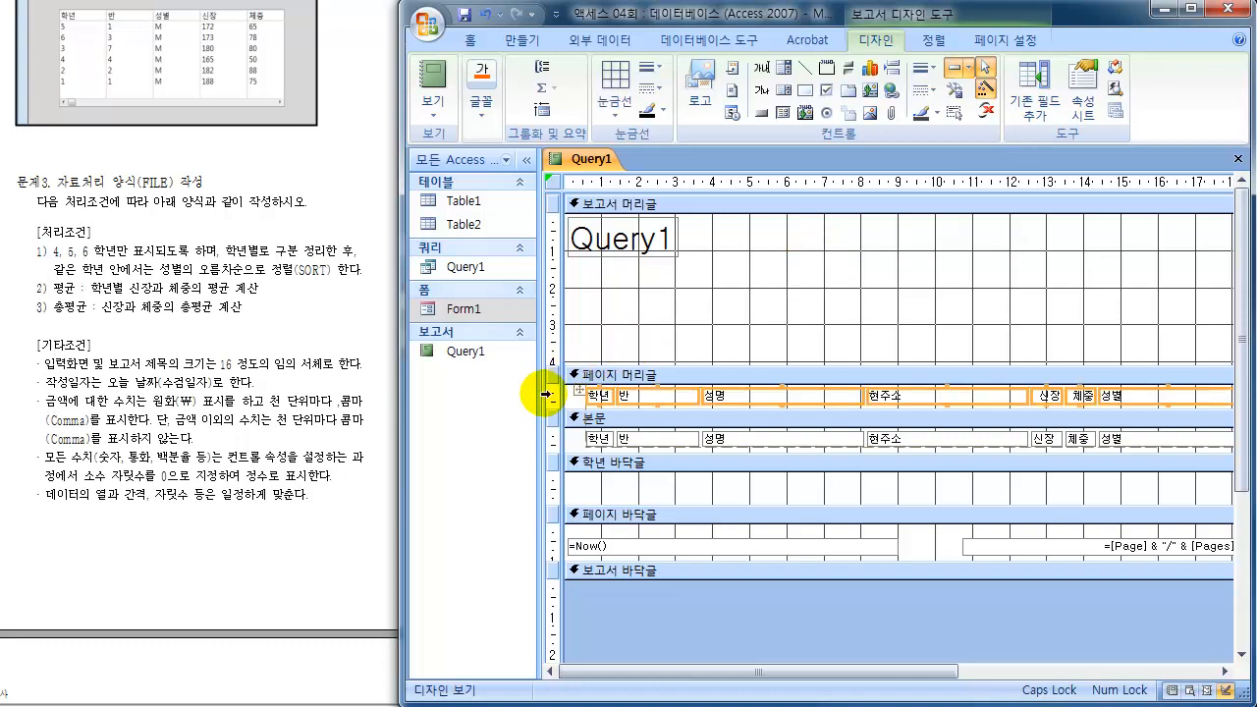
key("Up")
key("Up")
key("Up")
key("Up")
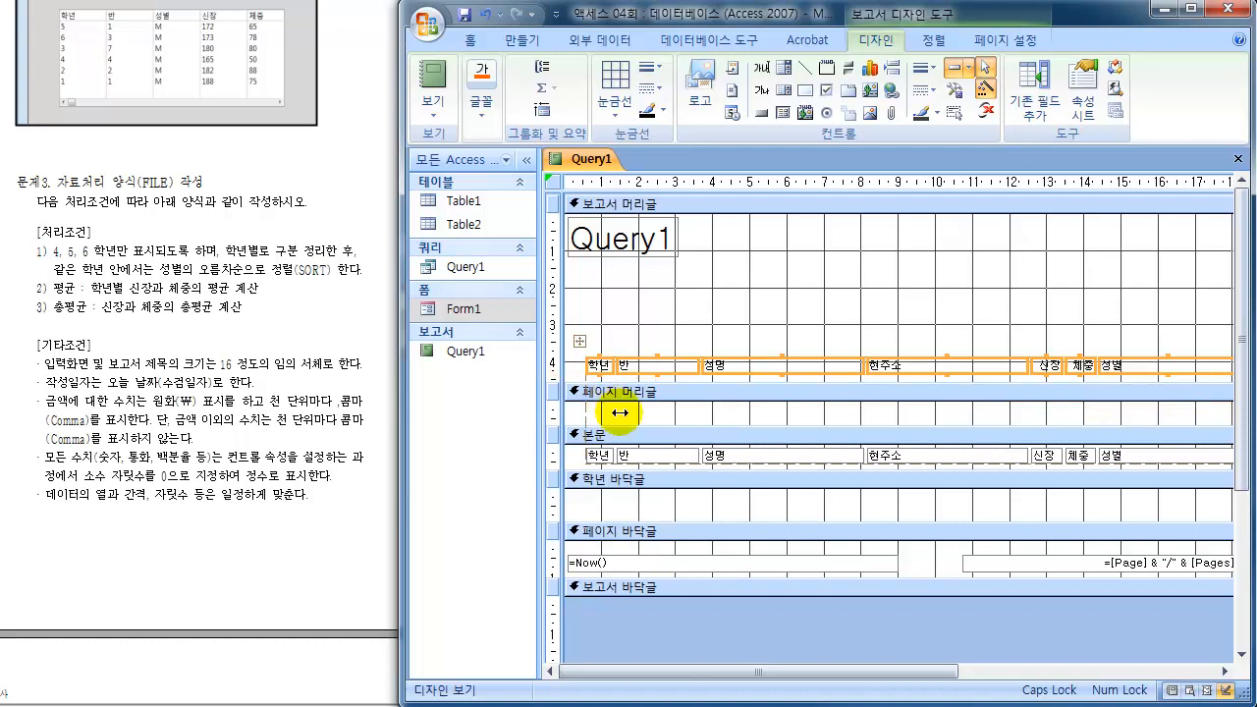
Step: Delete the page header and footer sections with their controls, and extend the report footer section to about 1 cm high
left_click(601, 533)
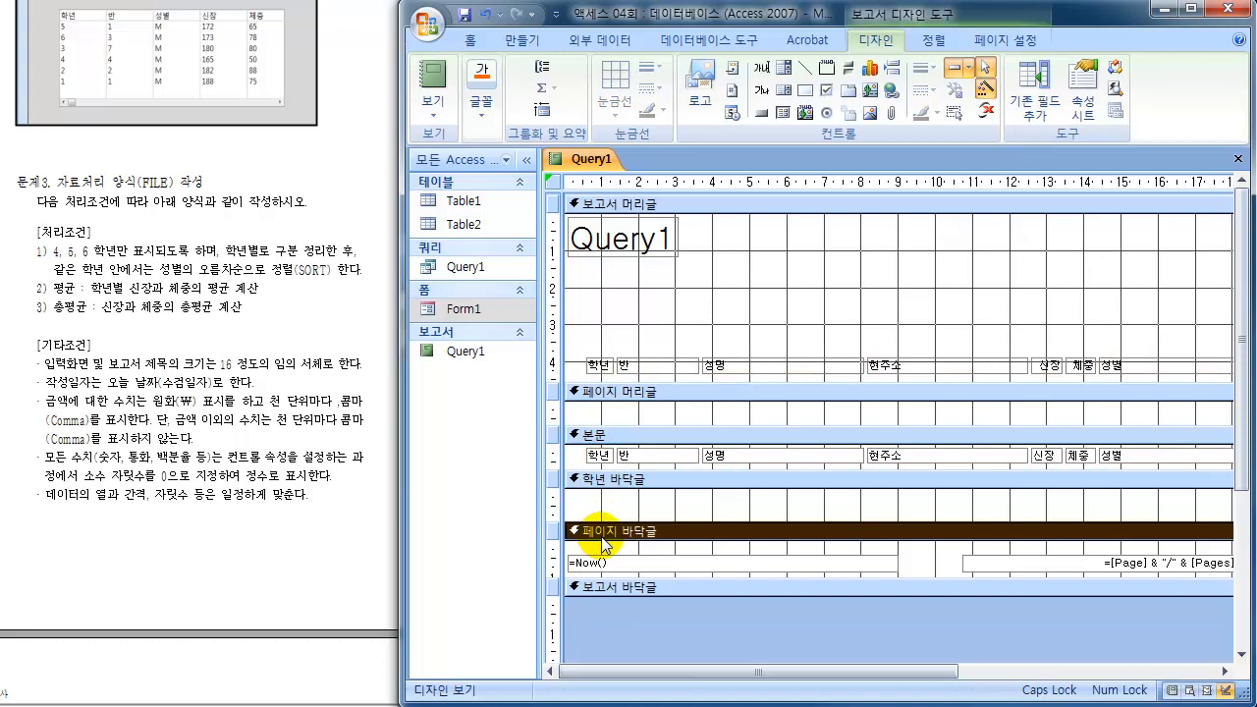
left_click(674, 393)
right_click(674, 395)
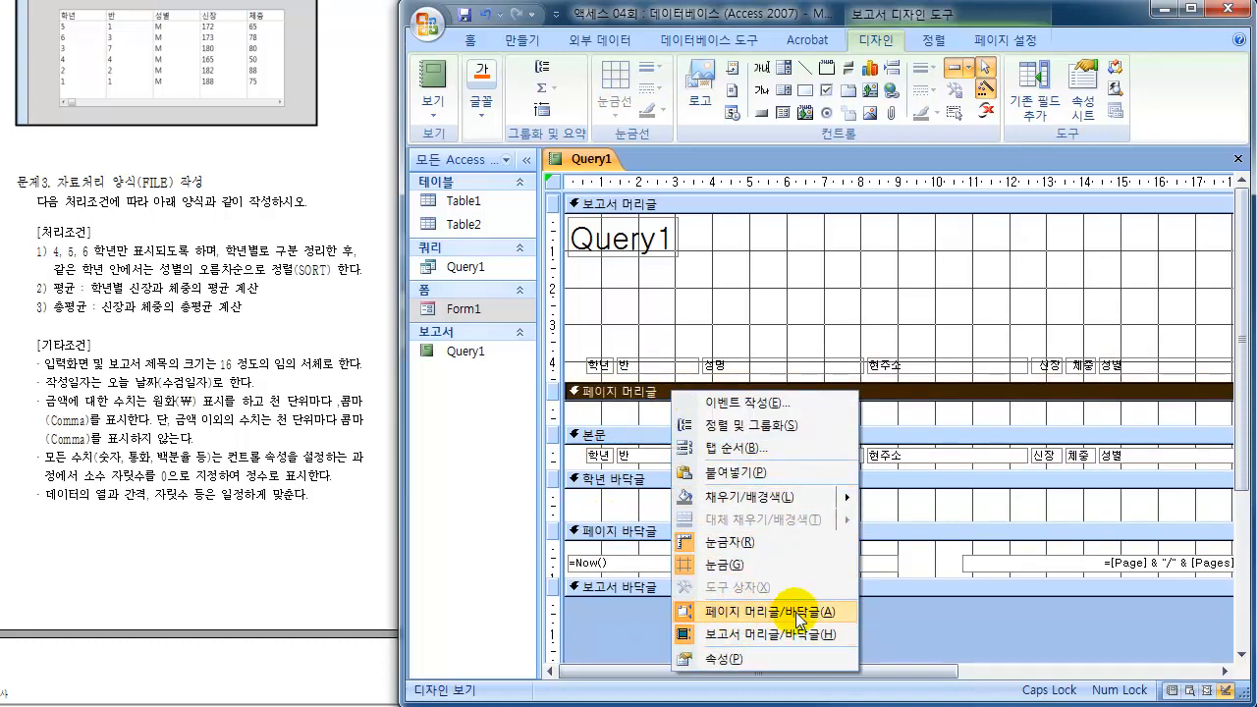
left_click(741, 613)
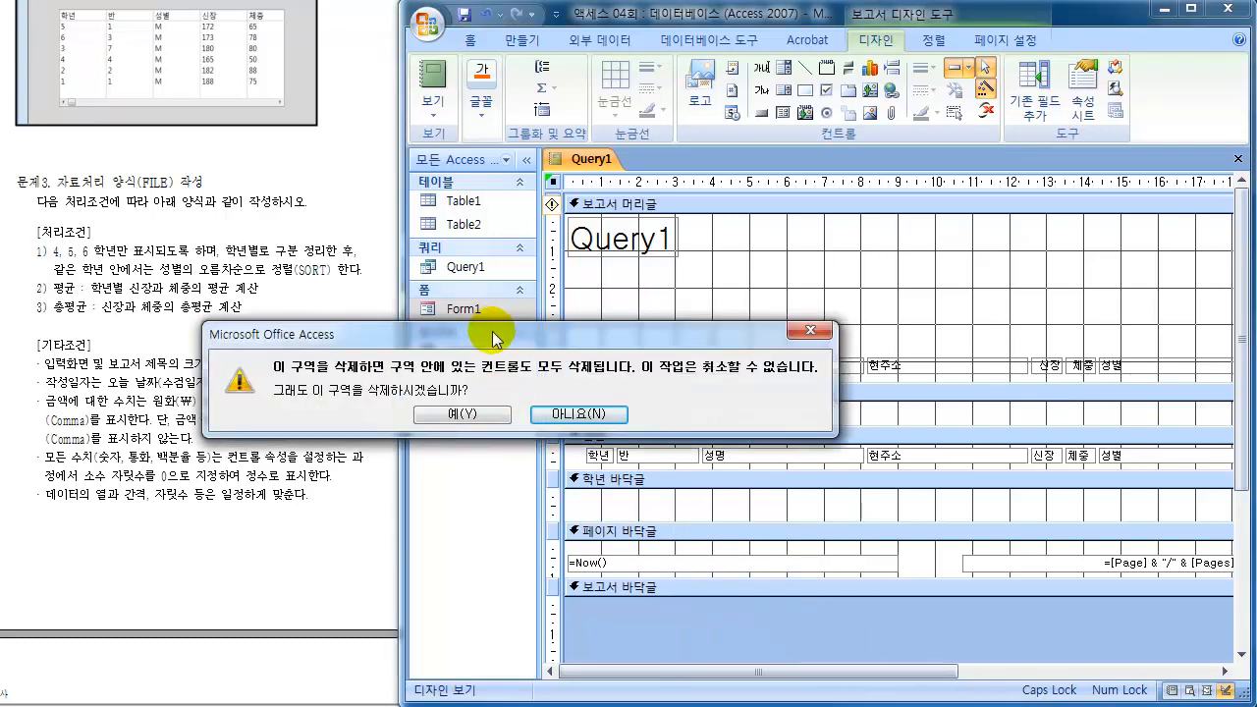
left_click_drag(491, 332, 671, 214)
left_click(637, 299)
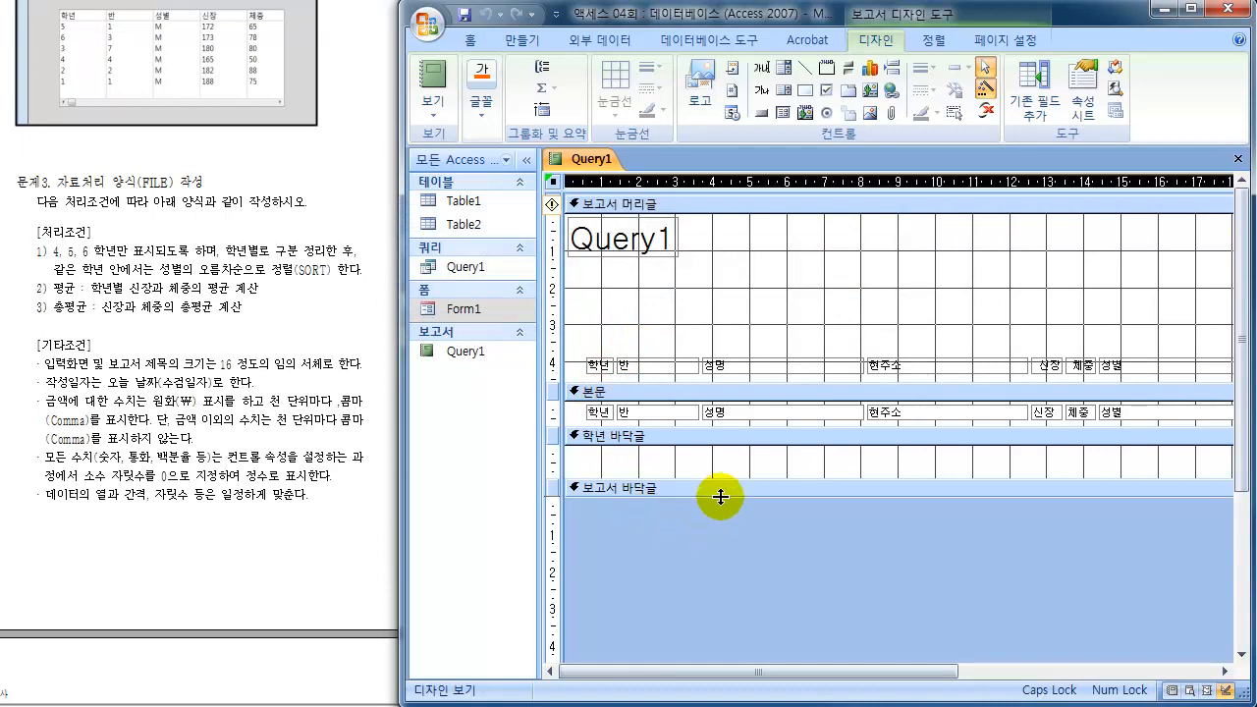
left_click_drag(724, 497, 721, 537)
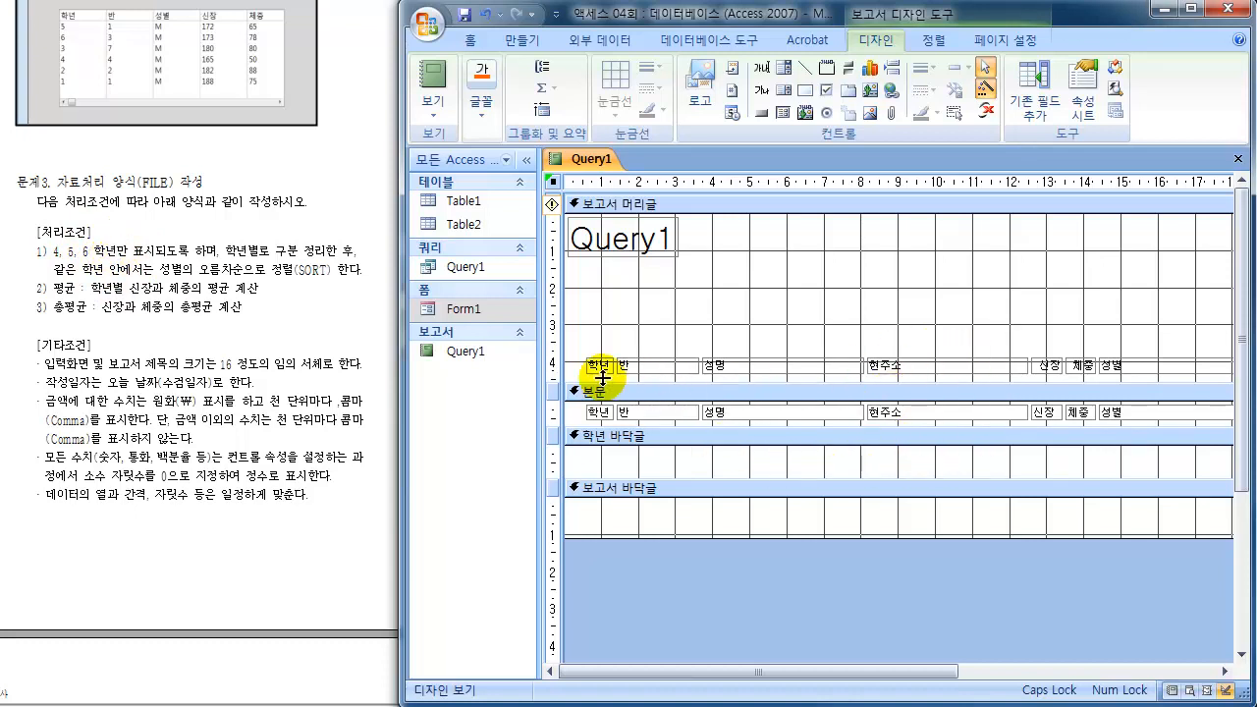
Step: Select all column heading labels and all 본문 fields together, and bring the sample report layout into view
left_click_drag(547, 365, 540, 412)
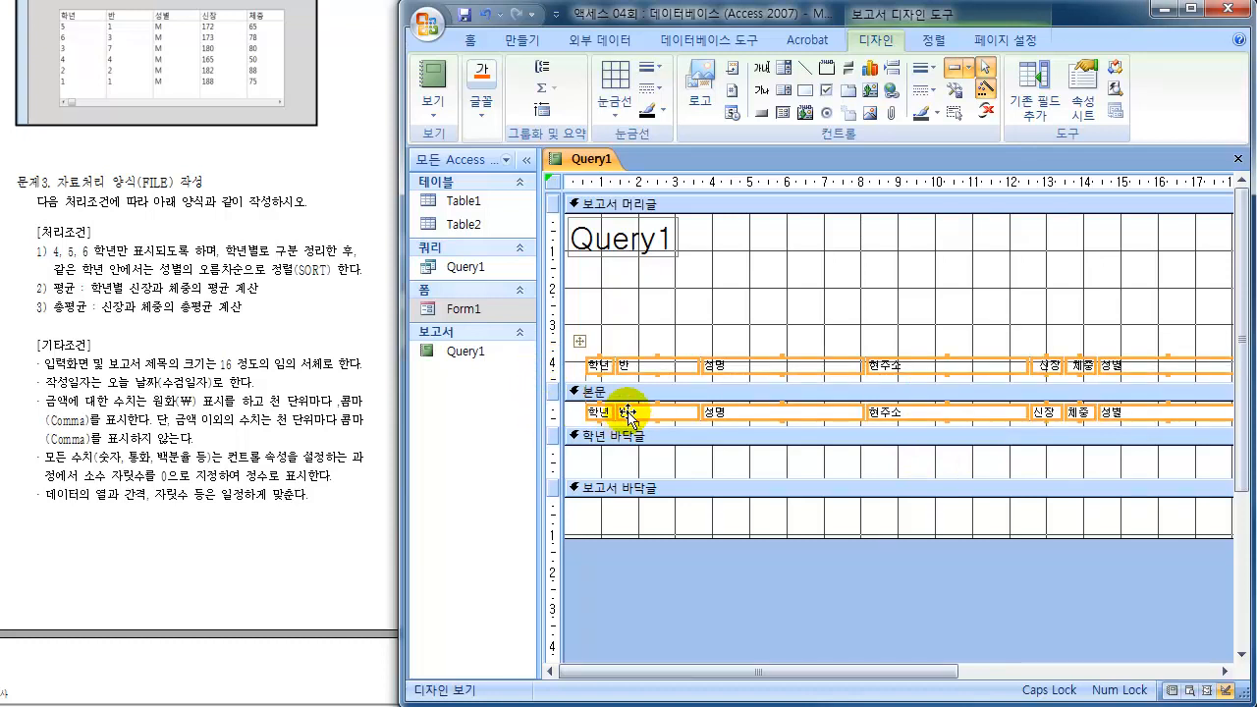
scroll(248, 413, "down", 5)
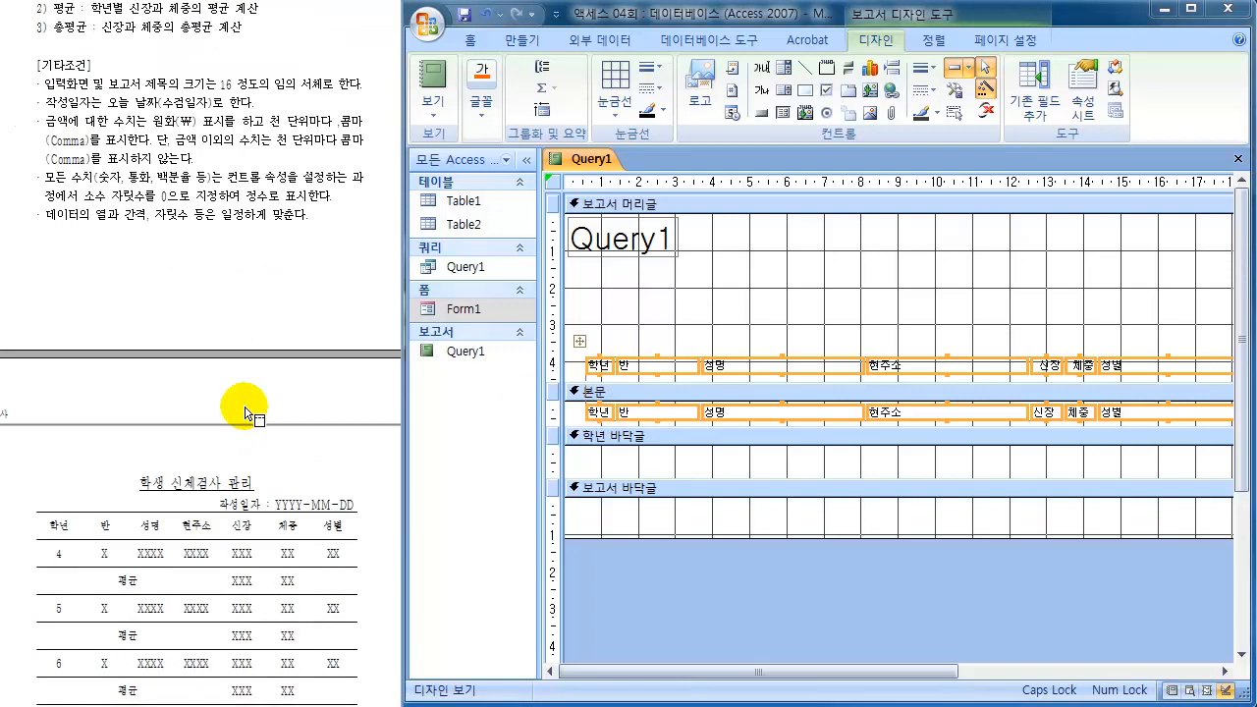
scroll(249, 412, "down", 2)
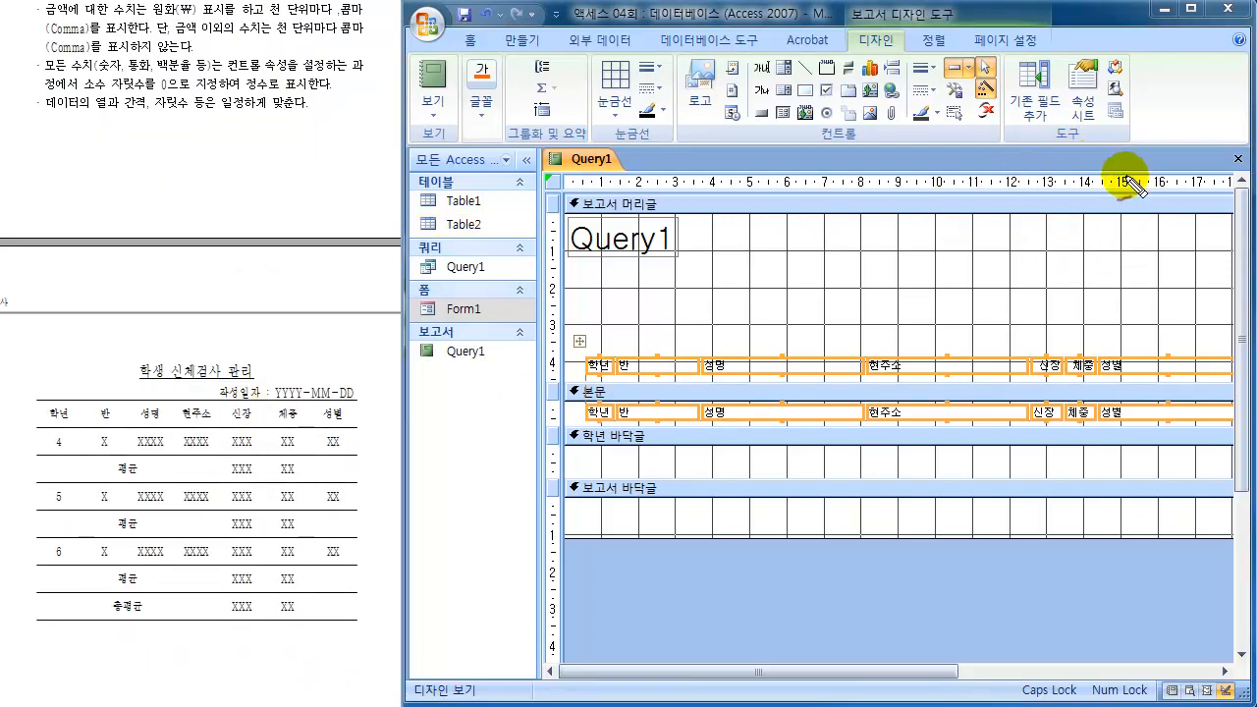
left_click_drag(1125, 173, 1125, 204)
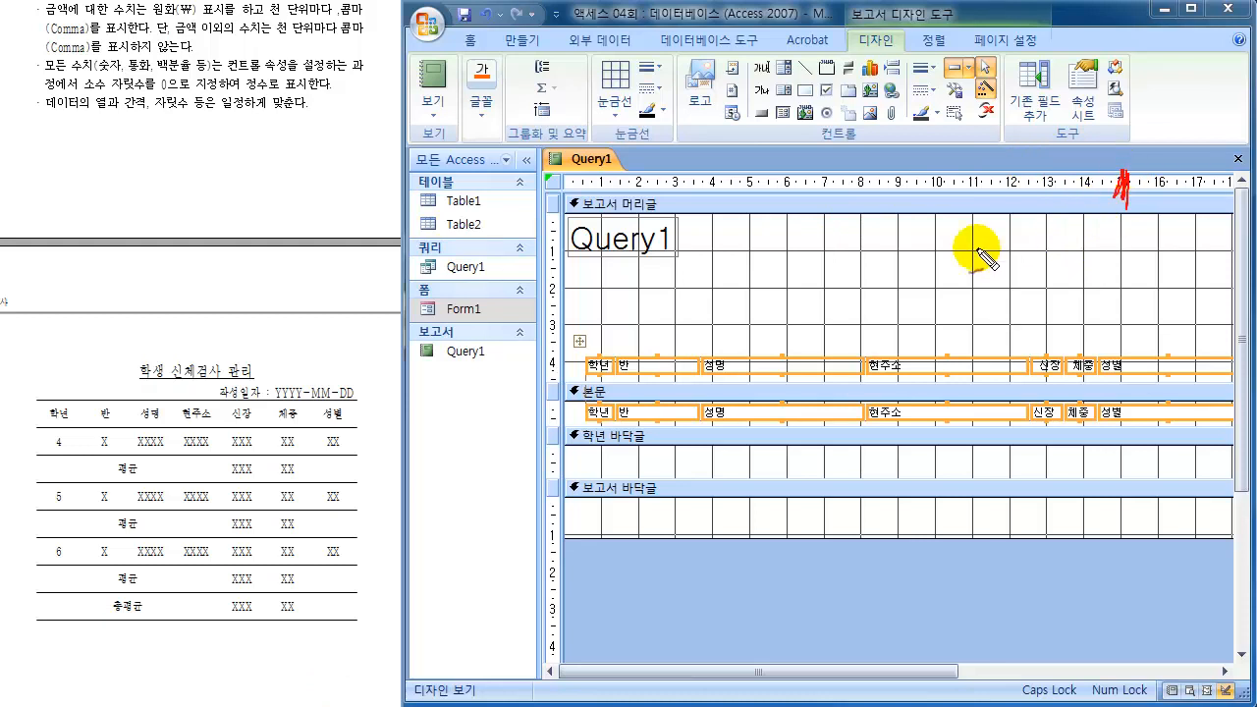
mouse_move(45, 420)
left_mouse_down()
mouse_move(71, 424)
mouse_move(46, 399)
mouse_move(186, 421)
mouse_move(349, 414)
left_mouse_up()
mouse_move(71, 403)
left_mouse_down()
mouse_move(328, 390)
mouse_move(345, 401)
left_mouse_up()
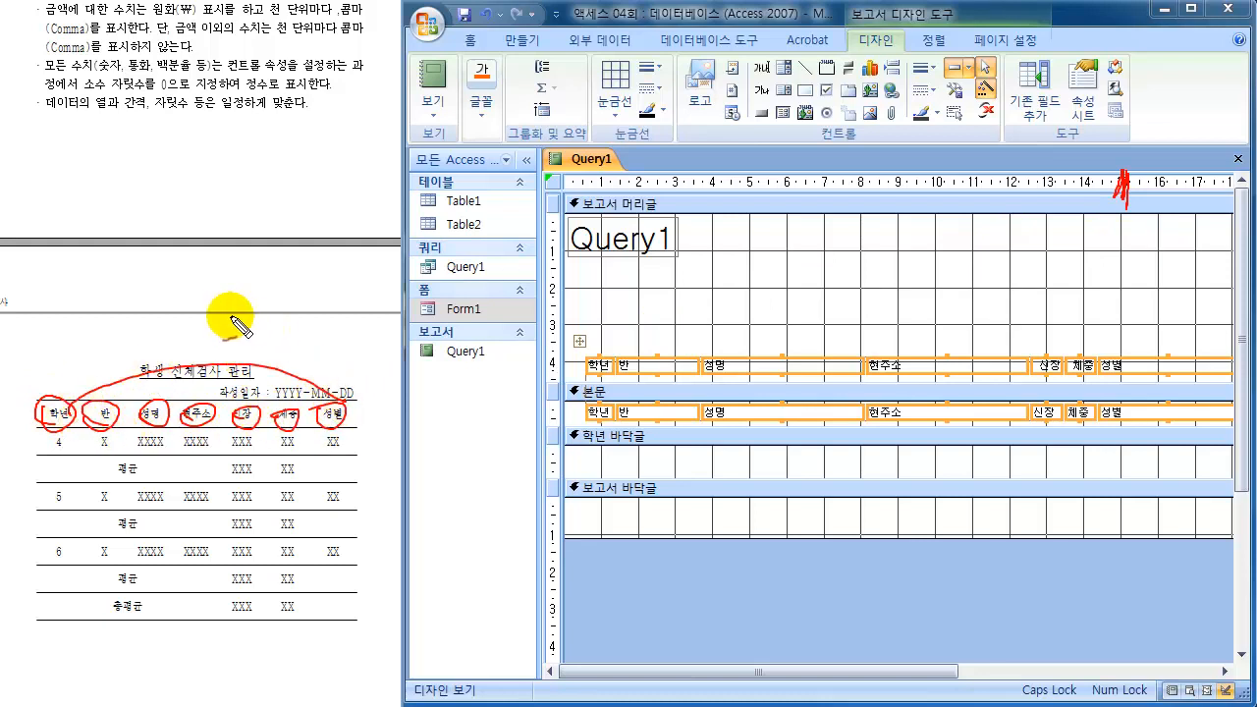
mouse_move(233, 307)
left_mouse_down()
mouse_move(317, 332)
mouse_move(337, 307)
mouse_move(398, 308)
left_mouse_up()
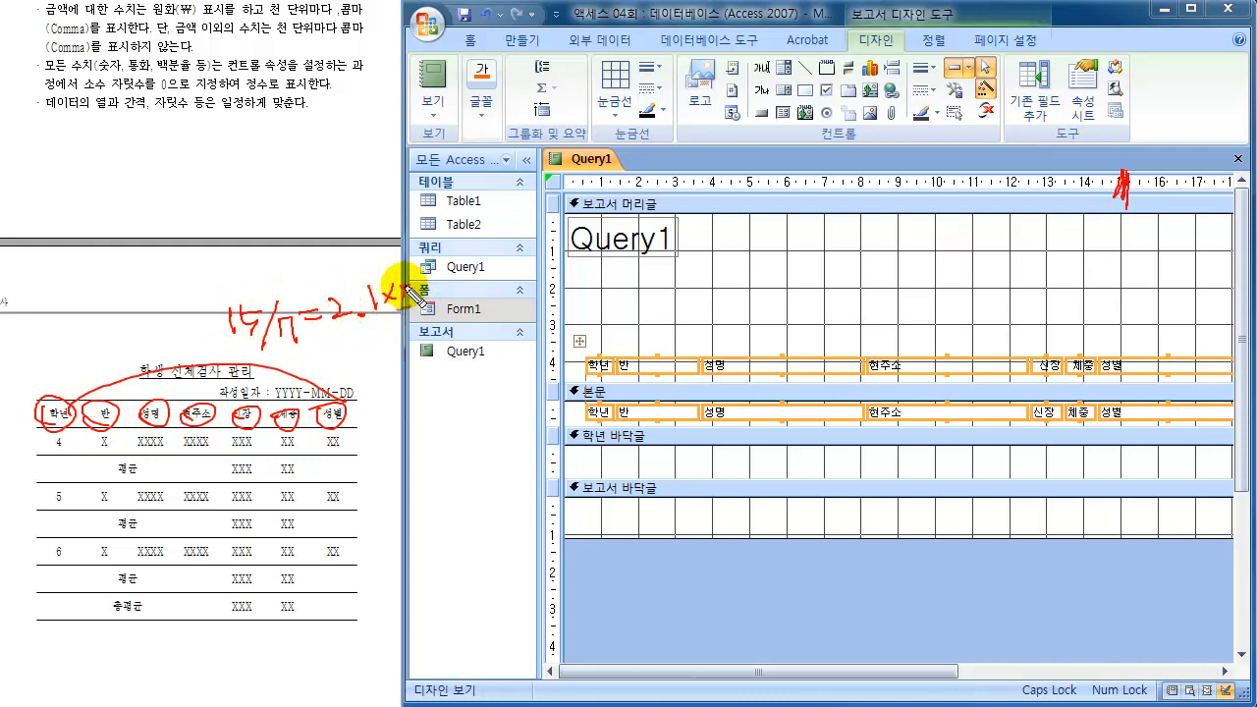
key("Escape")
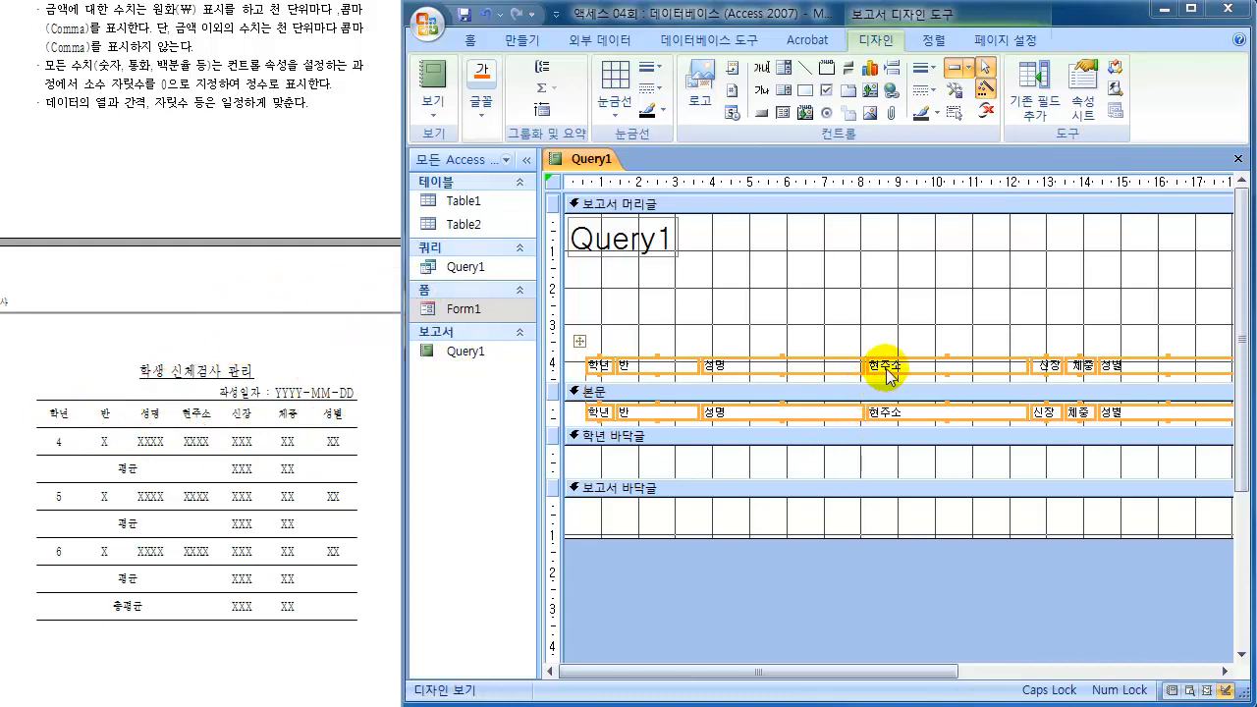
Step: Set the width of all selected heading labels and 본문 fields to 2.1 cm
left_click(1083, 99)
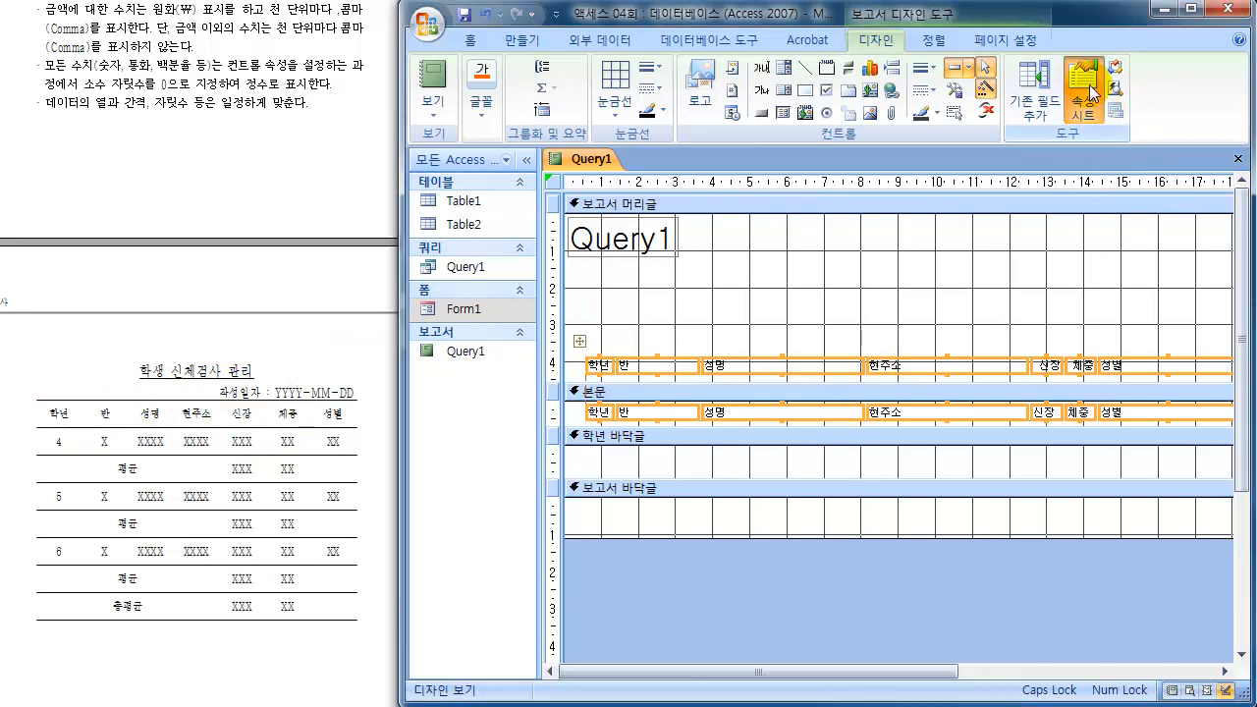
left_click(1012, 293)
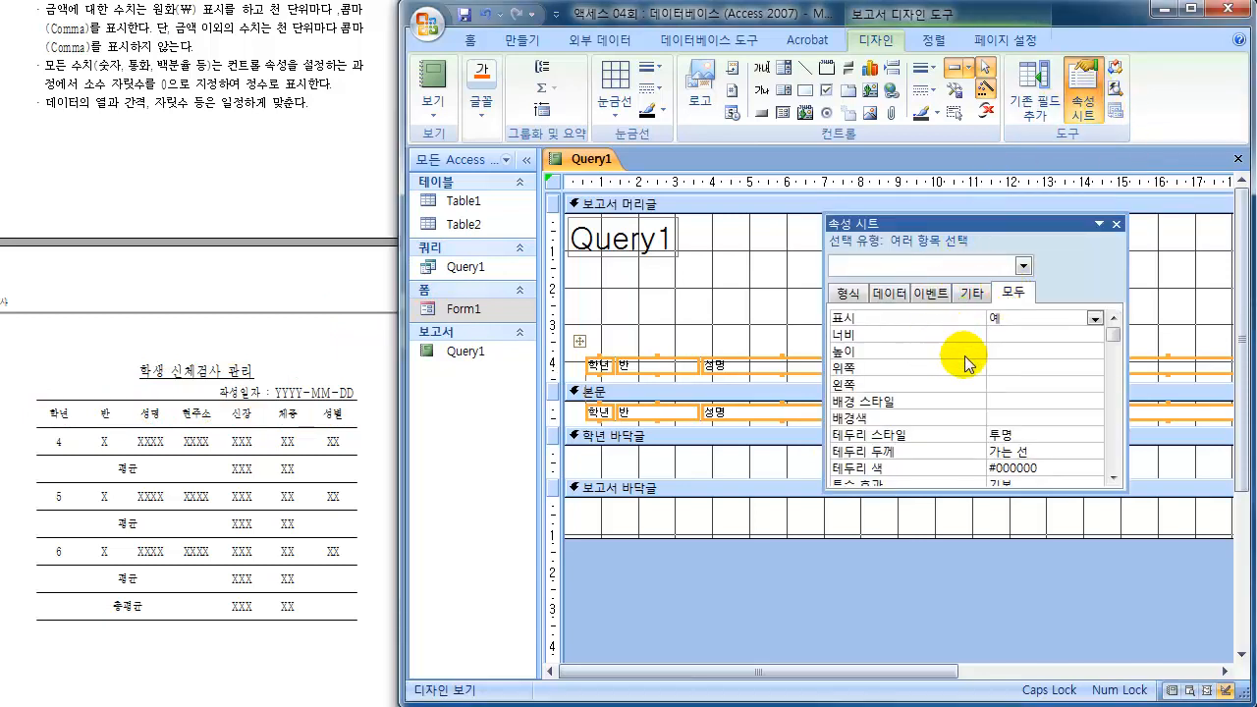
left_click(1004, 334)
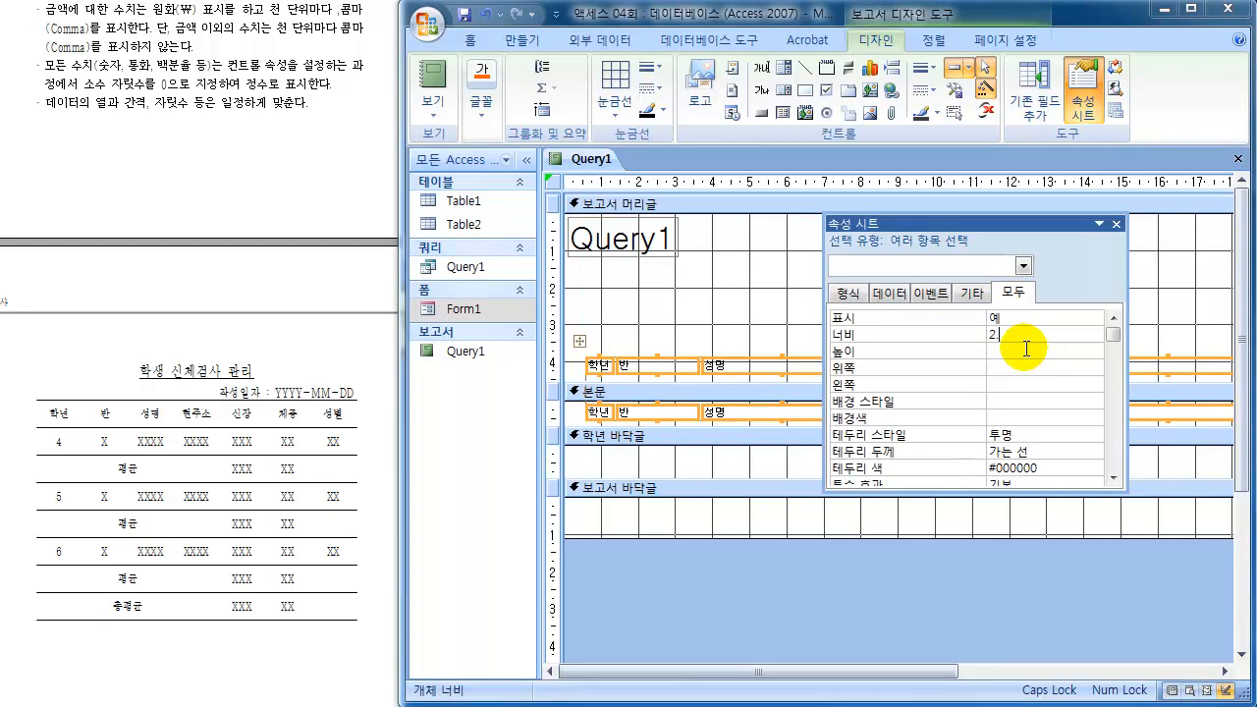
type("2.1")
key("Return")
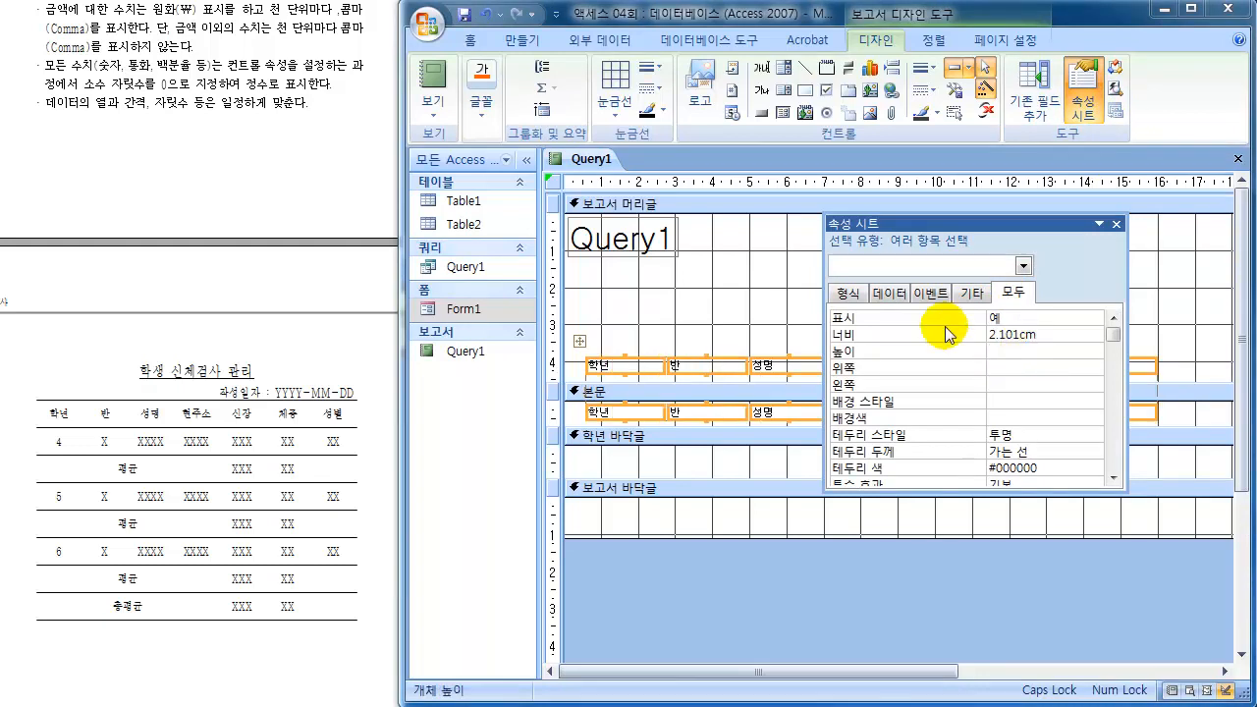
left_click(1116, 224)
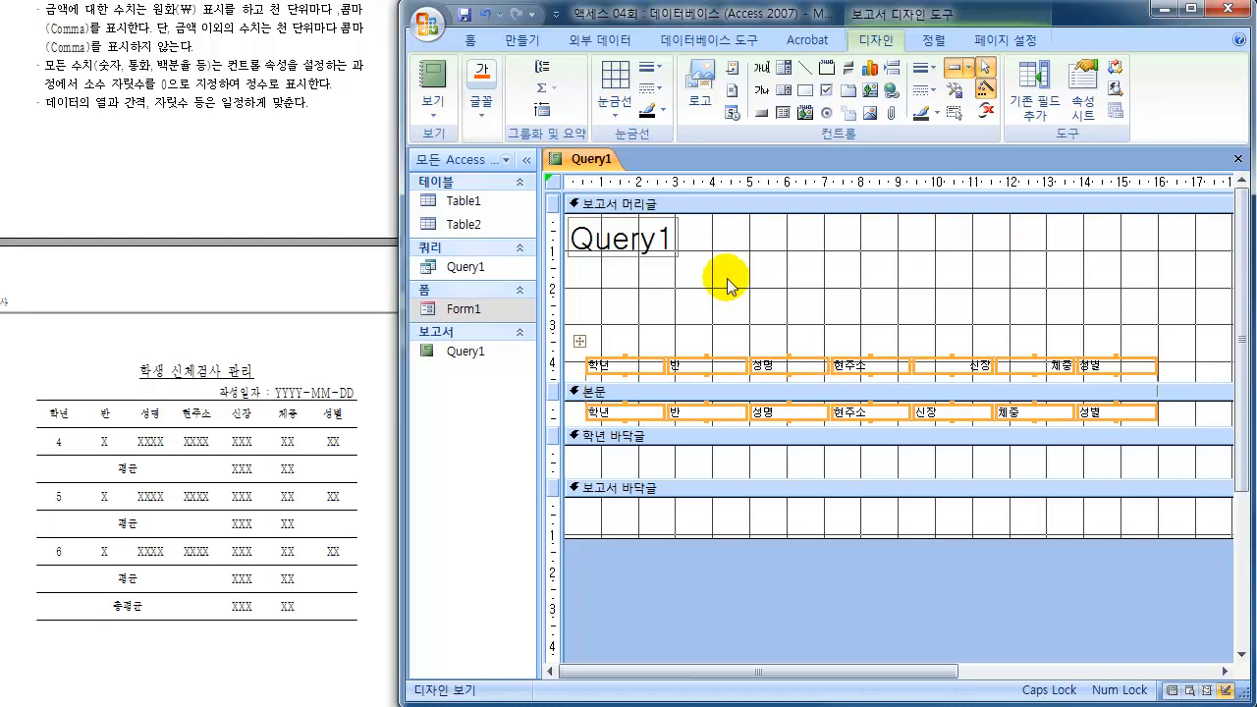
Step: Center the text in all column heading labels and 본문 fields
left_click(480, 106)
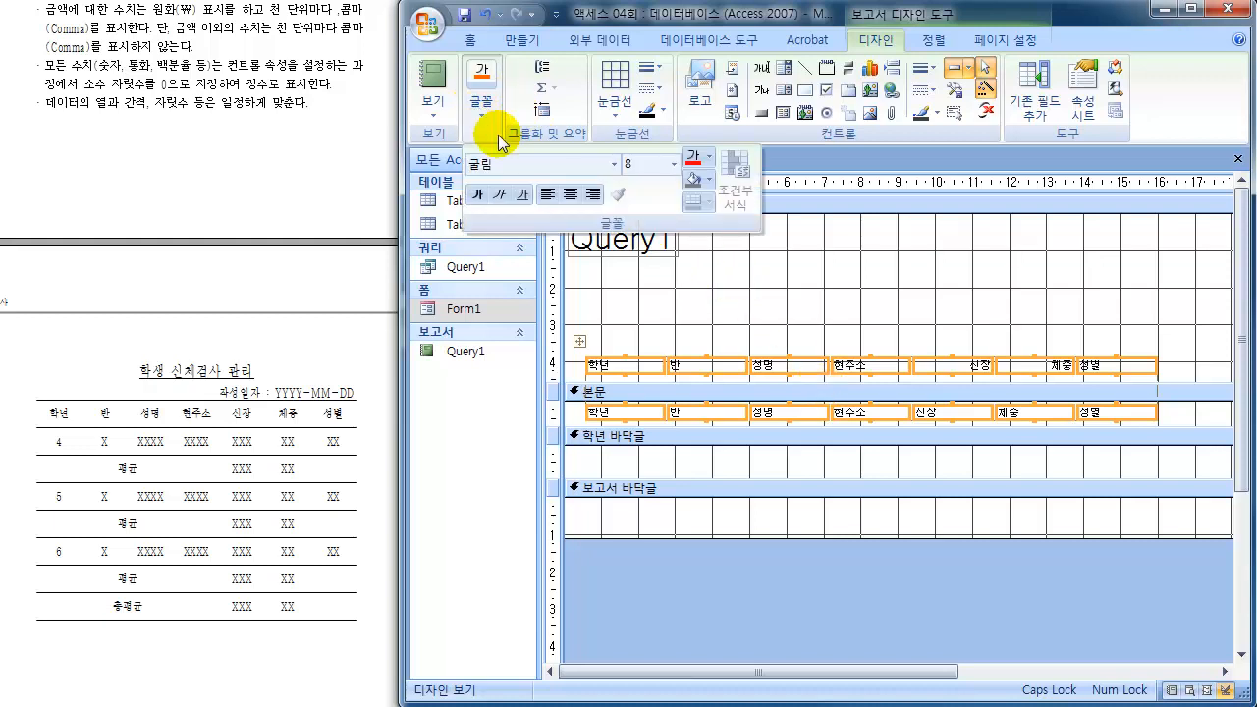
left_click(571, 196)
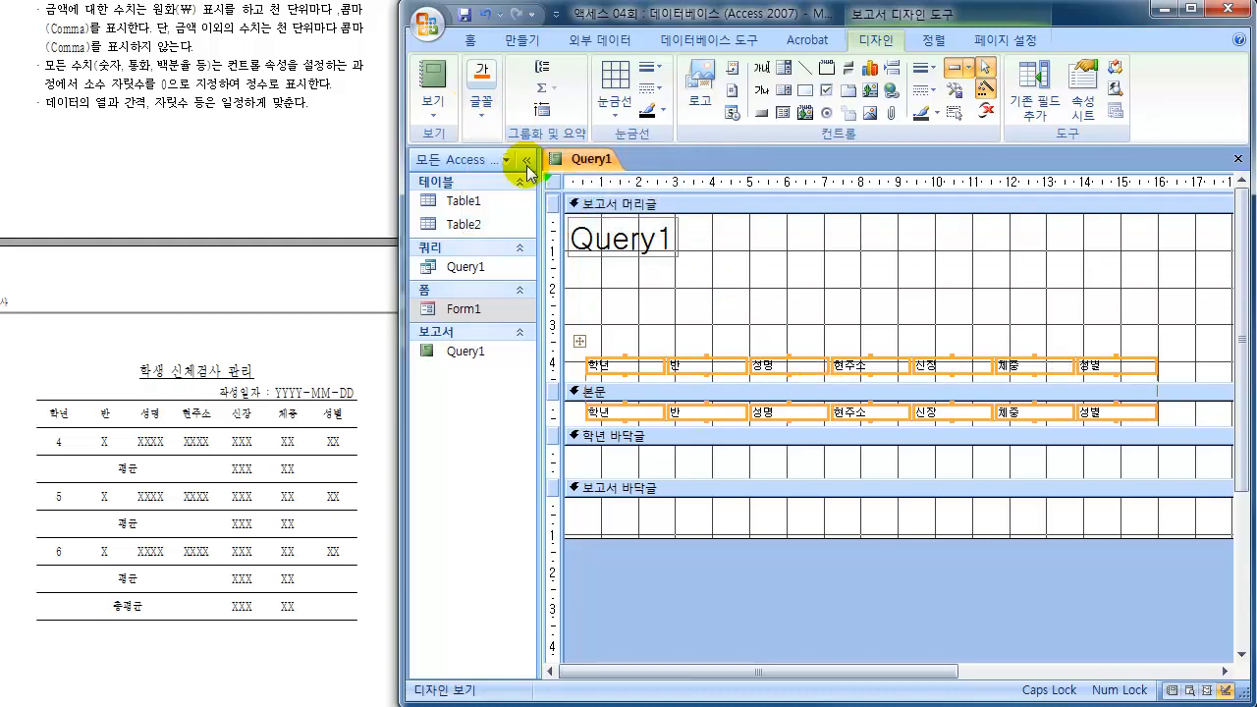
left_click(480, 103)
left_click(572, 196)
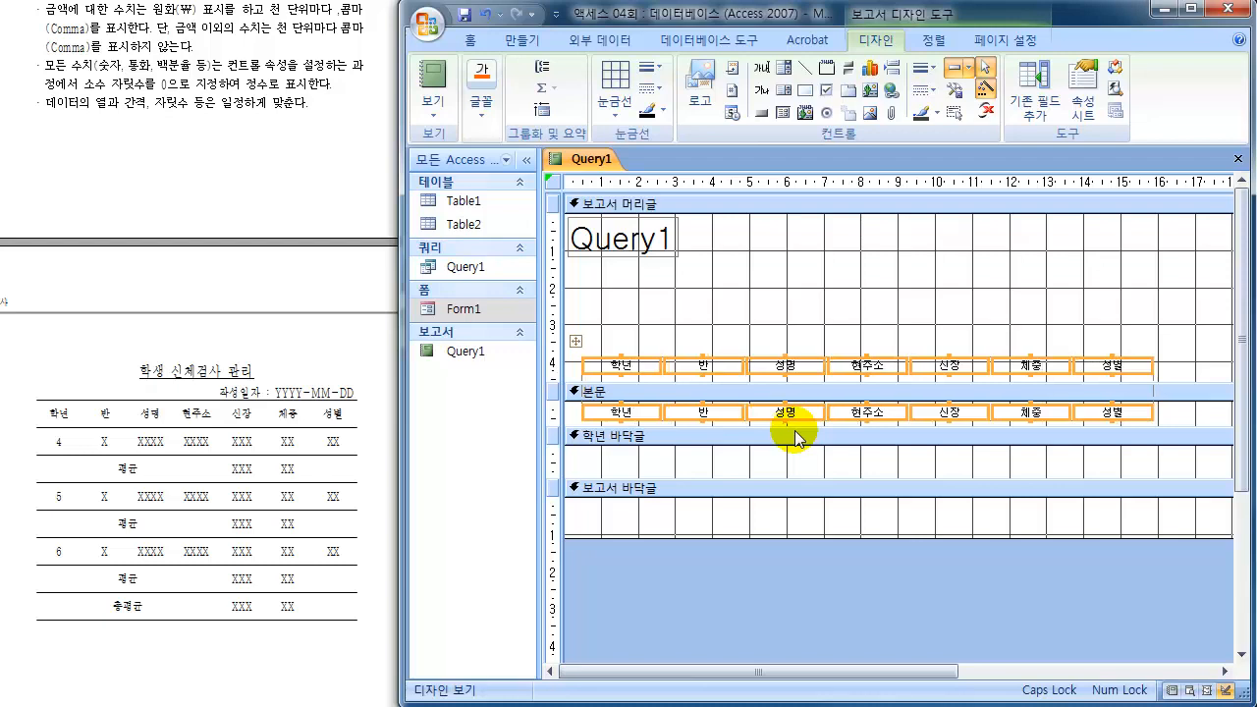
Step: Shift all columns to the report's left edge and narrow the report to the end of the 성별 column, about 15.4 cm wide
key("Left")
key("Left")
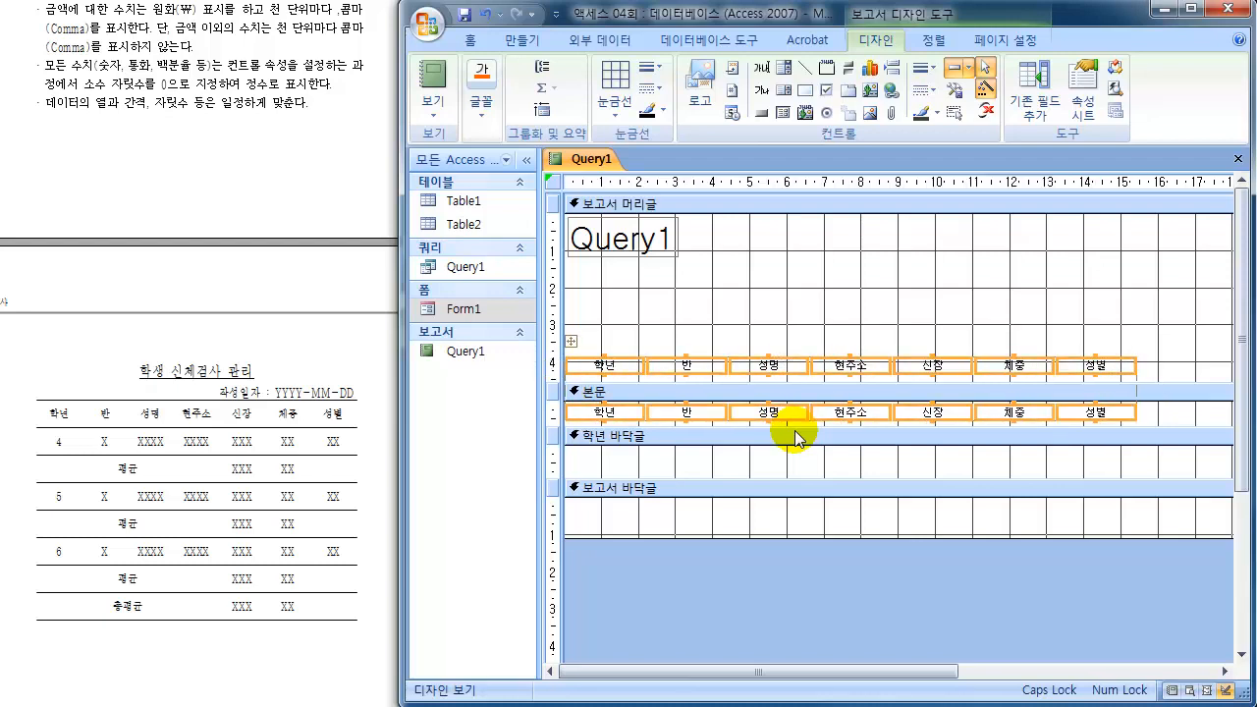
left_click(1222, 675)
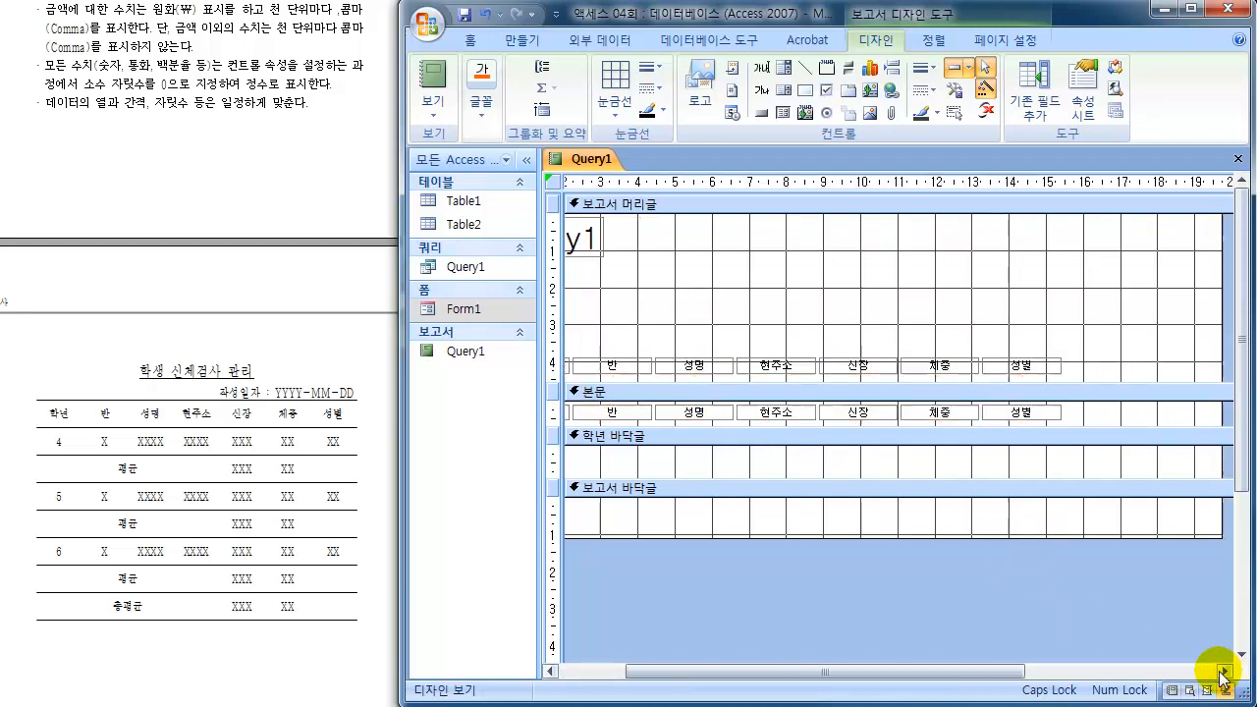
left_click(1223, 674)
left_click_drag(1185, 357, 1025, 357)
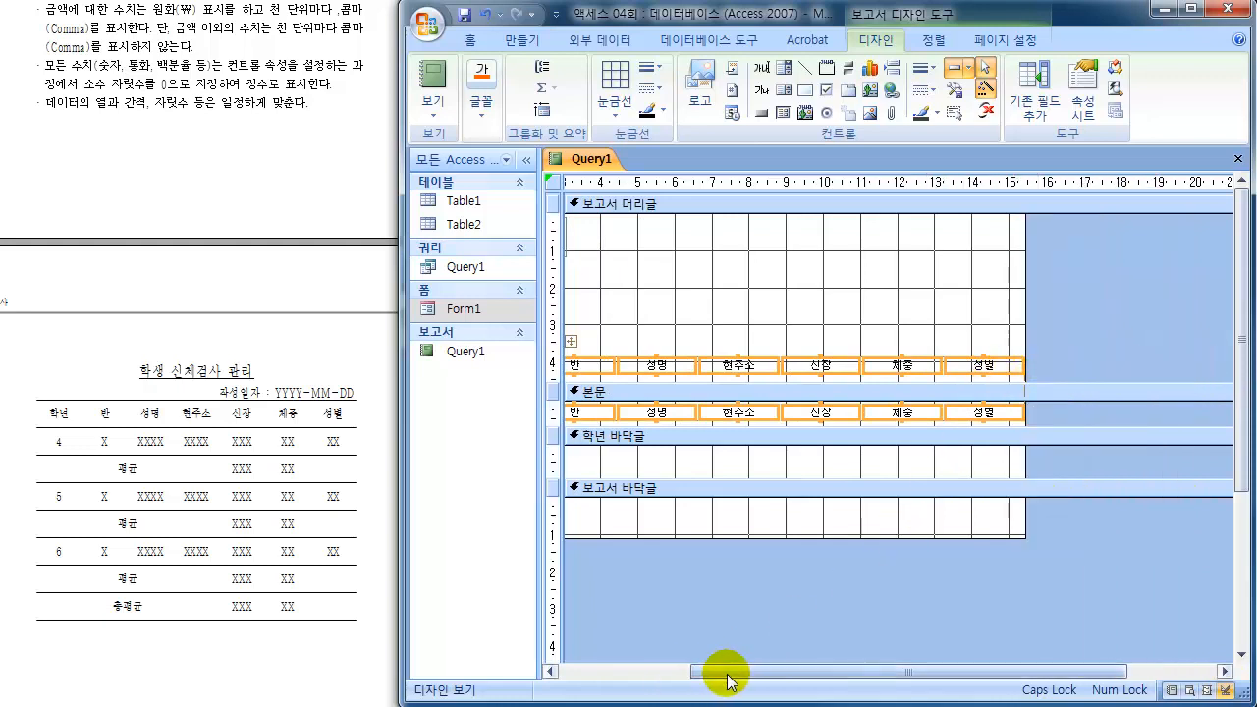
left_click_drag(727, 680, 505, 682)
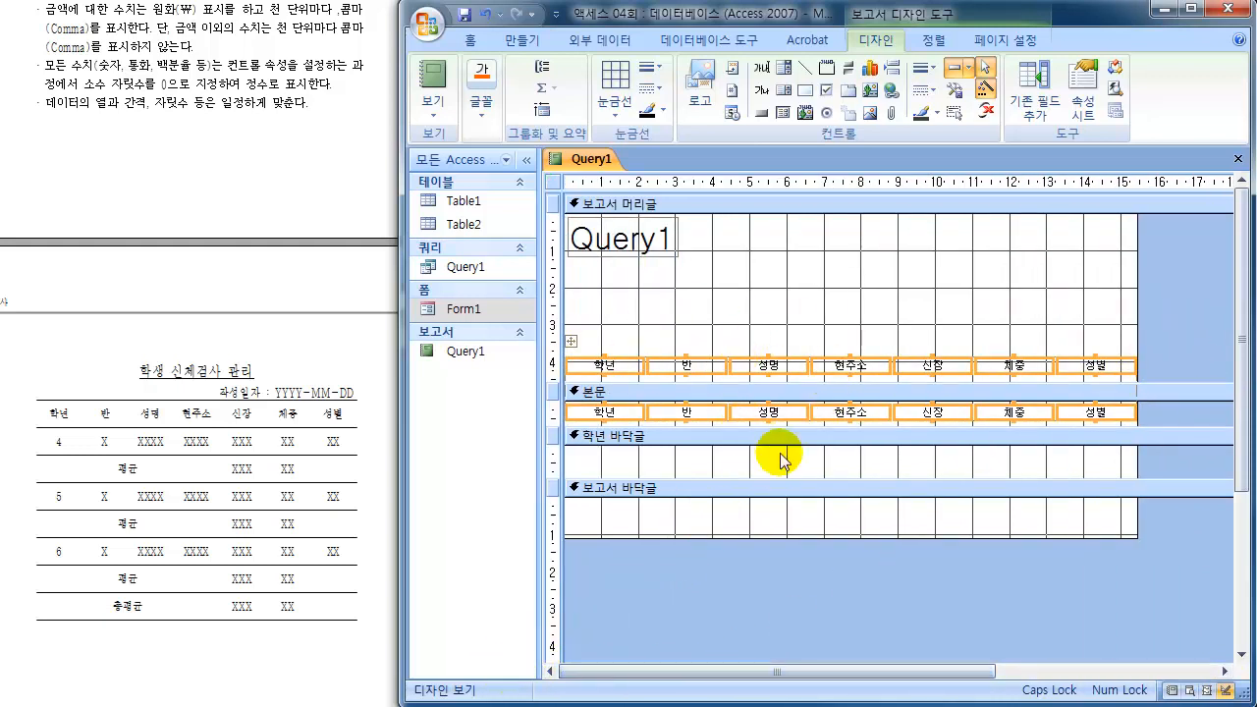
Step: Reposition the title label mid-header, widened to about 11 cm, and replace its text with 학생 신체검사 관리
left_click(650, 252)
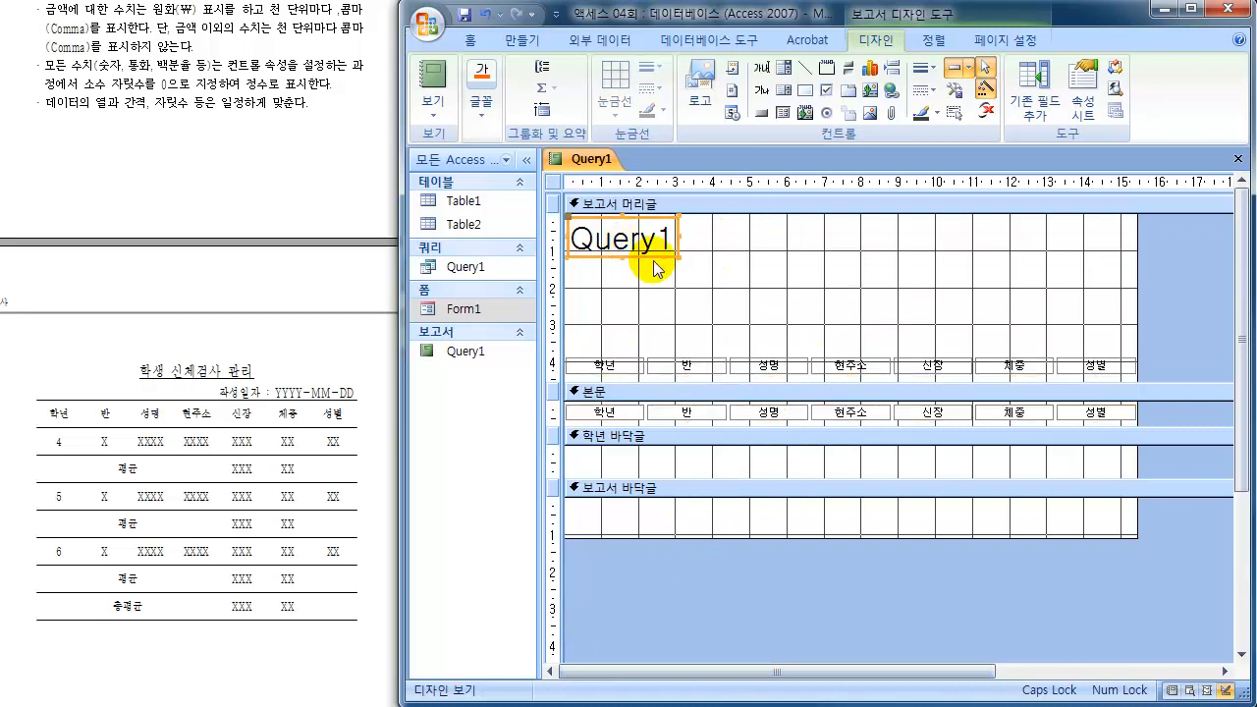
left_click_drag(656, 257, 1051, 283)
left_click_drag(789, 286, 562, 275)
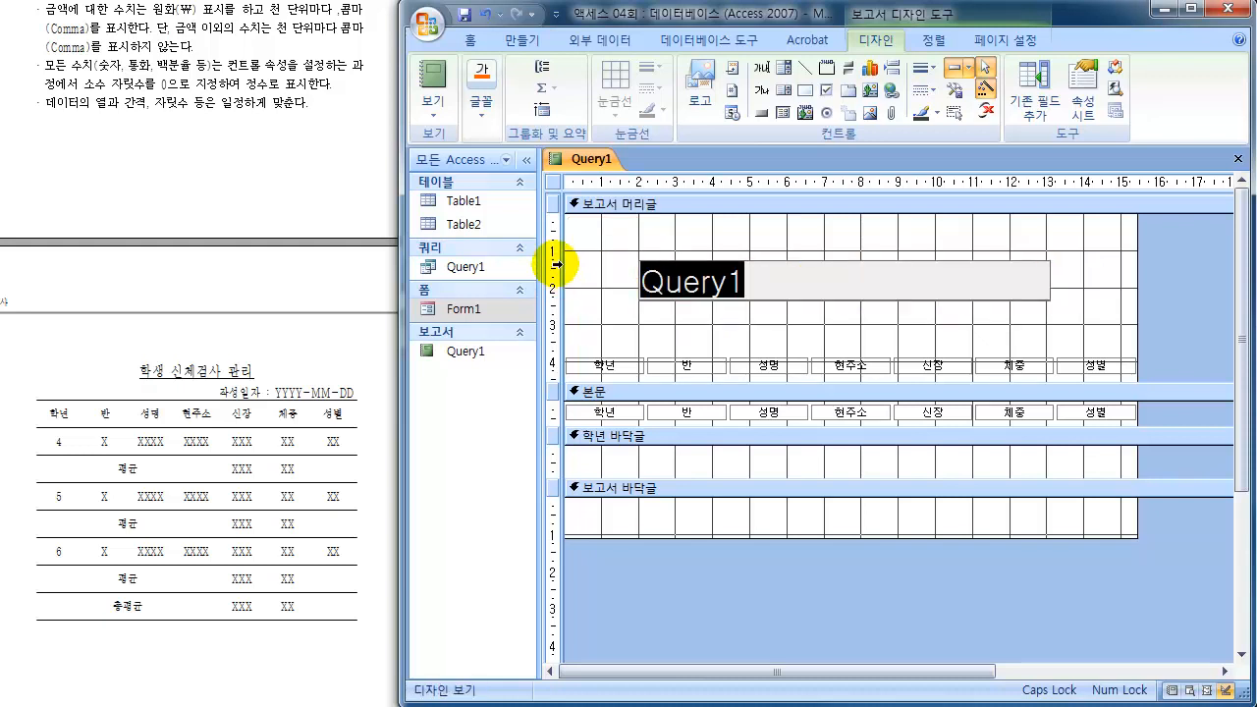
type("GKR")
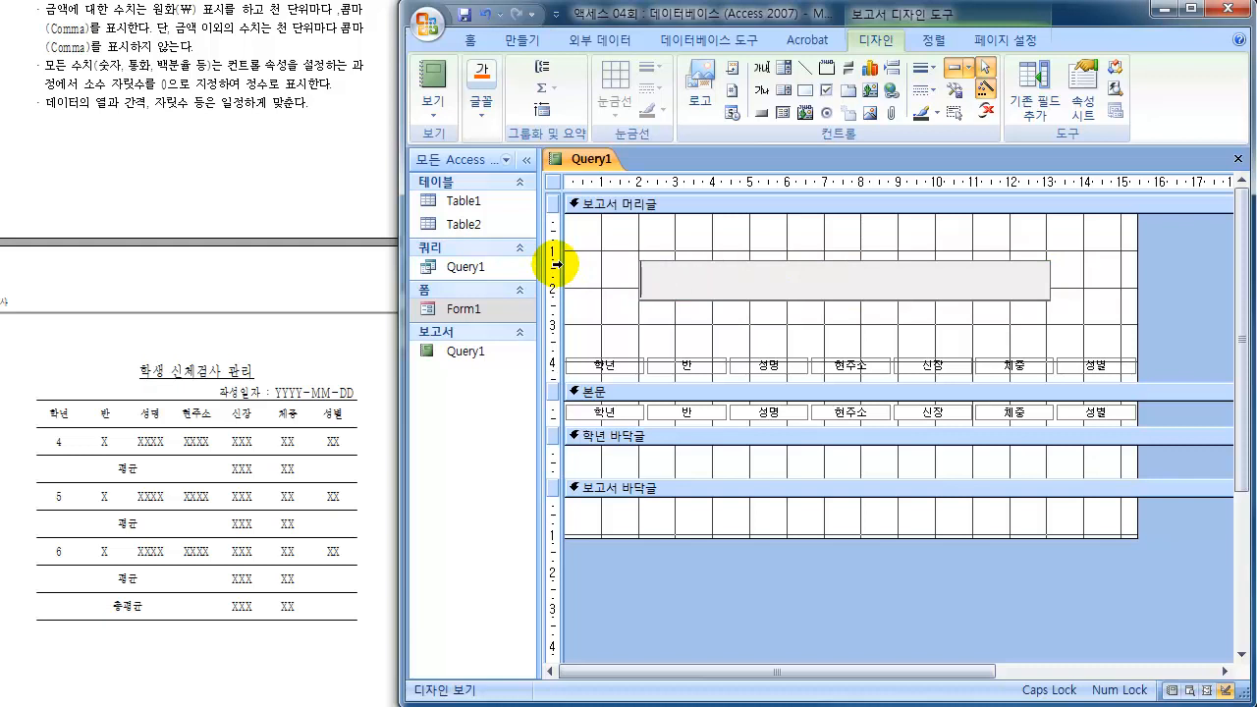
type("생 ")
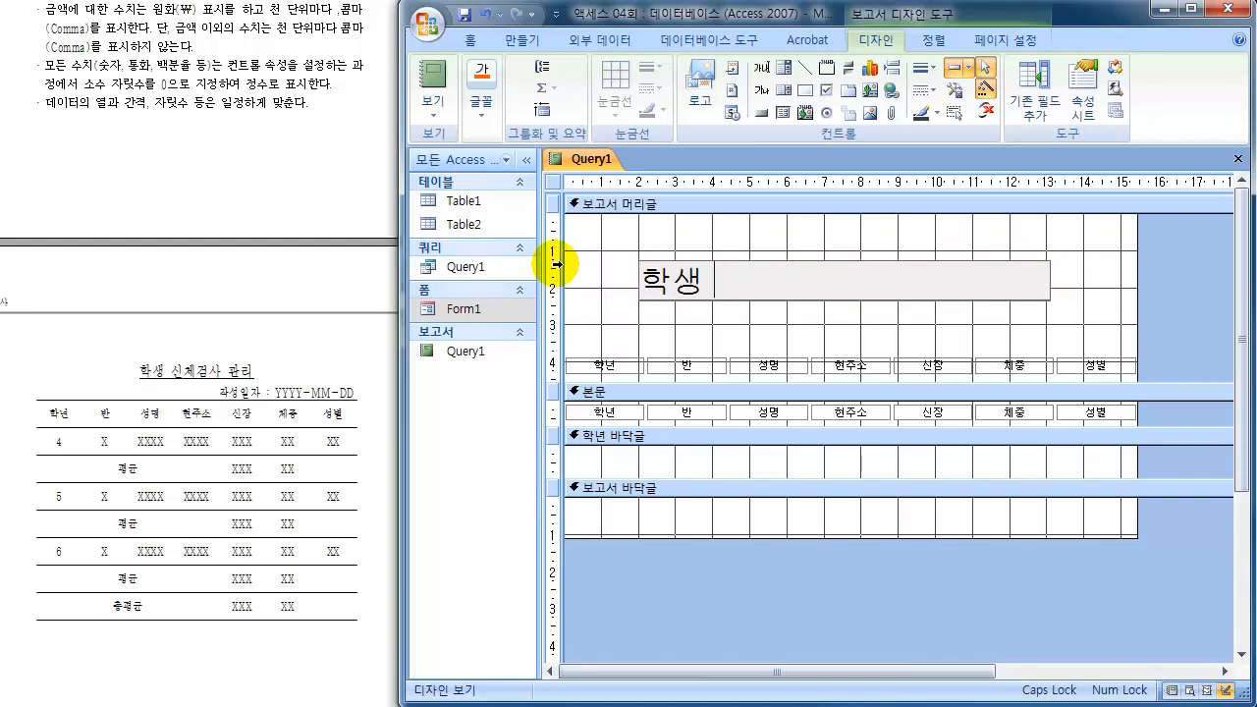
type("신체검사 과")
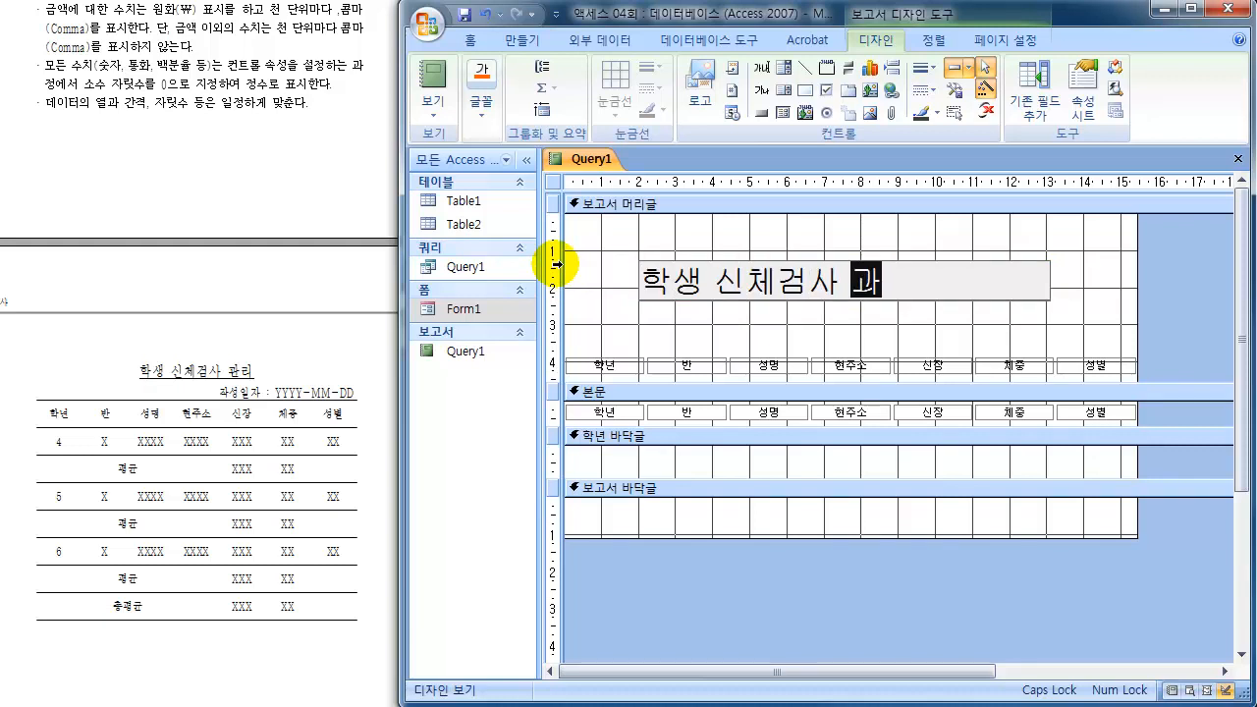
type("리")
key("Return")
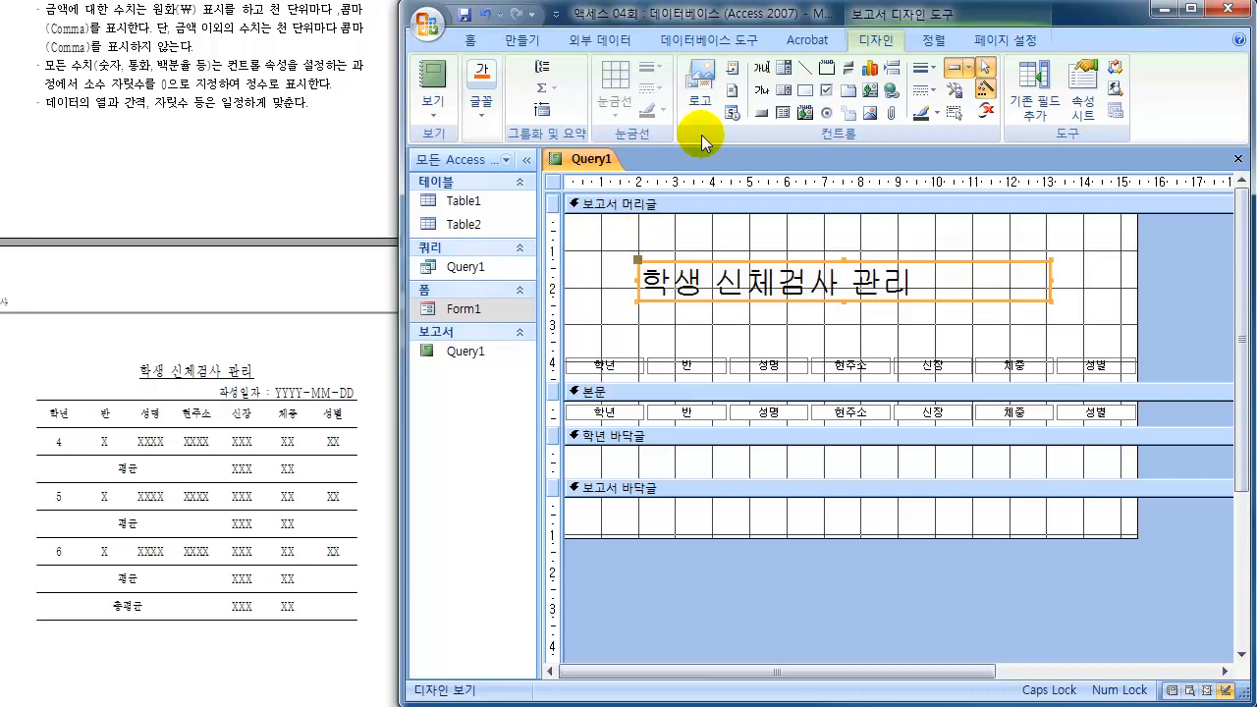
Step: Format the report title as 16 pt, bold, underlined and centered text
left_click(481, 95)
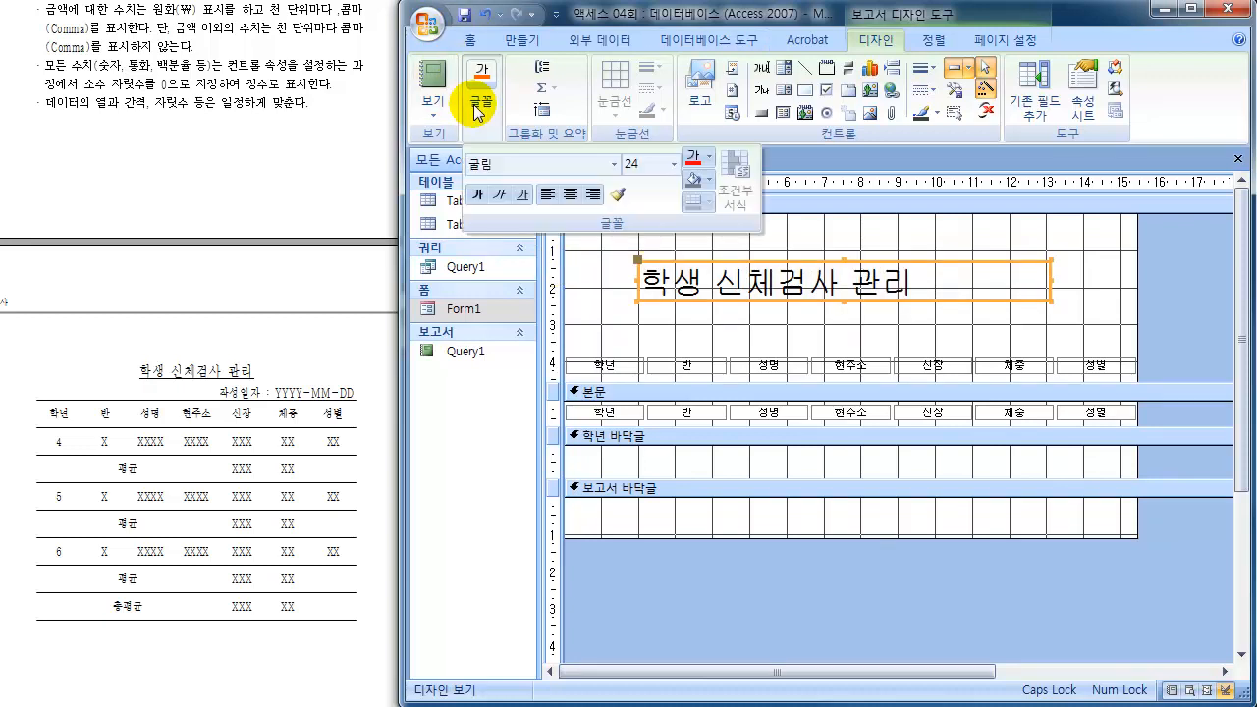
left_click(674, 164)
left_click(636, 317)
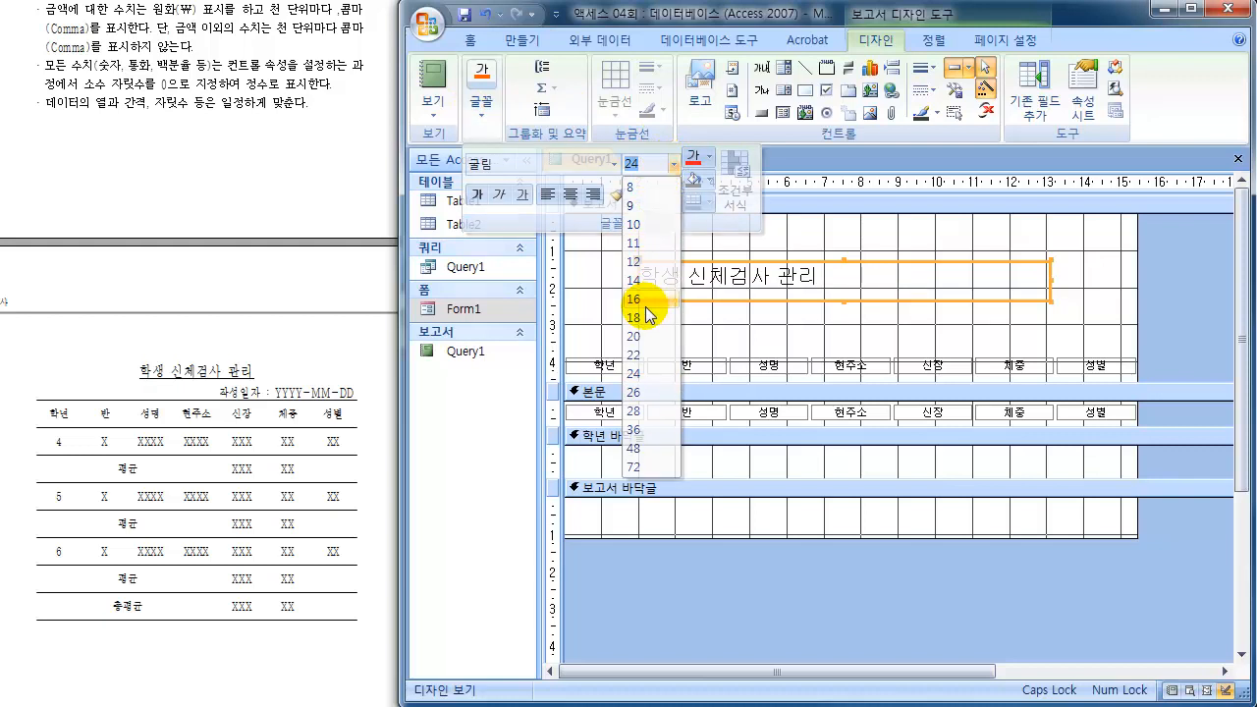
left_click(481, 94)
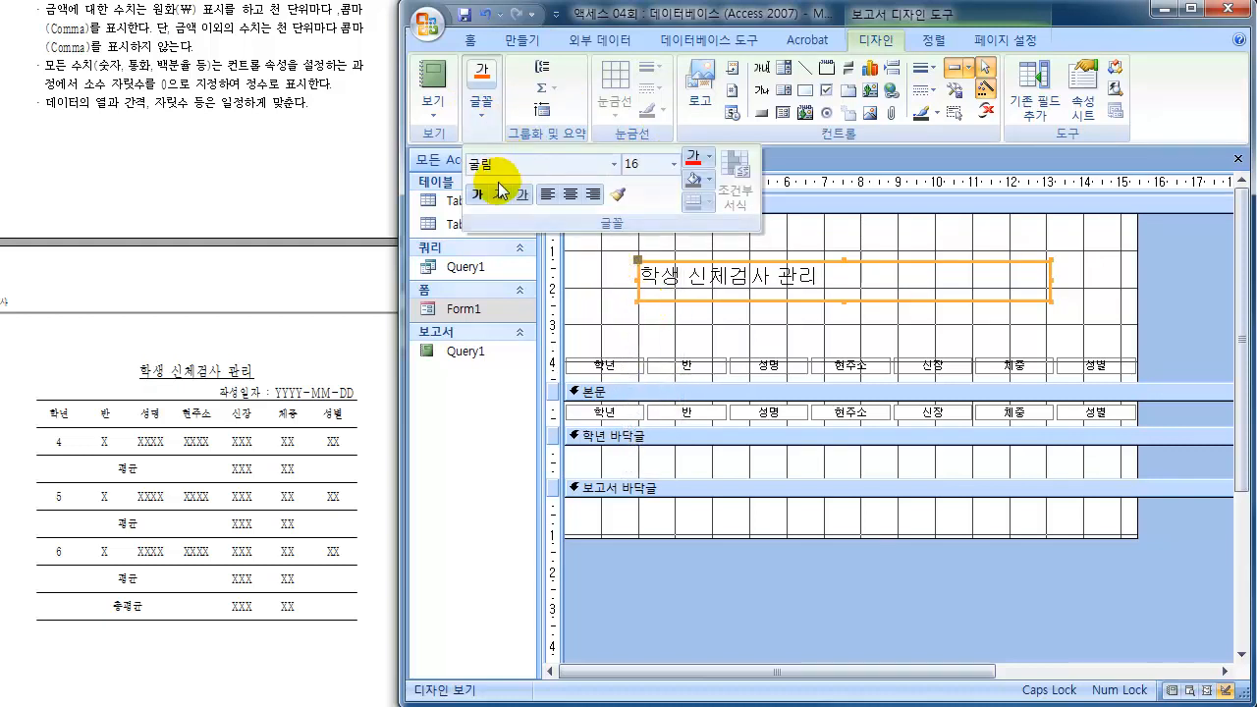
left_click(476, 196)
left_click(480, 94)
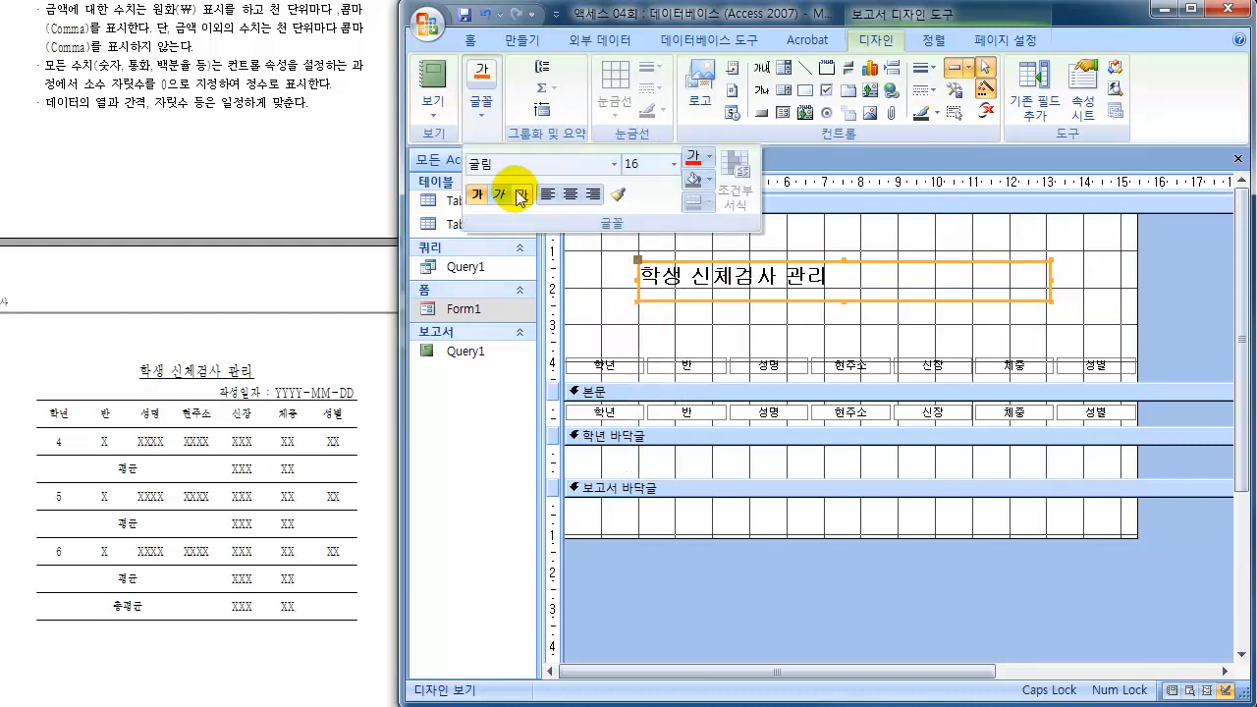
left_click(522, 195)
left_click(480, 94)
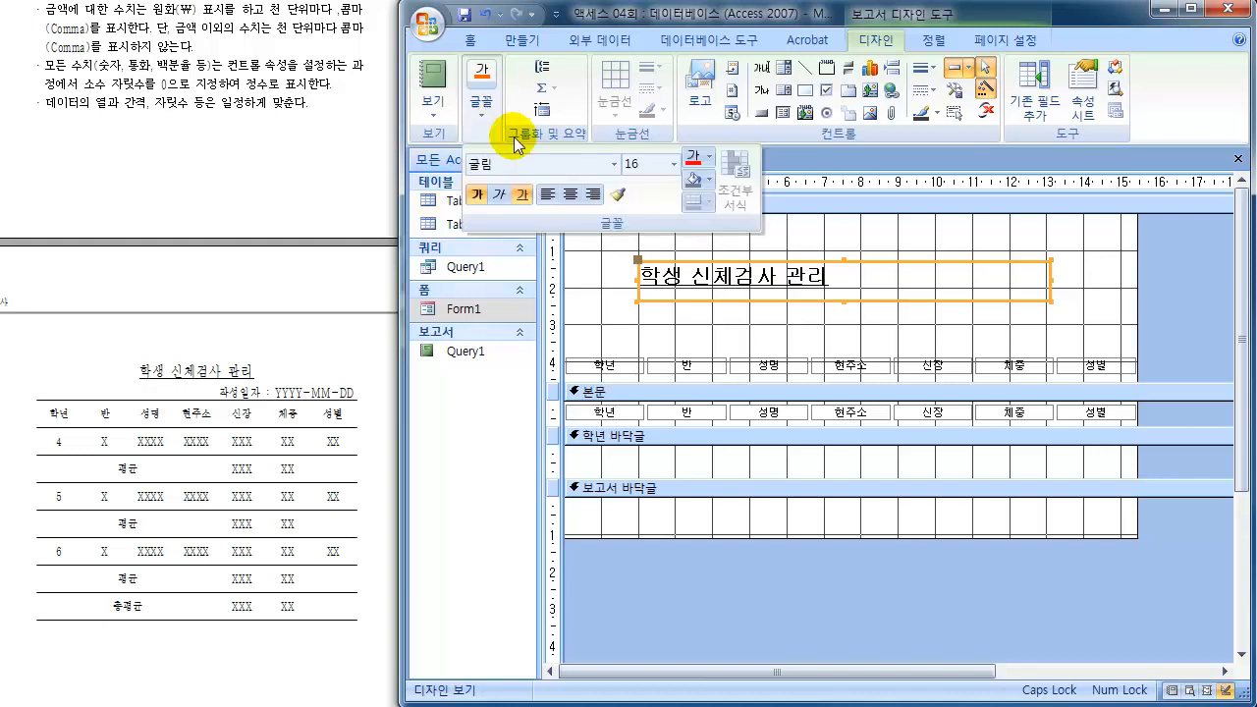
left_click(570, 195)
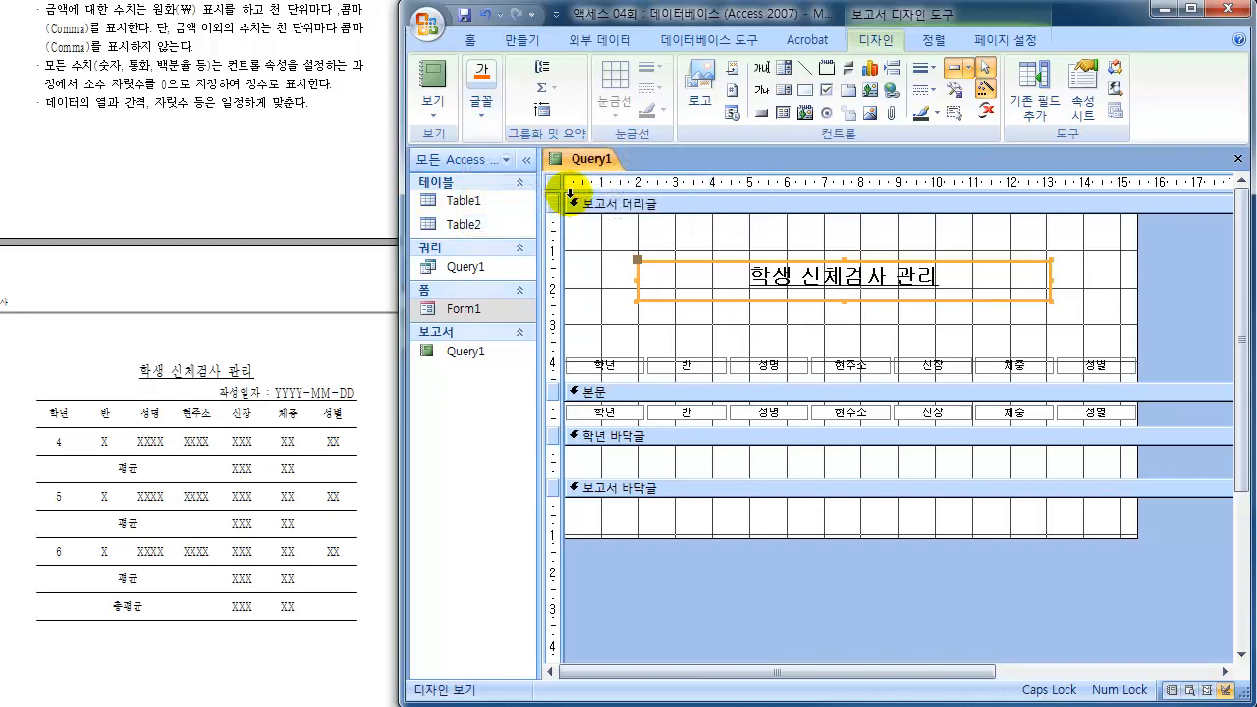
left_click(890, 328)
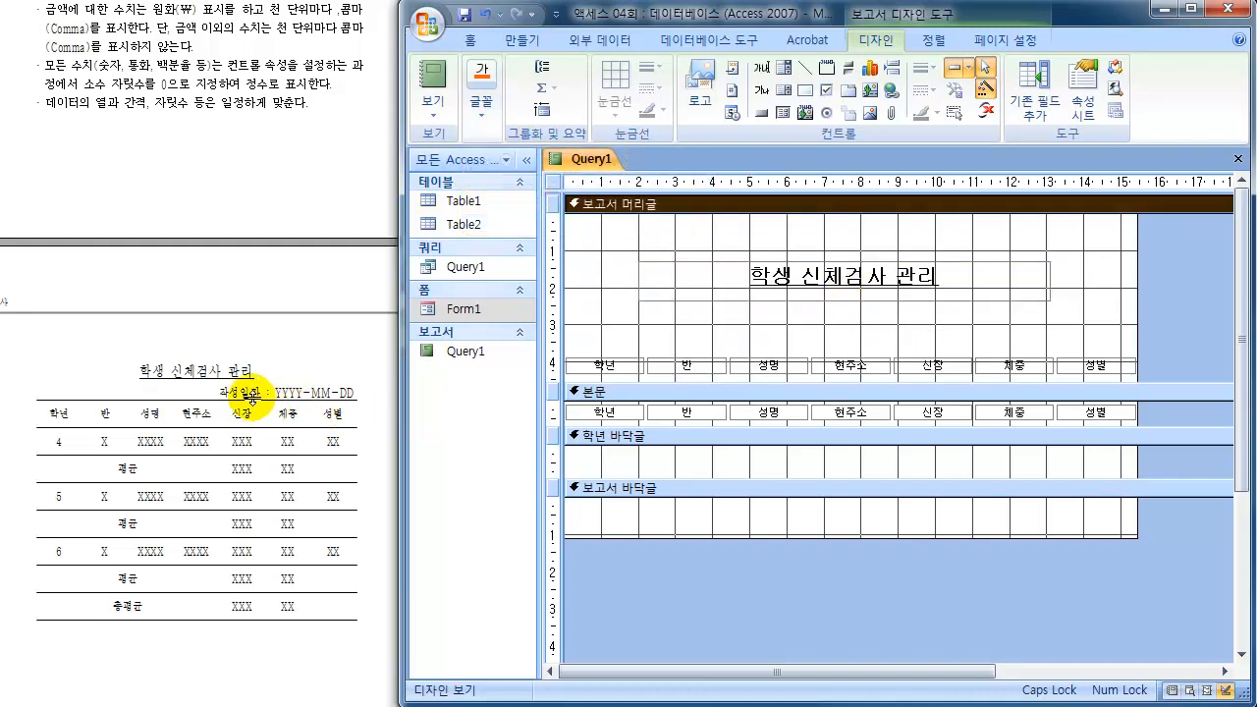
Step: Add a label about 4.8 cm wide reading 작성일자 : 2015-12-25 below the title, ending at the report's right edge
left_click(762, 91)
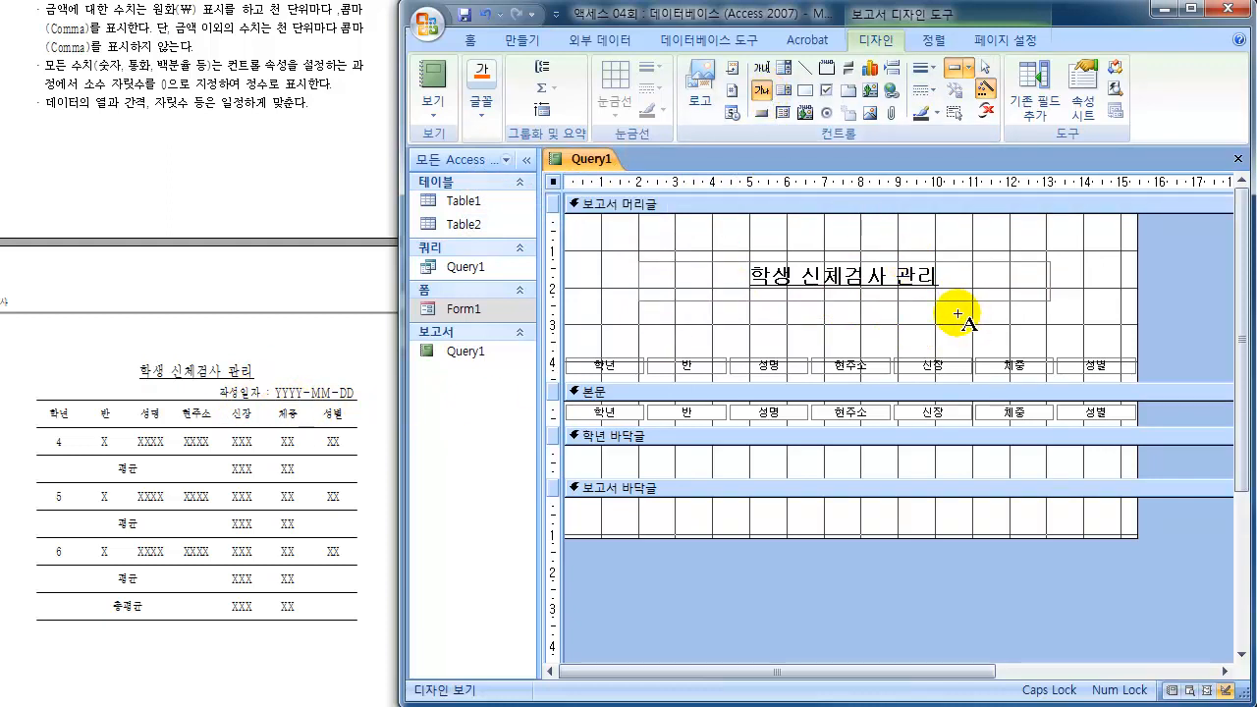
left_click_drag(958, 315, 1136, 341)
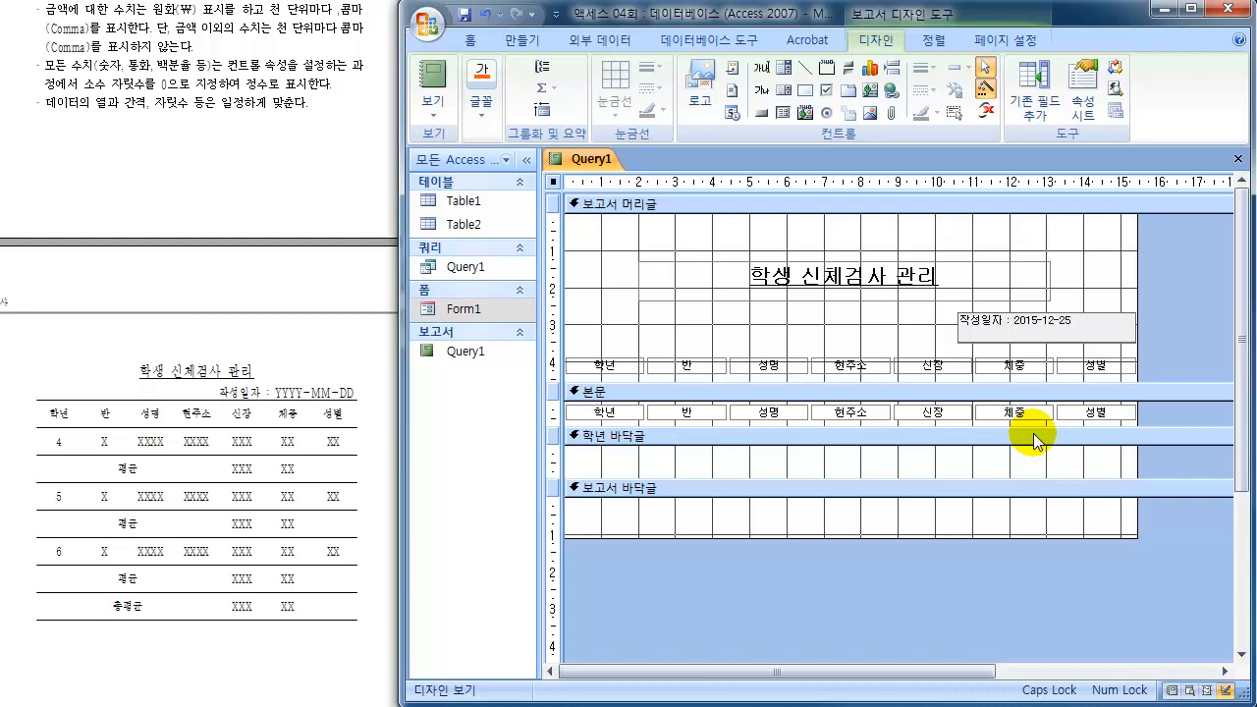
key("Return")
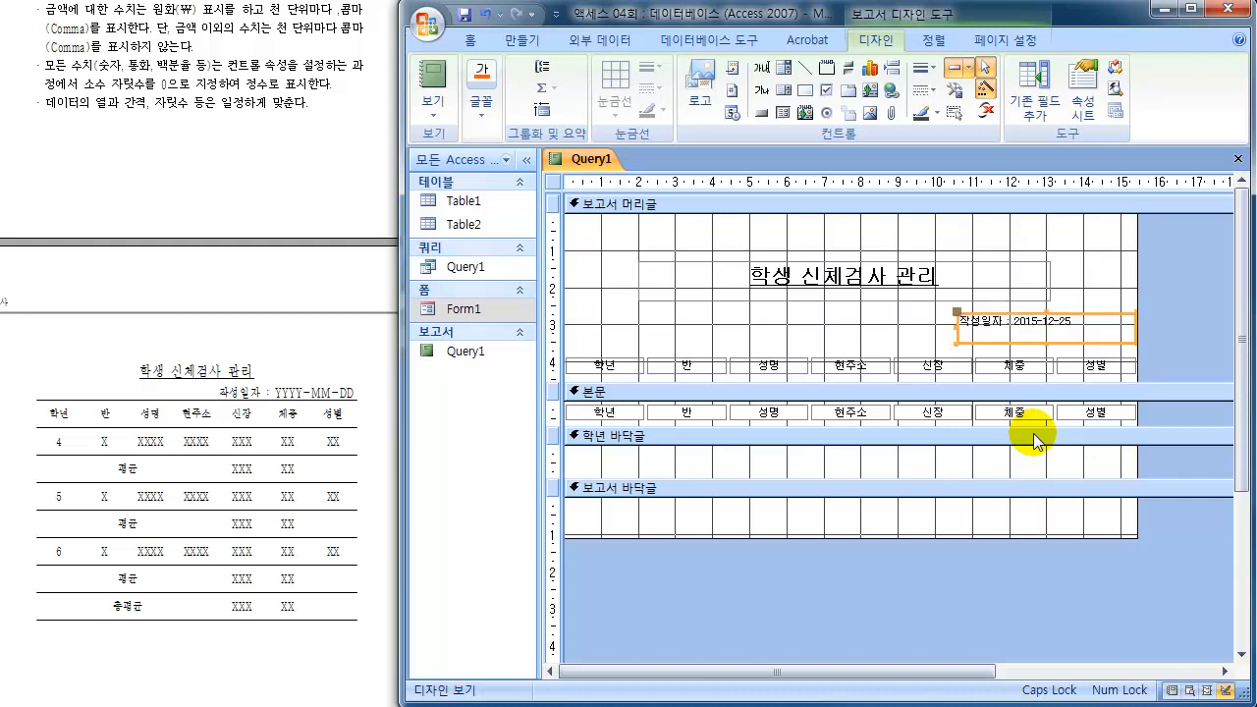
Step: Right-align the text of the 작성일자 : 2015-12-25 label in the report header
left_click(483, 106)
left_click(594, 192)
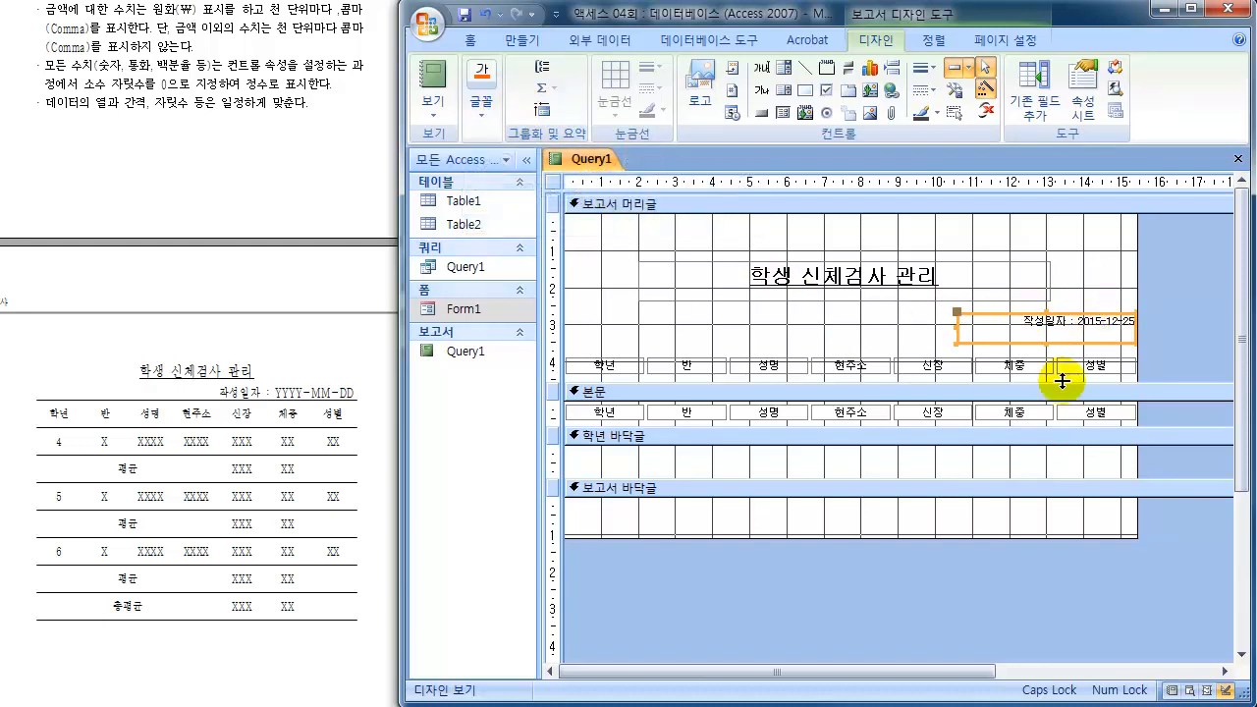
left_click(1040, 587)
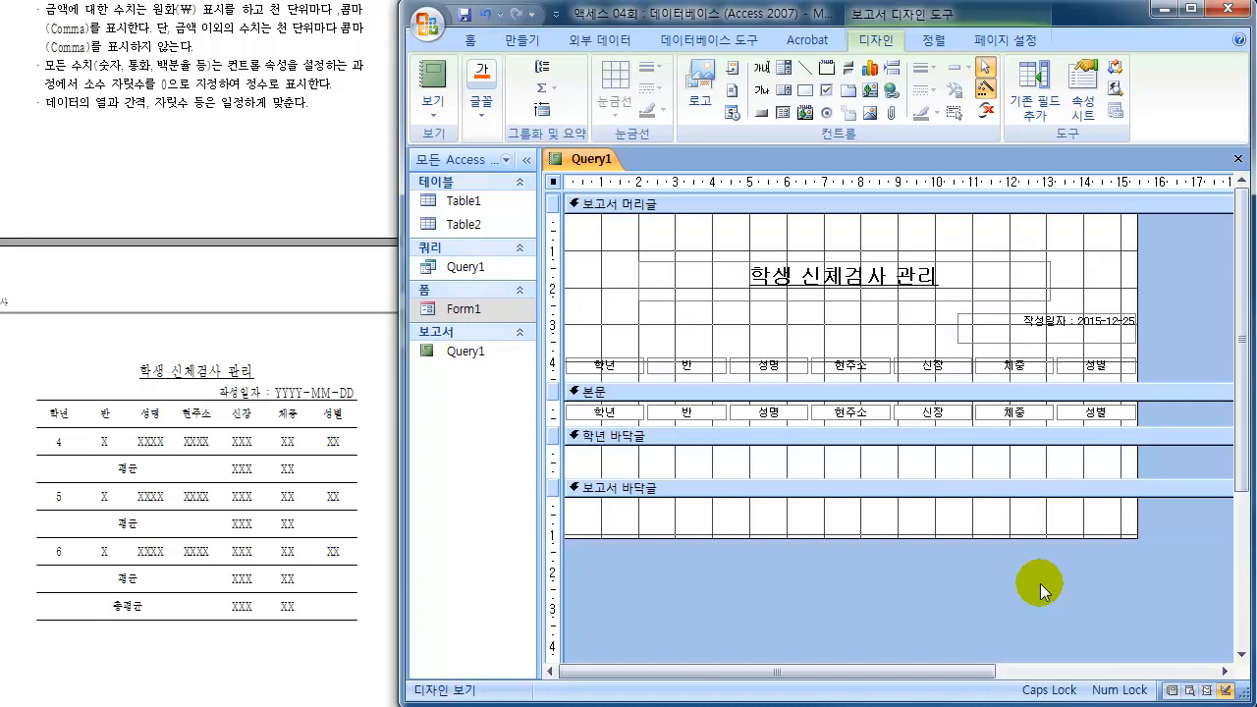
Step: View the report with its data and compare the listed 학년 groups with the sample layout
left_click(432, 79)
scroll(887, 475, "down", 2)
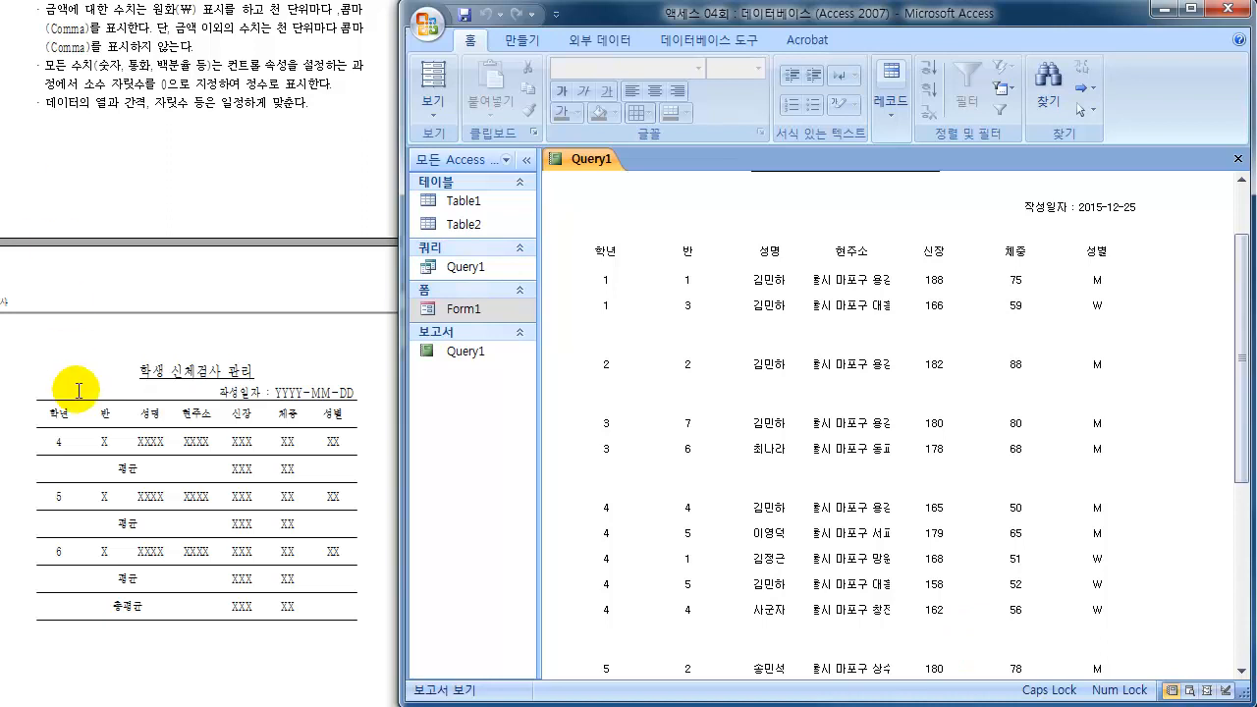
mouse_move(57, 444)
left_mouse_down()
mouse_move(37, 454)
mouse_move(46, 586)
left_mouse_up()
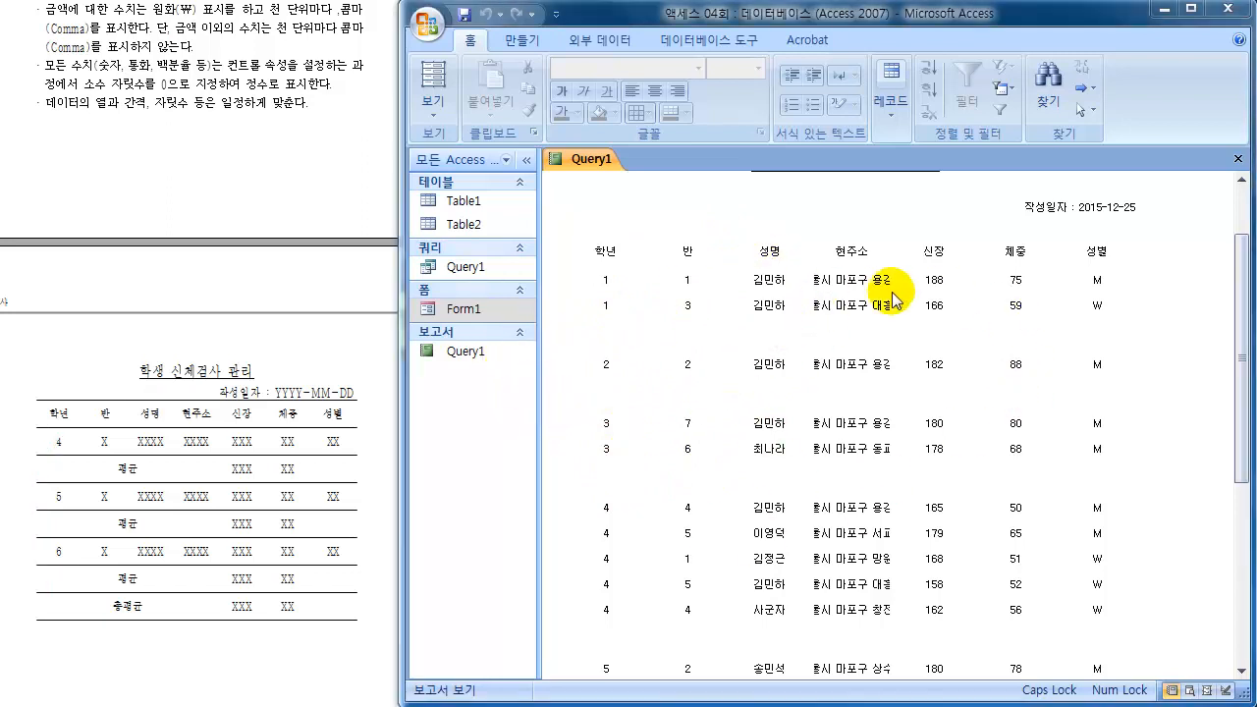
Step: Close the Query1 report and save its design changes
left_click(586, 161)
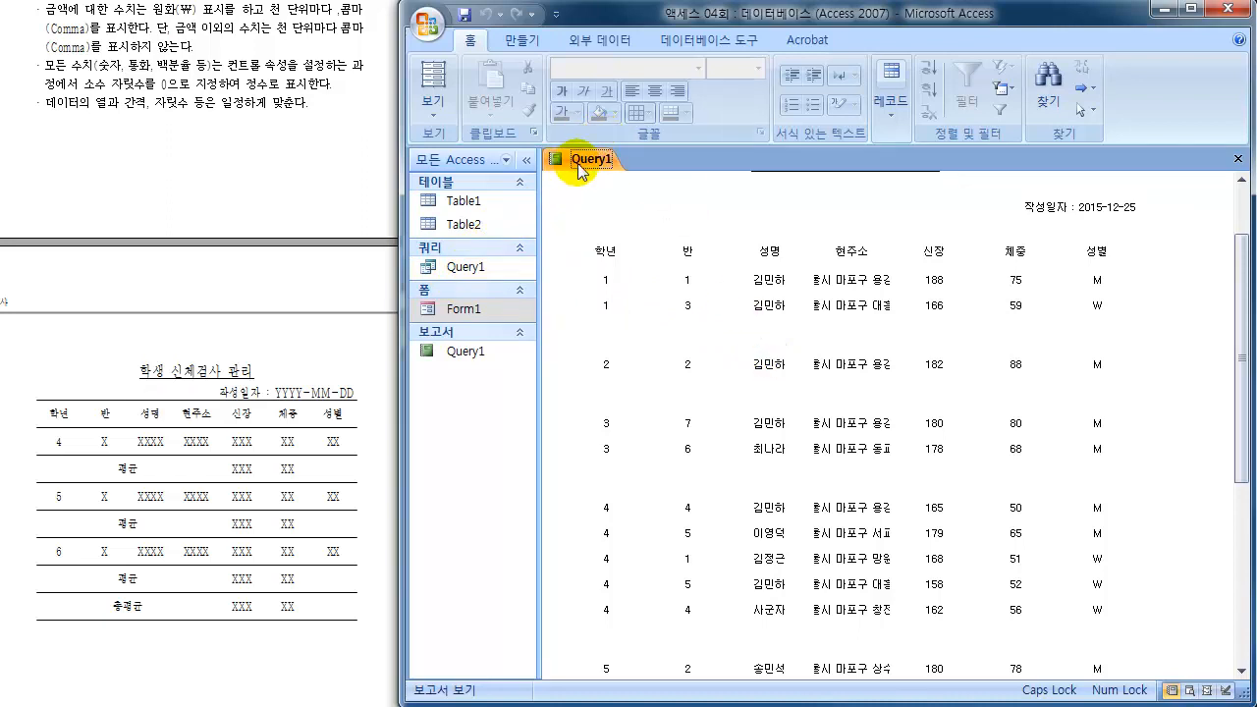
left_click(1238, 159)
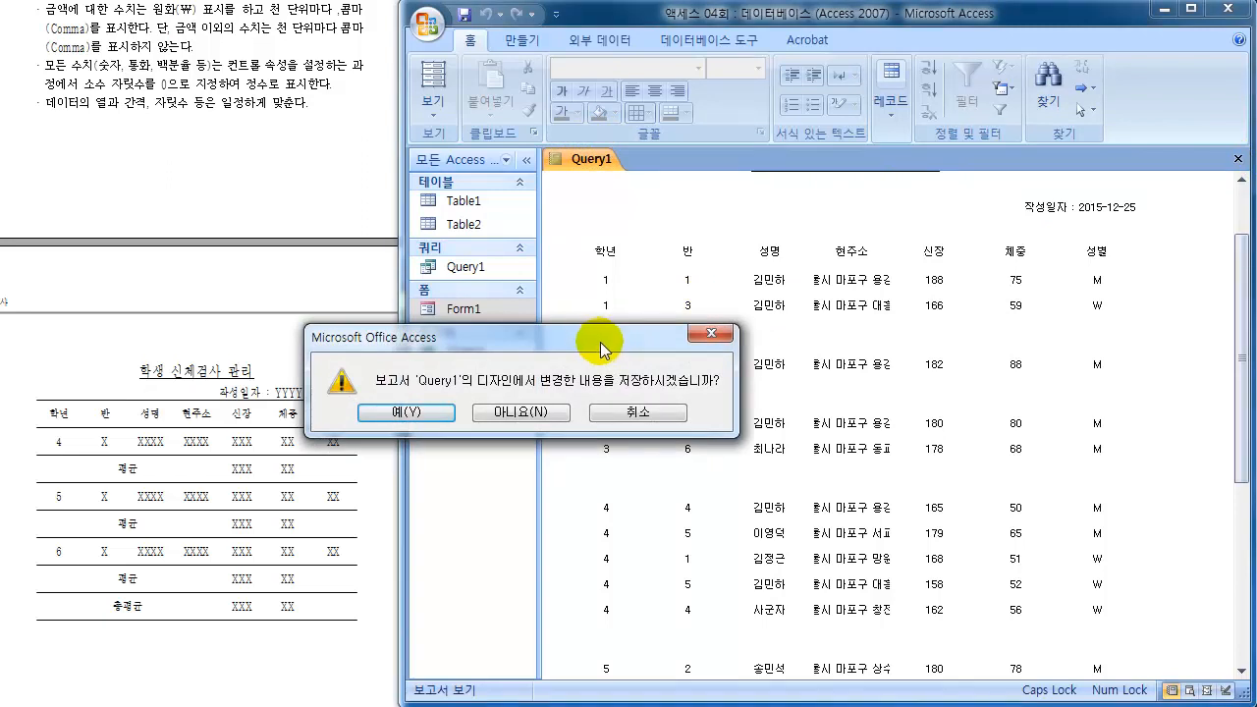
left_click_drag(628, 290, 928, 274)
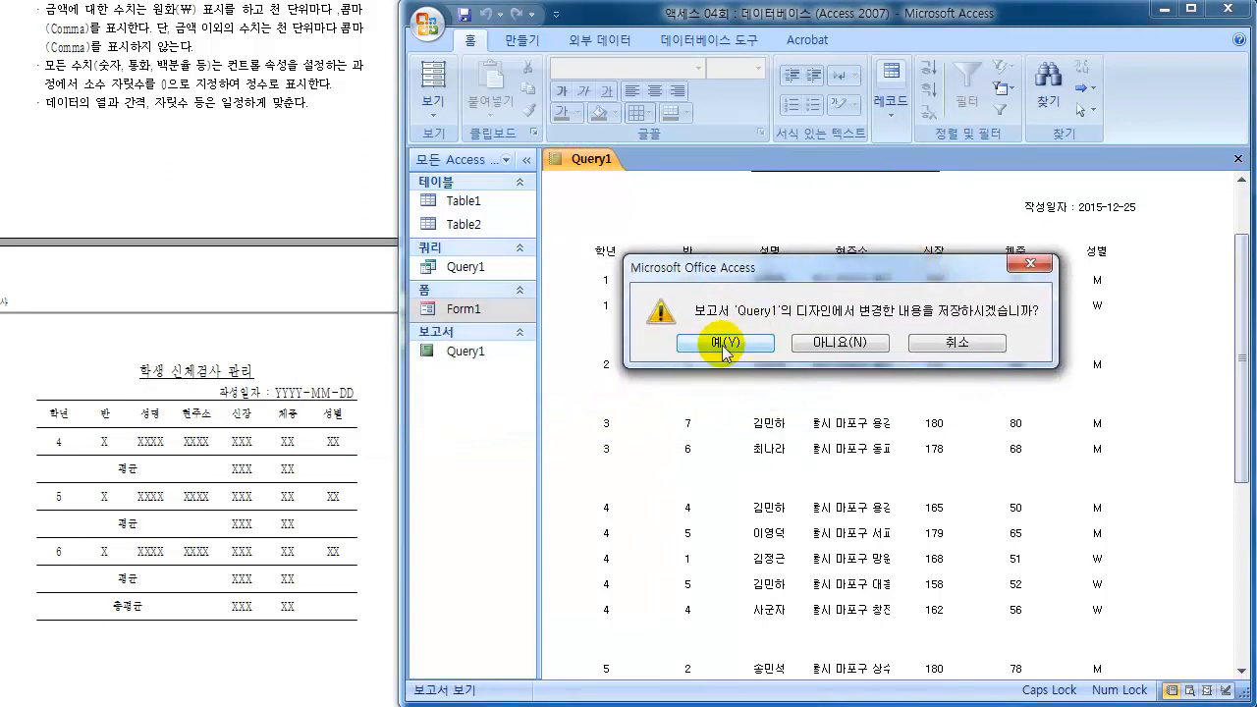
left_click(724, 343)
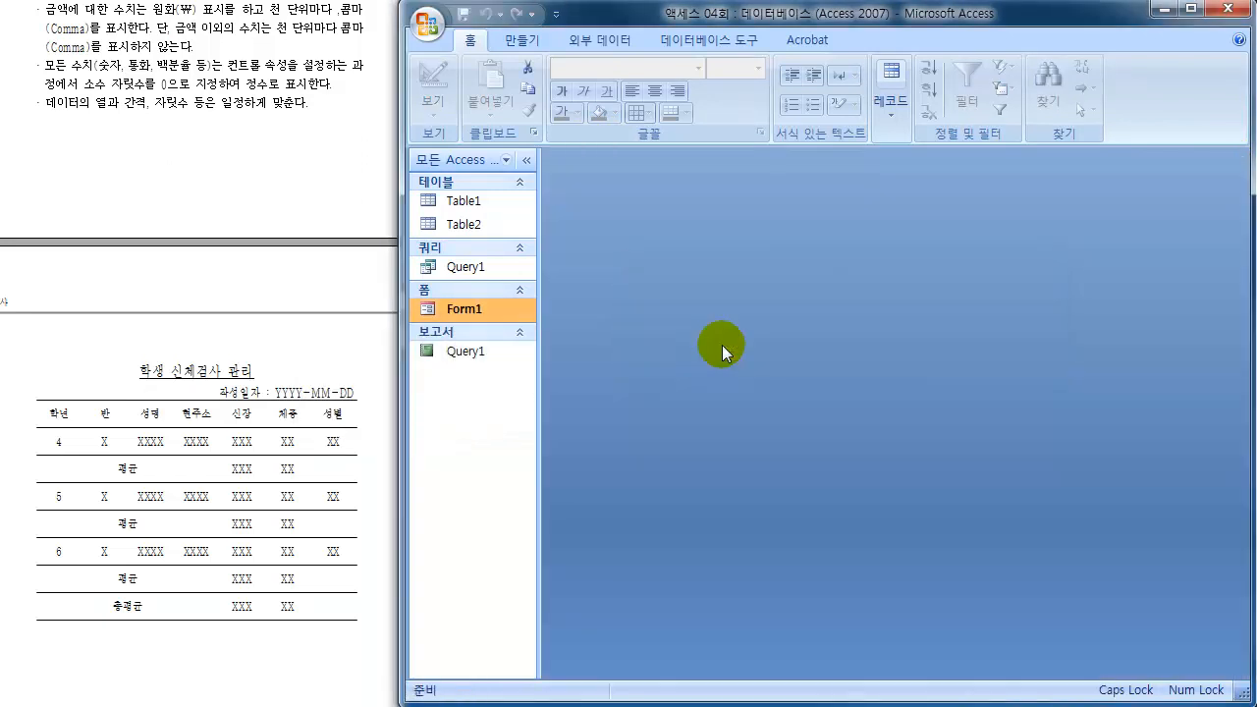
left_click(467, 353)
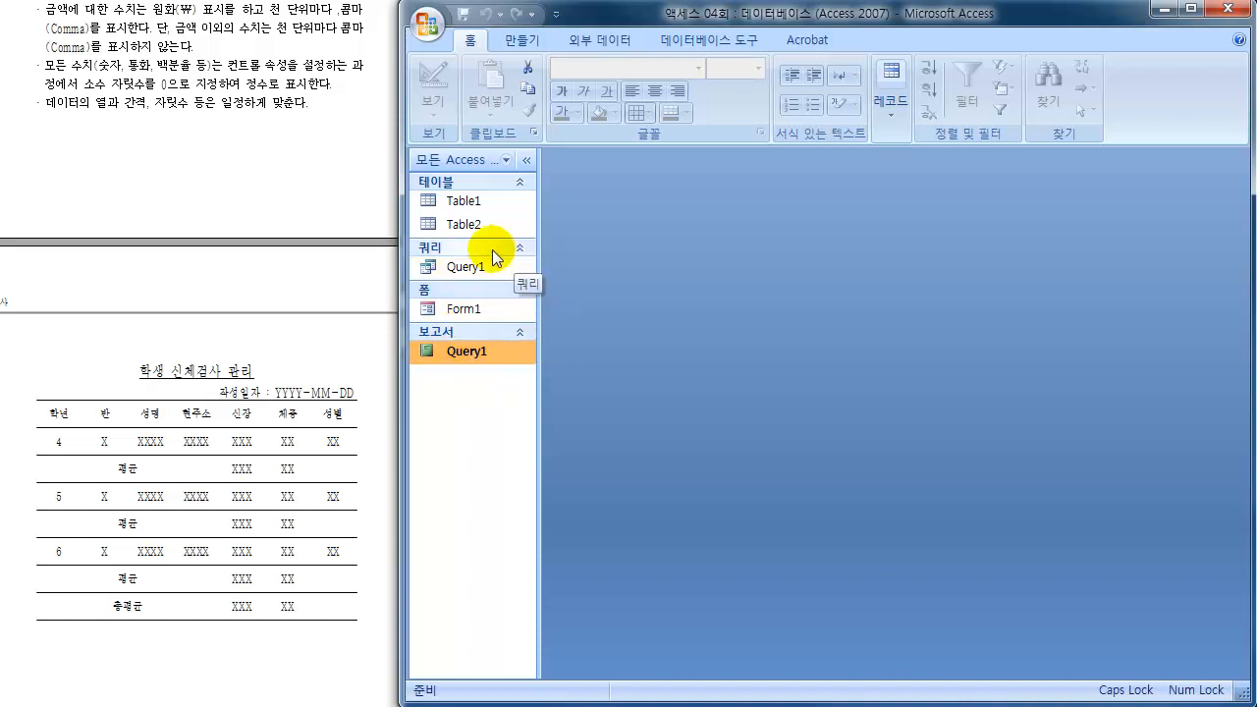
left_click(472, 266)
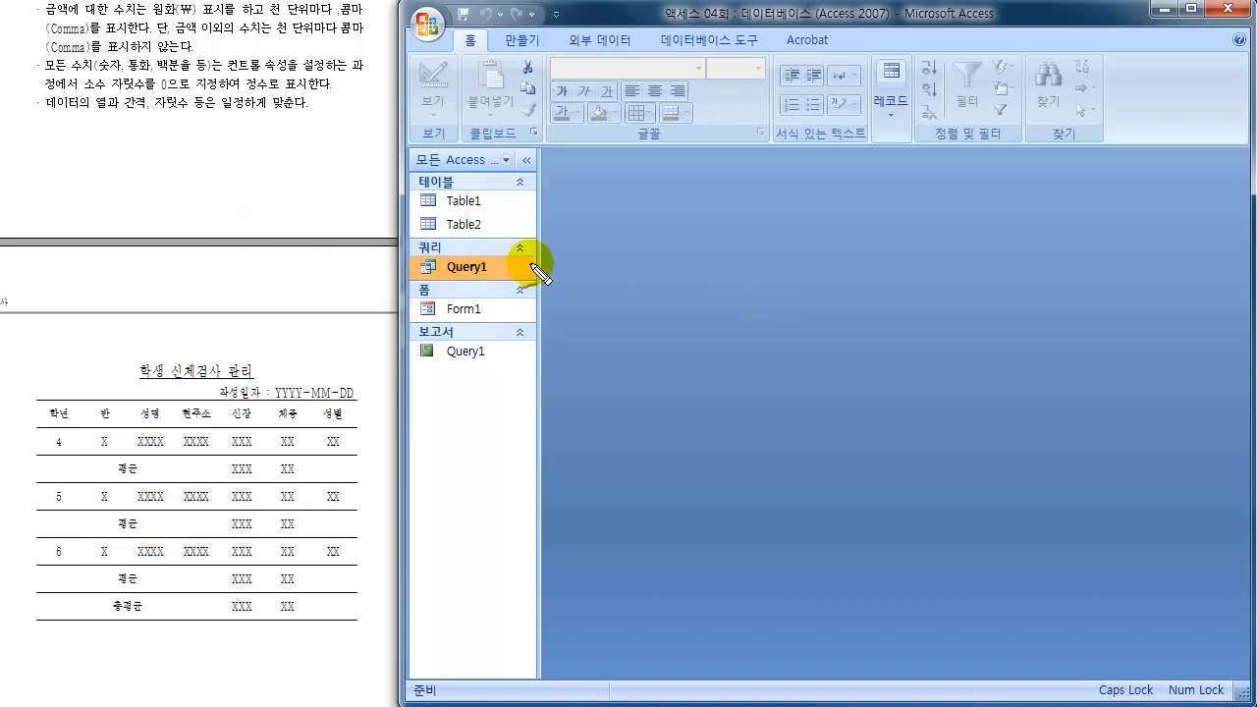
mouse_move(442, 273)
left_mouse_down()
mouse_move(493, 262)
mouse_move(466, 288)
mouse_move(499, 303)
mouse_move(504, 322)
left_mouse_up()
mouse_move(440, 277)
left_mouse_down()
mouse_move(421, 287)
mouse_move(434, 353)
left_mouse_up()
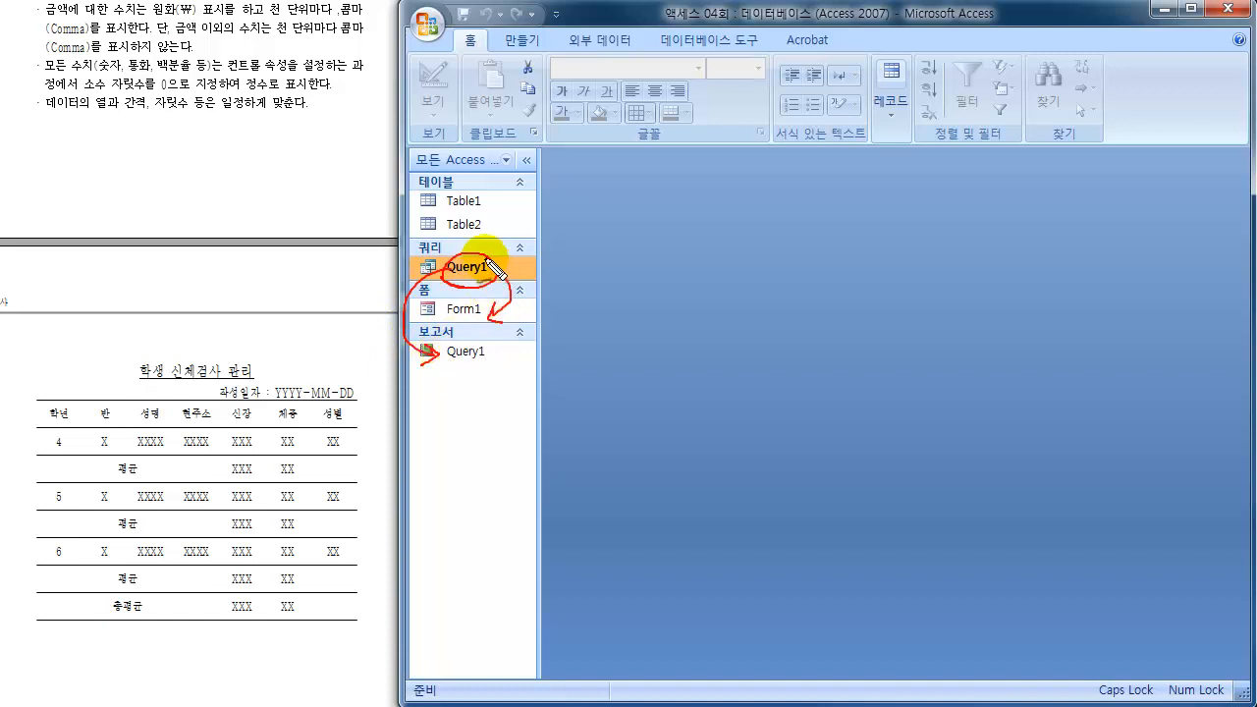
mouse_move(485, 259)
left_mouse_down()
mouse_move(455, 289)
mouse_move(472, 253)
mouse_move(452, 282)
left_mouse_up()
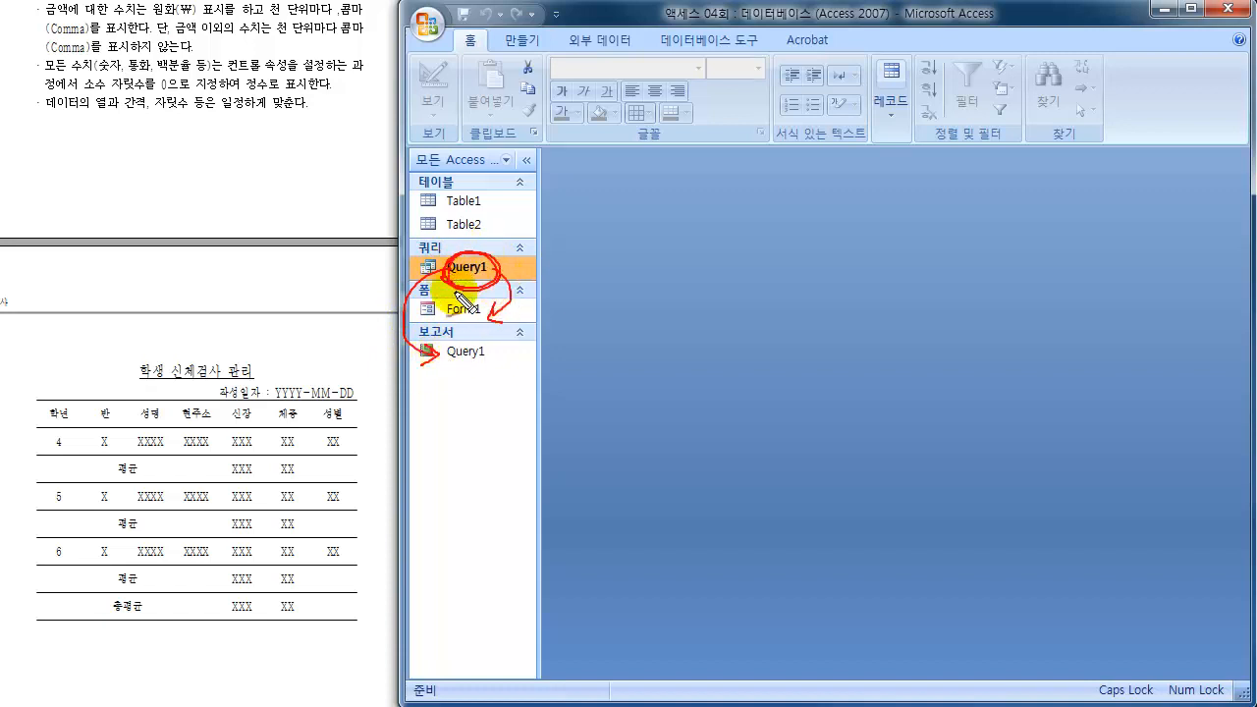
mouse_move(461, 370)
left_mouse_down()
mouse_move(479, 375)
mouse_move(474, 384)
left_mouse_up()
left_click_drag(482, 375, 485, 382)
left_click_drag(485, 391, 531, 376)
left_click(484, 259)
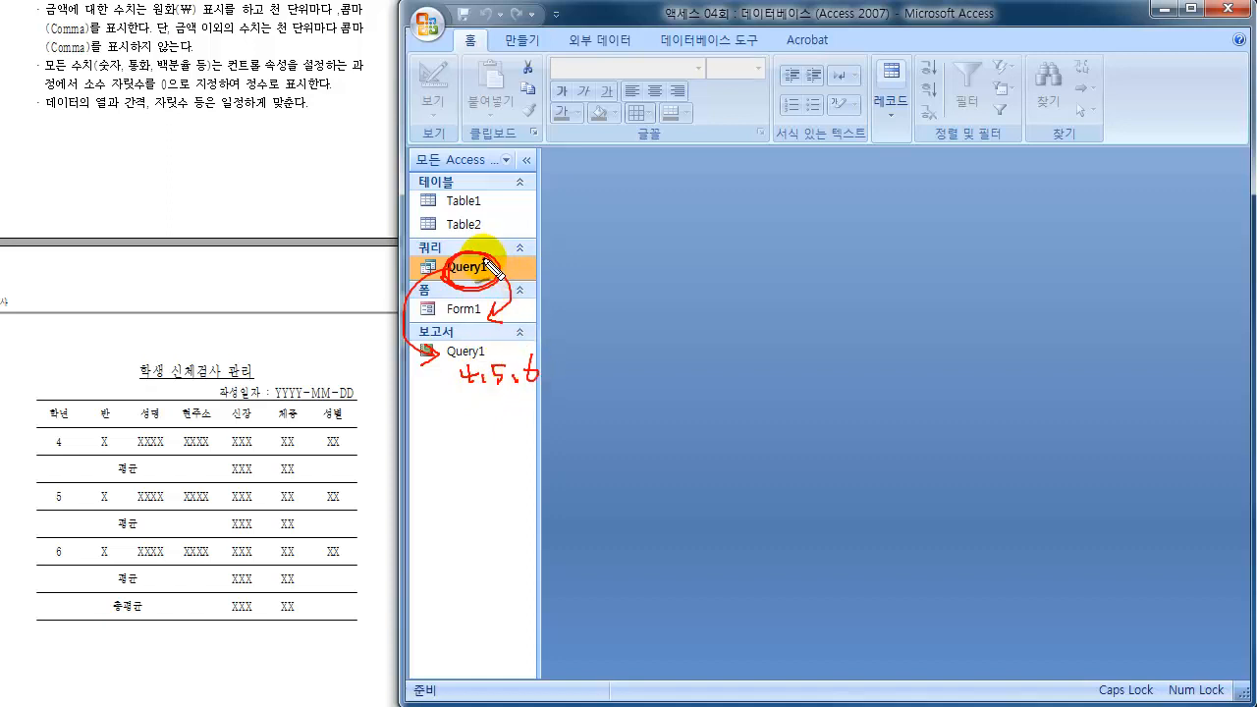
mouse_move(491, 237)
left_mouse_down()
mouse_move(517, 236)
mouse_move(452, 287)
mouse_move(466, 255)
mouse_move(513, 296)
mouse_move(490, 320)
mouse_move(505, 322)
mouse_move(478, 319)
mouse_move(550, 313)
left_mouse_up()
mouse_move(543, 302)
left_mouse_down()
mouse_move(543, 321)
mouse_move(595, 294)
mouse_move(597, 320)
left_mouse_up()
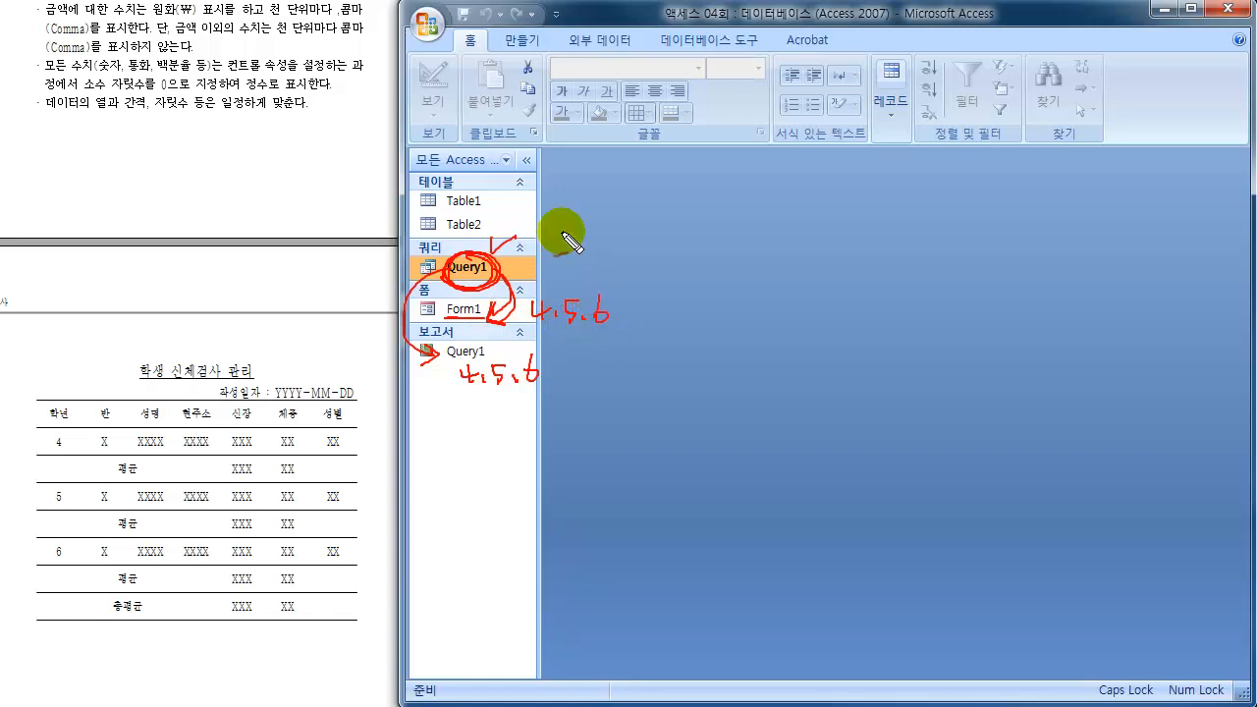
key("Escape")
Step: Examine which 학년 values the sample Form1 list in the problem sheet requires, compared with problem 3's grade condition
left_click(199, 147)
scroll(200, 148, "up", 3)
scroll(199, 147, "up", 5)
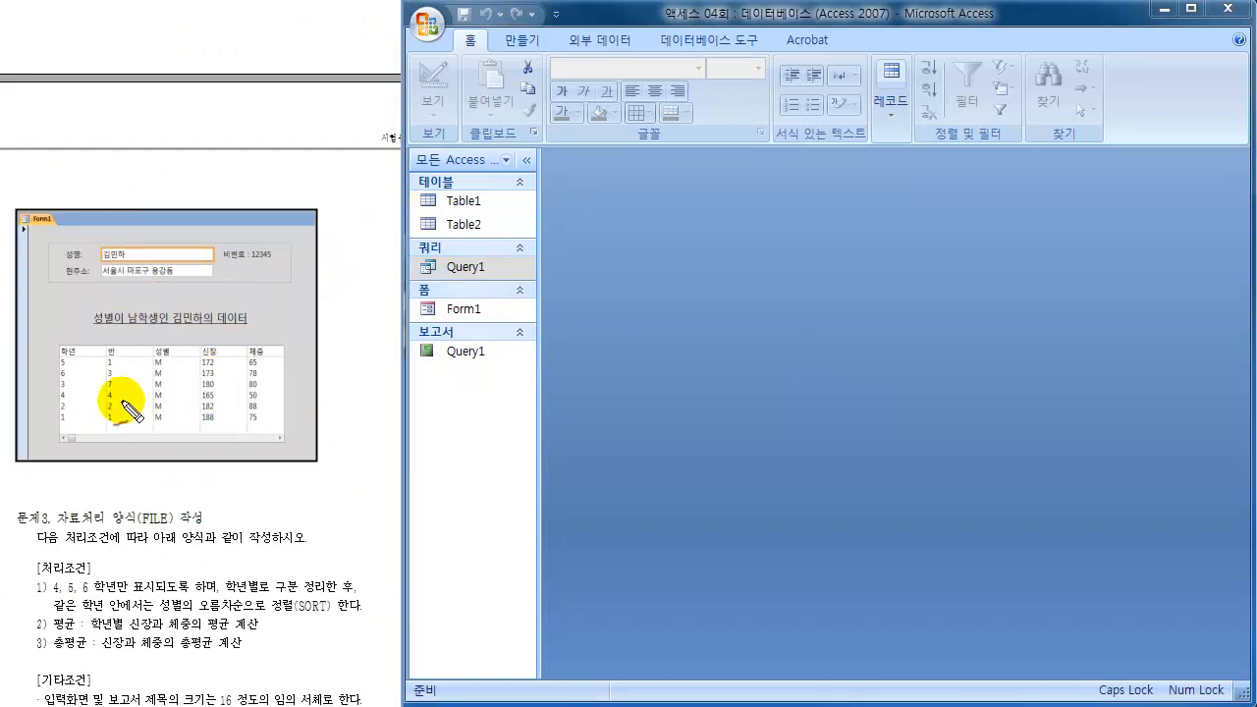
mouse_move(62, 361)
left_mouse_down()
mouse_move(55, 433)
mouse_move(85, 359)
mouse_move(98, 444)
left_mouse_up()
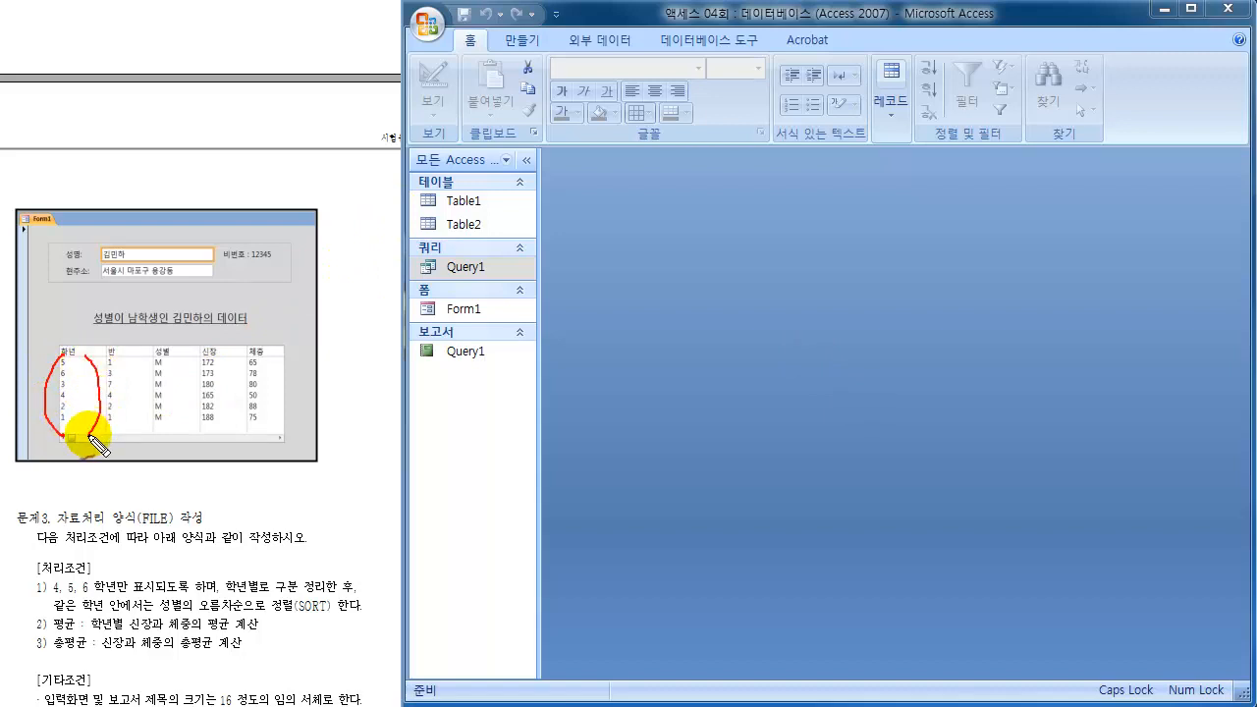
mouse_move(465, 263)
left_mouse_down()
mouse_move(564, 257)
mouse_move(584, 280)
left_mouse_up()
mouse_move(458, 270)
left_mouse_down()
mouse_move(437, 276)
mouse_move(442, 306)
left_mouse_up()
mouse_move(438, 294)
left_mouse_down()
mouse_move(446, 308)
mouse_move(429, 318)
left_mouse_up()
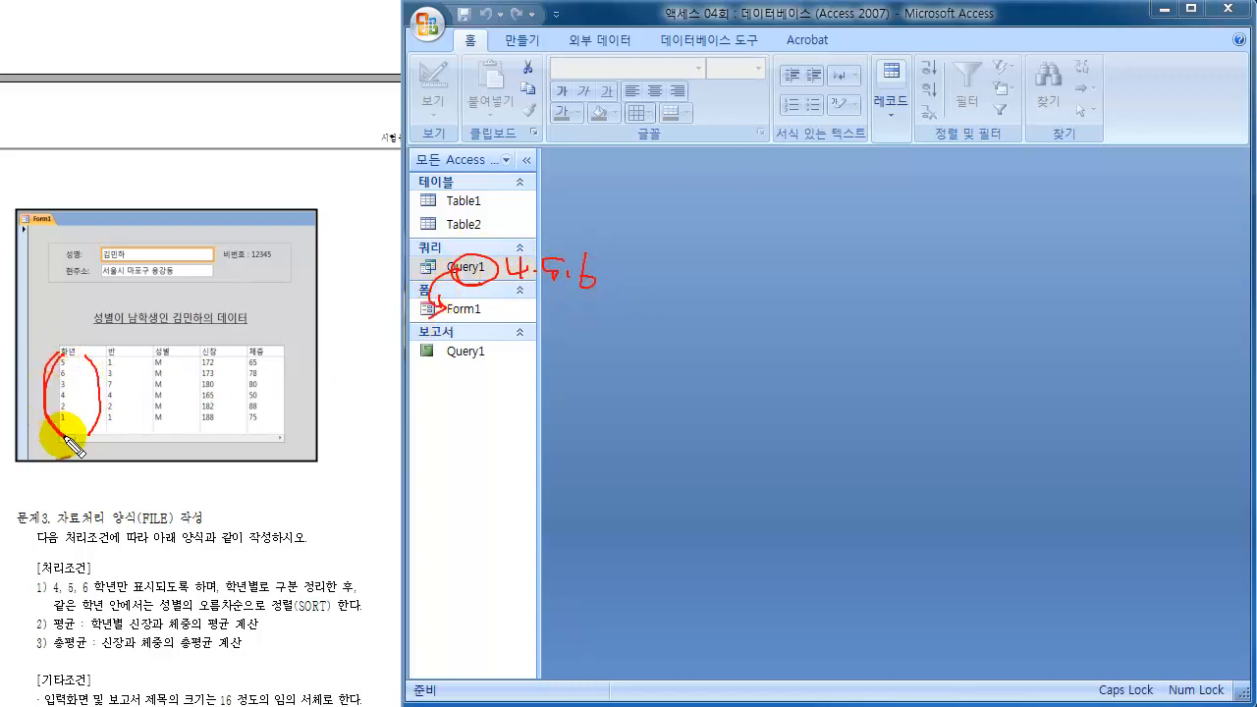
mouse_move(65, 439)
left_mouse_down()
mouse_move(49, 389)
mouse_move(62, 359)
mouse_move(86, 389)
left_mouse_up()
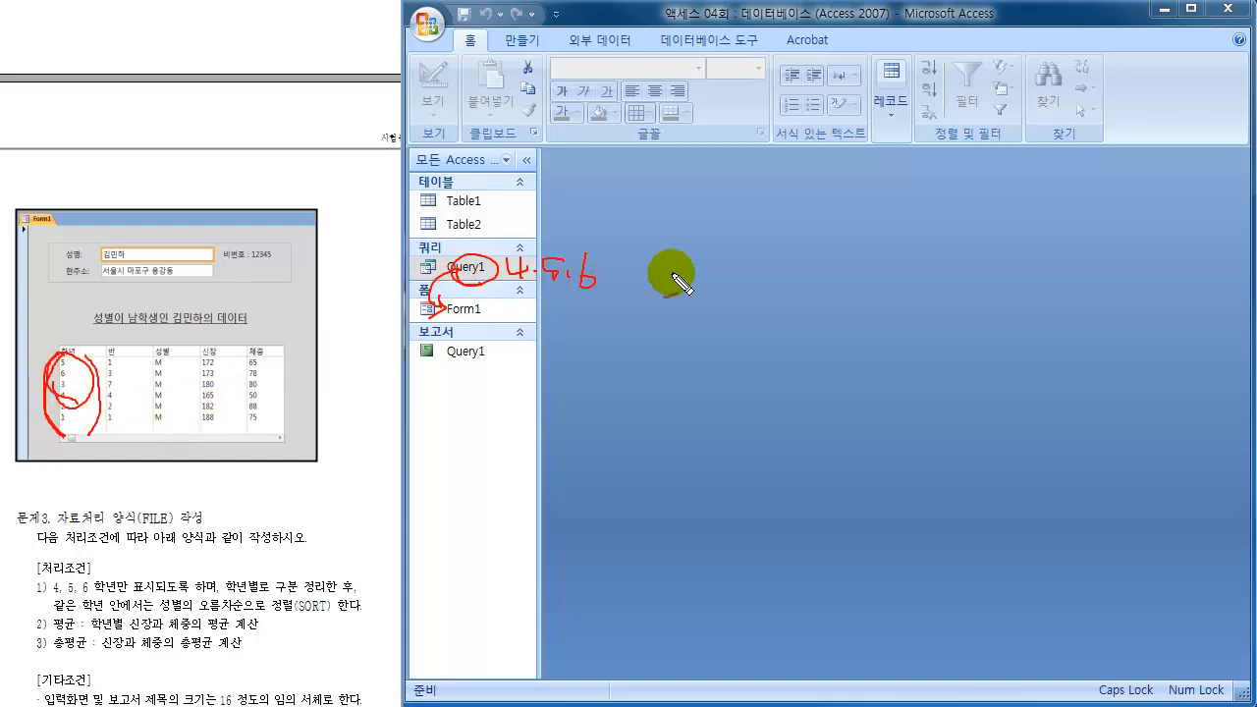
key("Escape")
mouse_move(470, 278)
left_mouse_down()
mouse_move(441, 266)
mouse_move(494, 275)
mouse_move(500, 309)
mouse_move(489, 313)
left_mouse_up()
mouse_move(488, 299)
left_mouse_down()
mouse_move(484, 317)
mouse_move(502, 317)
left_mouse_up()
mouse_move(508, 278)
left_mouse_down()
mouse_move(528, 278)
mouse_move(518, 293)
left_mouse_up()
left_click_drag(524, 282, 521, 301)
mouse_move(513, 300)
left_mouse_down()
mouse_move(527, 301)
mouse_move(516, 310)
left_mouse_up()
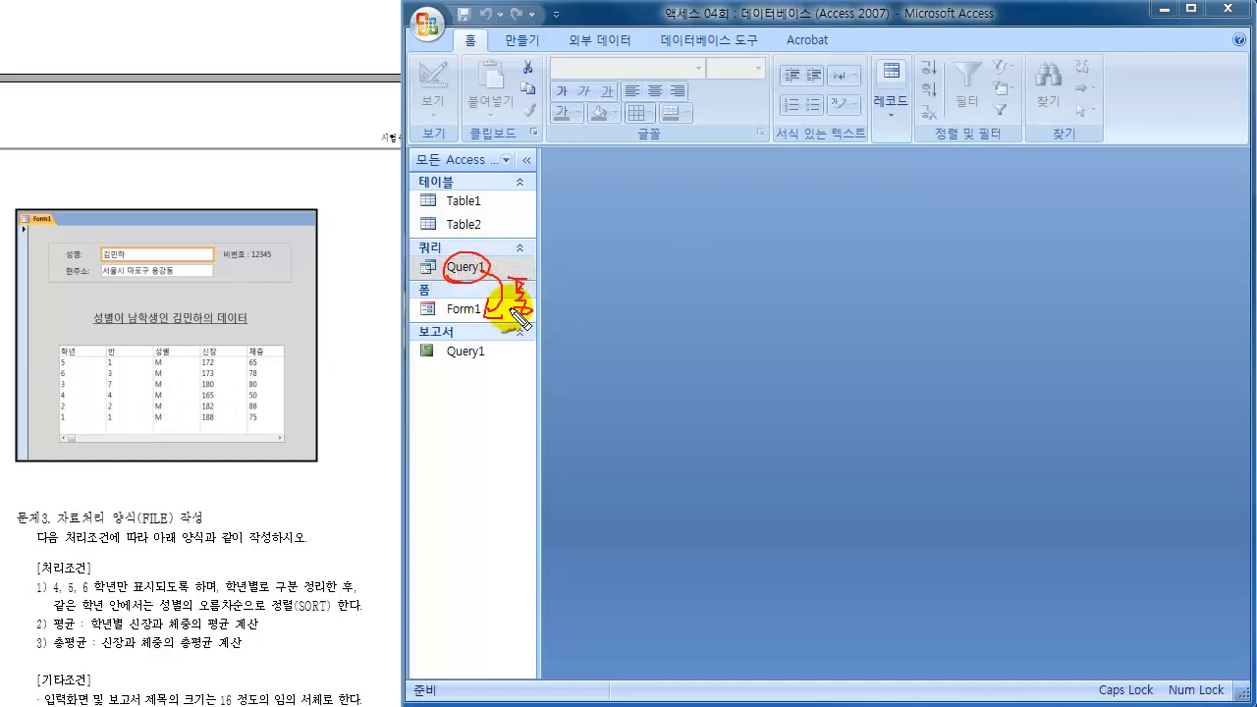
mouse_move(447, 268)
left_mouse_down()
mouse_move(425, 356)
mouse_move(438, 356)
mouse_move(417, 366)
left_mouse_up()
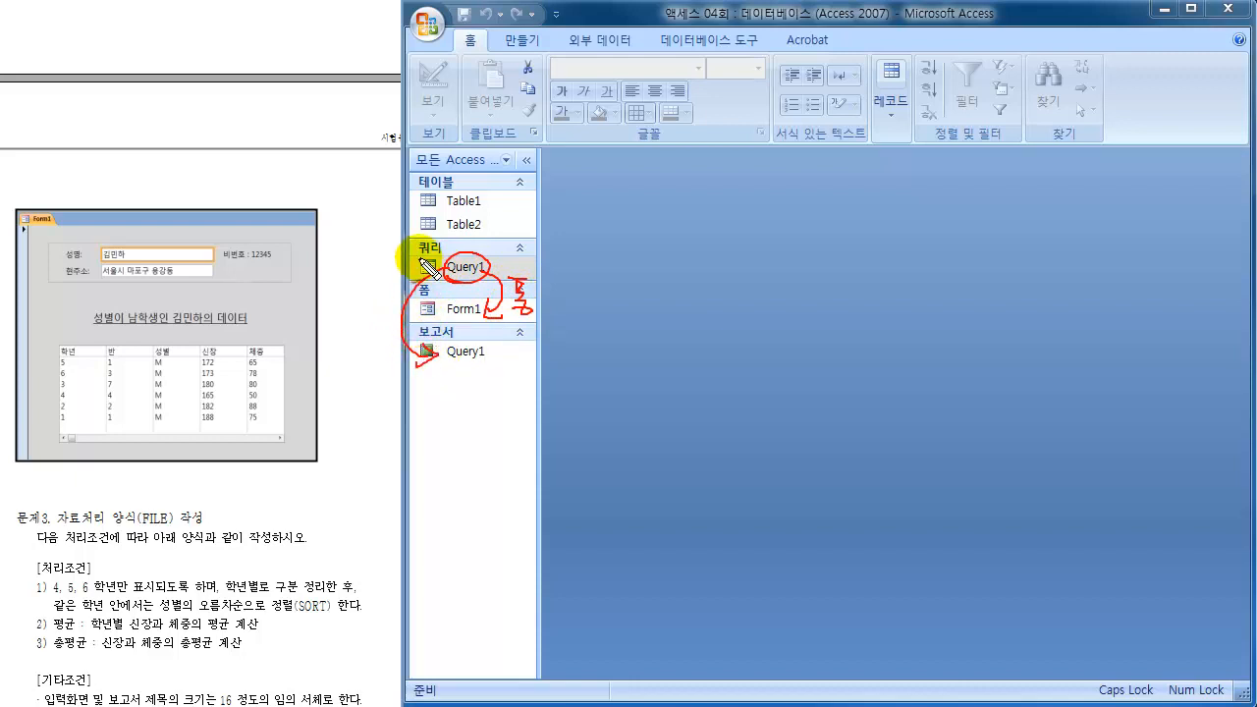
left_click_drag(376, 269, 377, 285)
left_click_drag(377, 269, 388, 283)
left_click_drag(381, 287, 389, 298)
left_click_drag(395, 274, 402, 290)
left_click_drag(407, 280, 422, 288)
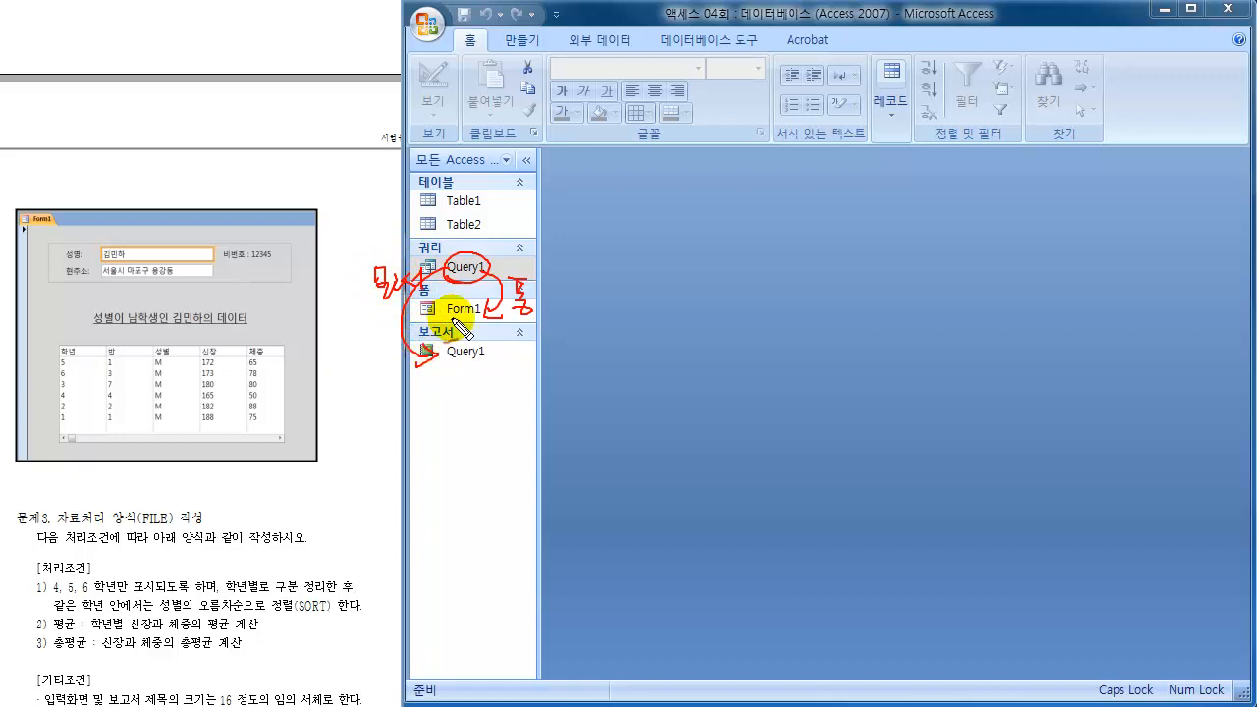
key("Escape")
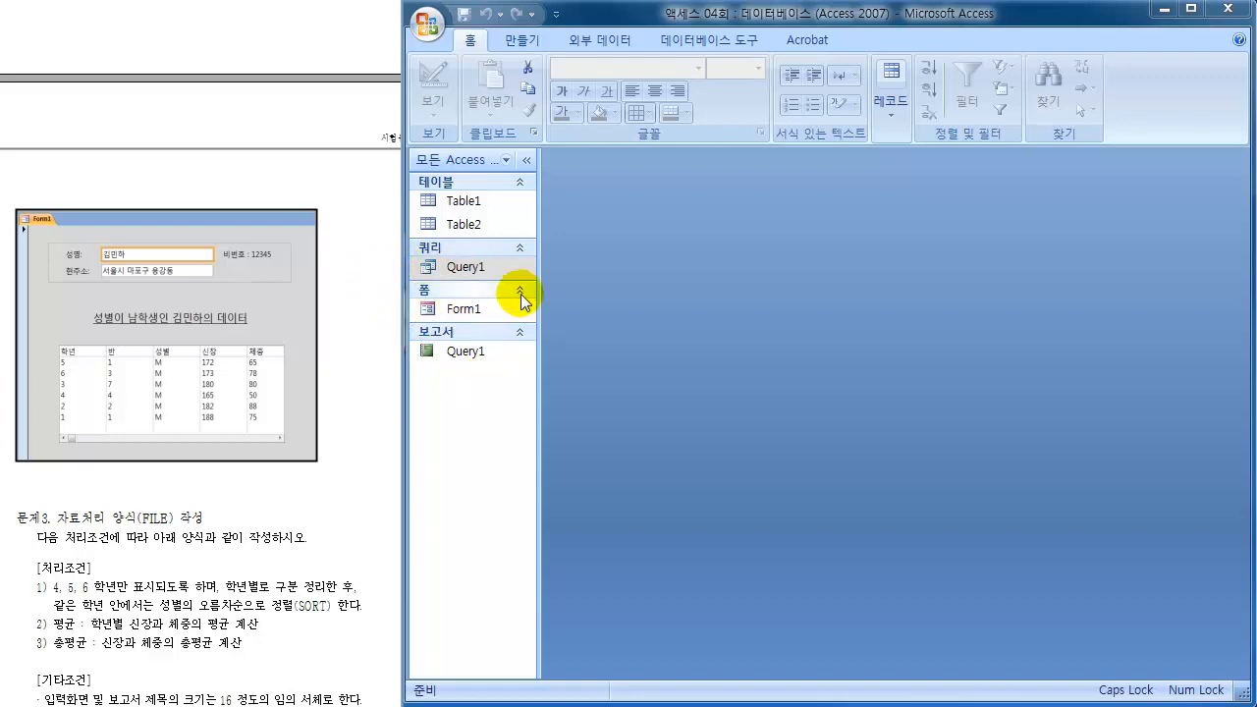
Step: Rename the query Query1 as 폼을 위한 쿼리
left_click(478, 266)
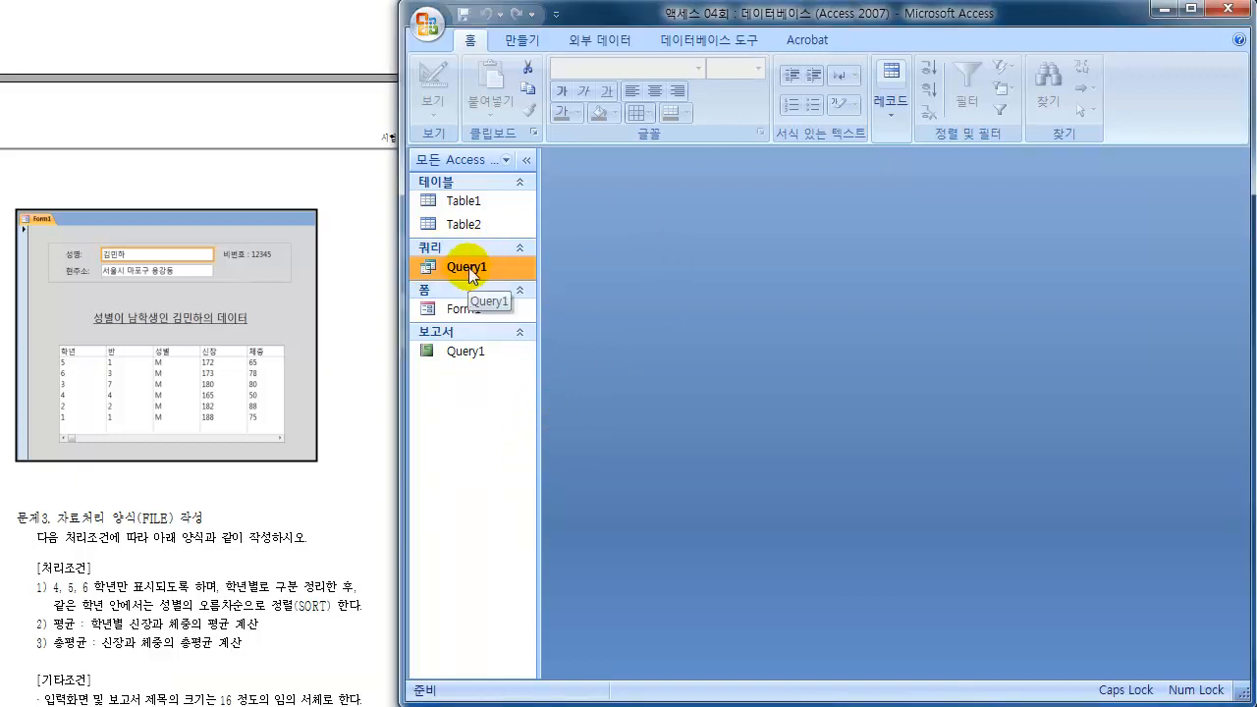
right_click(469, 267)
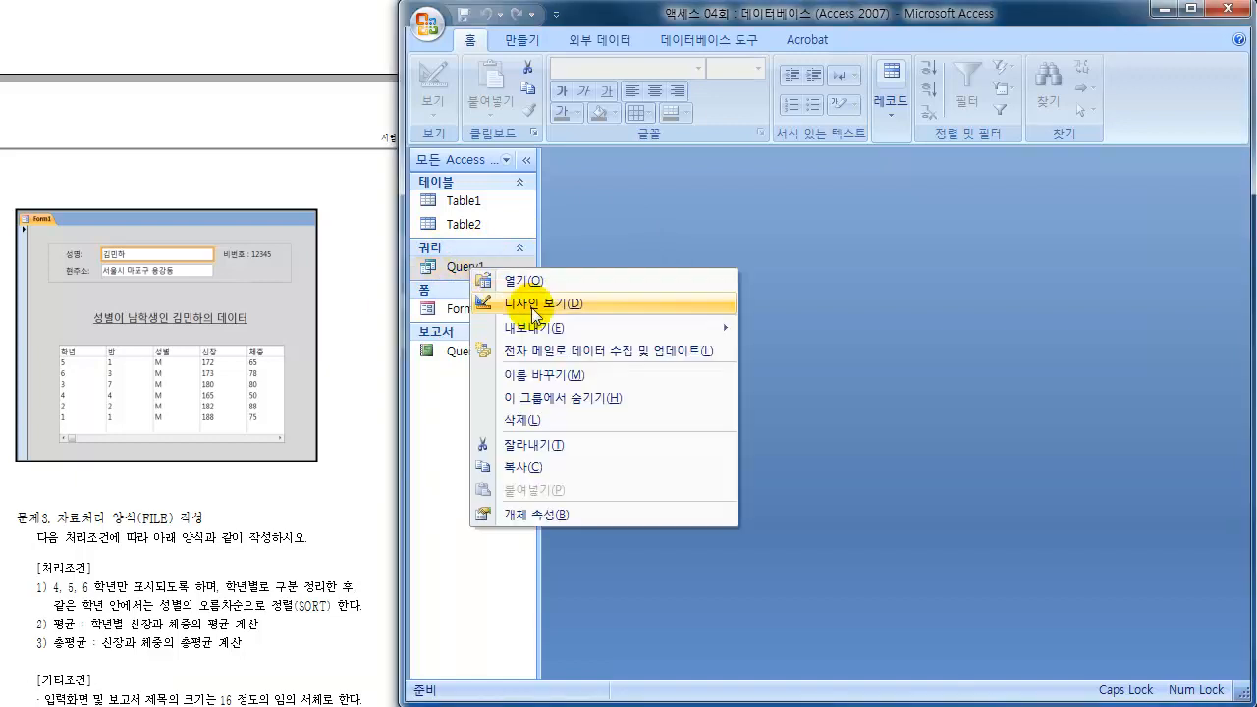
left_click(539, 375)
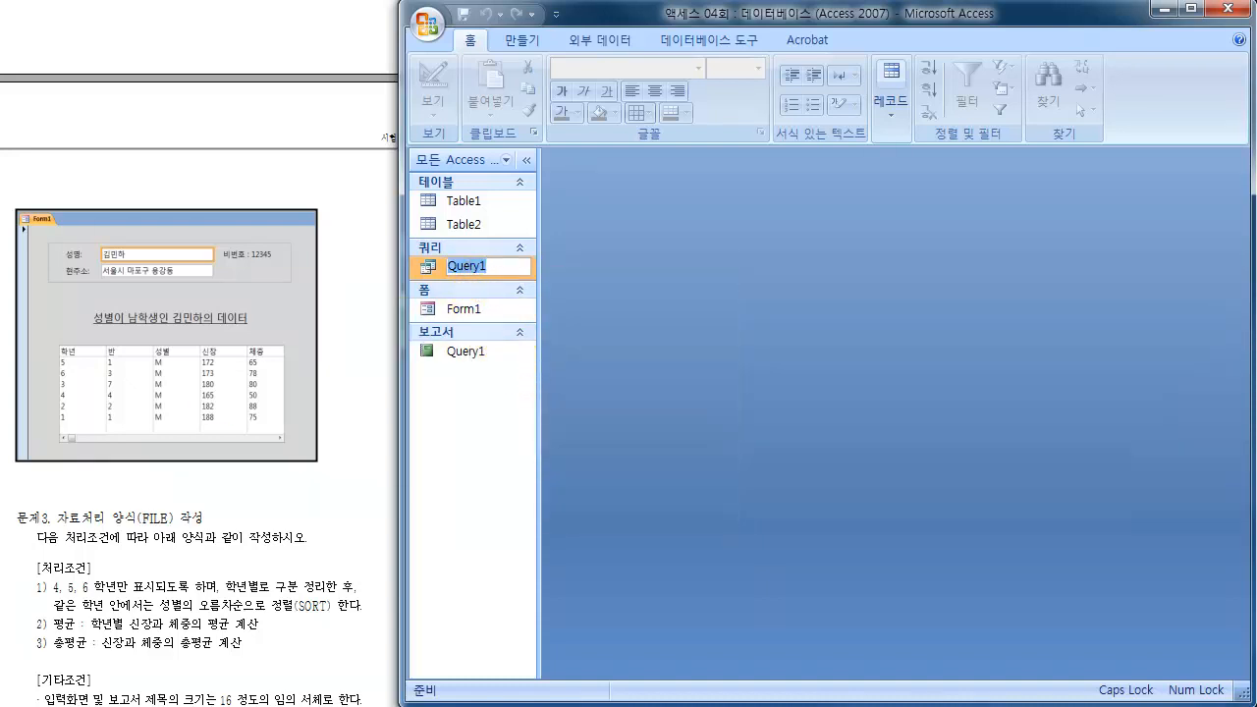
type("폼을 위한 커리")
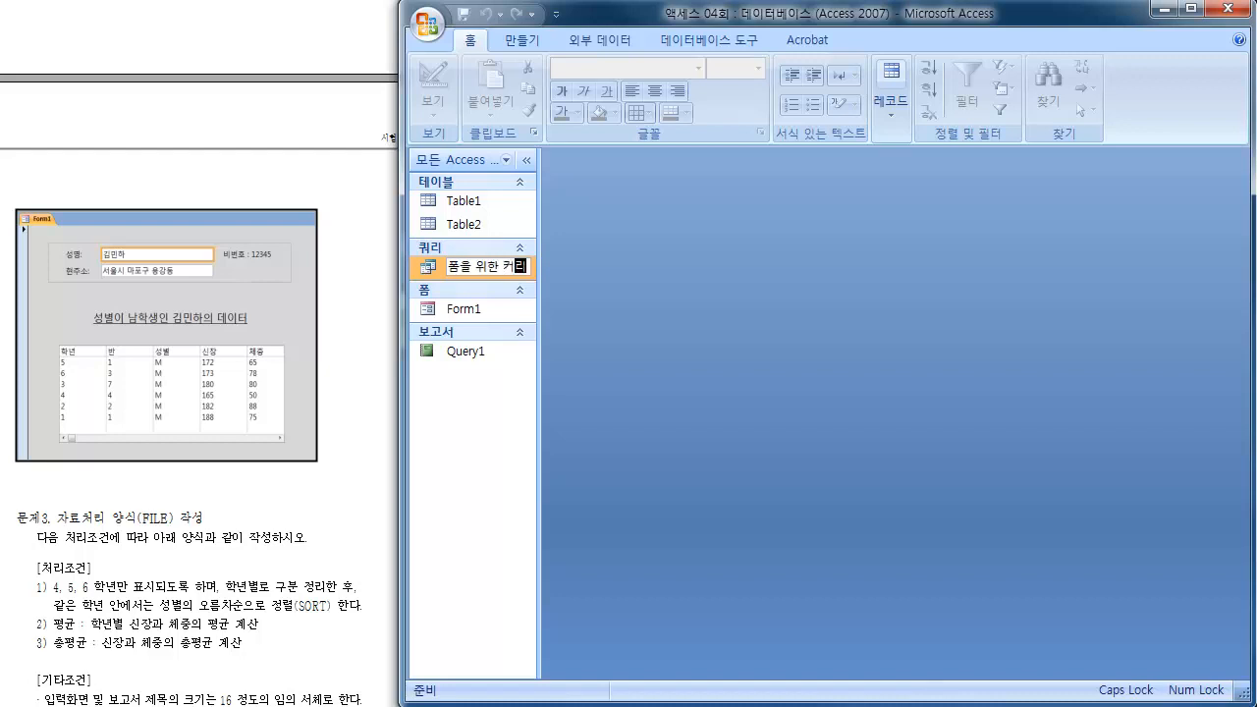
key("Return")
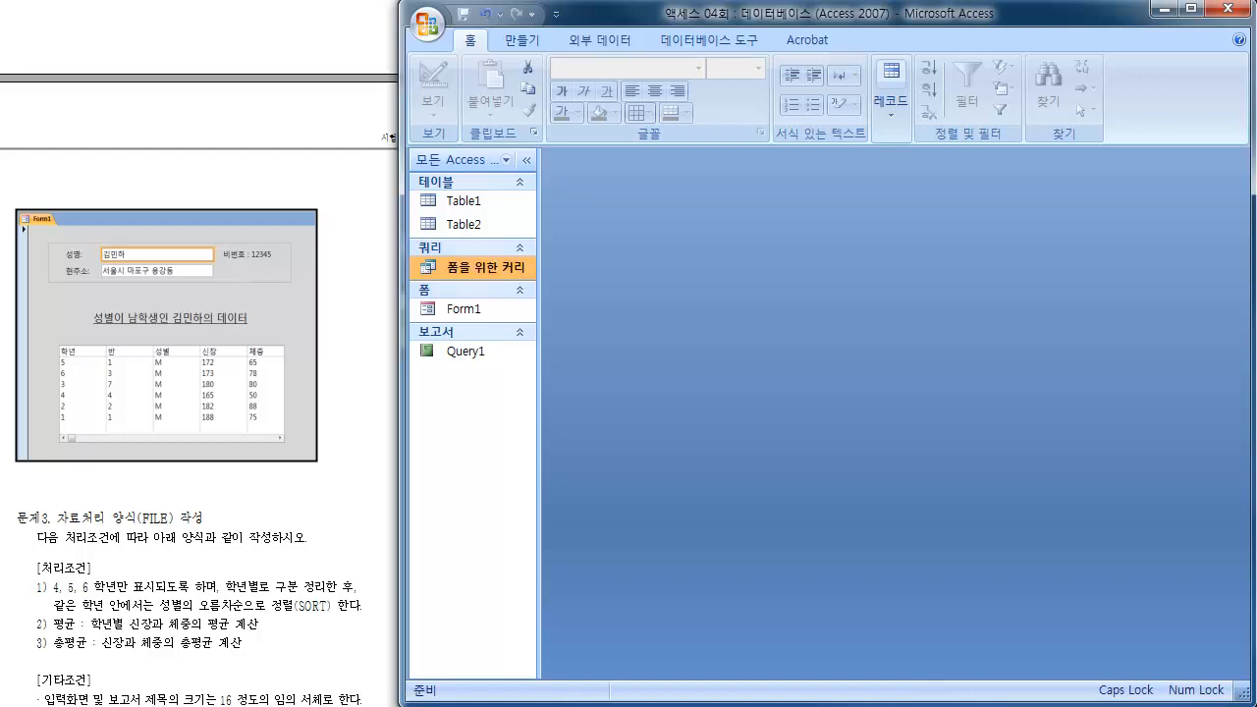
right_click(473, 266)
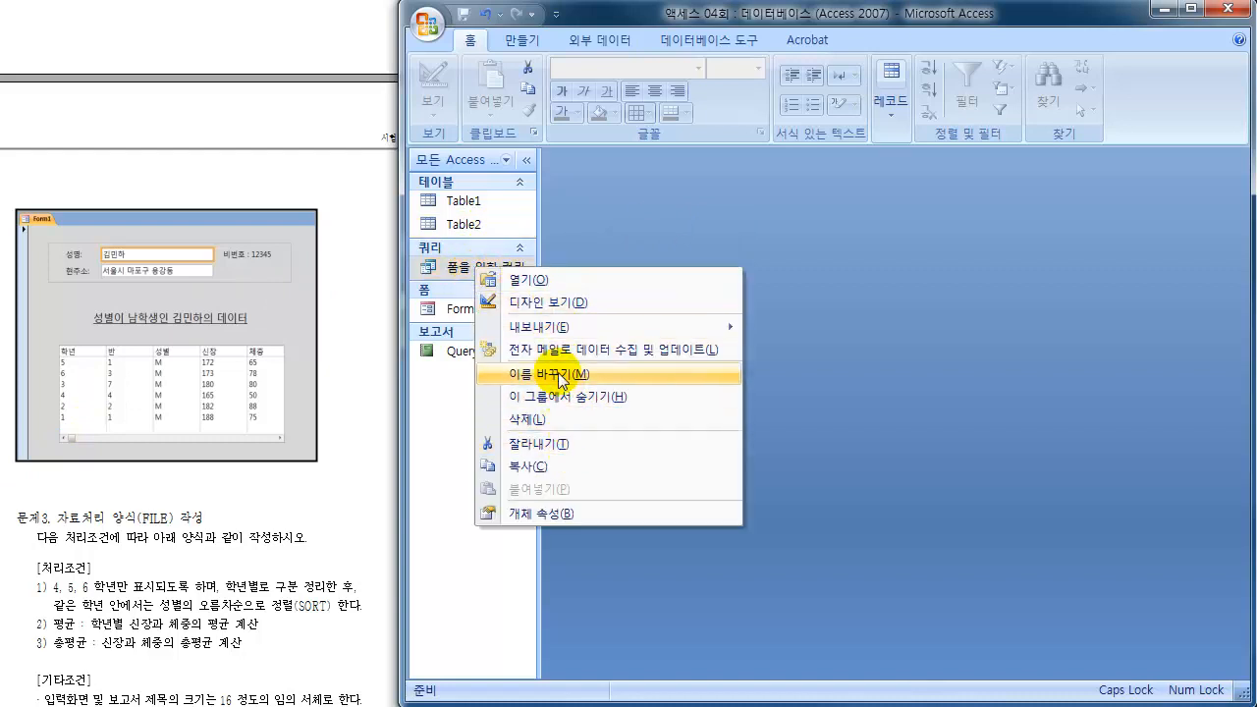
left_click(563, 366)
left_click(505, 267)
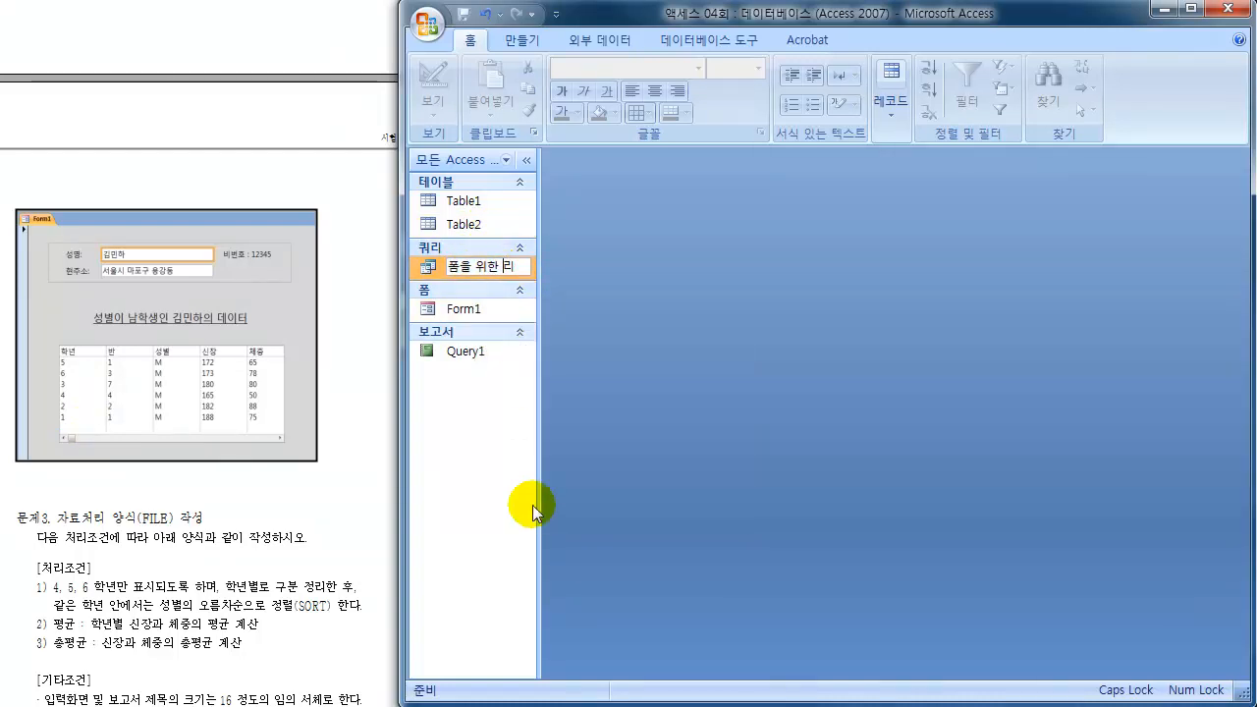
type("쿼")
key("Return")
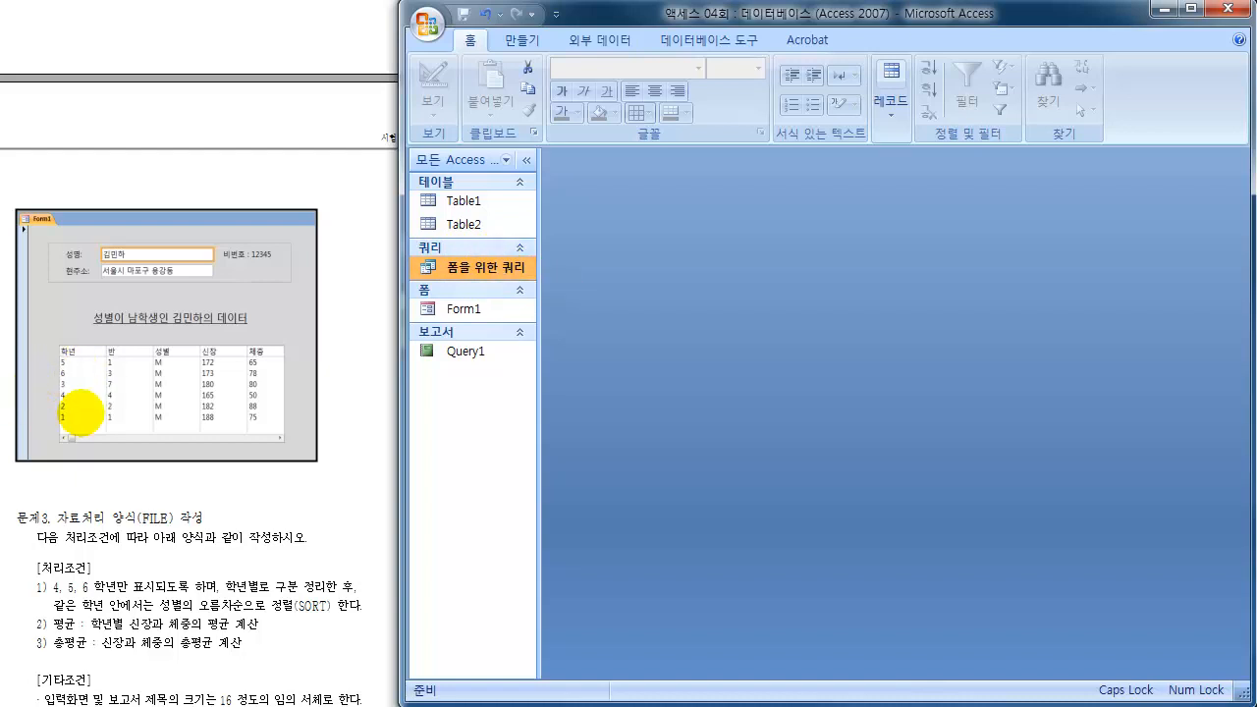
Step: Duplicate the query 폼을 위한 쿼리 under the name 보고서를 위한 쿼리
right_click(471, 272)
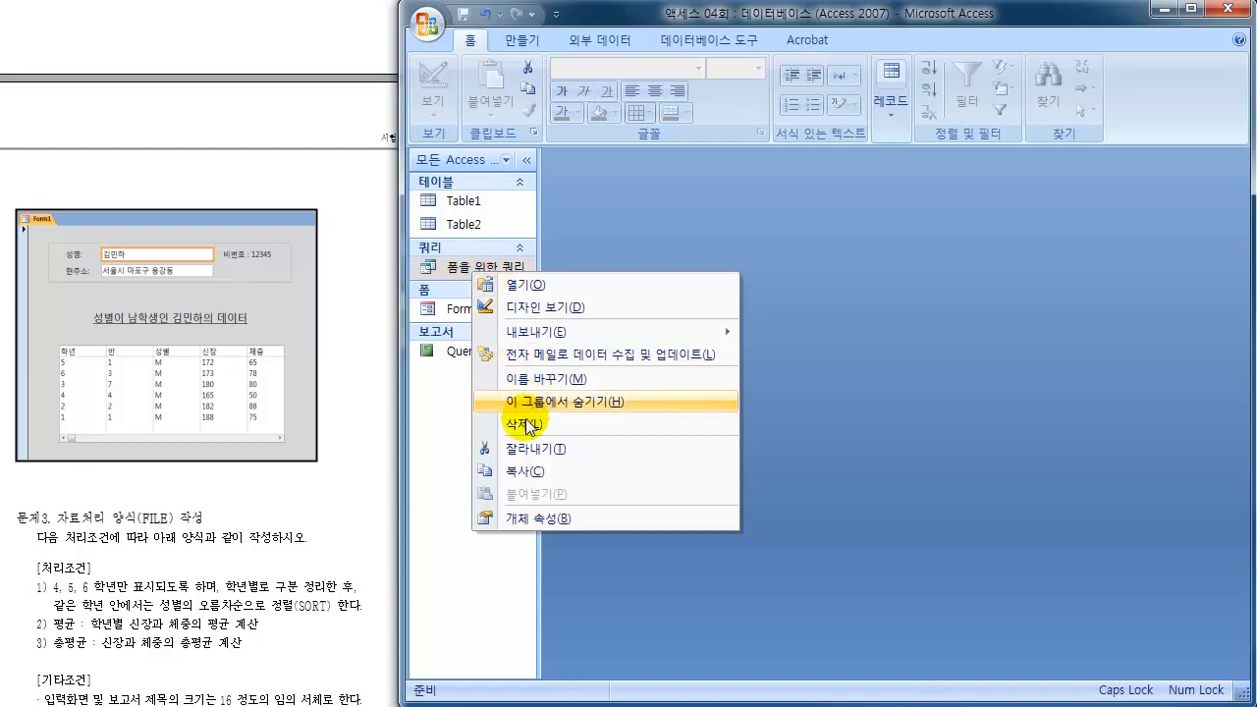
left_click(524, 474)
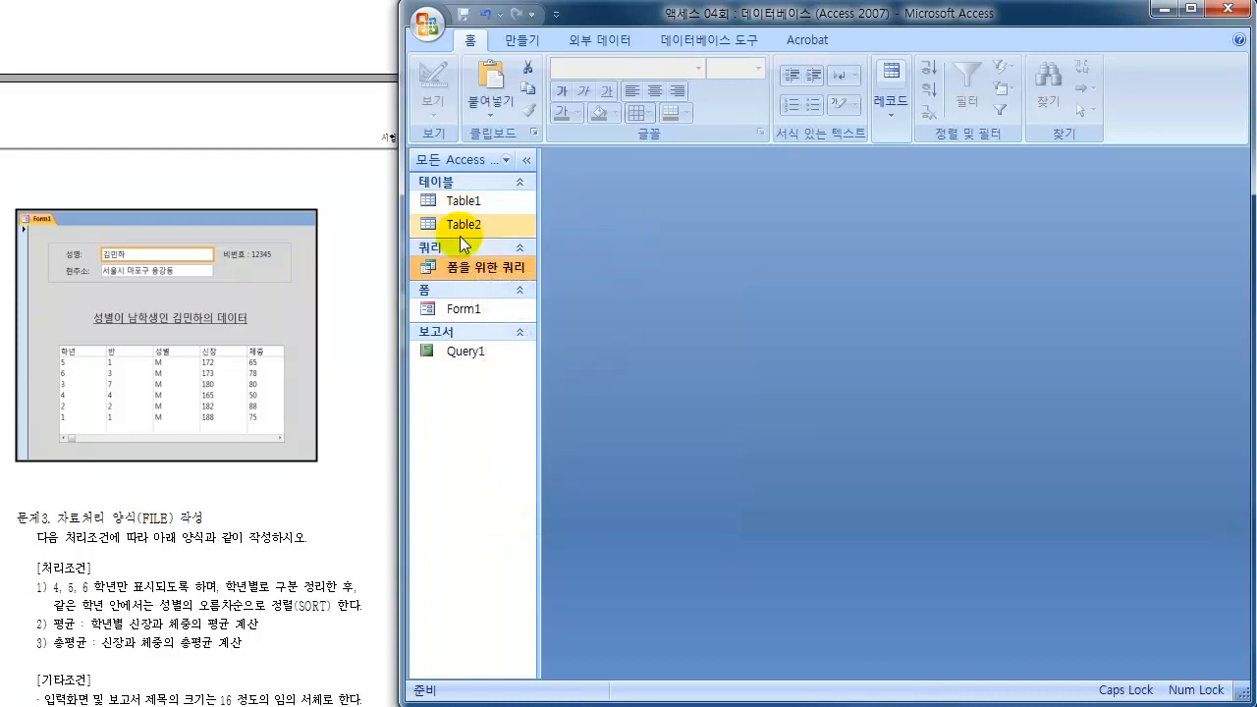
right_click(476, 267)
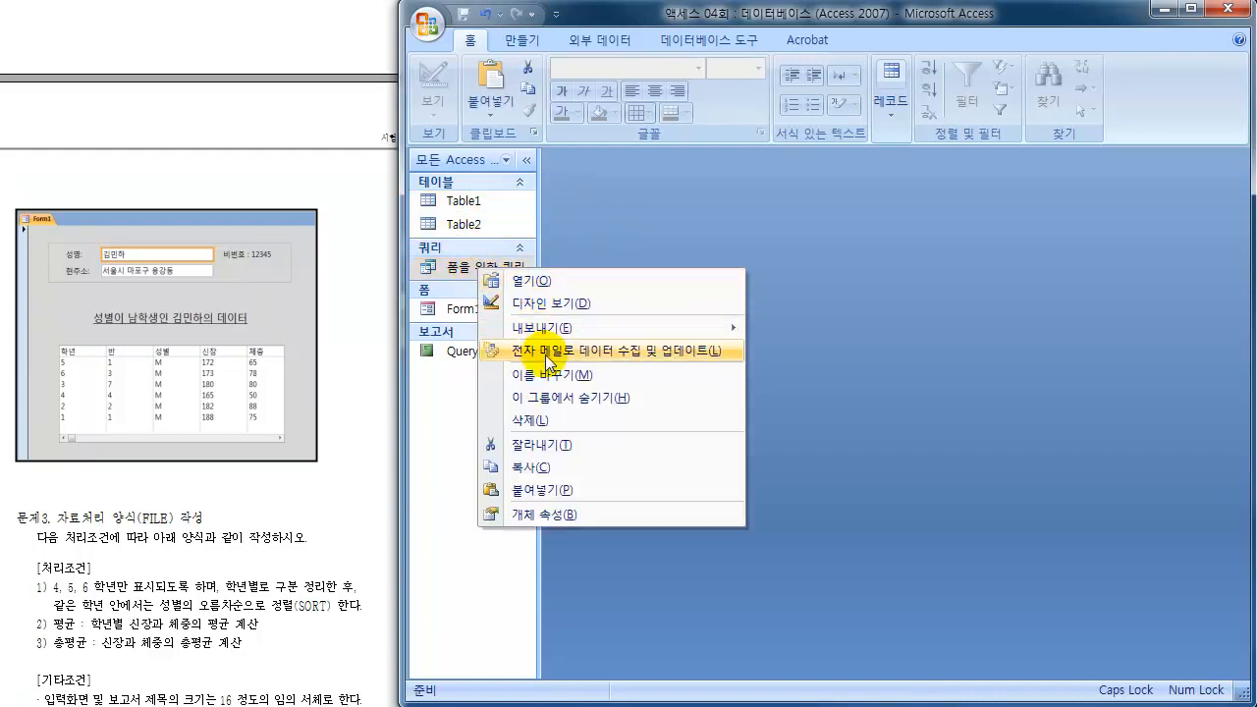
left_click(540, 491)
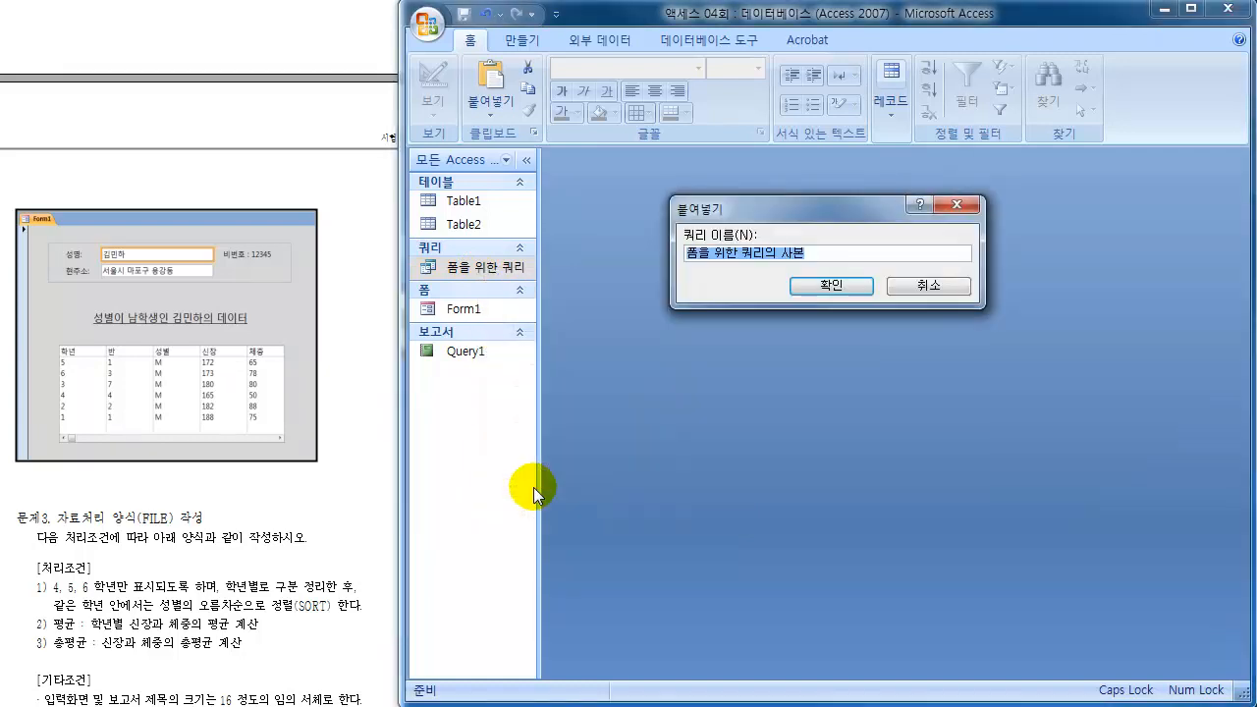
left_click_drag(700, 210, 661, 271)
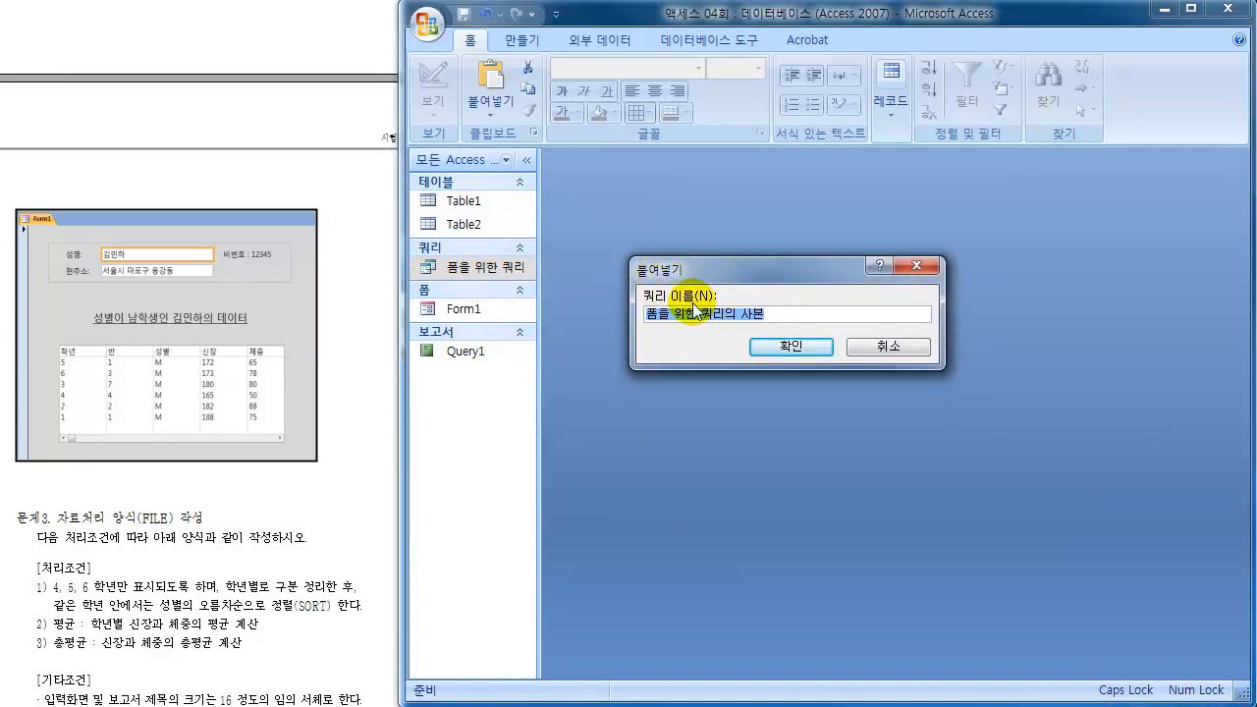
type("ㅂ")
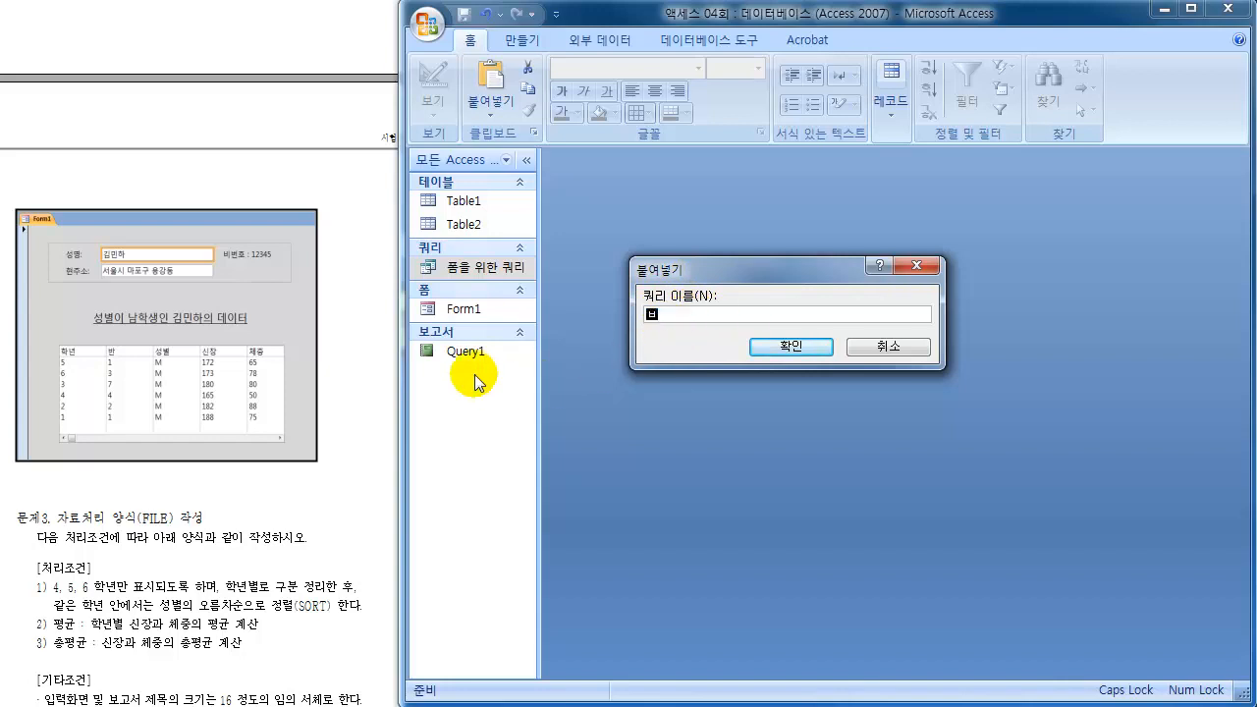
type("고서를 위한 쿼리")
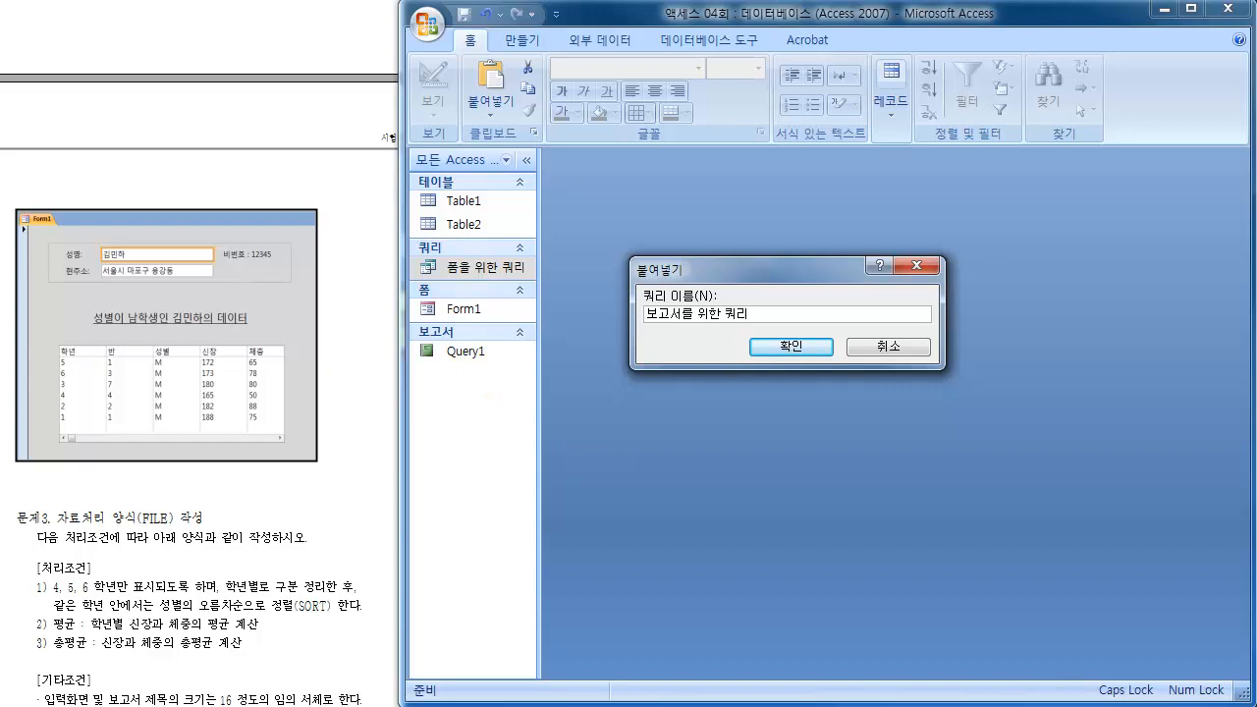
left_click(792, 347)
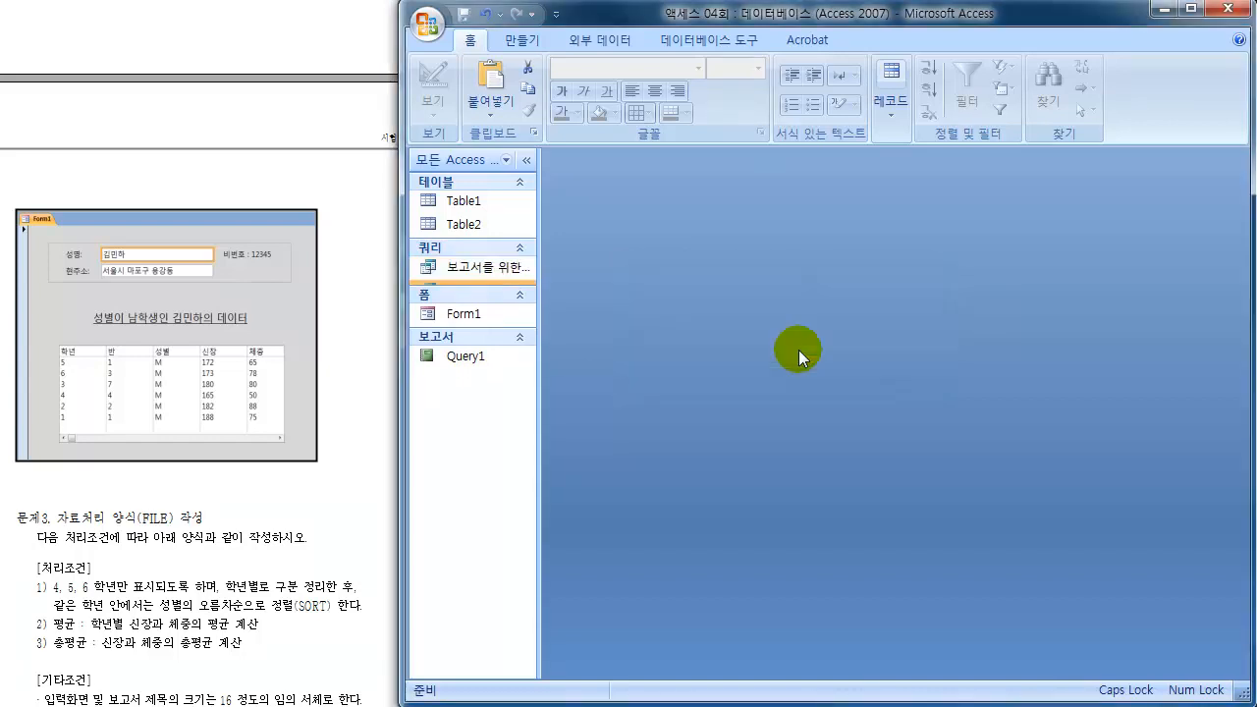
left_click(476, 265)
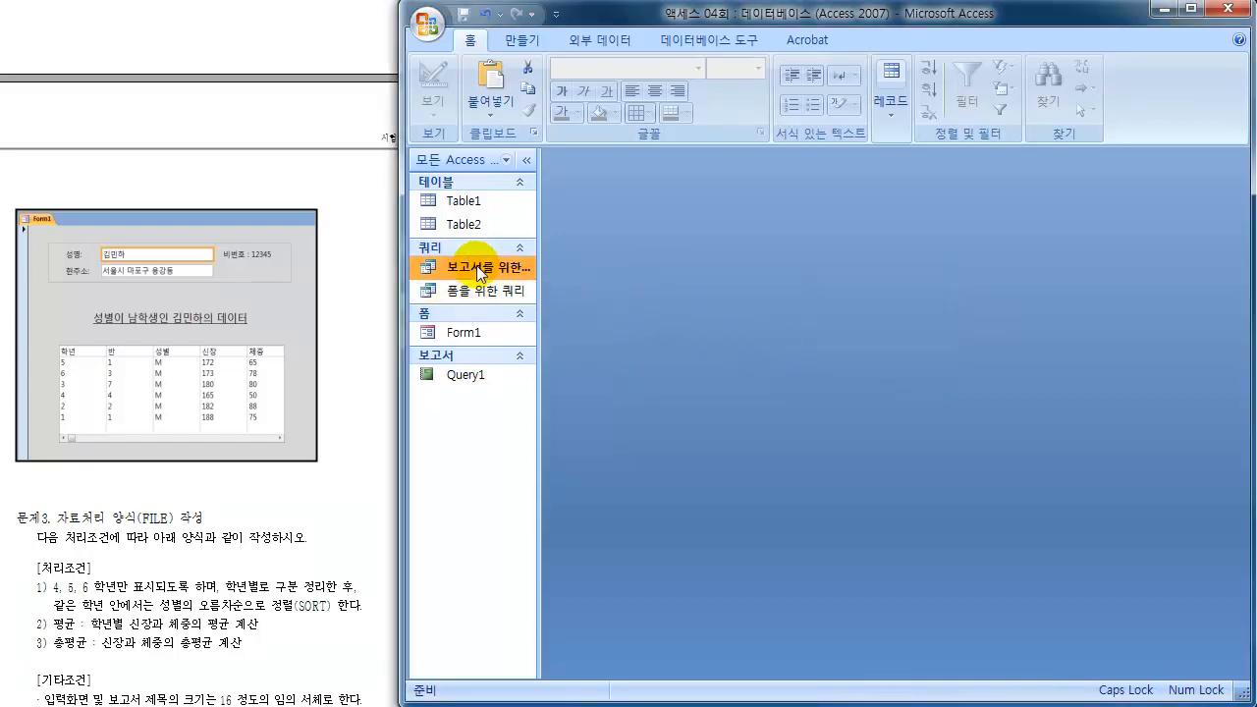
left_click(468, 291)
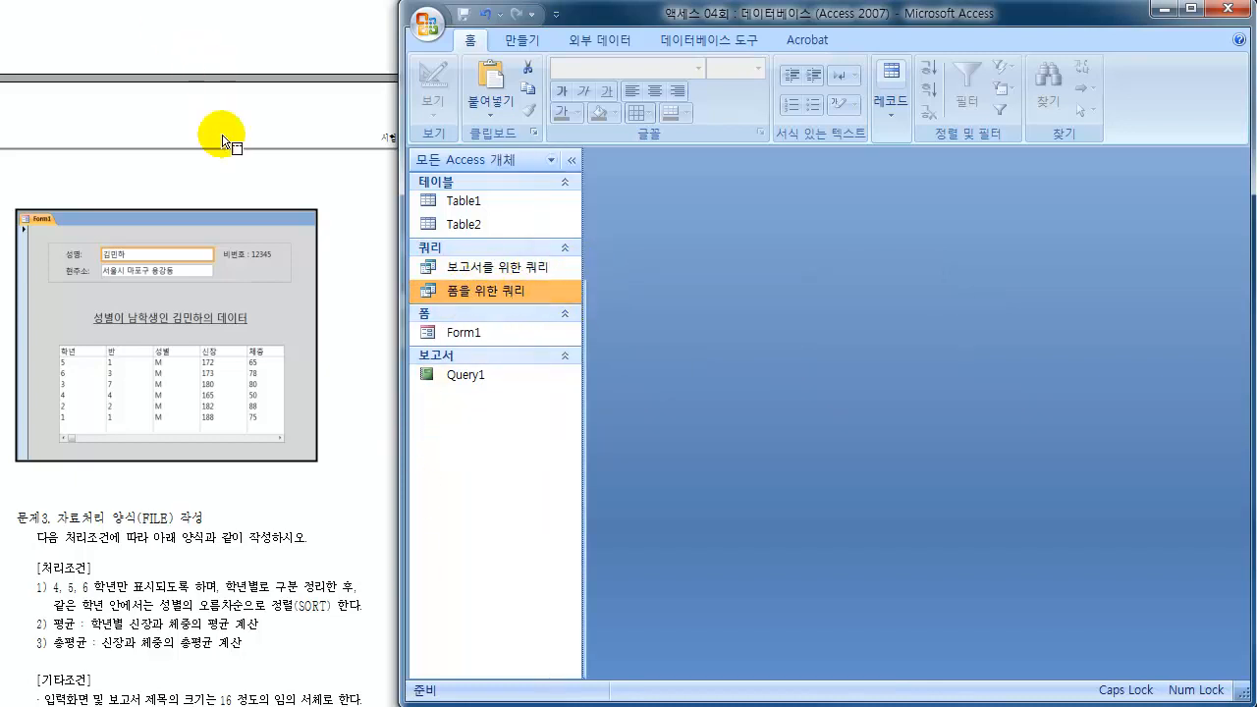
mouse_move(442, 293)
left_mouse_down()
mouse_move(518, 297)
mouse_move(450, 301)
mouse_move(565, 267)
left_mouse_up()
mouse_move(446, 269)
left_mouse_down()
mouse_move(511, 277)
mouse_move(417, 260)
mouse_move(463, 297)
left_mouse_up()
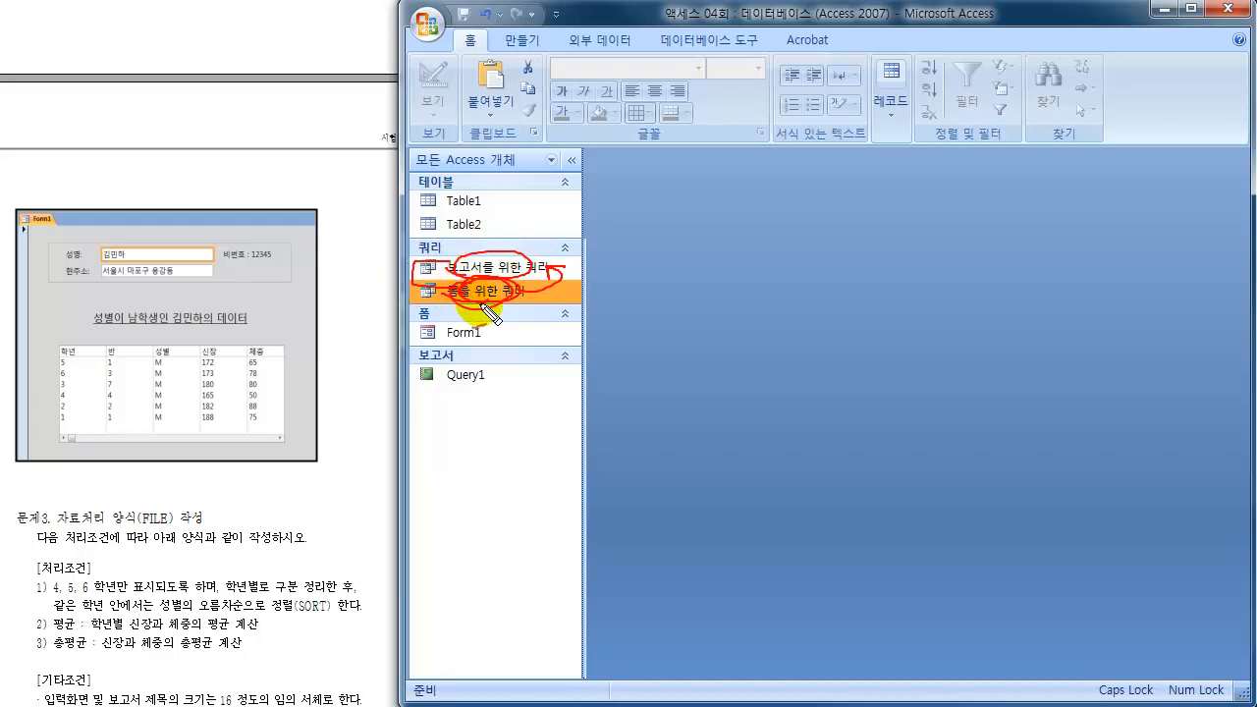
key("Escape")
mouse_move(481, 303)
left_mouse_down()
mouse_move(462, 281)
mouse_move(513, 303)
mouse_move(514, 331)
mouse_move(488, 336)
left_mouse_up()
mouse_move(487, 336)
left_mouse_down()
mouse_move(501, 328)
mouse_move(454, 274)
mouse_move(462, 250)
mouse_move(540, 257)
mouse_move(502, 283)
mouse_move(581, 267)
mouse_move(614, 271)
mouse_move(607, 281)
left_mouse_up()
mouse_move(621, 271)
left_mouse_down()
mouse_move(620, 293)
mouse_move(635, 266)
mouse_move(679, 266)
mouse_move(669, 285)
left_mouse_up()
mouse_move(581, 267)
left_mouse_down()
mouse_move(570, 342)
mouse_move(521, 376)
mouse_move(519, 397)
mouse_move(518, 376)
left_mouse_up()
key("Escape")
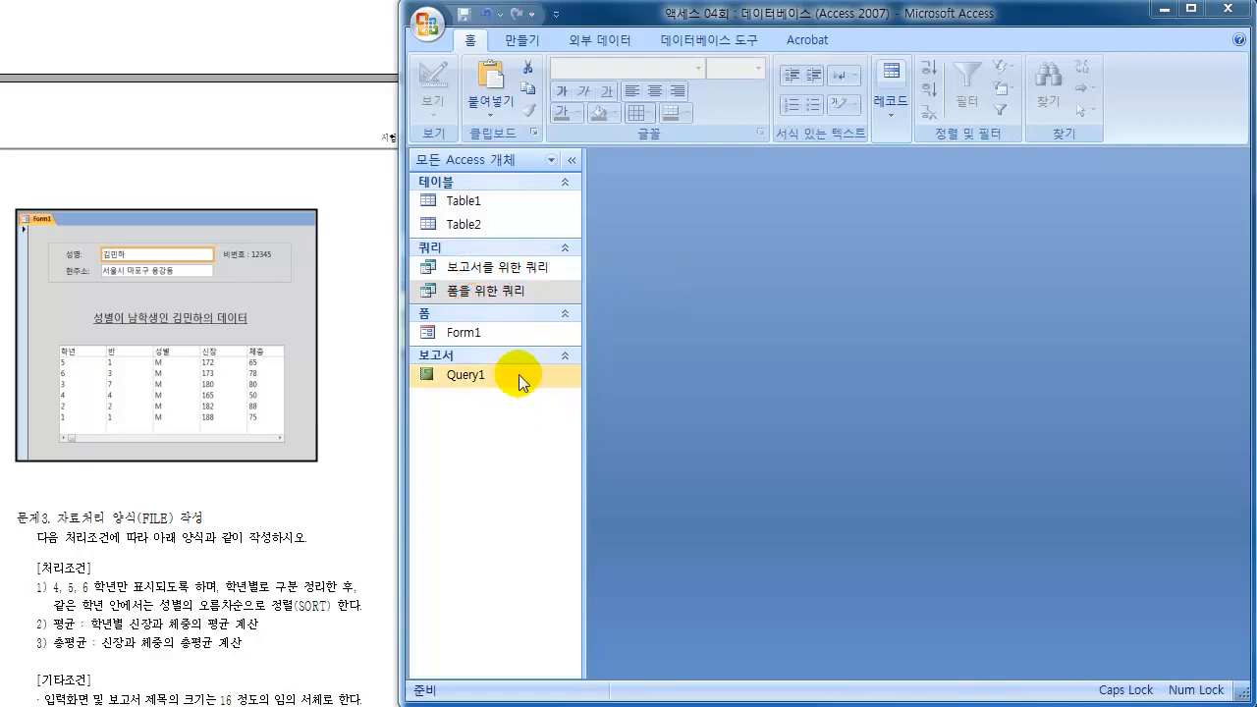
Step: Open the design of the query 보고서를 위한 쿼리 and set the 학년 field's criterion to >=4
double_click(537, 266)
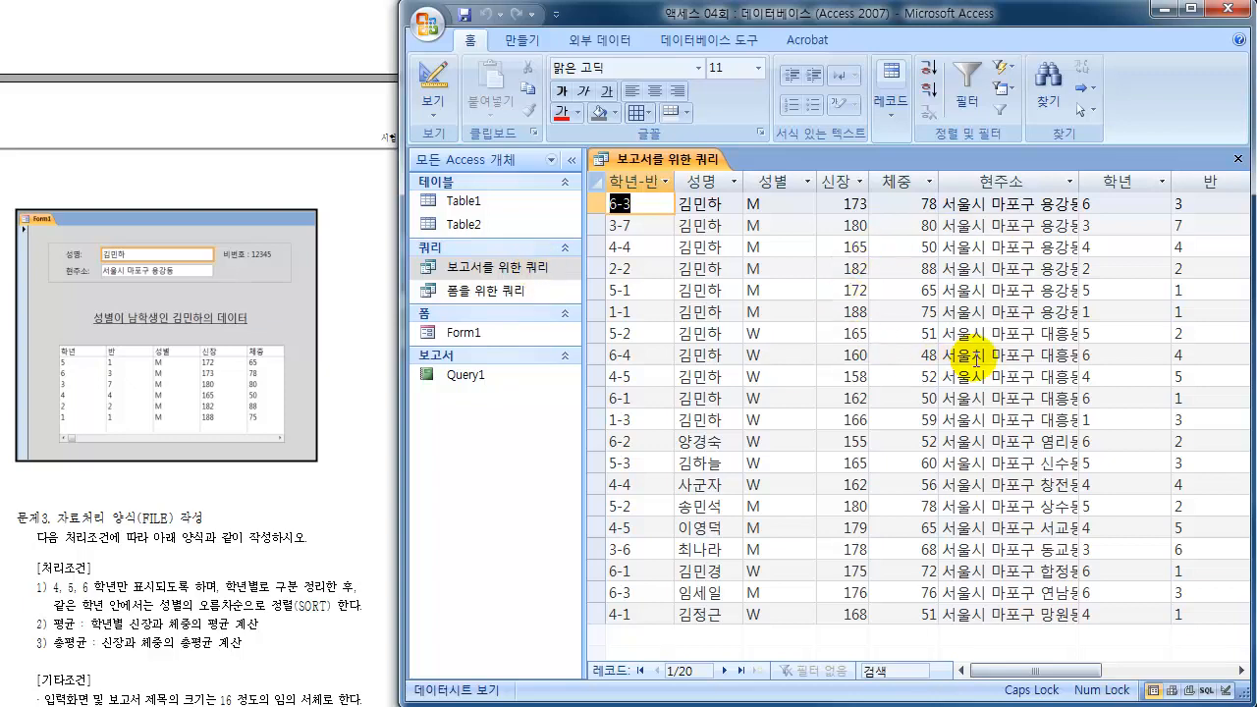
left_click(432, 86)
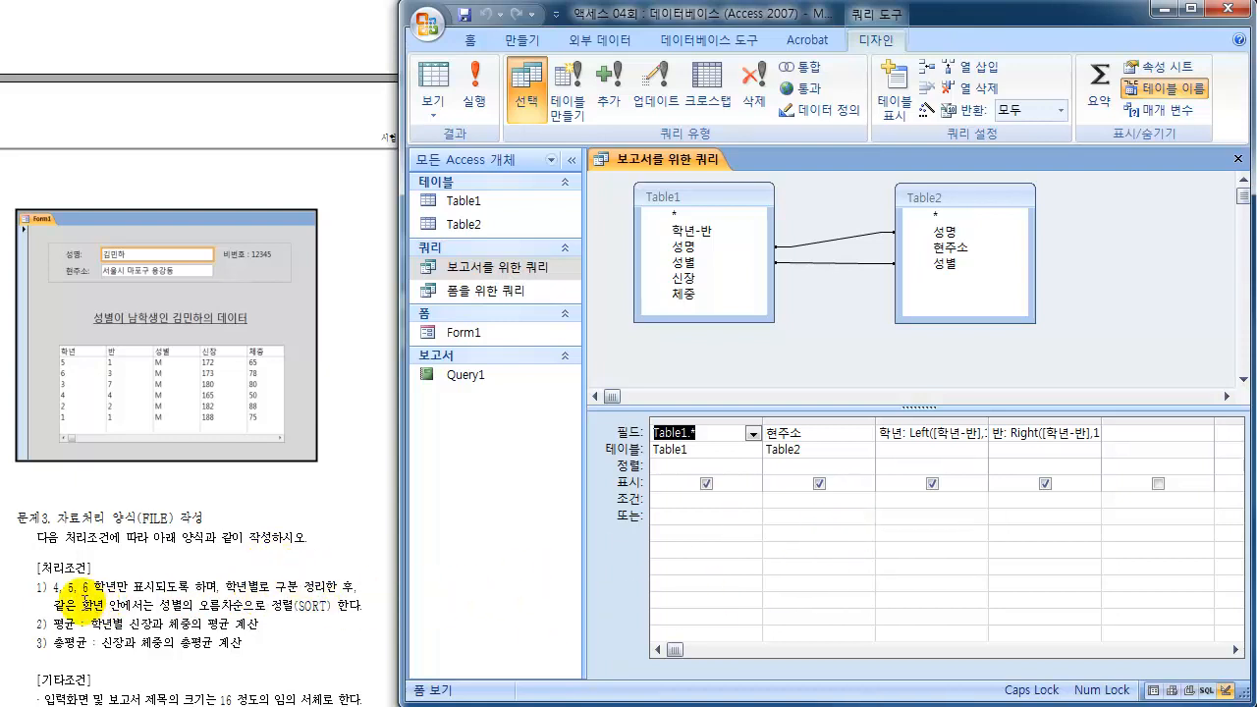
left_click(892, 440)
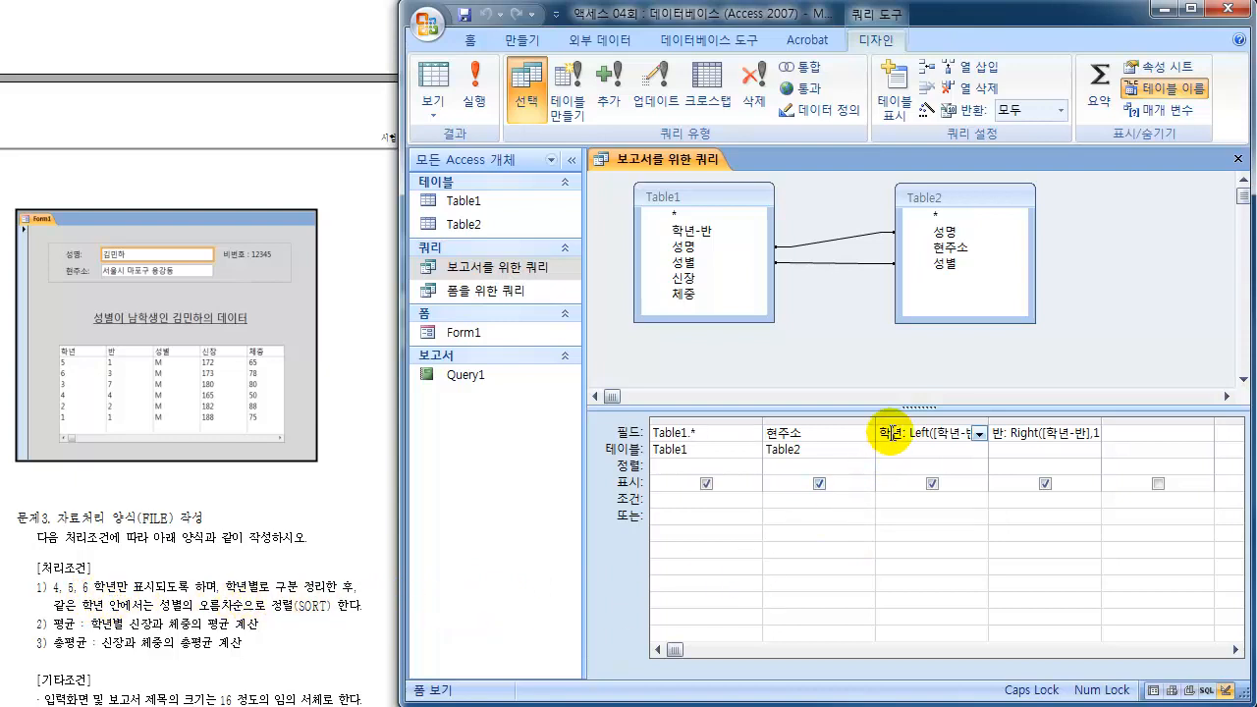
left_click(887, 500)
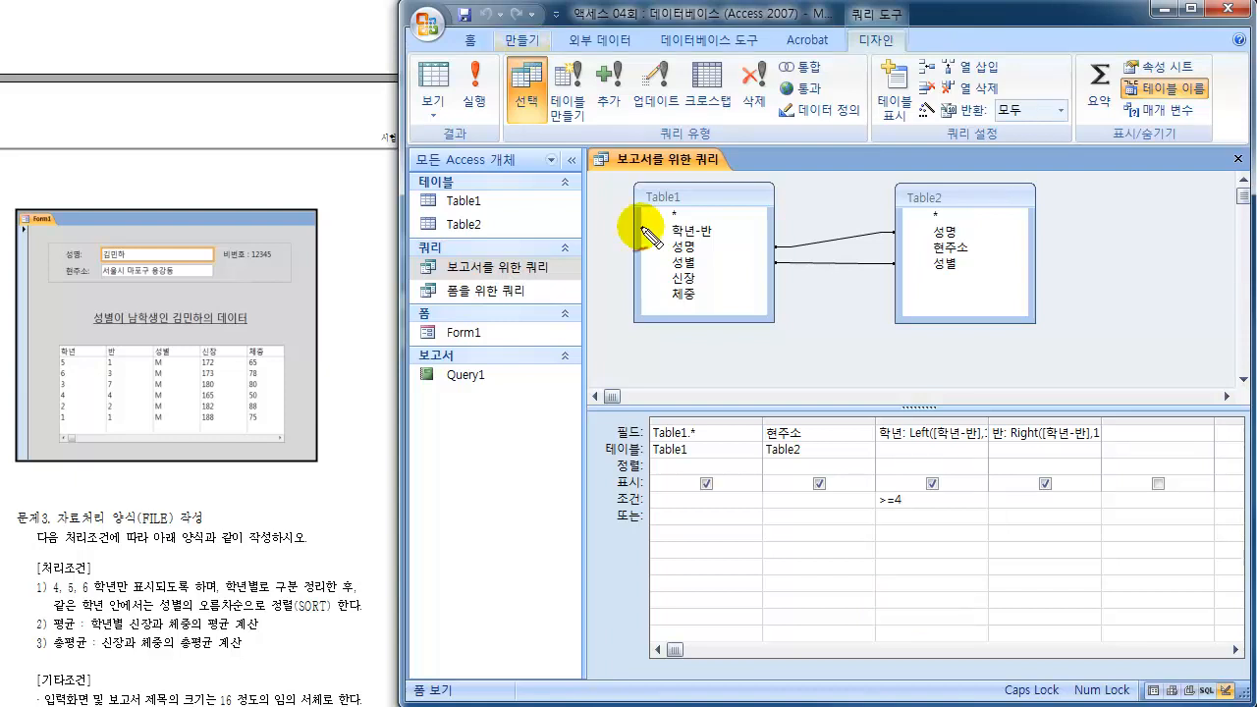
mouse_move(872, 512)
left_mouse_down()
mouse_move(914, 520)
mouse_move(886, 521)
left_mouse_up()
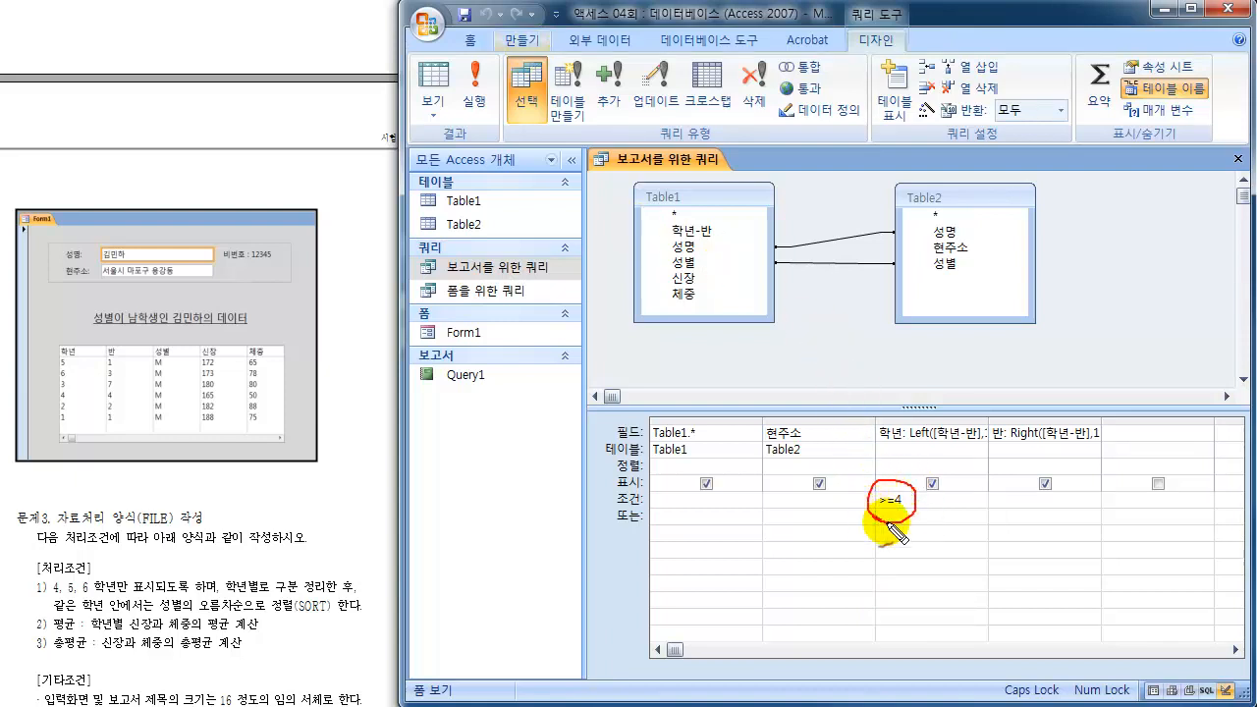
left_click_drag(966, 481, 980, 496)
left_click_drag(978, 482, 971, 506)
mouse_move(986, 502)
left_mouse_down()
mouse_move(994, 537)
mouse_move(1021, 522)
left_mouse_up()
left_click_drag(1045, 503, 1039, 530)
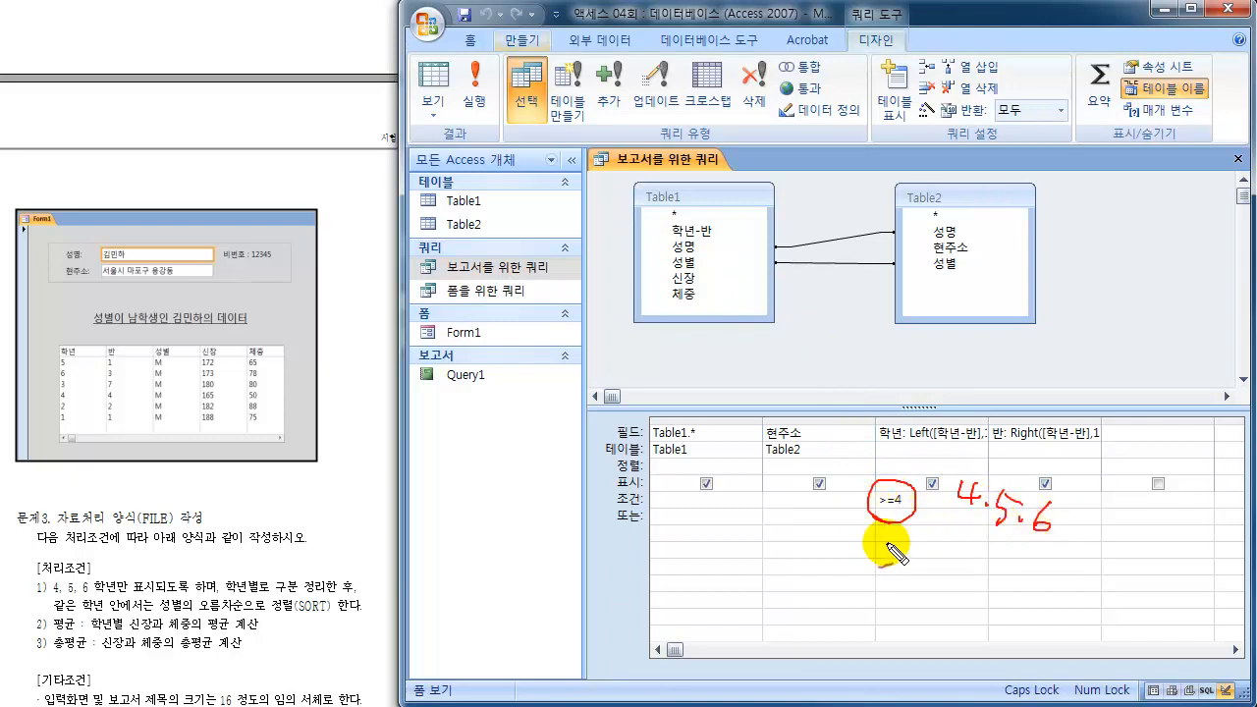
left_click_drag(949, 510, 1053, 554)
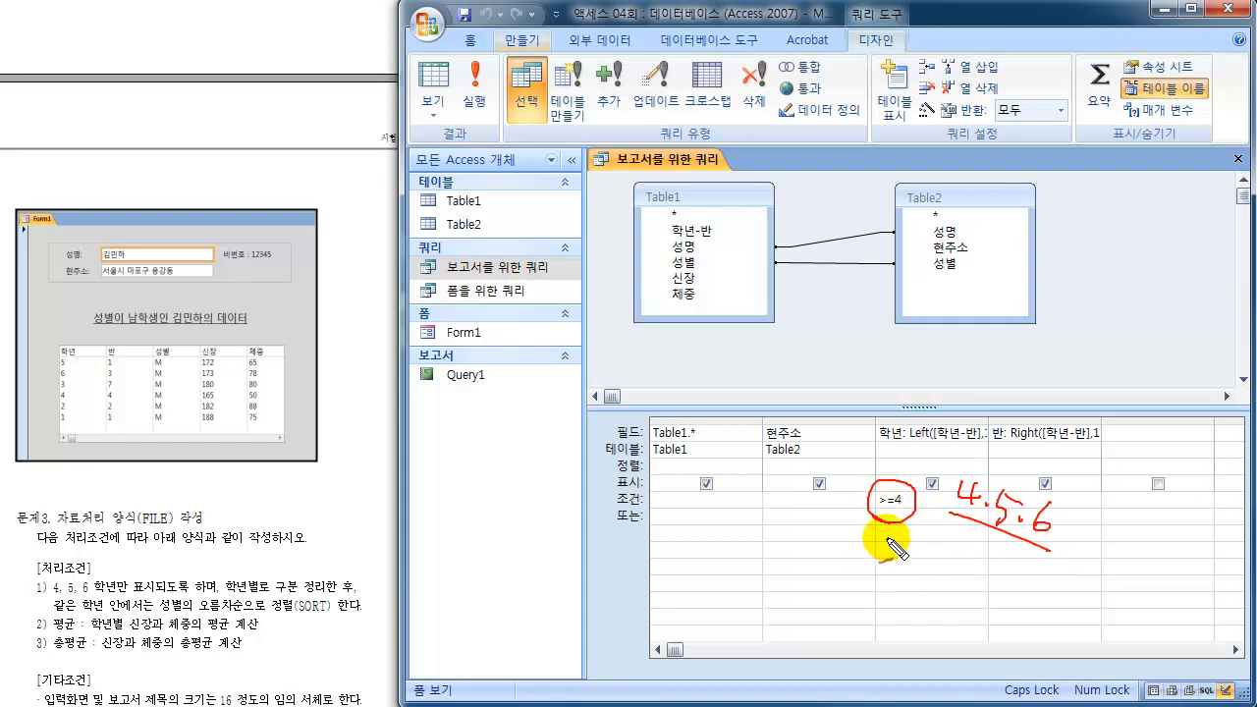
mouse_move(871, 541)
left_mouse_down()
mouse_move(878, 561)
mouse_move(912, 548)
mouse_move(902, 559)
left_mouse_up()
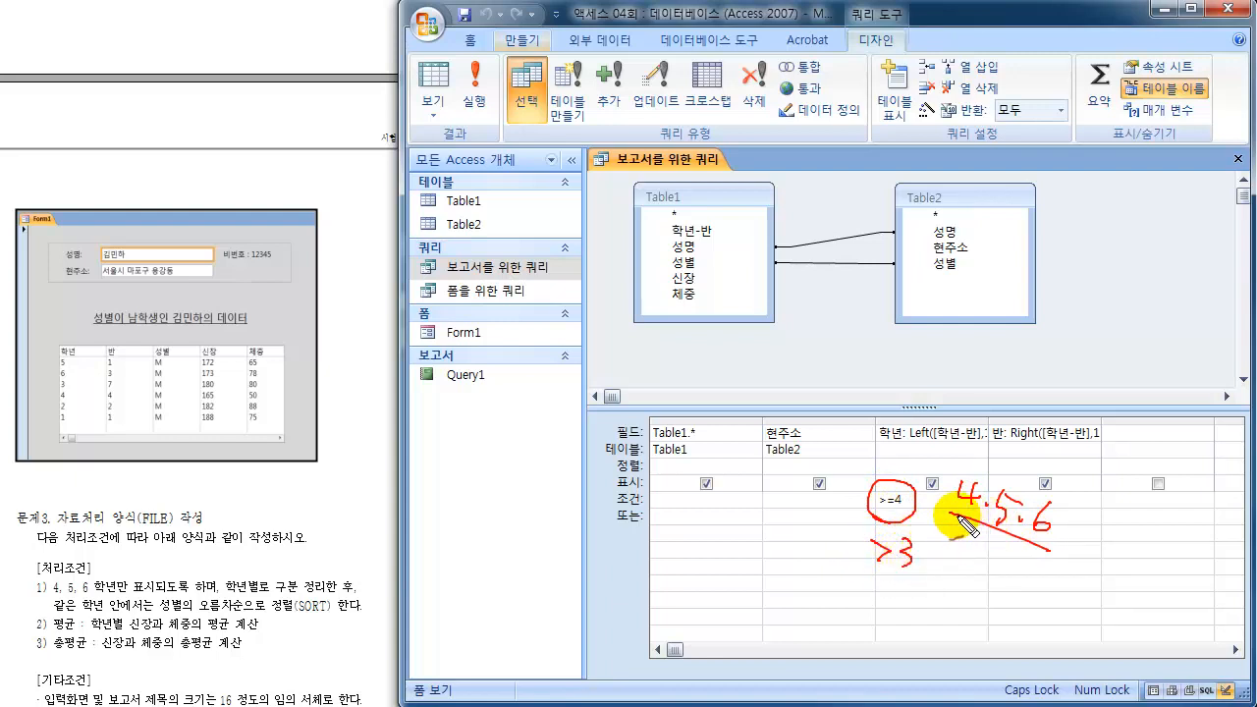
left_click_drag(949, 508, 1049, 550)
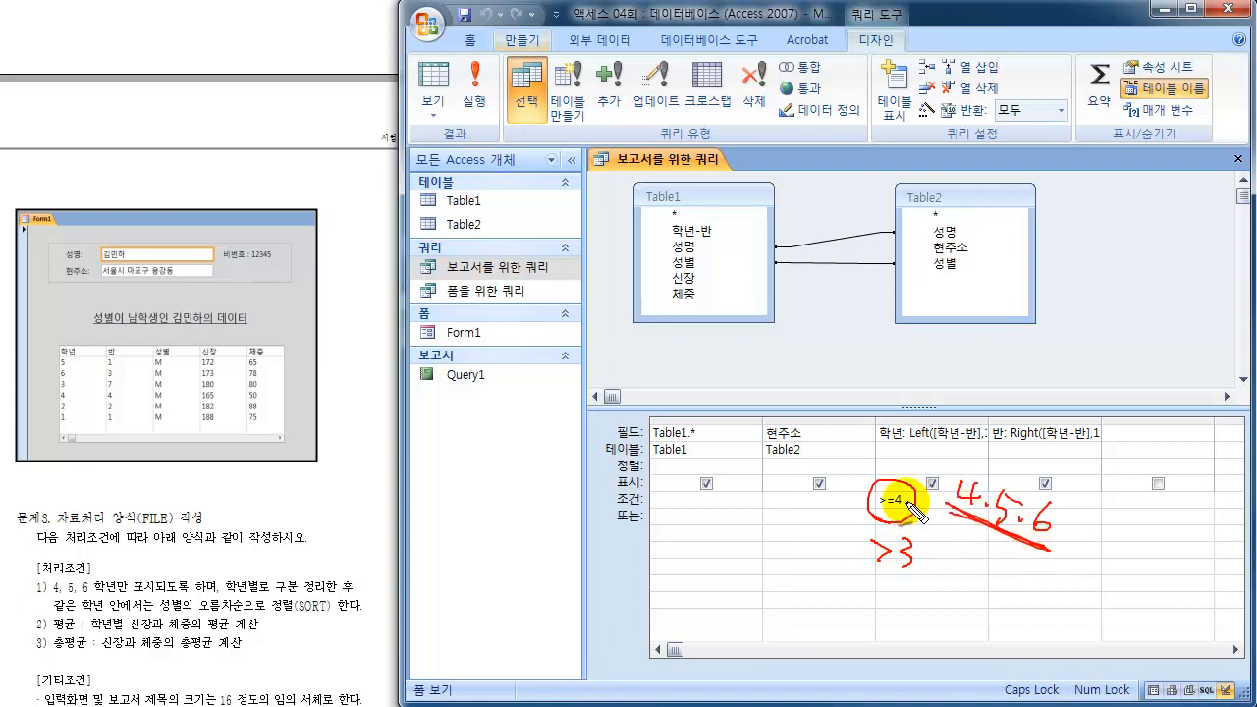
mouse_move(876, 500)
left_mouse_down()
mouse_move(923, 501)
mouse_move(868, 498)
left_mouse_up()
mouse_move(884, 548)
left_mouse_down()
mouse_move(884, 579)
mouse_move(871, 538)
left_mouse_up()
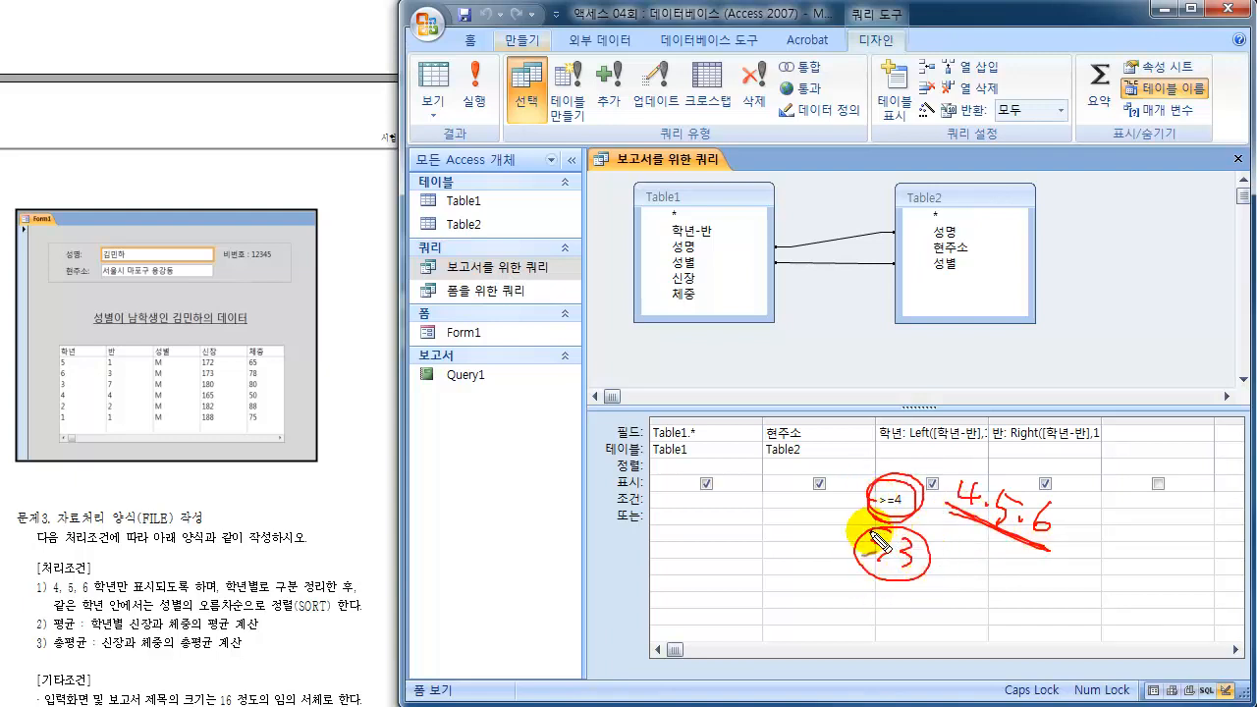
key("Escape")
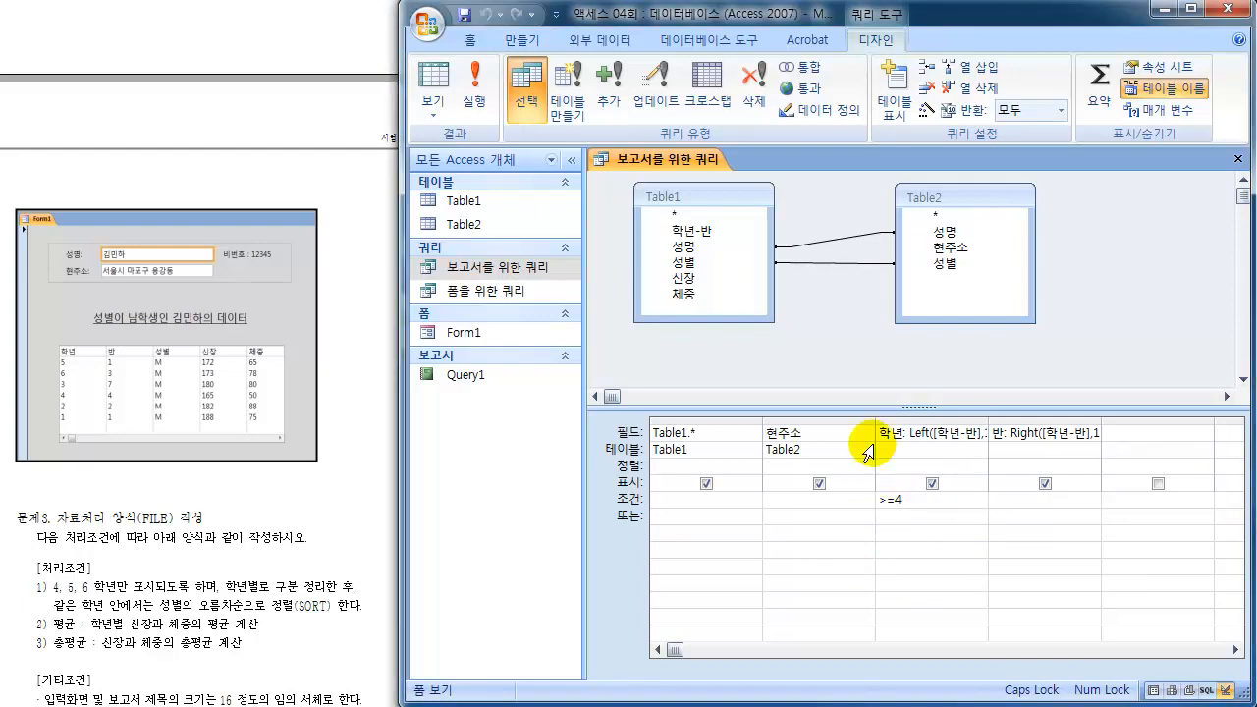
Step: Display the query's records, re-enter the 학년 criterion as >=4 without quotation marks, and check the 학년 column again
left_click(433, 78)
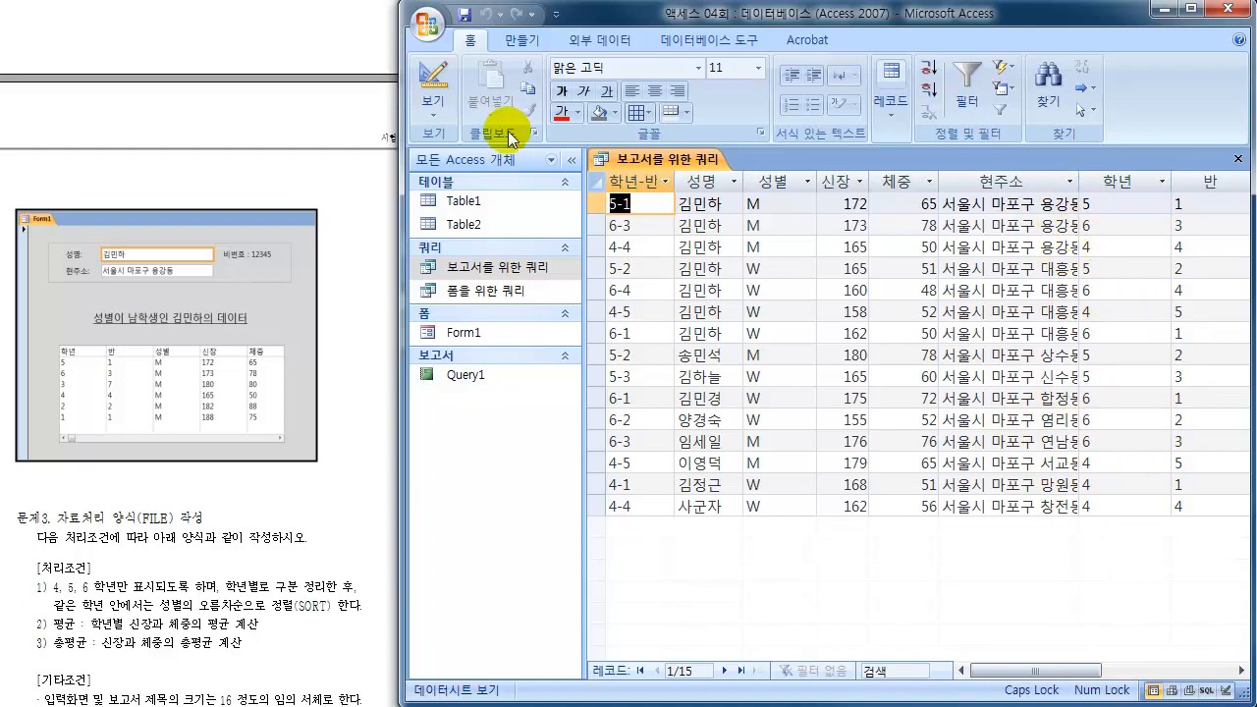
left_click(434, 76)
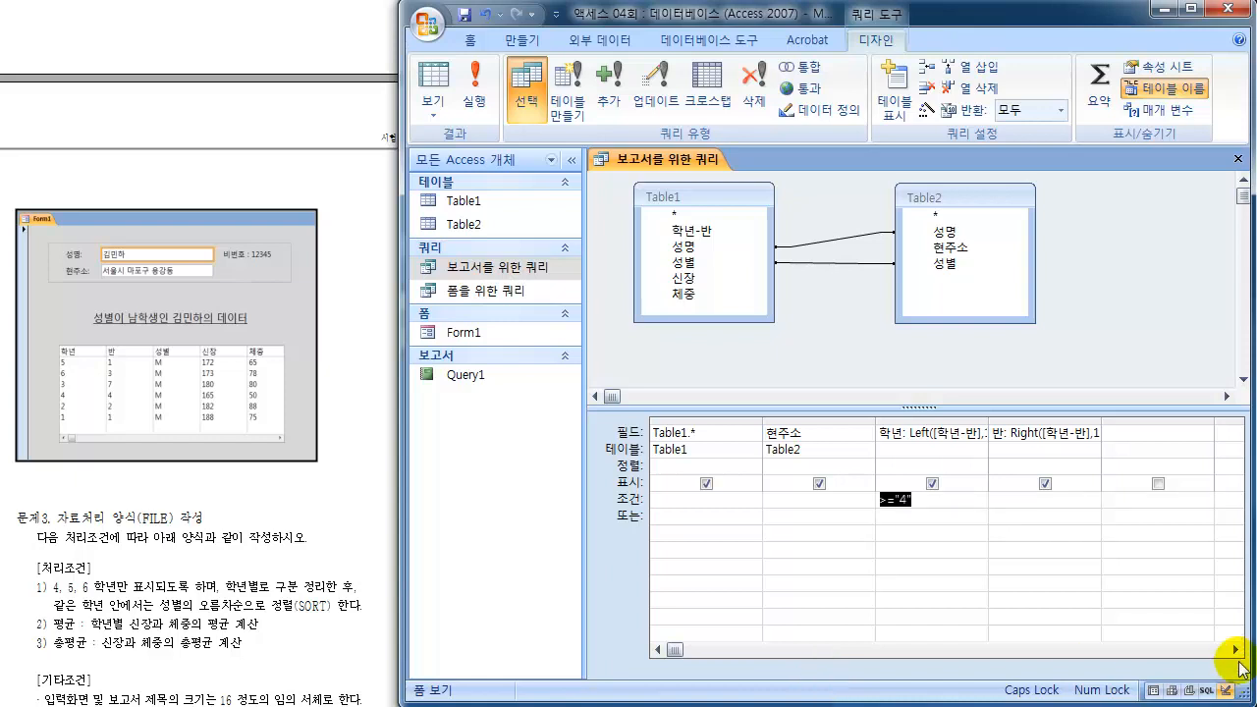
left_click(901, 501)
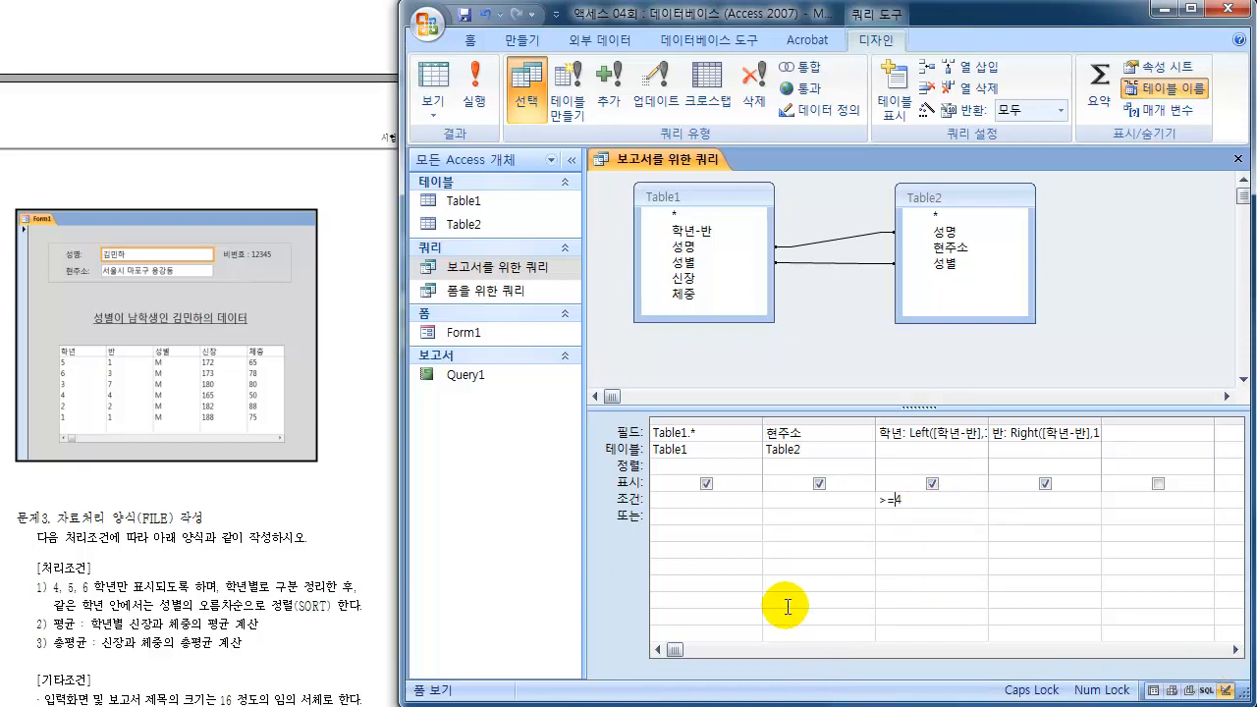
left_click(433, 87)
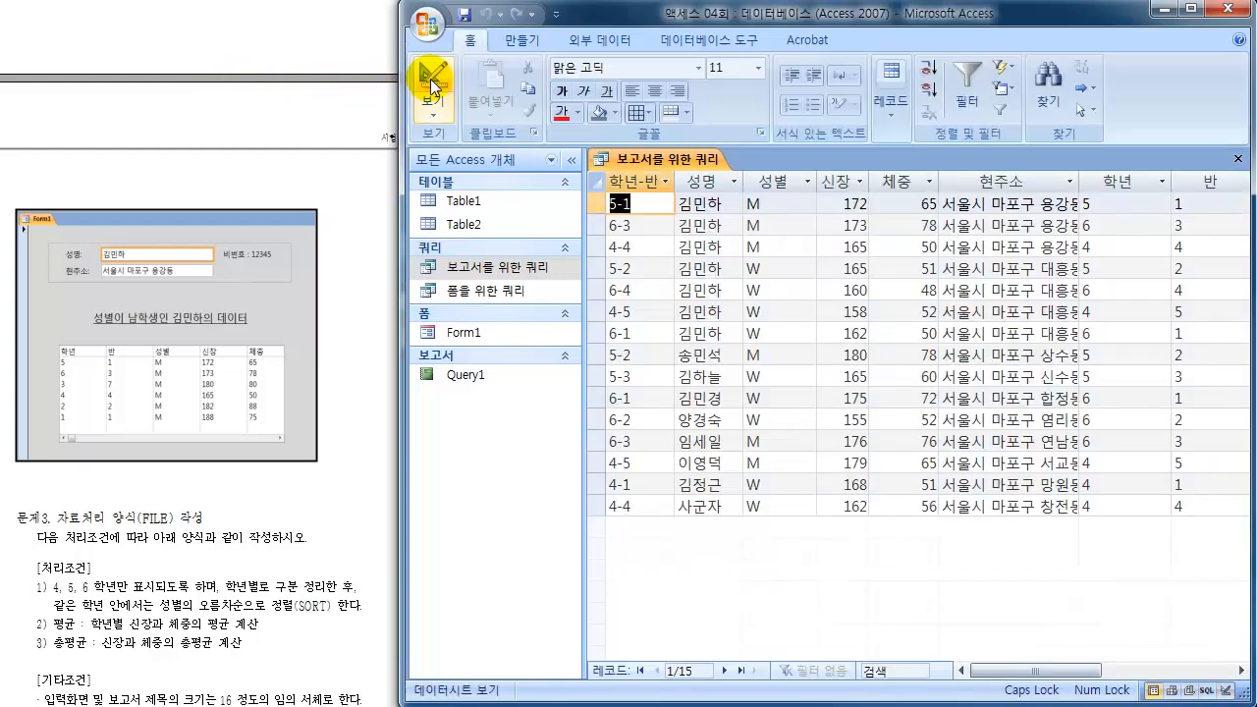
left_click(1124, 183)
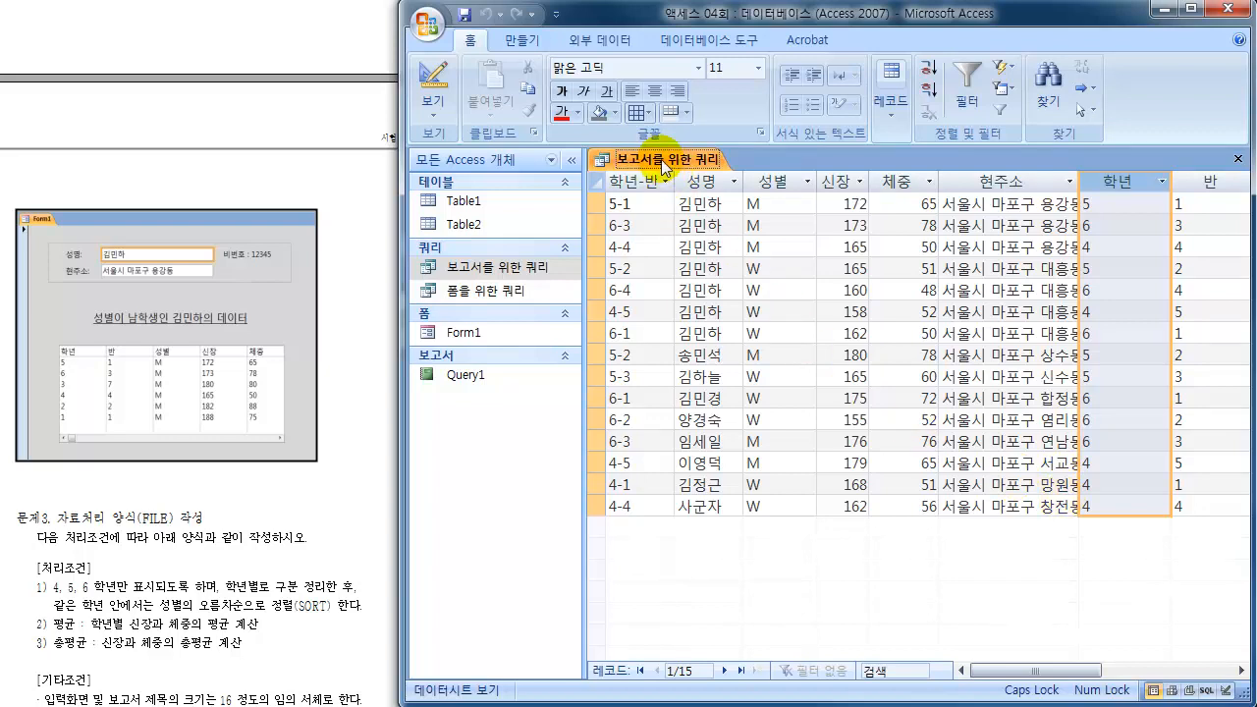
Step: Close the query 보고서를 위한 쿼리 and save its design changes
left_click(1238, 158)
left_click_drag(651, 331, 898, 282)
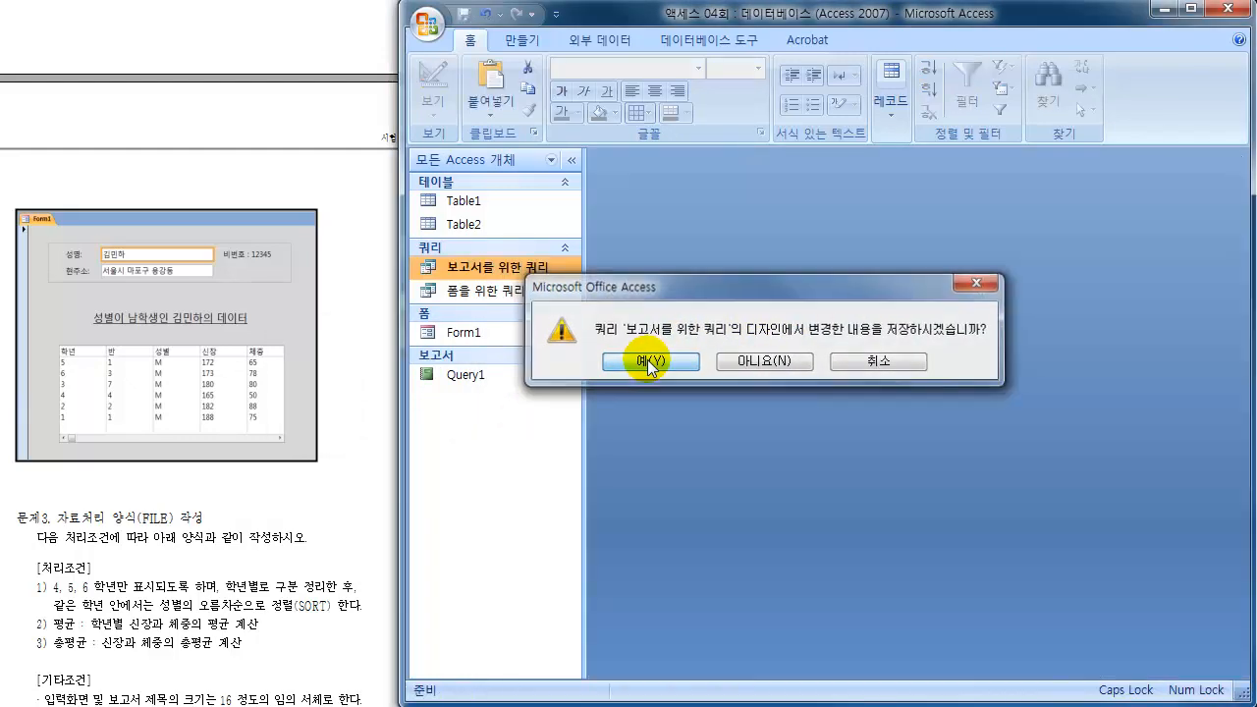
left_click(647, 361)
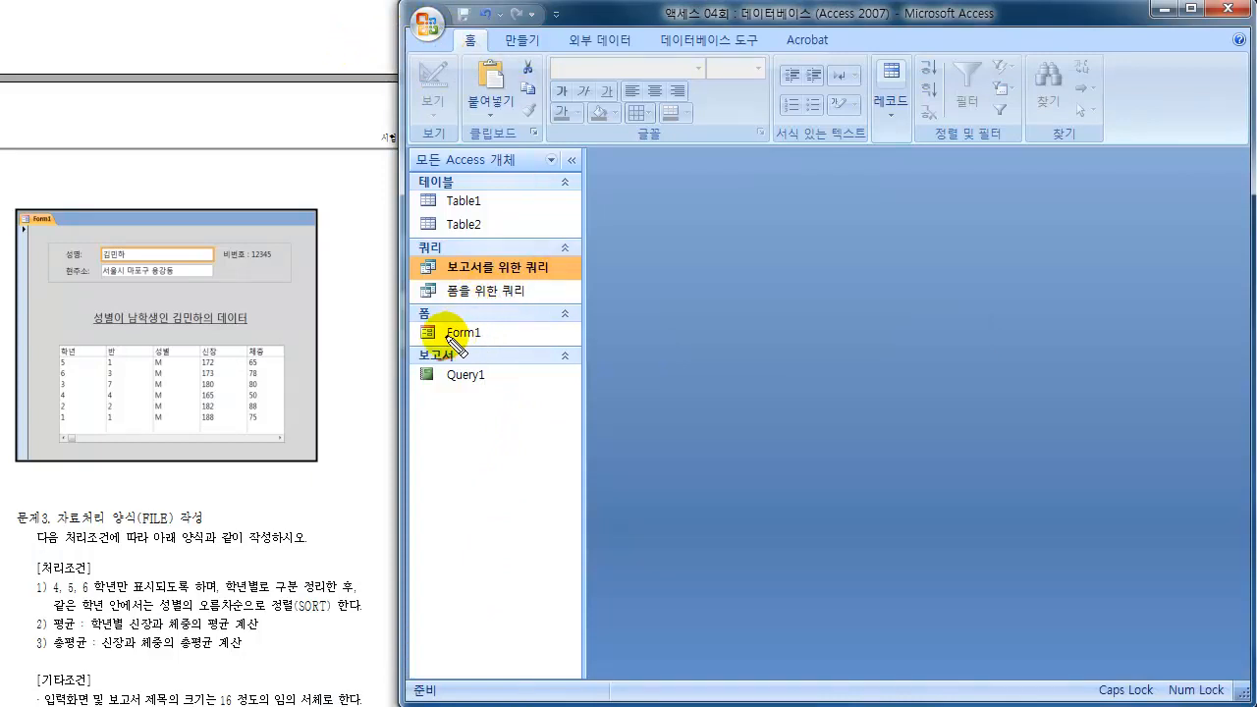
left_click_drag(445, 342, 470, 348)
left_click_drag(524, 292, 497, 337)
mouse_move(453, 265)
left_mouse_down()
mouse_move(499, 274)
mouse_move(465, 274)
mouse_move(526, 360)
mouse_move(500, 374)
mouse_move(508, 384)
left_mouse_up()
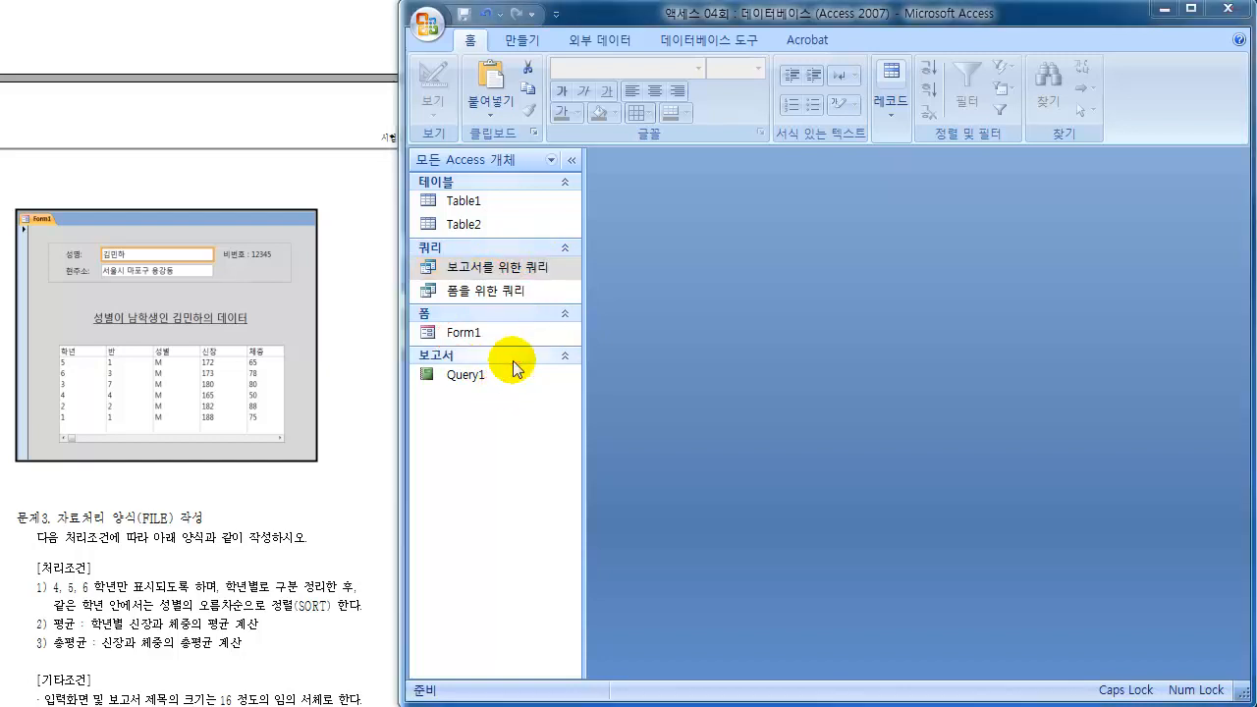
Step: Open the report Query1 and switch it to design view
left_click(469, 379)
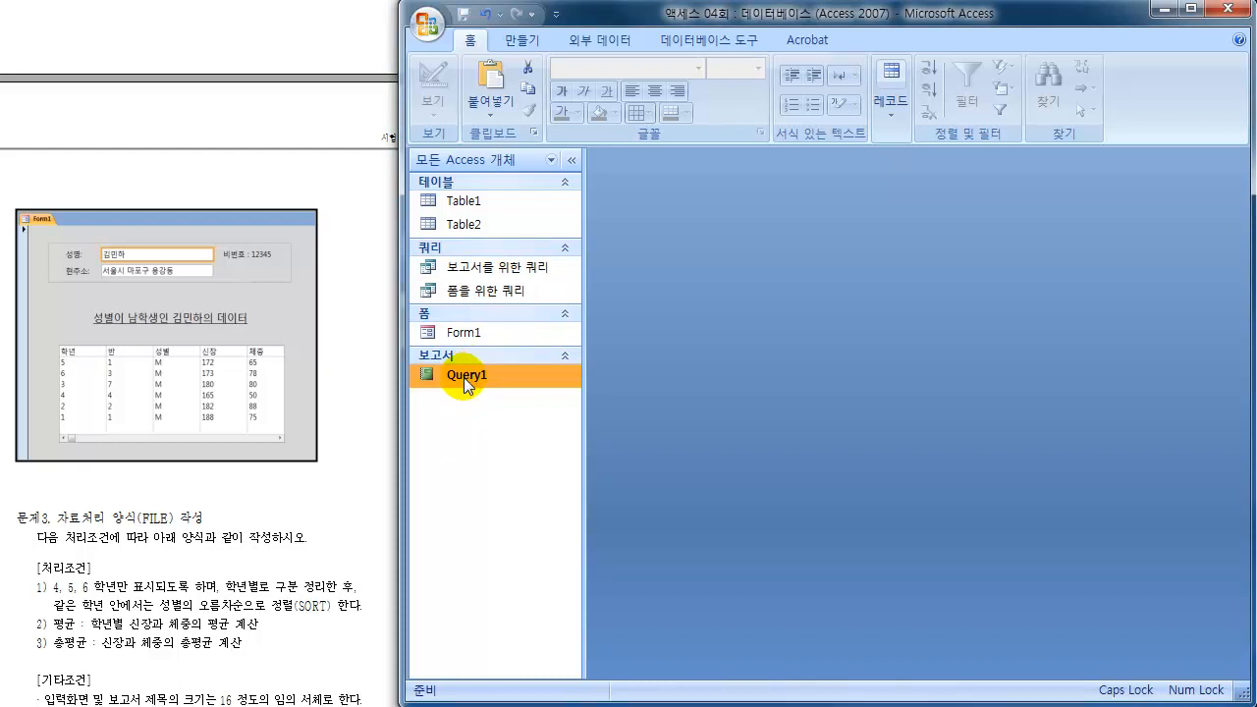
double_click(464, 377)
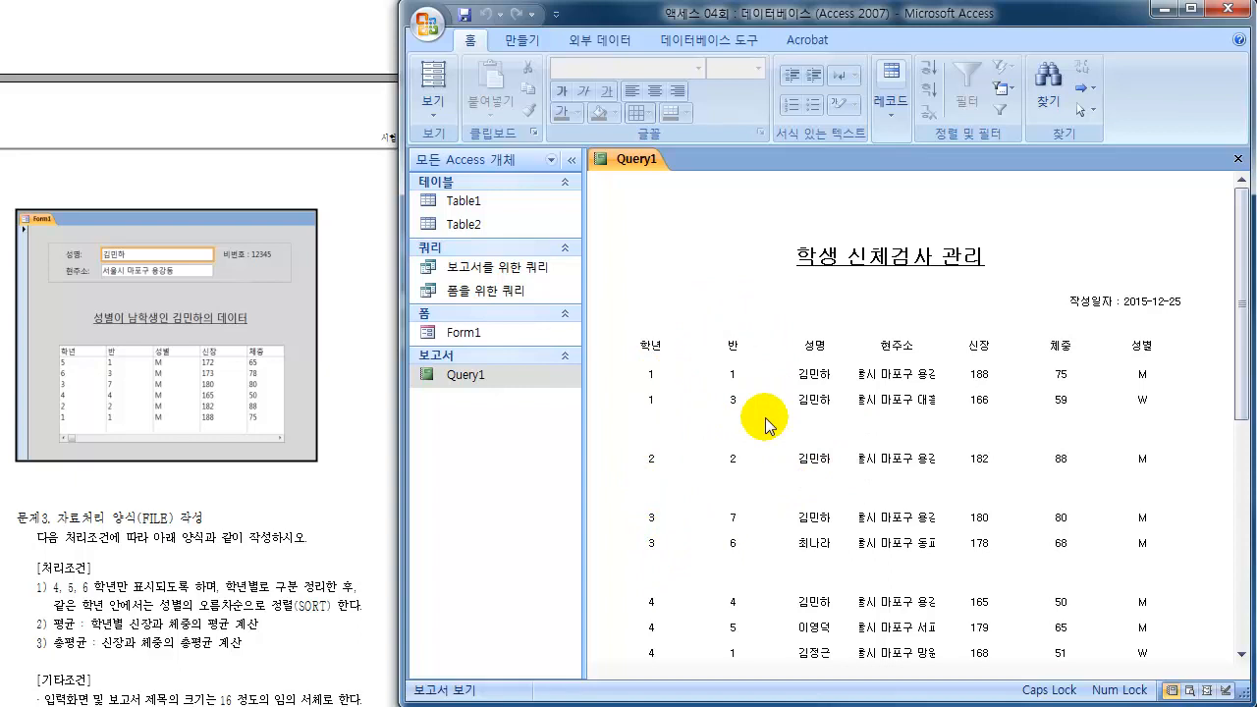
left_click(441, 110)
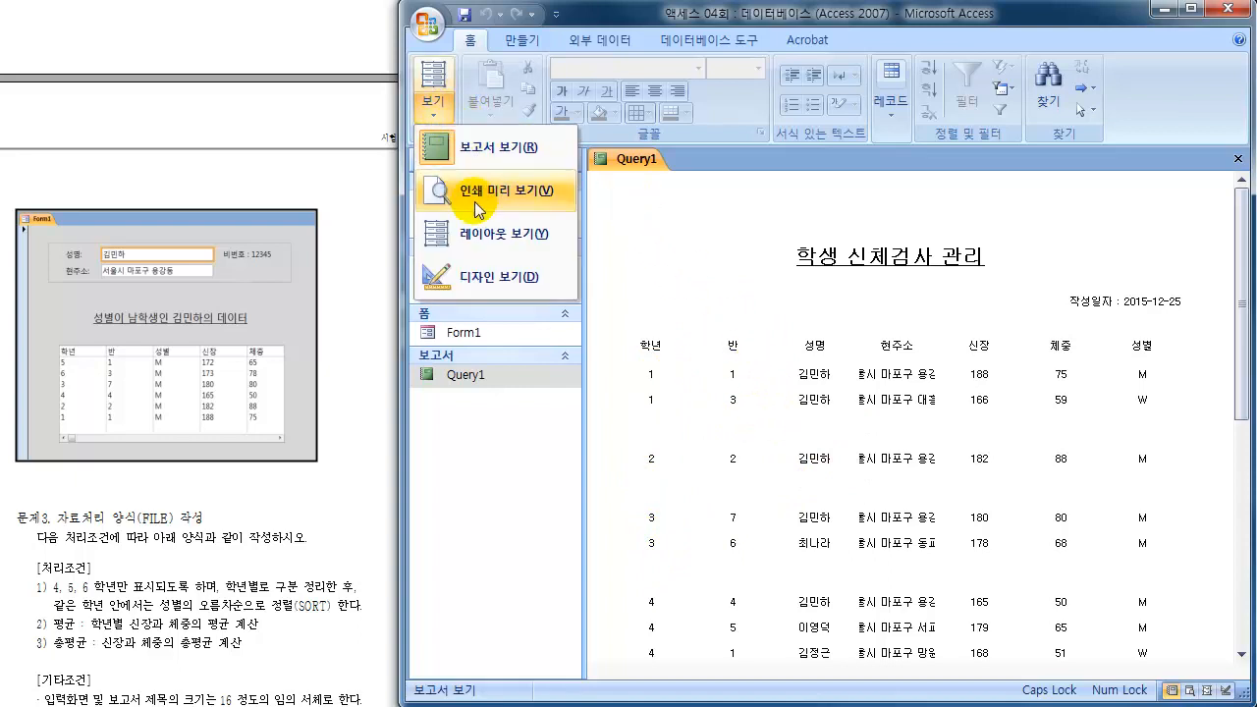
left_click(496, 276)
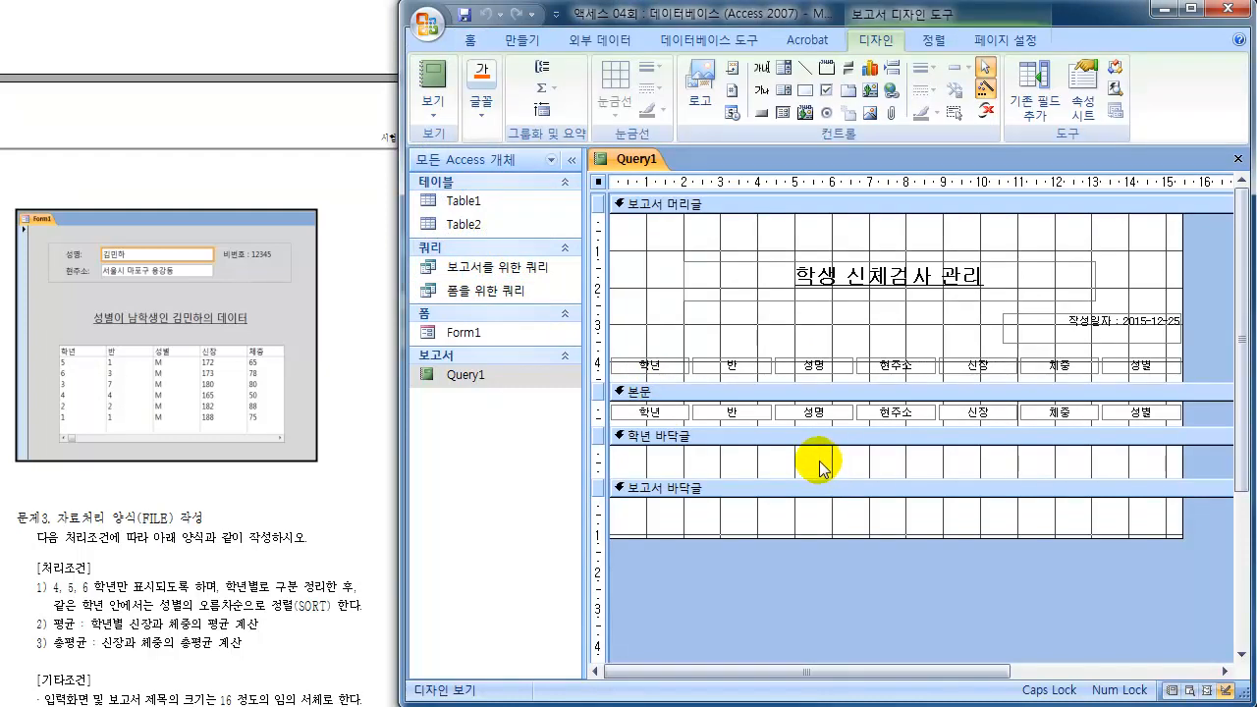
left_click(818, 469)
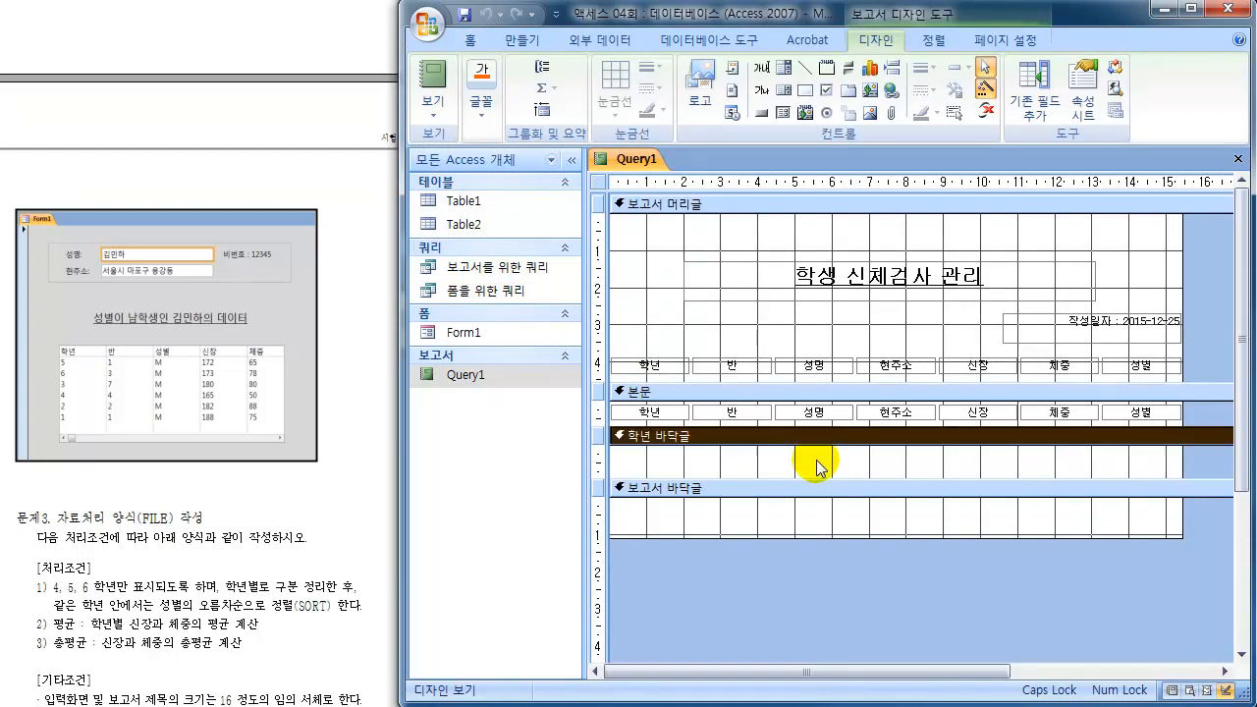
left_click(665, 417)
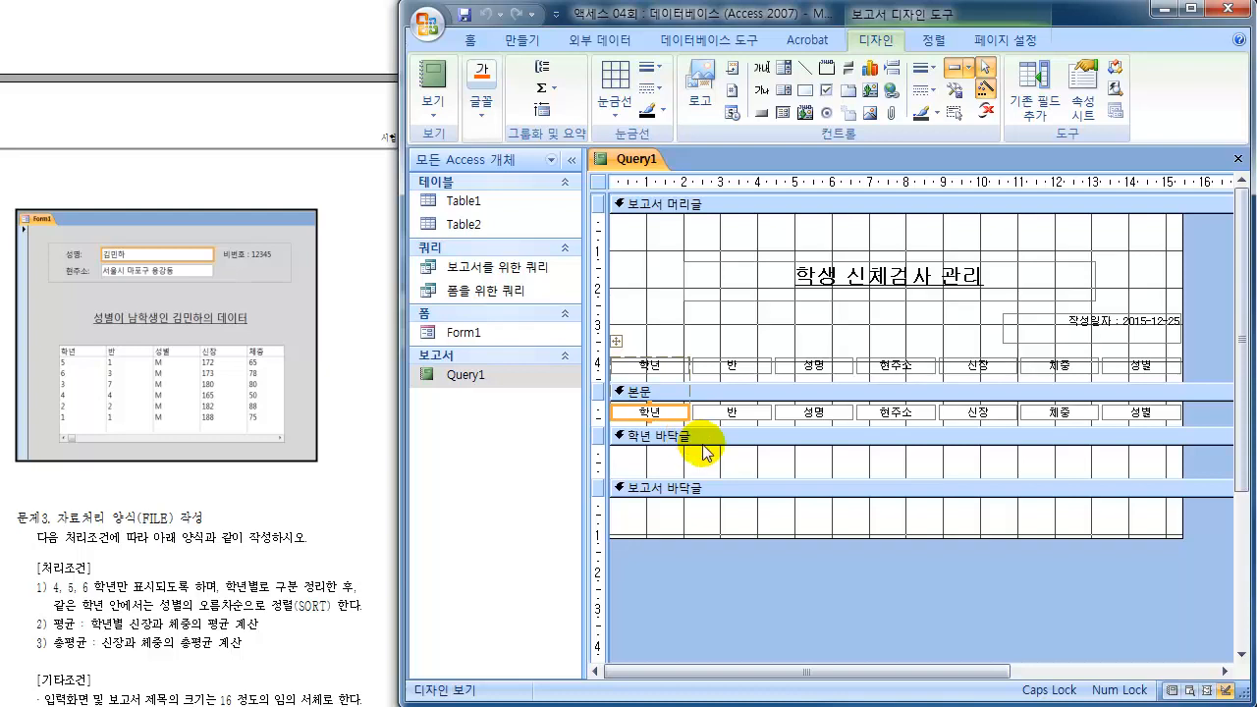
left_click(769, 460)
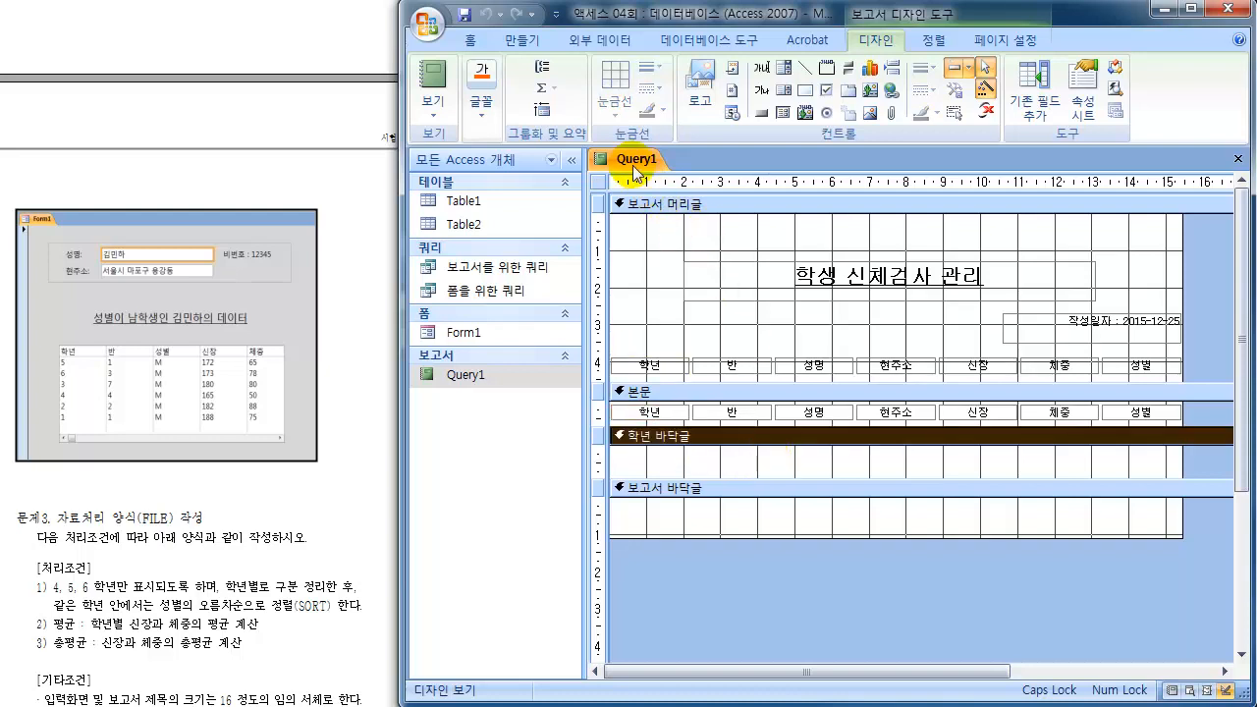
left_click(509, 272)
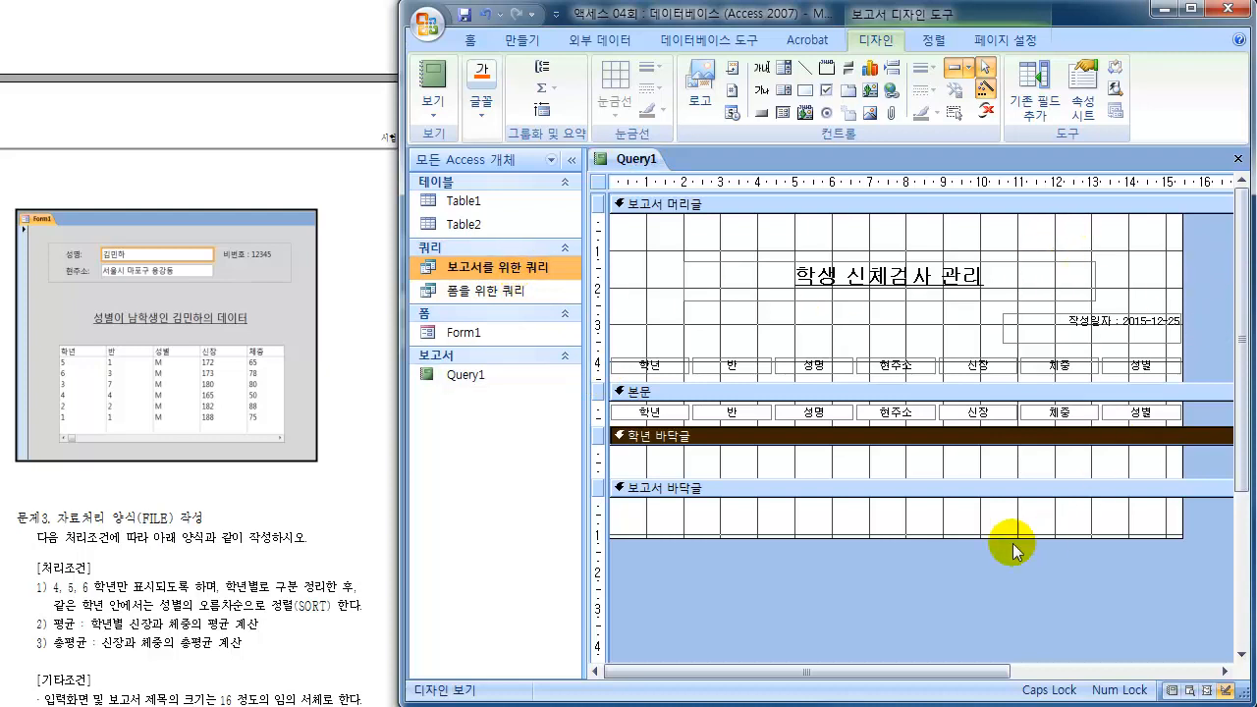
Step: Set the report's record source to 보고서를 위한 쿼리 and display the report to check its records
double_click(913, 576)
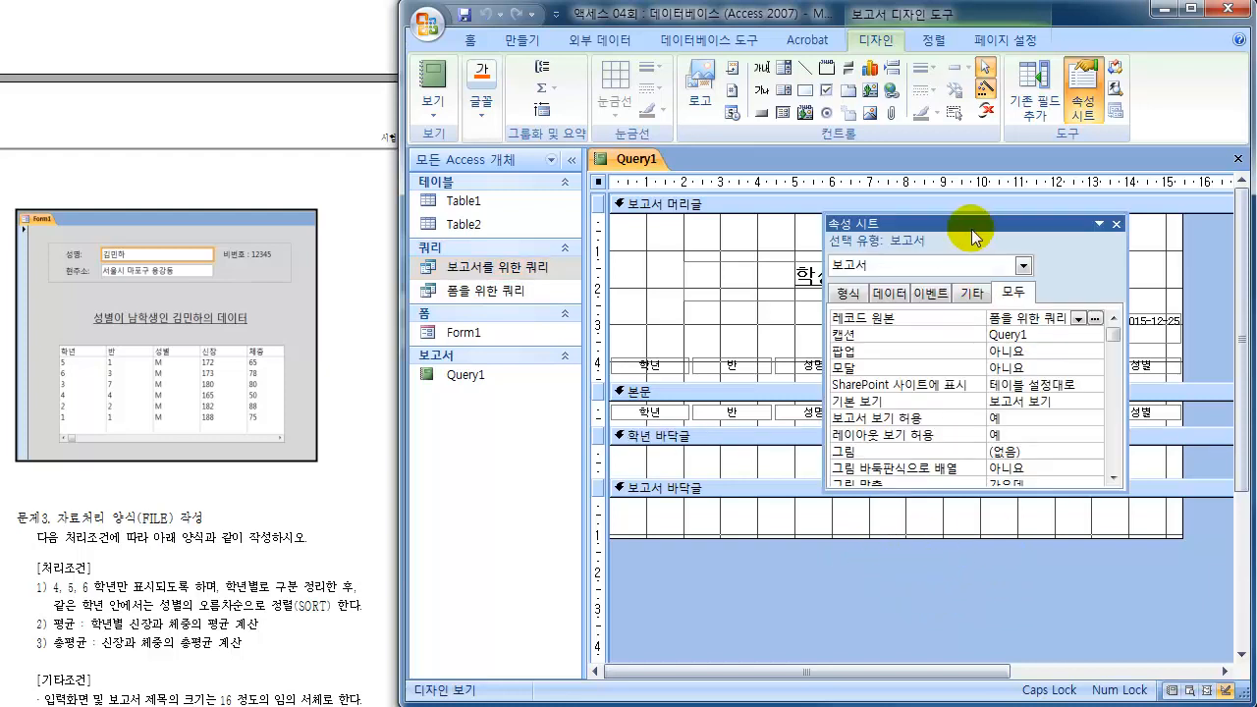
left_click_drag(957, 234, 872, 294)
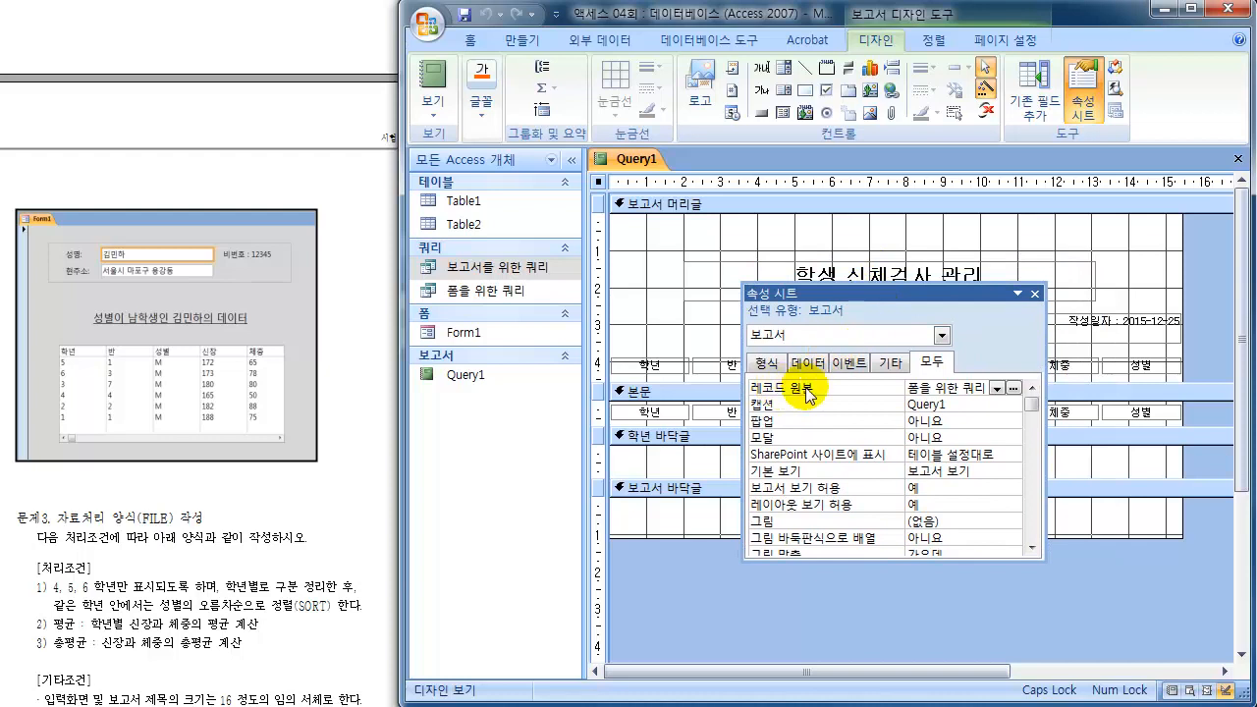
left_click(923, 388)
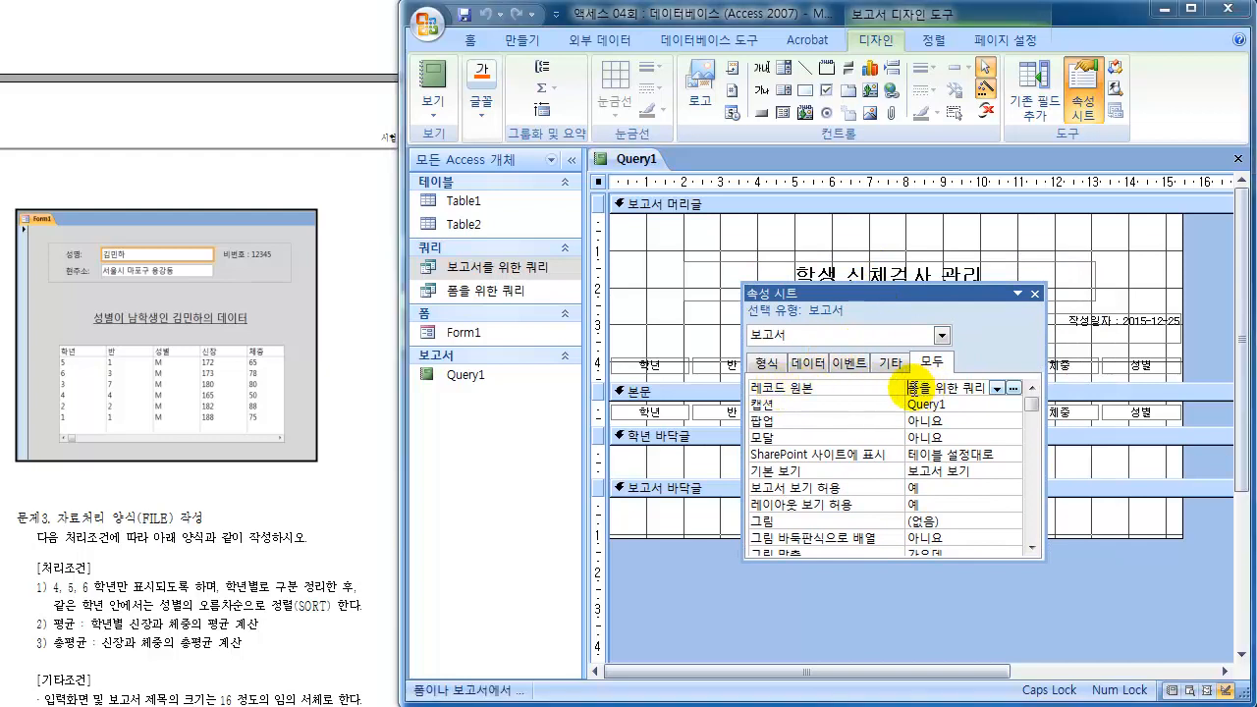
left_click_drag(908, 389, 977, 393)
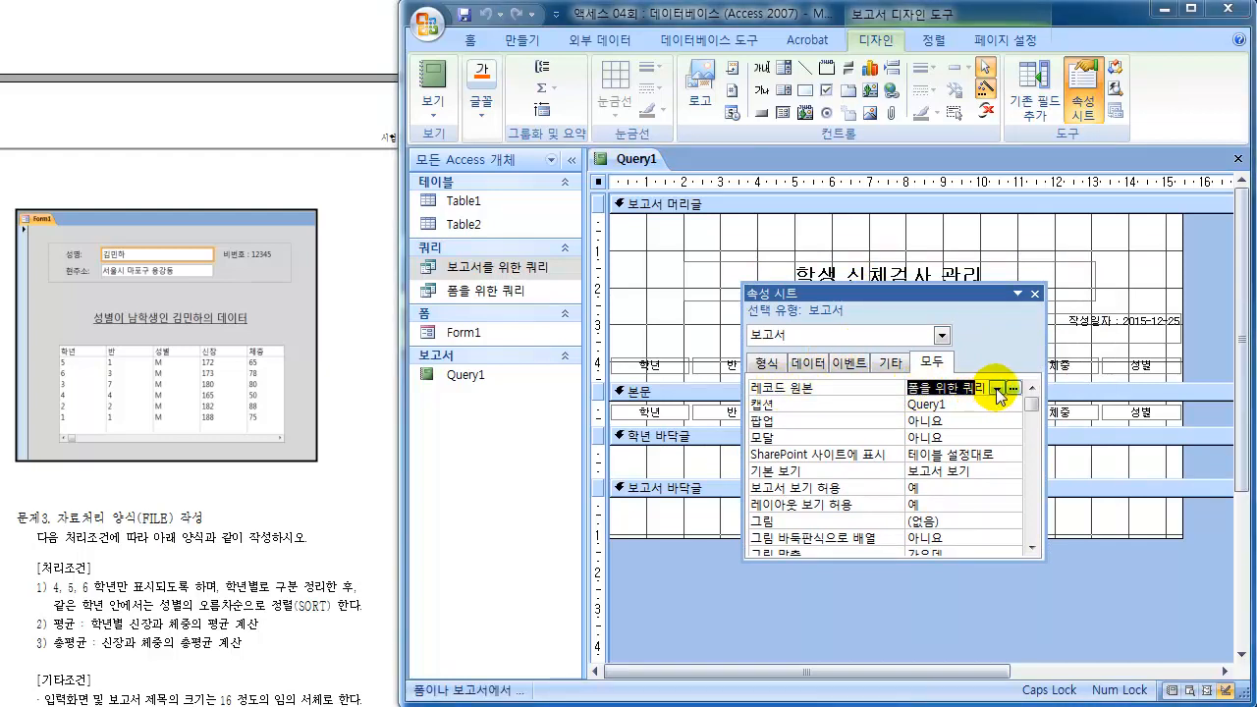
left_click(998, 389)
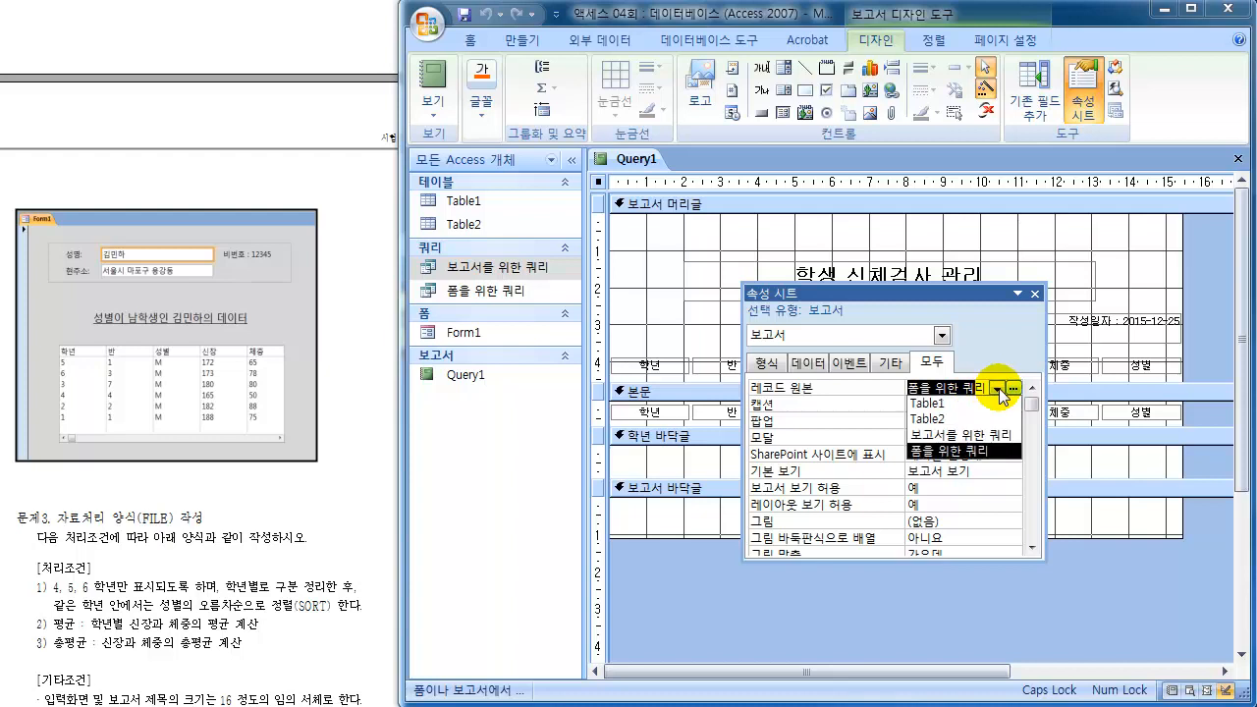
left_click(949, 435)
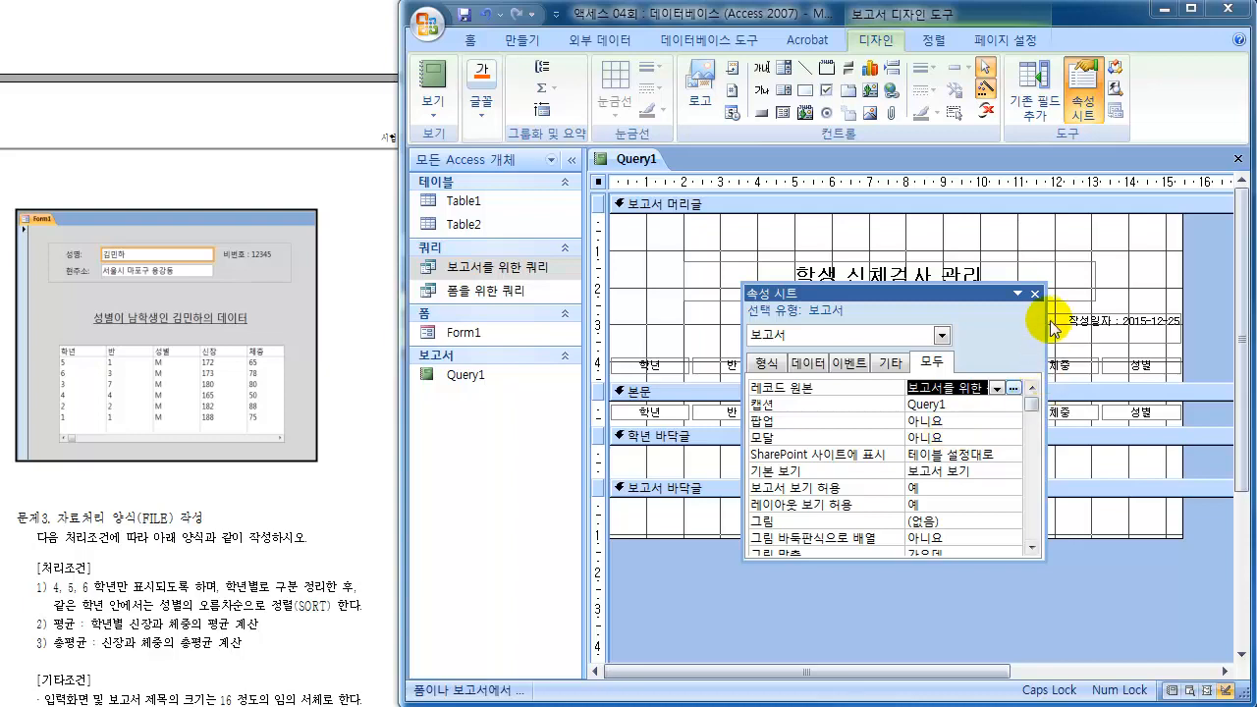
left_click(1034, 293)
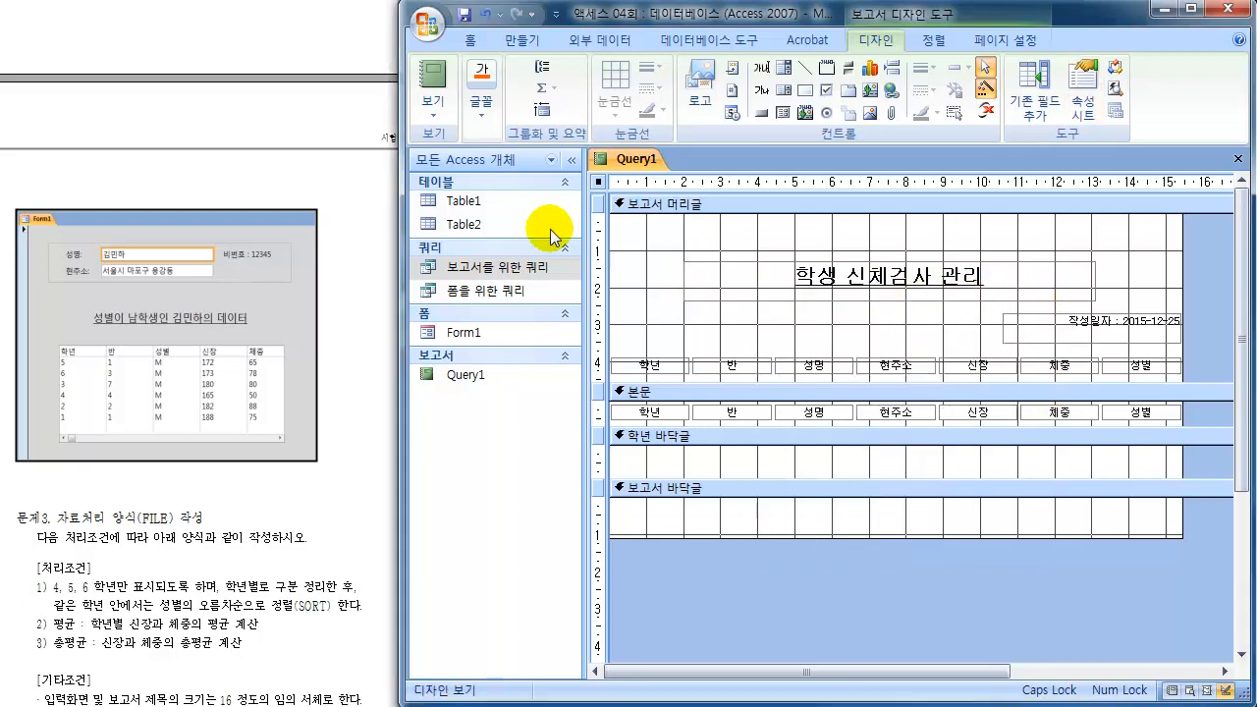
left_click(429, 83)
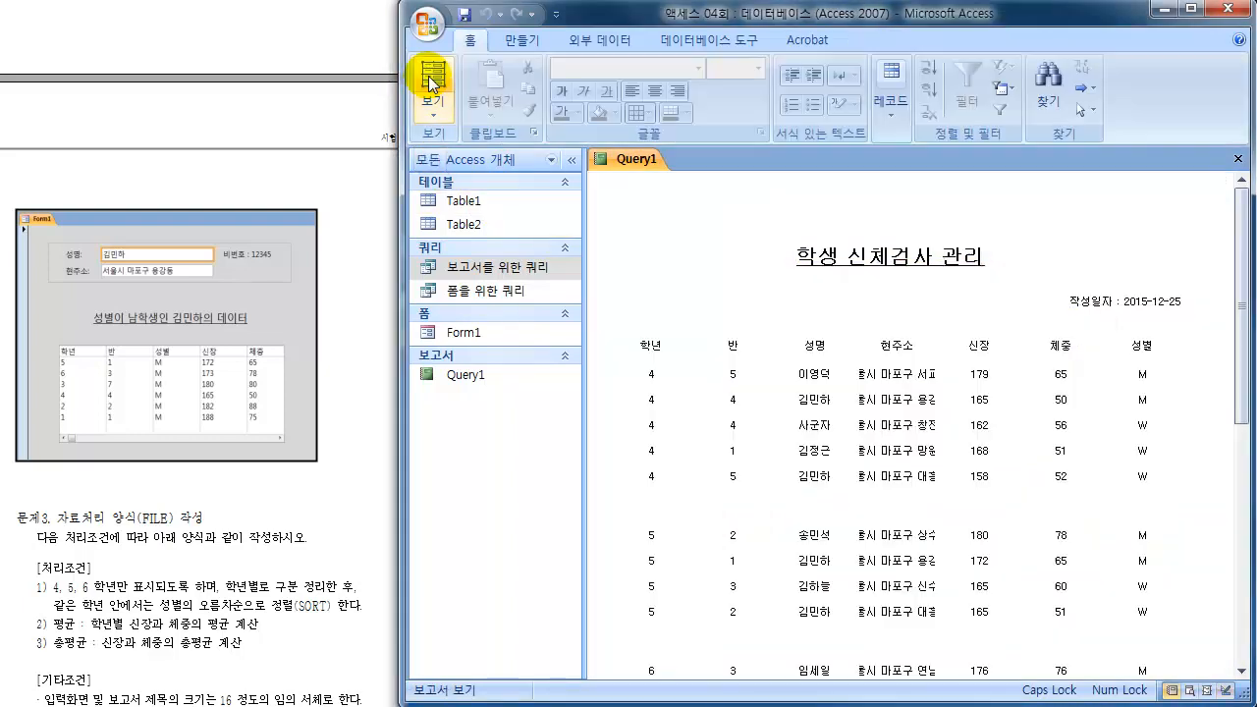
scroll(697, 440, "down", 5)
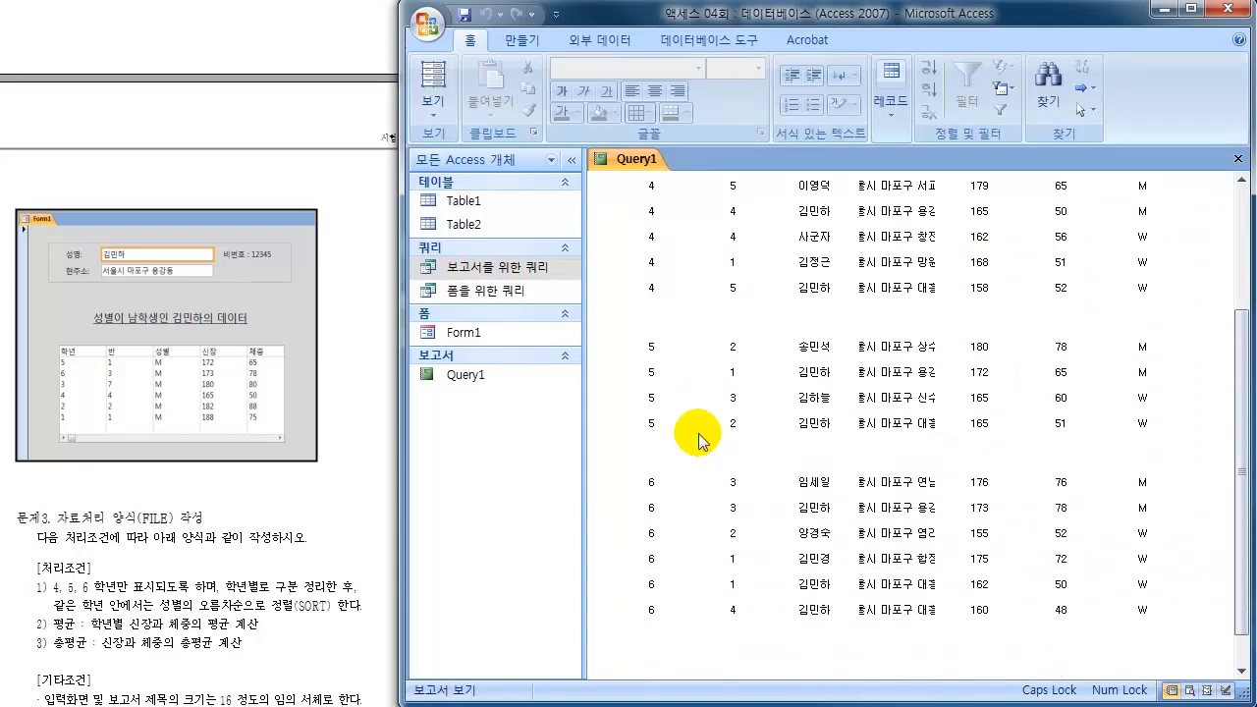
scroll(698, 440, "up", 5)
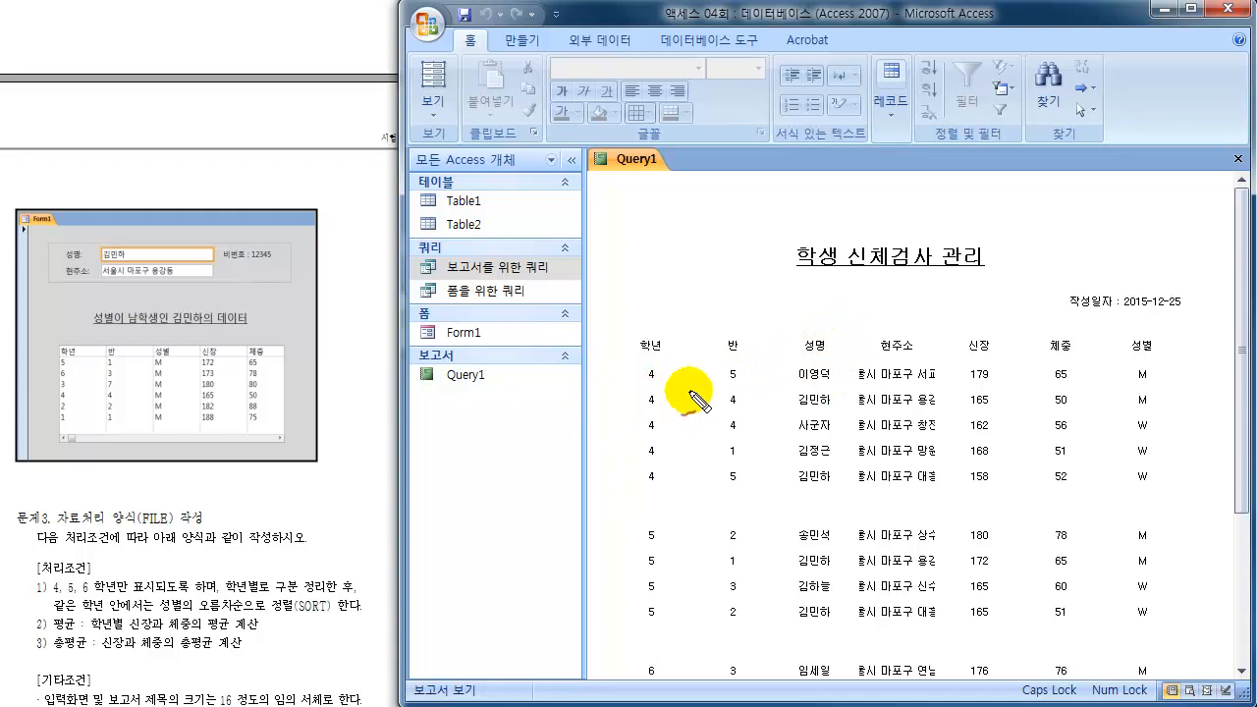
mouse_move(648, 371)
left_mouse_down()
mouse_move(614, 461)
mouse_move(692, 413)
mouse_move(651, 353)
mouse_move(658, 442)
mouse_move(638, 499)
mouse_move(659, 381)
mouse_move(637, 369)
mouse_move(621, 306)
mouse_move(676, 292)
mouse_move(651, 282)
mouse_move(718, 288)
mouse_move(723, 308)
mouse_move(739, 295)
mouse_move(756, 302)
left_mouse_up()
left_click_drag(772, 280, 766, 309)
mouse_move(693, 318)
left_mouse_down()
mouse_move(752, 314)
mouse_move(744, 322)
left_mouse_up()
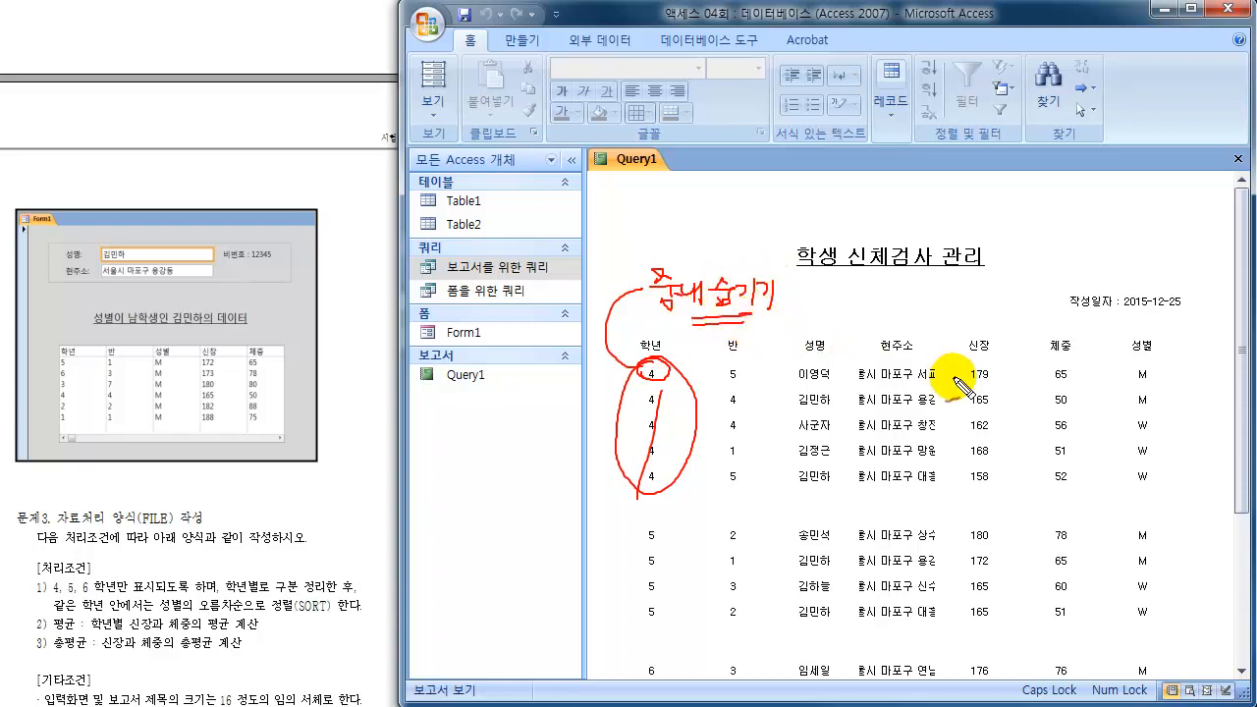
mouse_move(917, 344)
left_mouse_down()
mouse_move(911, 332)
mouse_move(882, 339)
mouse_move(932, 384)
left_mouse_up()
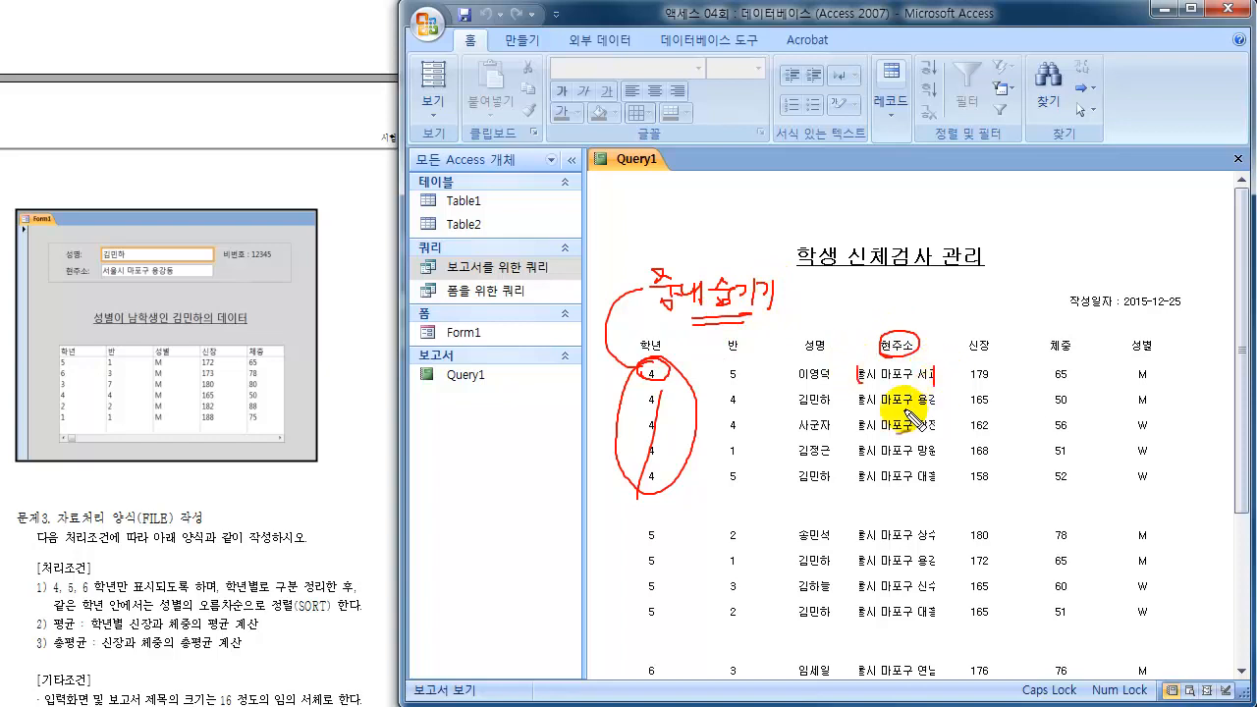
left_click_drag(761, 365, 761, 390)
mouse_move(705, 358)
left_mouse_down()
mouse_move(706, 390)
mouse_move(719, 359)
mouse_move(732, 365)
left_mouse_up()
left_click_drag(968, 359, 1150, 361)
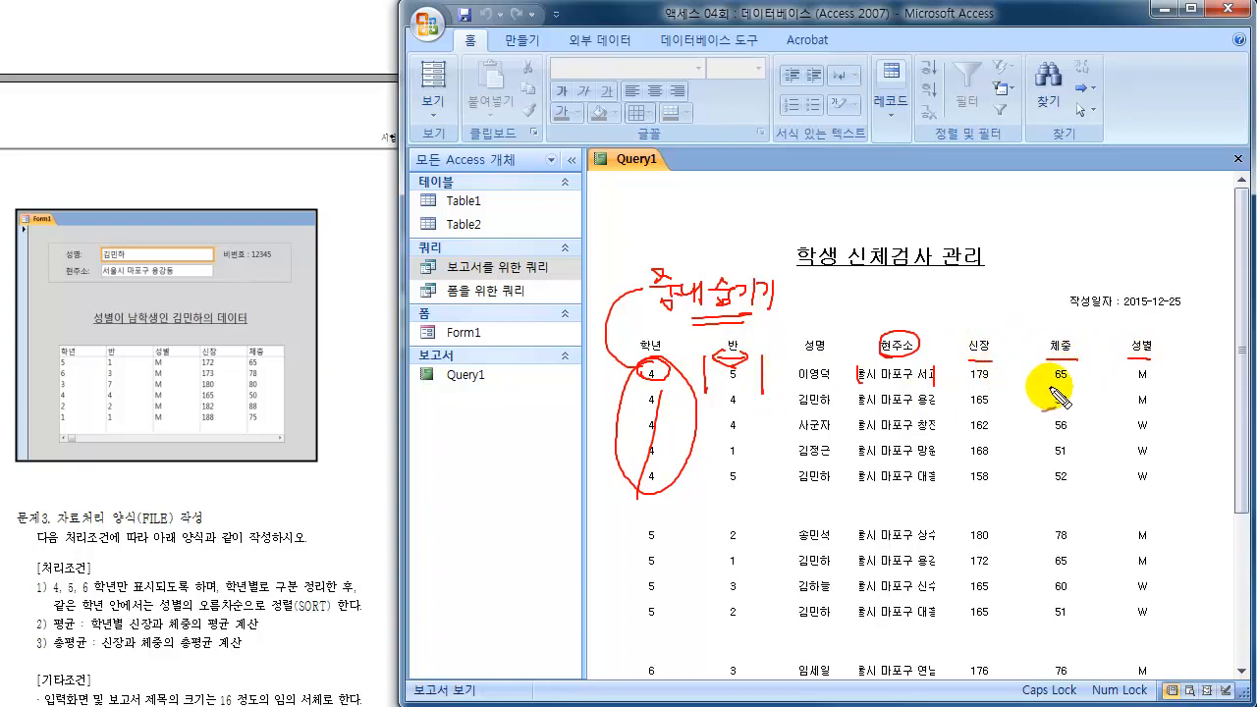
mouse_move(903, 360)
left_mouse_down()
mouse_move(922, 315)
mouse_move(864, 324)
left_mouse_up()
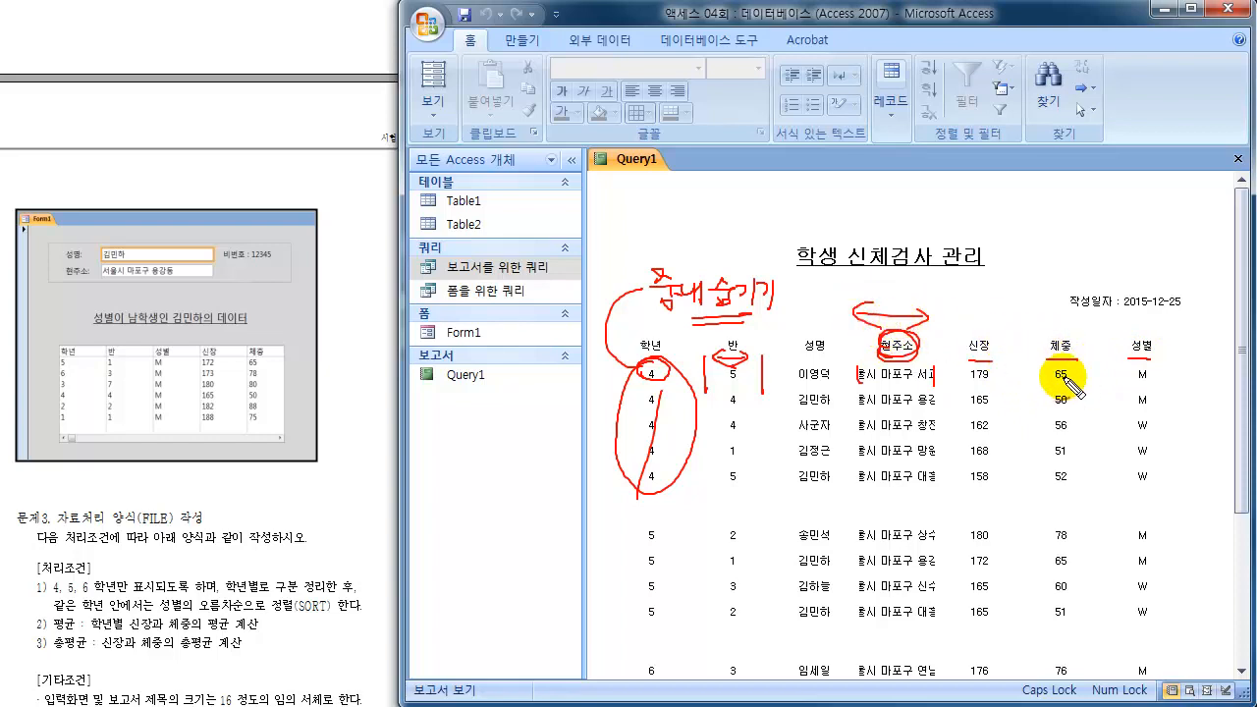
mouse_move(854, 483)
left_mouse_down()
mouse_move(819, 478)
mouse_move(828, 497)
left_mouse_up()
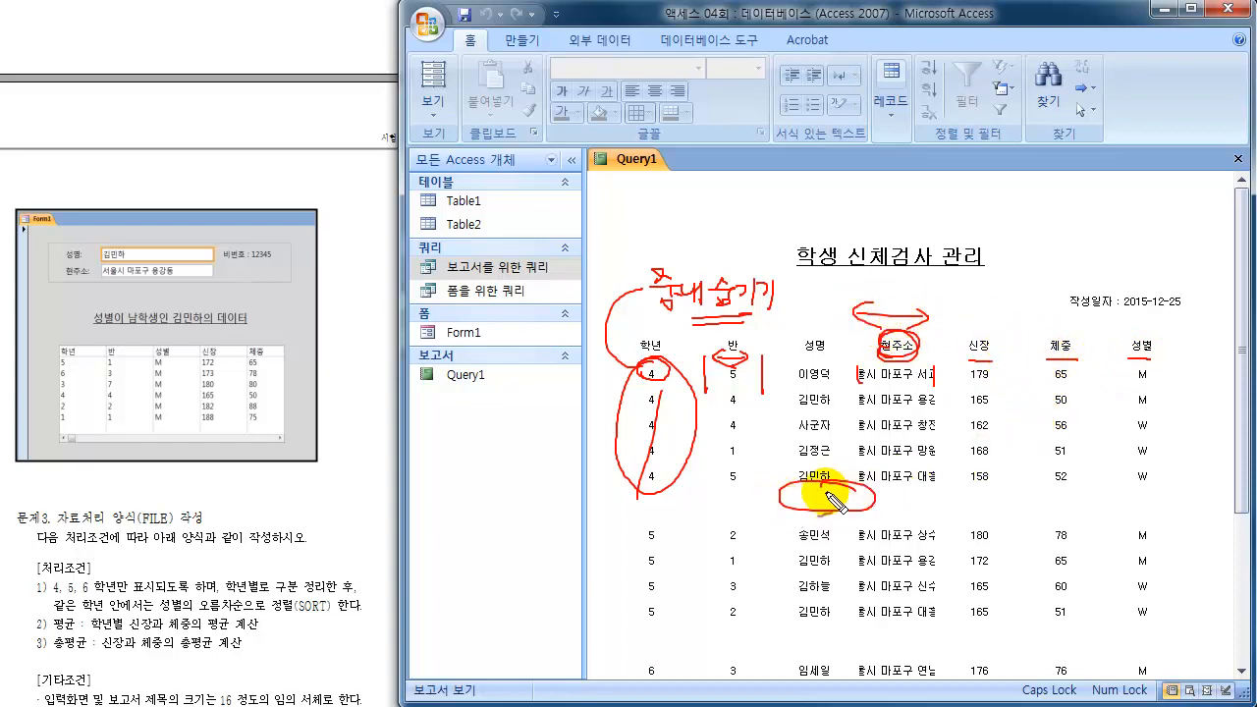
mouse_move(1002, 498)
left_mouse_down()
mouse_move(1048, 491)
mouse_move(1071, 509)
left_mouse_up()
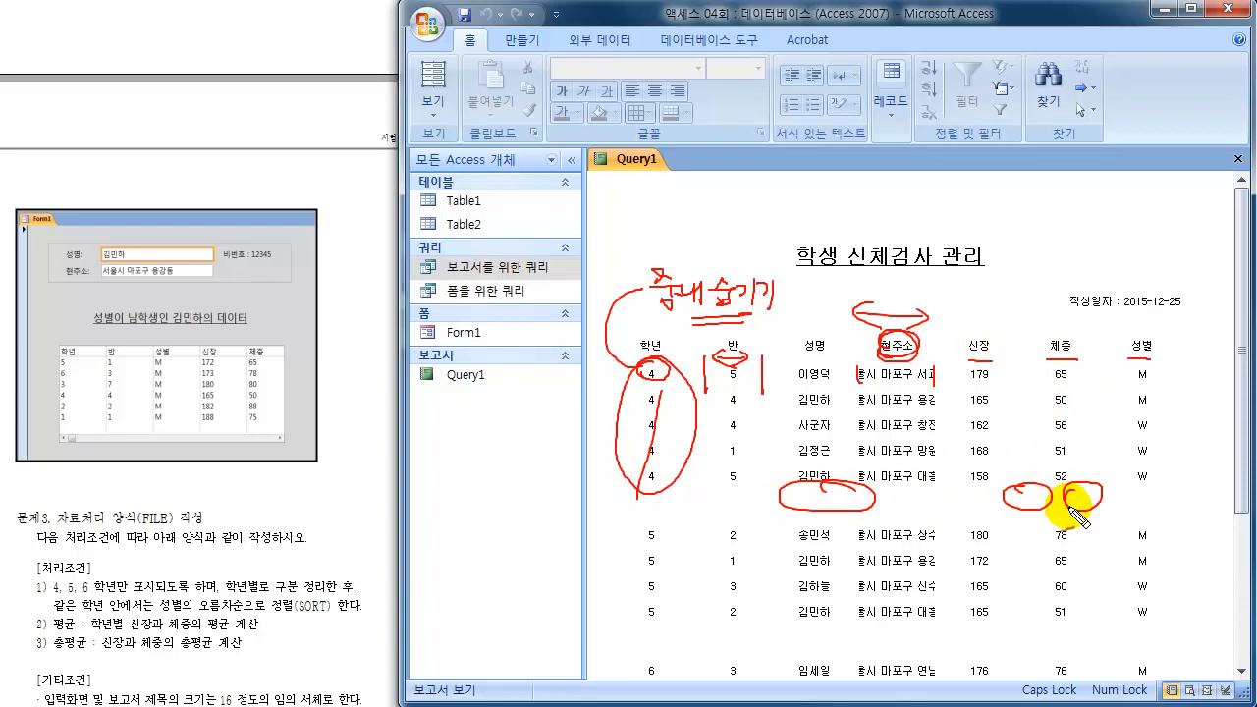
key("Escape")
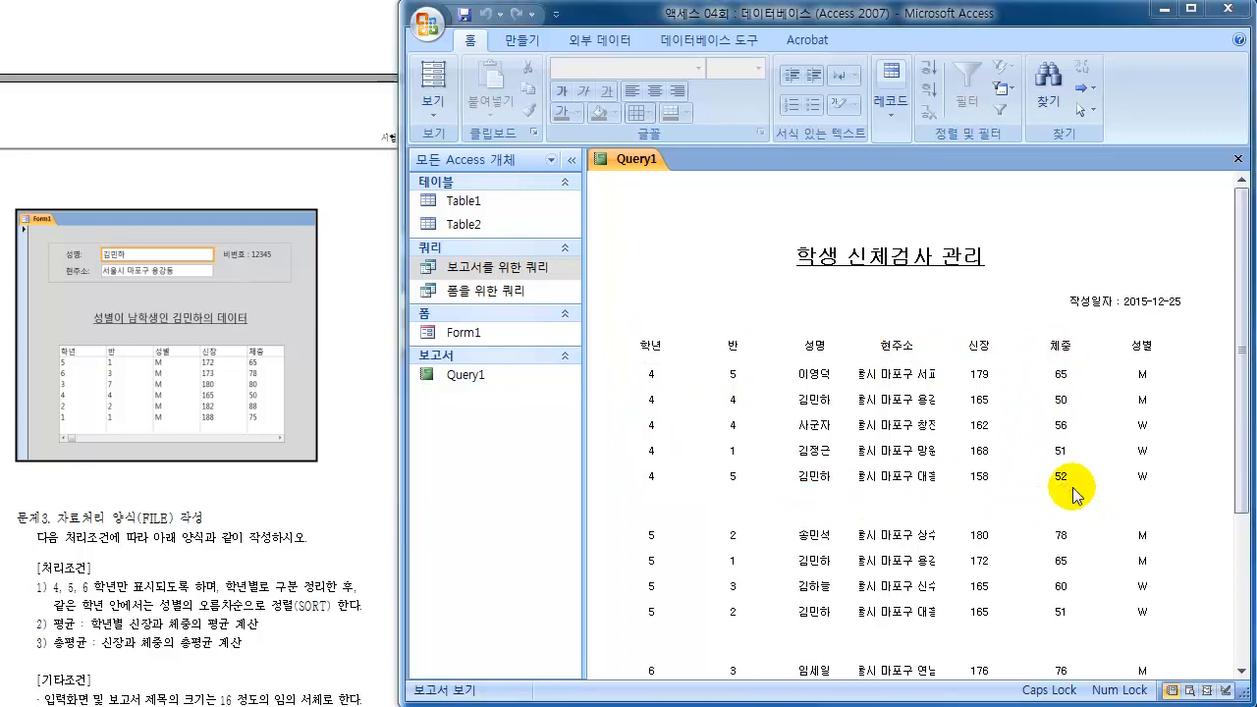
Step: Return the report to design view and bring up the required 학생 신체검사 관리 layout in the problem sheet
left_click(433, 104)
left_click(479, 276)
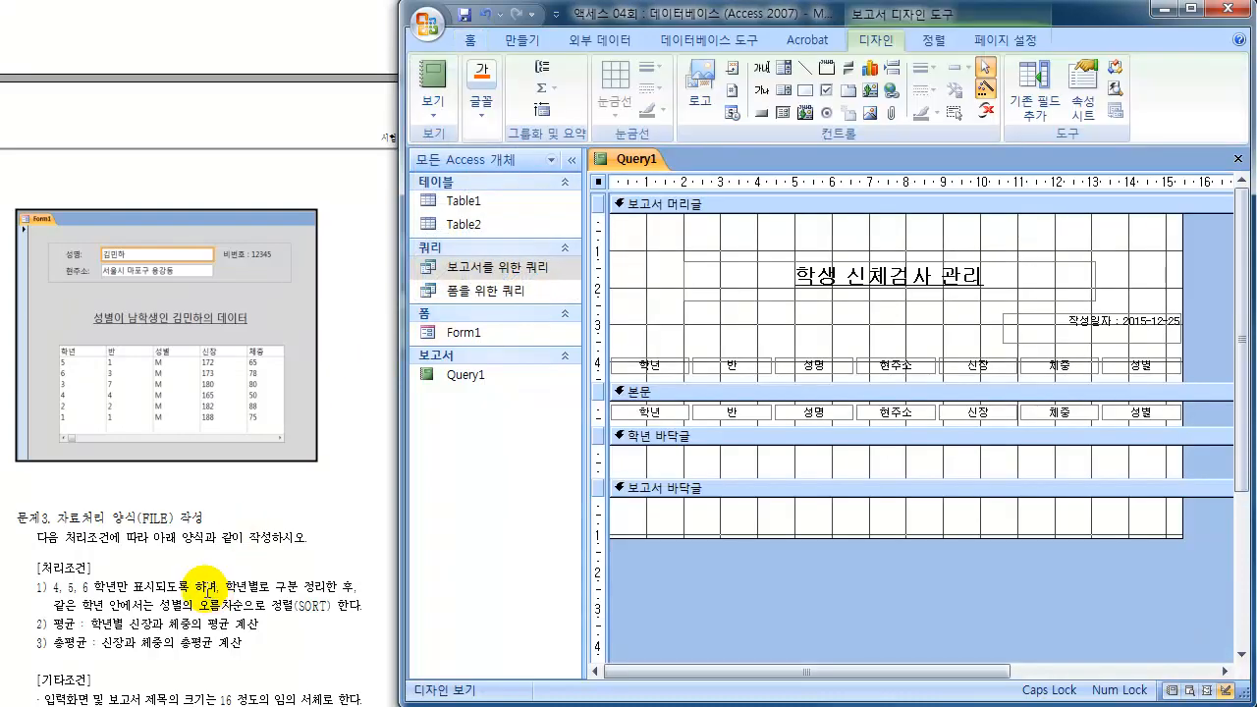
scroll(192, 579, "down", 8)
scroll(195, 580, "down", 5)
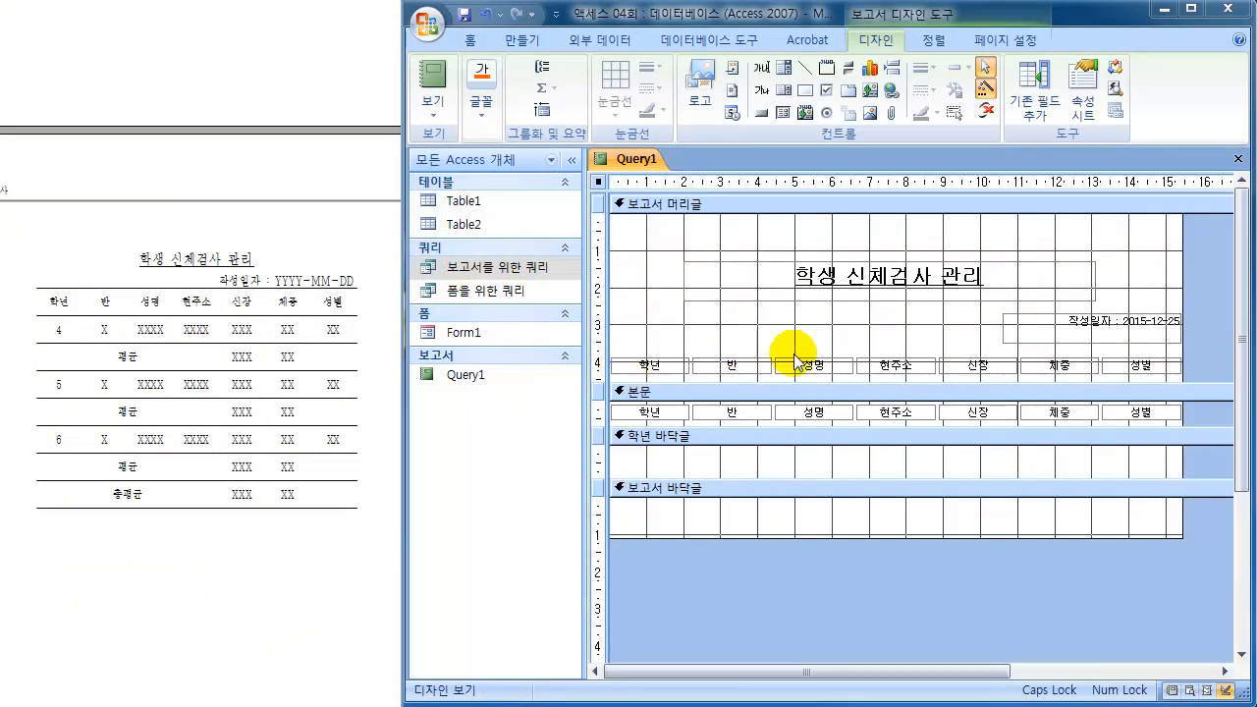
Step: Set the 중복 내용 숨기기 property of the 학년 text box in the 본문 section to 예
left_click(648, 415)
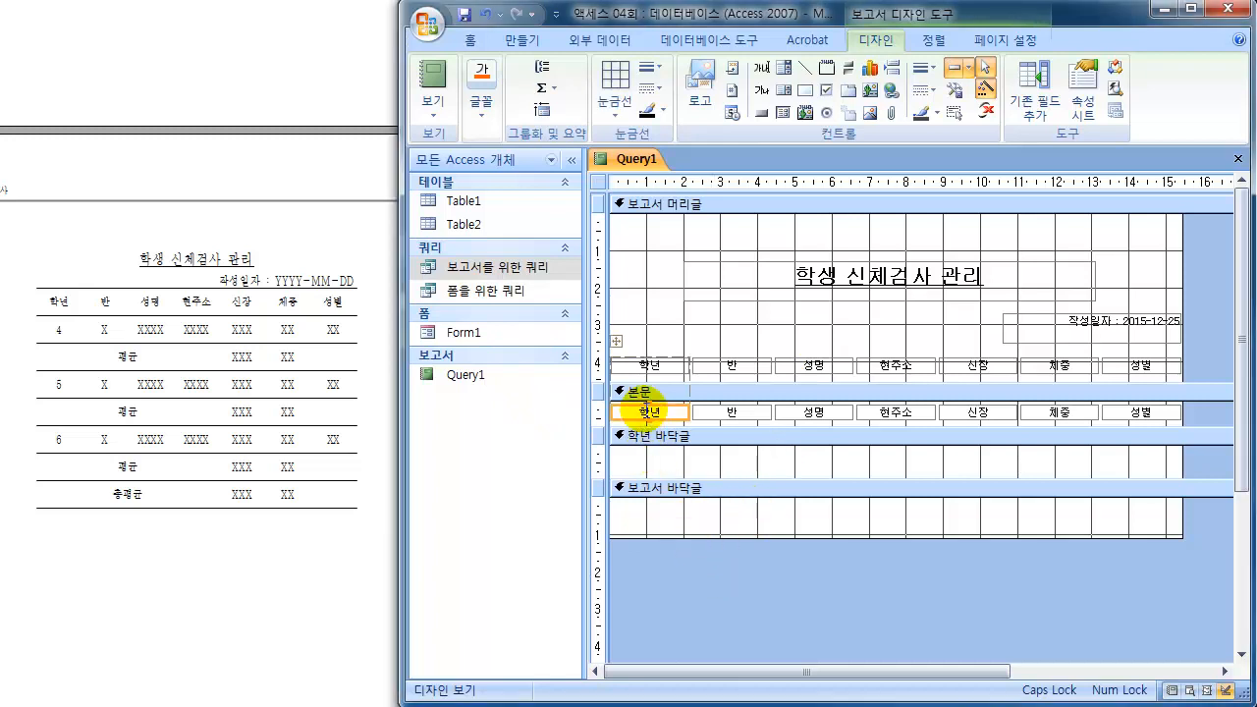
left_click(1081, 98)
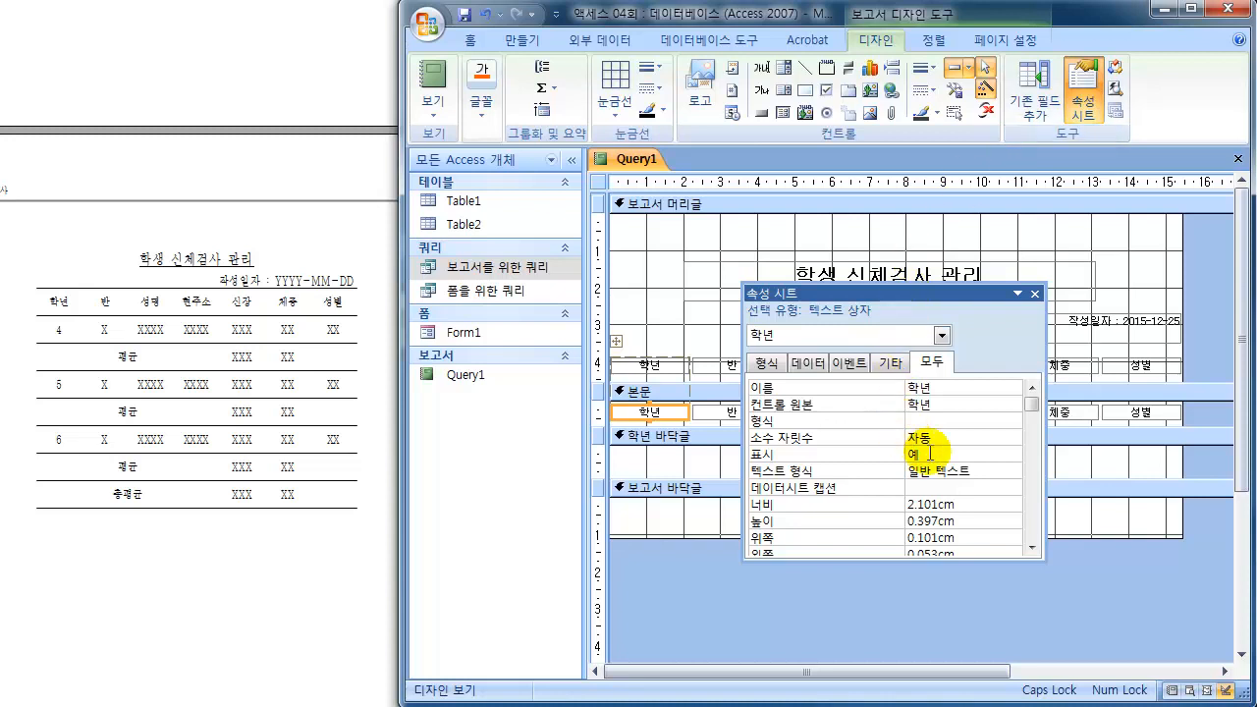
left_click(1033, 518)
left_click(1035, 514)
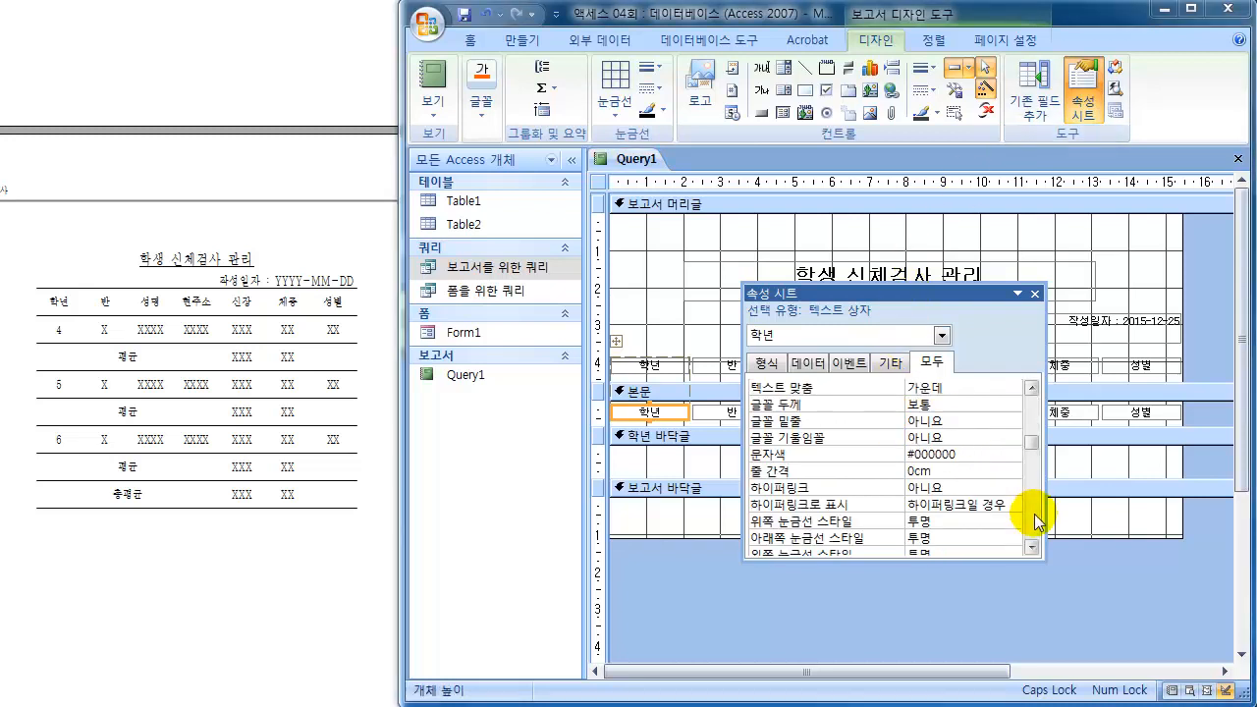
left_click(1035, 514)
left_click(1035, 515)
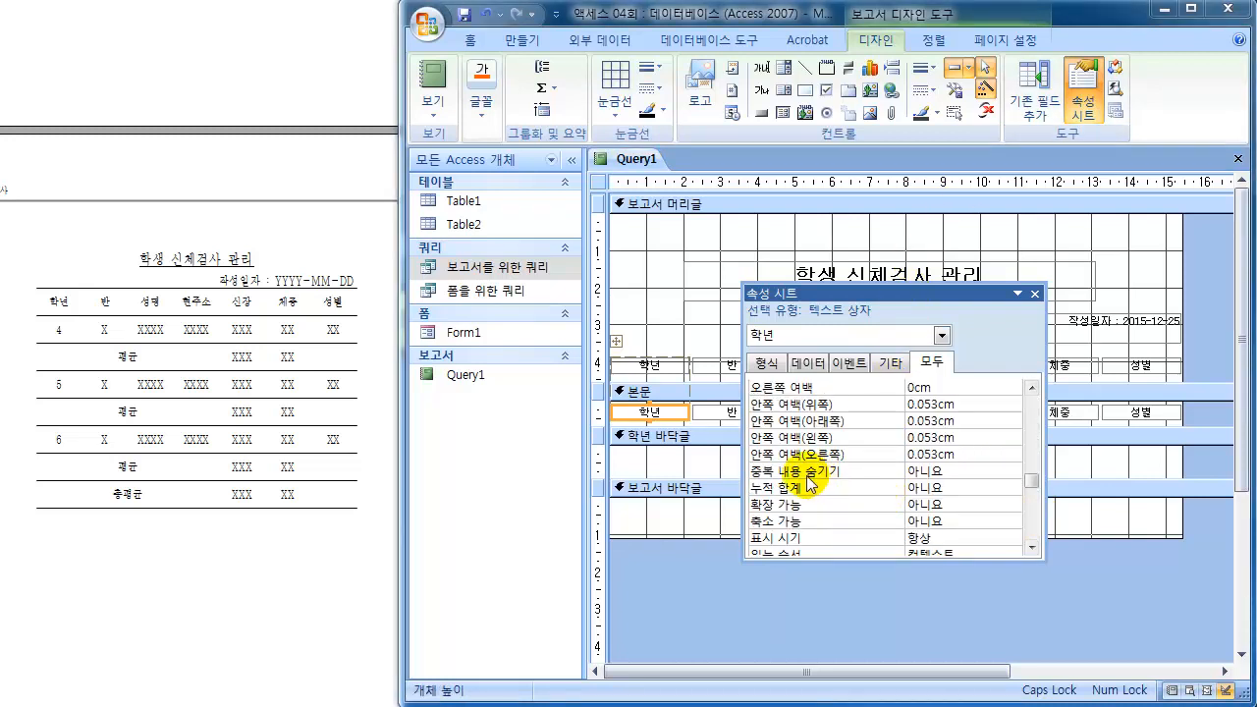
left_click(1013, 472)
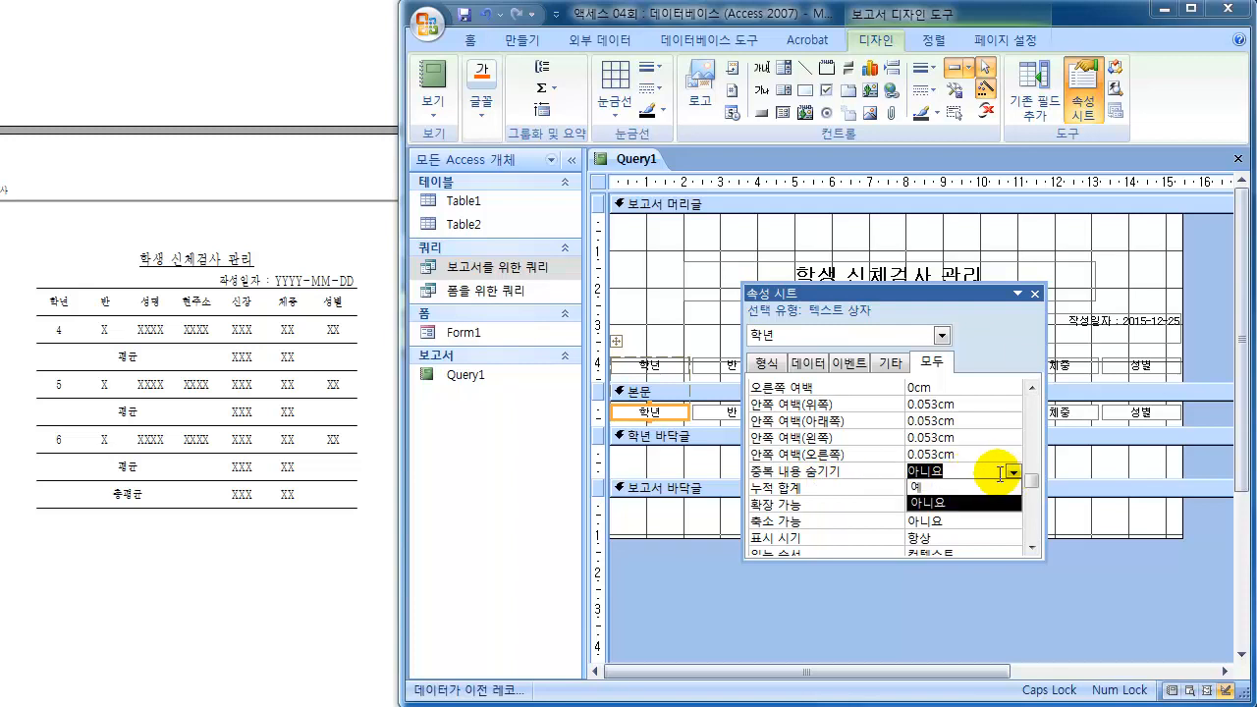
left_click(950, 488)
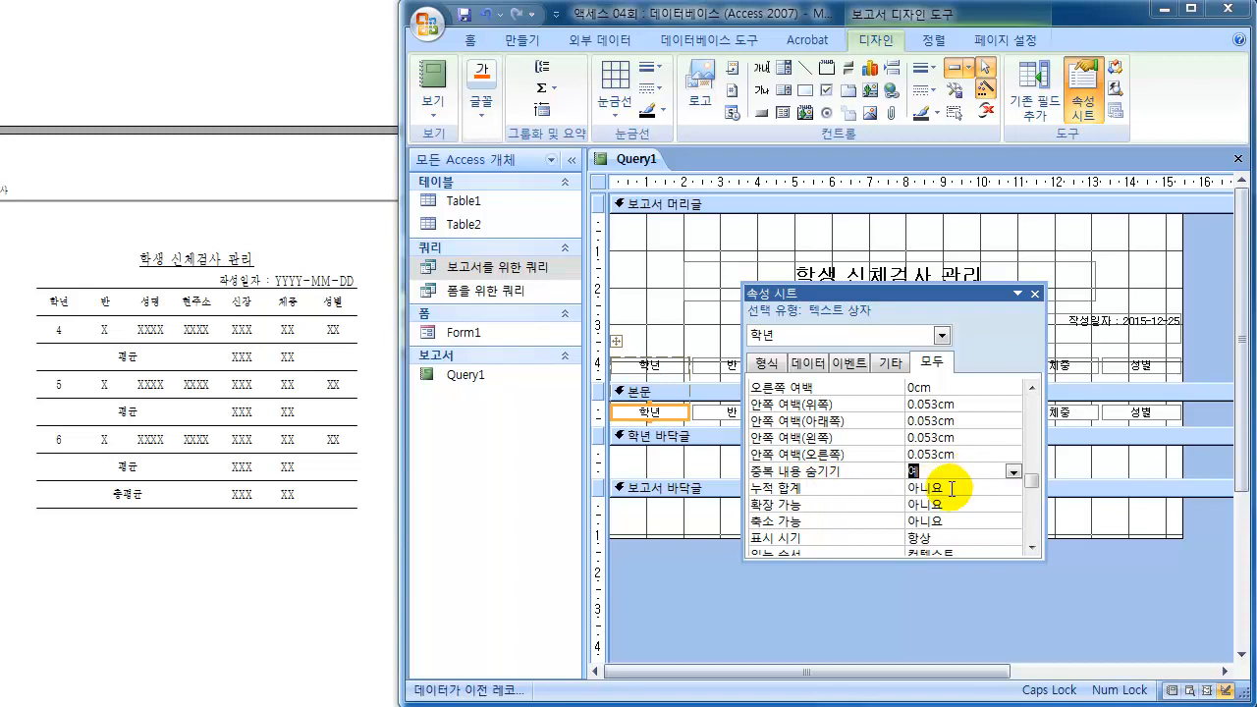
left_click(1034, 293)
left_click(717, 577)
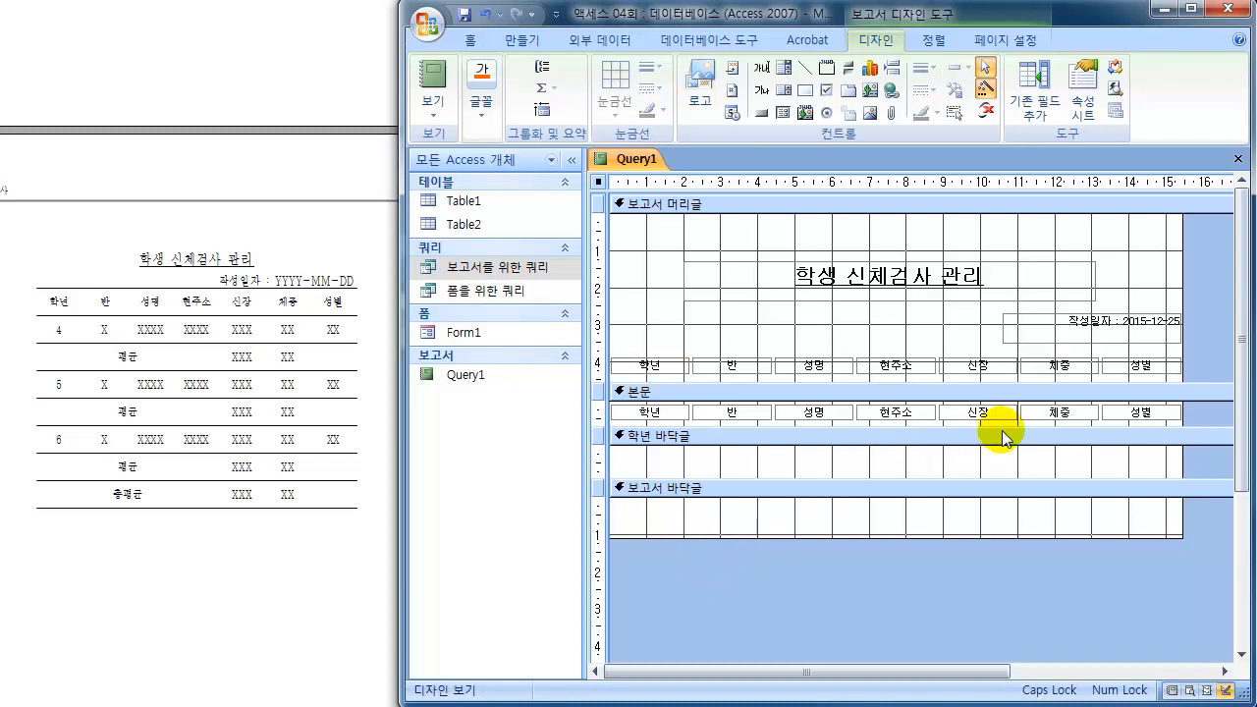
Step: Widen the 현주소 column to about 3.9 cm and narrow the 신장 and 체중 columns to about 1.7 cm each
left_click(894, 374)
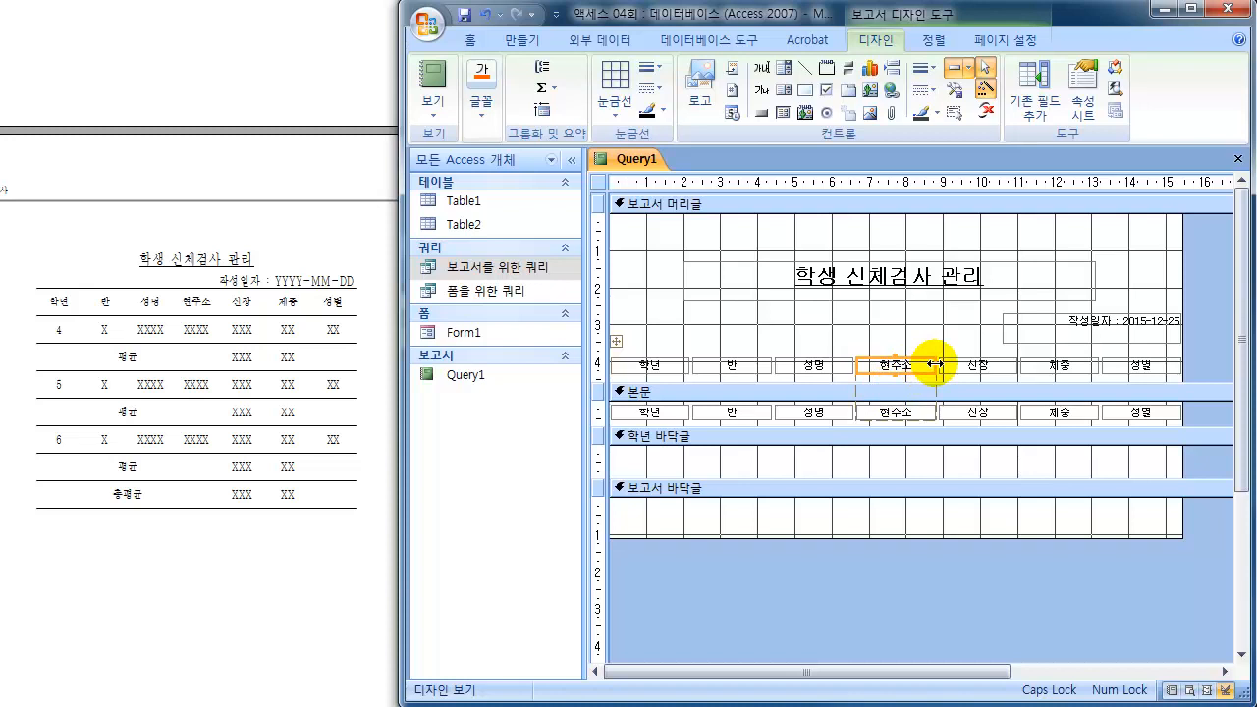
left_click_drag(935, 364, 1000, 367)
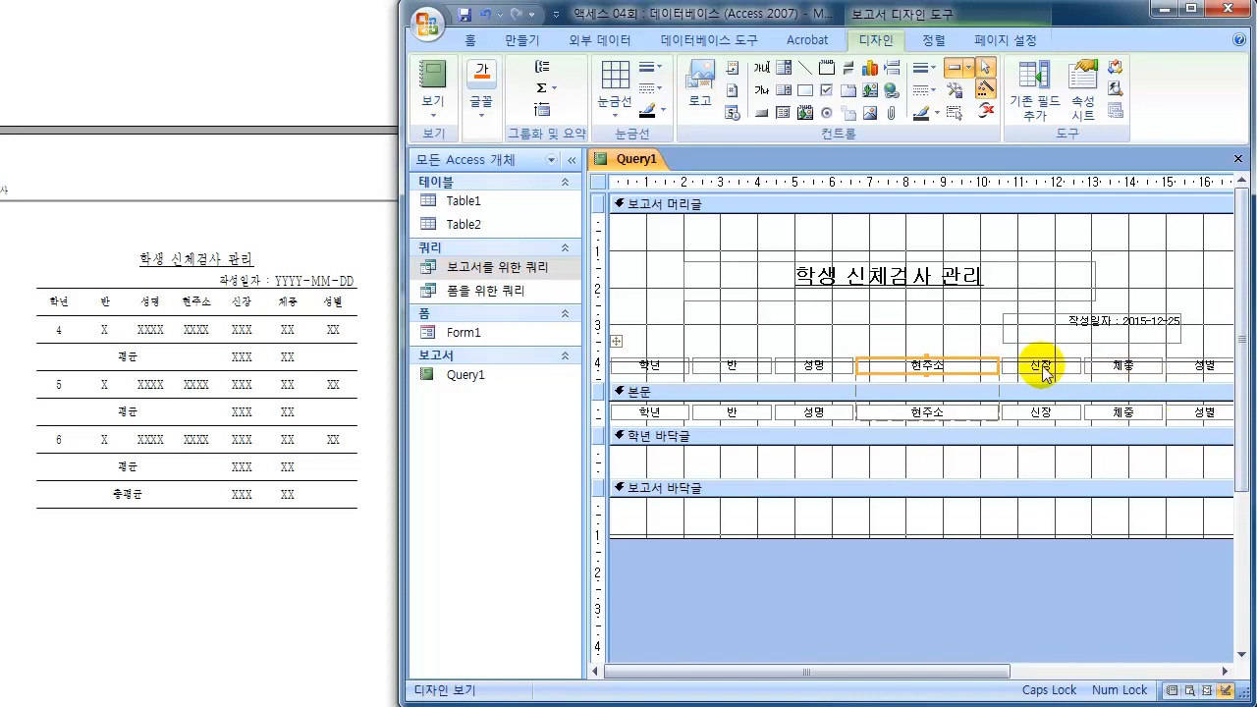
left_click(1075, 365)
left_click_drag(1078, 365, 1060, 364)
left_click(1114, 366)
left_click_drag(1144, 365, 1125, 365)
Step: Narrow the 성별 column to about 1.7 cm and reduce the report's overall width to about 15.6 cm
left_click(1171, 366)
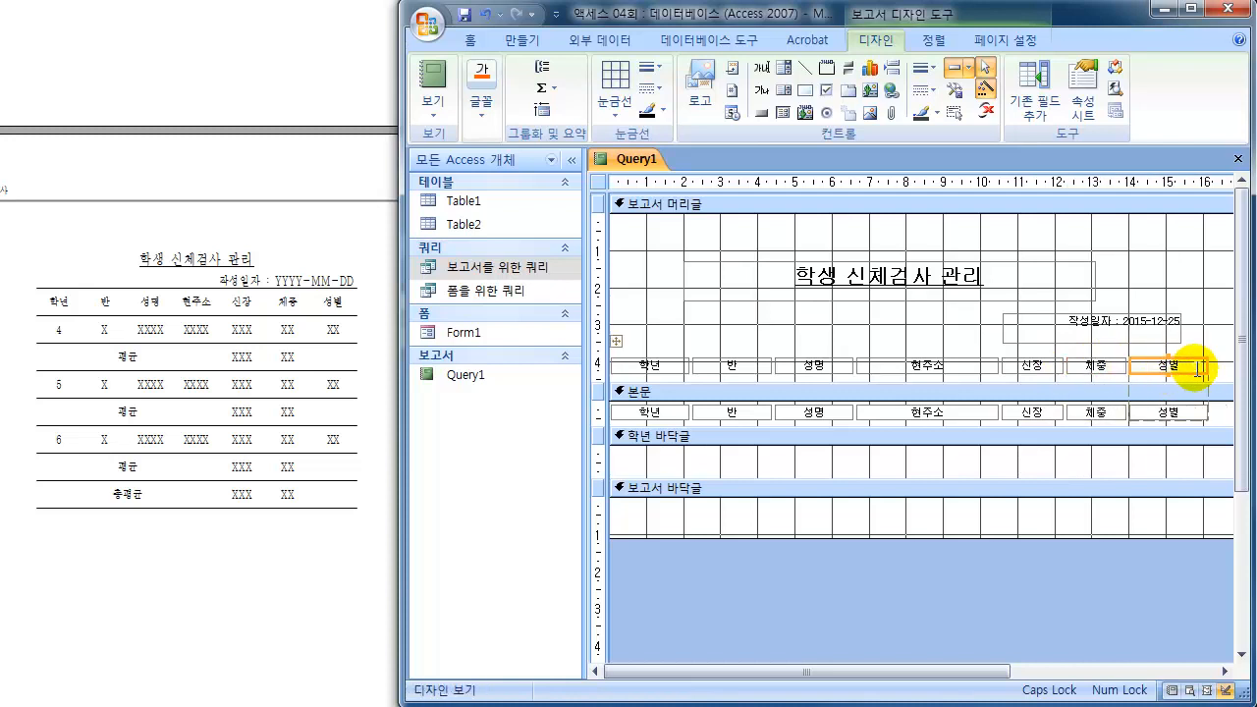
left_click_drag(1204, 365, 1183, 364)
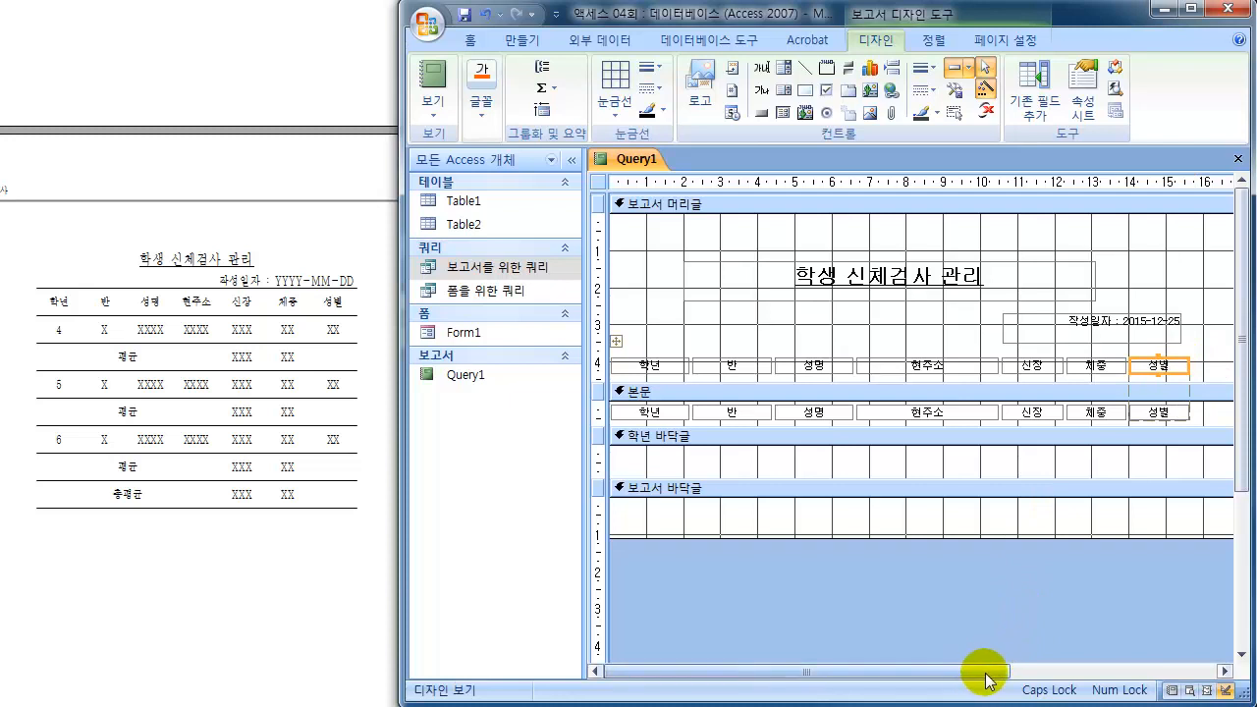
left_click_drag(982, 672, 1019, 676)
left_click_drag(1201, 304, 1145, 303)
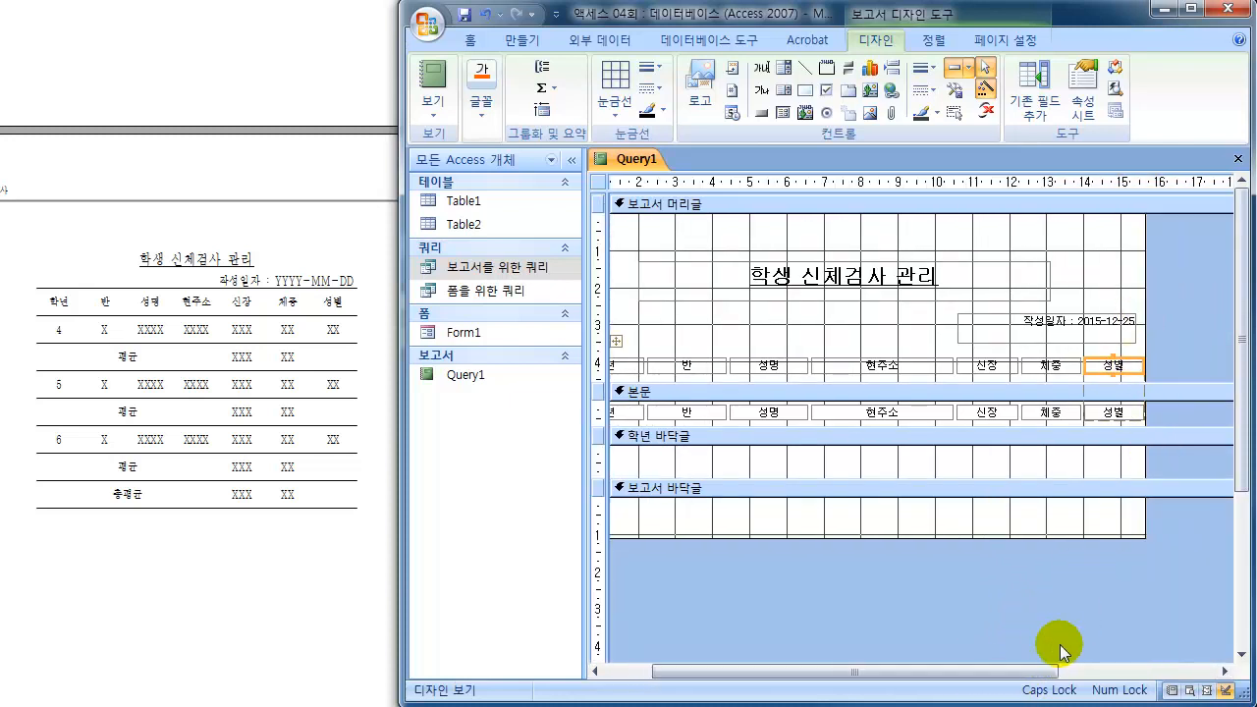
Step: Narrow the 반 column to about 1.9 cm and reduce the report's overall width to about 15.4 cm
left_click_drag(962, 674, 915, 673)
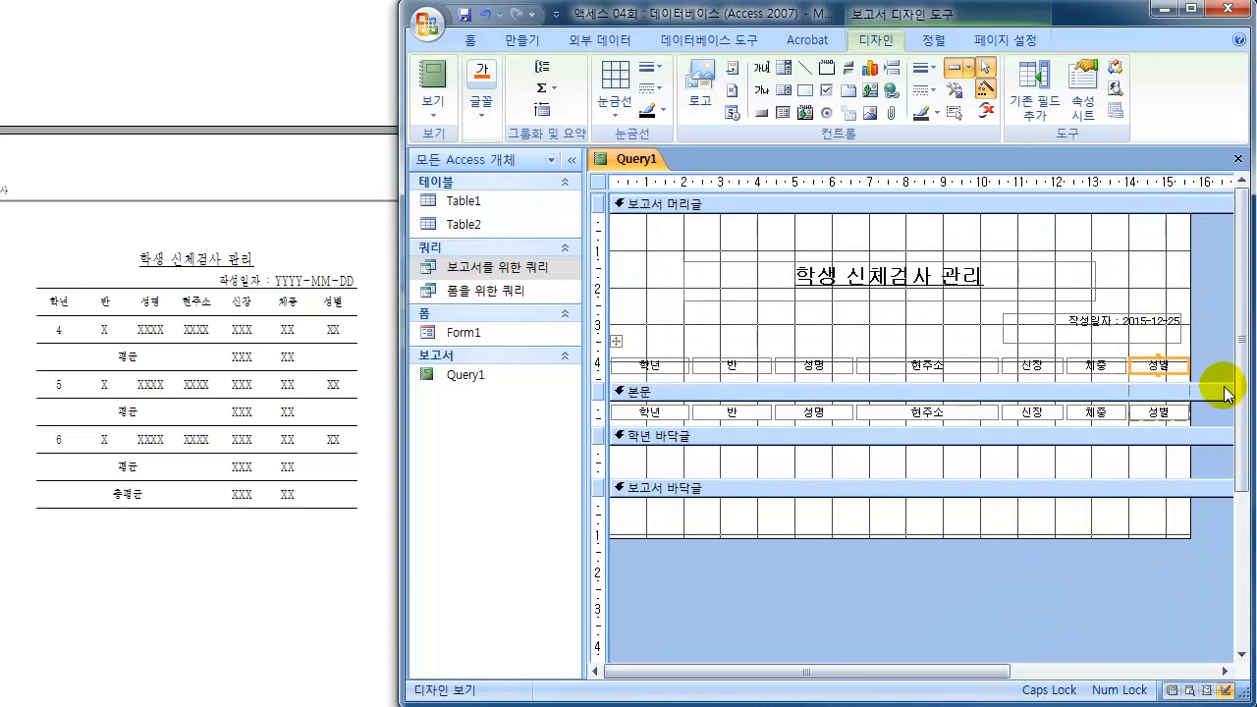
left_click(736, 365)
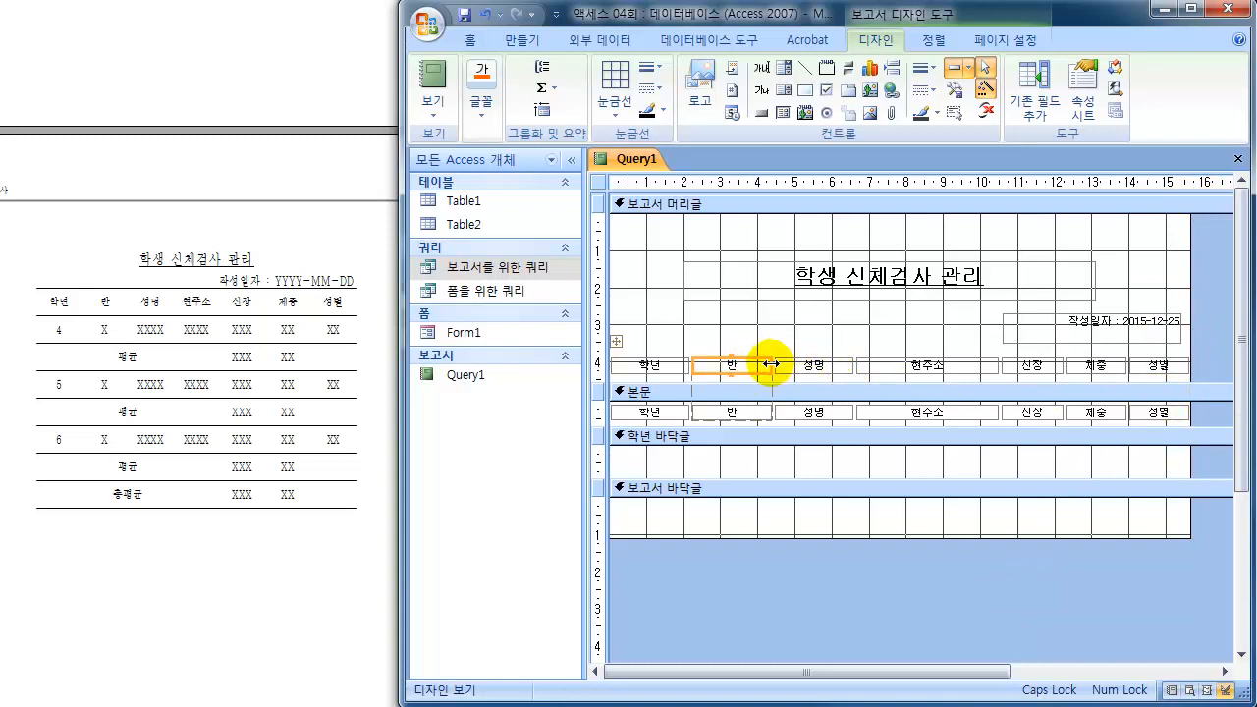
left_click_drag(771, 365, 754, 364)
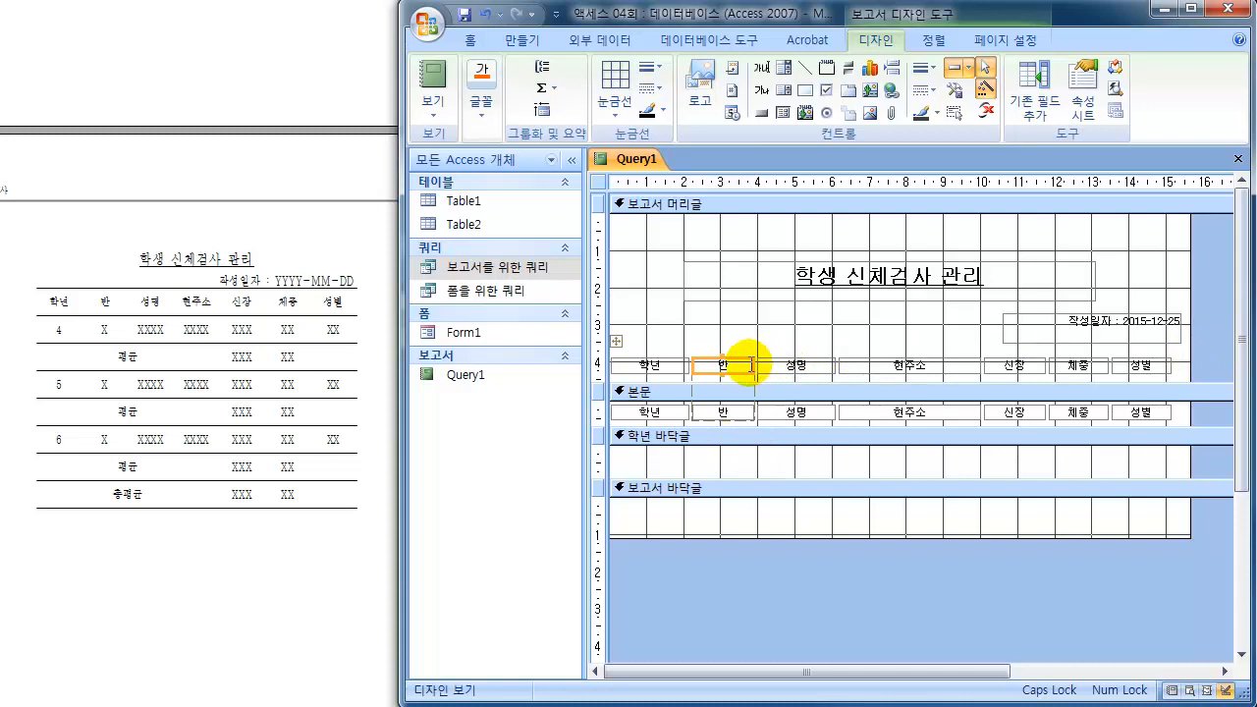
left_click_drag(749, 365, 762, 364)
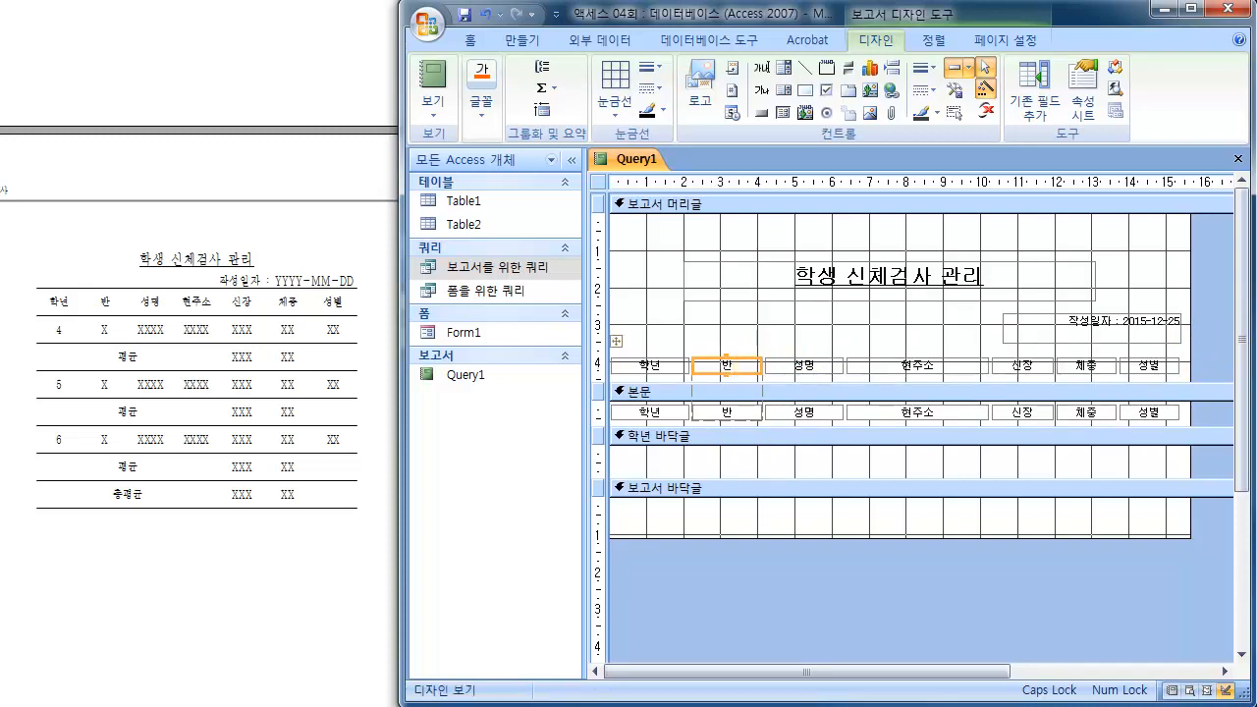
left_click_drag(1189, 337, 1179, 337)
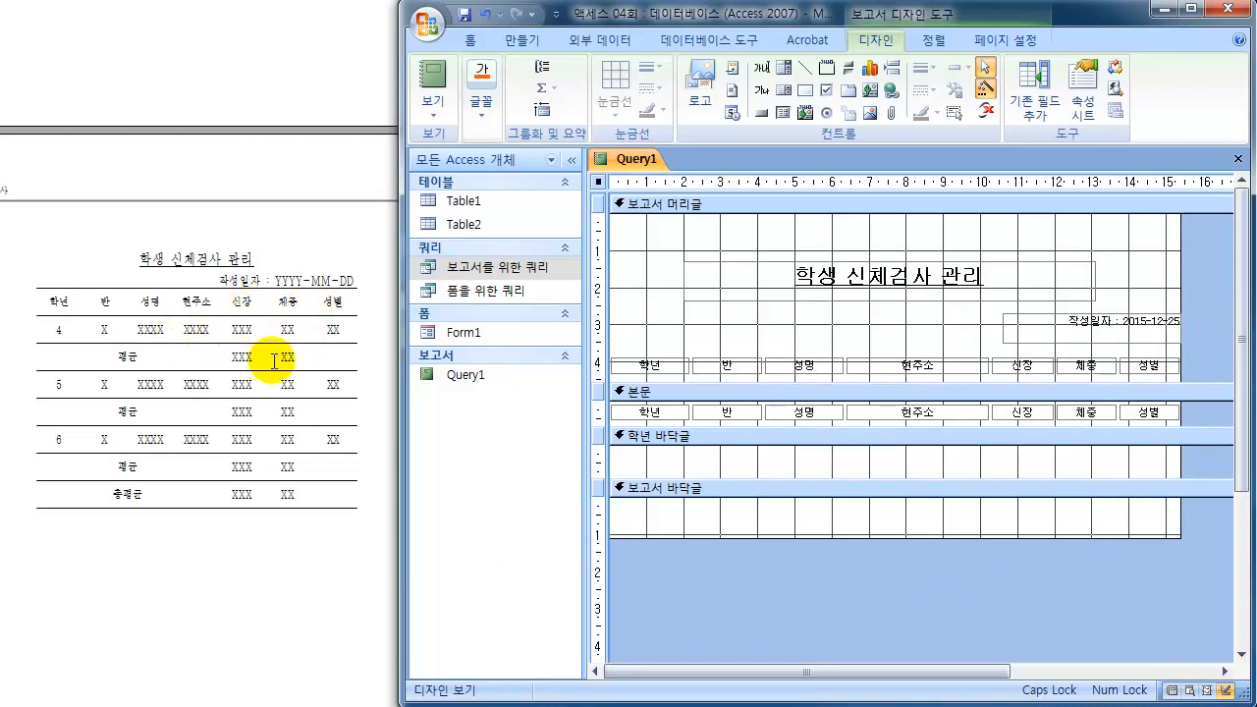
Step: Add 평균 totals for the 신장 and 체중 fields to the 학년 바닥글 and 보고서 바닥글 sections
left_click(1039, 420)
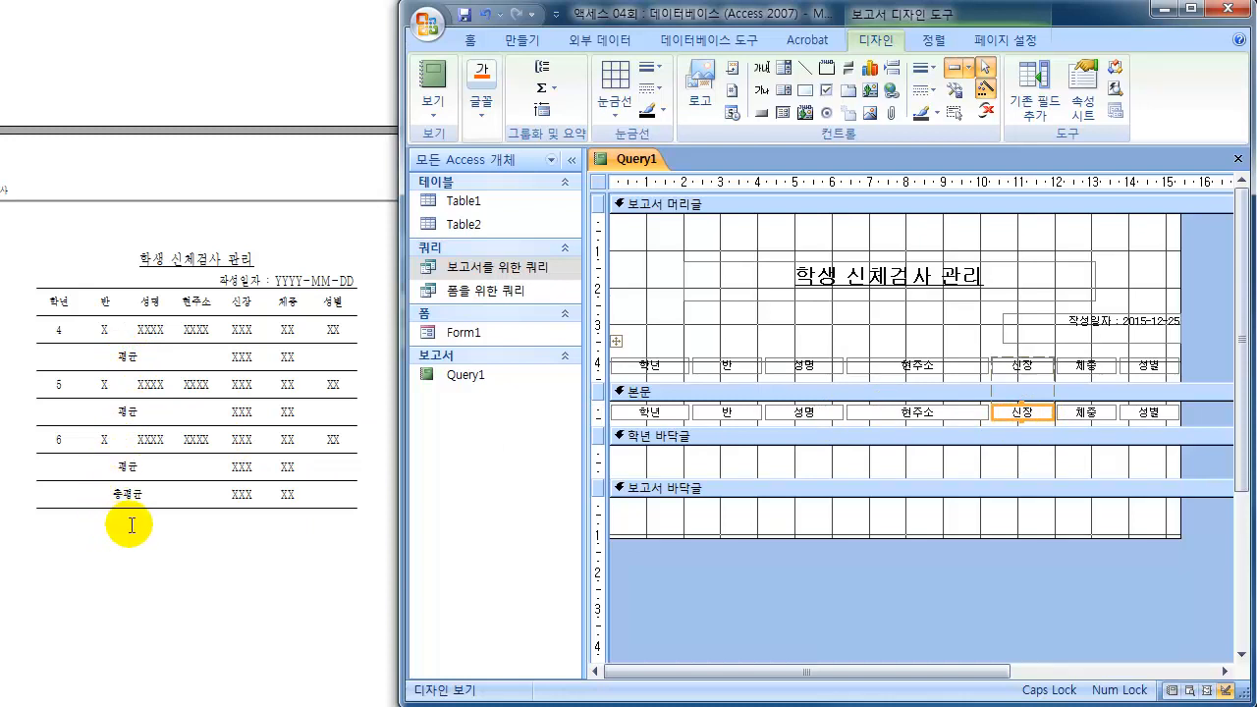
left_click(550, 94)
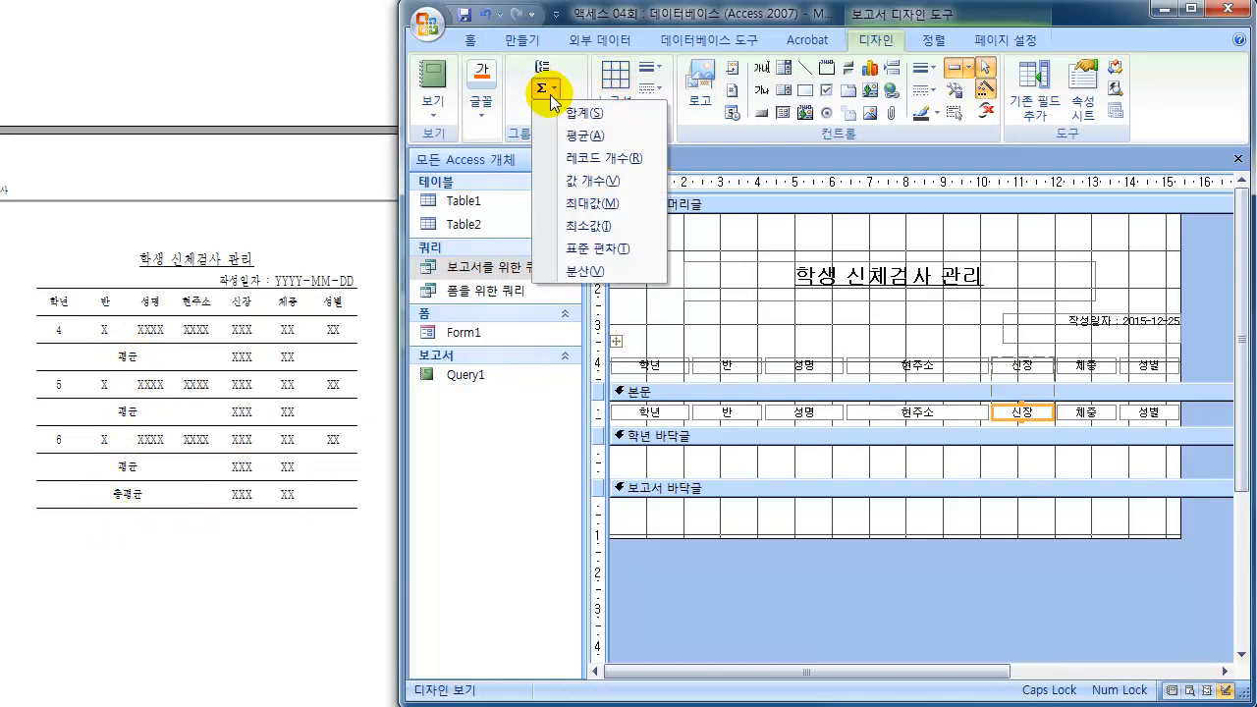
left_click(587, 135)
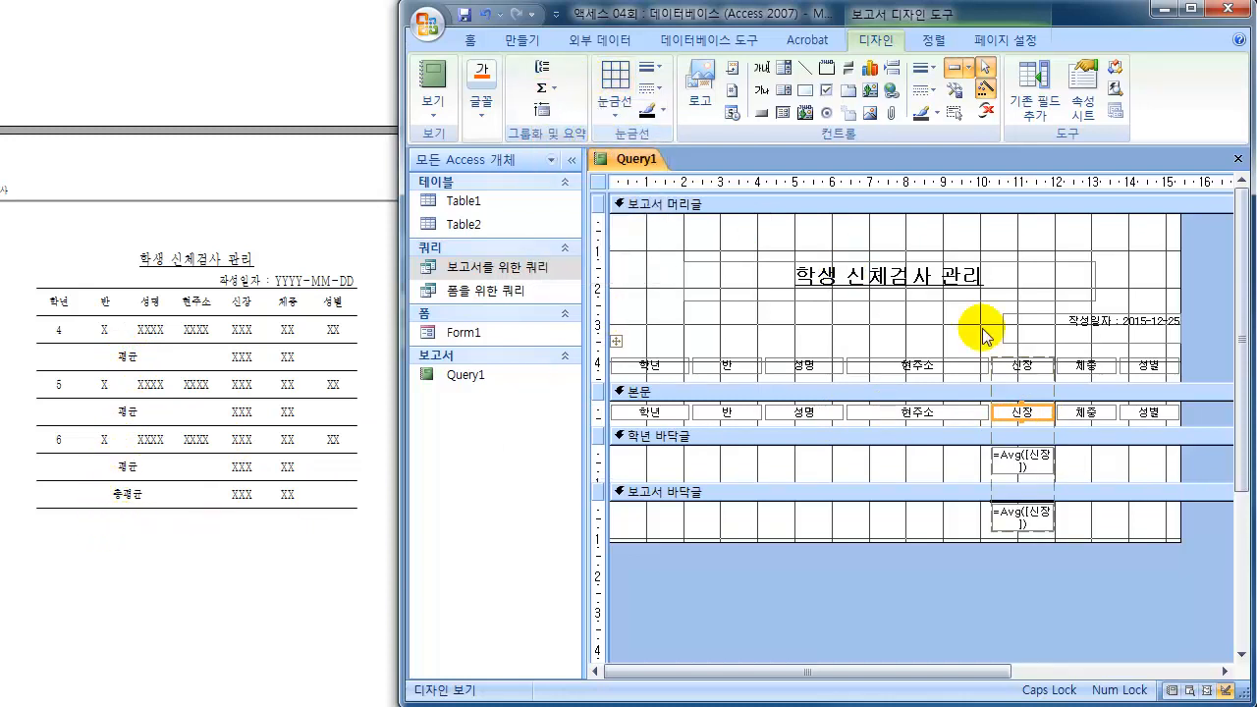
left_click(1085, 418)
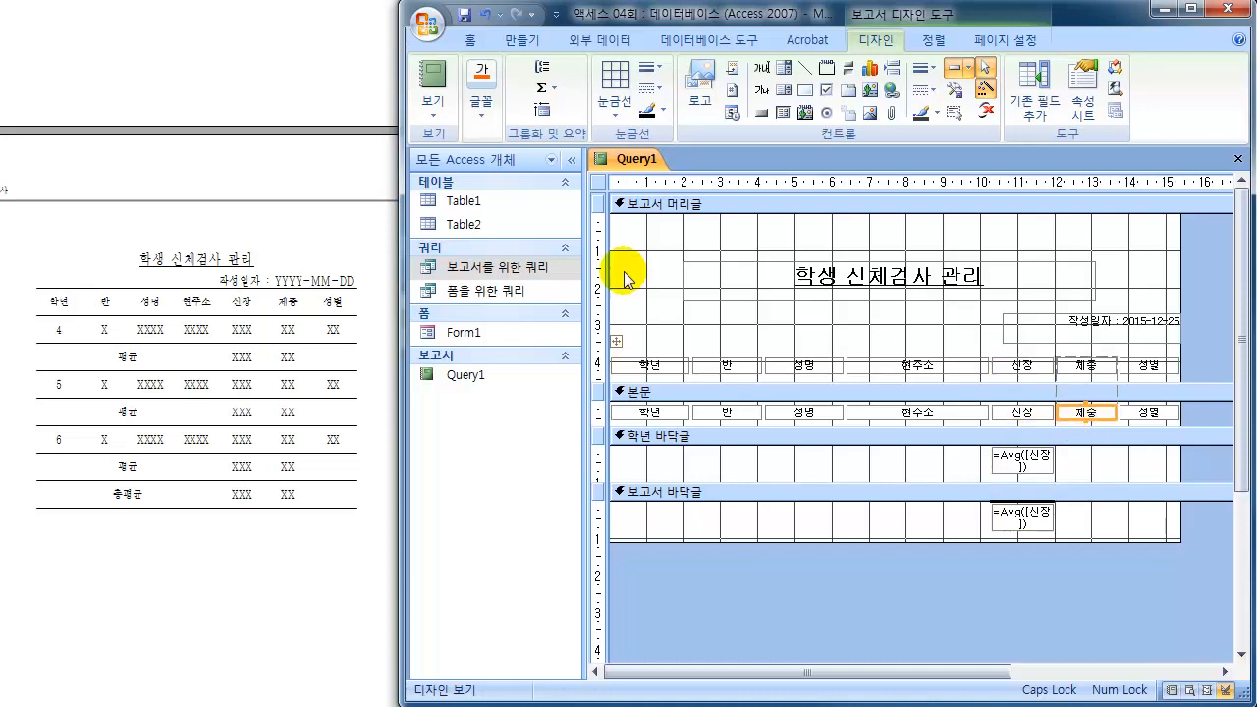
left_click(543, 87)
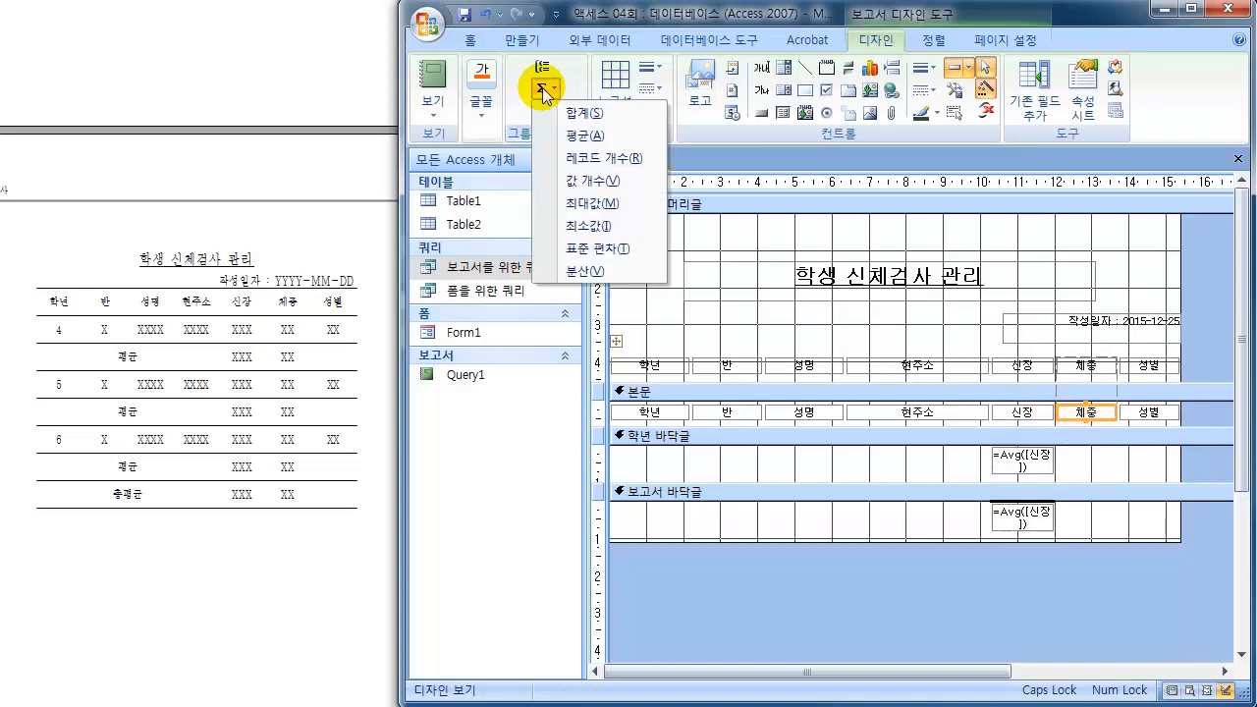
left_click(571, 135)
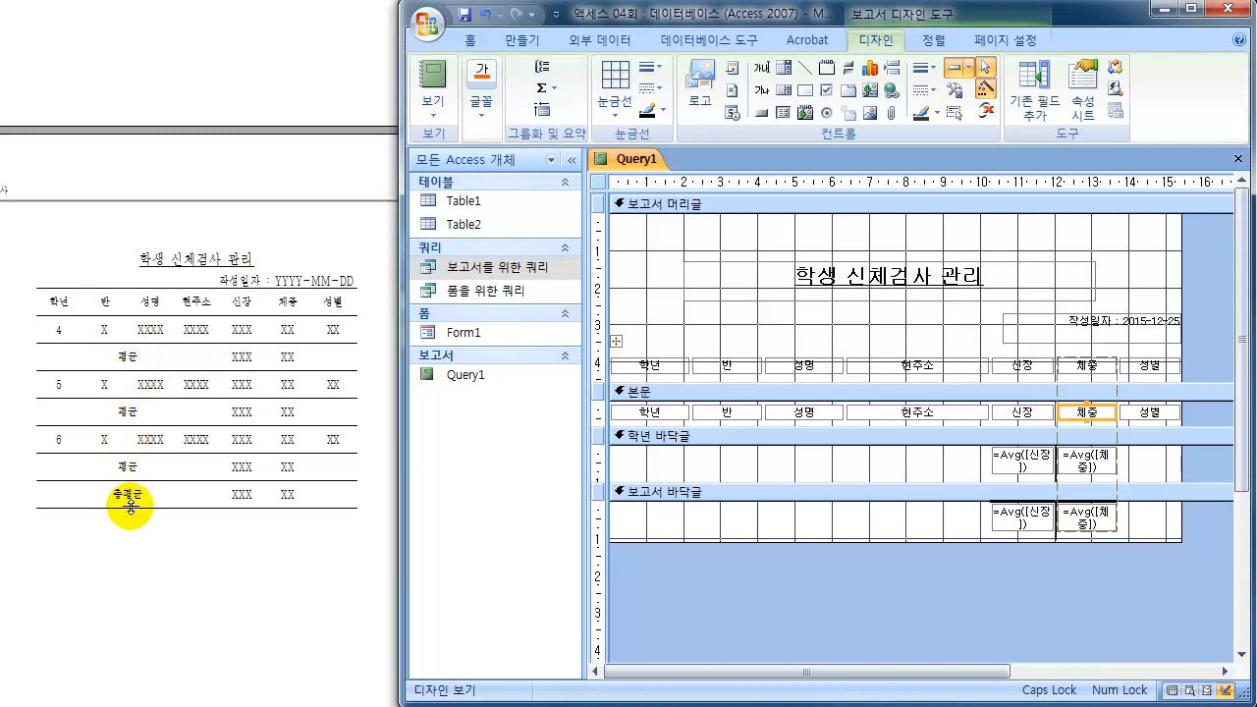
Step: Add 값 개수 totals for the 반 field to the 학년 바닥글 and 보고서 바닥글 sections
left_click(752, 435)
left_click(722, 414)
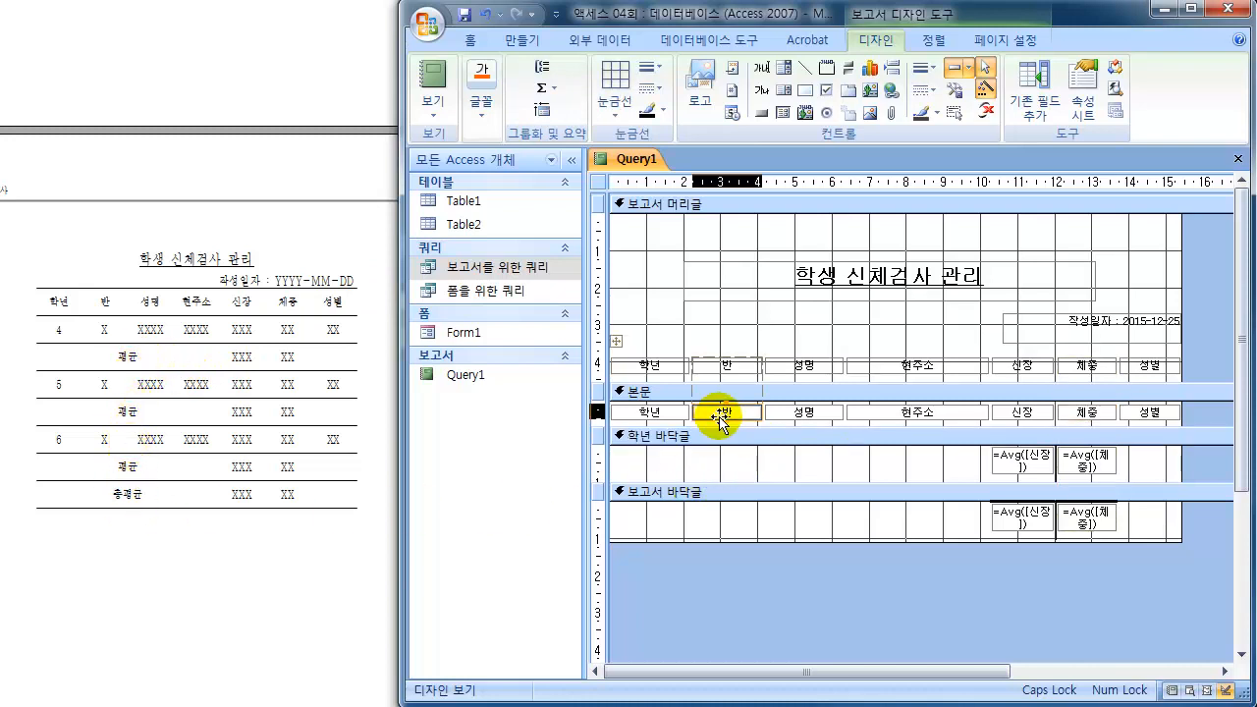
left_click(545, 87)
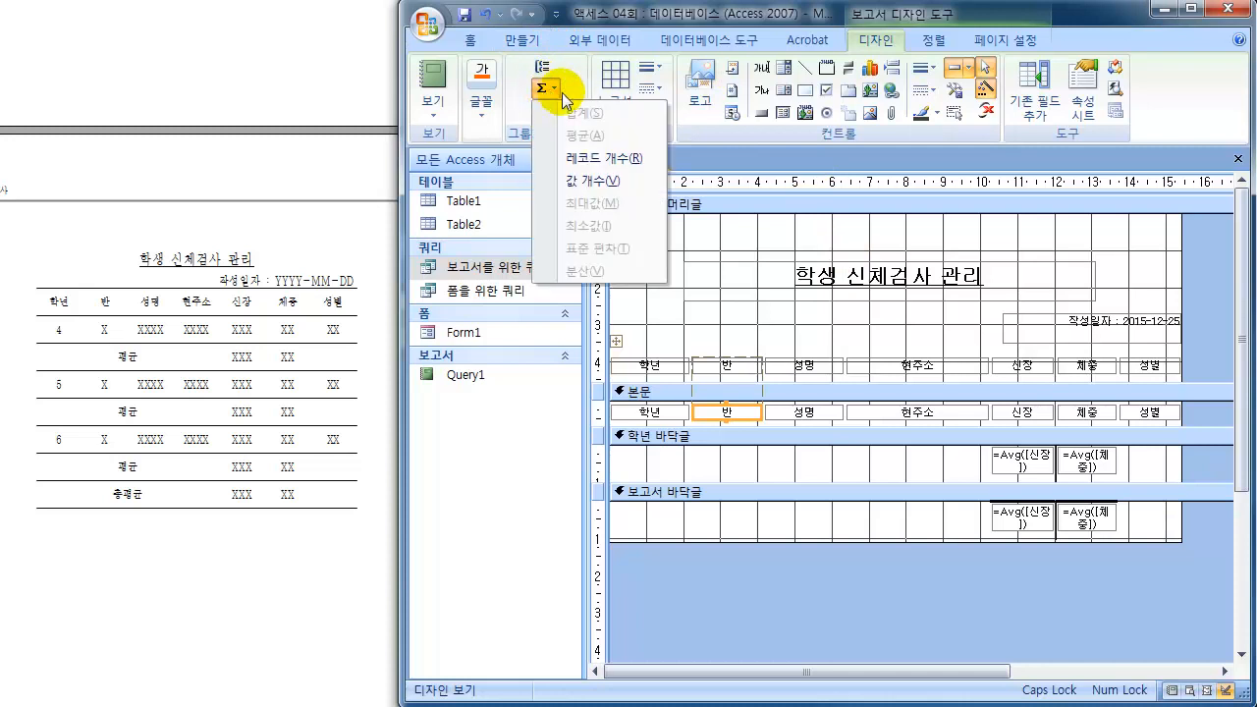
left_click(579, 181)
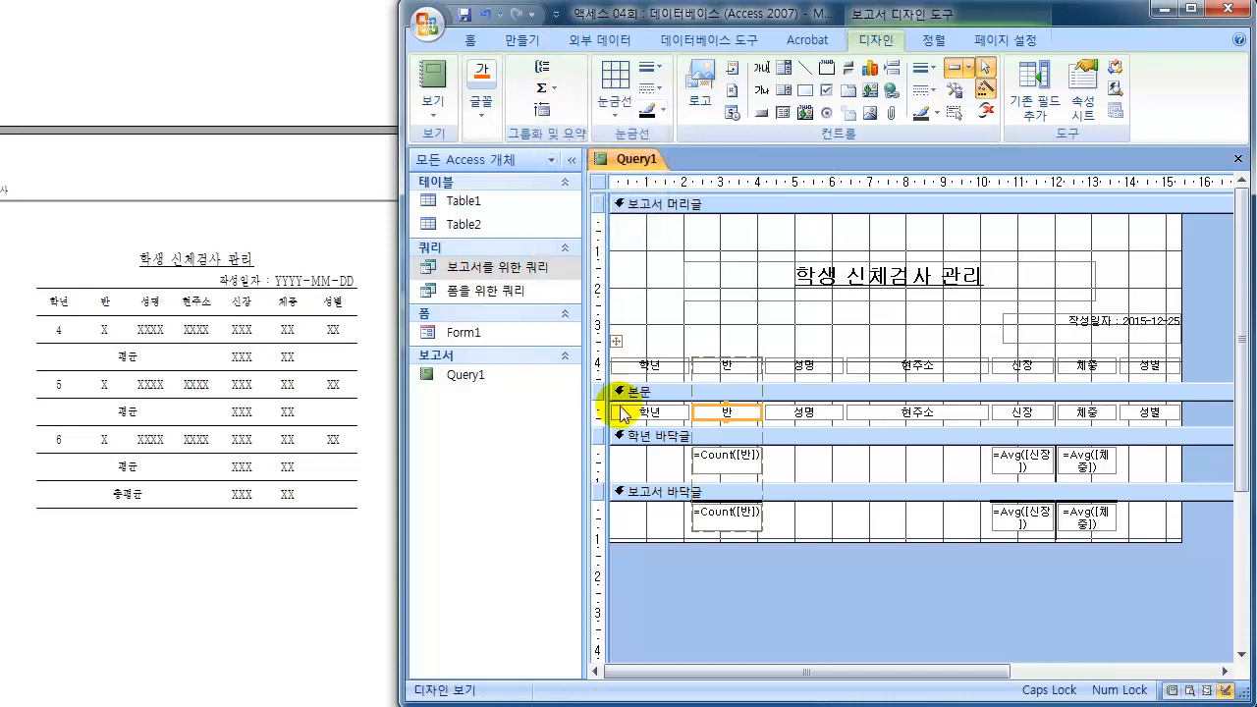
Step: Replace the count expressions under 반 with ="평균" in the 학년 바닥글 and ="총평균" in the 보고서 바닥글
left_click(695, 535)
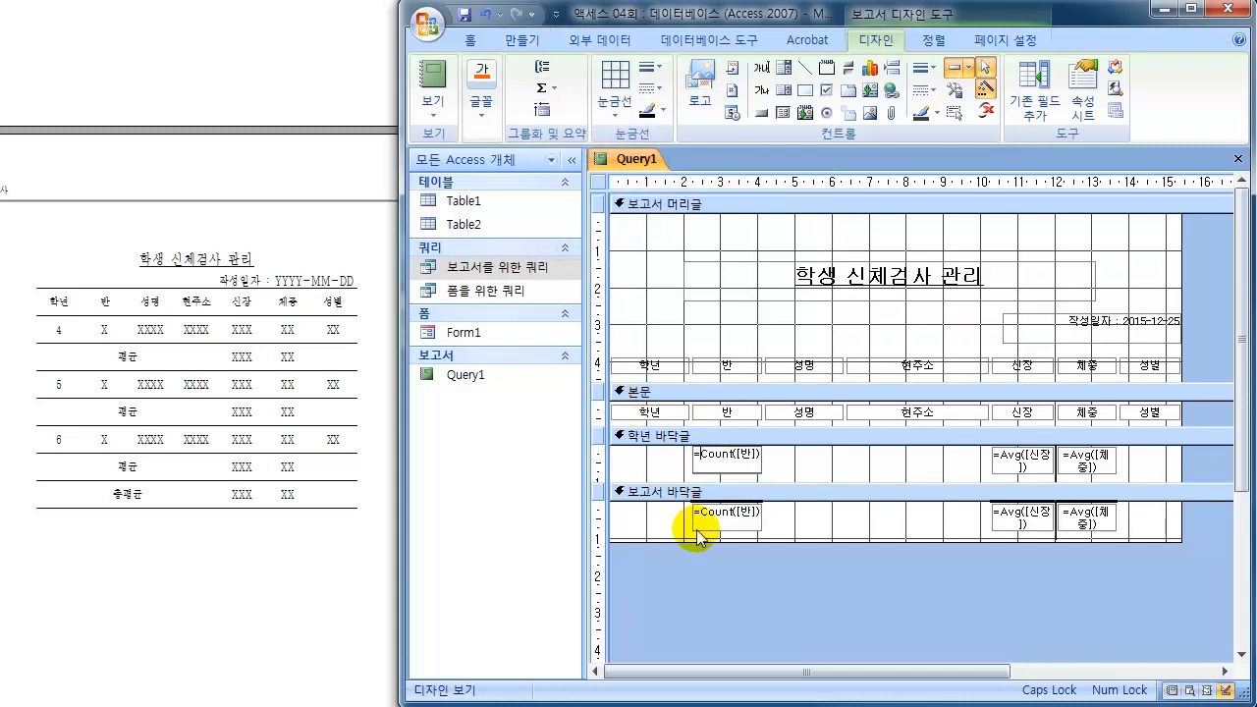
type("=\"")
type("vud")
key("BackSpace")
key("BackSpace")
key("BackSpace")
type("평균\"")
left_click(696, 529)
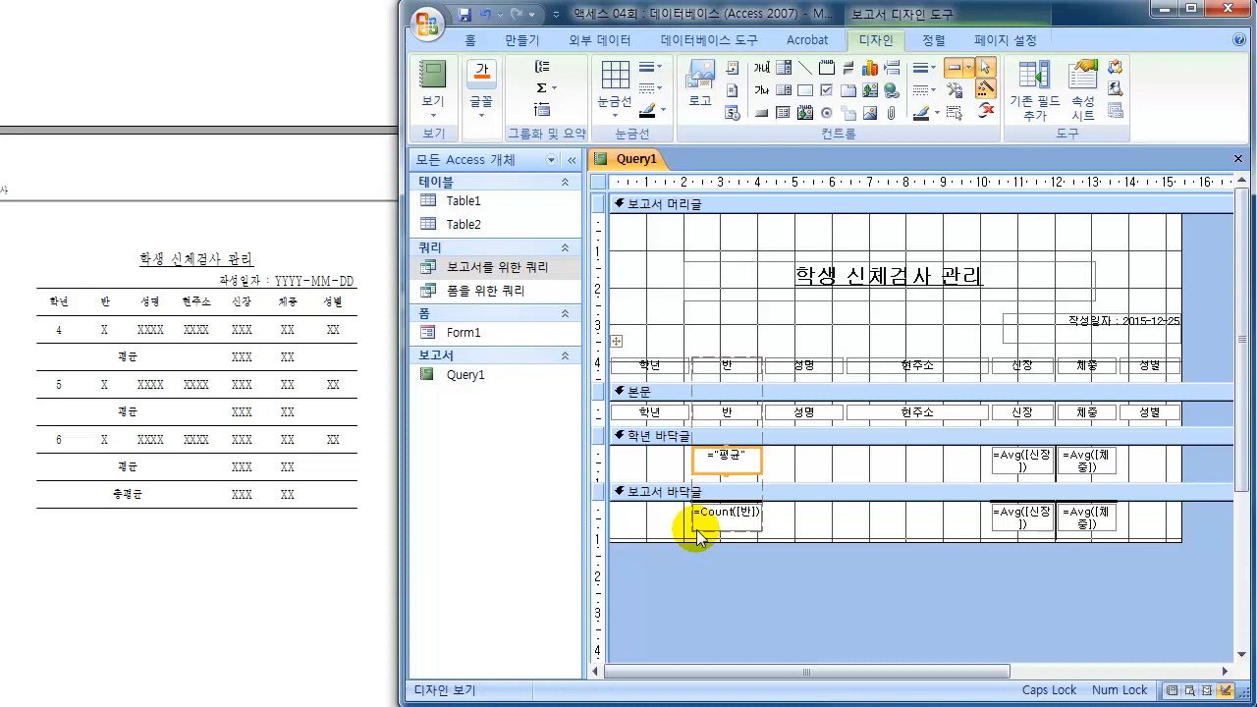
left_click(673, 623)
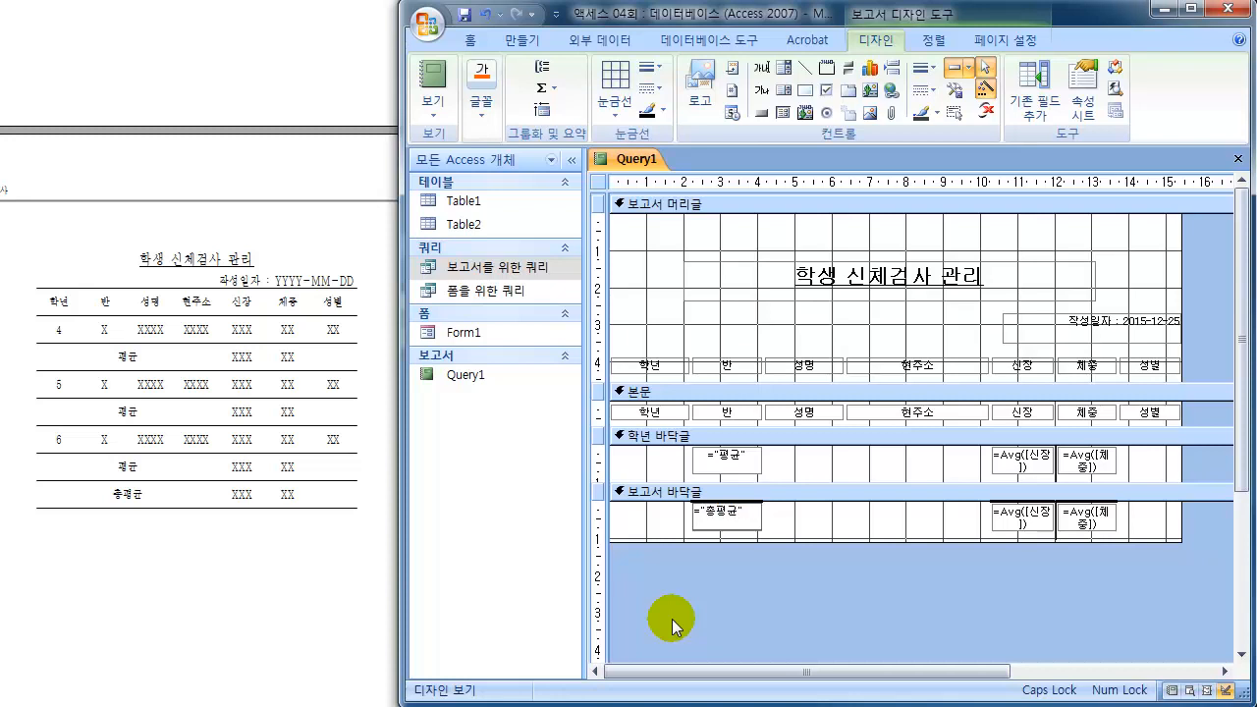
left_click(927, 592)
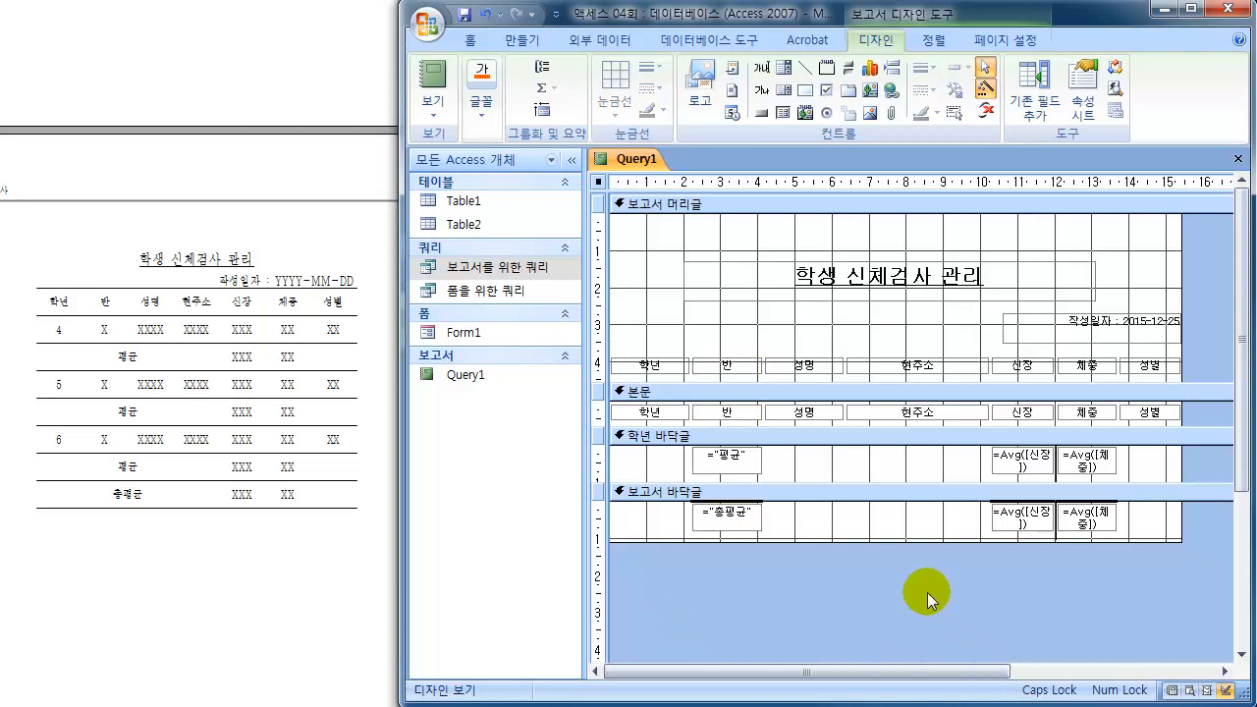
Step: Preview the report and examine the decimals of the 신장 and 체중 averages and the lines around the 평균 rows
left_click(435, 88)
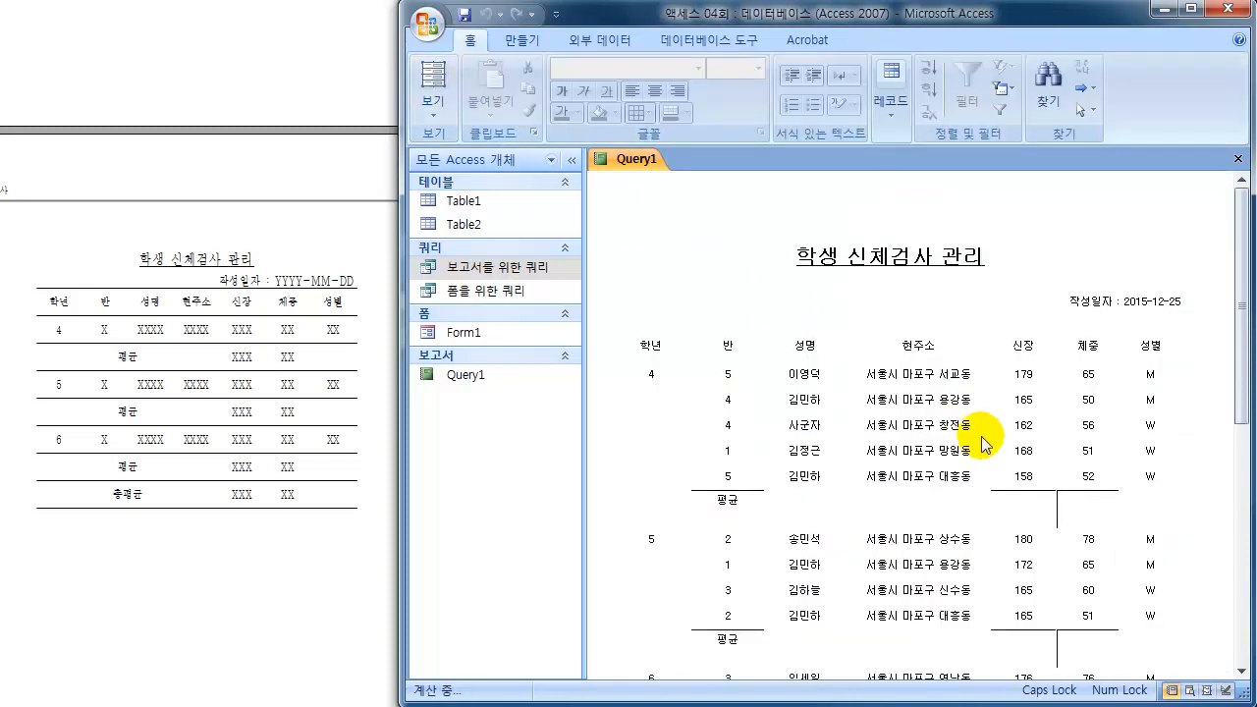
scroll(985, 444, "down", 1)
scroll(985, 444, "down", 2)
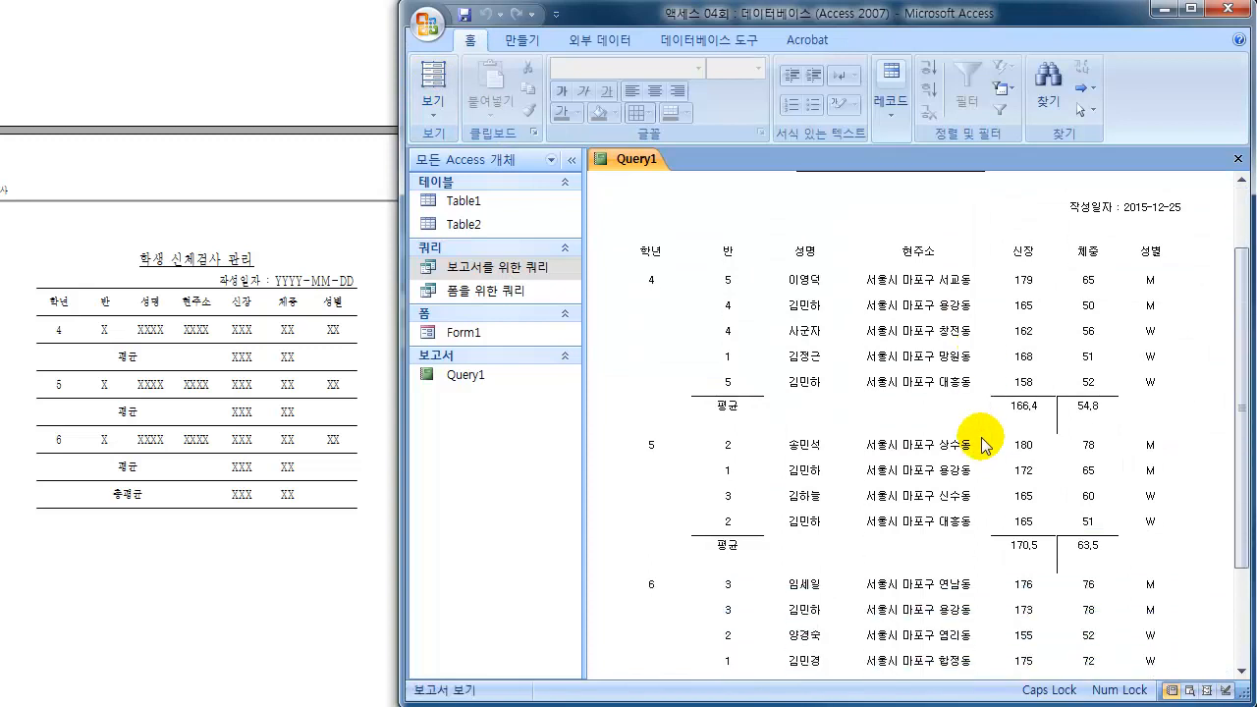
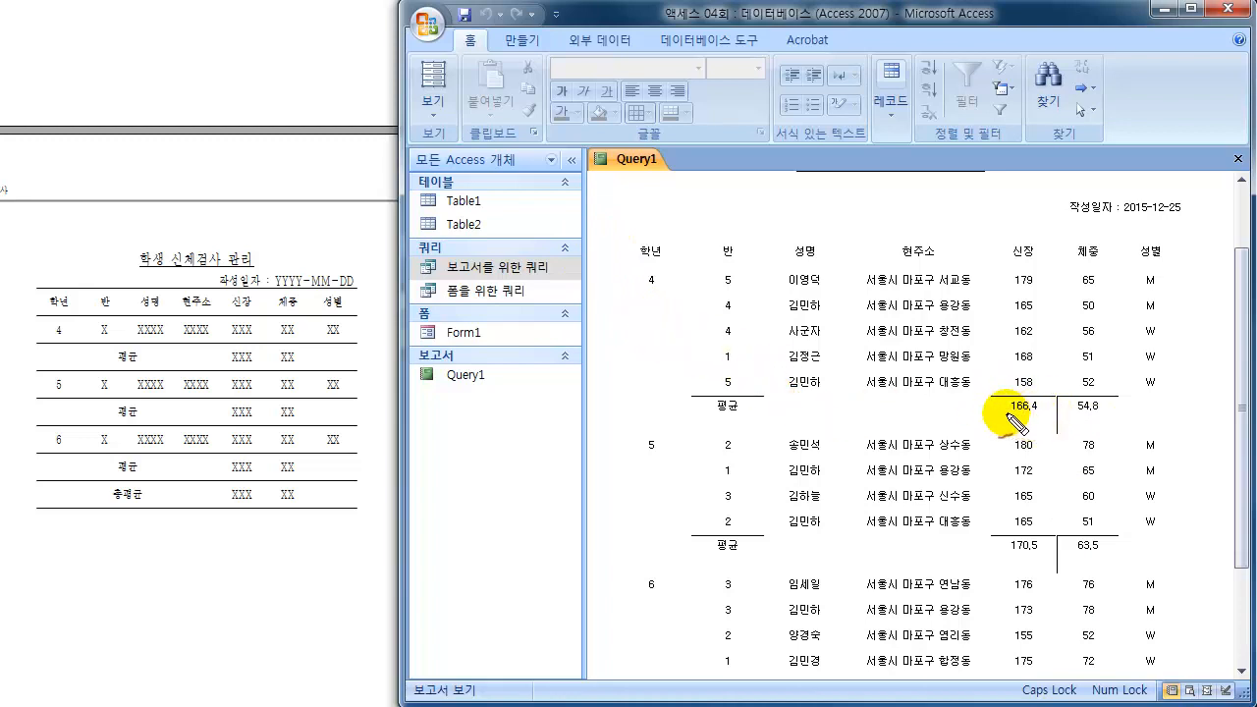
mouse_move(1014, 421)
left_mouse_down()
mouse_move(1035, 407)
mouse_move(1041, 359)
mouse_move(1059, 371)
mouse_move(1172, 332)
left_mouse_up()
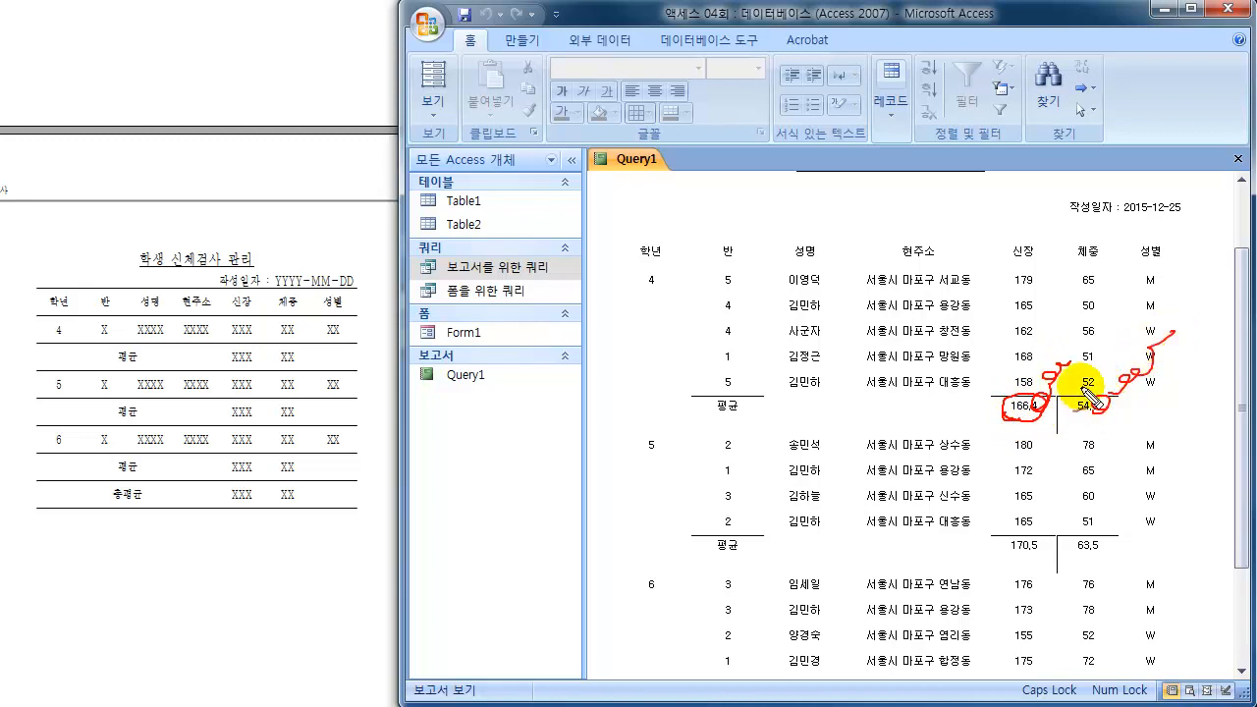
left_click_drag(690, 397, 764, 396)
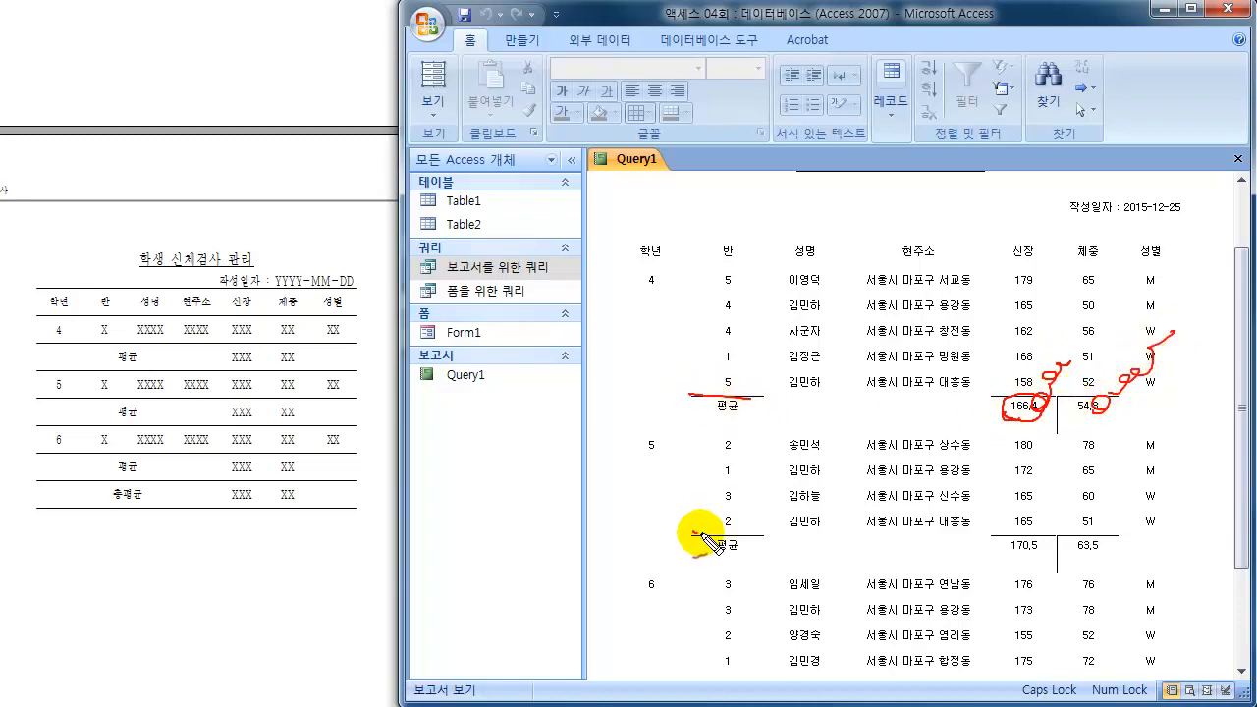
left_click_drag(693, 535, 771, 536)
left_click_drag(795, 543, 813, 539)
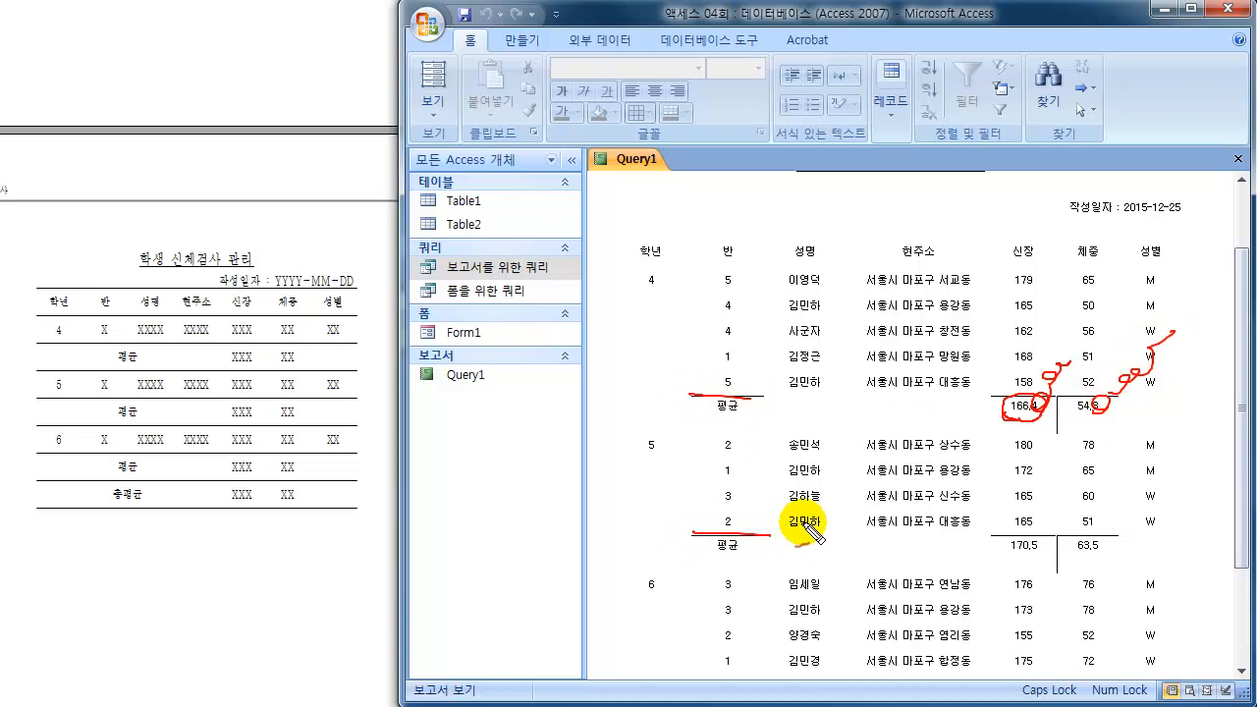
left_click_drag(41, 290, 354, 282)
left_click_drag(636, 236, 738, 249)
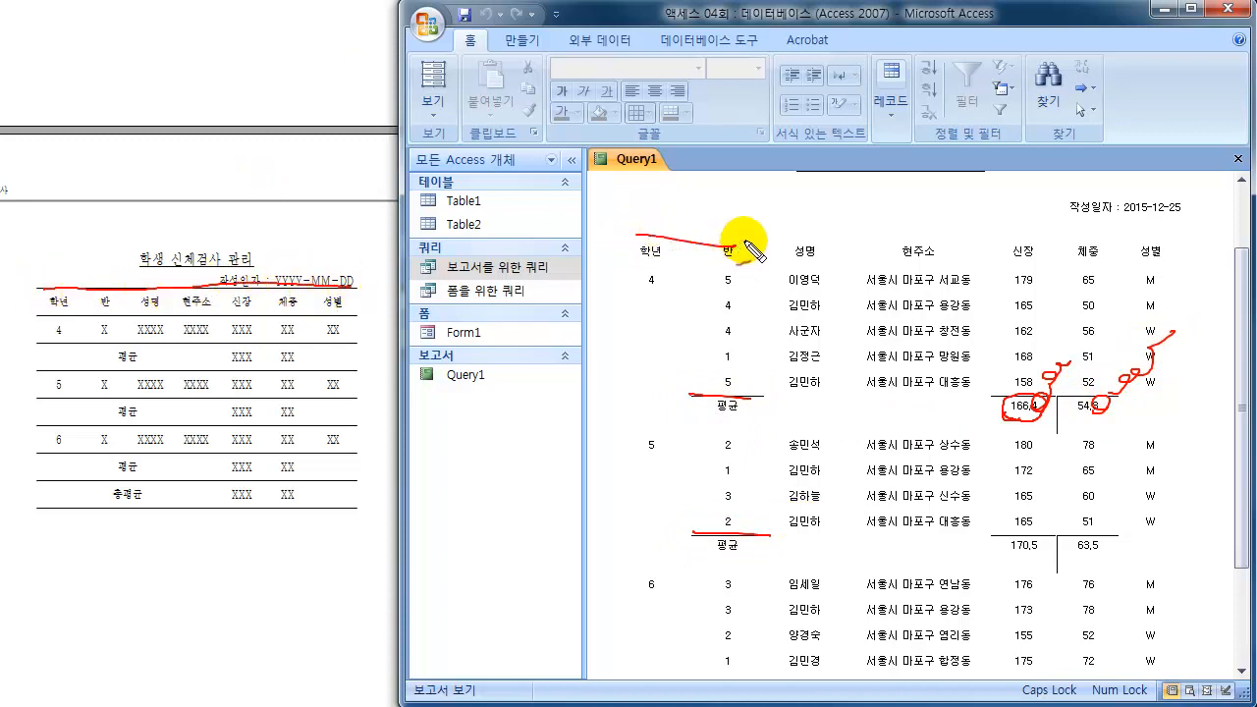
key("Escape")
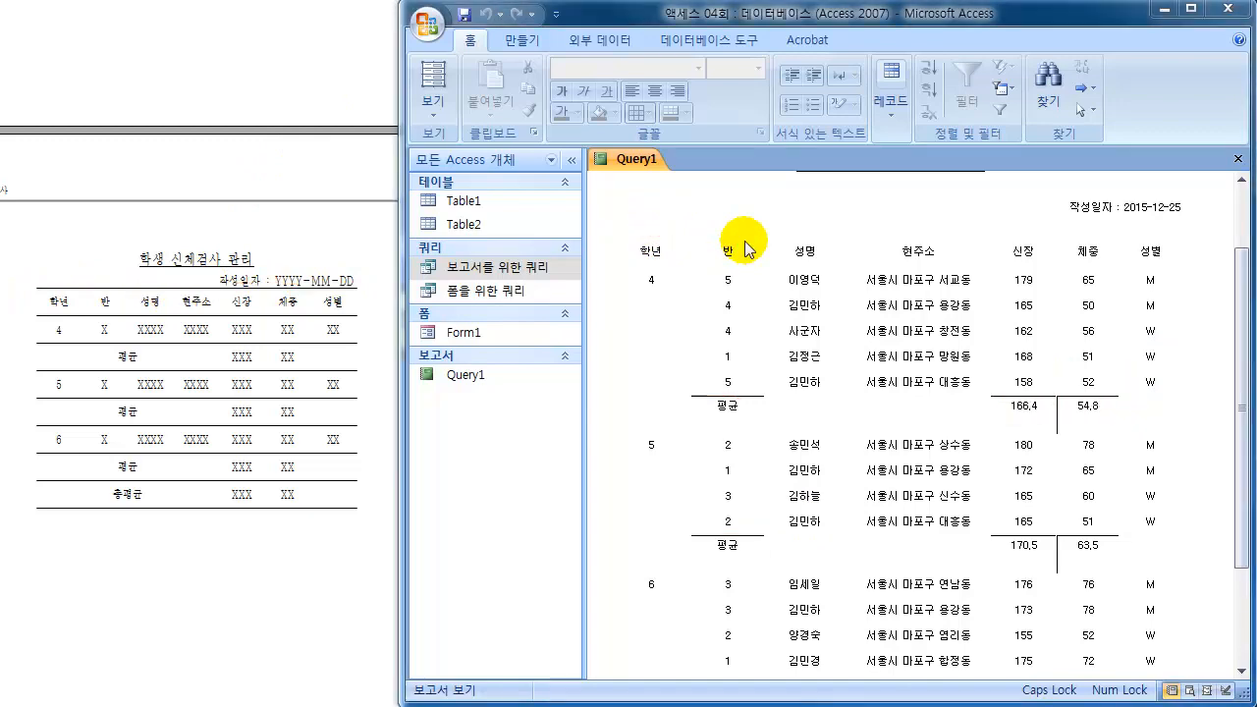
Step: Return the report to design view and set the gridlines of all its controls to 없음
left_click(440, 122)
left_click(516, 275)
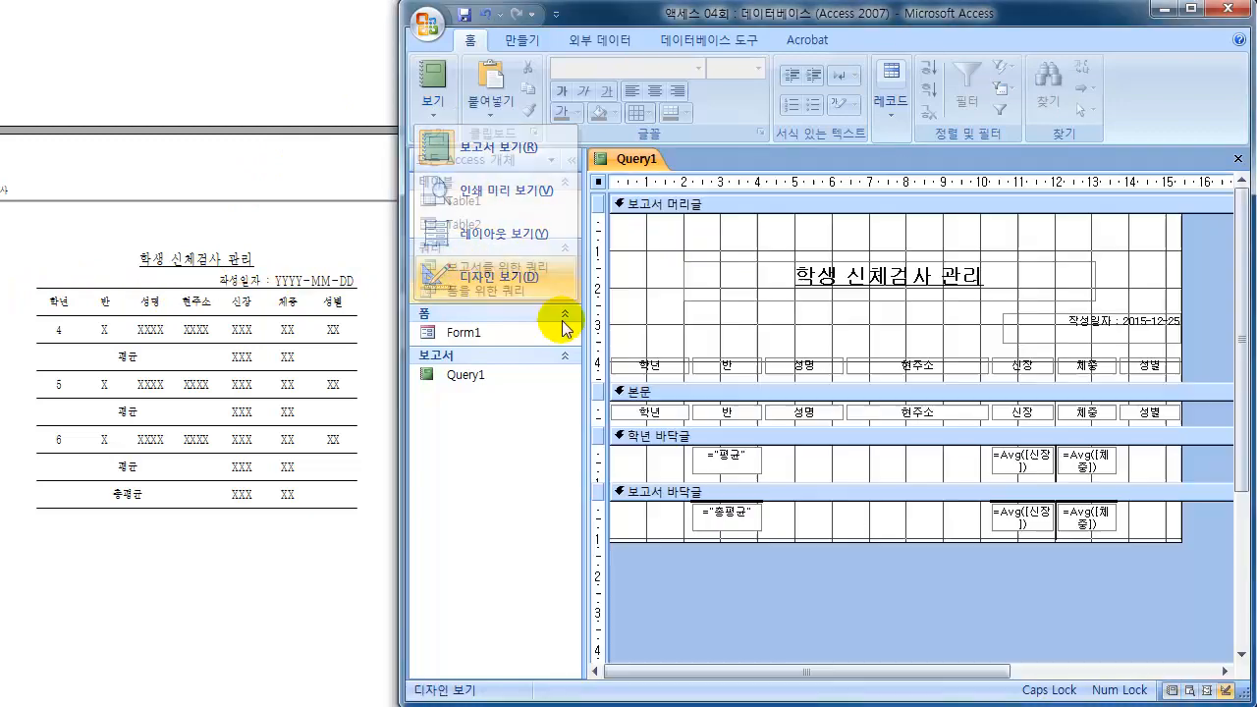
left_click_drag(1206, 599, 619, 221)
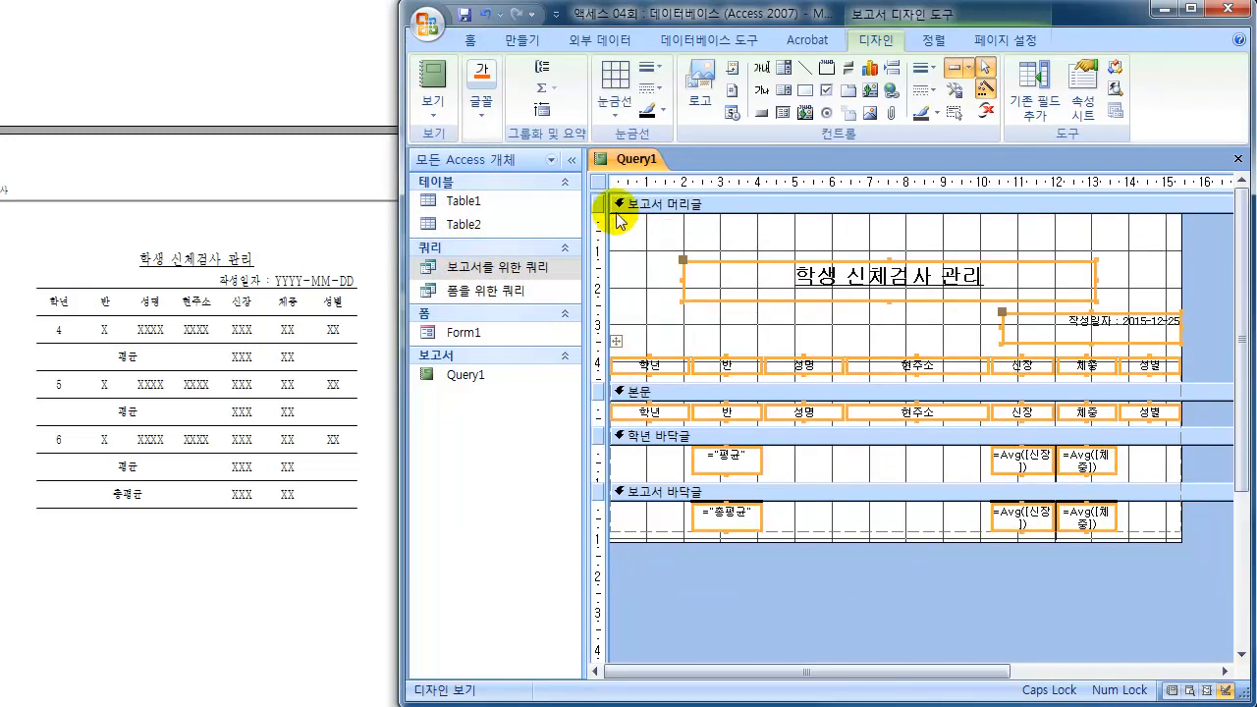
left_click(614, 96)
left_click(645, 454)
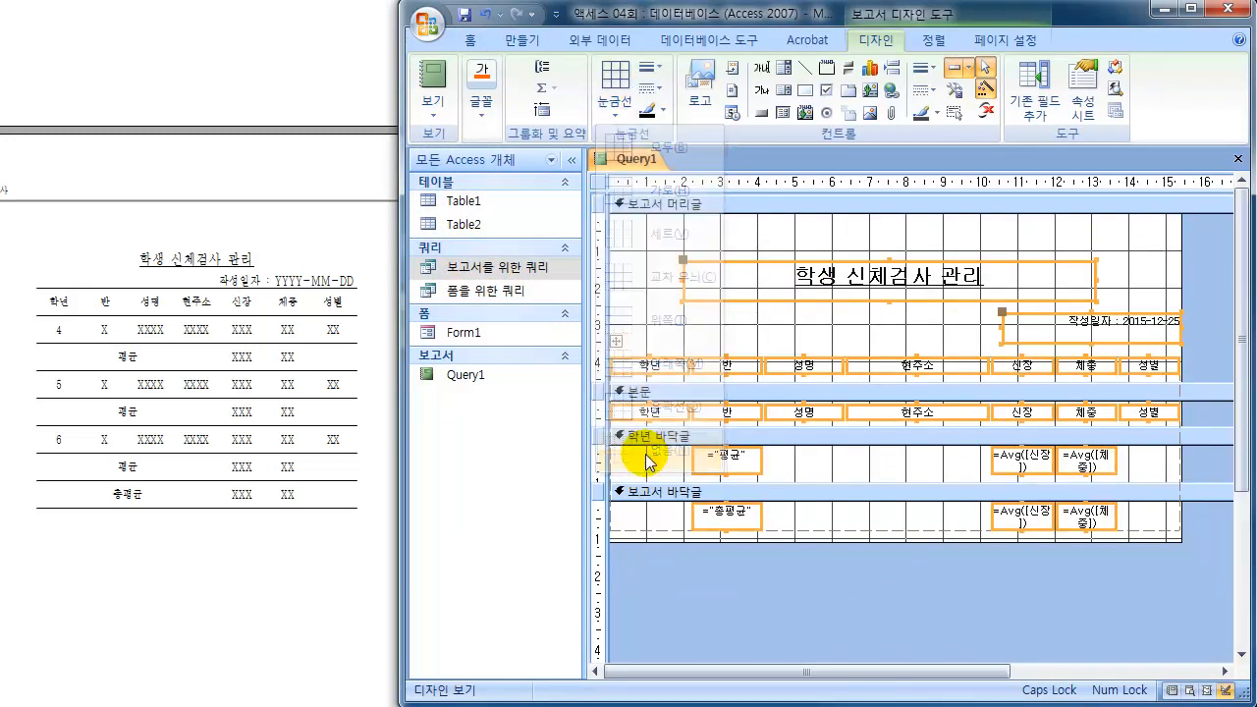
left_click(1006, 648)
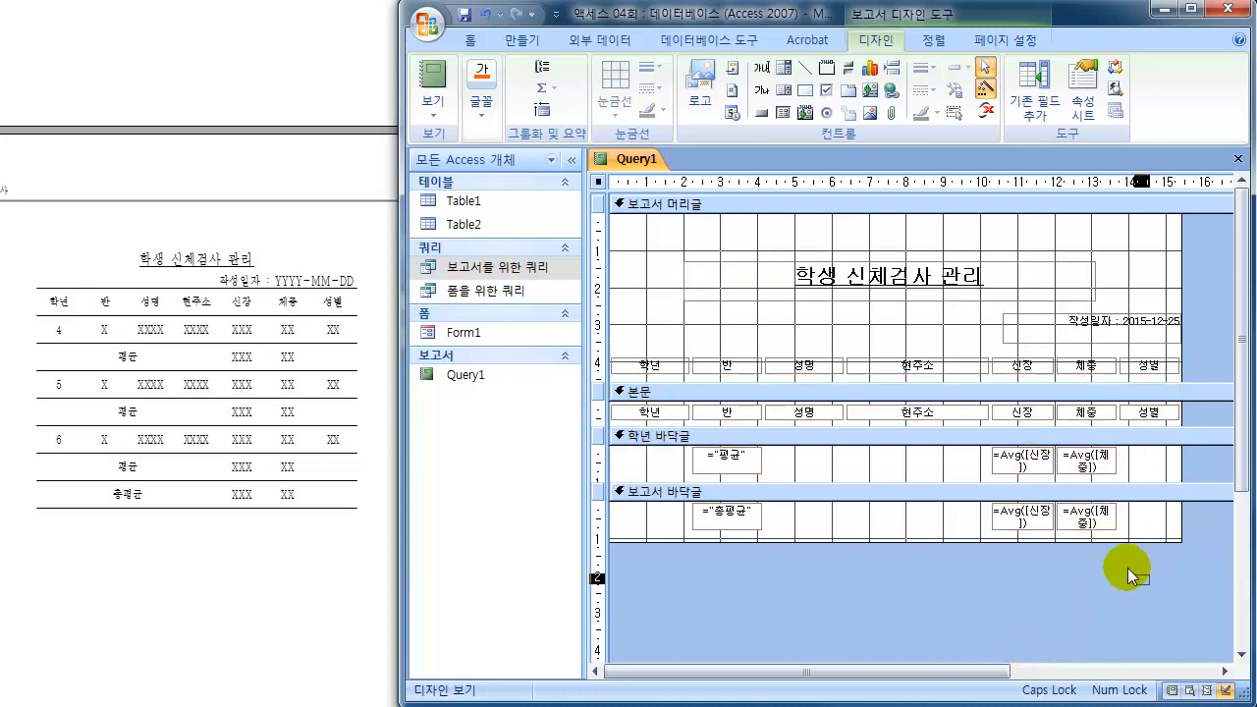
Step: Set the 형식 property of the four 신장 and 체중 average text boxes in both footers to 표준
left_click_drag(1123, 572, 962, 454)
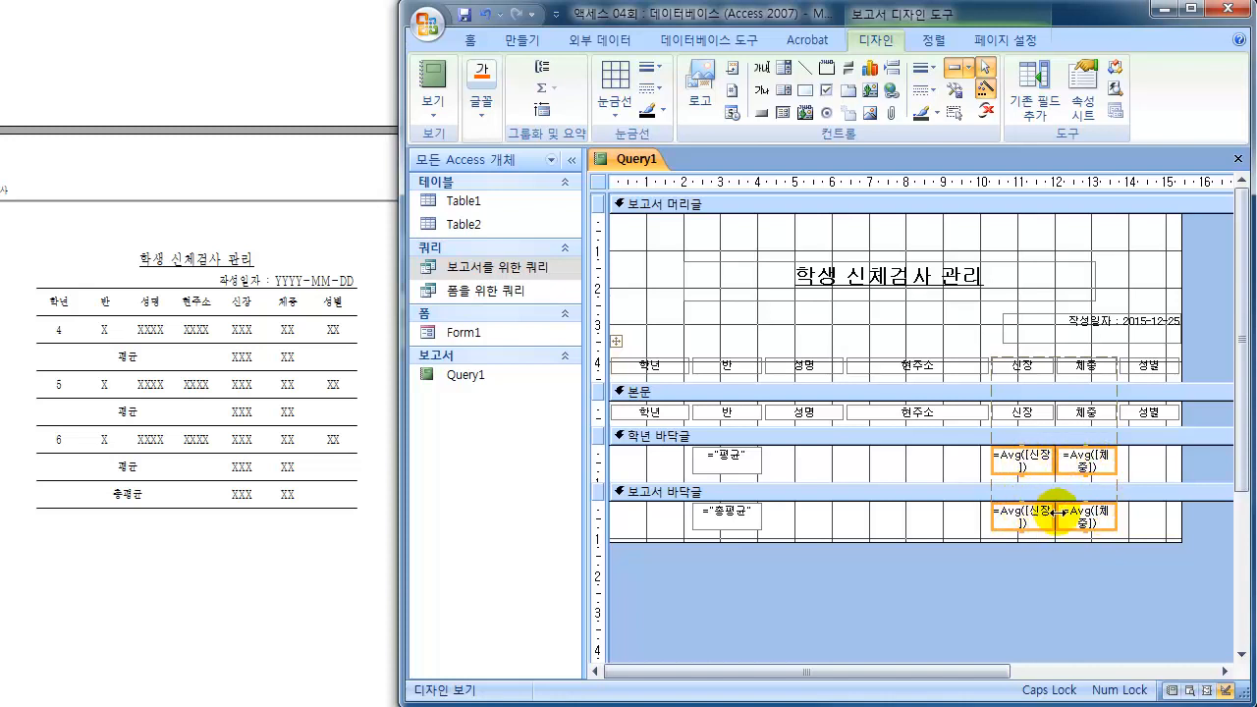
left_click(1090, 113)
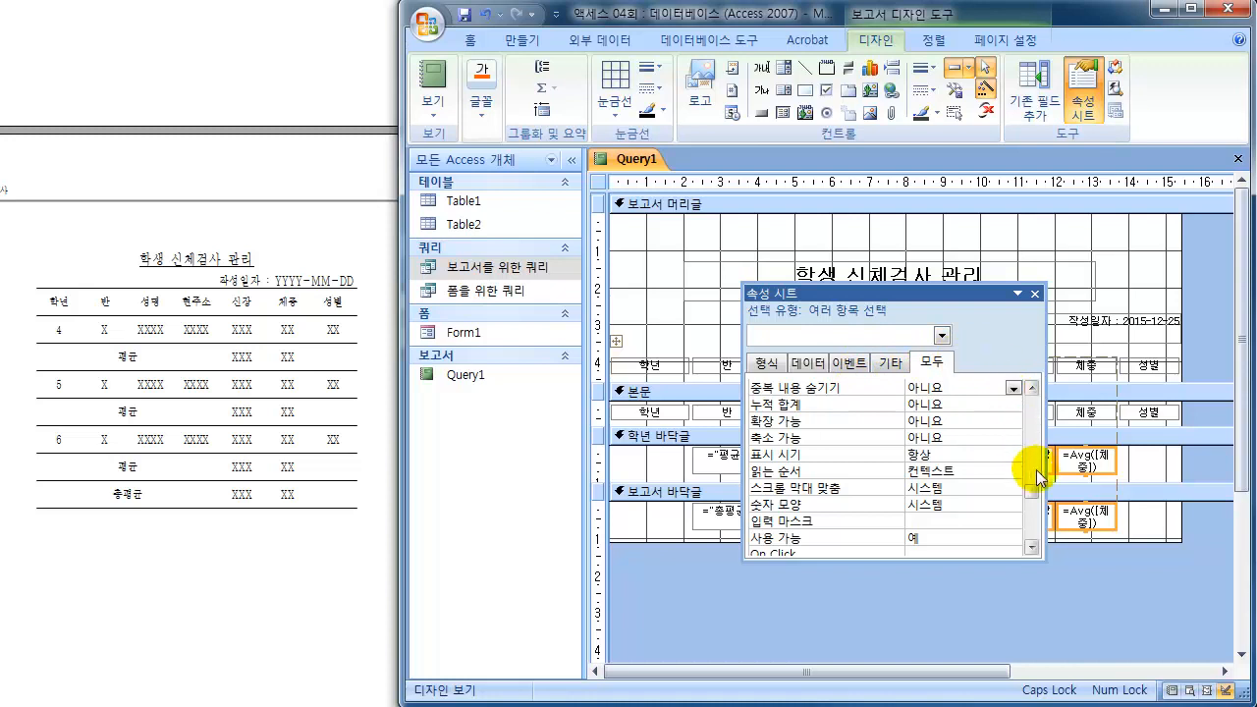
left_click_drag(1031, 493, 1032, 398)
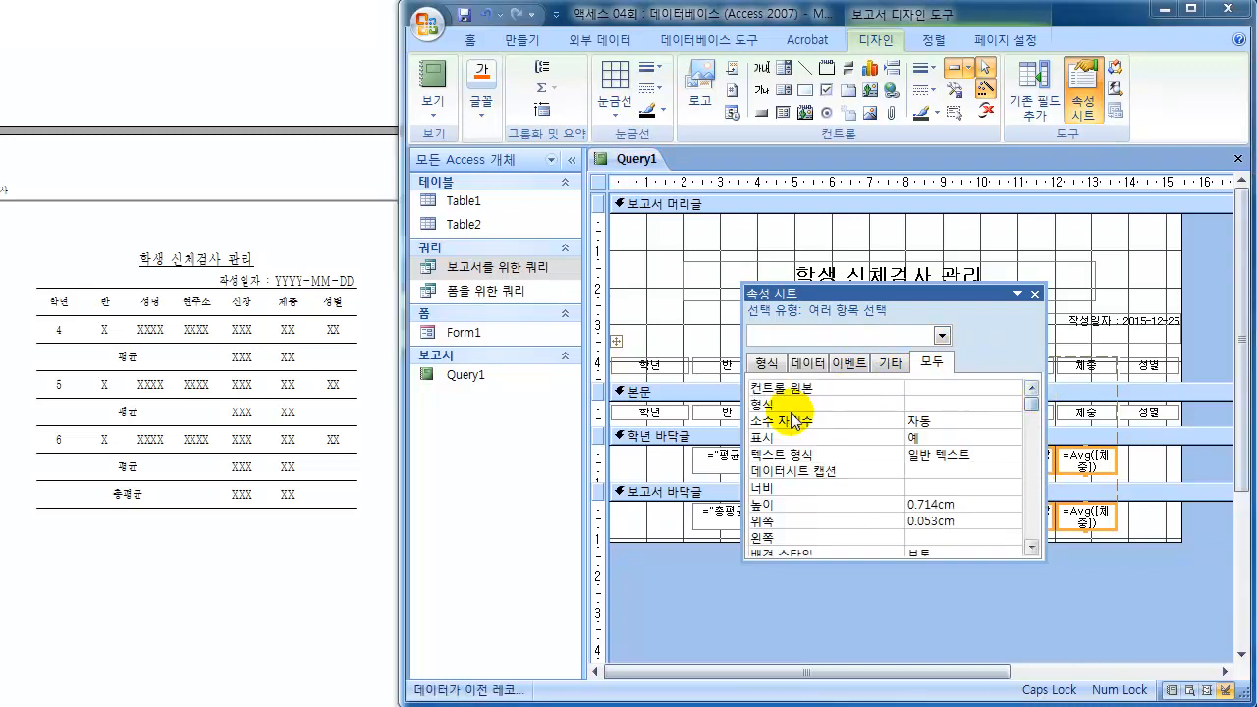
left_click(948, 405)
left_click(1012, 405)
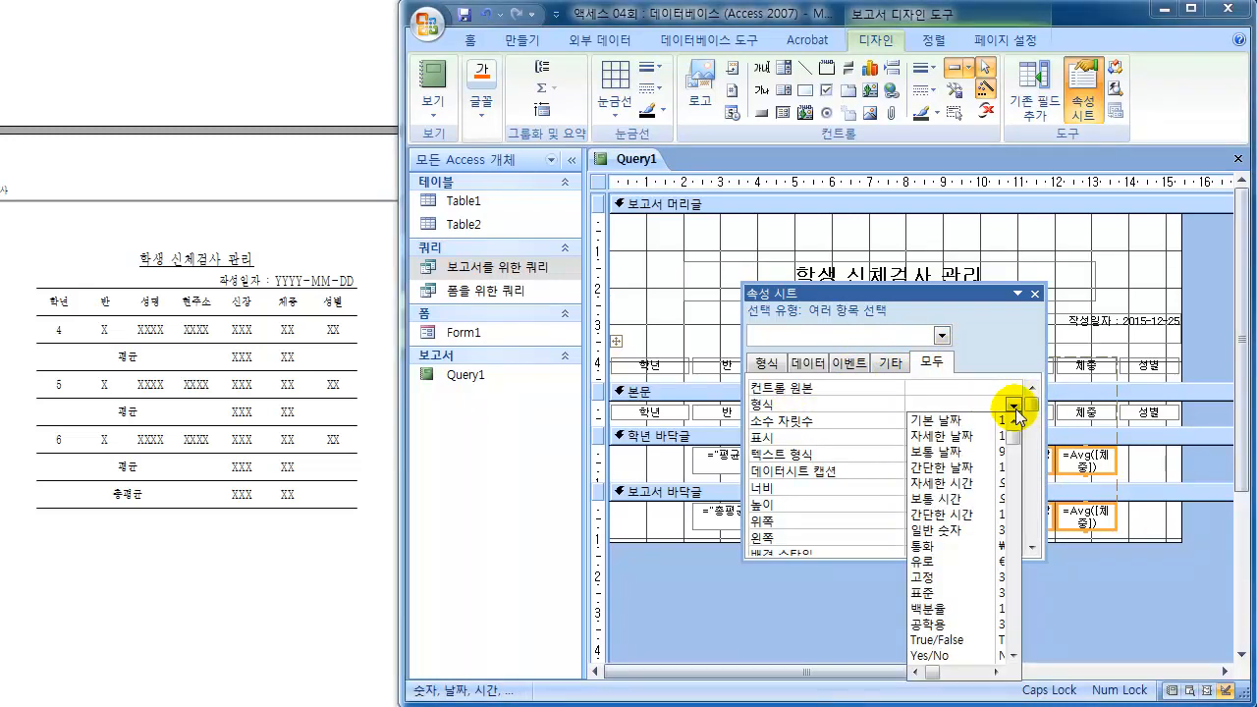
left_click(929, 594)
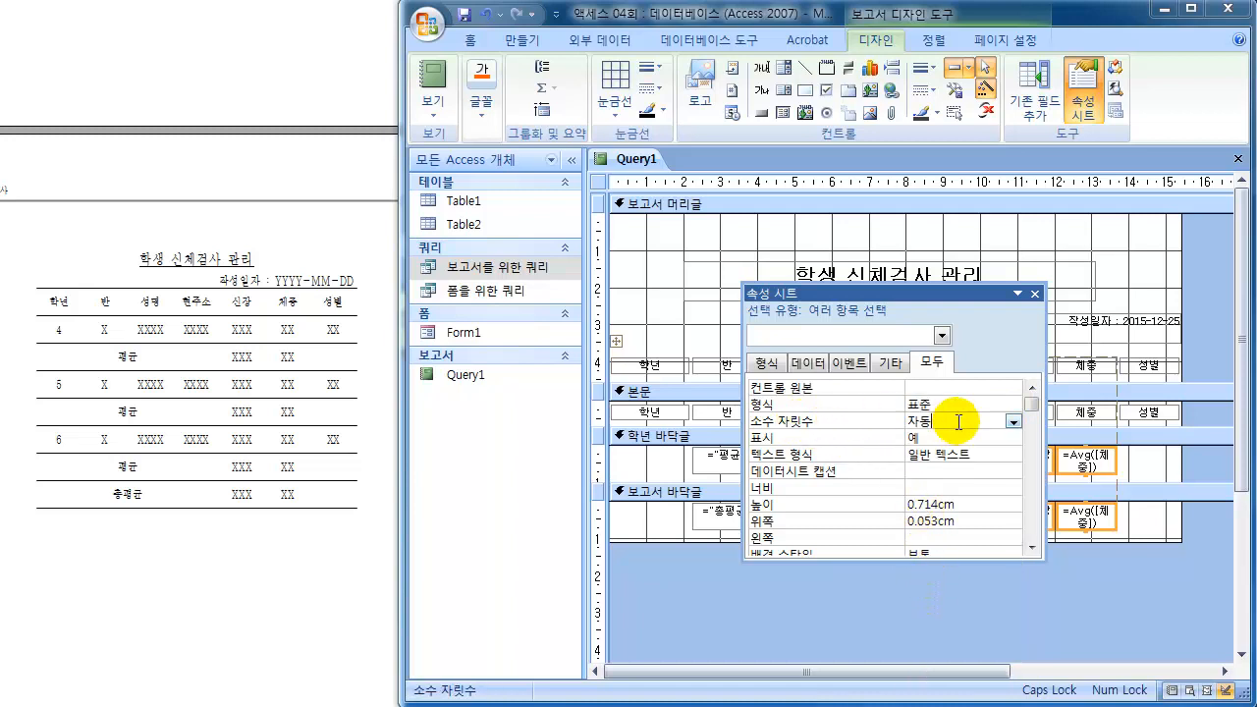
Step: Set the 소수 자릿수 property of the four 신장 and 체중 average text boxes to 0 and close the property sheet
left_click(1013, 421)
left_click(1011, 448)
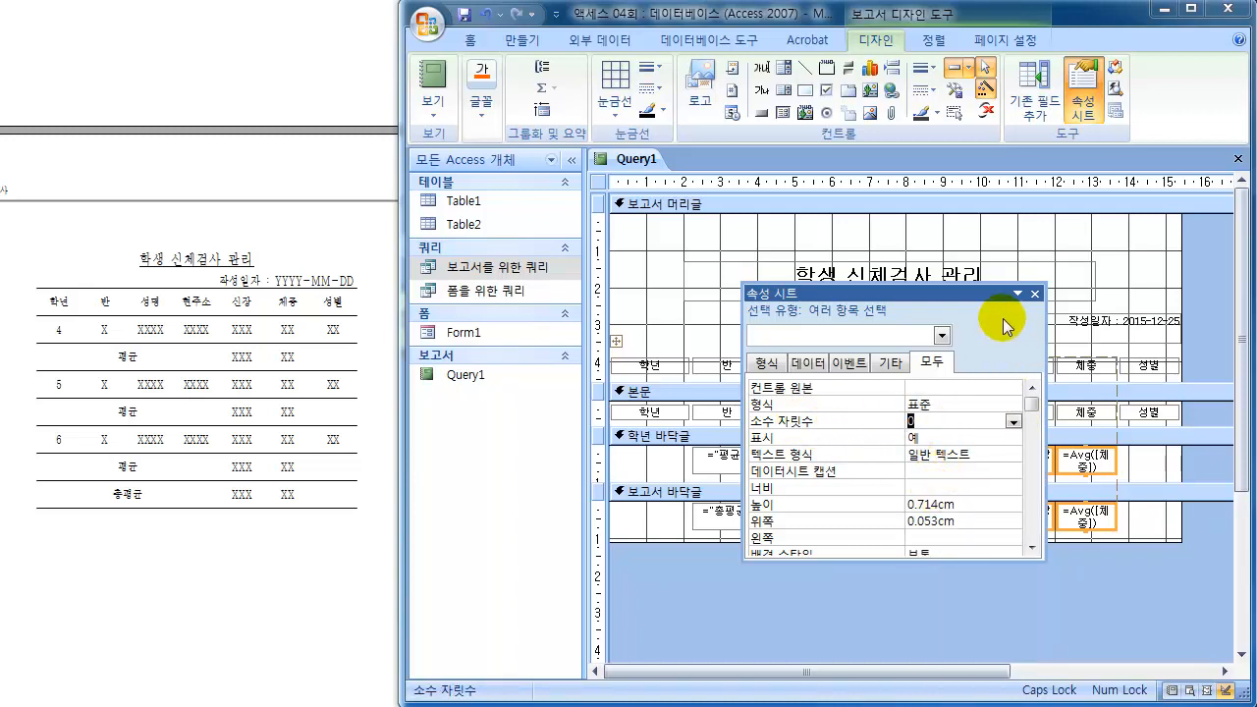
left_click(1034, 292)
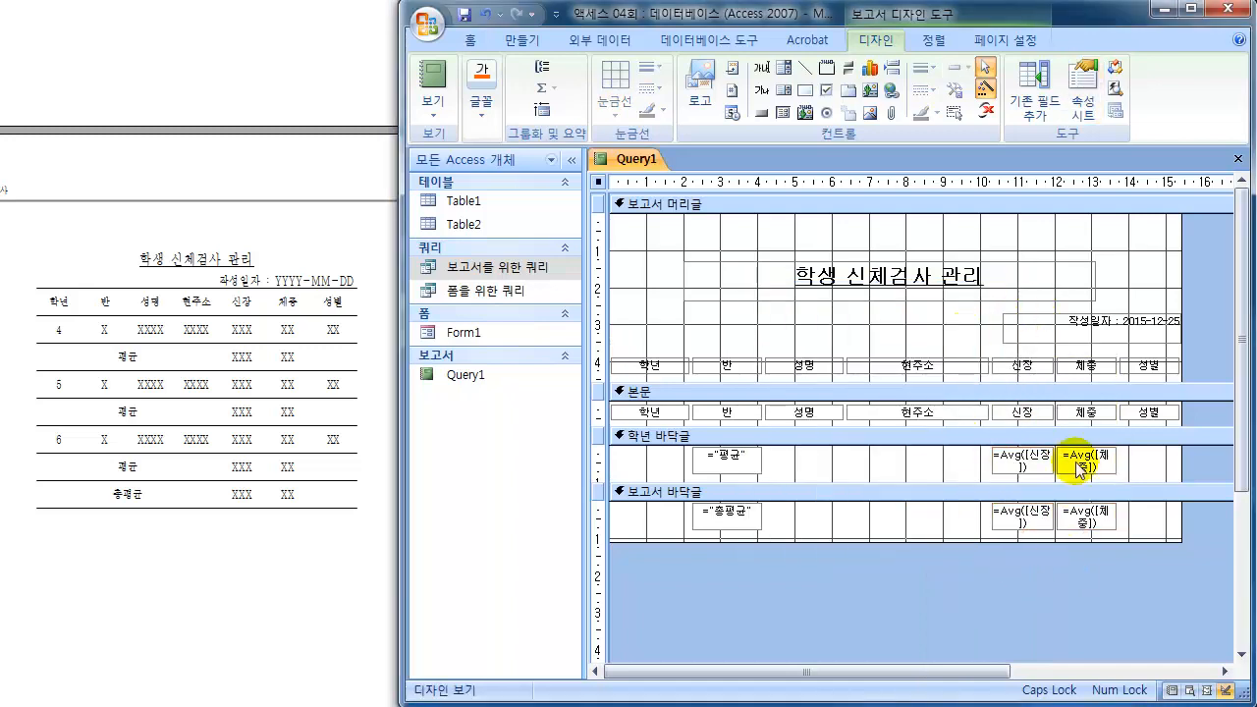
Step: Preview the report and examine the 신장 and 체중 averages in the 평균 and 총평균 rows
left_click(433, 78)
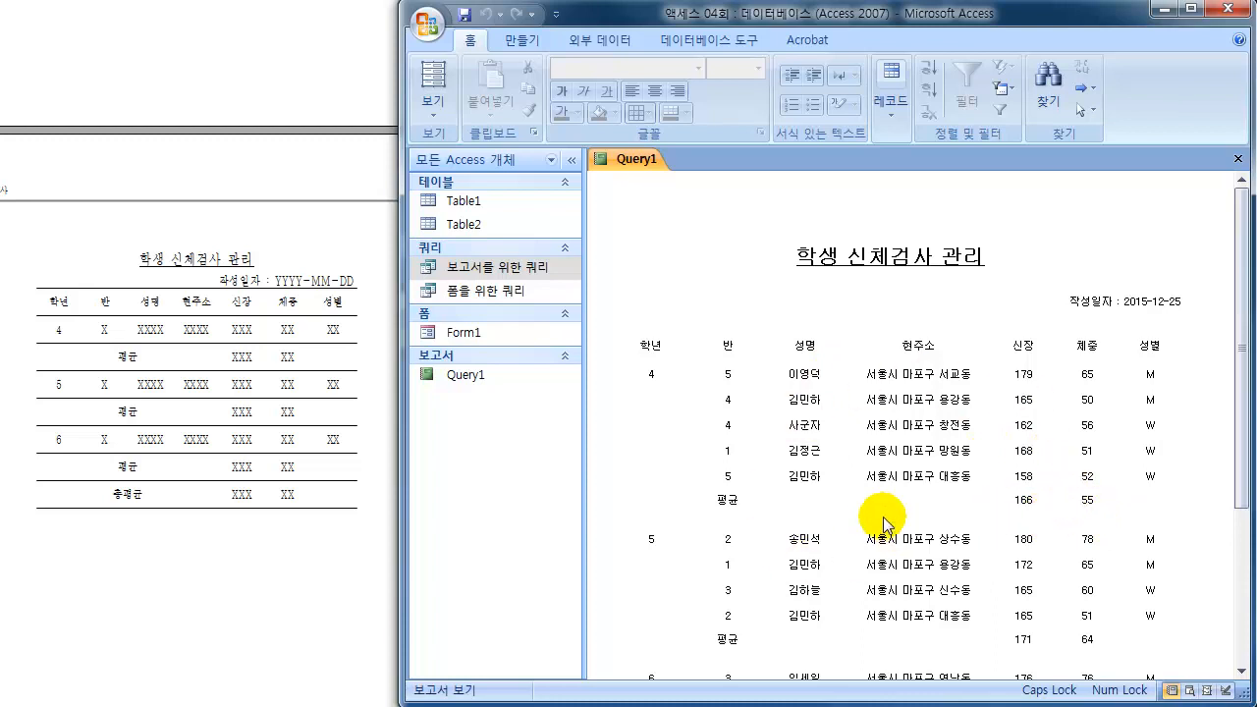
scroll(879, 513, "down", 5)
scroll(884, 513, "down", 2)
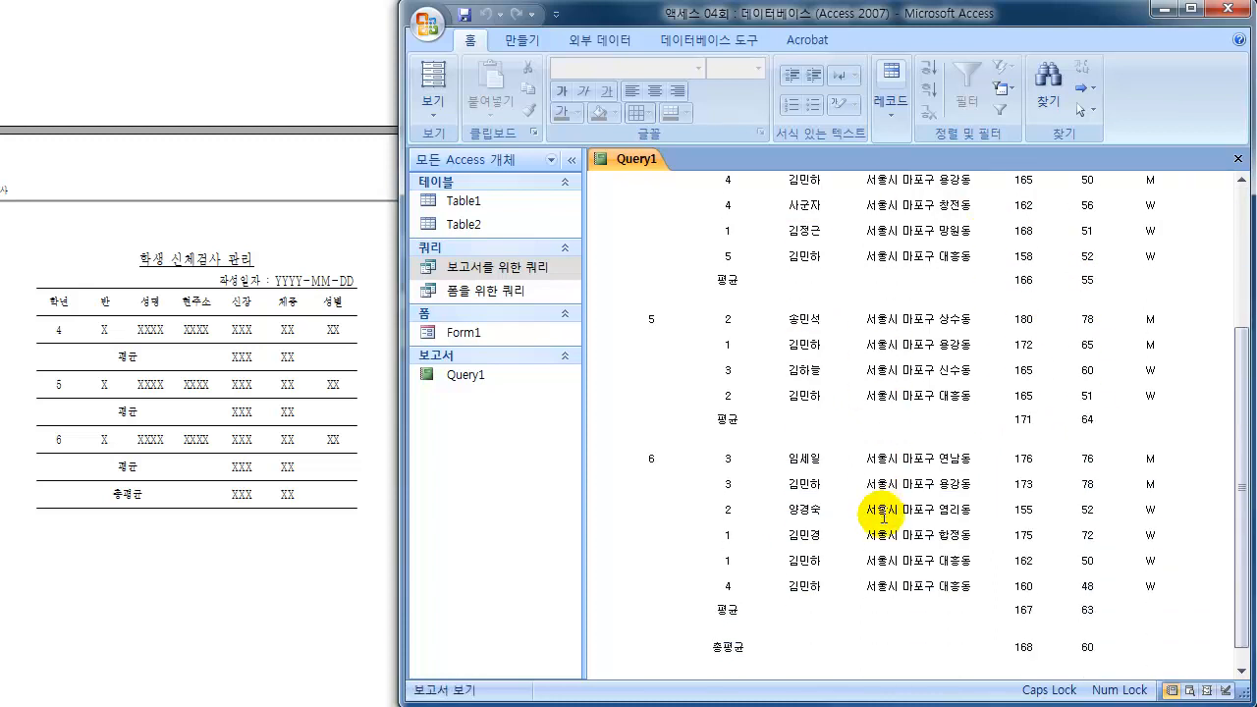
scroll(938, 505, "up", 7)
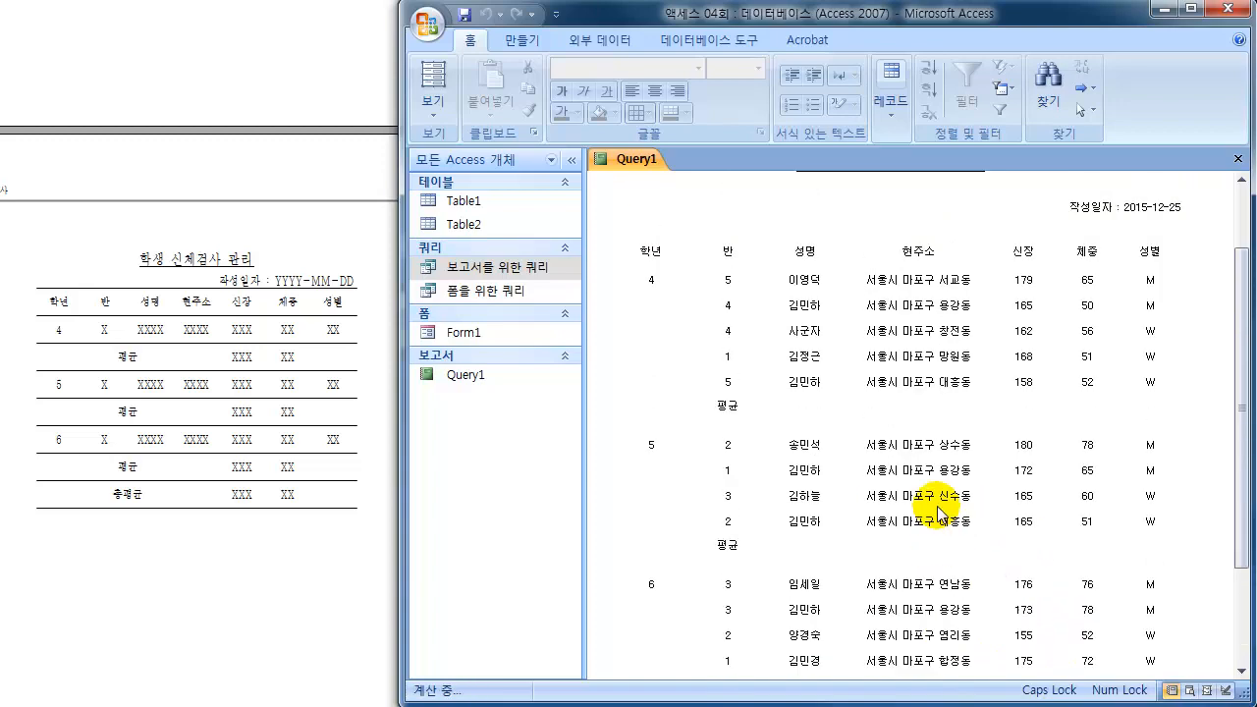
Step: Return the report to design view and draw a line about 15.2 cm wide across the 보고서 머리글, above the title
left_click(432, 110)
left_click(479, 278)
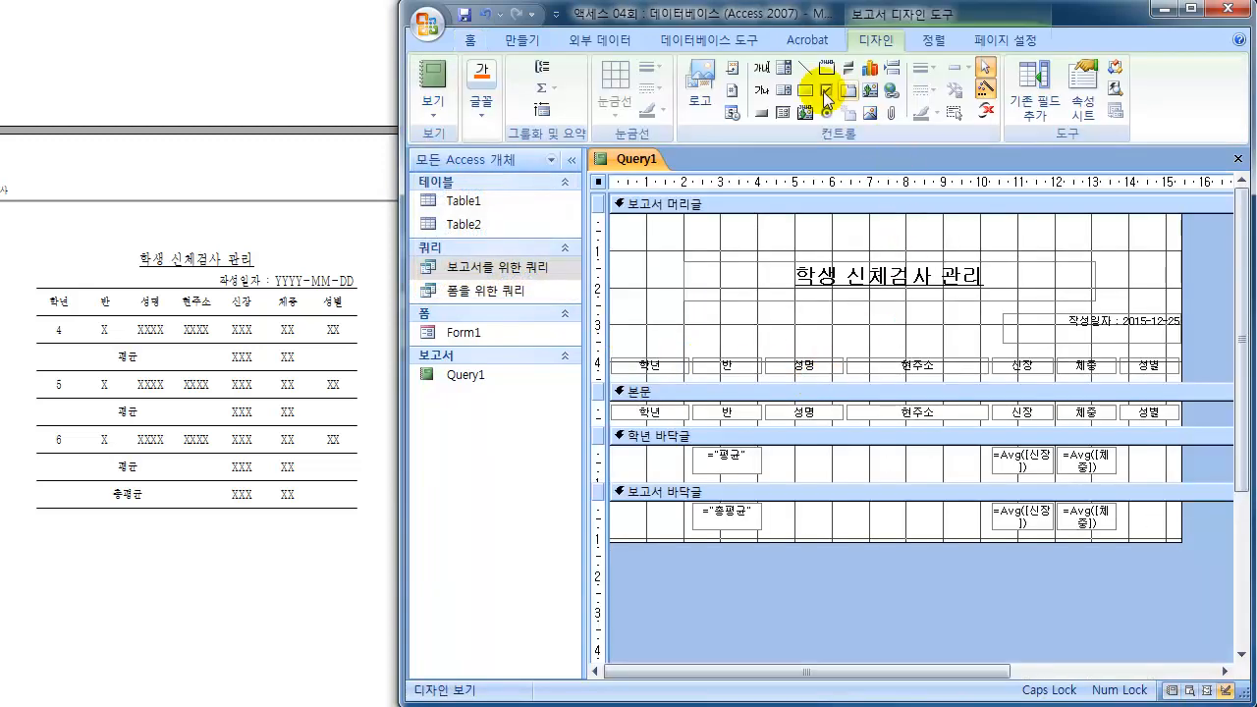
left_click(805, 69)
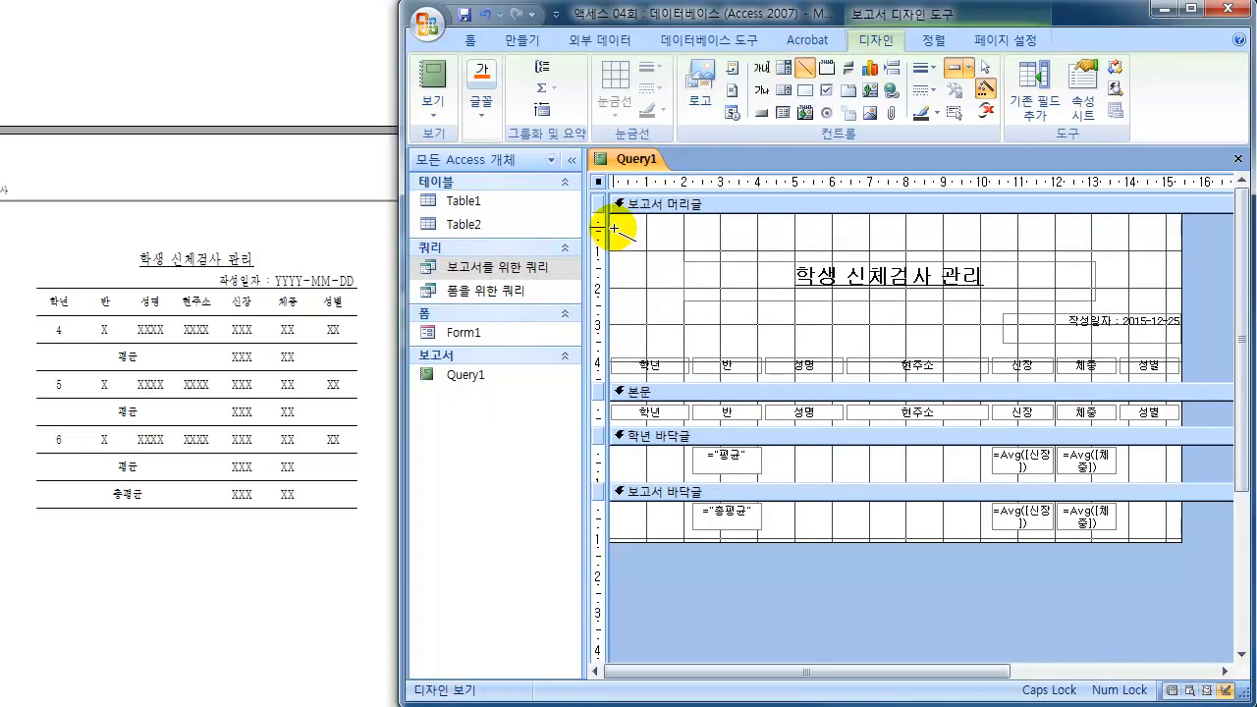
mouse_move(613, 228)
left_mouse_down()
mouse_move(1117, 246)
mouse_move(1150, 230)
mouse_move(1173, 246)
left_mouse_up()
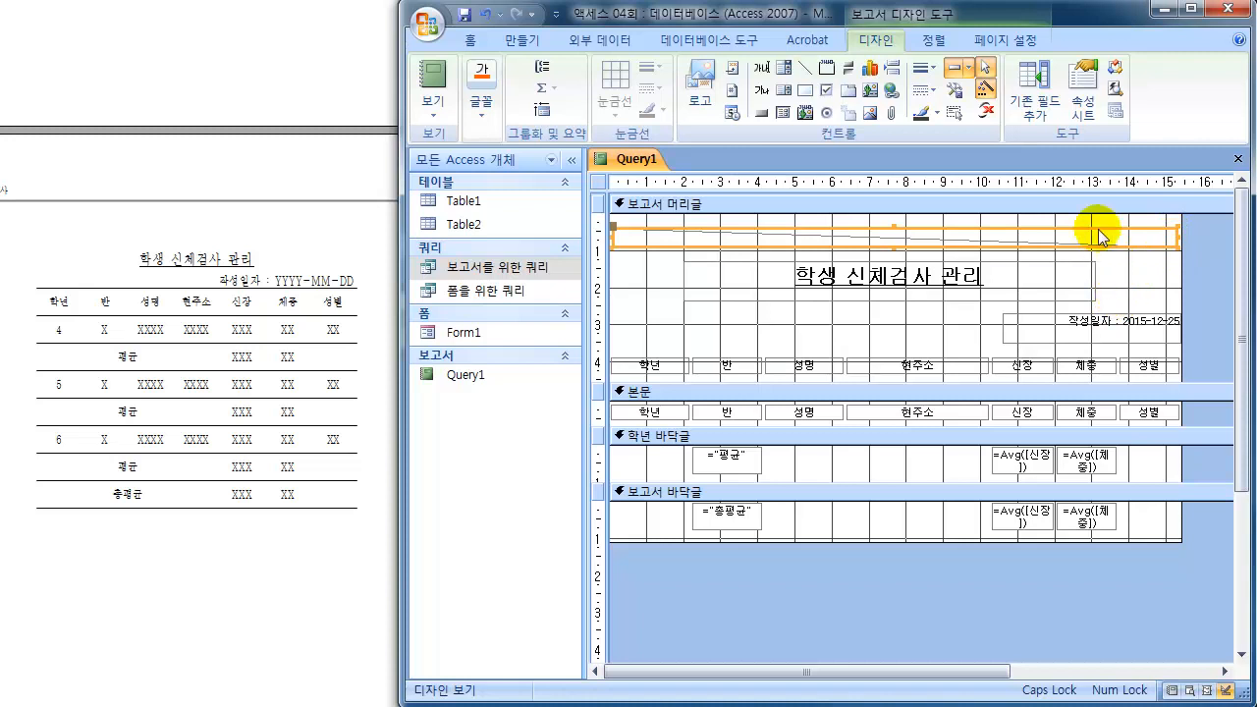
Step: Make the new line exactly horizontal by setting its 높이 to 0 cm, and close the property sheet
left_click(1082, 93)
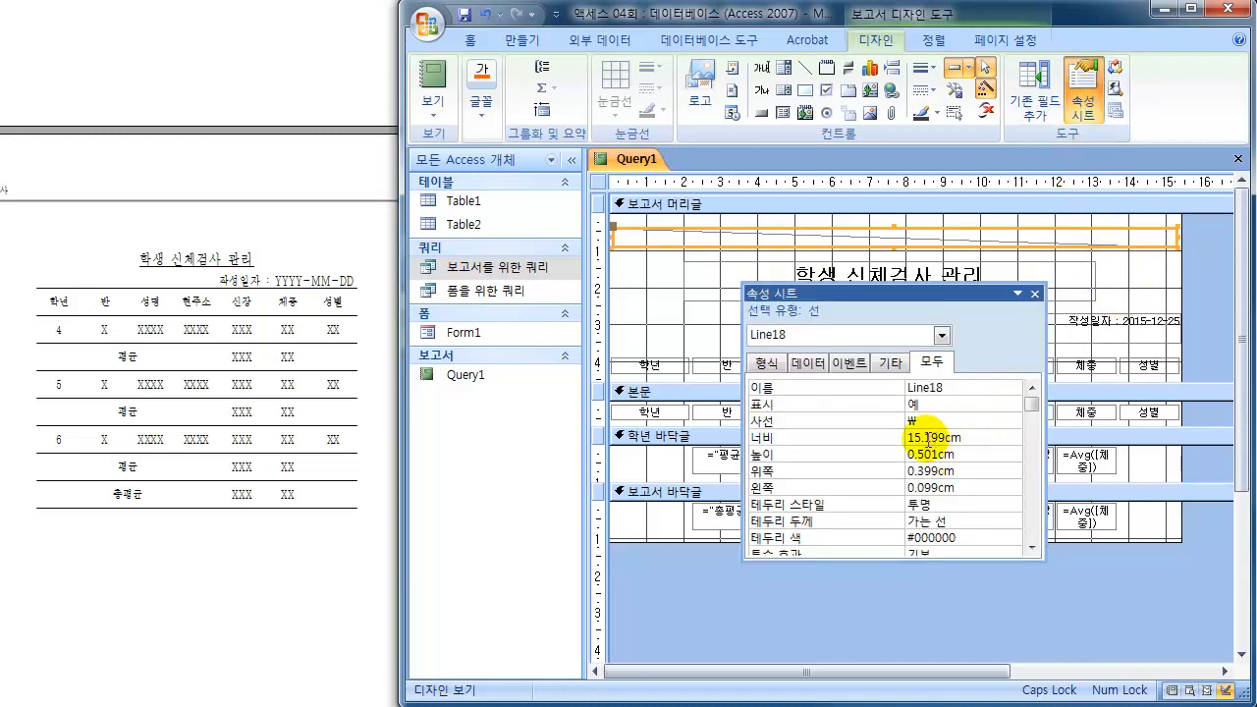
left_click_drag(976, 454, 874, 454)
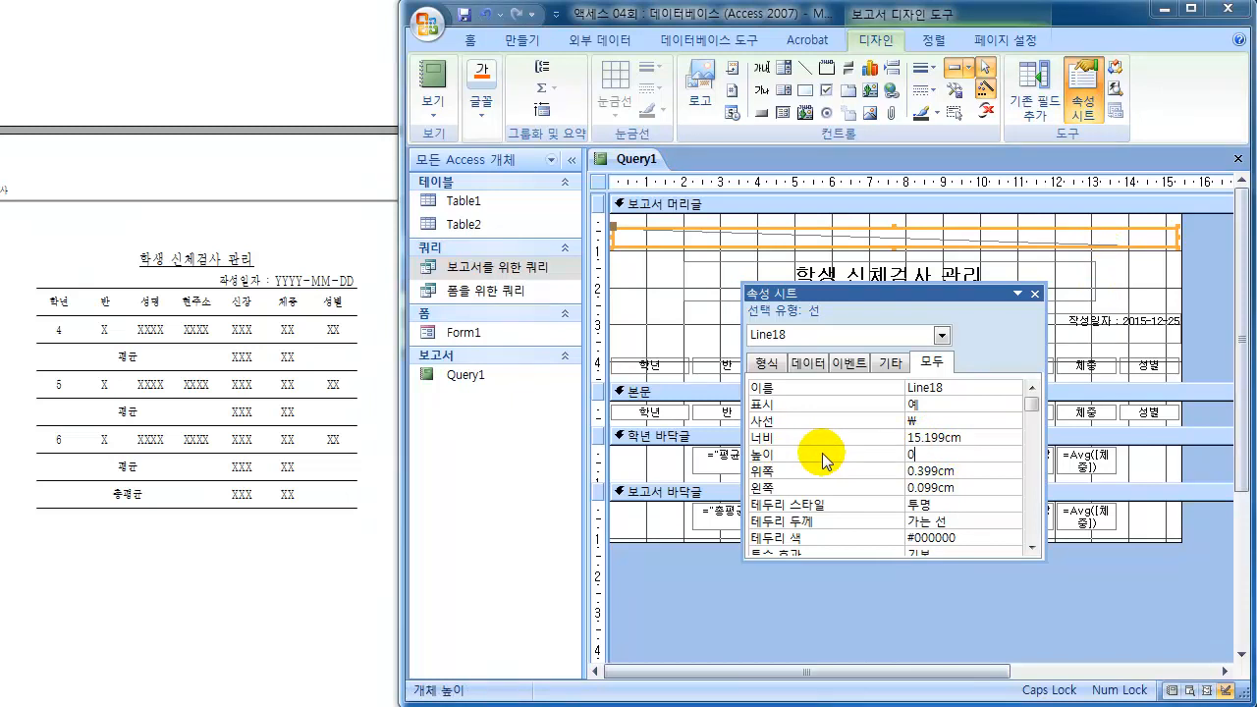
key("Return")
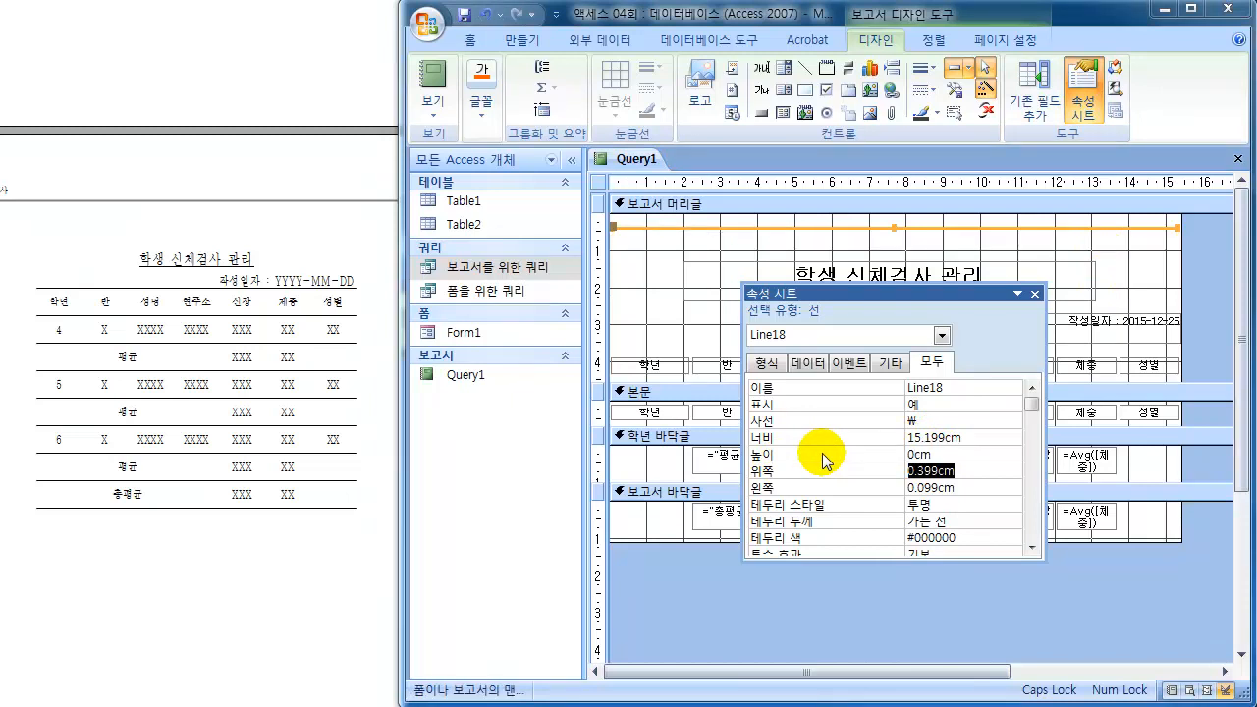
left_click(1034, 294)
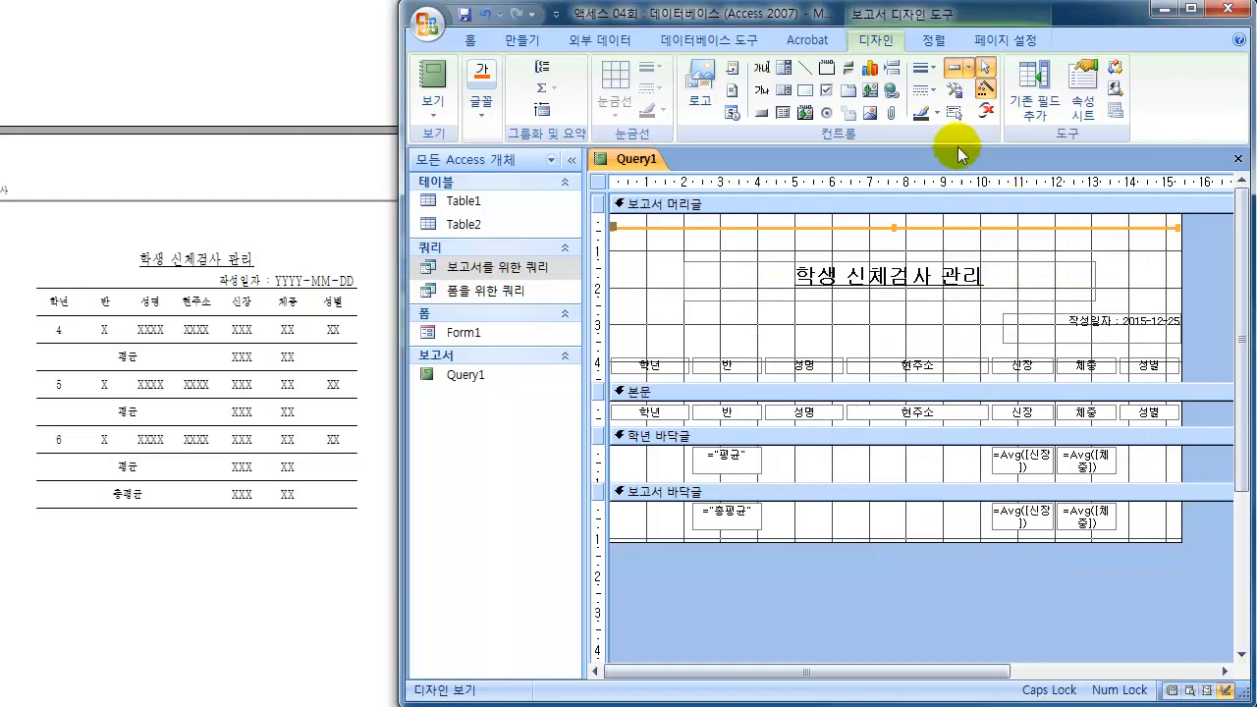
Step: Give the line above the title the third-thinnest line thickness and colour it red
left_click(924, 69)
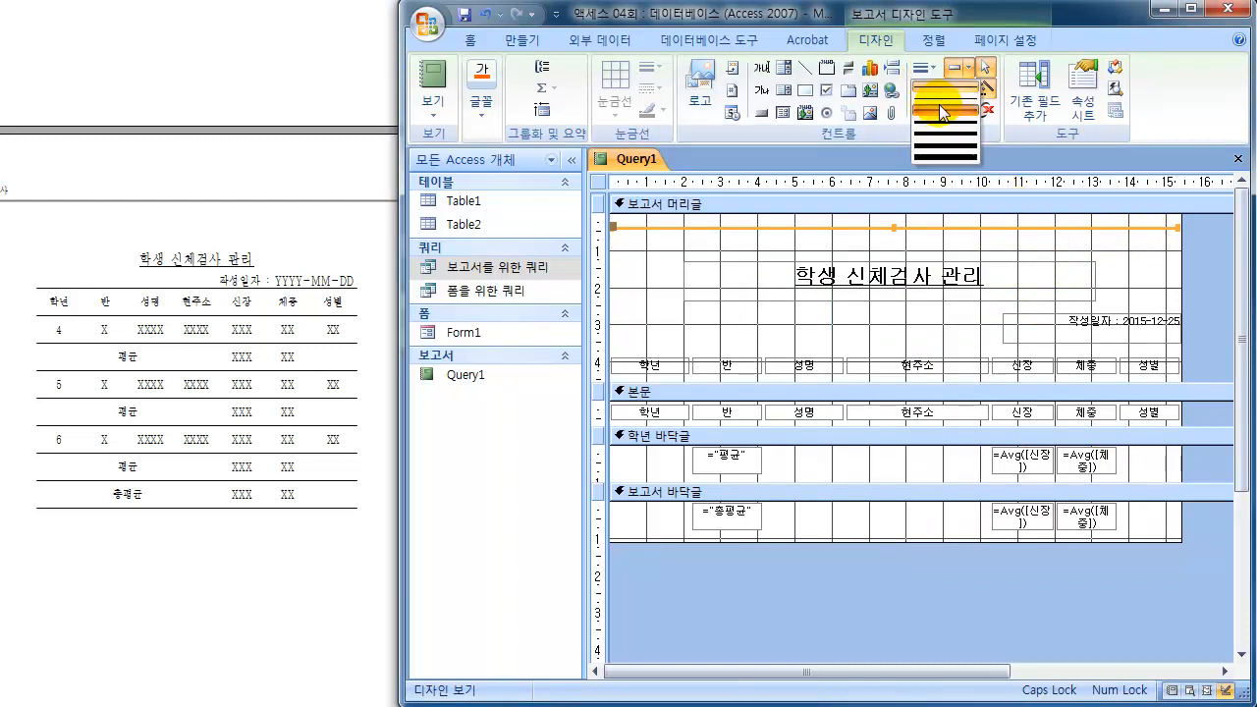
left_click(940, 108)
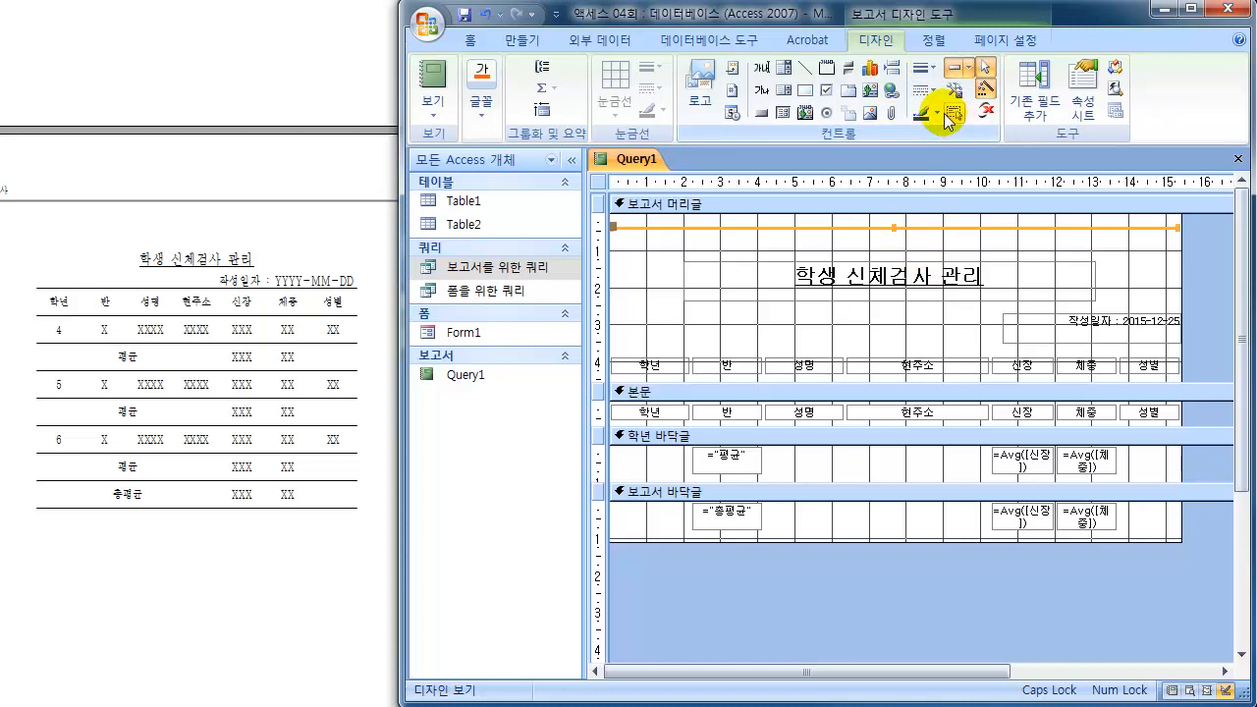
left_click(940, 114)
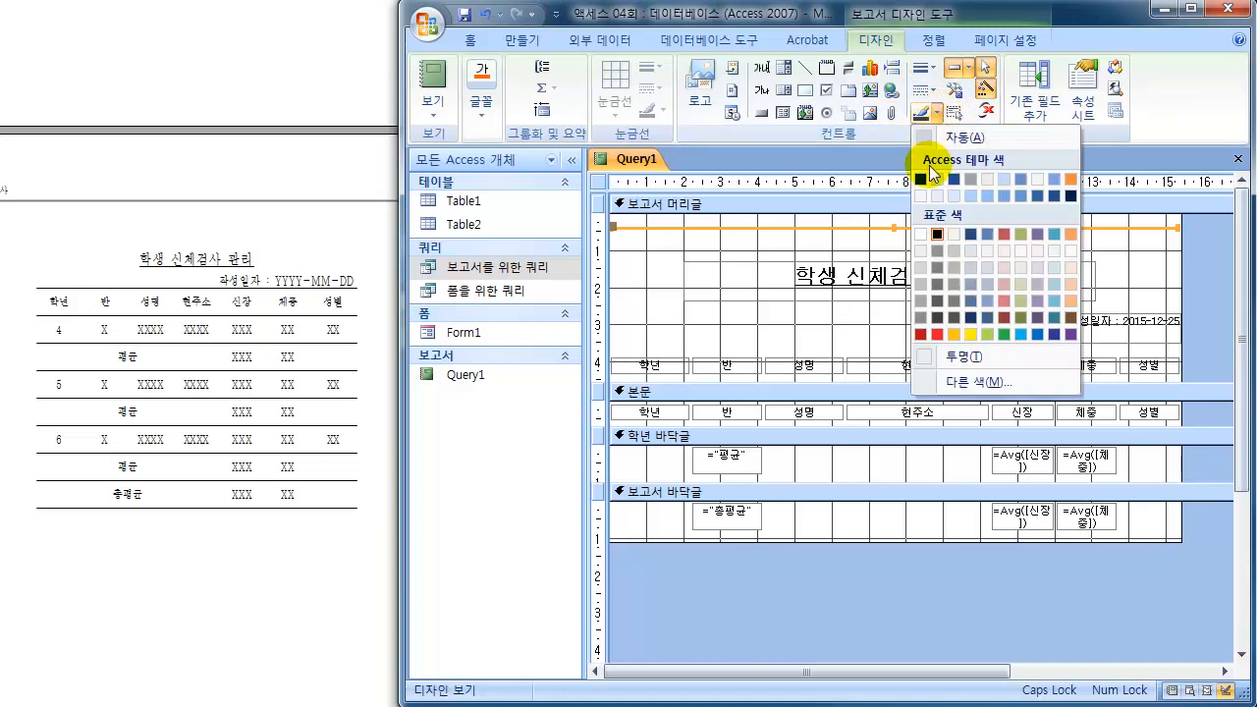
left_click(938, 335)
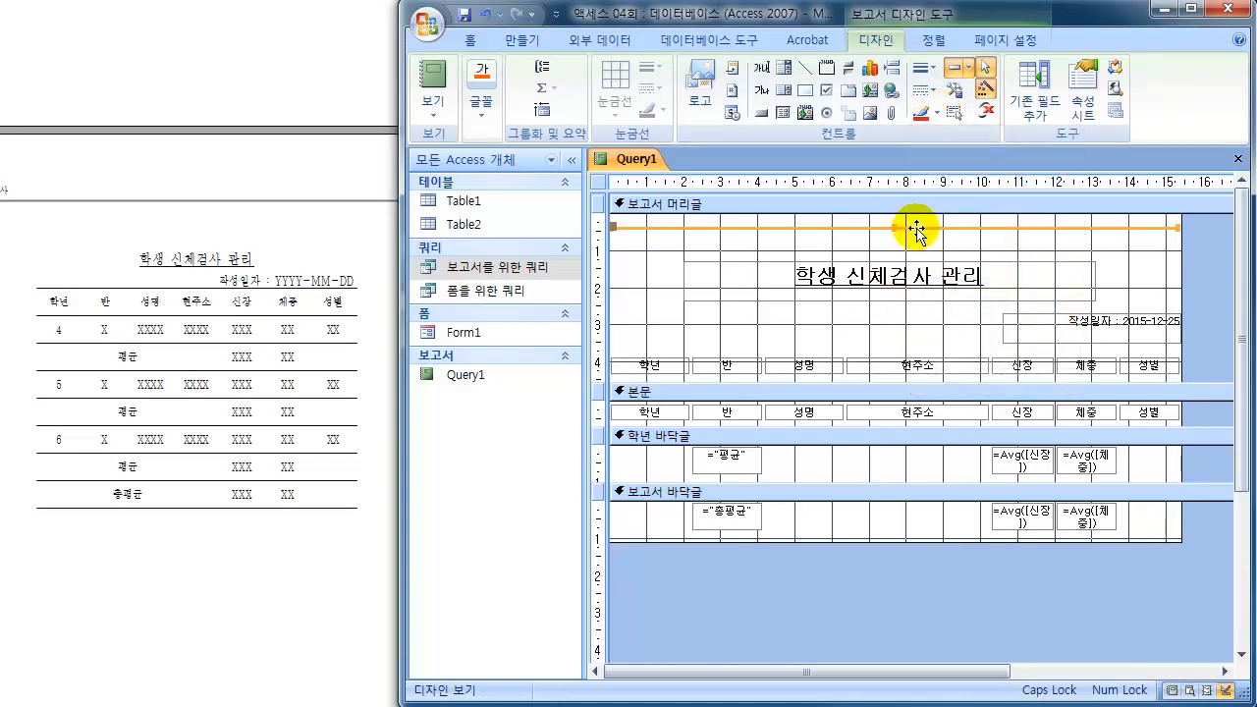
left_click(1134, 287)
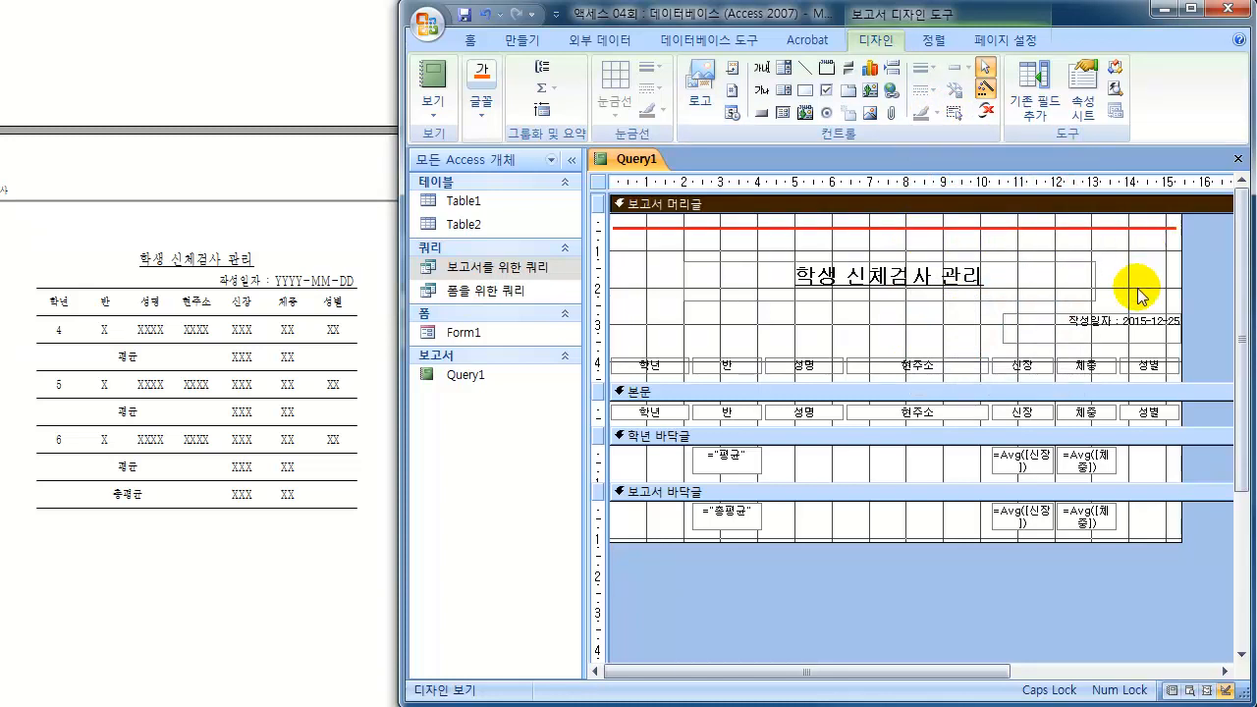
Step: Reduce the red line's thickness to the second-thinnest option
left_click(1057, 229)
left_click(927, 70)
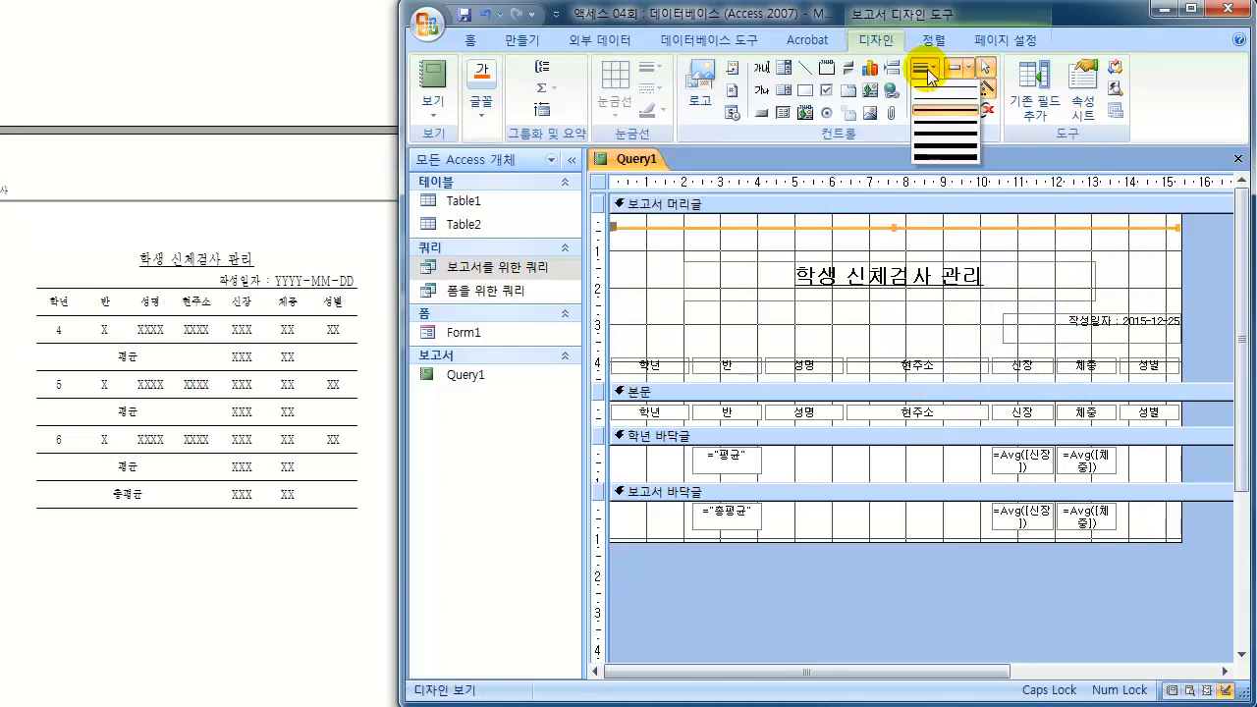
left_click(938, 101)
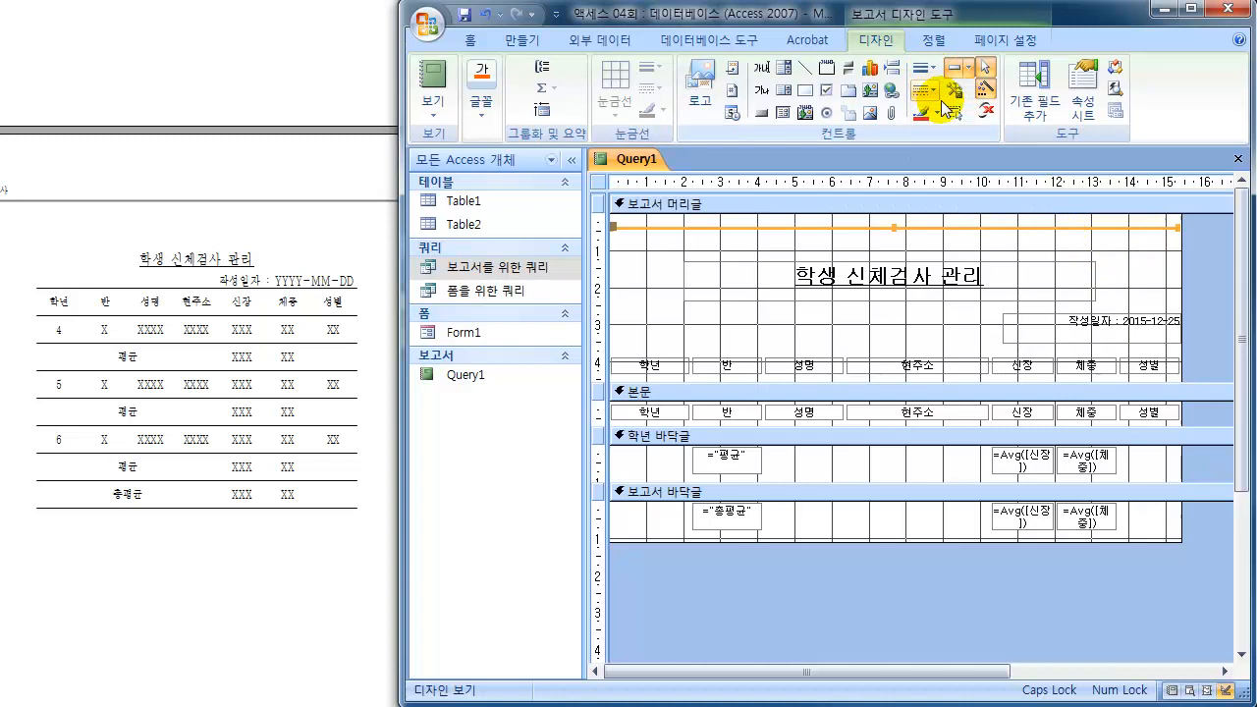
left_click(1147, 267)
Step: Move the red line down past the title and date to just above the column labels in the 보고서 머리글
left_click(941, 228)
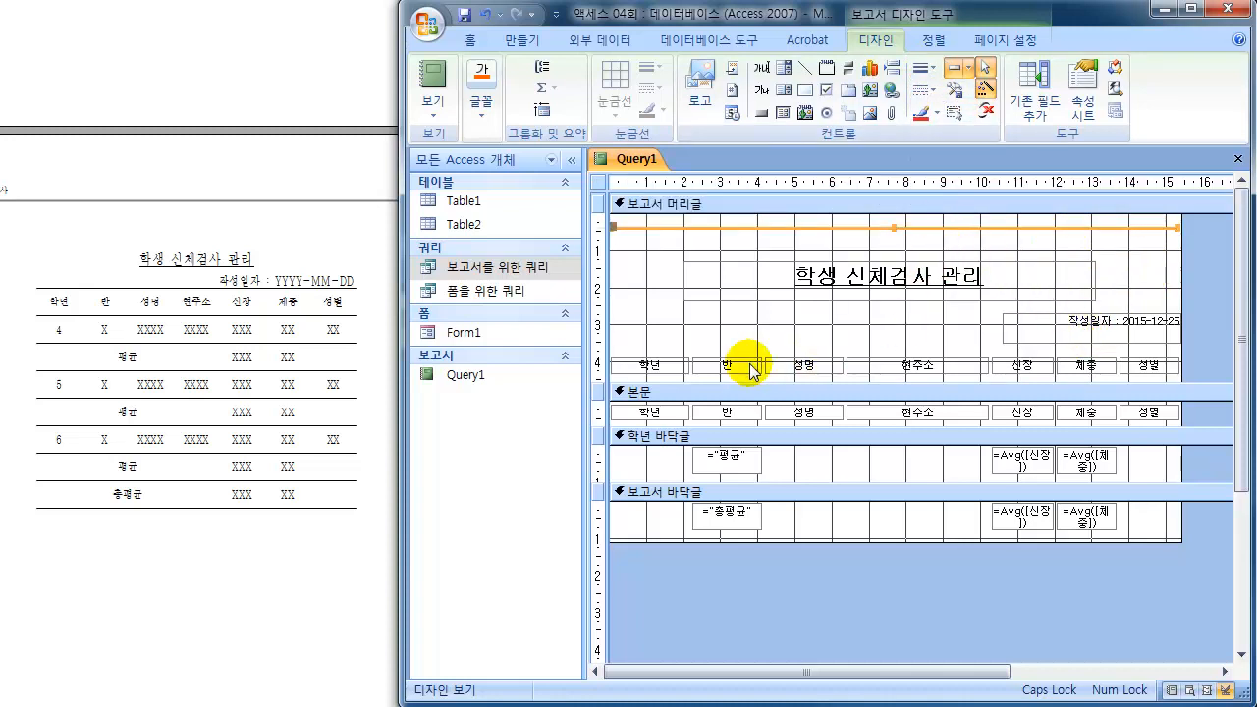
key("Down")
key("Down")
key("Down")
key("Down")
key("Down")
key("Down")
key("Down")
key("Down")
key("Down")
key("Down")
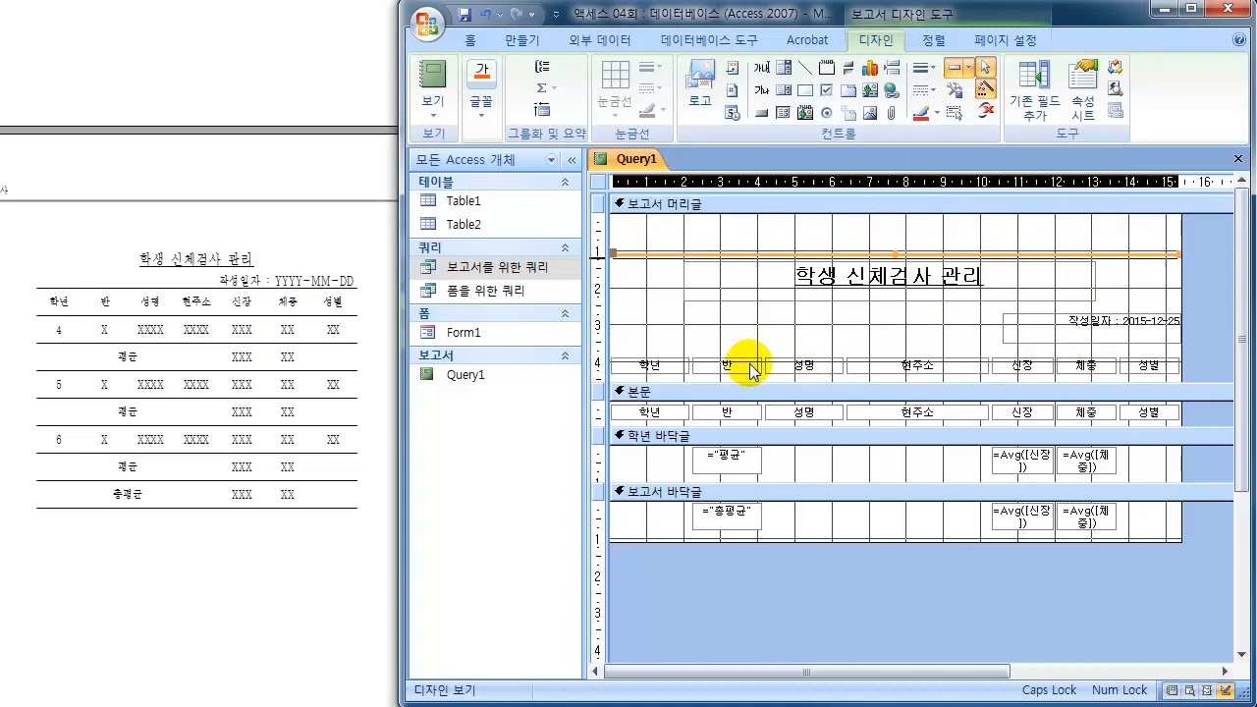
key("Down")
key("Down")
key("Down")
key("Down")
key("Down")
key("Down")
key("Down")
key("Down")
key("Down")
key("Down")
key("Down")
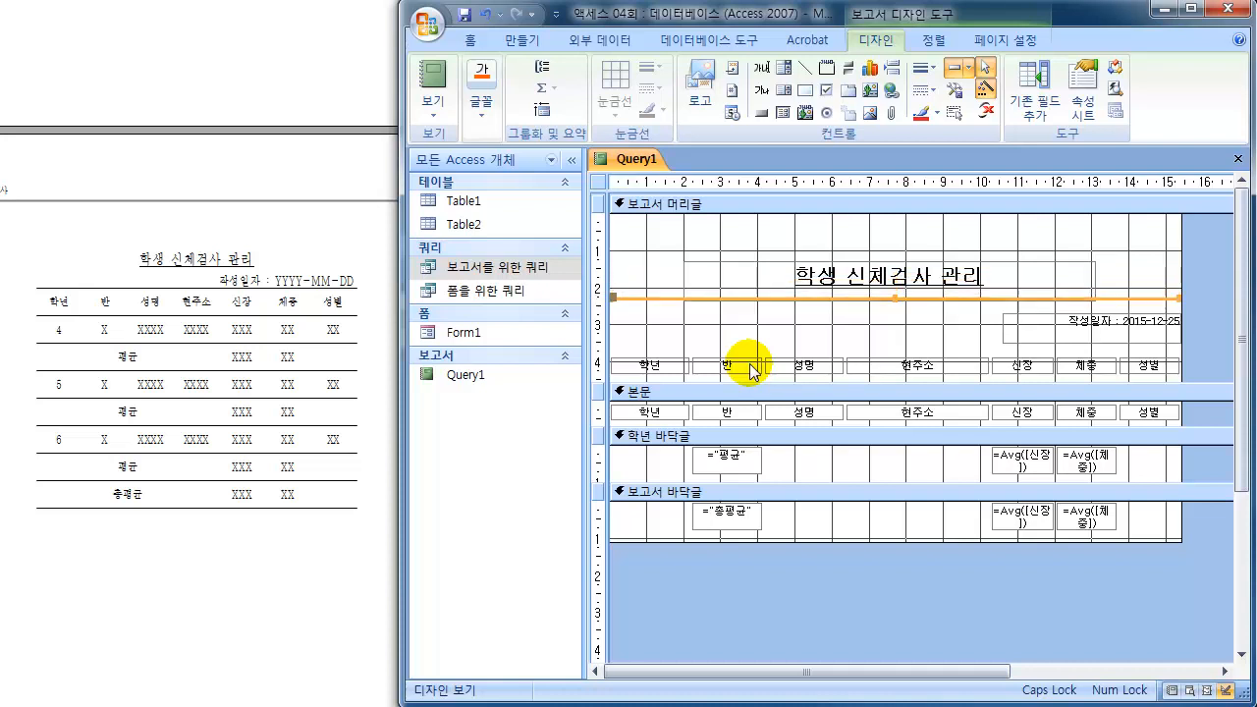
key("Down")
key("Down")
key("Down")
key("Down")
key("Down")
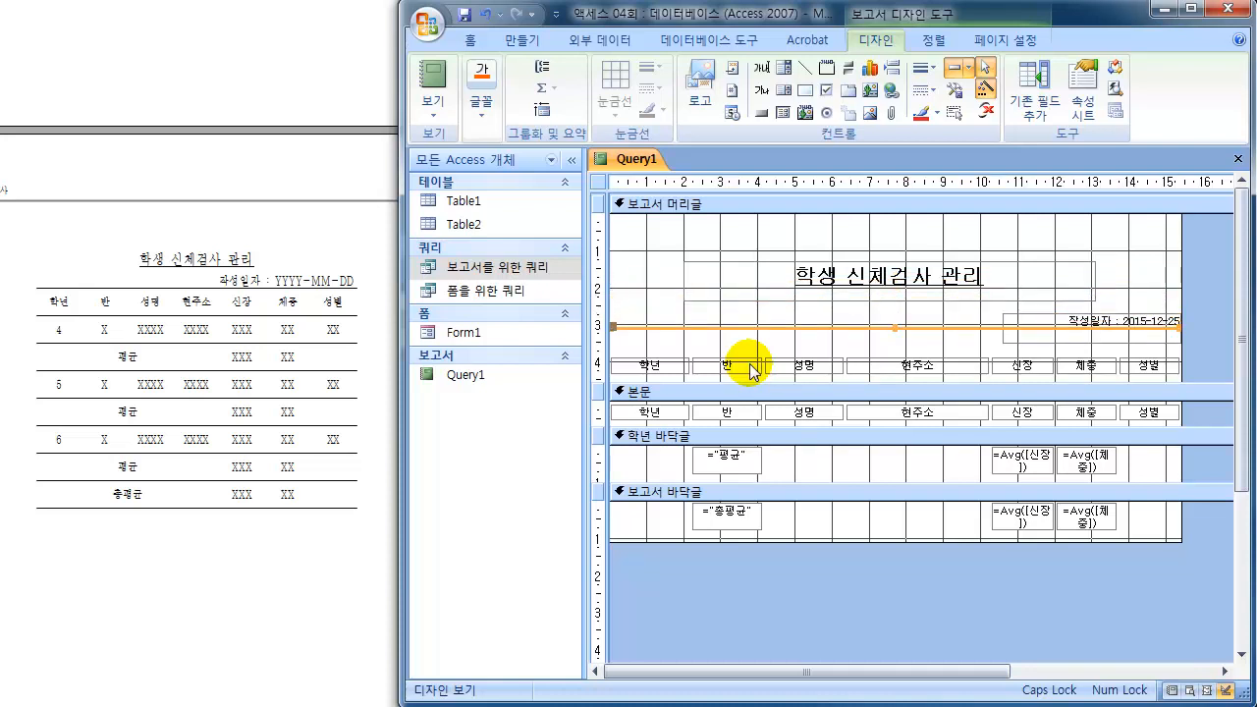
key("Down")
key("Down")
key("Down")
key("Down")
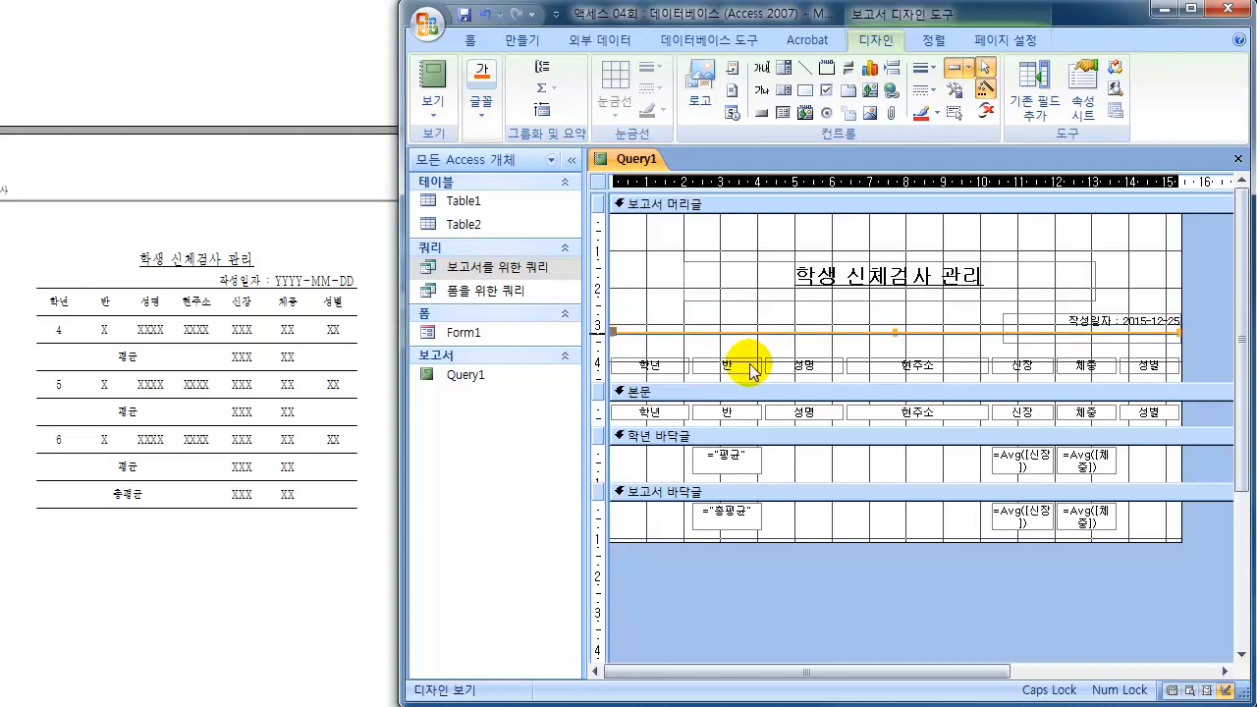
key("Down")
key("Down")
key("Down")
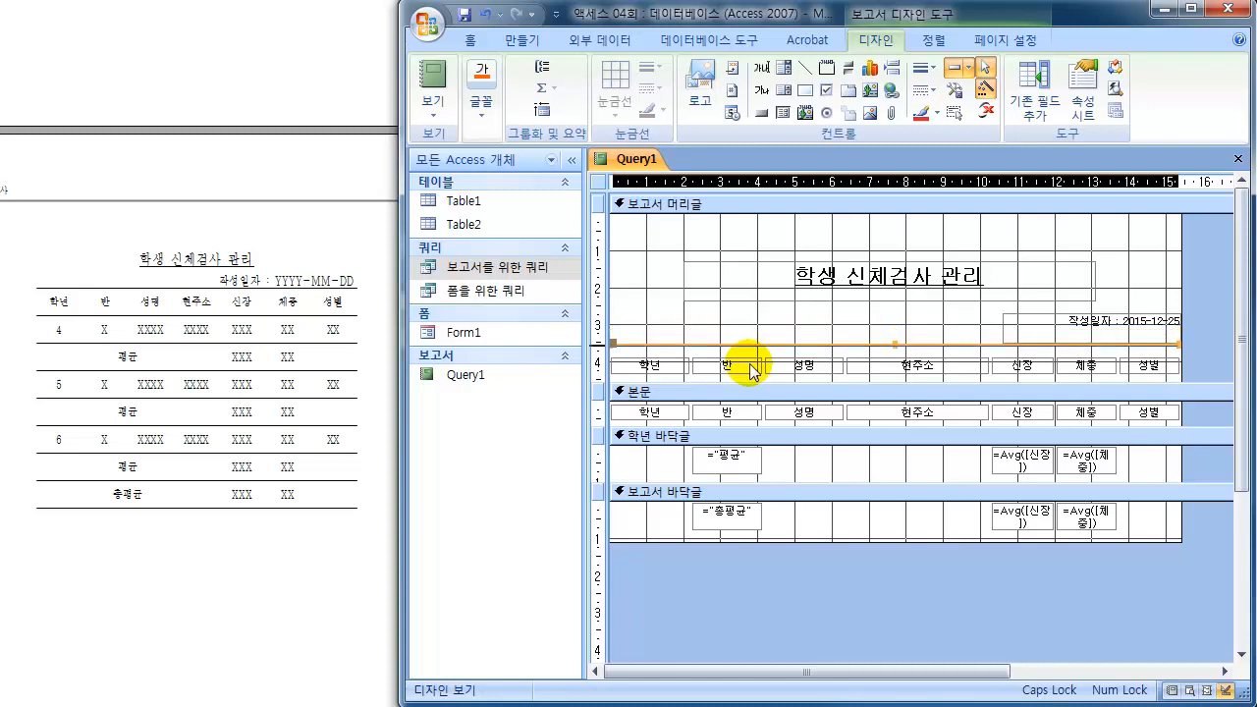
key("Down")
key("Down")
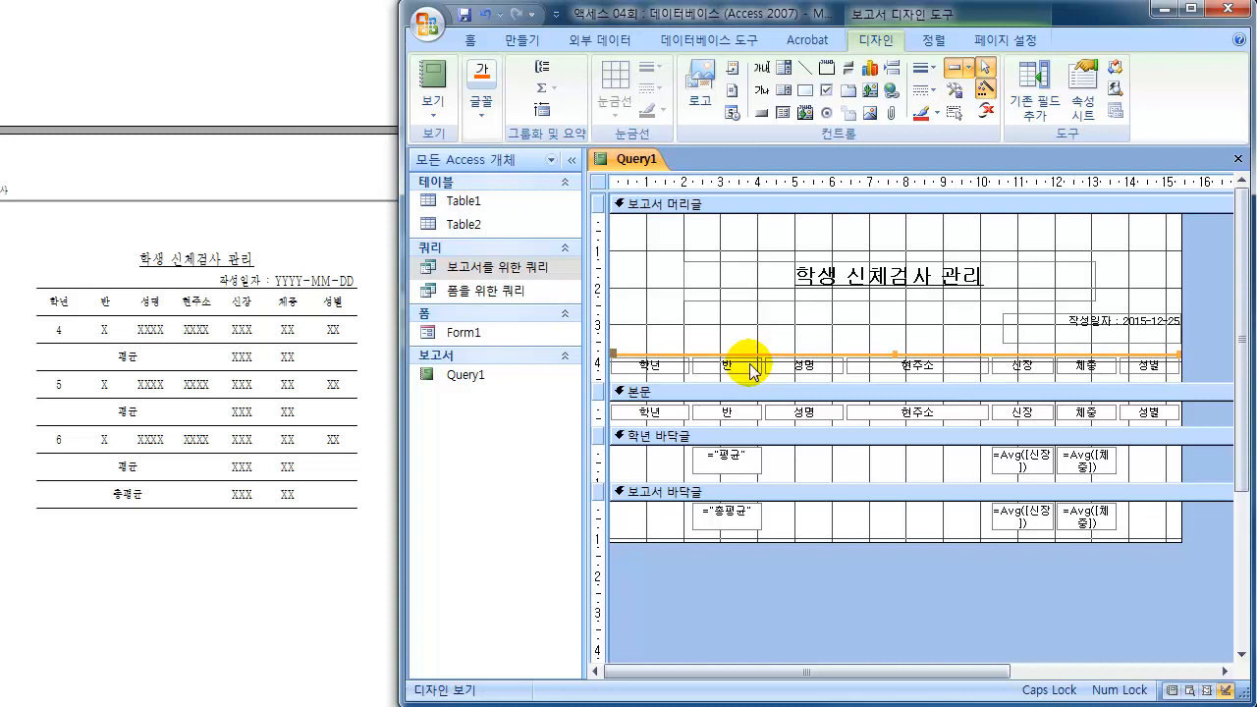
Step: Duplicate the red line and move the copy to just below the column labels in the 보고서 머리글
key("Down")
key("Down")
key("Down")
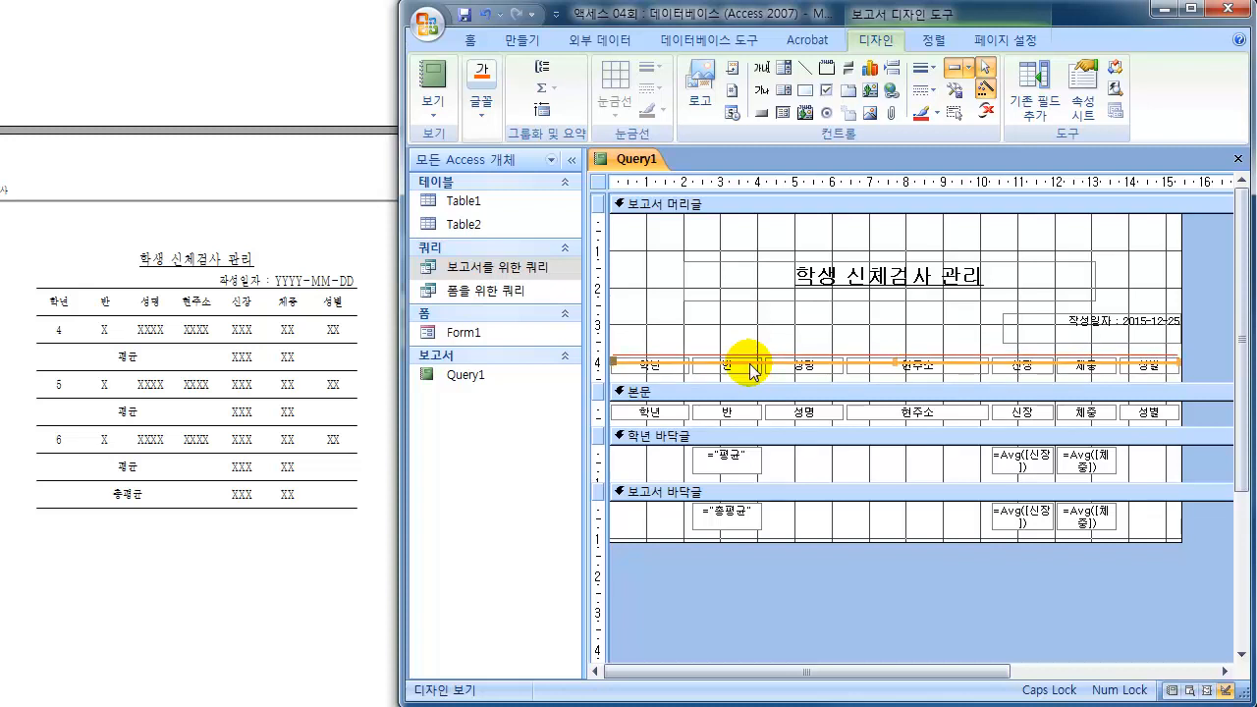
key("Down")
key("Down")
key("Down")
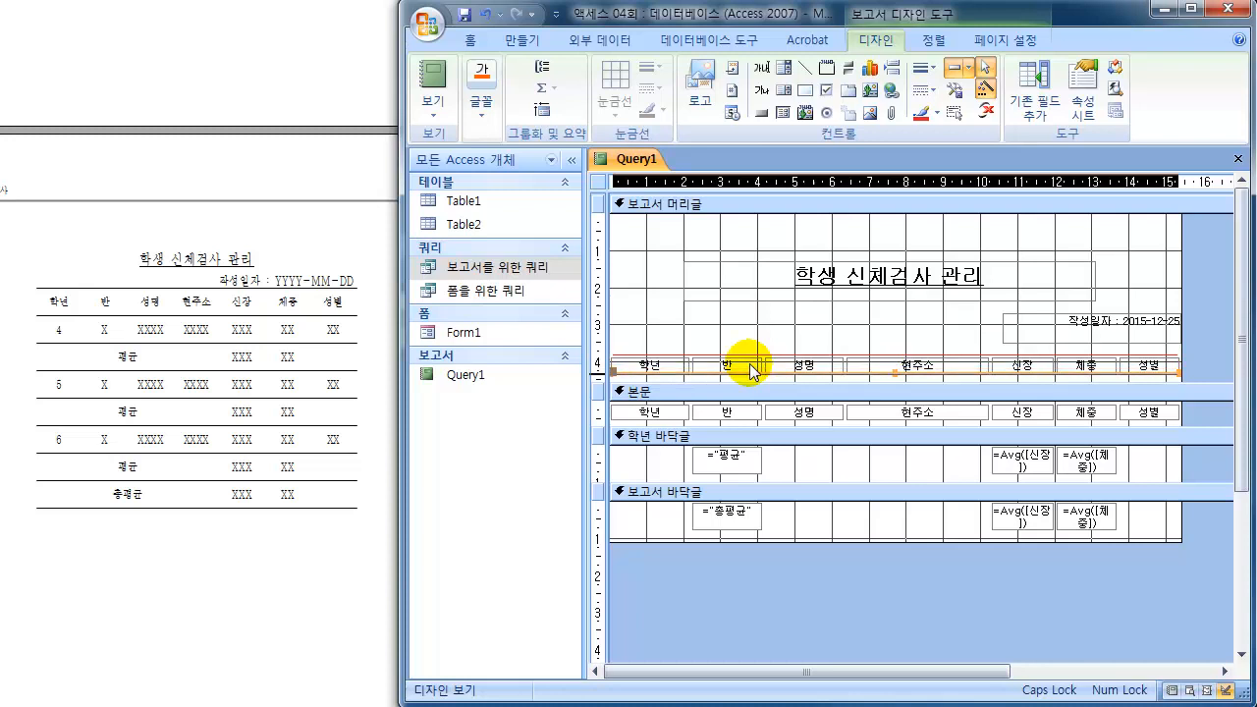
key("Down")
key("Down")
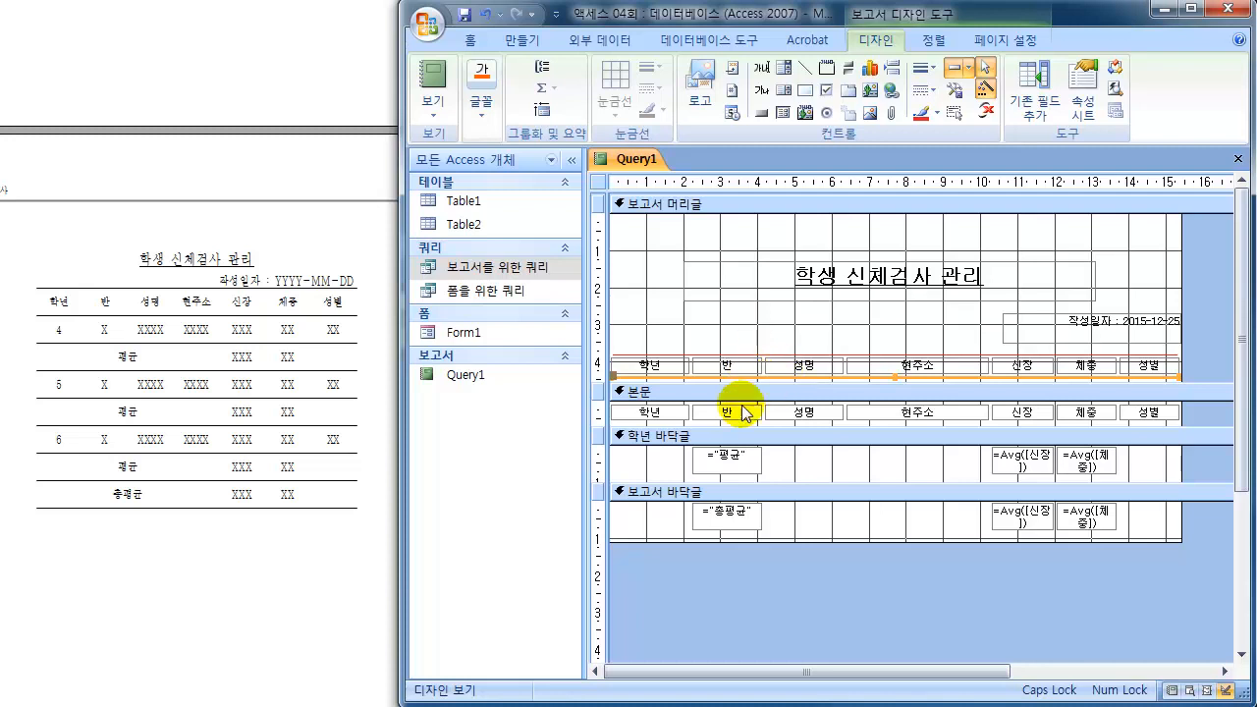
Step: Paste two copies of the red line into the 학년 바닥글, one above the 평균 row and one moved down to its lower edge
left_click(658, 442)
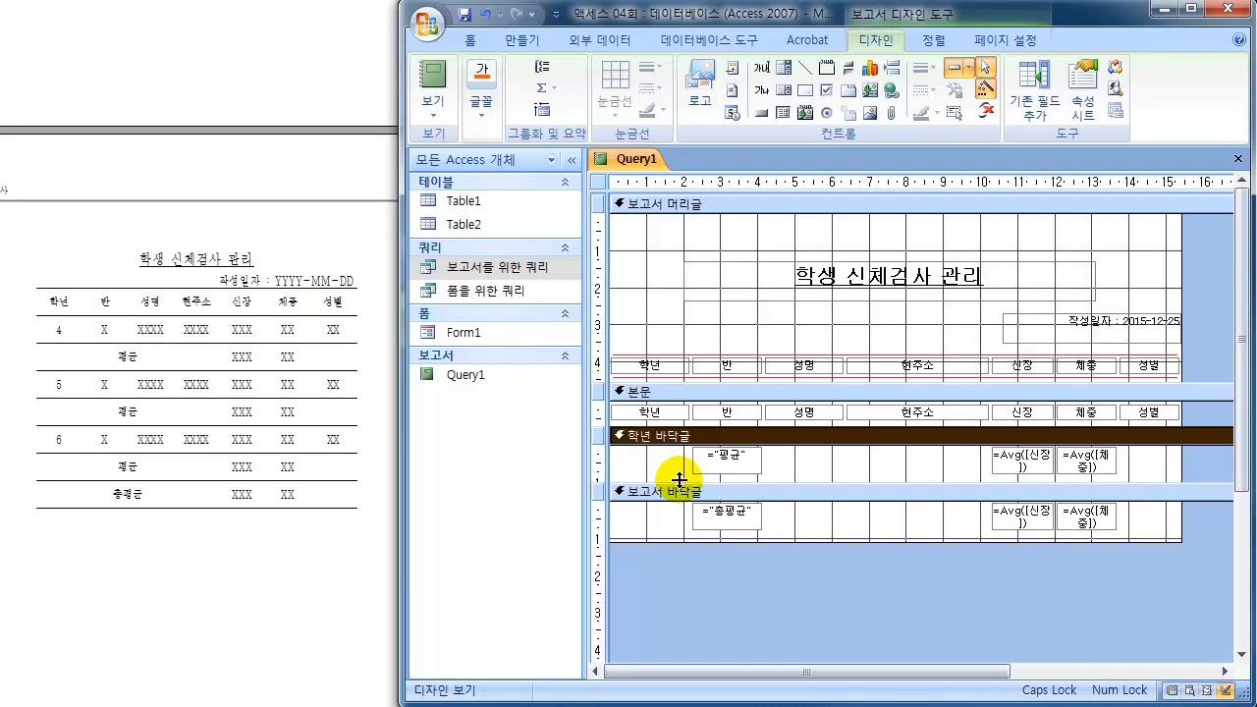
key("ctrl+v")
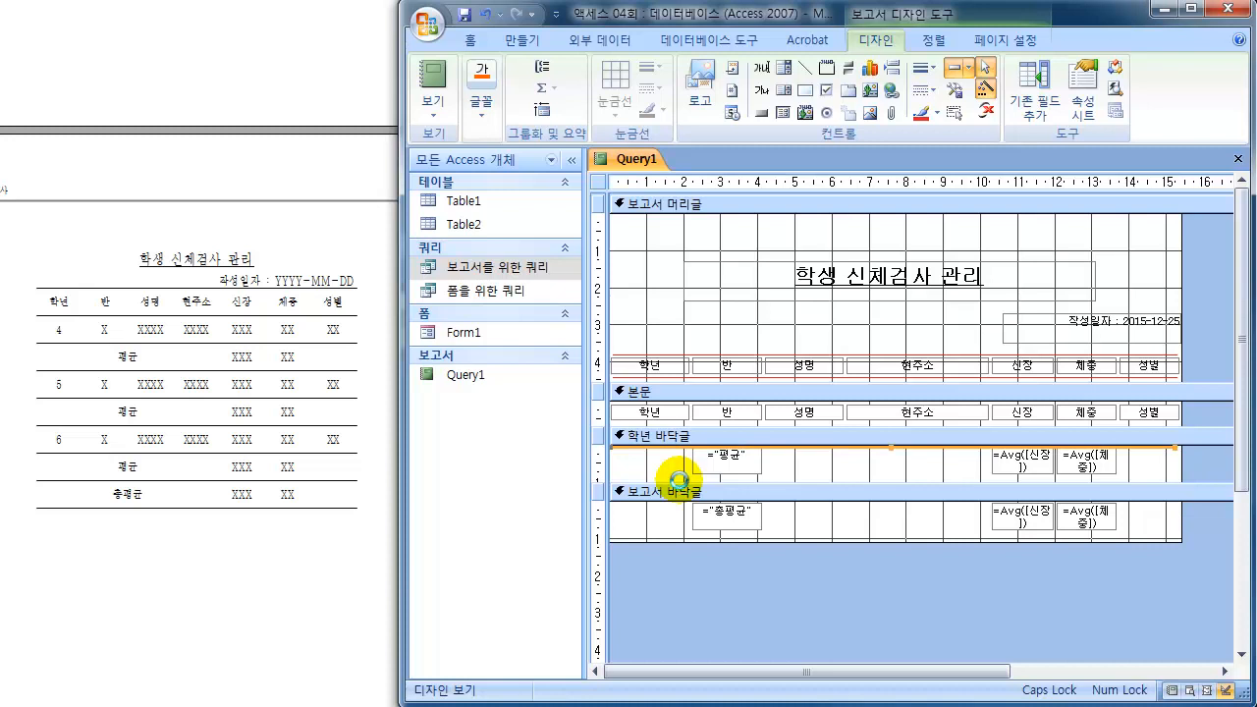
key("ctrl+v")
key("ctrl+Down")
key("ctrl+Down")
key("ctrl+Down")
key("ctrl+Down")
key("ctrl+Down")
key("ctrl+Down")
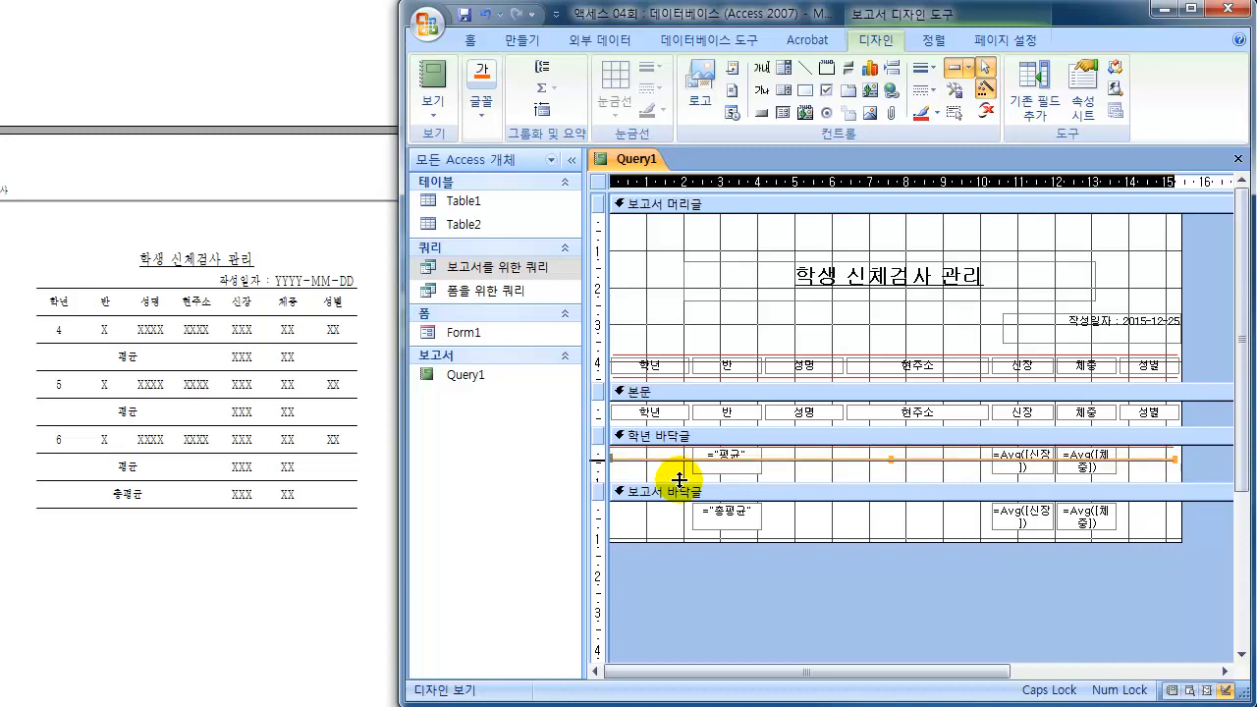
key("ctrl+Down")
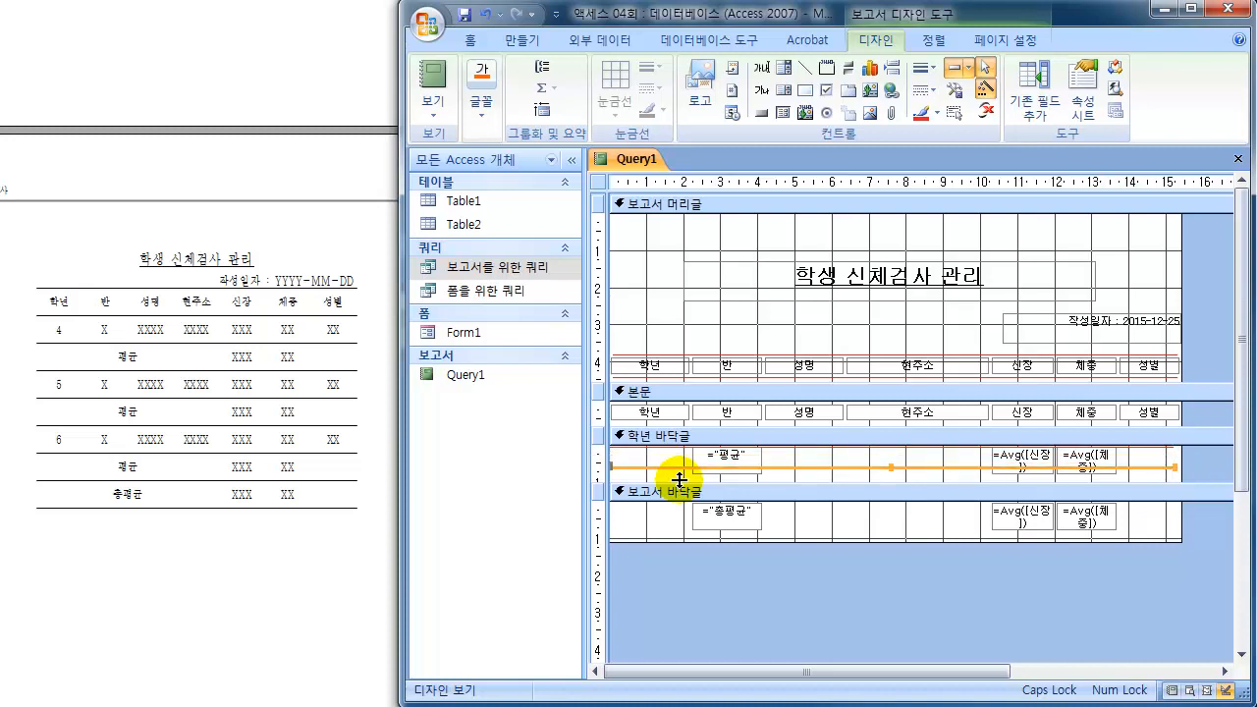
Step: Paste a copy of the red line into the 보고서 바닥글 and move it down to the lower edge of the 총평균 row
left_click(773, 501)
key("ctrl+v")
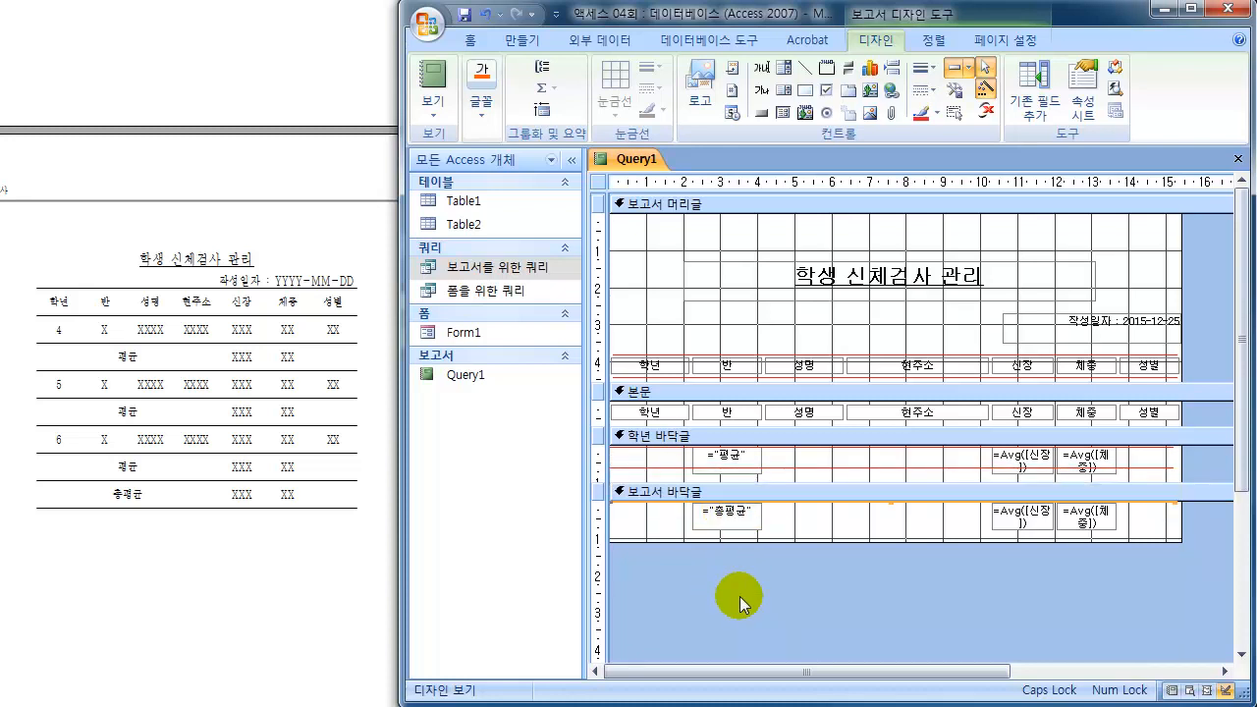
key("Down")
key("Down")
key("Down")
key("Down")
key("Down")
key("Down")
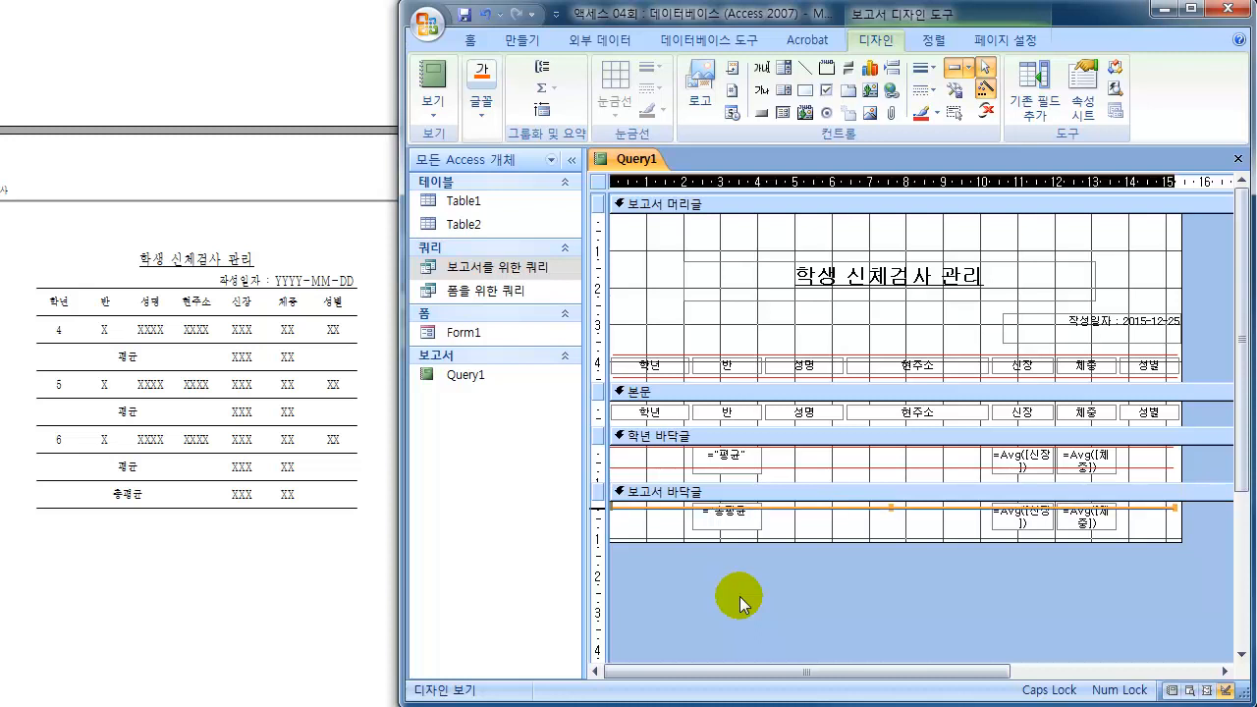
key("Down")
key("Down")
key("Down")
key("Down")
key("Down")
key("Down")
key("Down")
key("Down")
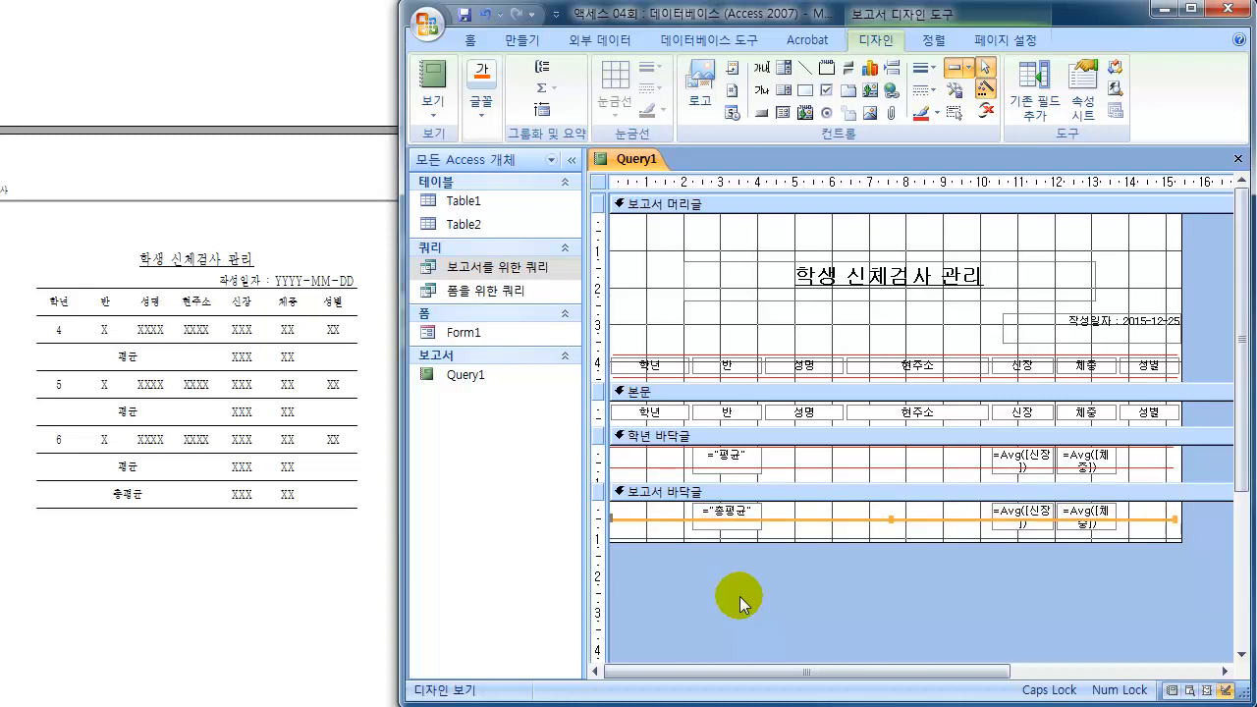
key("Down")
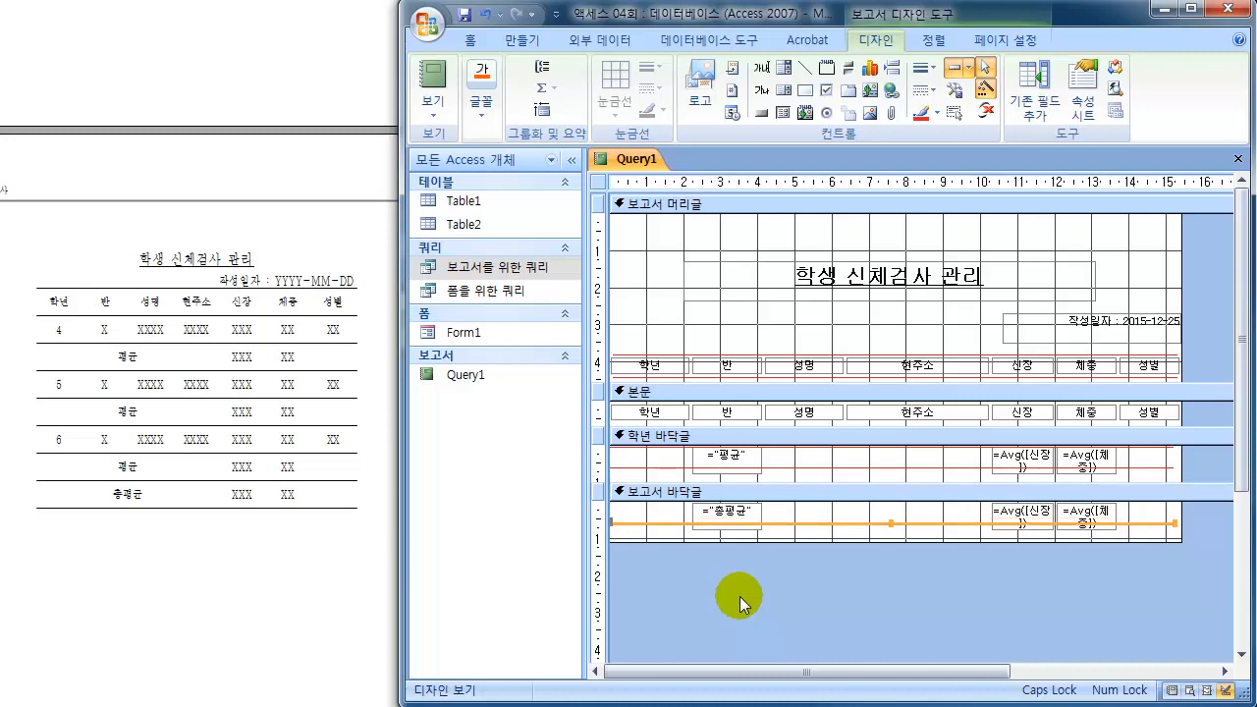
left_click(971, 605)
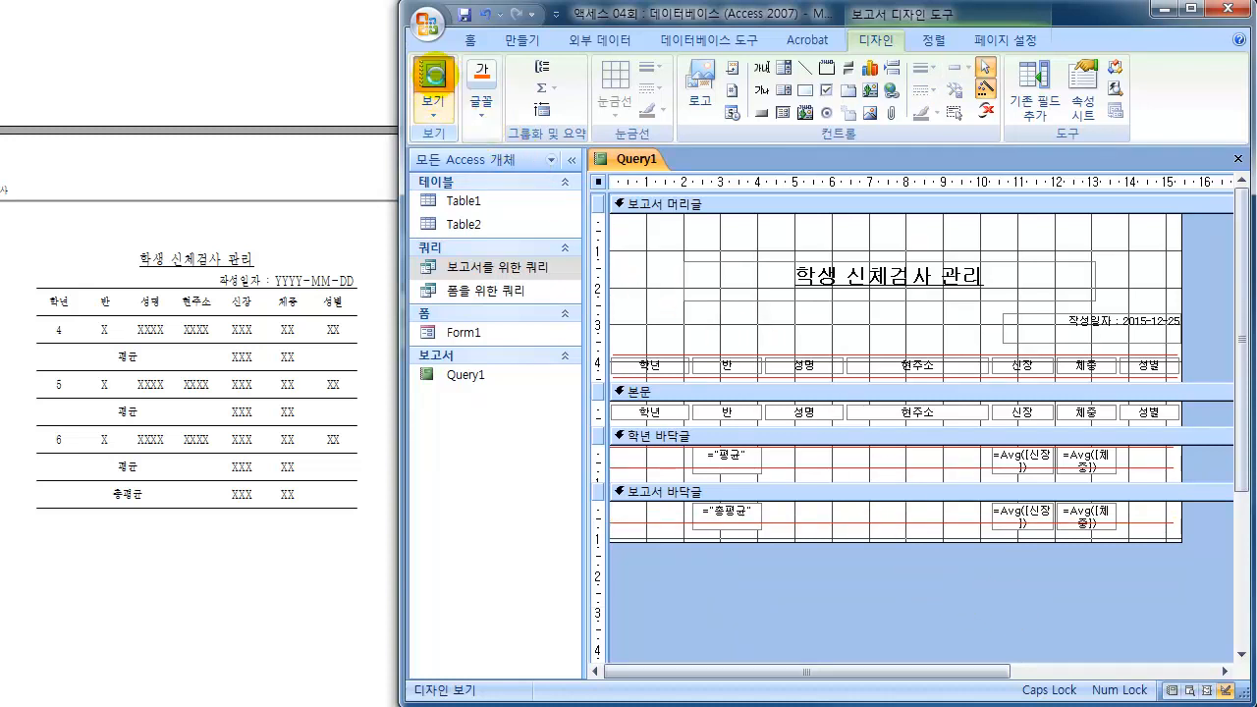
Step: Preview the report and compare its lines and its 평균 and 총평균 rows with the sample layout
left_click(433, 74)
scroll(928, 451, "down", 5)
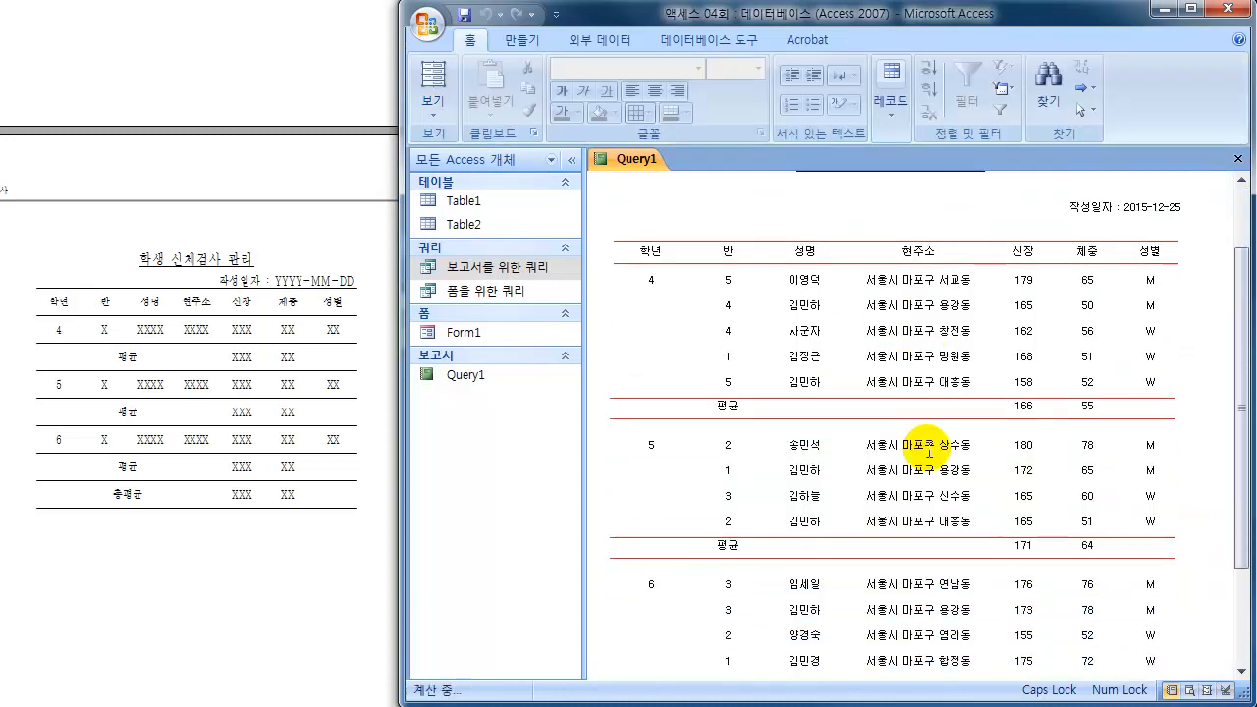
scroll(928, 454, "down", 1)
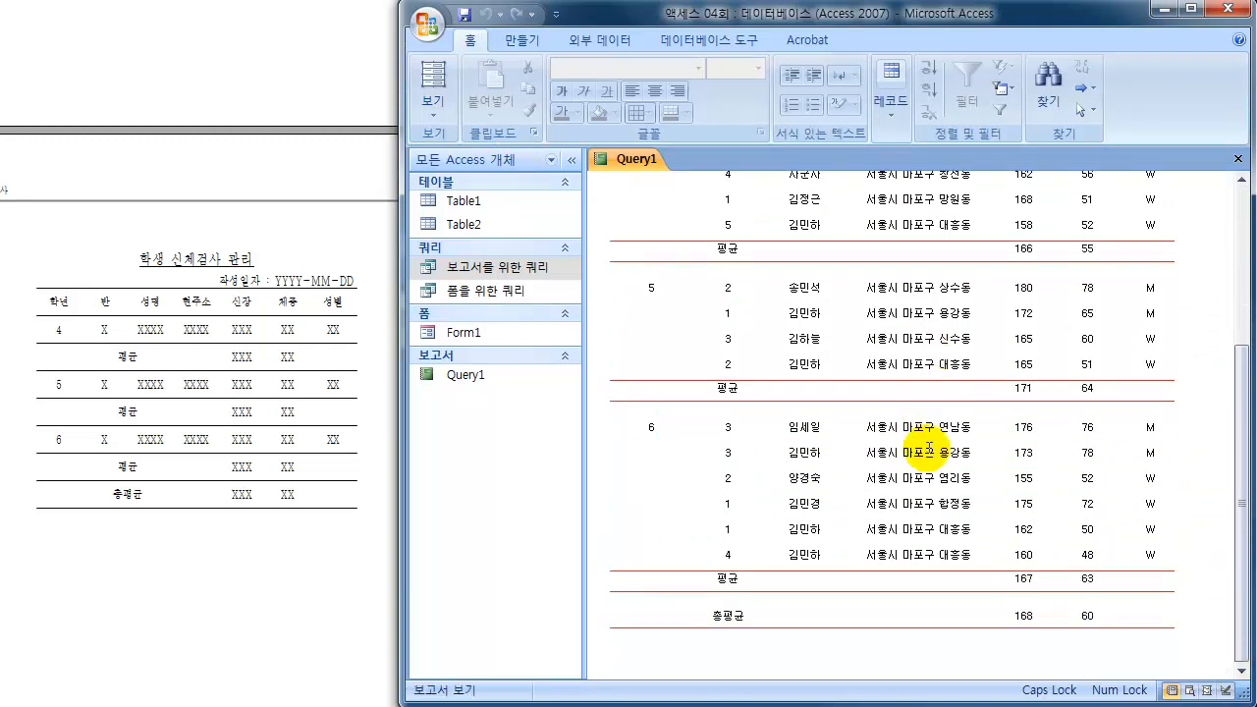
scroll(928, 451, "up", 4)
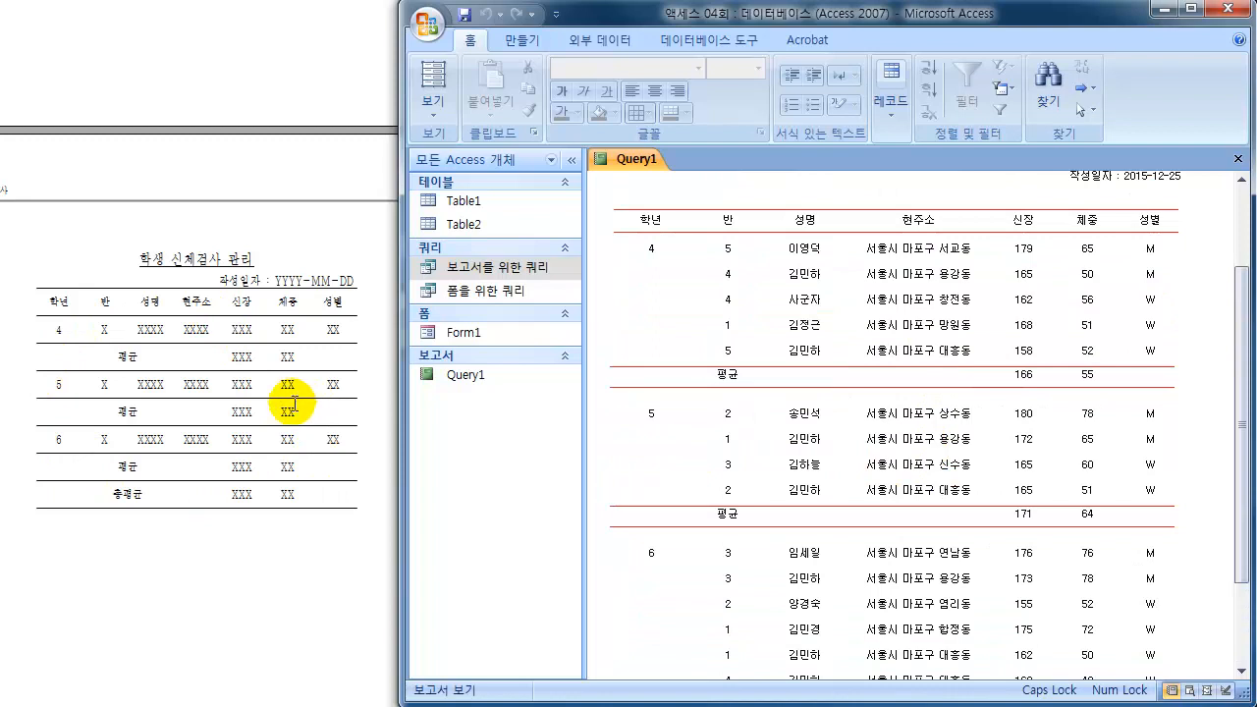
scroll(1064, 429, "up", 4)
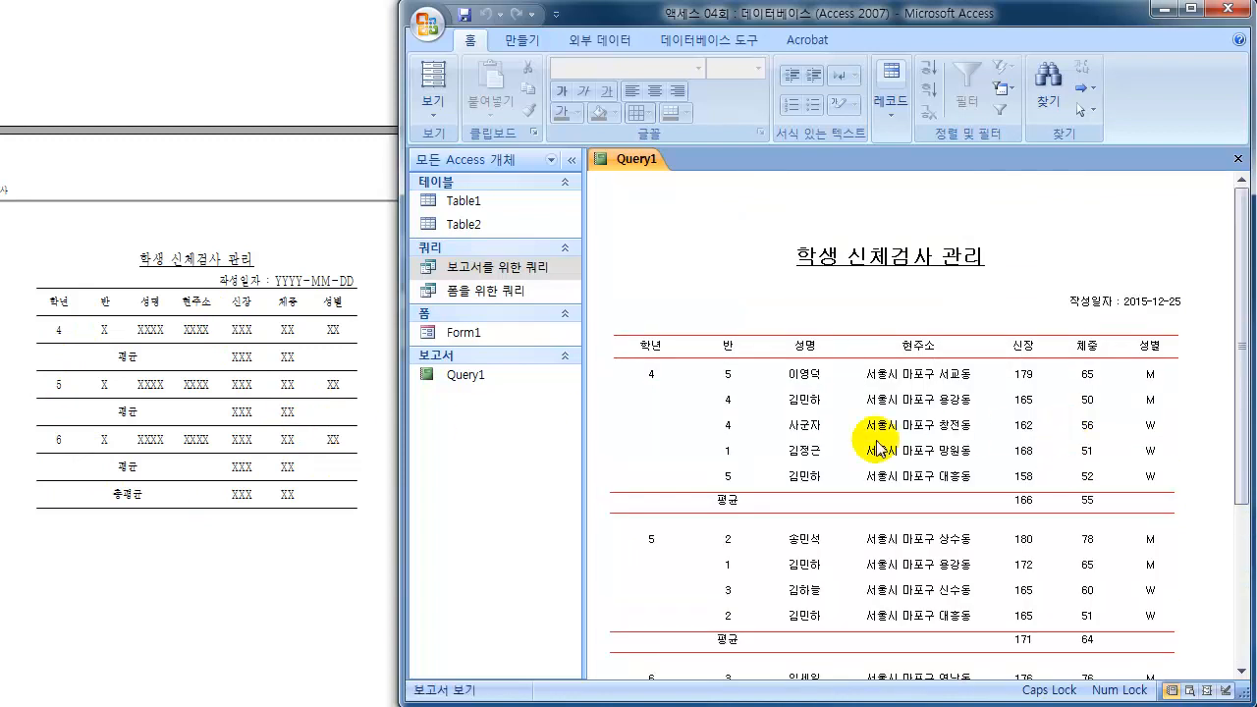
Step: Close the Query1 report and save its design changes
left_click(1239, 159)
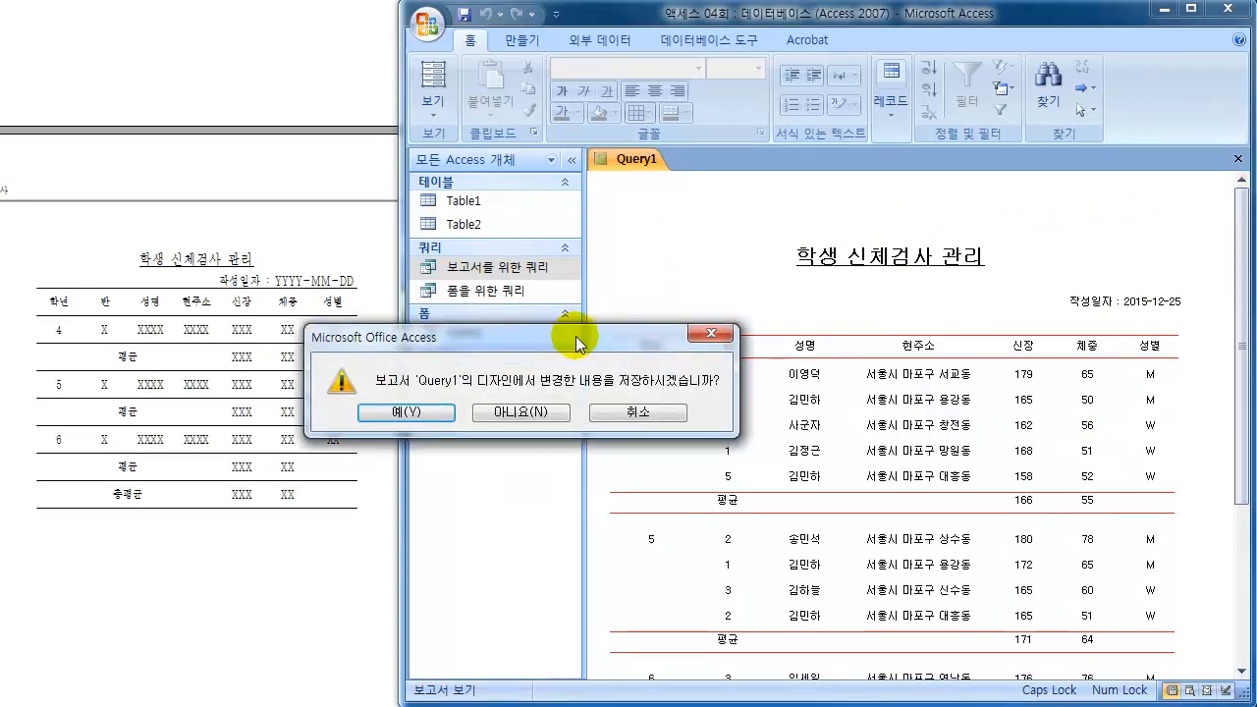
left_click_drag(572, 346, 763, 284)
left_click(611, 365)
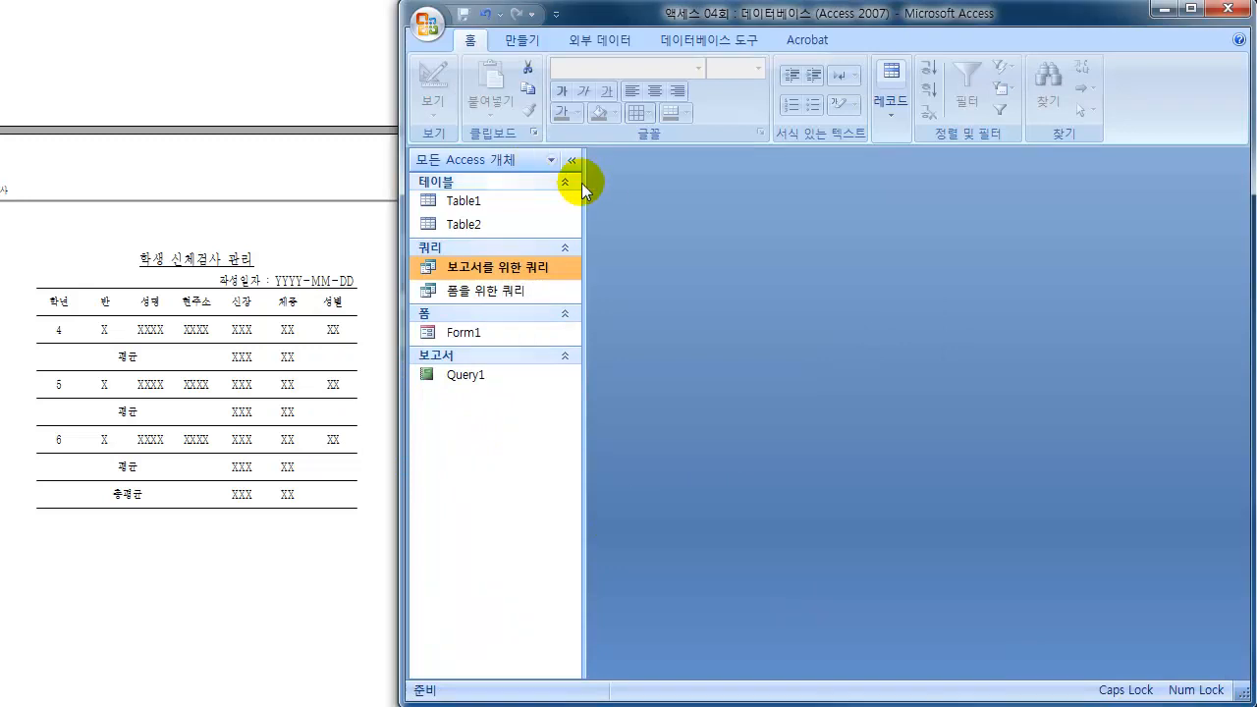
key("ctrl+shift+d")
mouse_move(440, 205)
left_mouse_down()
mouse_move(486, 193)
mouse_move(447, 201)
mouse_move(481, 211)
mouse_move(449, 239)
left_mouse_up()
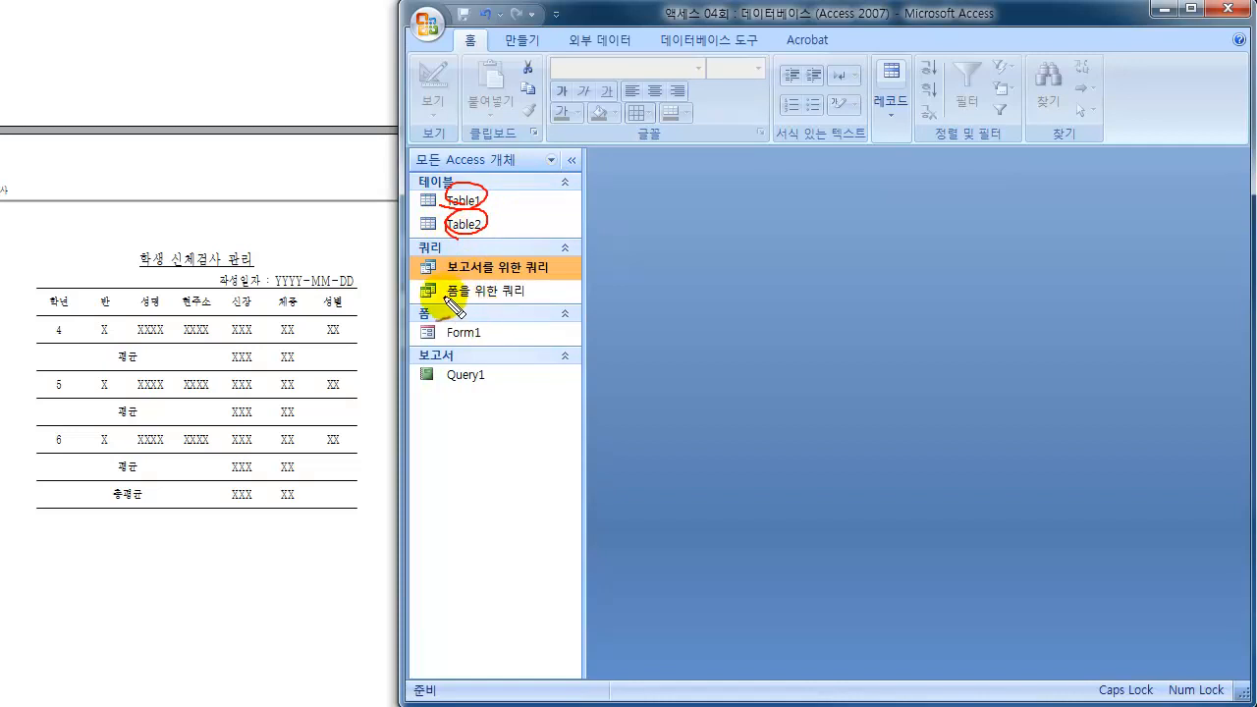
mouse_move(444, 301)
left_mouse_down()
mouse_move(545, 280)
mouse_move(513, 308)
mouse_move(536, 298)
mouse_move(499, 393)
mouse_move(466, 367)
left_mouse_up()
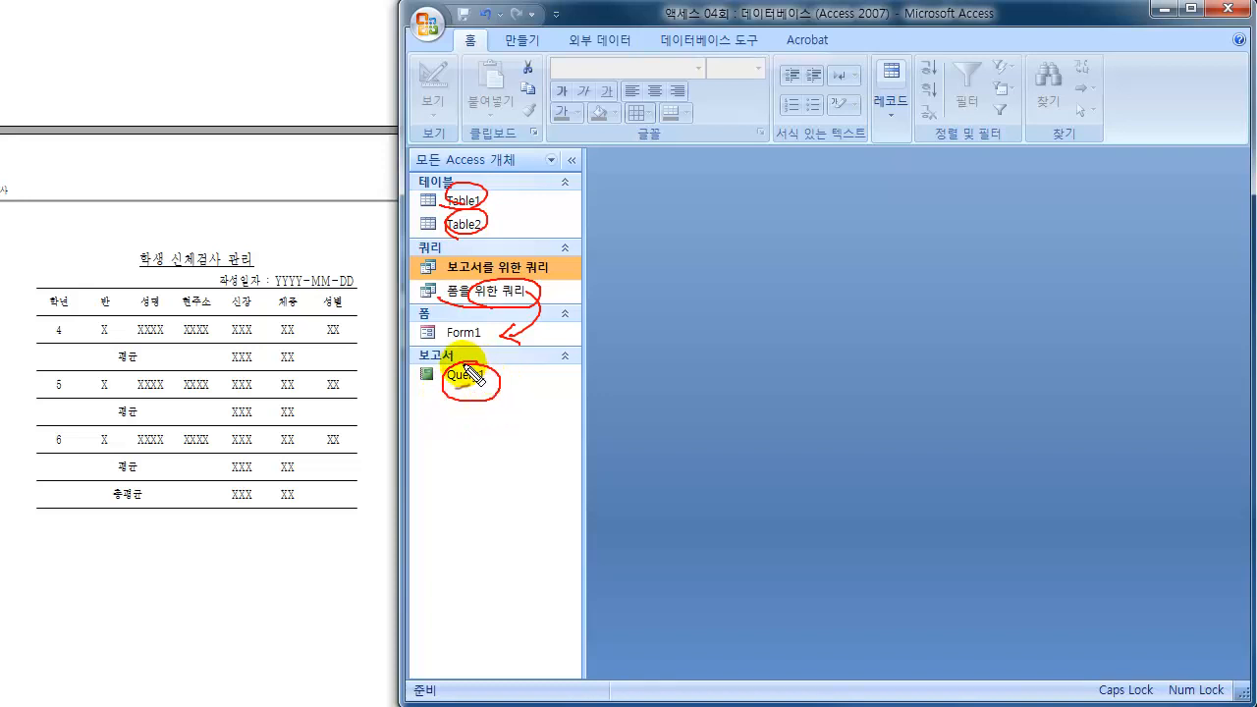
mouse_move(510, 253)
left_mouse_down()
mouse_move(480, 239)
mouse_move(502, 258)
mouse_move(494, 266)
mouse_move(525, 265)
mouse_move(530, 374)
left_mouse_up()
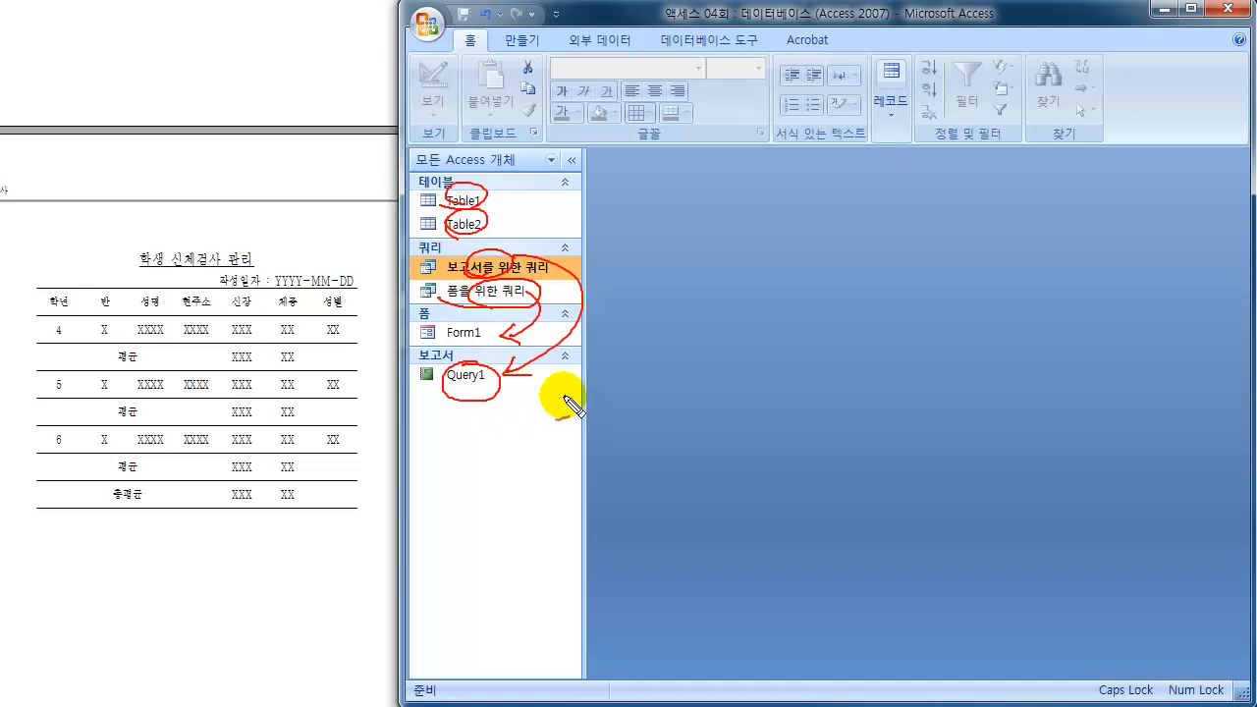
key("Escape")
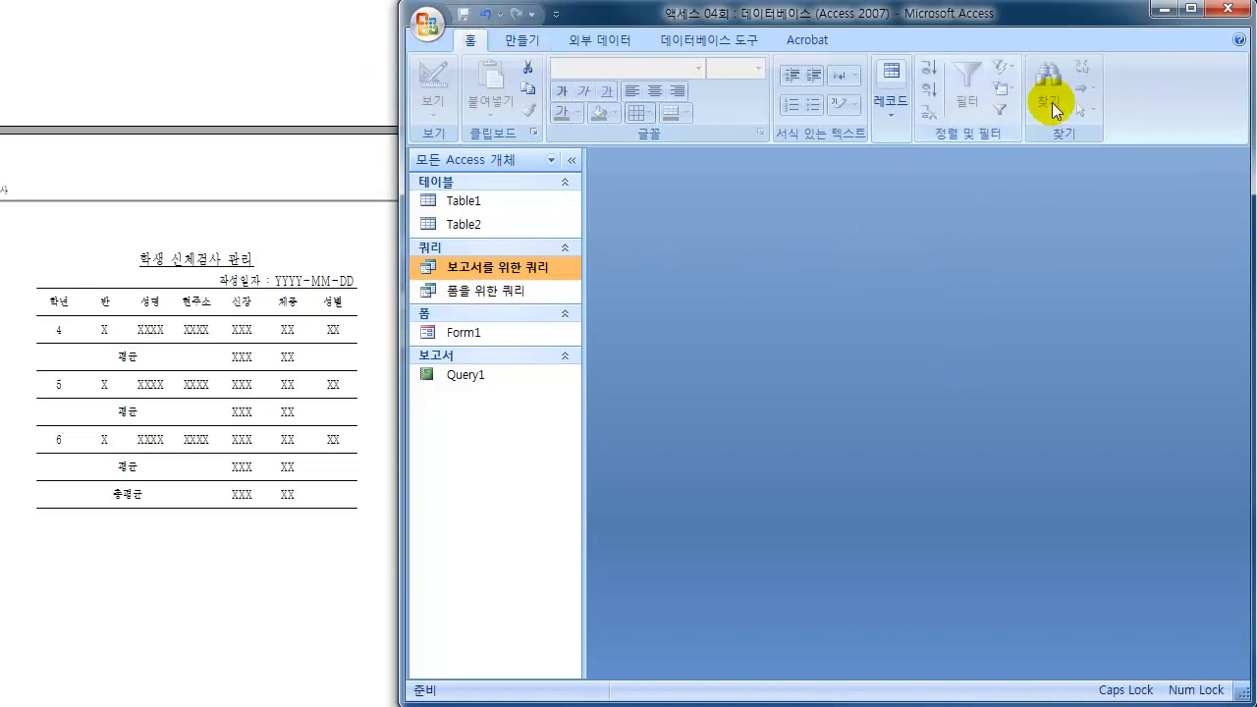
Step: Close the database and exit the program
left_click(1228, 9)
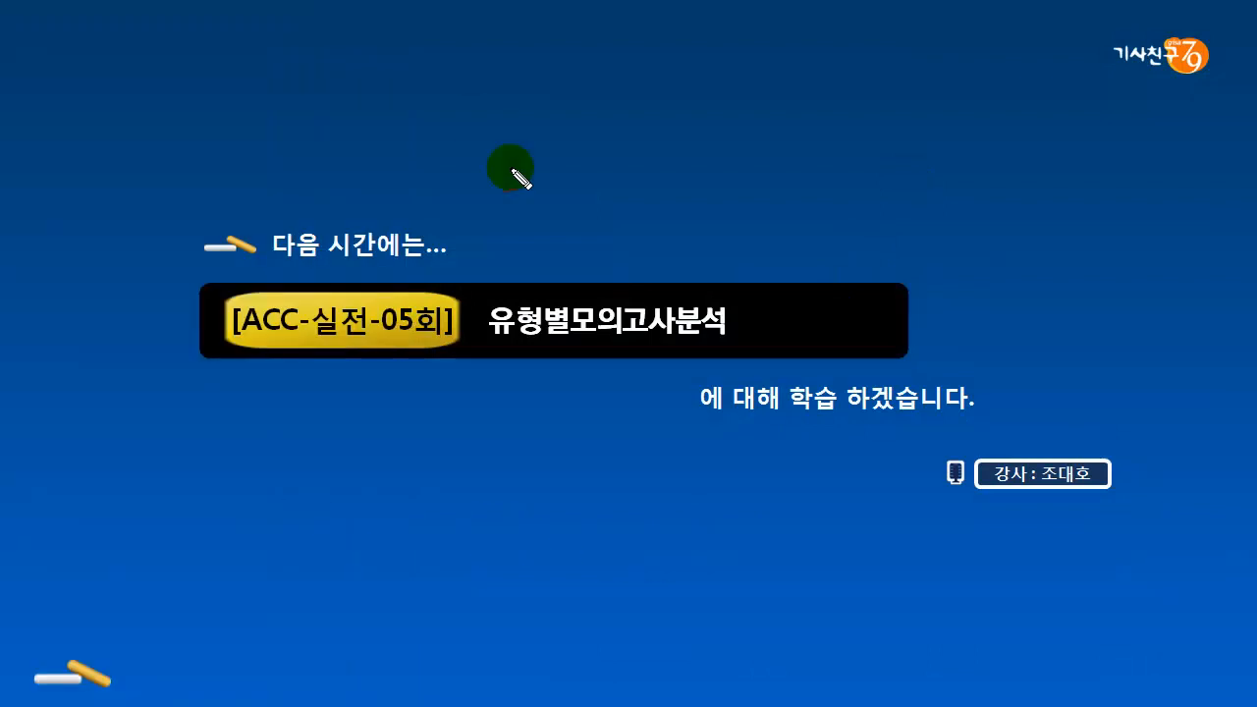
mouse_move(388, 346)
left_mouse_down()
mouse_move(455, 331)
mouse_move(373, 356)
mouse_move(448, 350)
mouse_move(442, 339)
left_mouse_up()
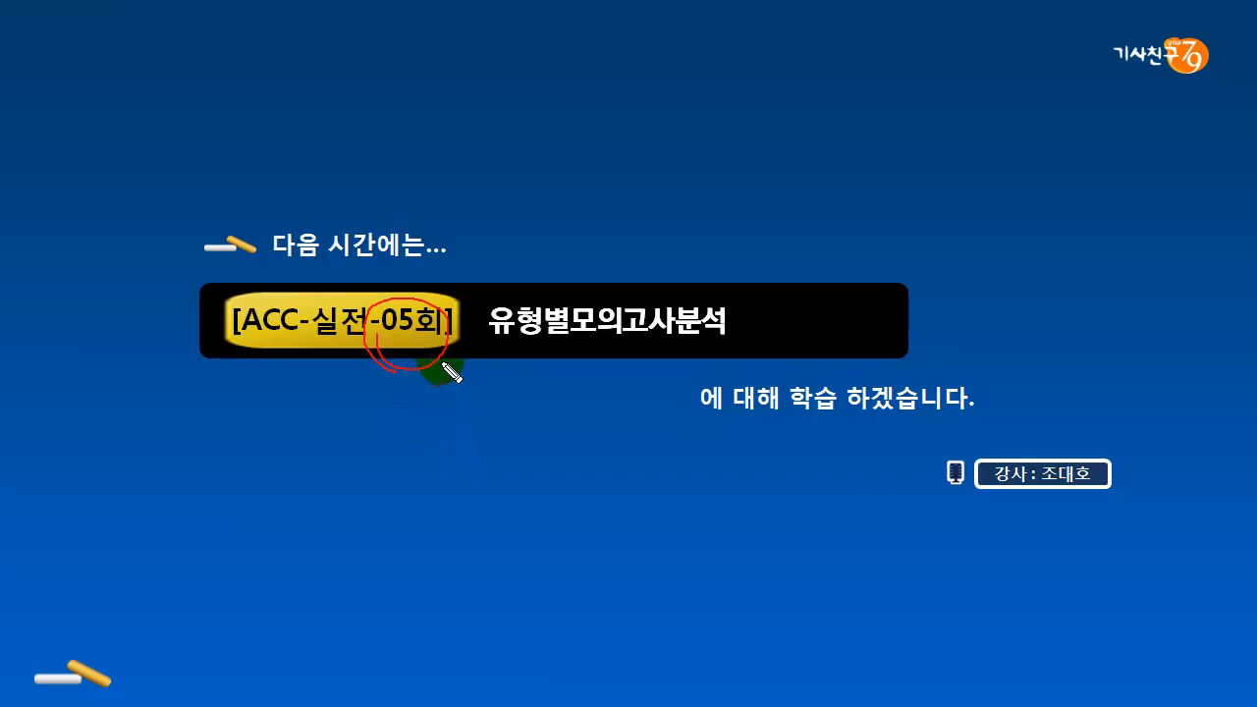
mouse_move(402, 362)
left_mouse_down()
mouse_move(409, 393)
mouse_move(433, 381)
left_mouse_up()
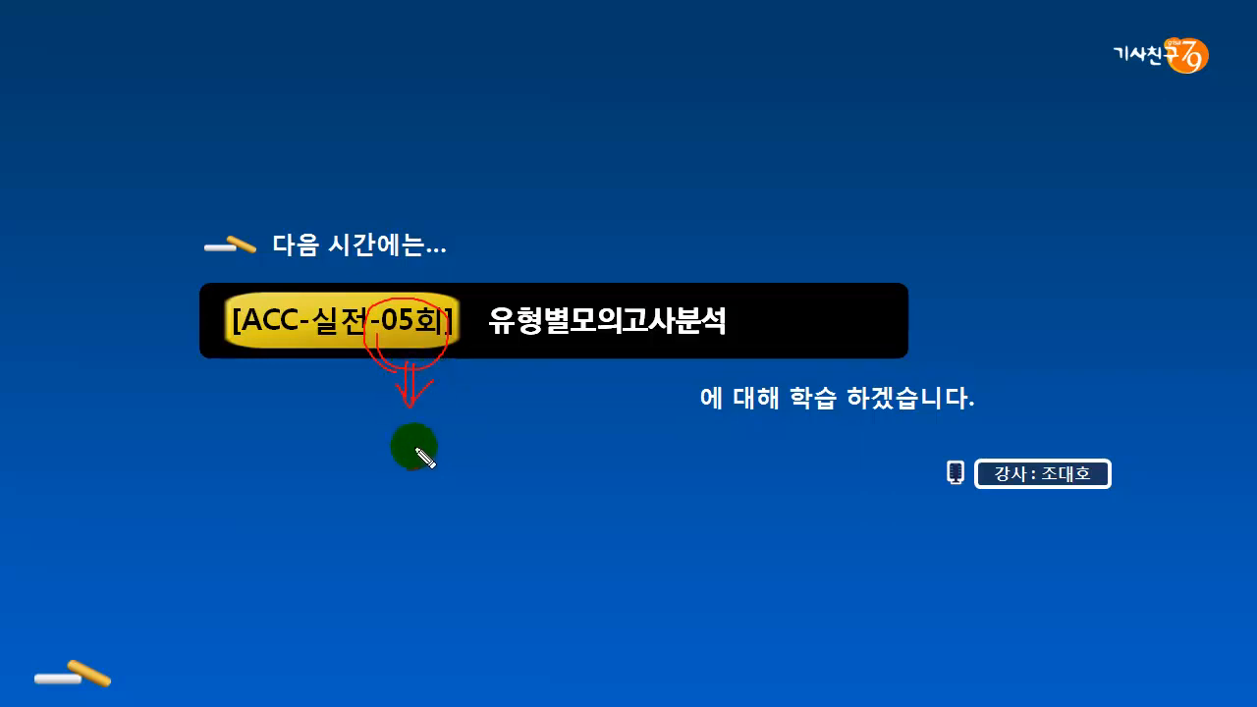
mouse_move(420, 433)
left_mouse_down()
mouse_move(399, 448)
mouse_move(434, 449)
left_mouse_up()
left_click_drag(419, 433, 420, 460)
mouse_move(433, 435)
left_mouse_down()
mouse_move(430, 457)
mouse_move(449, 438)
mouse_move(454, 449)
mouse_move(484, 442)
mouse_move(488, 461)
left_mouse_up()
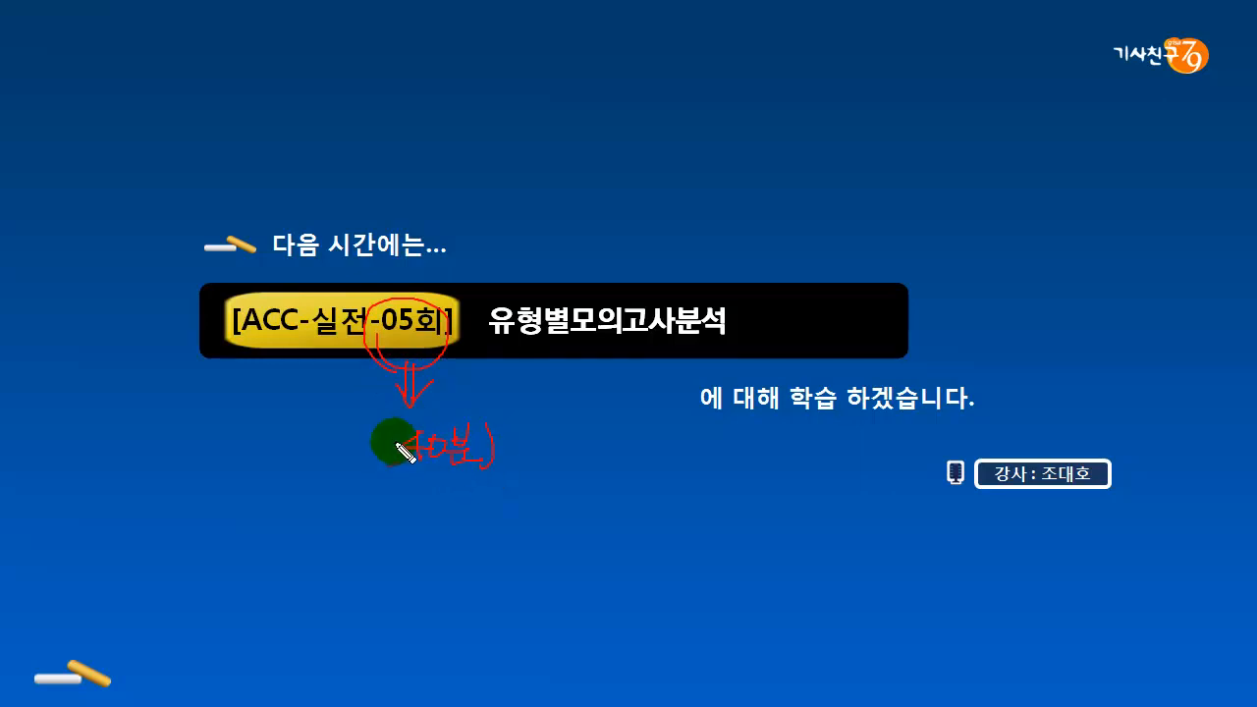
mouse_move(385, 424)
left_mouse_down()
mouse_move(383, 459)
mouse_move(455, 486)
left_mouse_up()
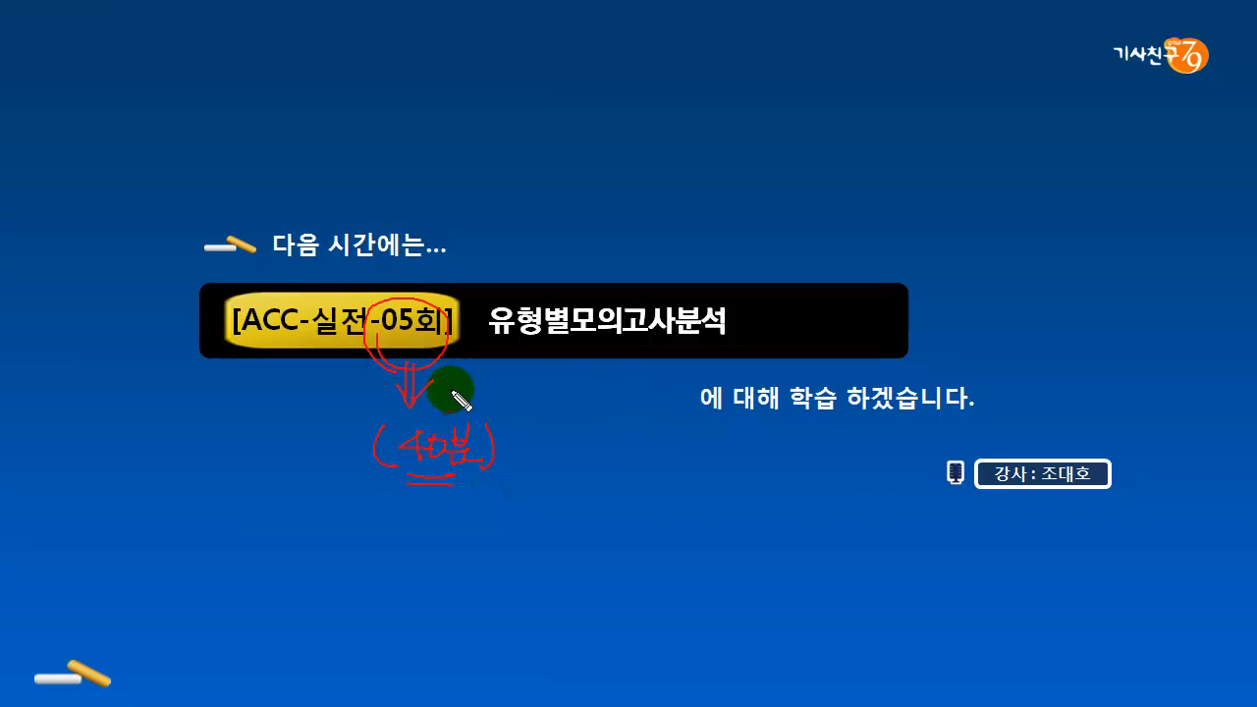
mouse_move(117, 406)
left_mouse_down()
mouse_move(119, 437)
mouse_move(213, 425)
left_mouse_up()
mouse_move(203, 410)
left_mouse_down()
mouse_move(197, 435)
mouse_move(157, 452)
mouse_move(218, 451)
left_mouse_up()
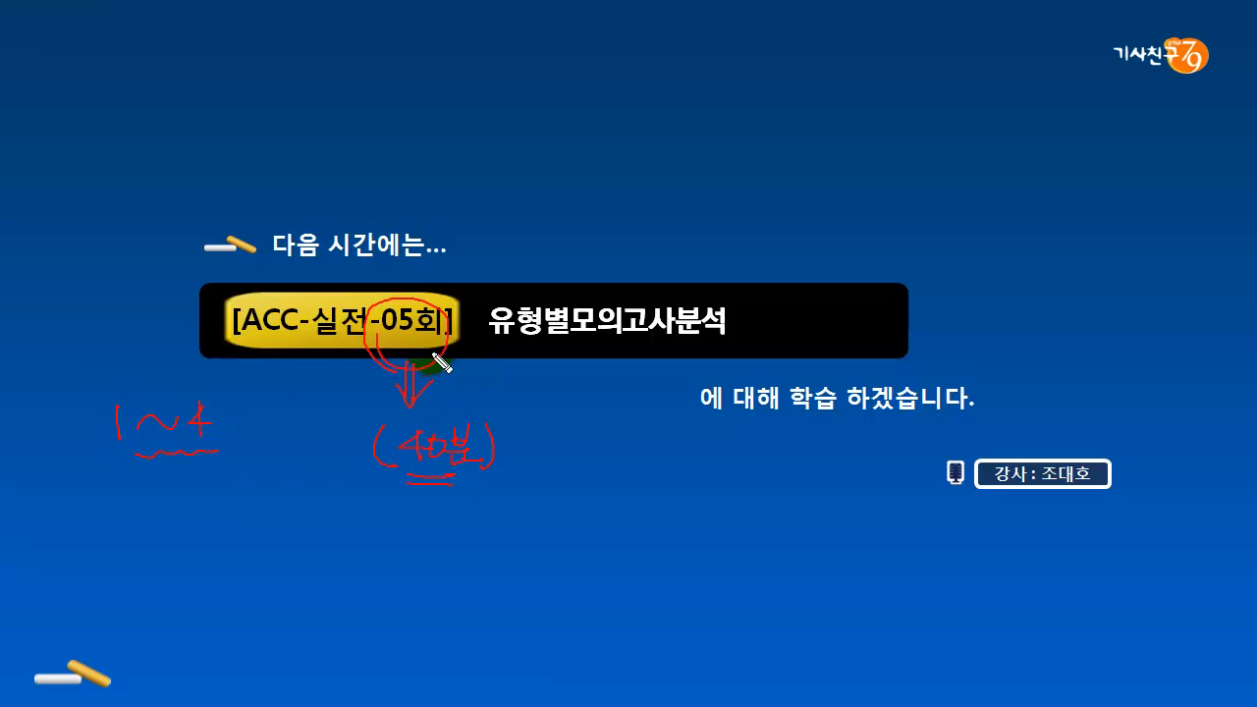
mouse_move(385, 313)
left_mouse_down()
mouse_move(429, 364)
mouse_move(382, 299)
left_mouse_up()
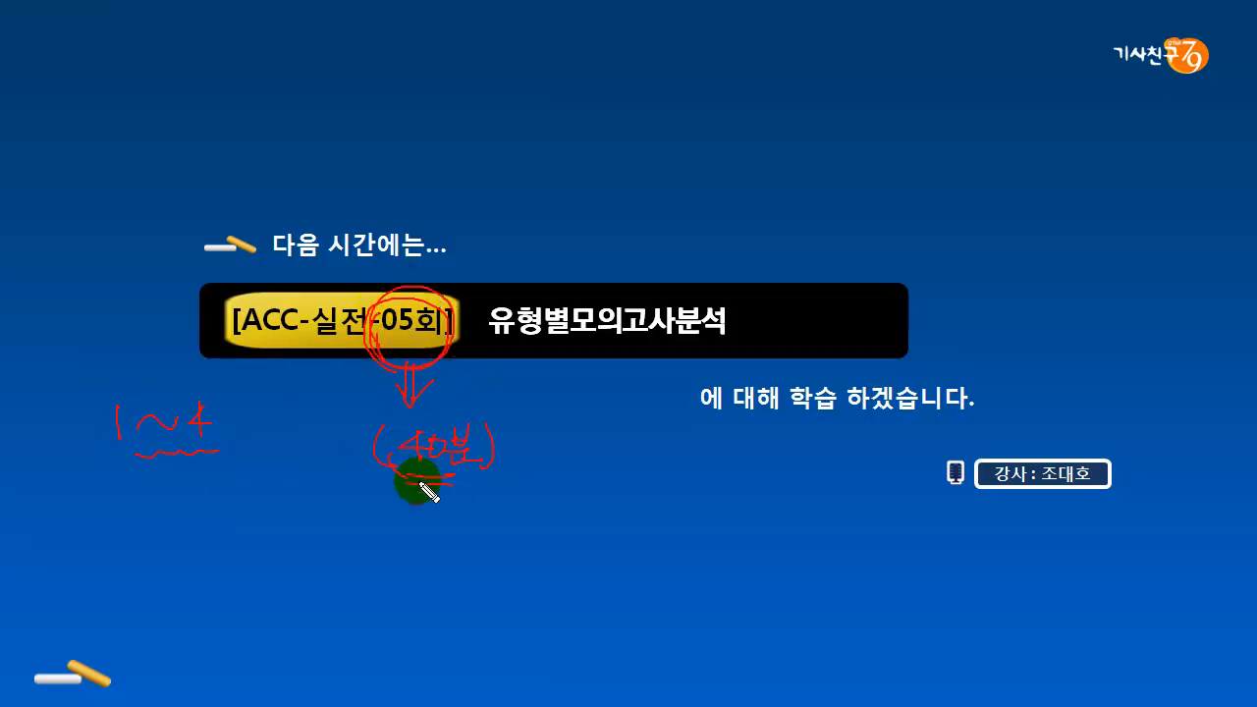
mouse_move(416, 482)
left_mouse_down()
mouse_move(420, 449)
mouse_move(411, 483)
left_mouse_up()
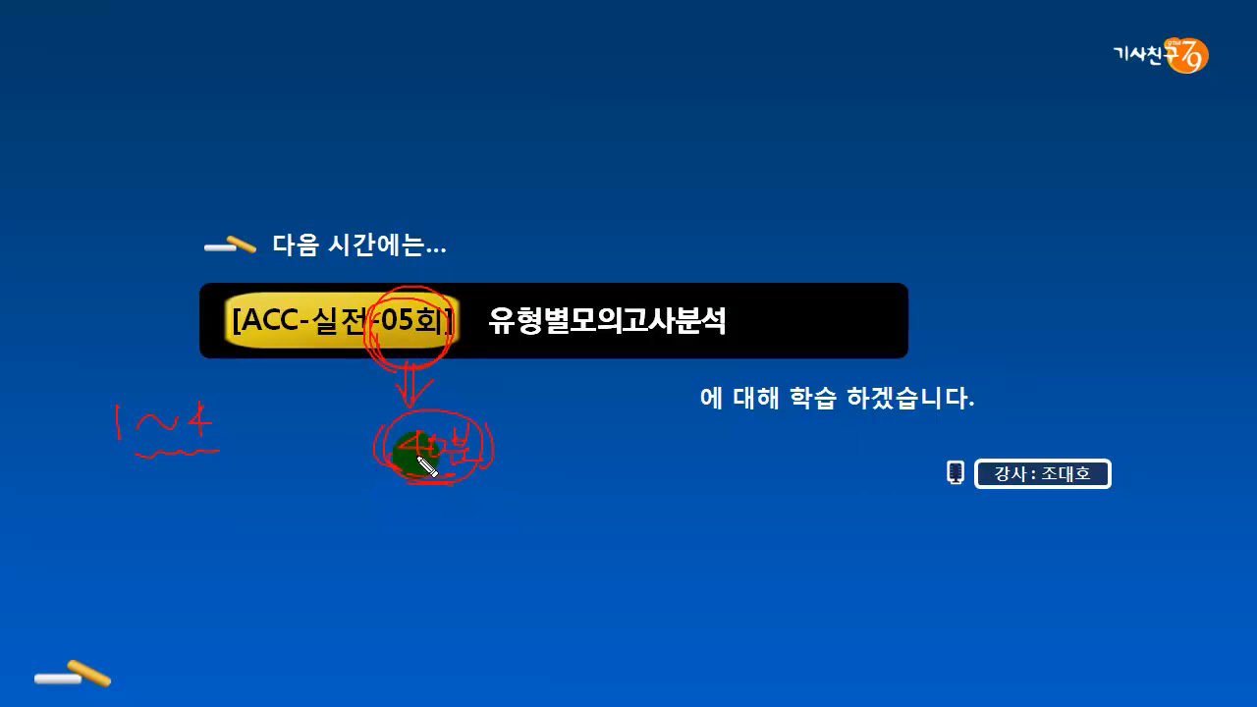
key("Escape")
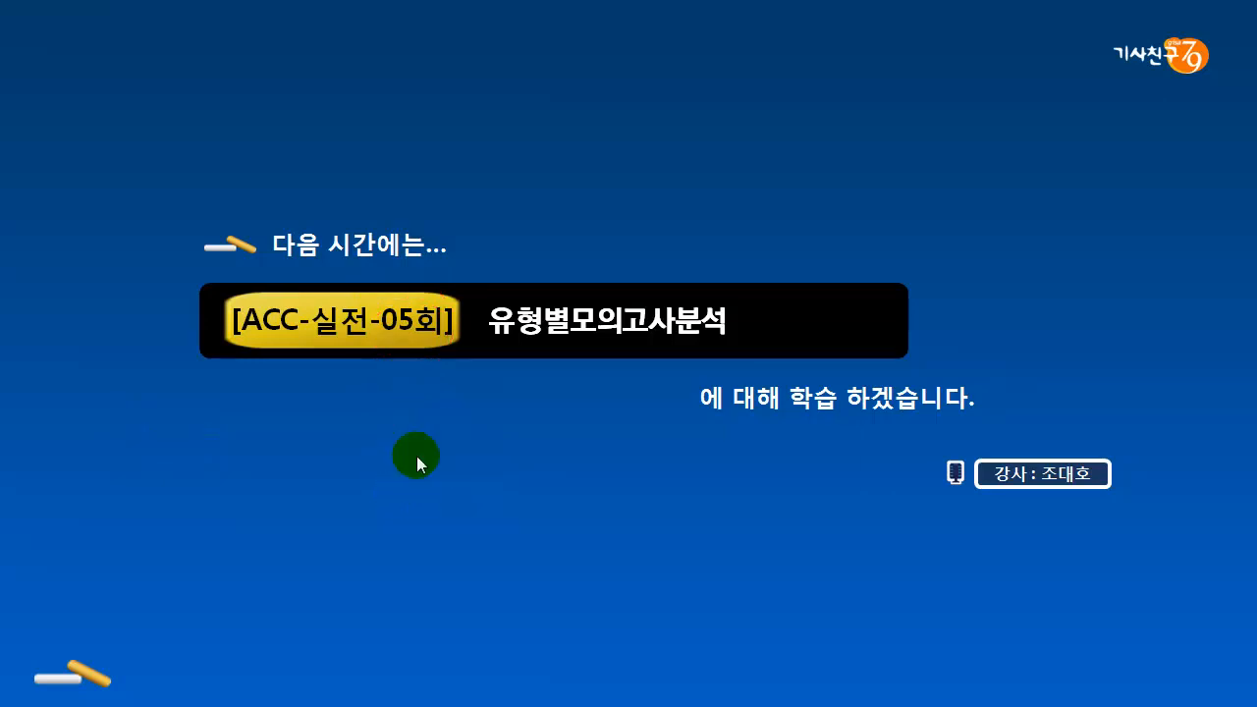